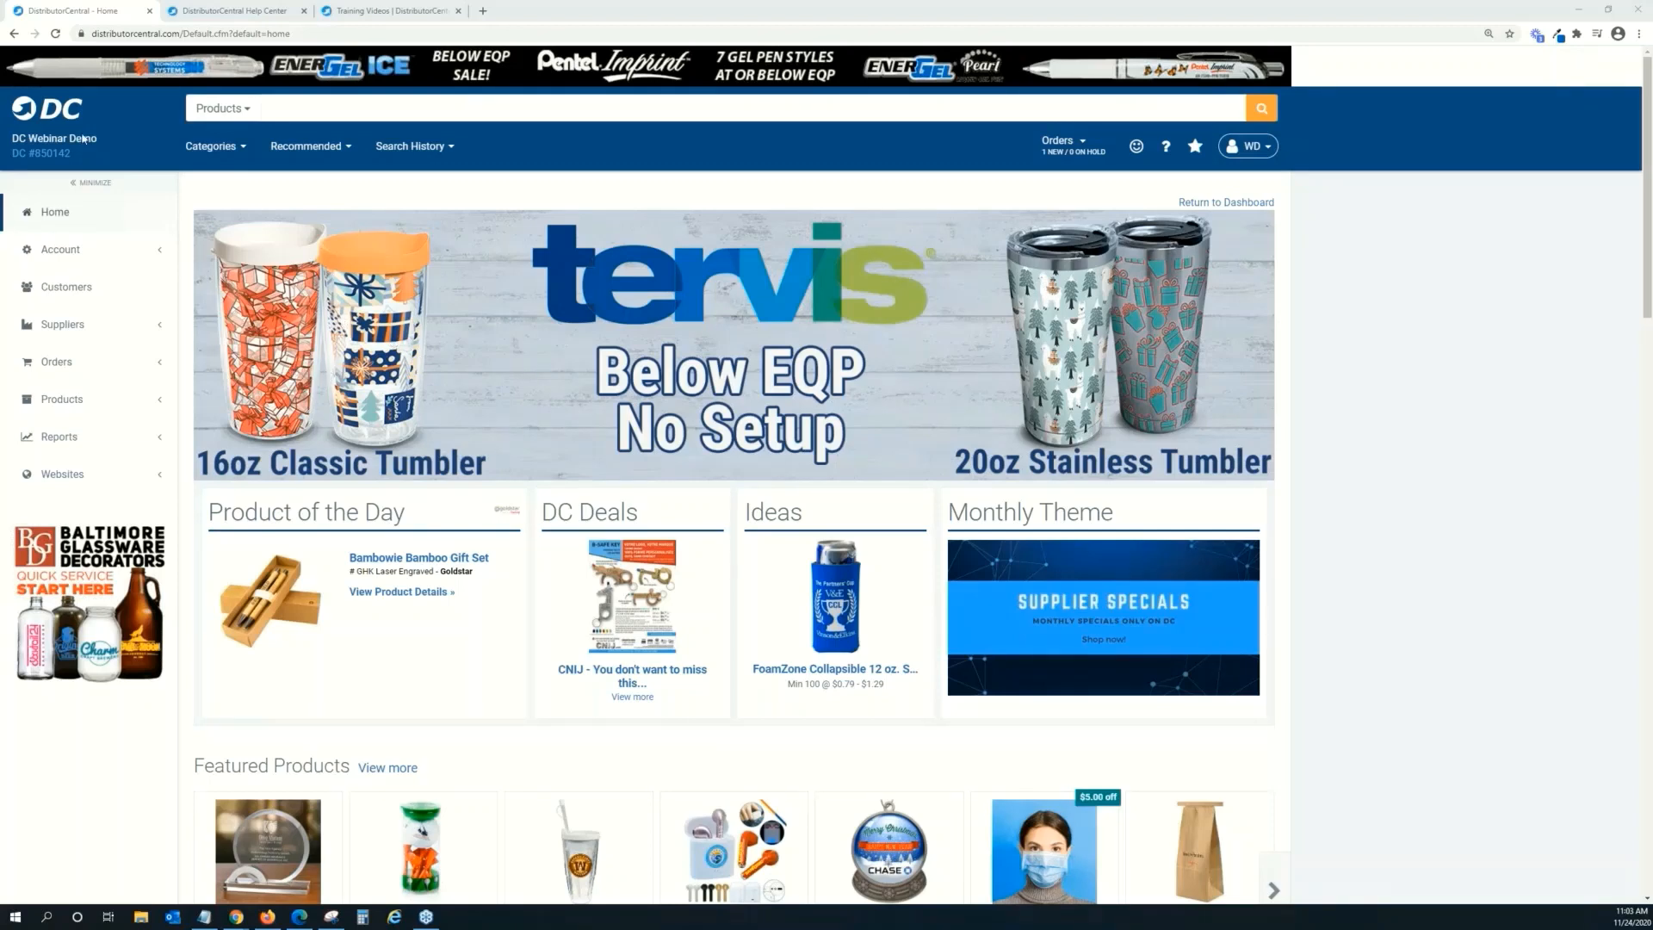
List all customers, review the sales orders of the DC customer with main contact Distributor Central, and return to the customer list.
click(88, 298)
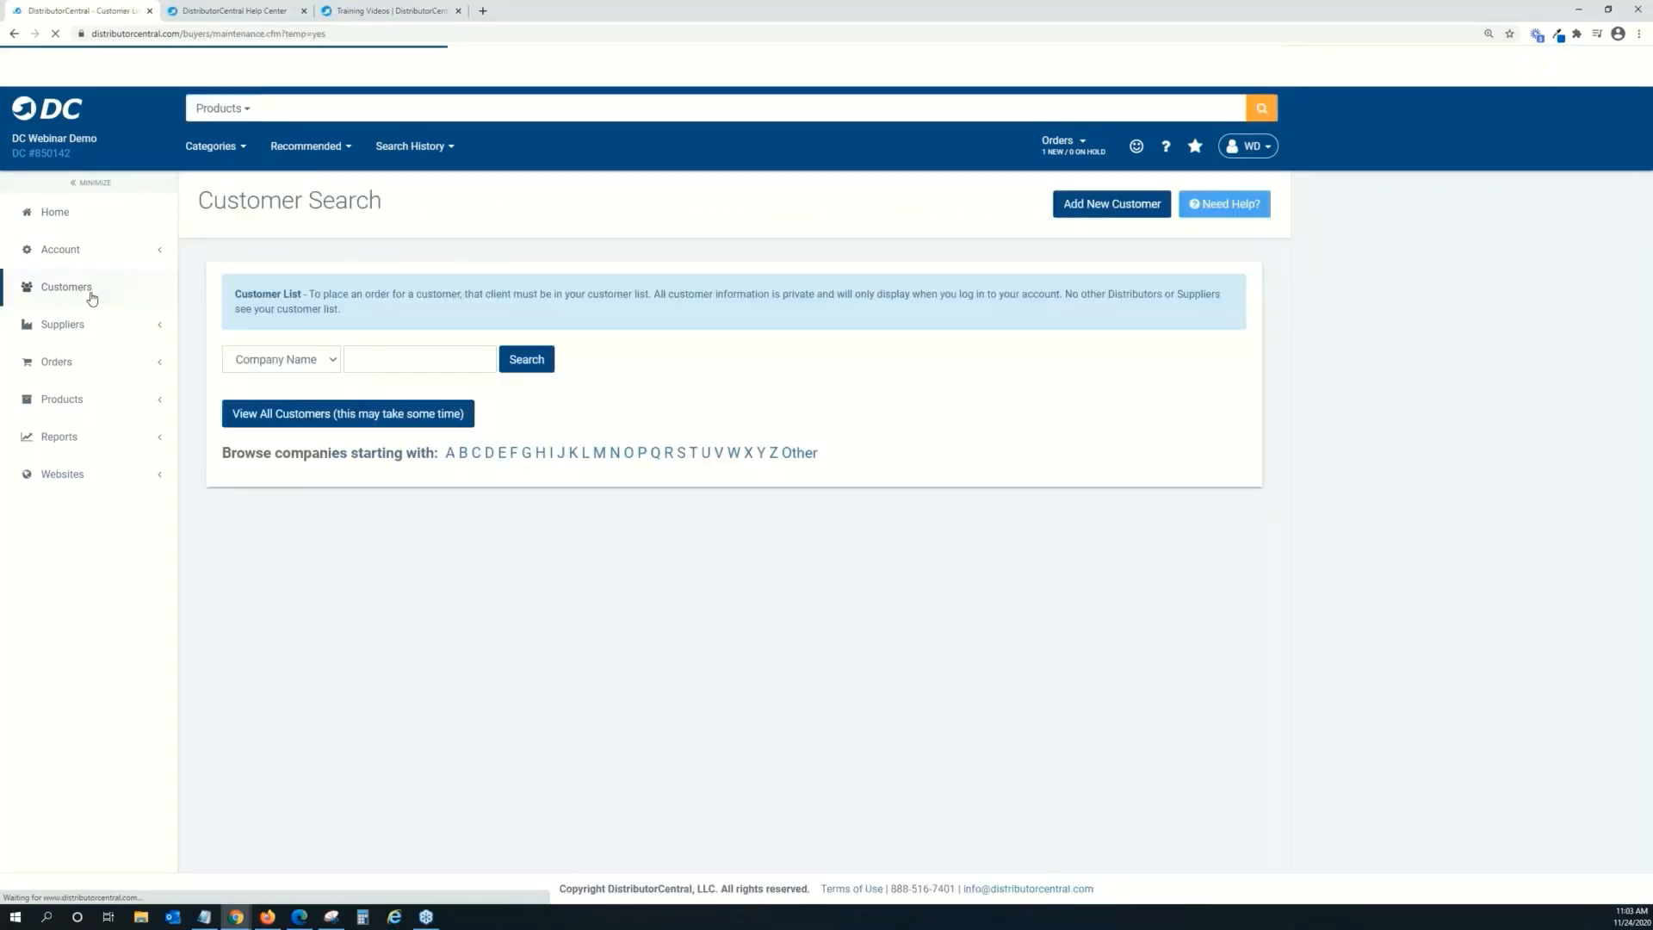
click(309, 403)
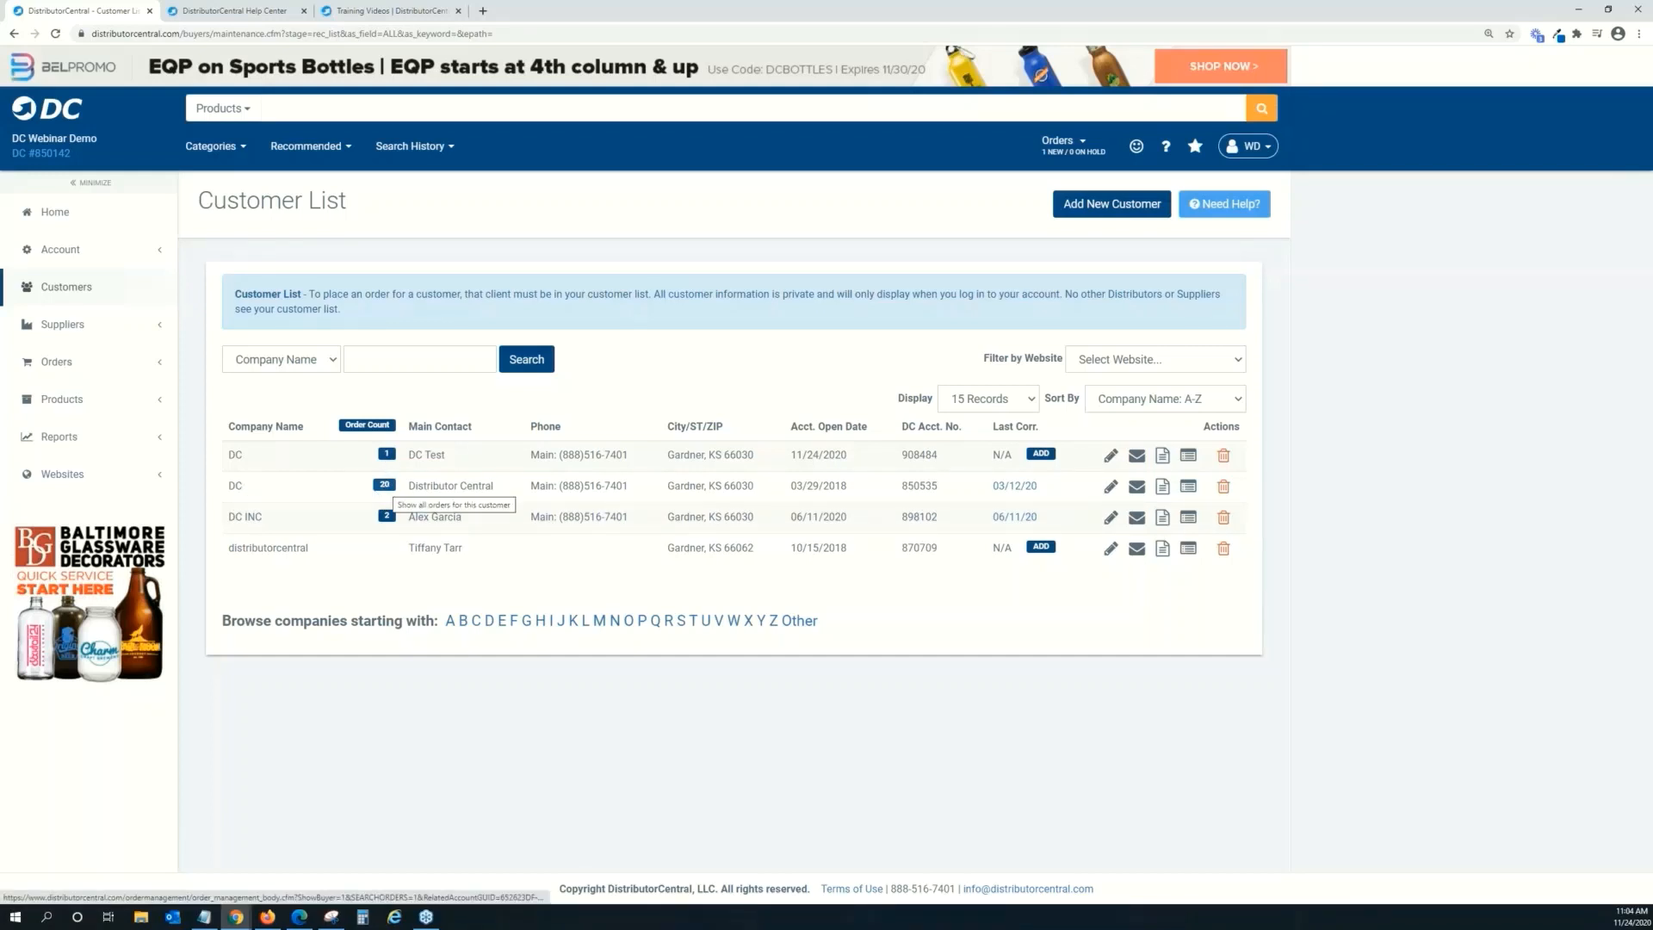
click(386, 488)
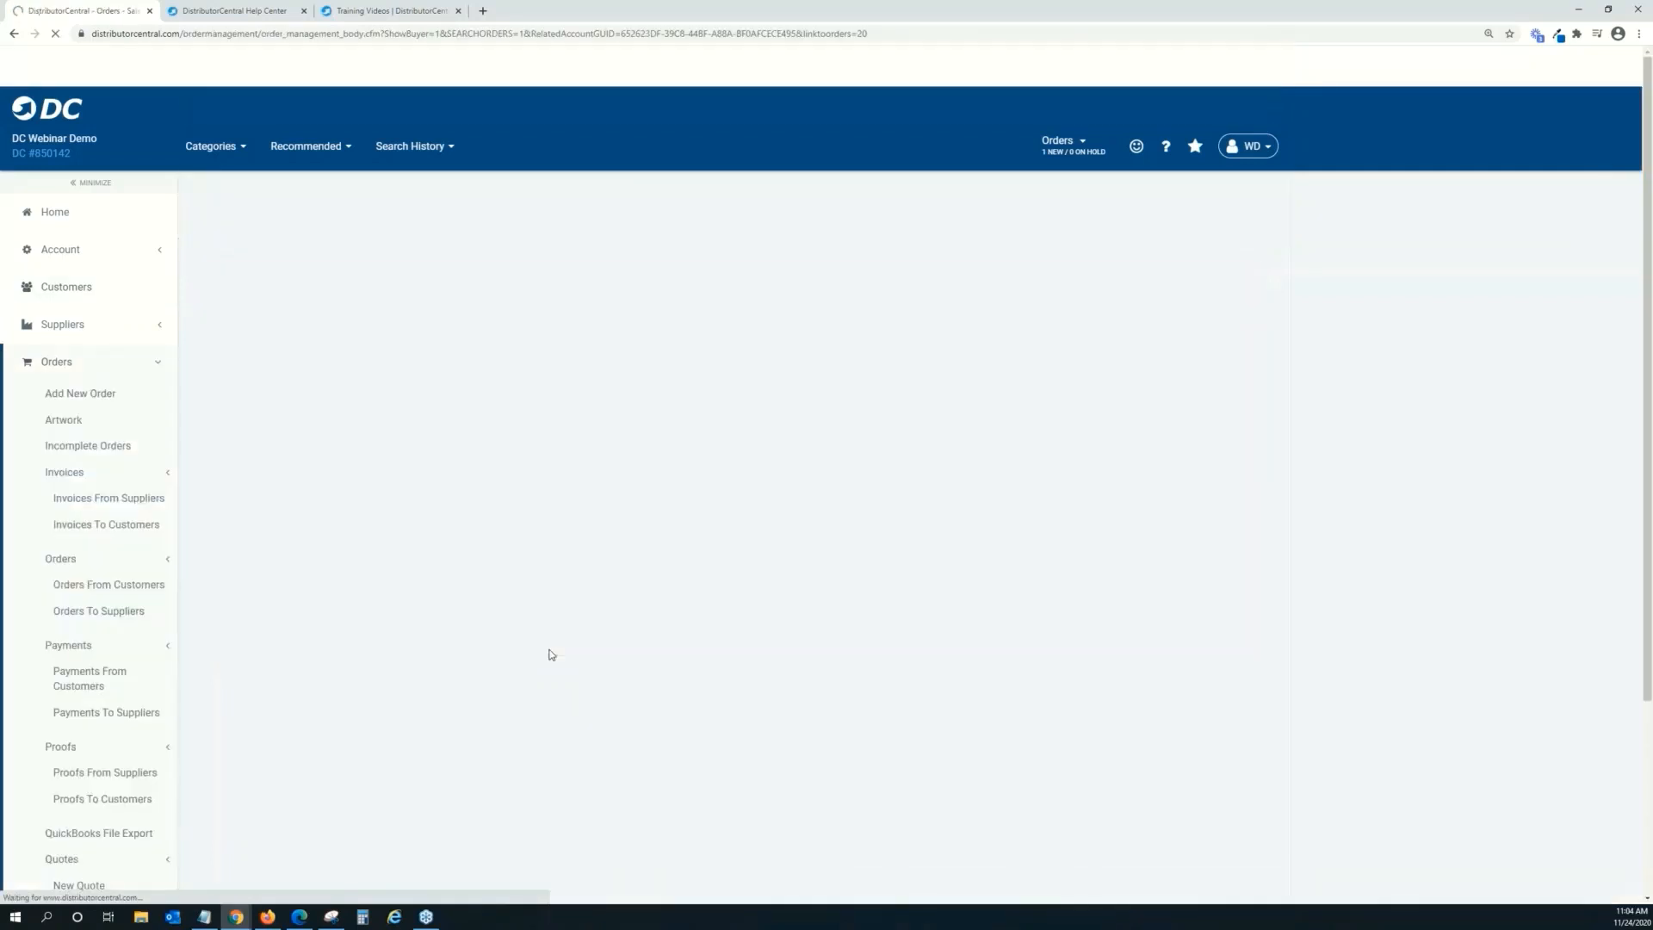
scroll(484, 462, down, 4)
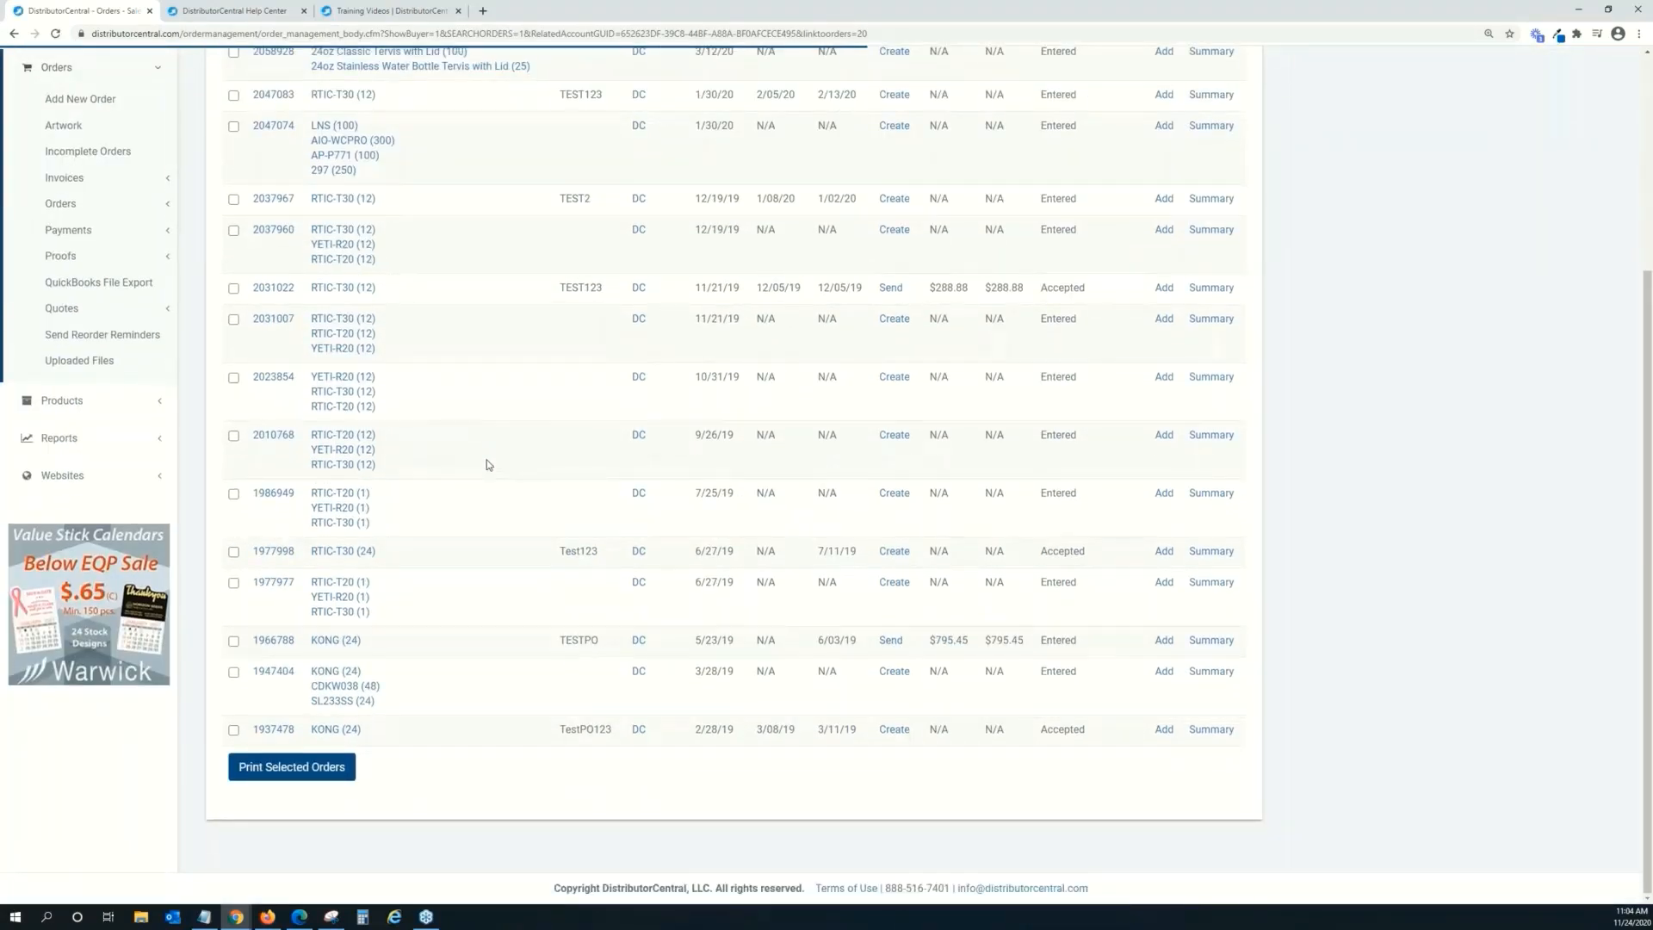
scroll(487, 465, up, 3)
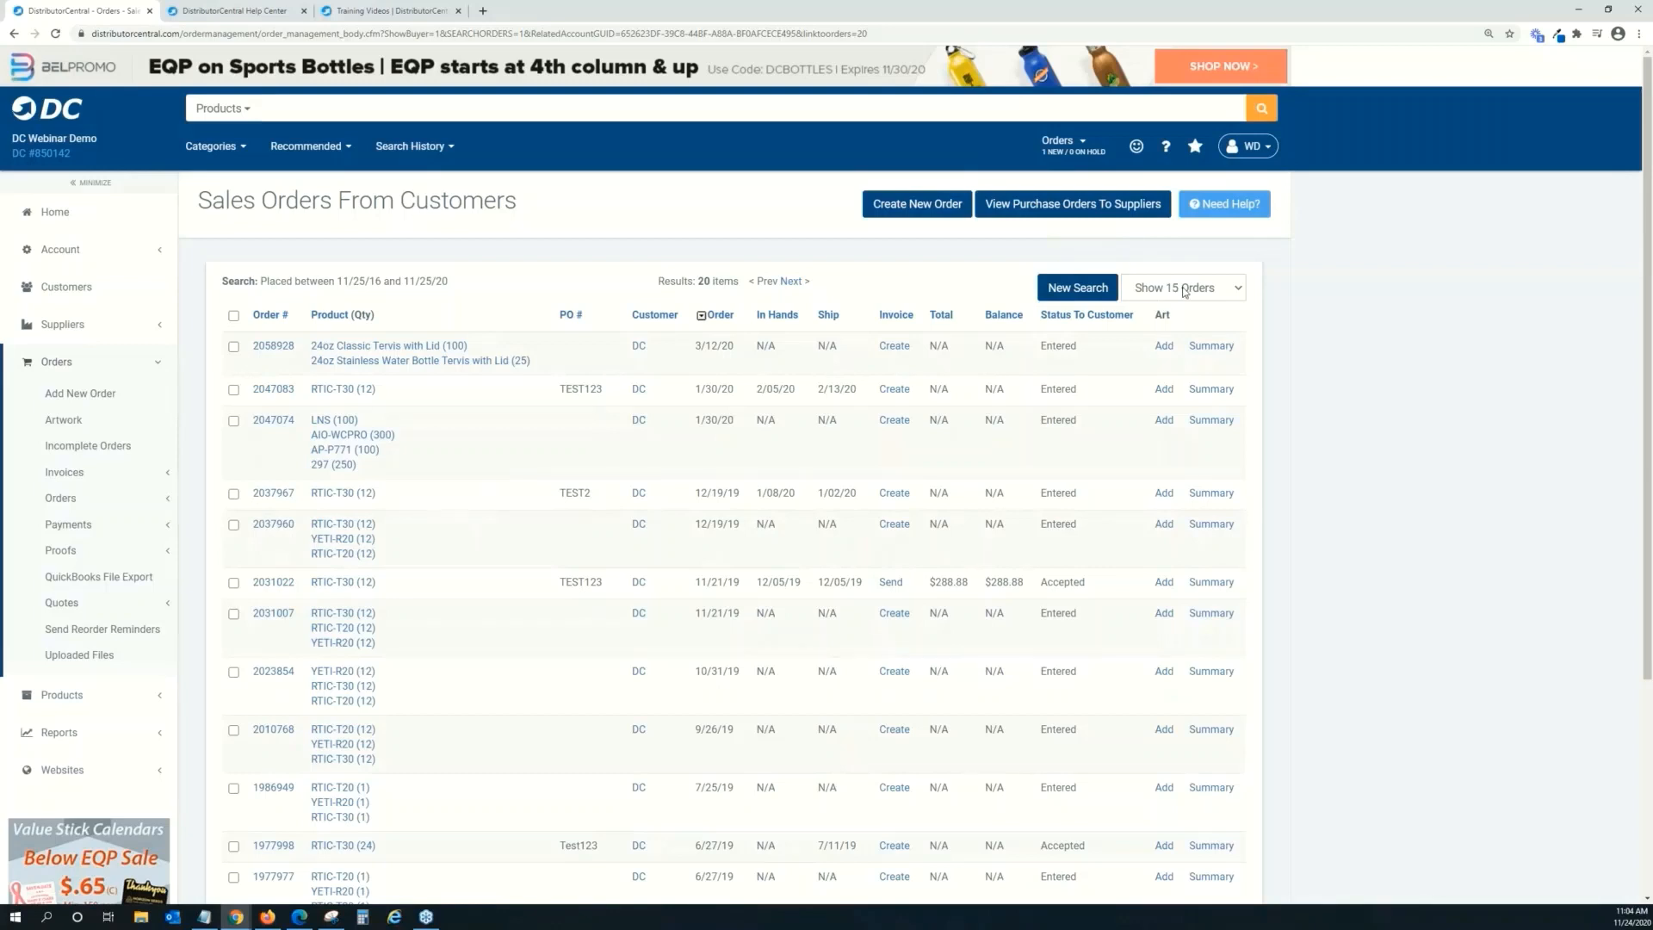
right_click(418, 240)
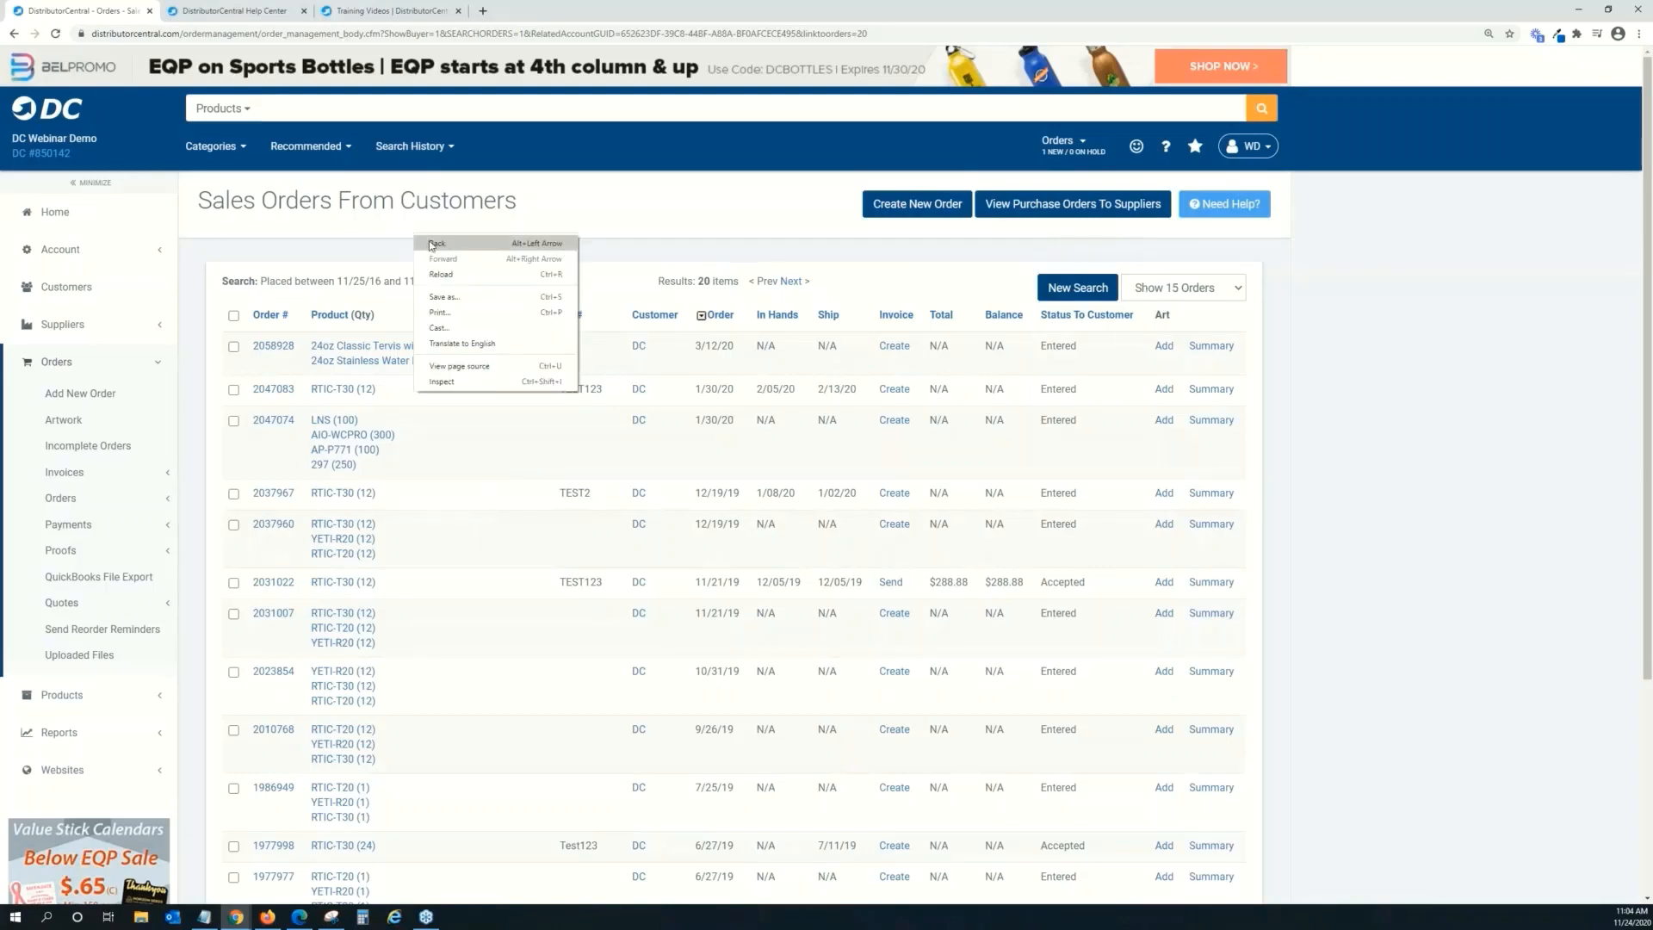
click(432, 244)
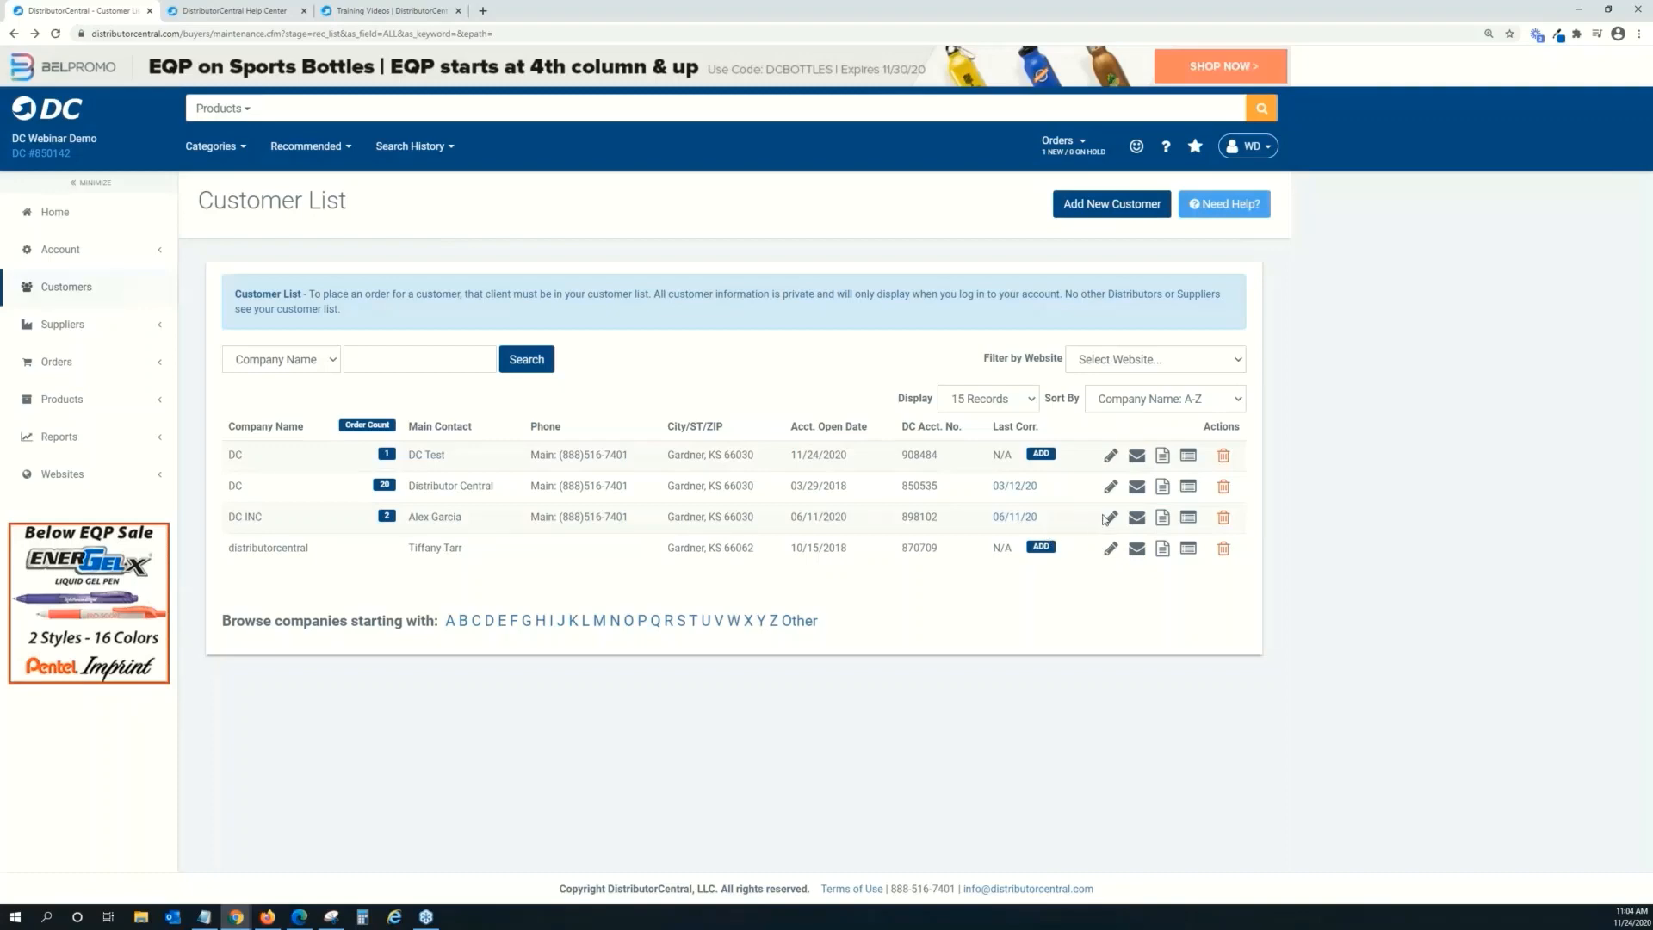
Open the DC INC customer record and review its main information and the websites available for assignment.
click(1110, 517)
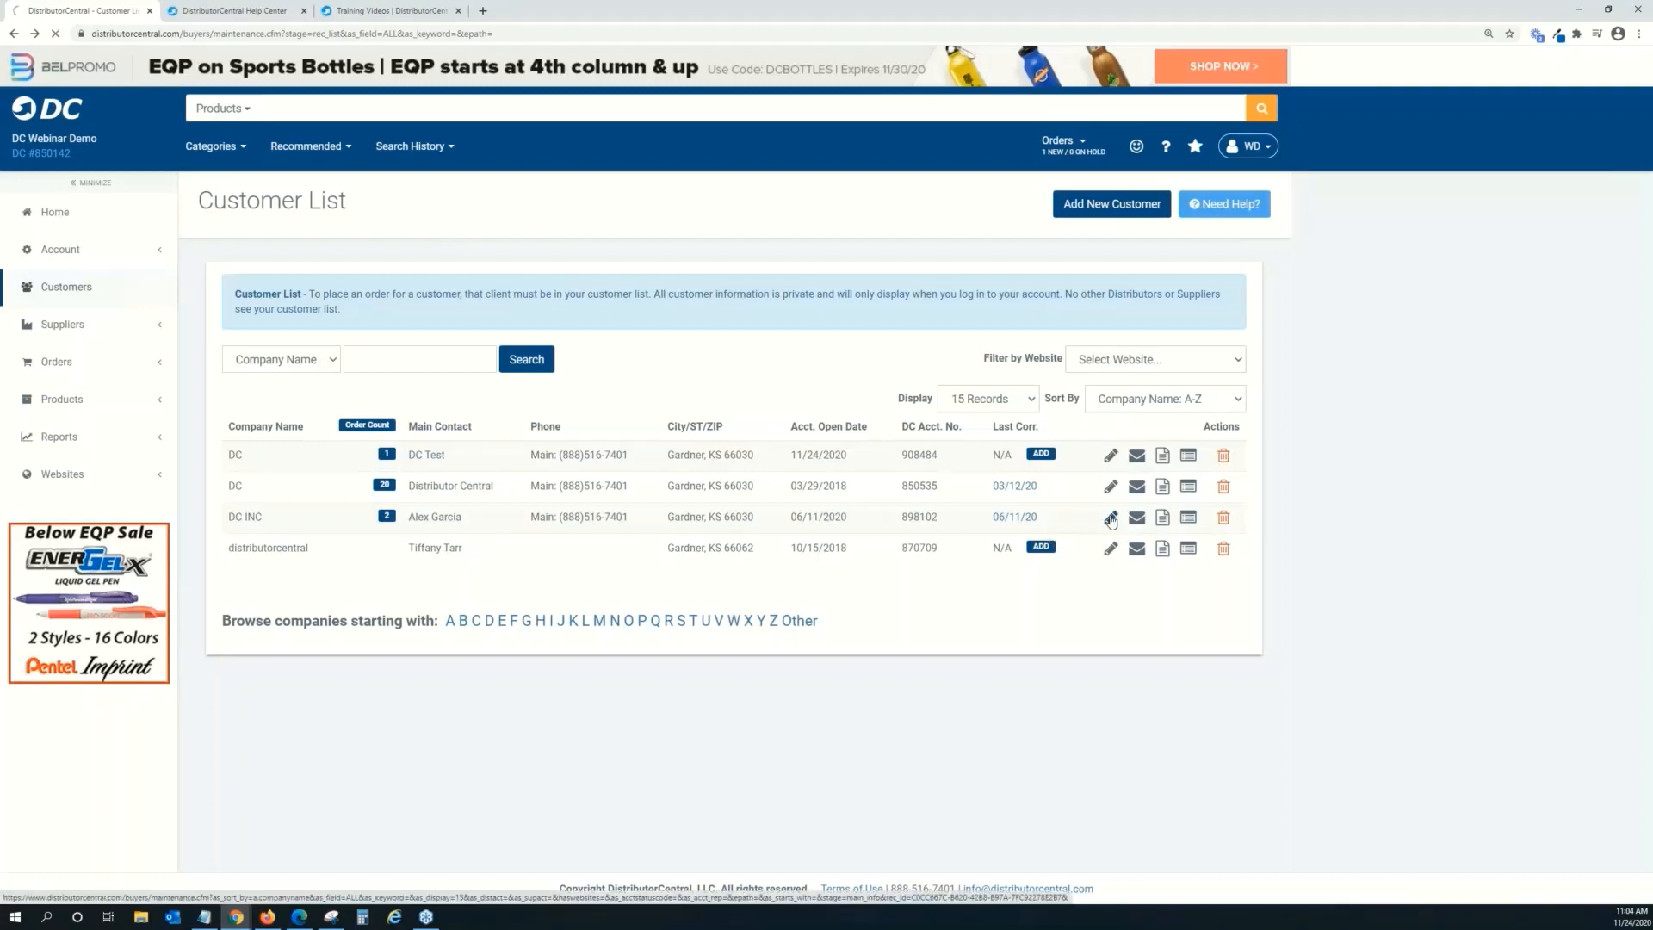
scroll(982, 439, down, 2)
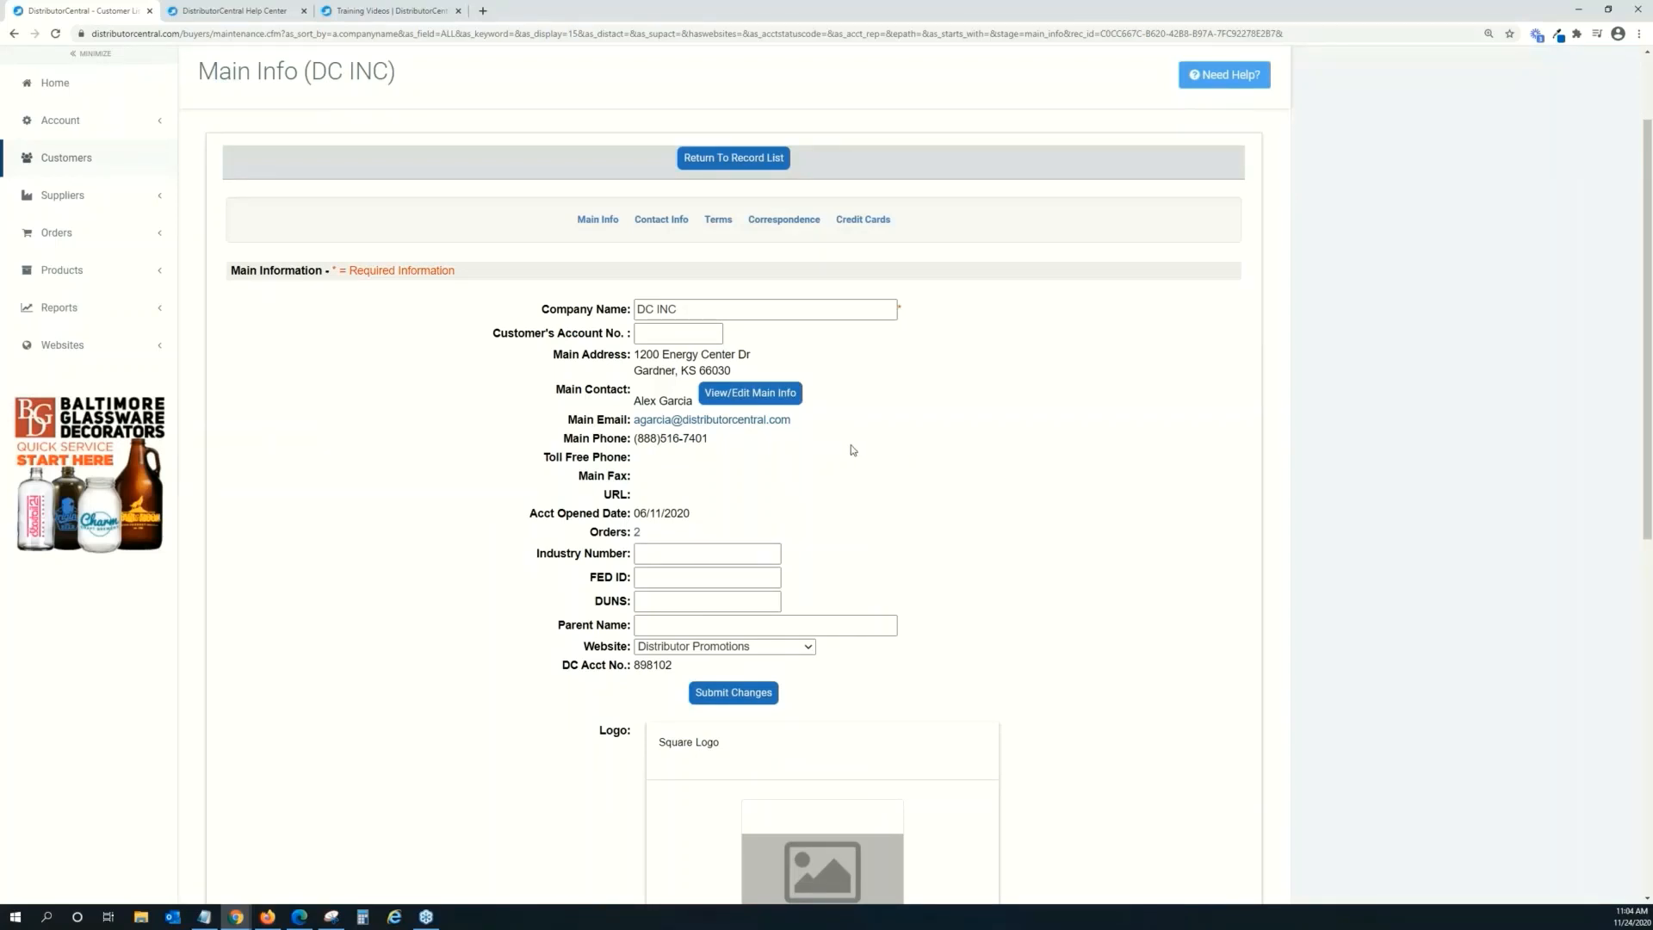
scroll(649, 522, down, 2)
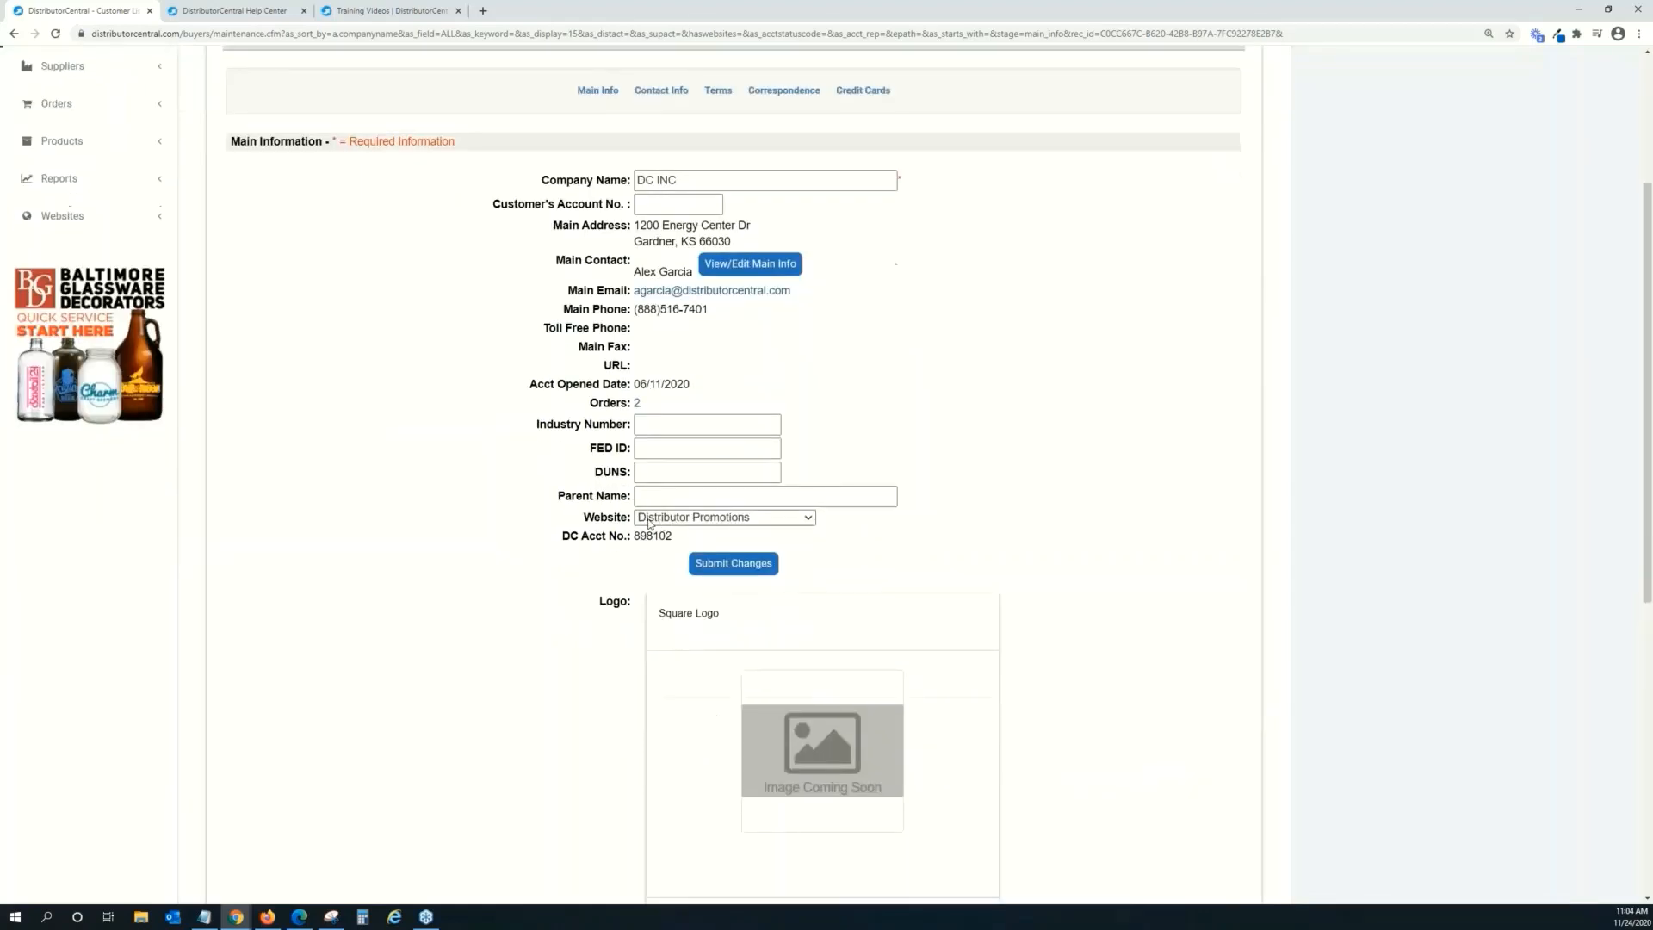
drag(585, 520, 627, 517)
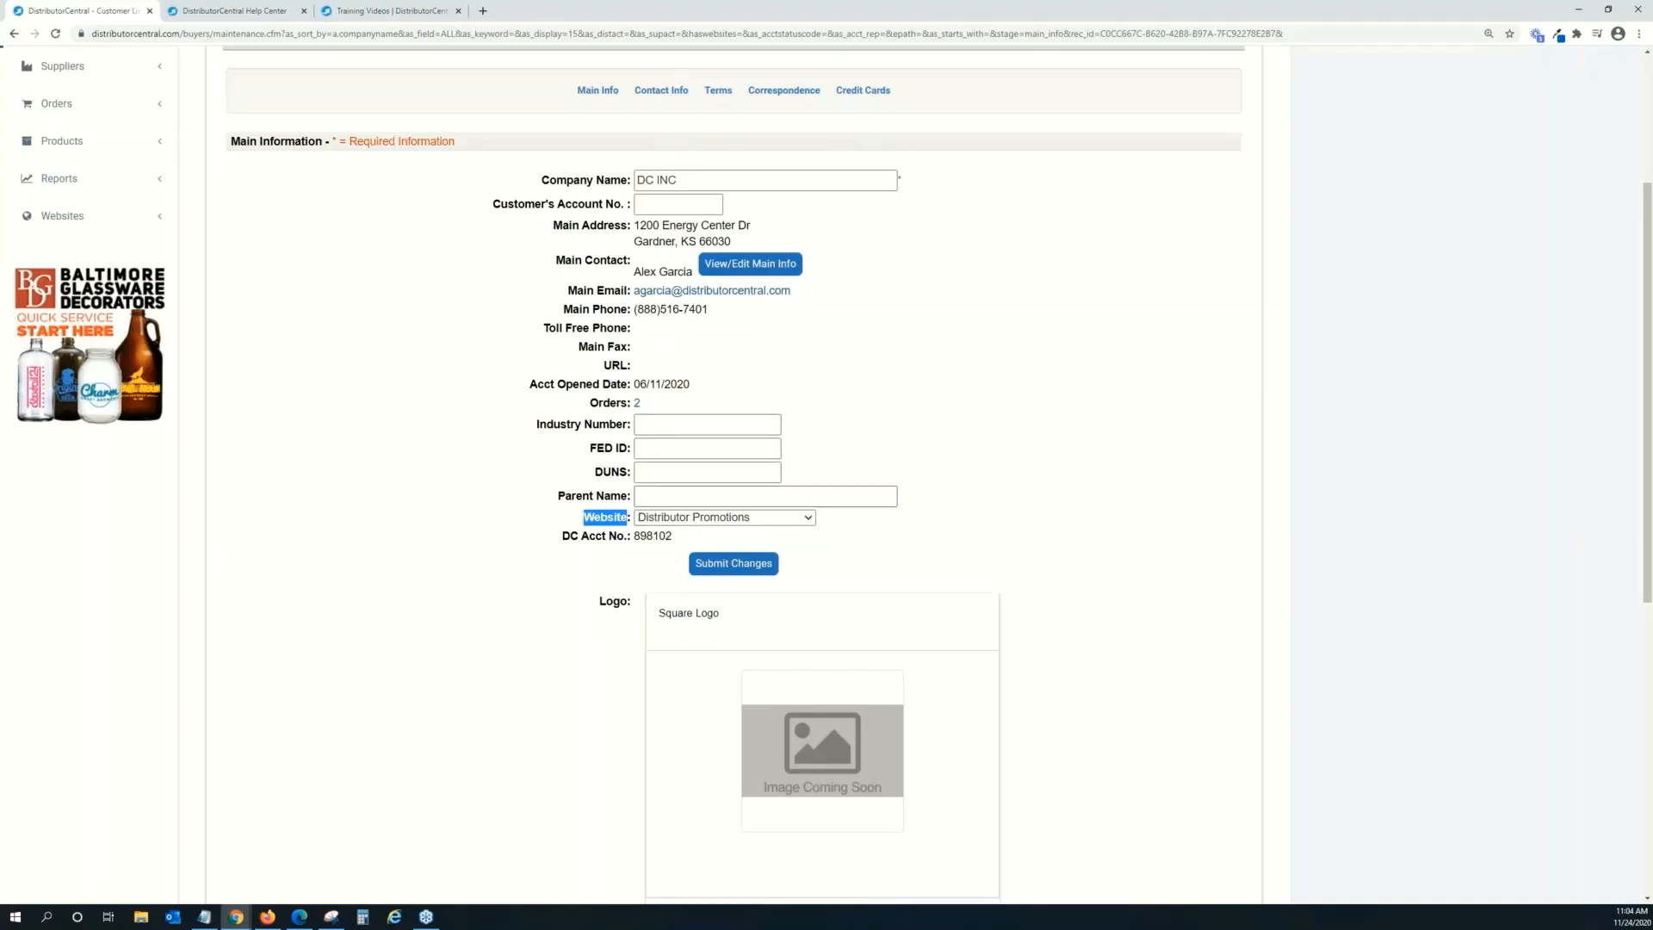
click(682, 519)
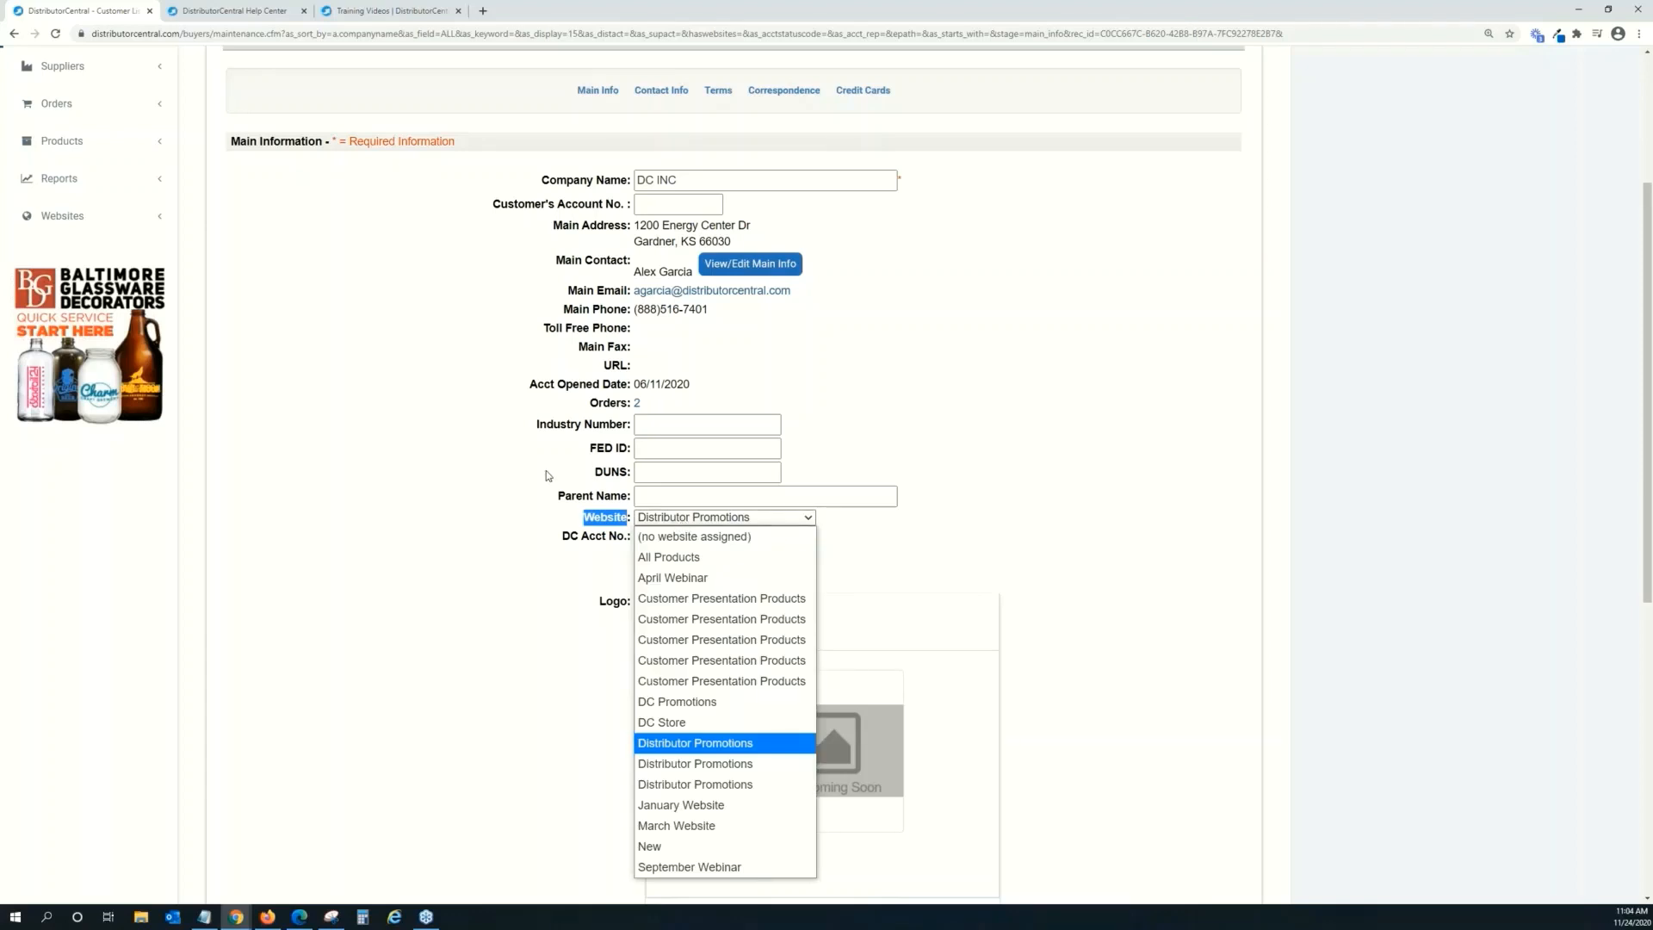
click(484, 450)
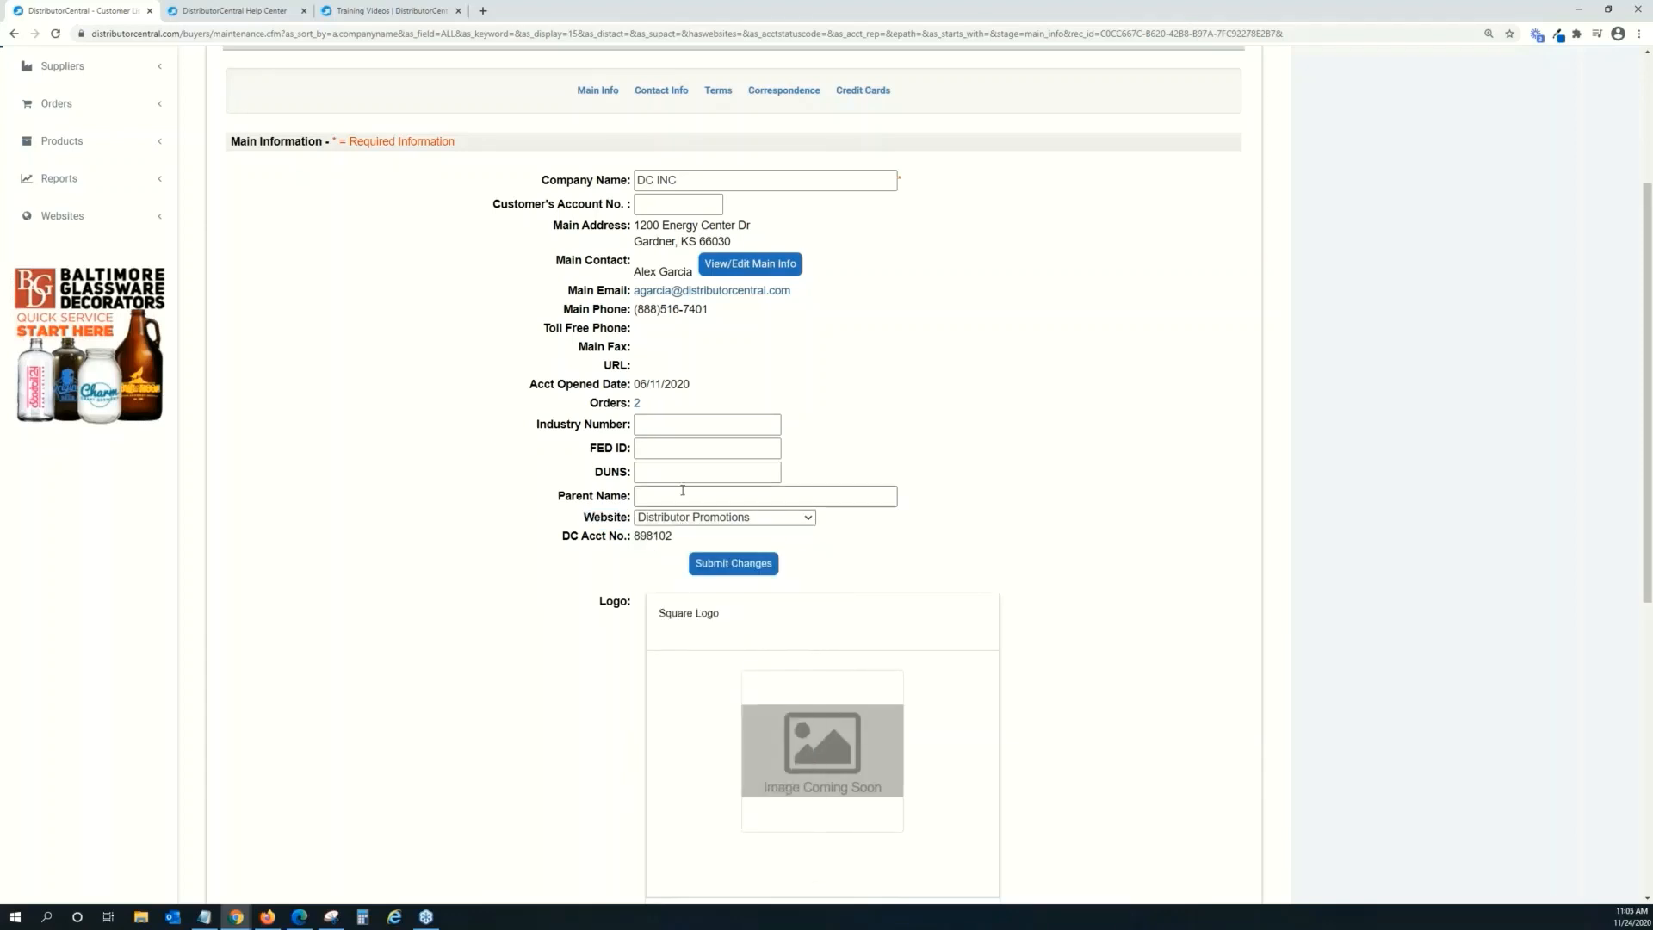
scroll(676, 489, up, 3)
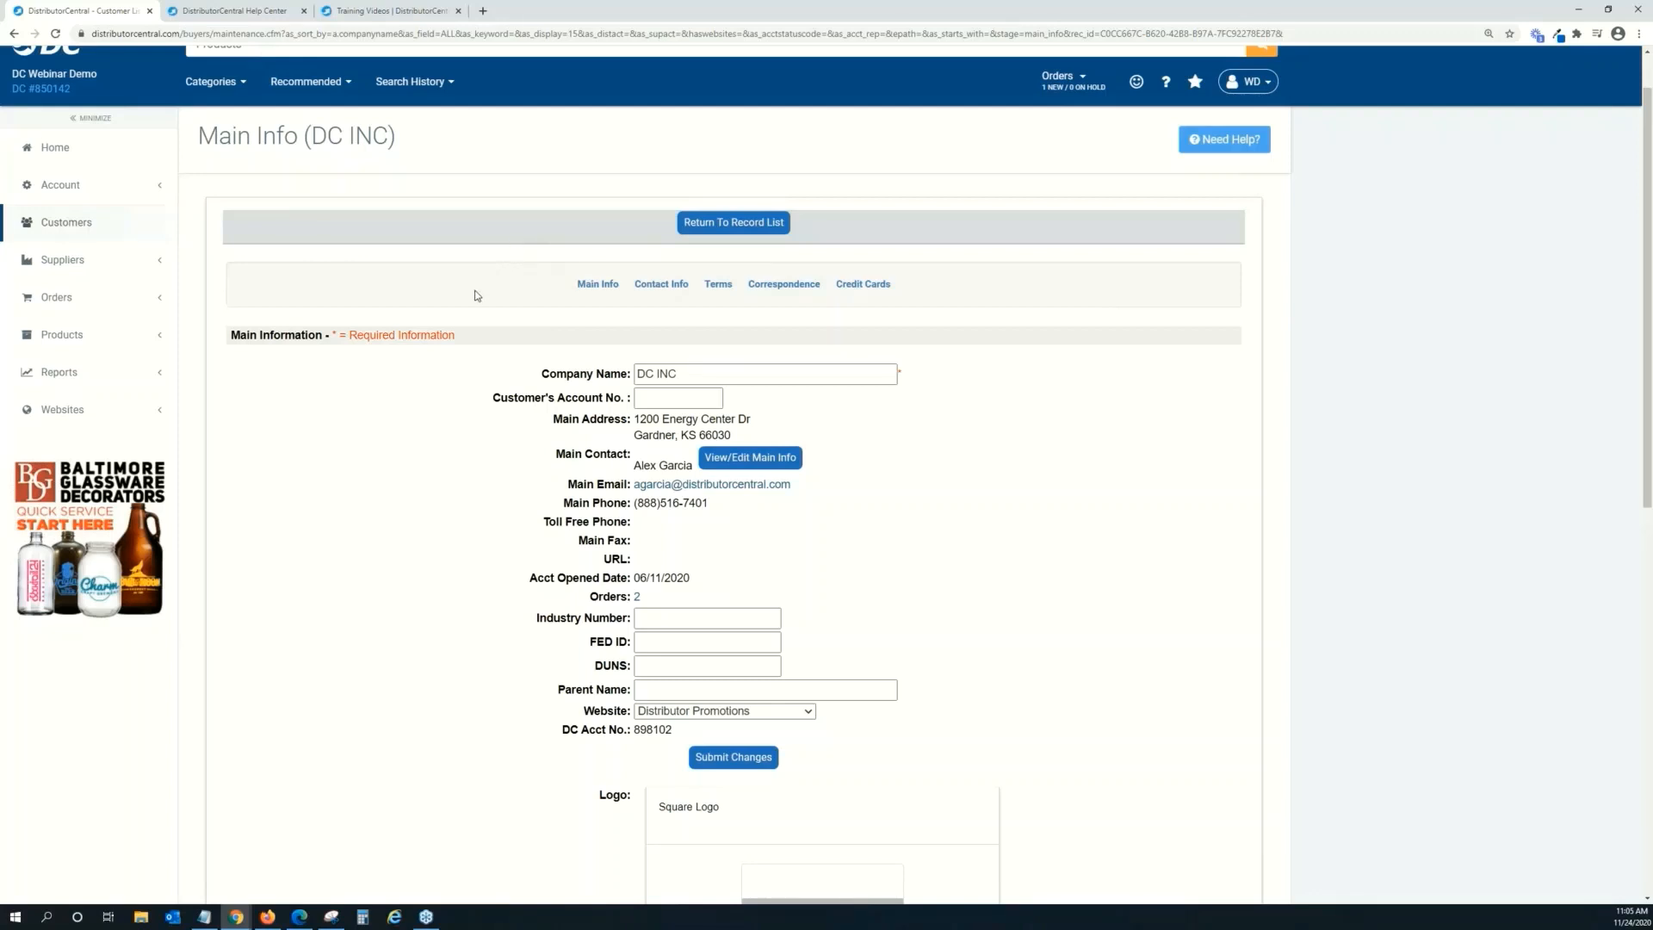
Examine DC INC's correspondence section, including the form for creating new correspondence and the correspondence search filters.
click(783, 285)
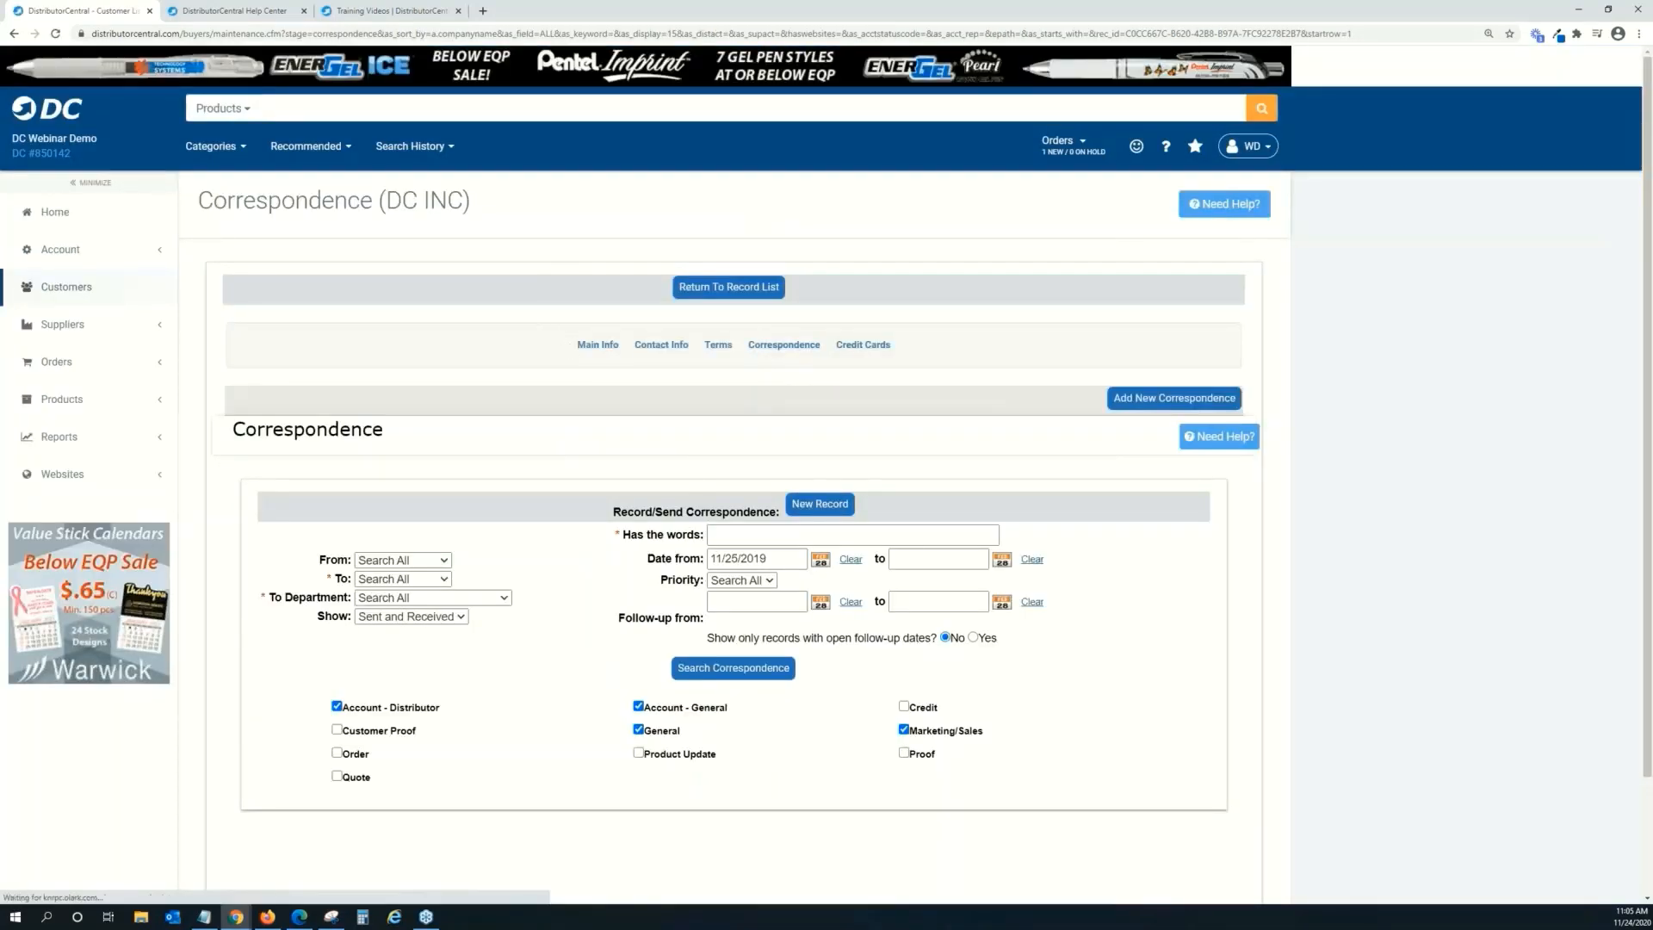
click(1154, 396)
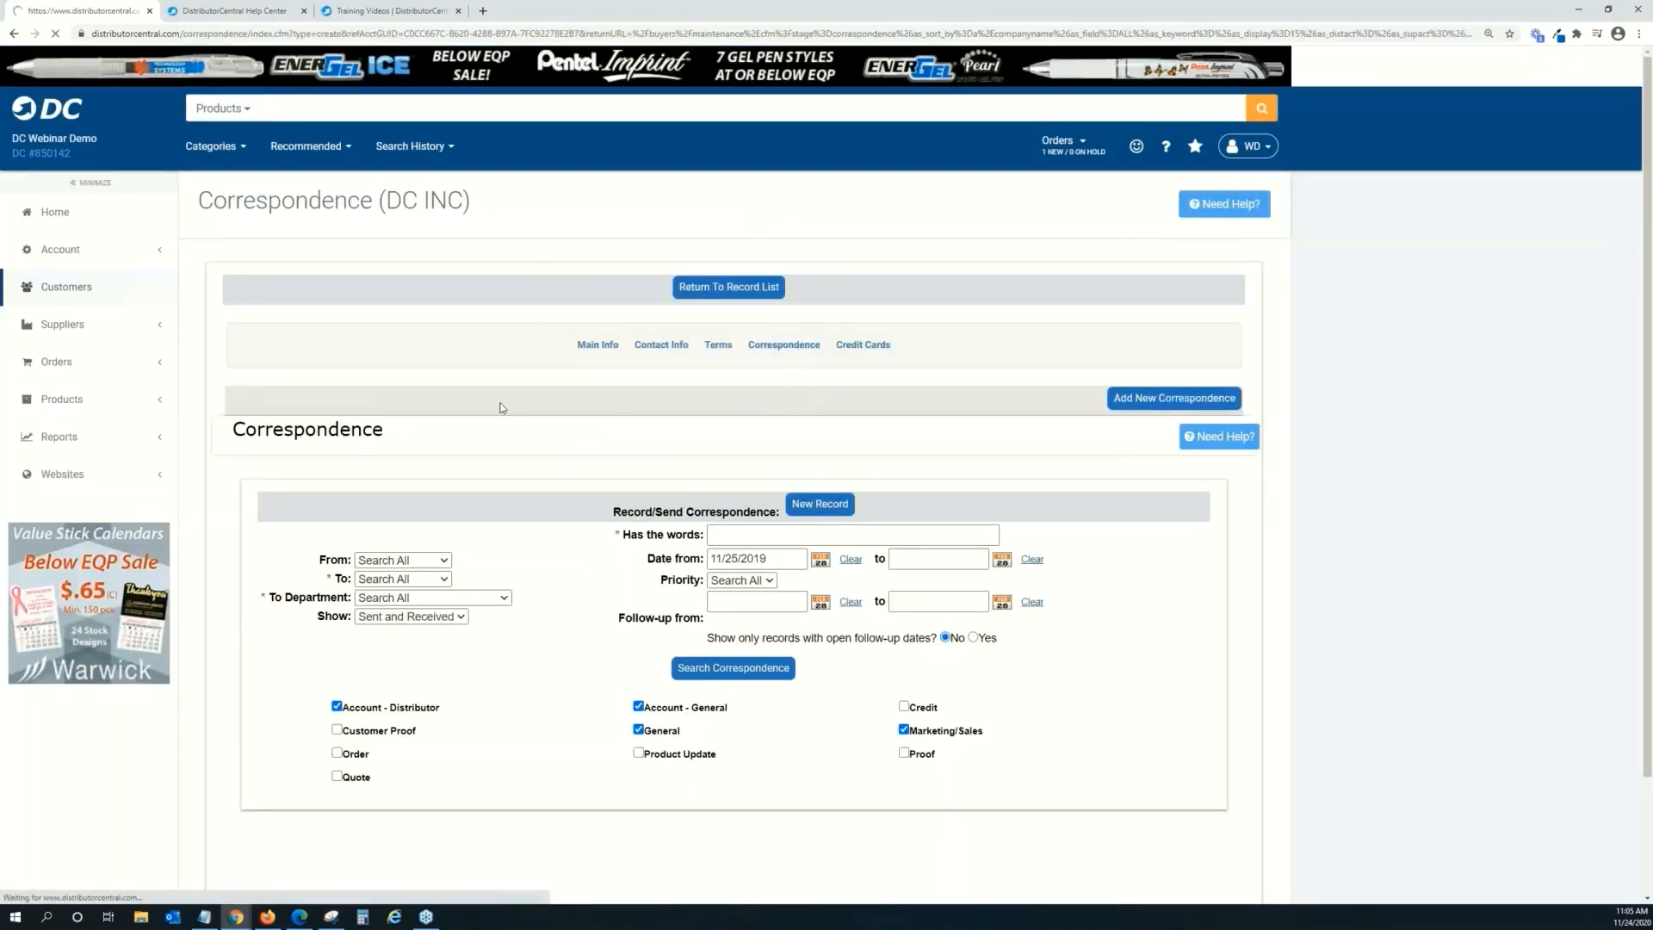
scroll(695, 651, down, 4)
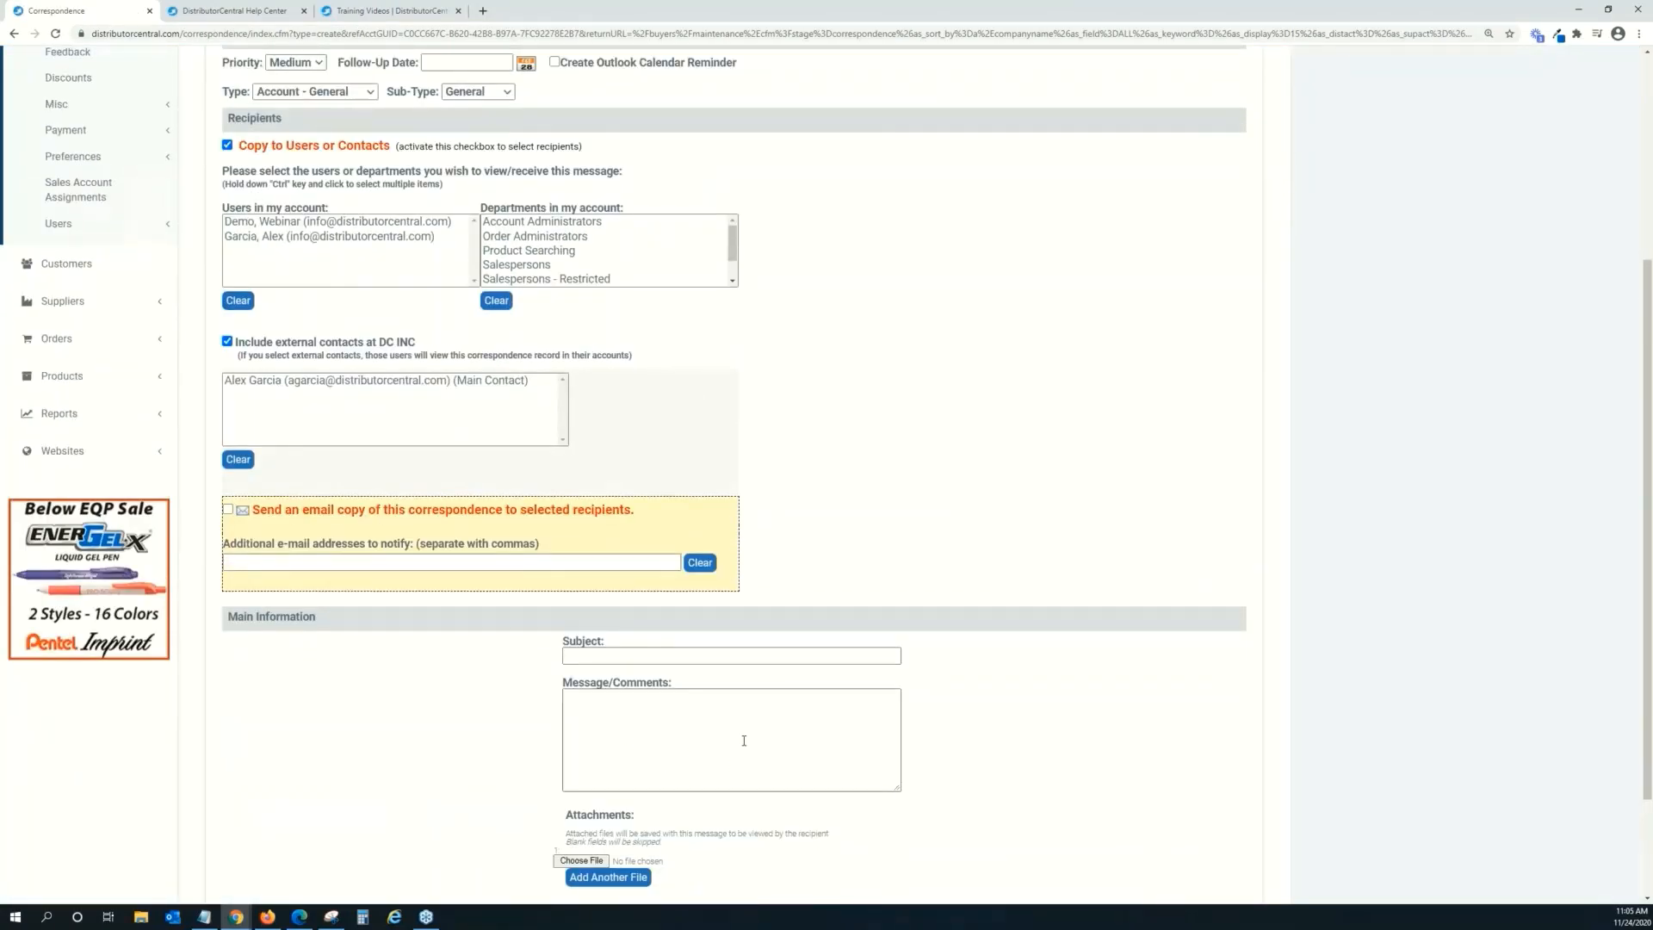
scroll(745, 742, up, 4)
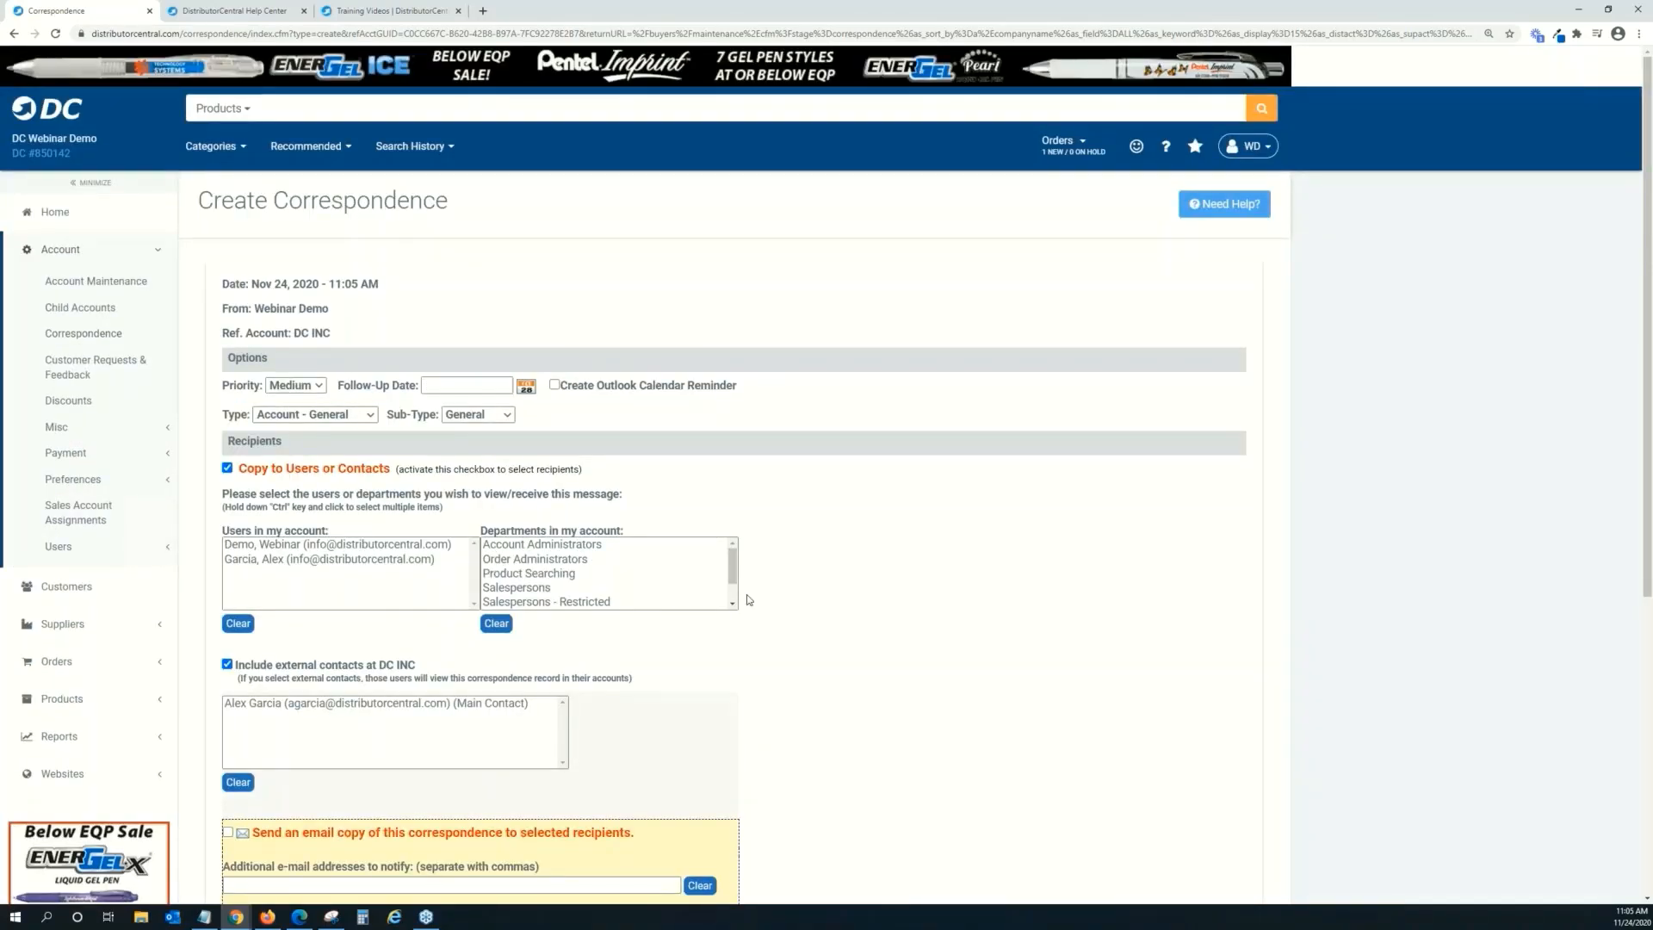
right_click(572, 213)
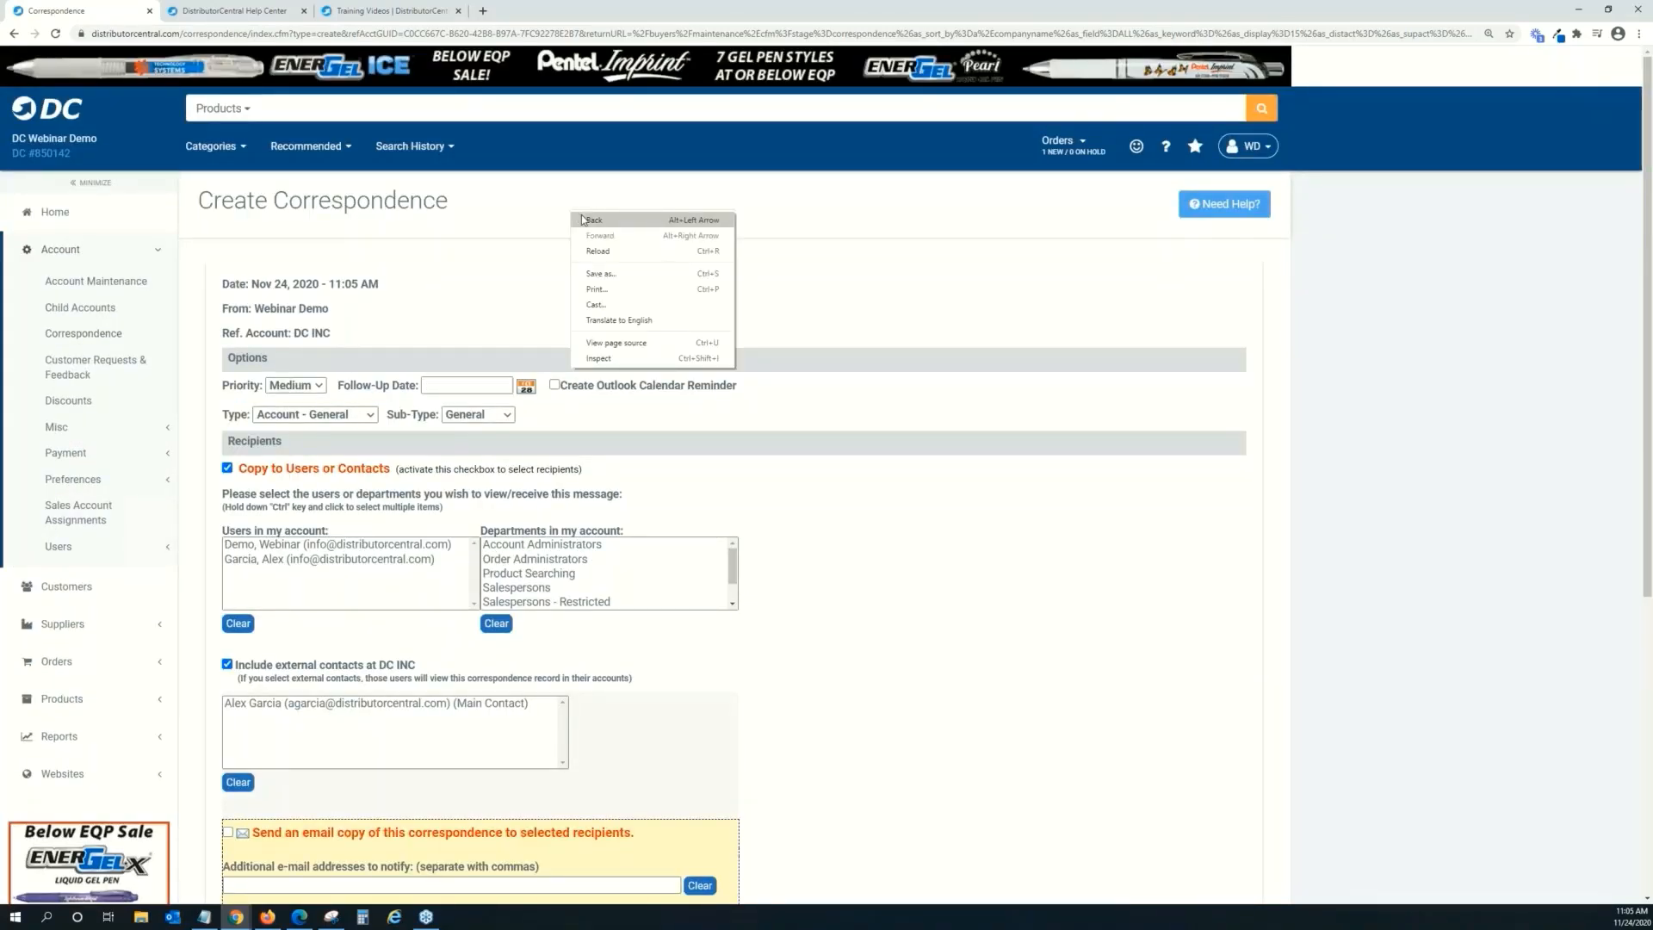
click(586, 220)
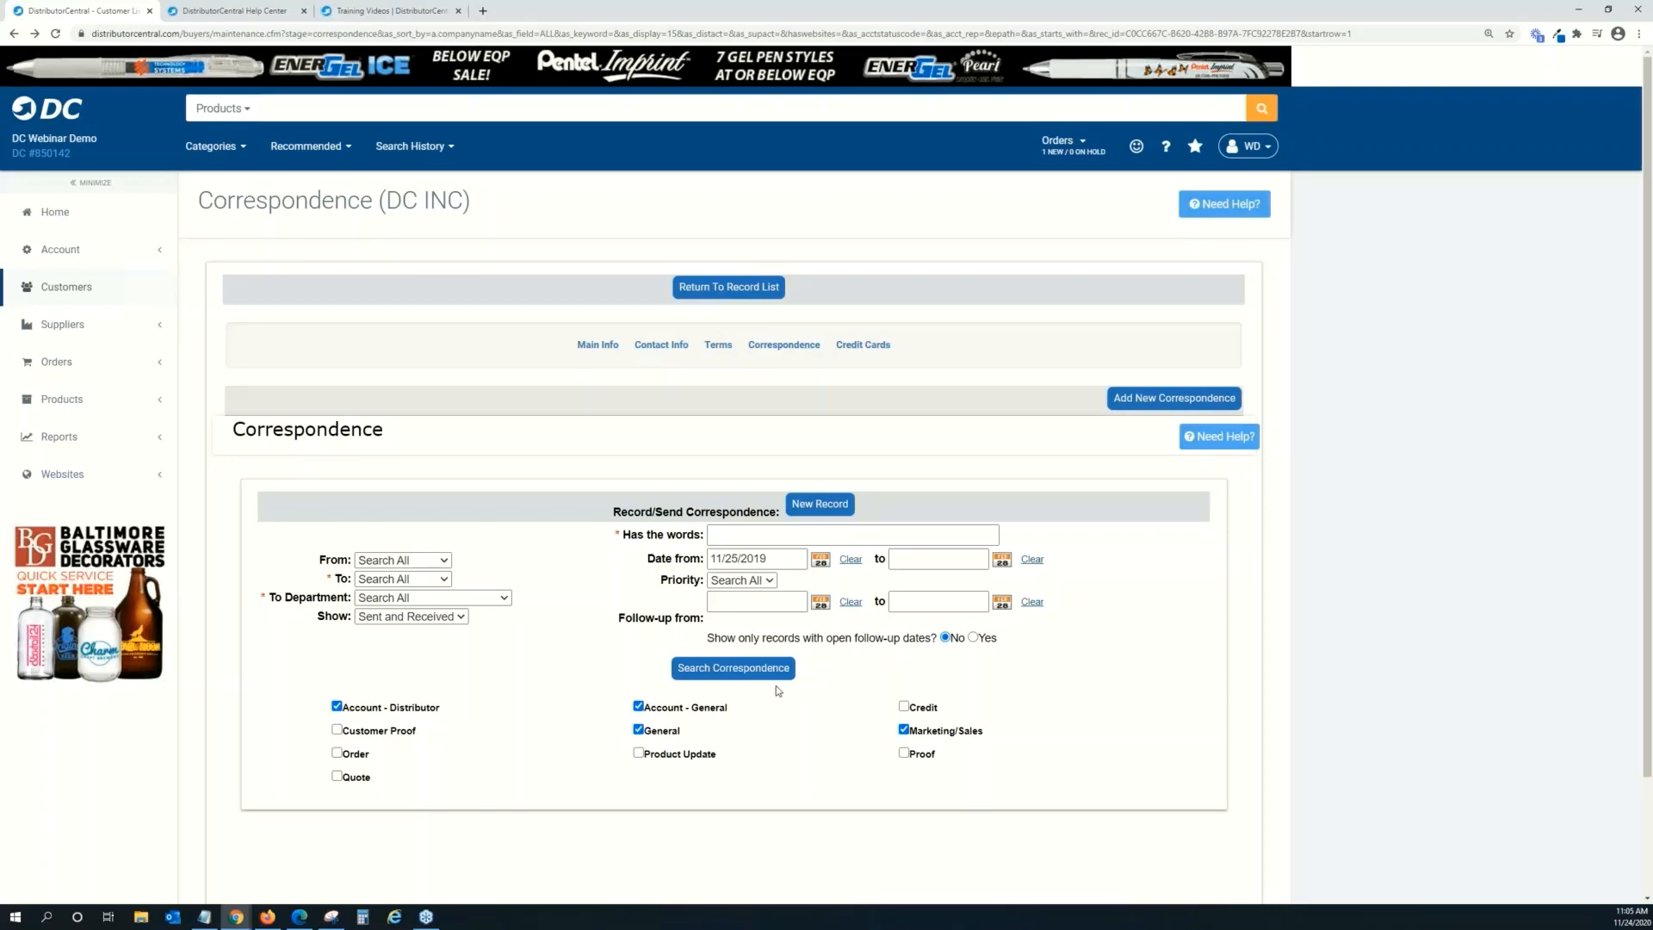
scroll(506, 803, down, 1)
scroll(505, 802, down, 3)
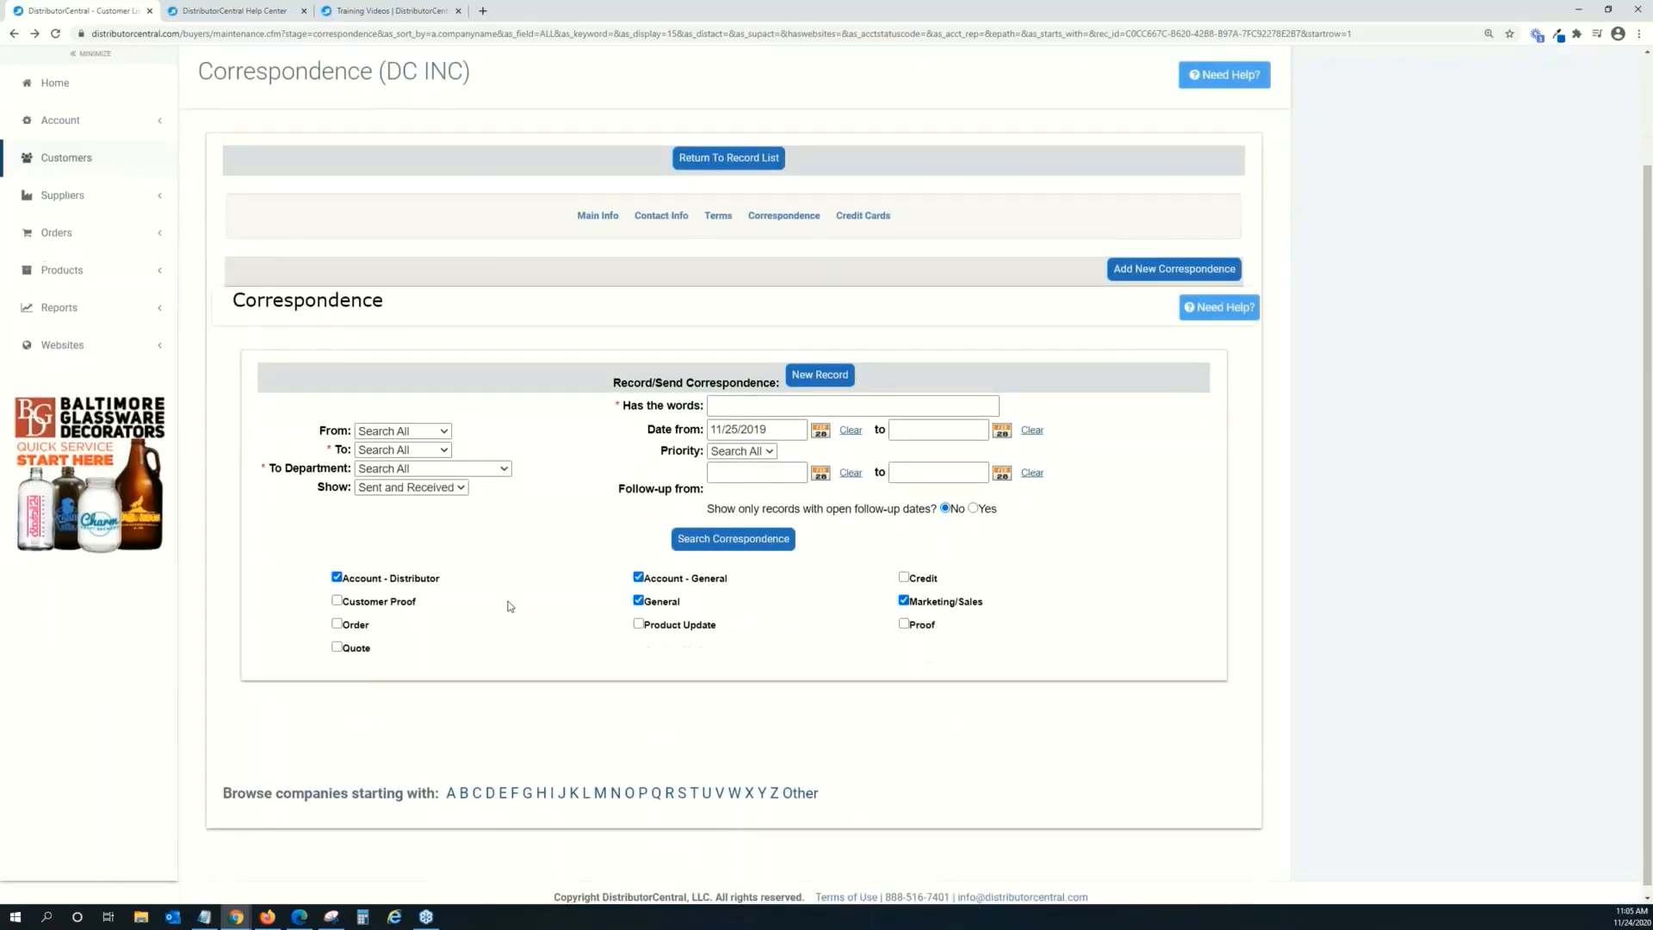
scroll(730, 730, up, 2)
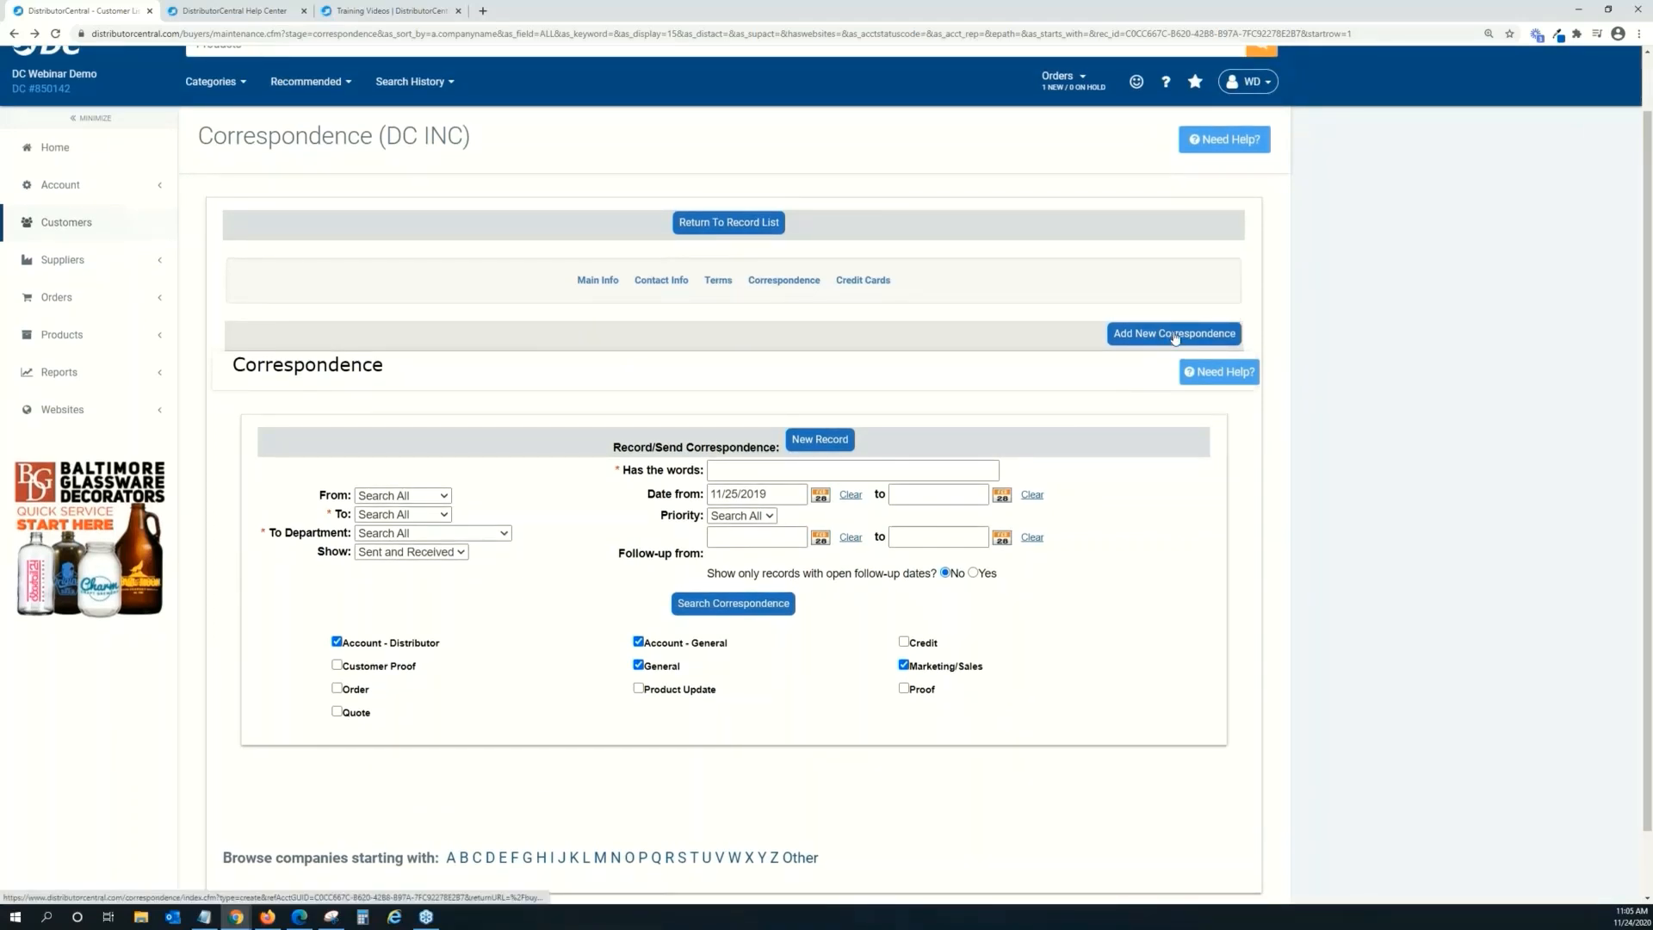
Review DC INC's account terms, including the customer taxable setting, and its credit cards section, ending at the customer list.
click(719, 282)
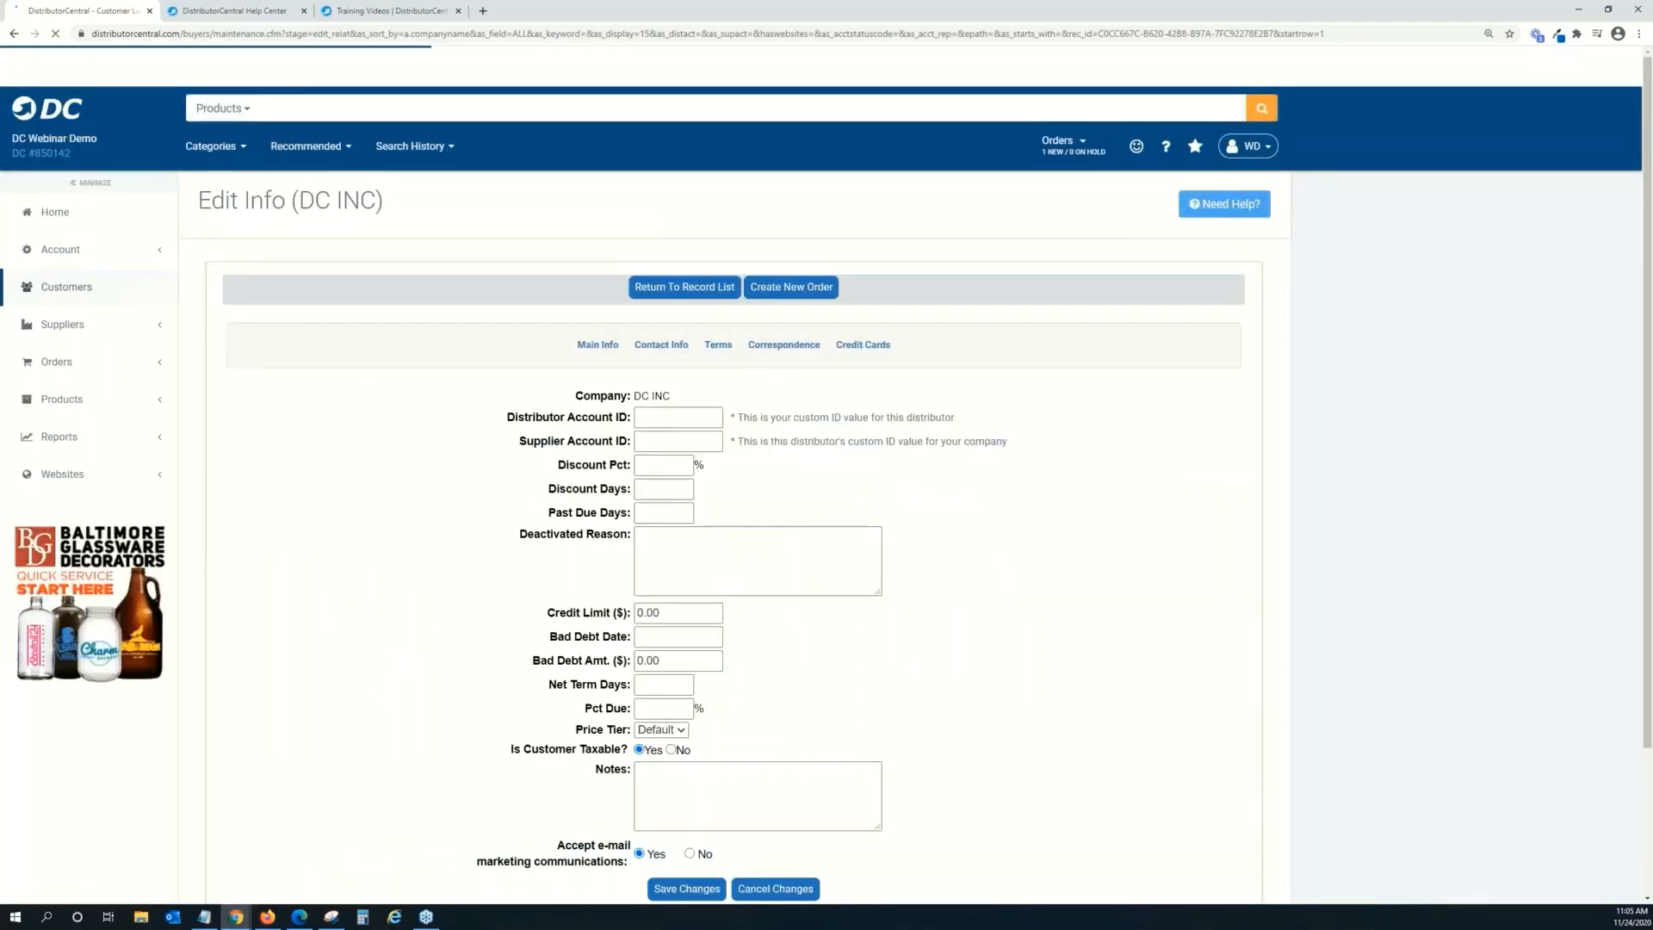
scroll(714, 293, down, 1)
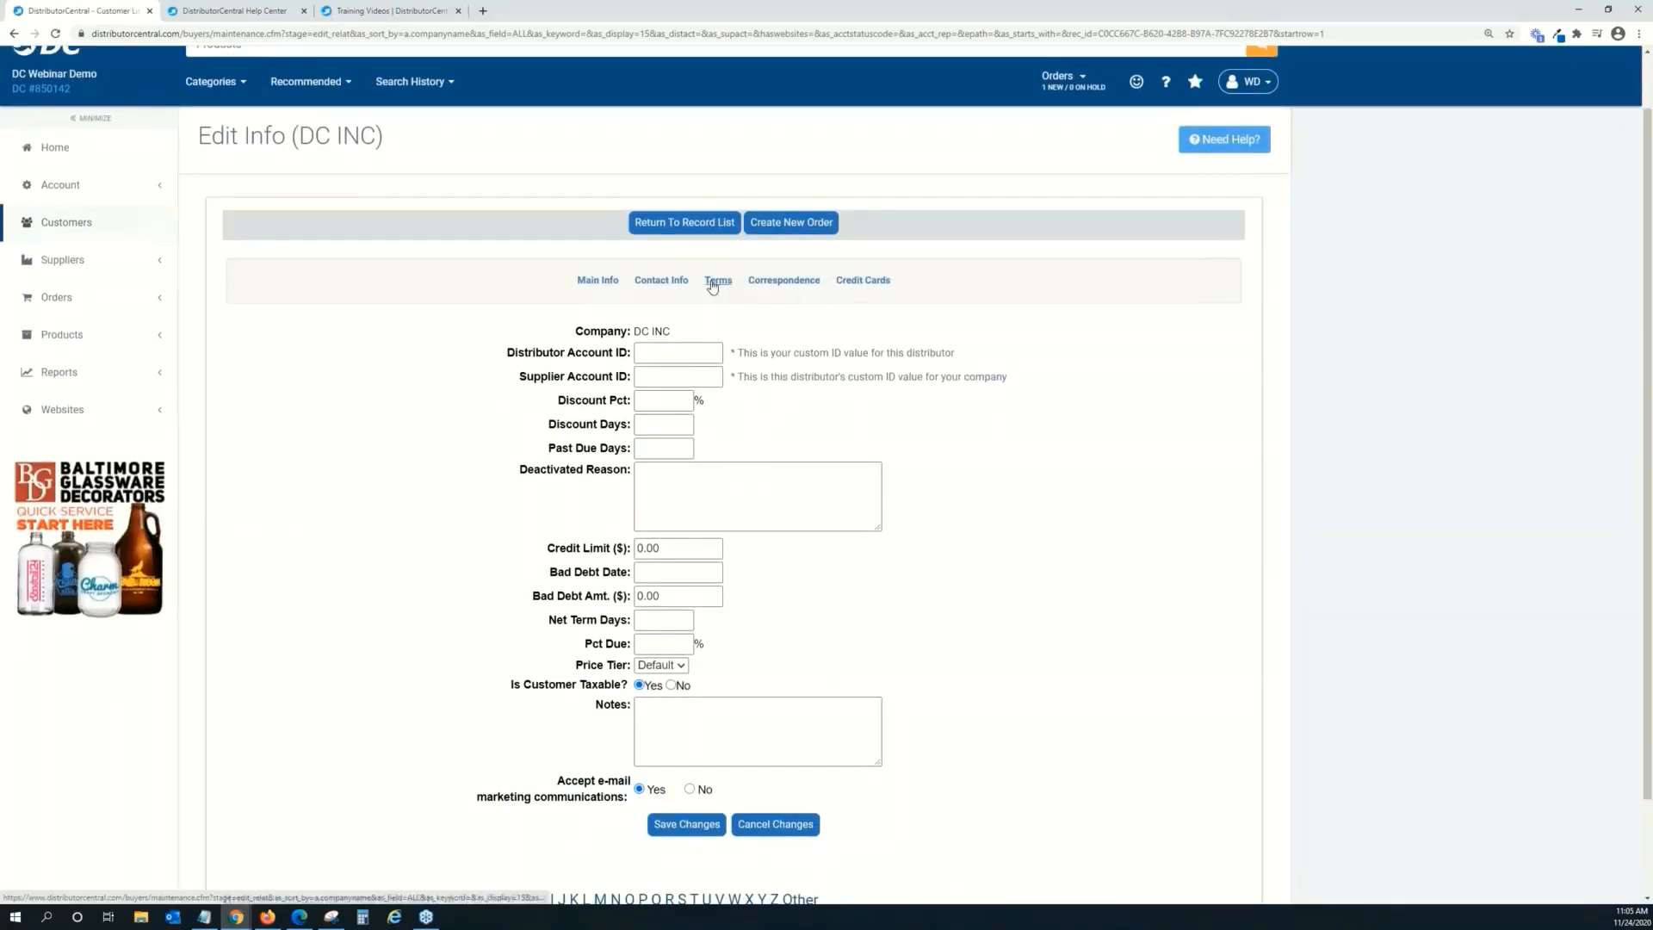
drag(512, 685, 615, 683)
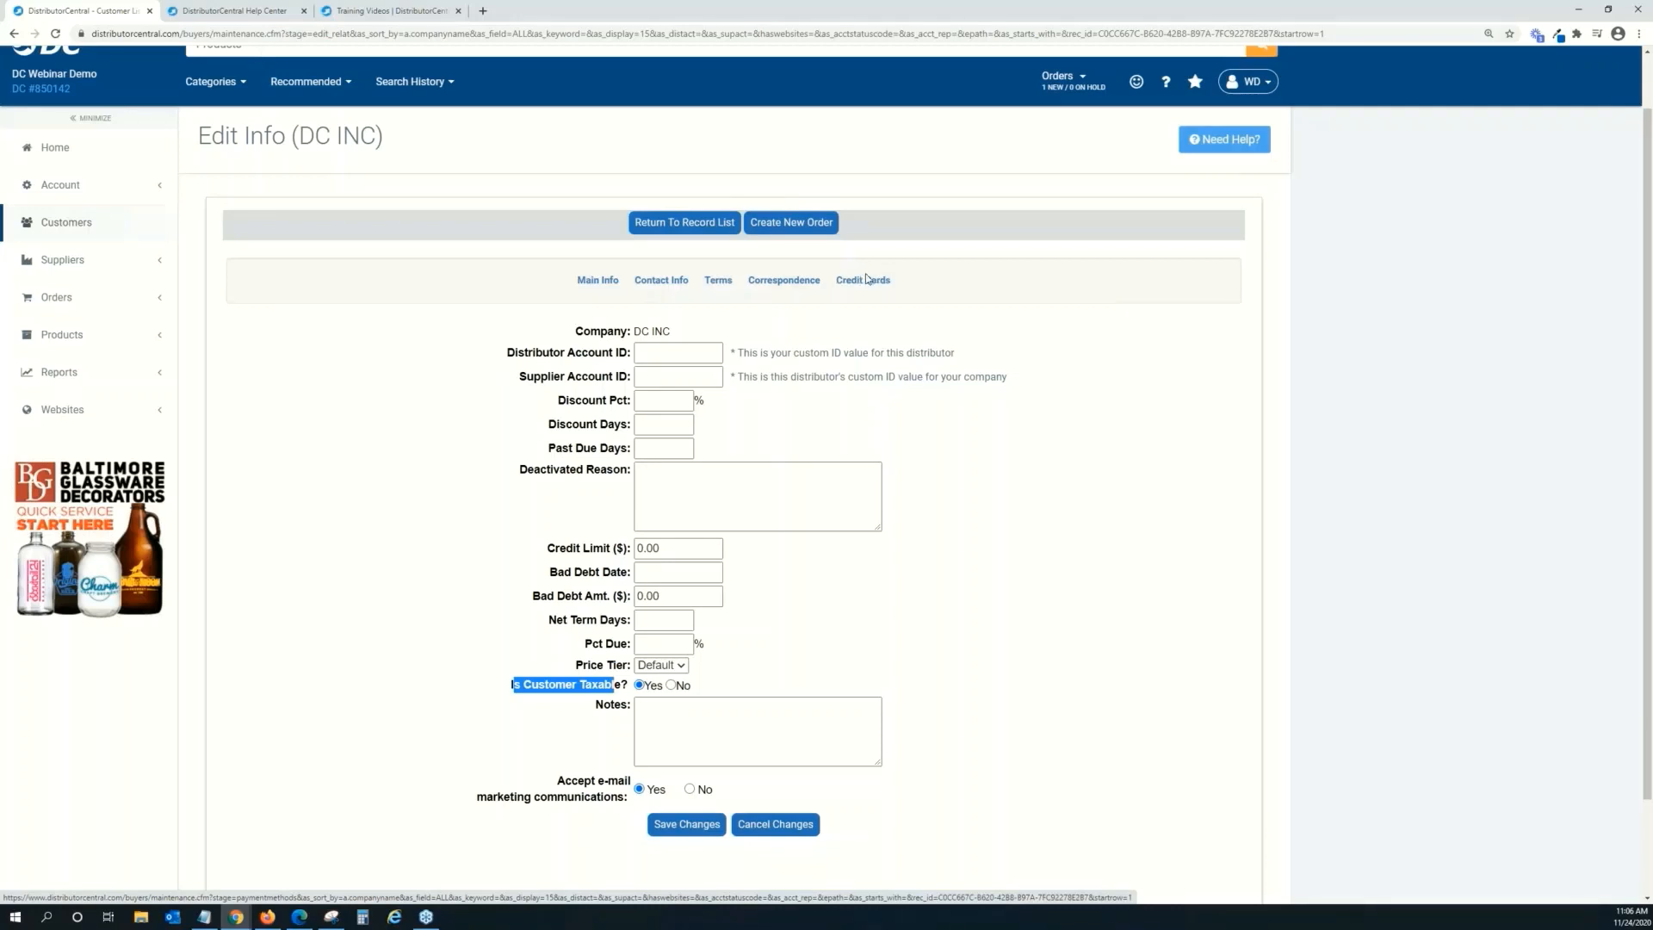
click(864, 282)
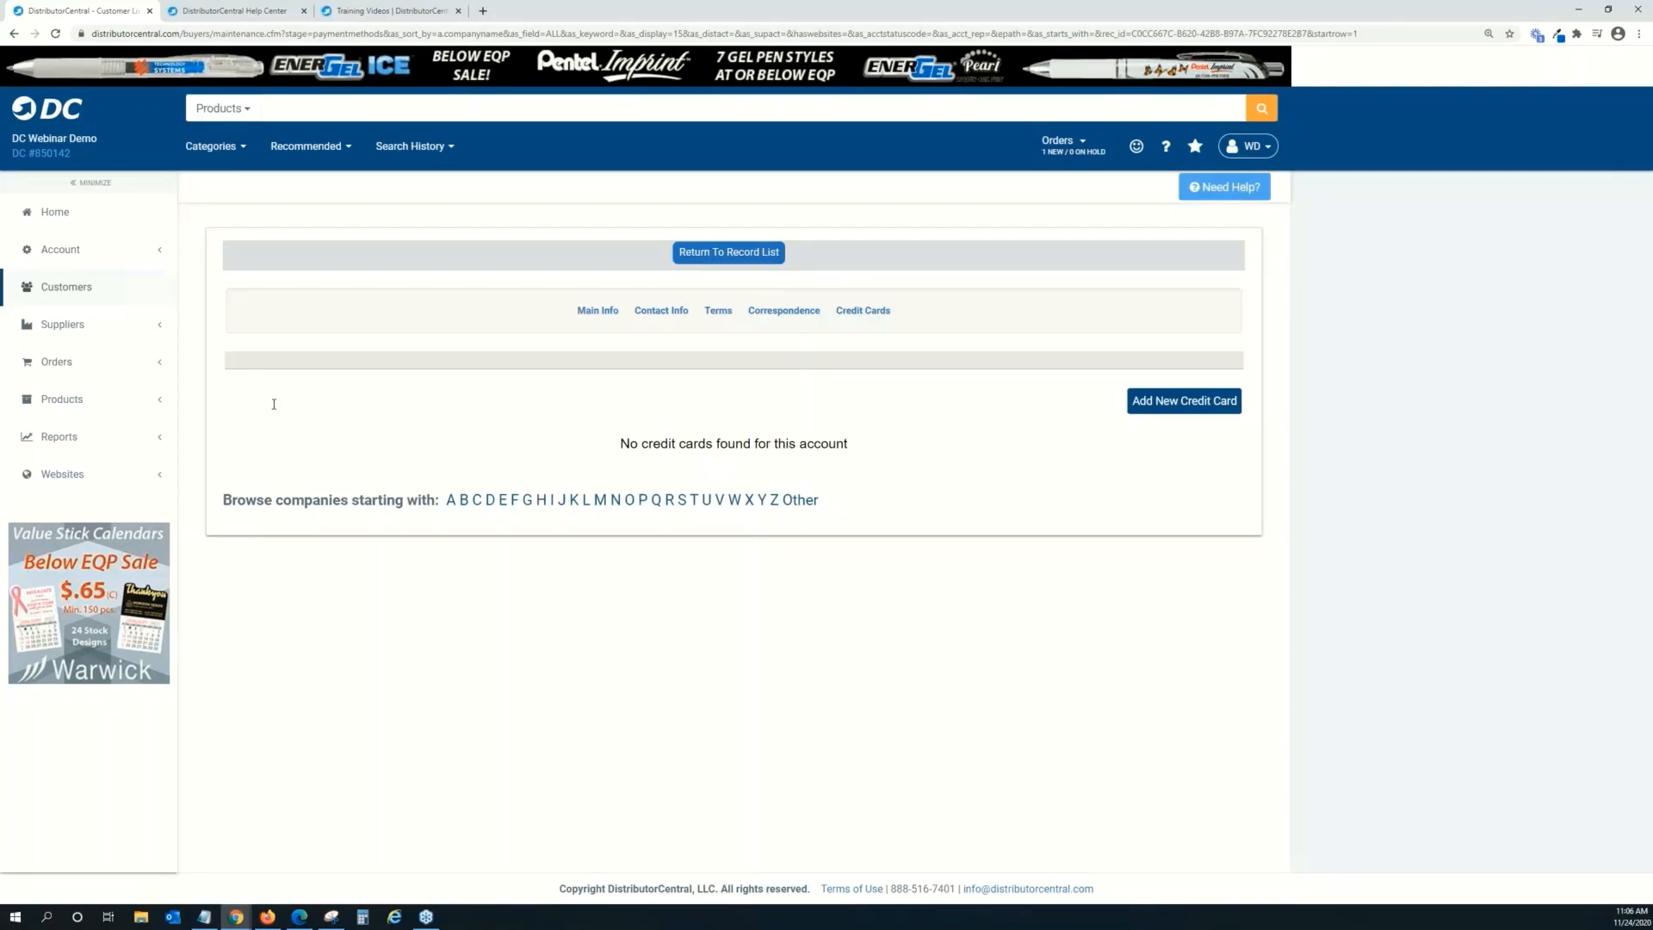
click(731, 253)
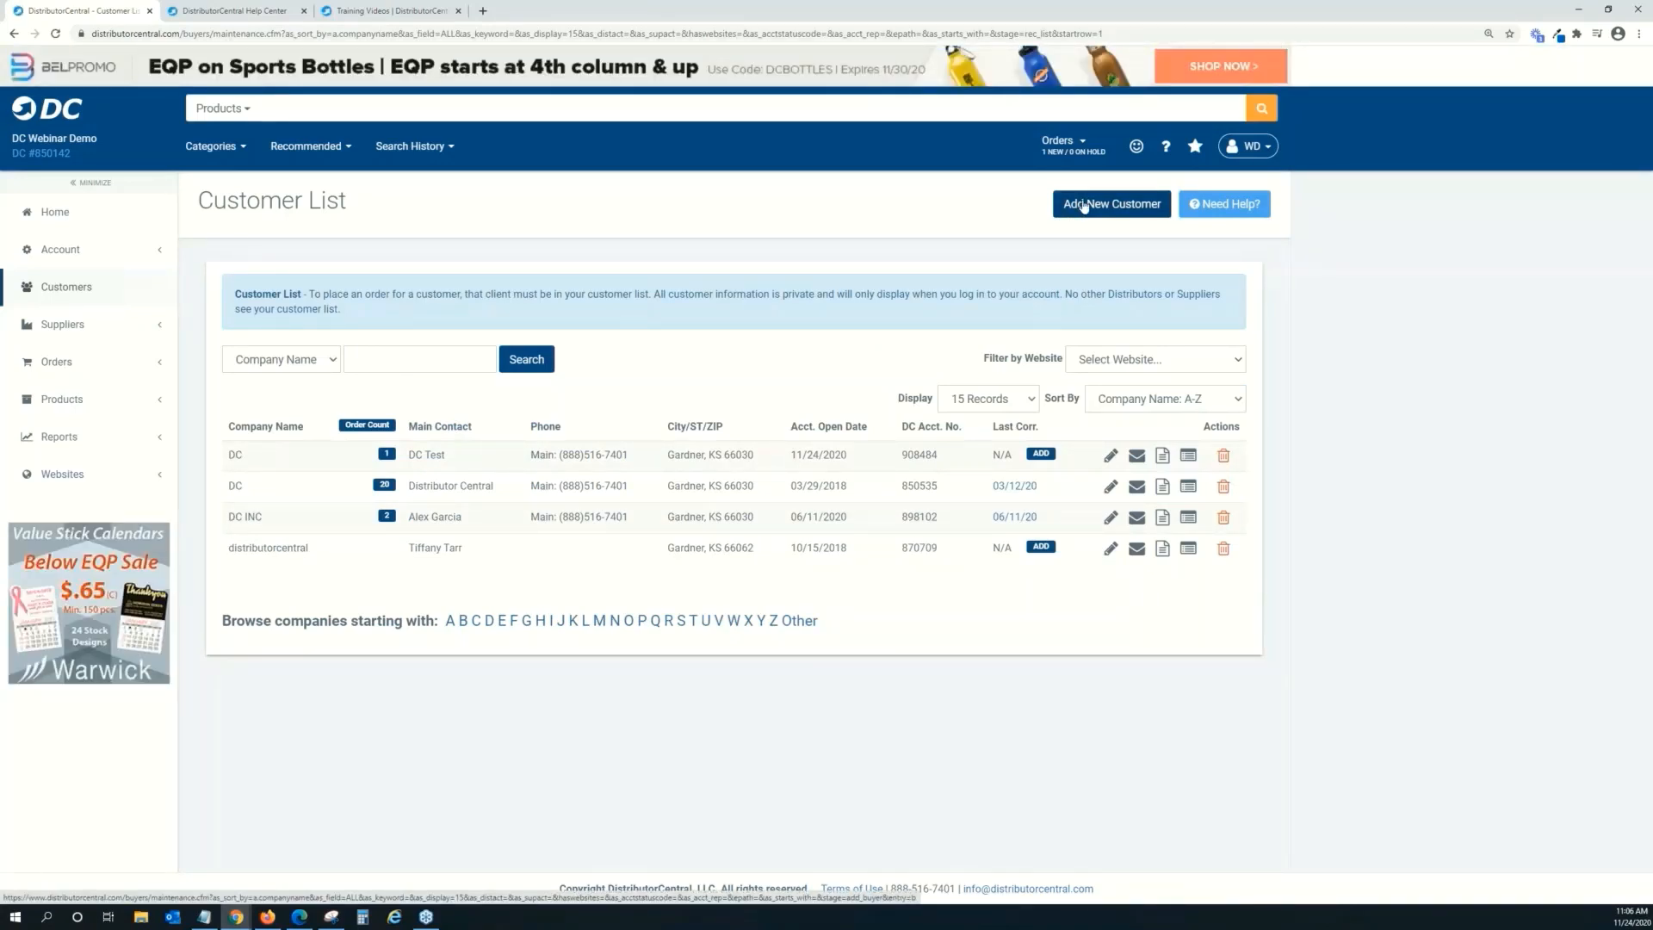
Review the fields of the blank form for adding a new customer, and return to the customer list.
click(1084, 206)
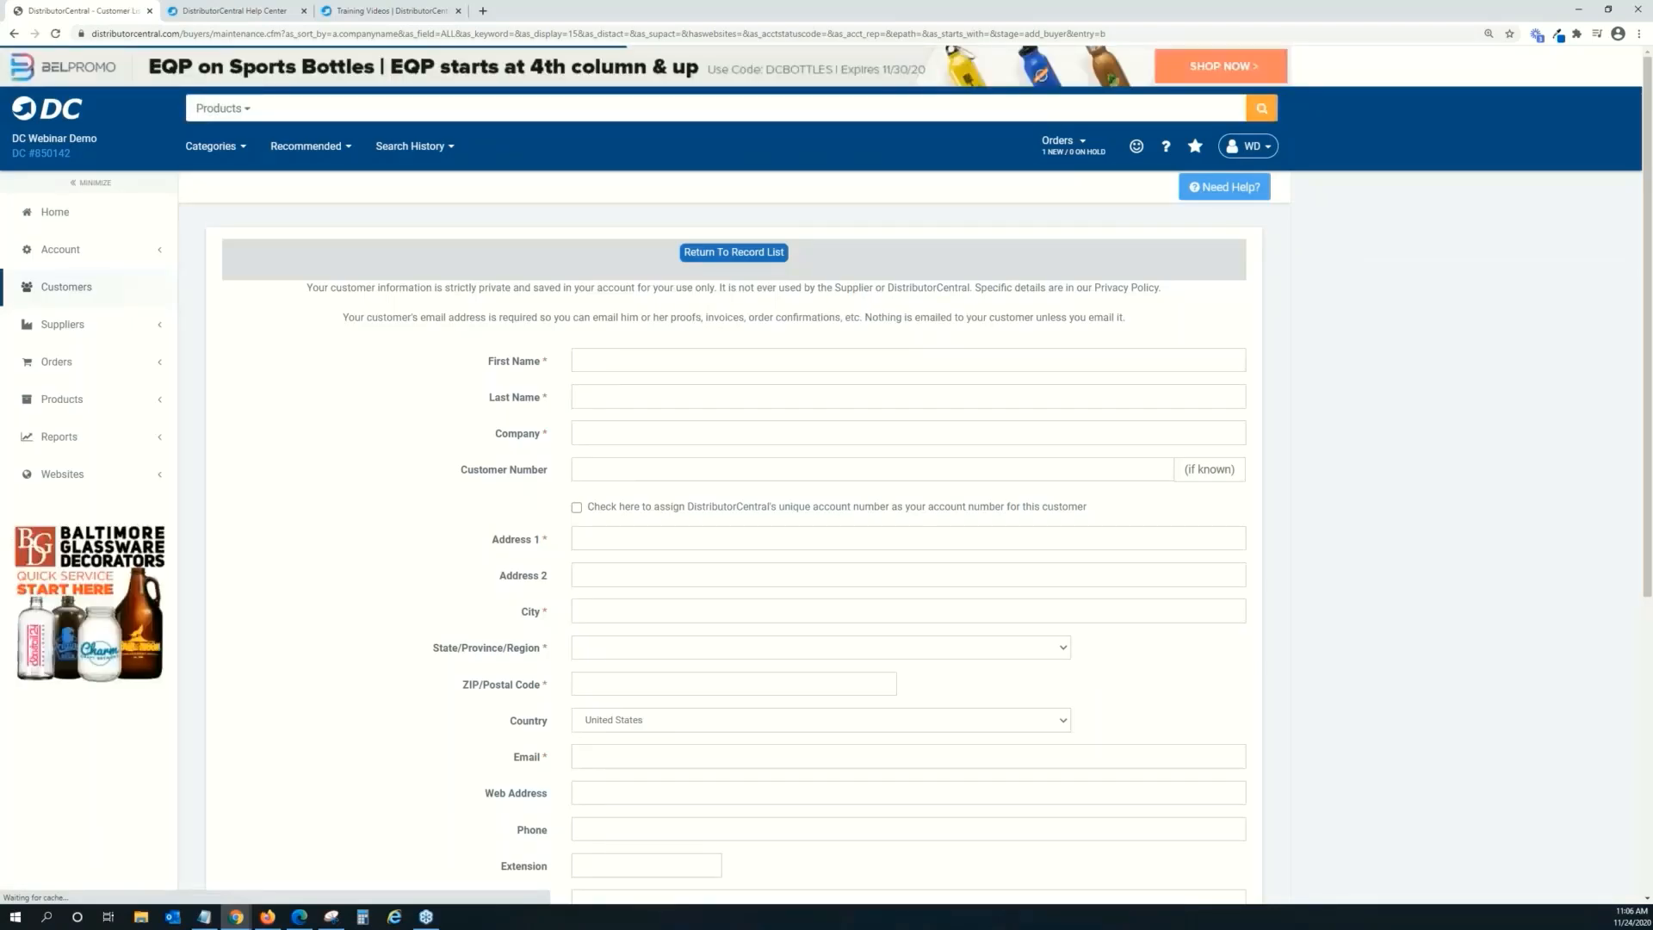
scroll(722, 756, down, 5)
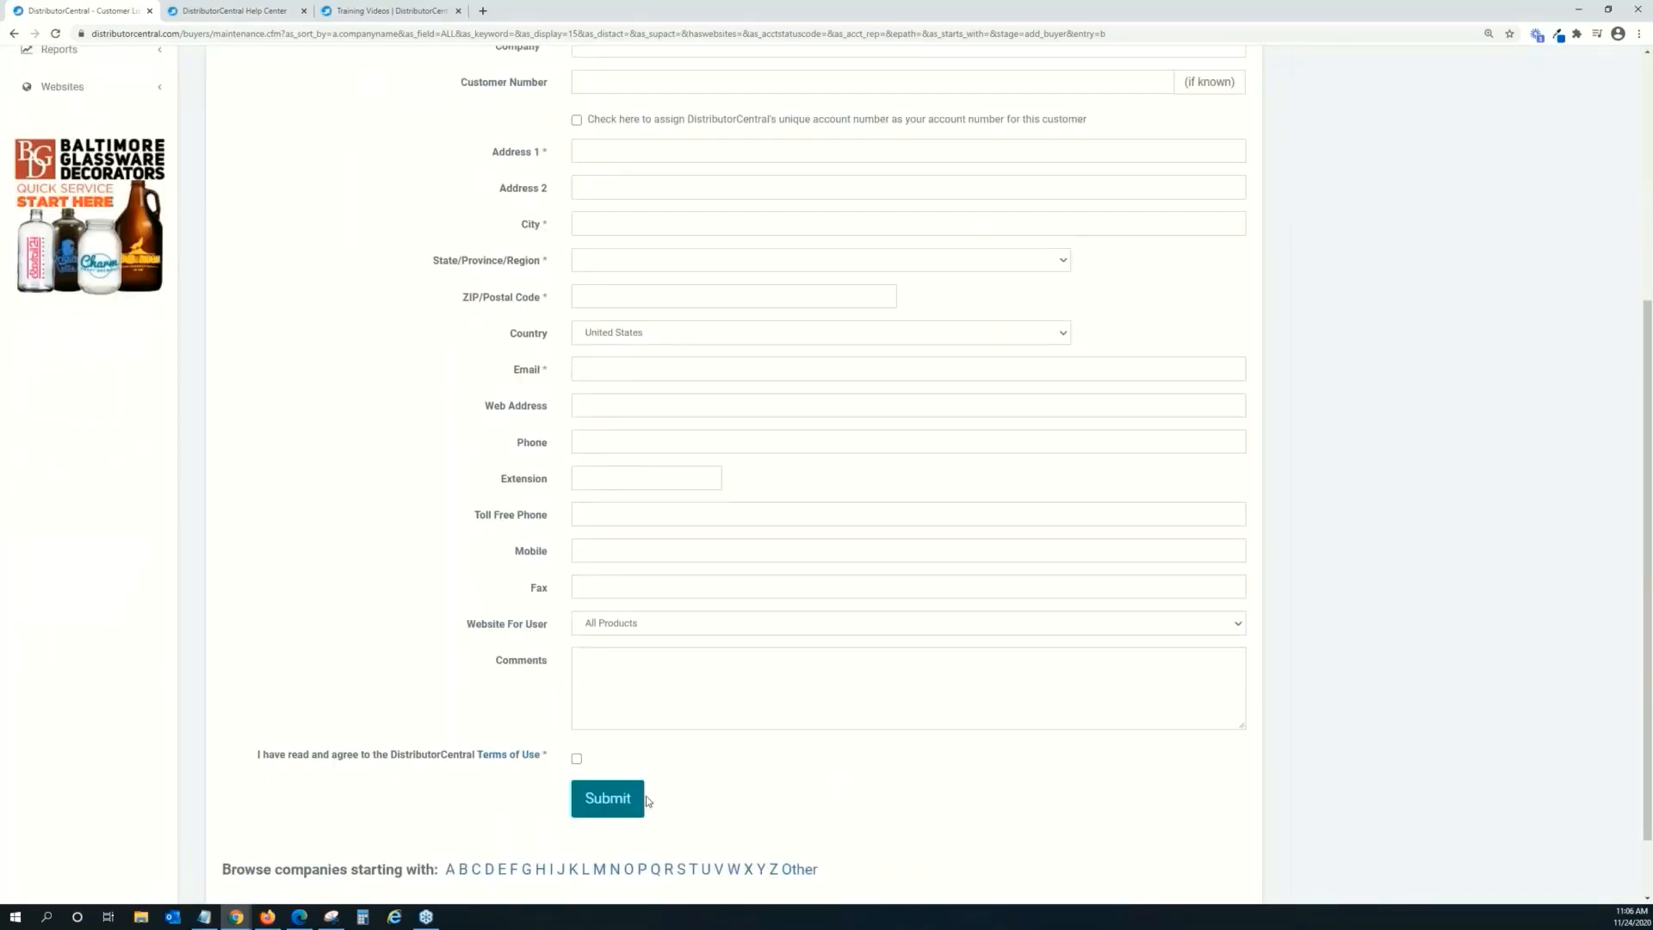
scroll(607, 753, up, 5)
right_click(313, 390)
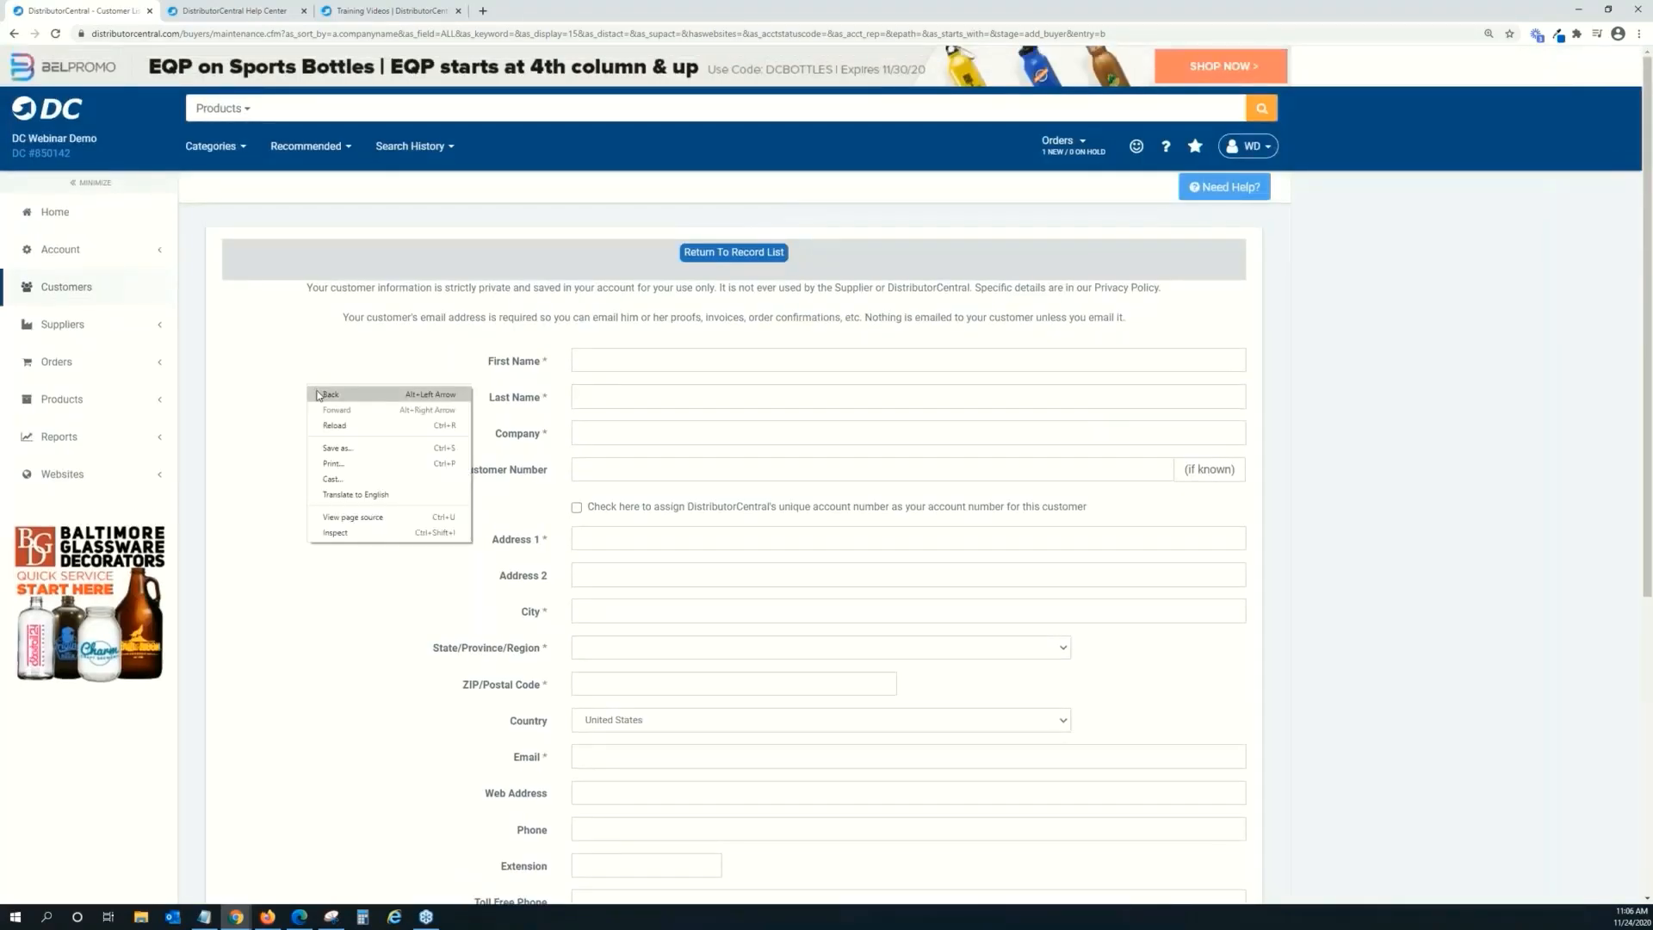
click(329, 394)
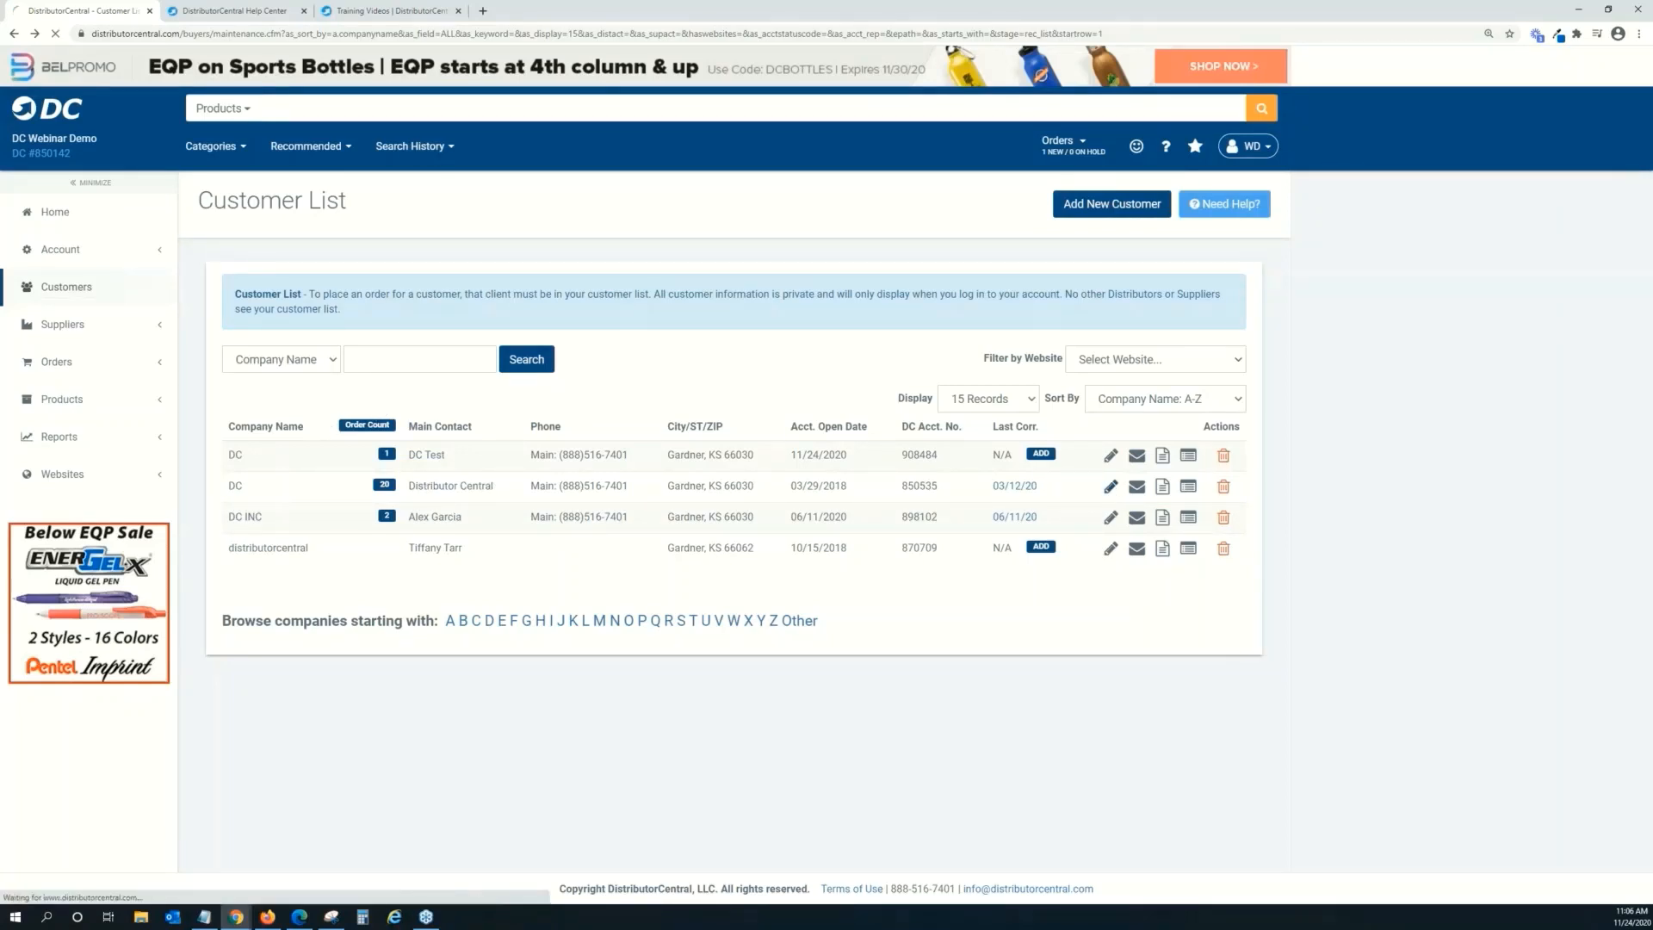
View the user name and password settings of the DC customer with main contact Distributor Central, and return to the customer search.
click(1109, 487)
scroll(936, 500, down, 10)
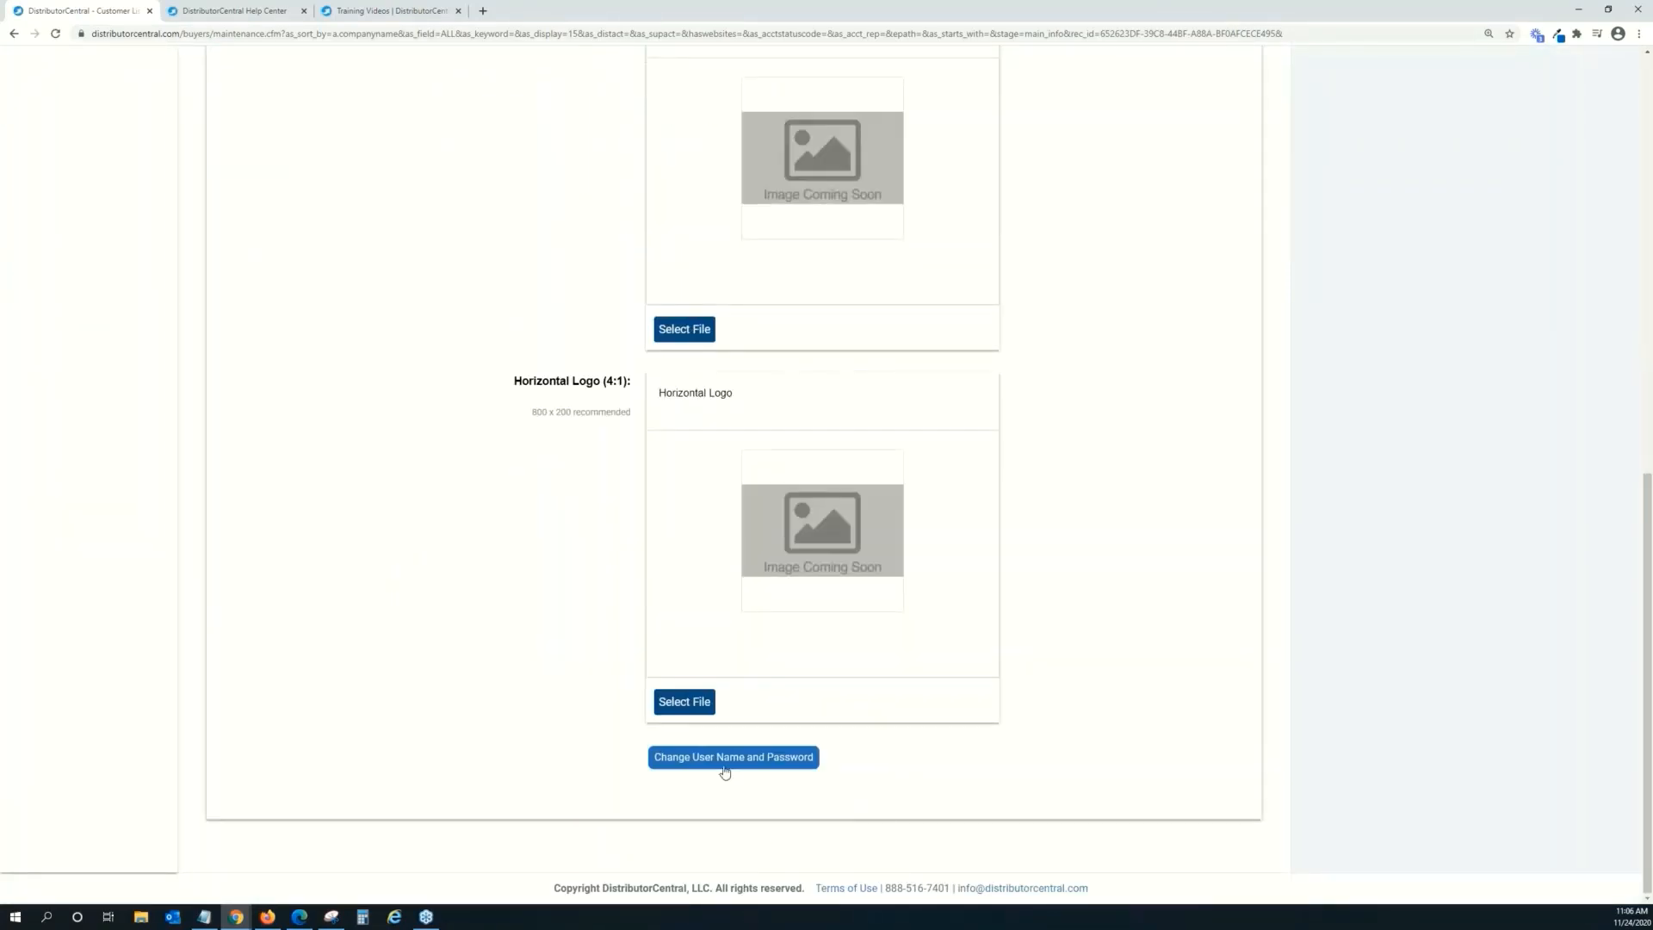
click(725, 757)
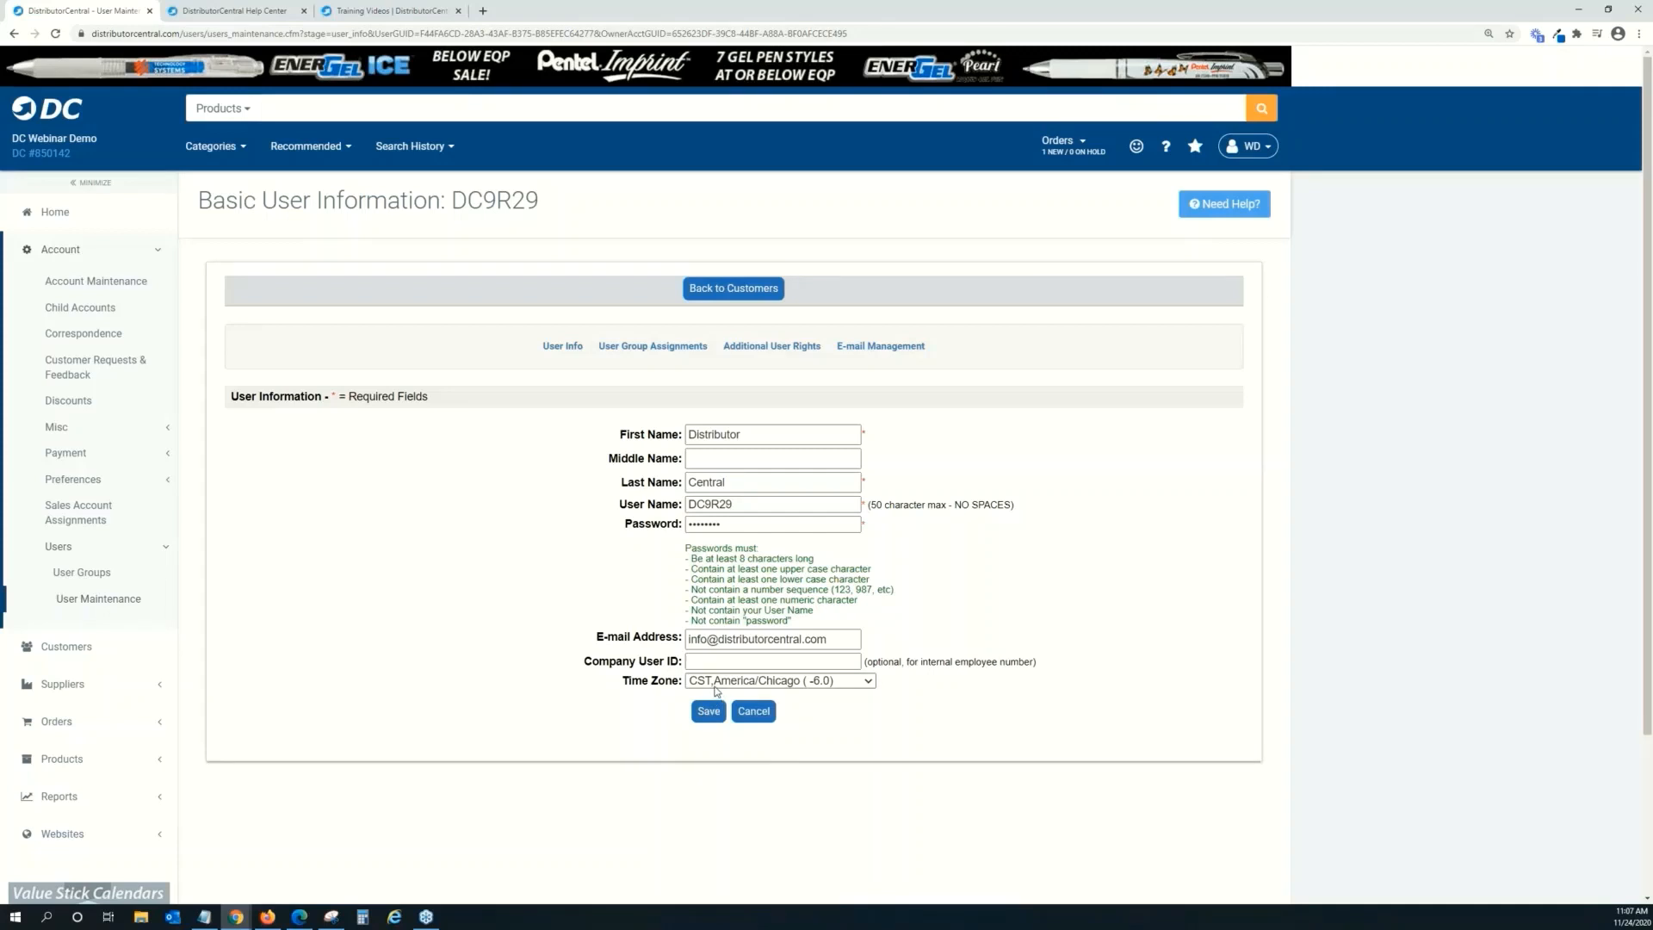
click(711, 295)
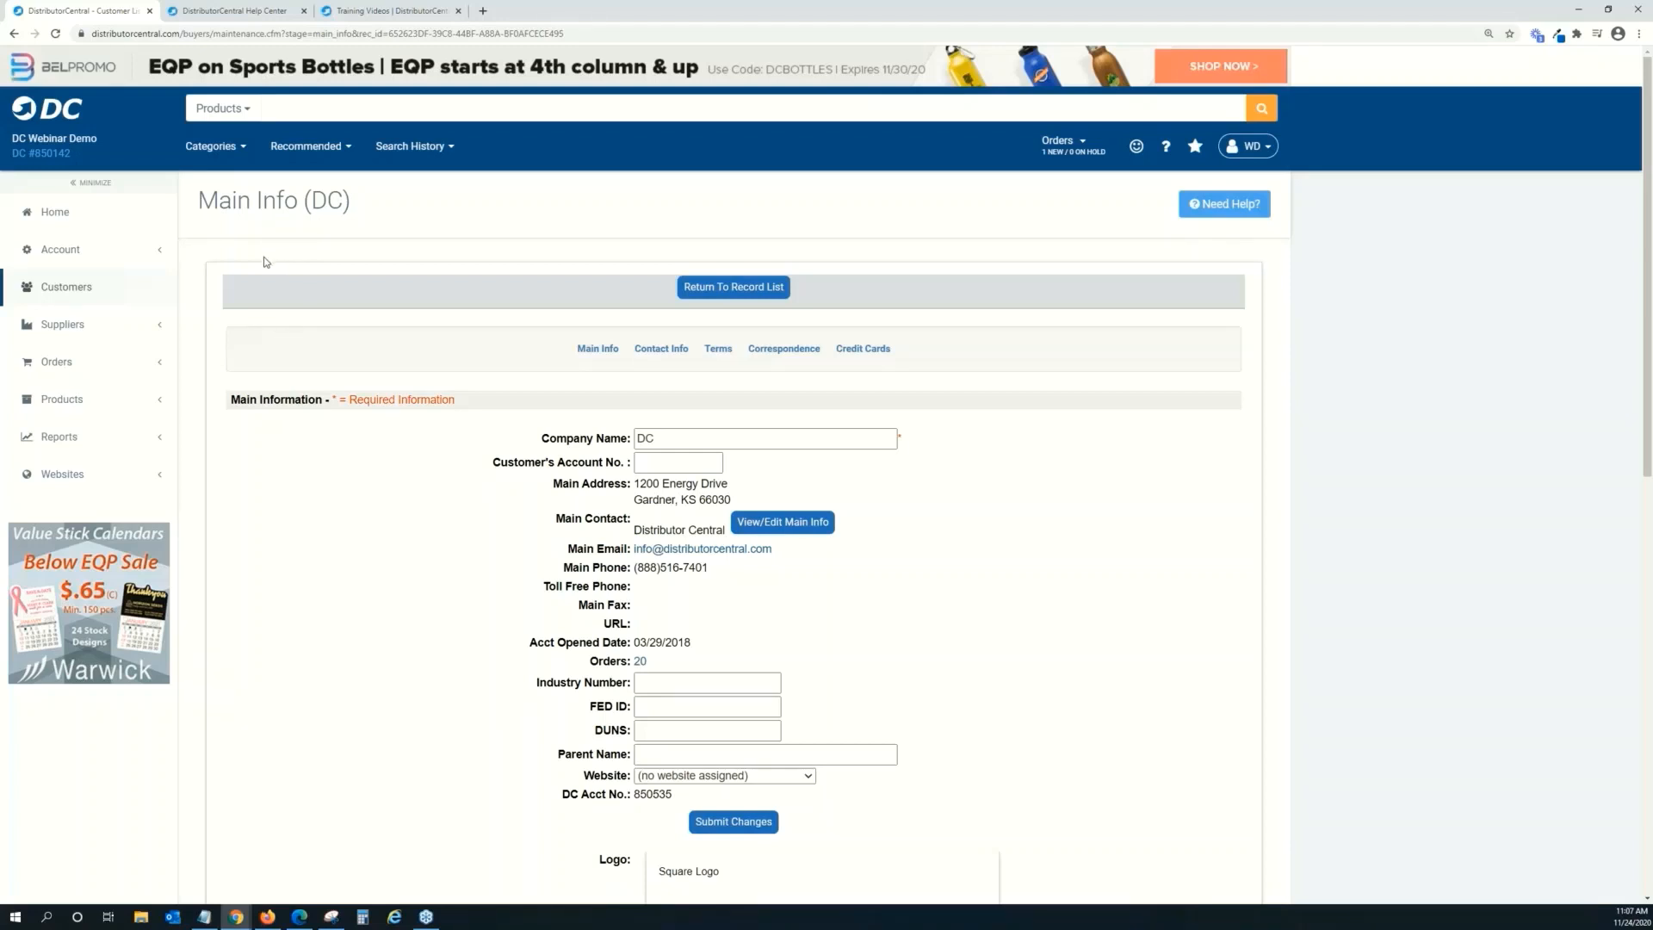
click(86, 287)
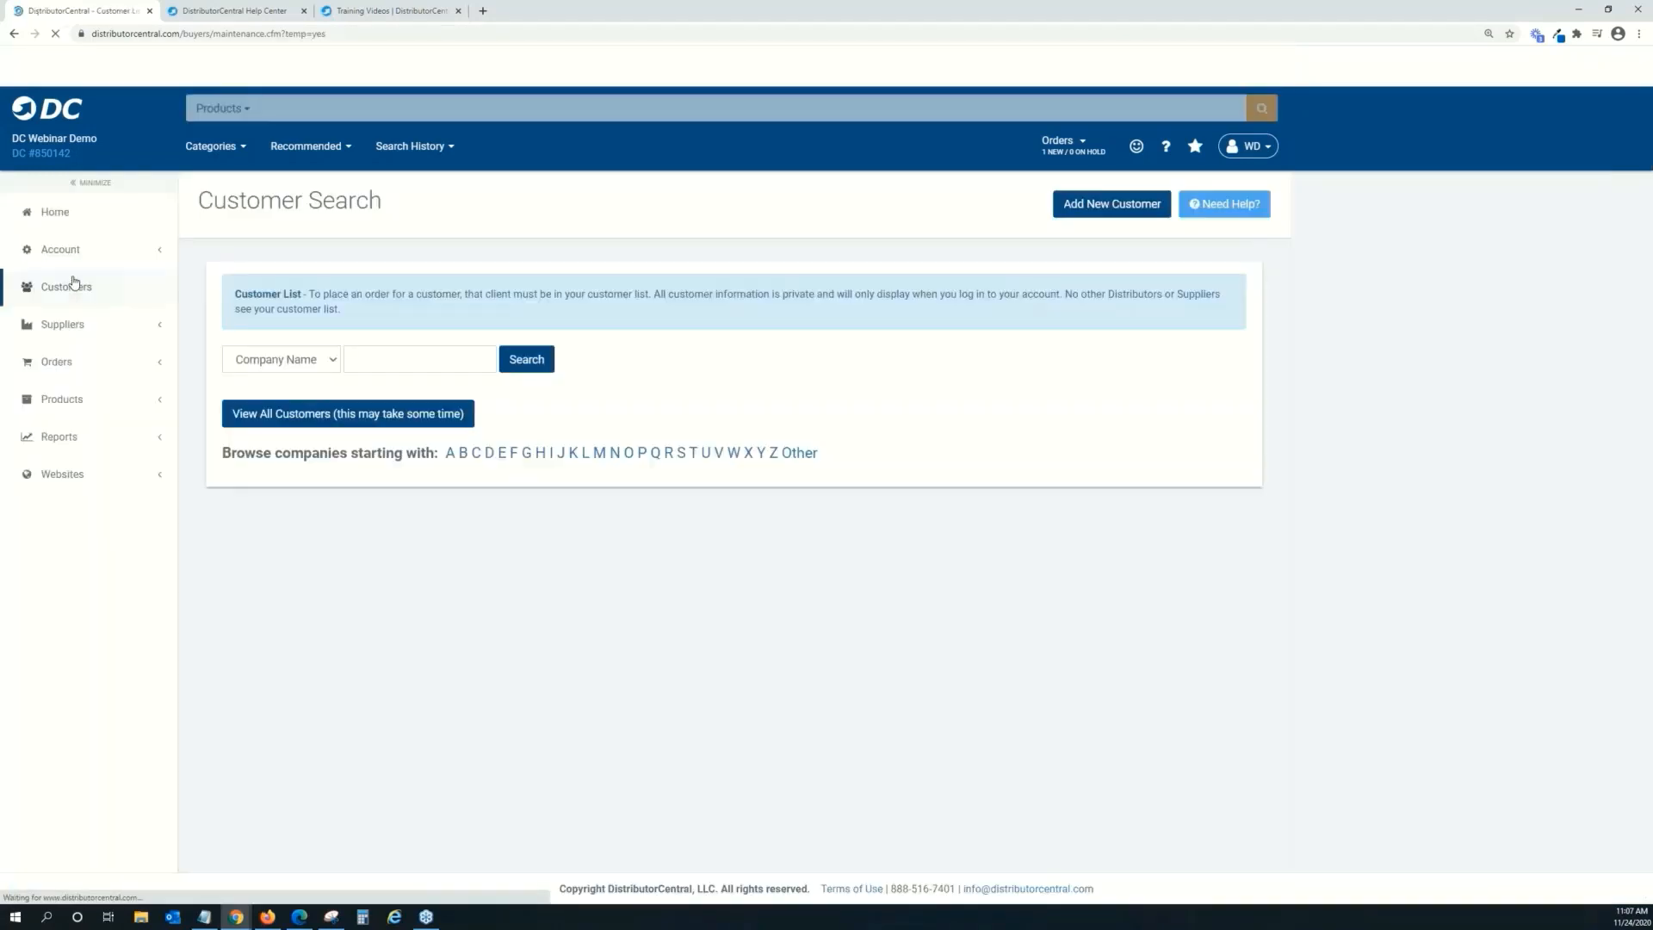
Go to the home page and search the product catalog for "Tumbler".
click(55, 213)
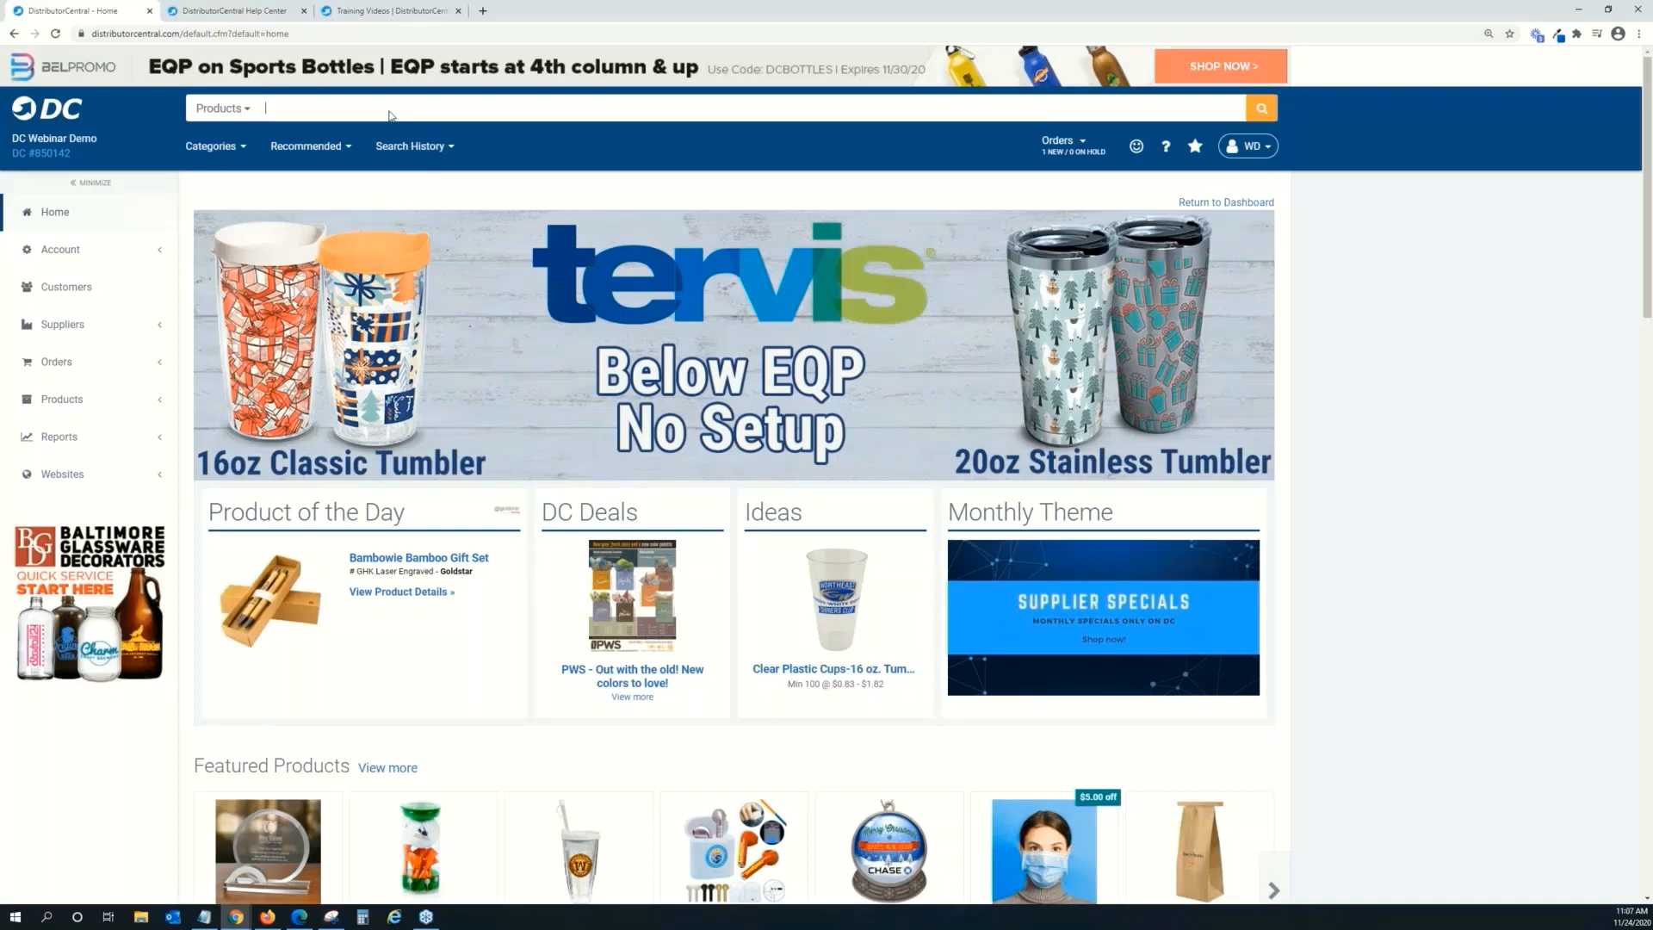
text(Tumbler)
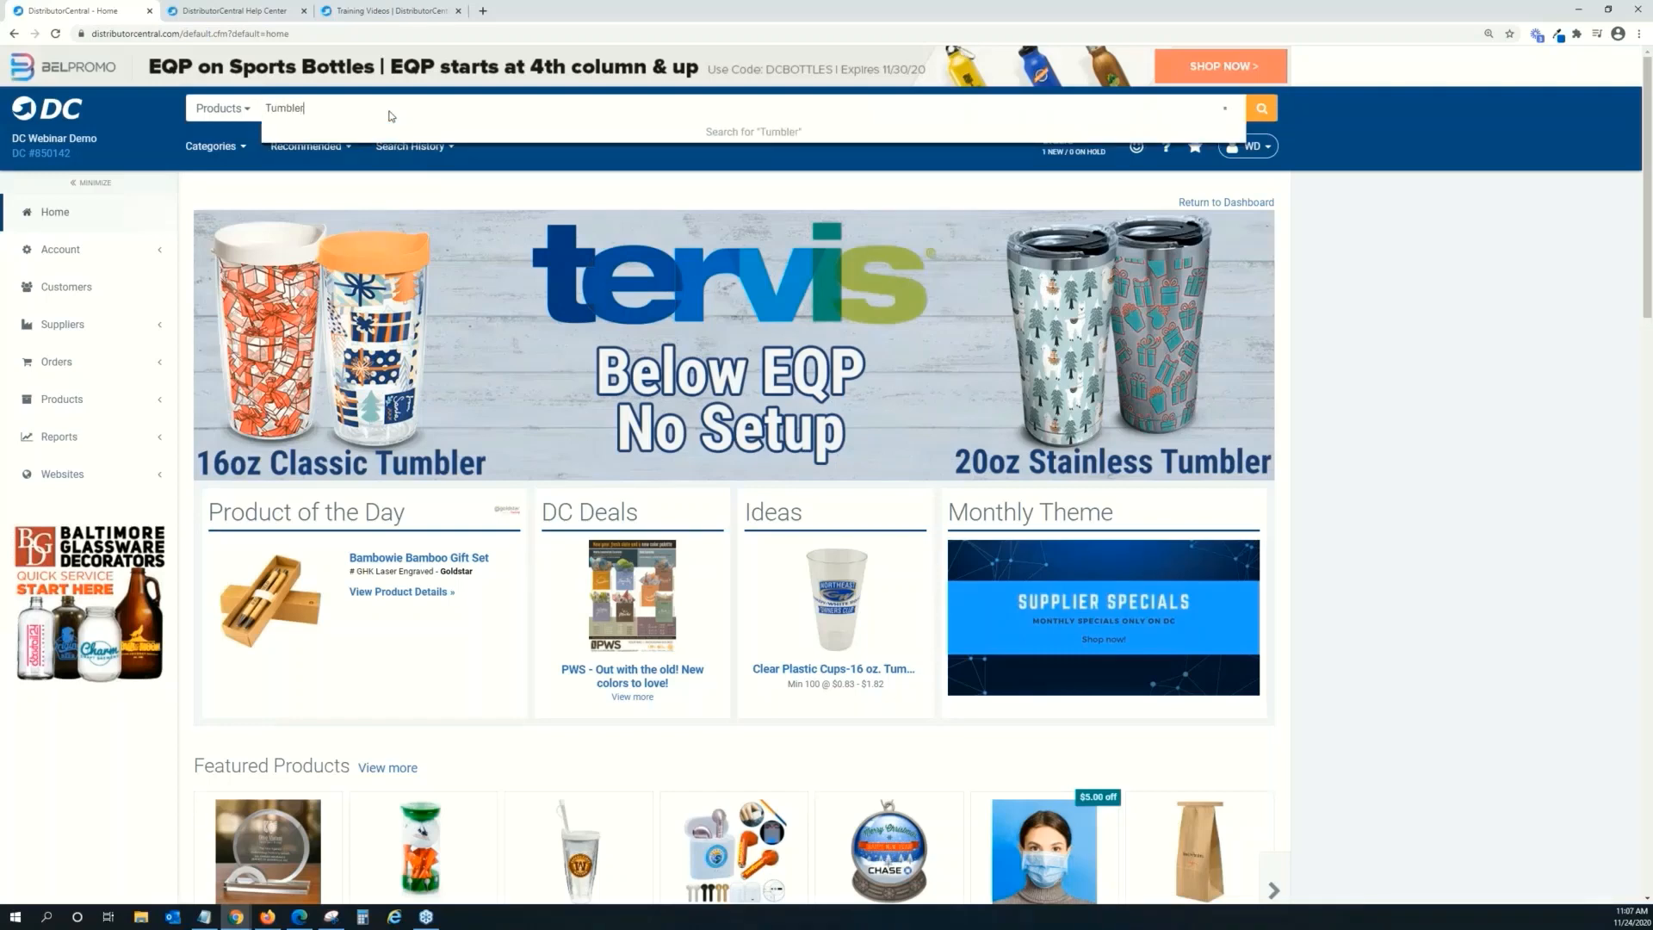
key(Return)
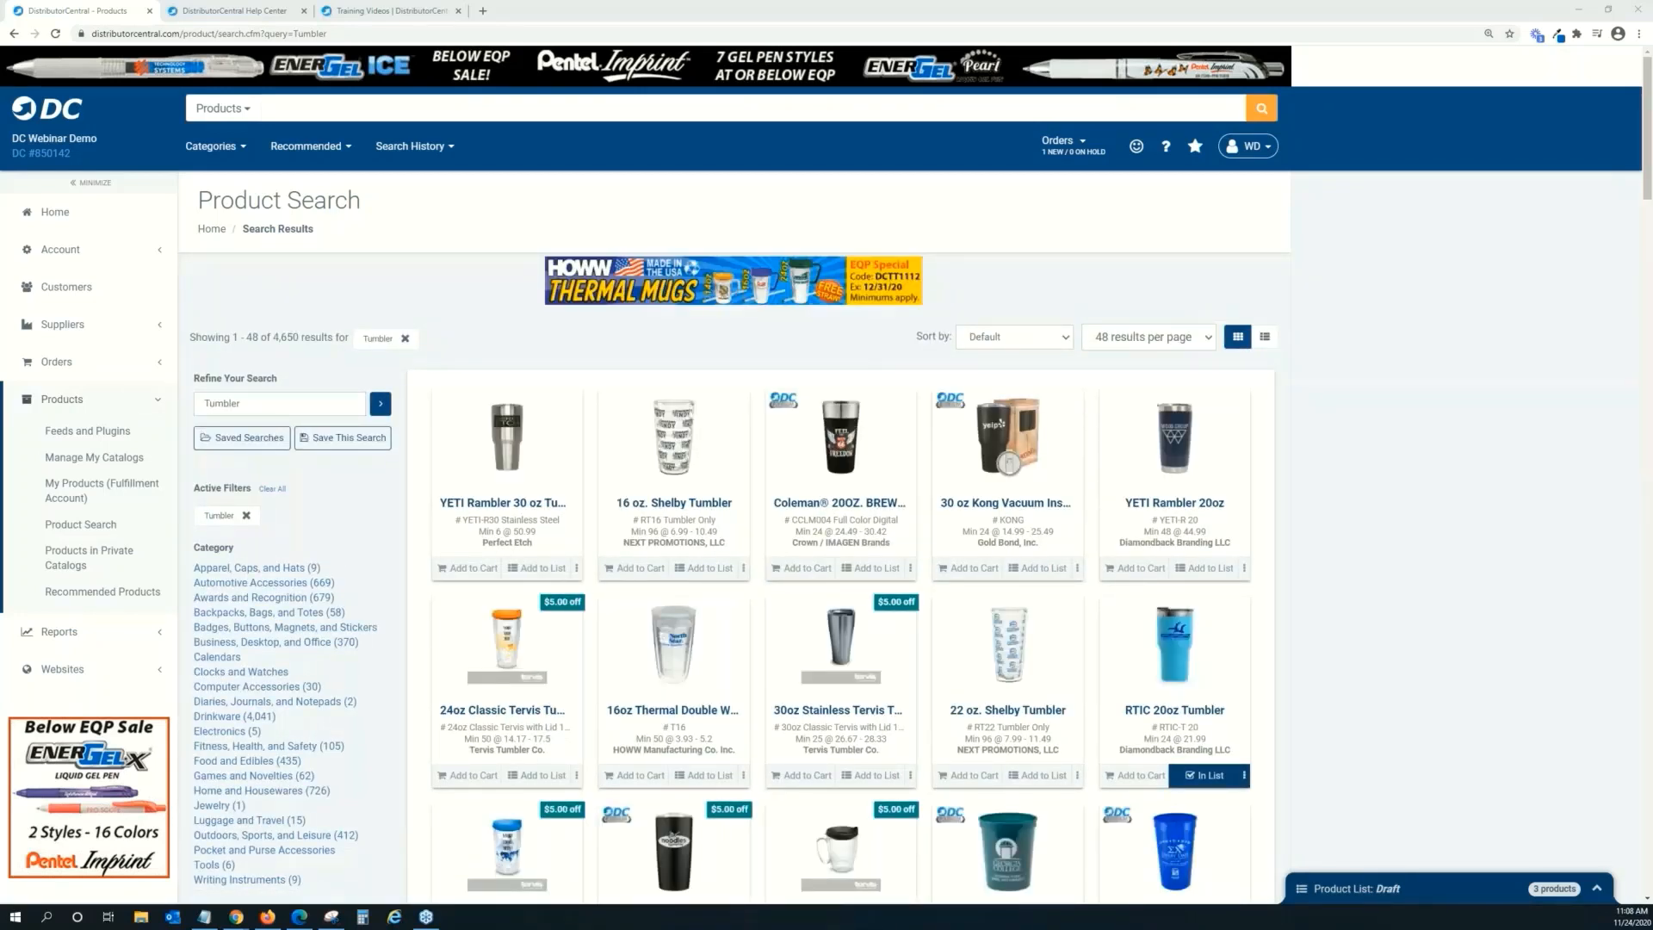
scroll(1050, 361, down, 2)
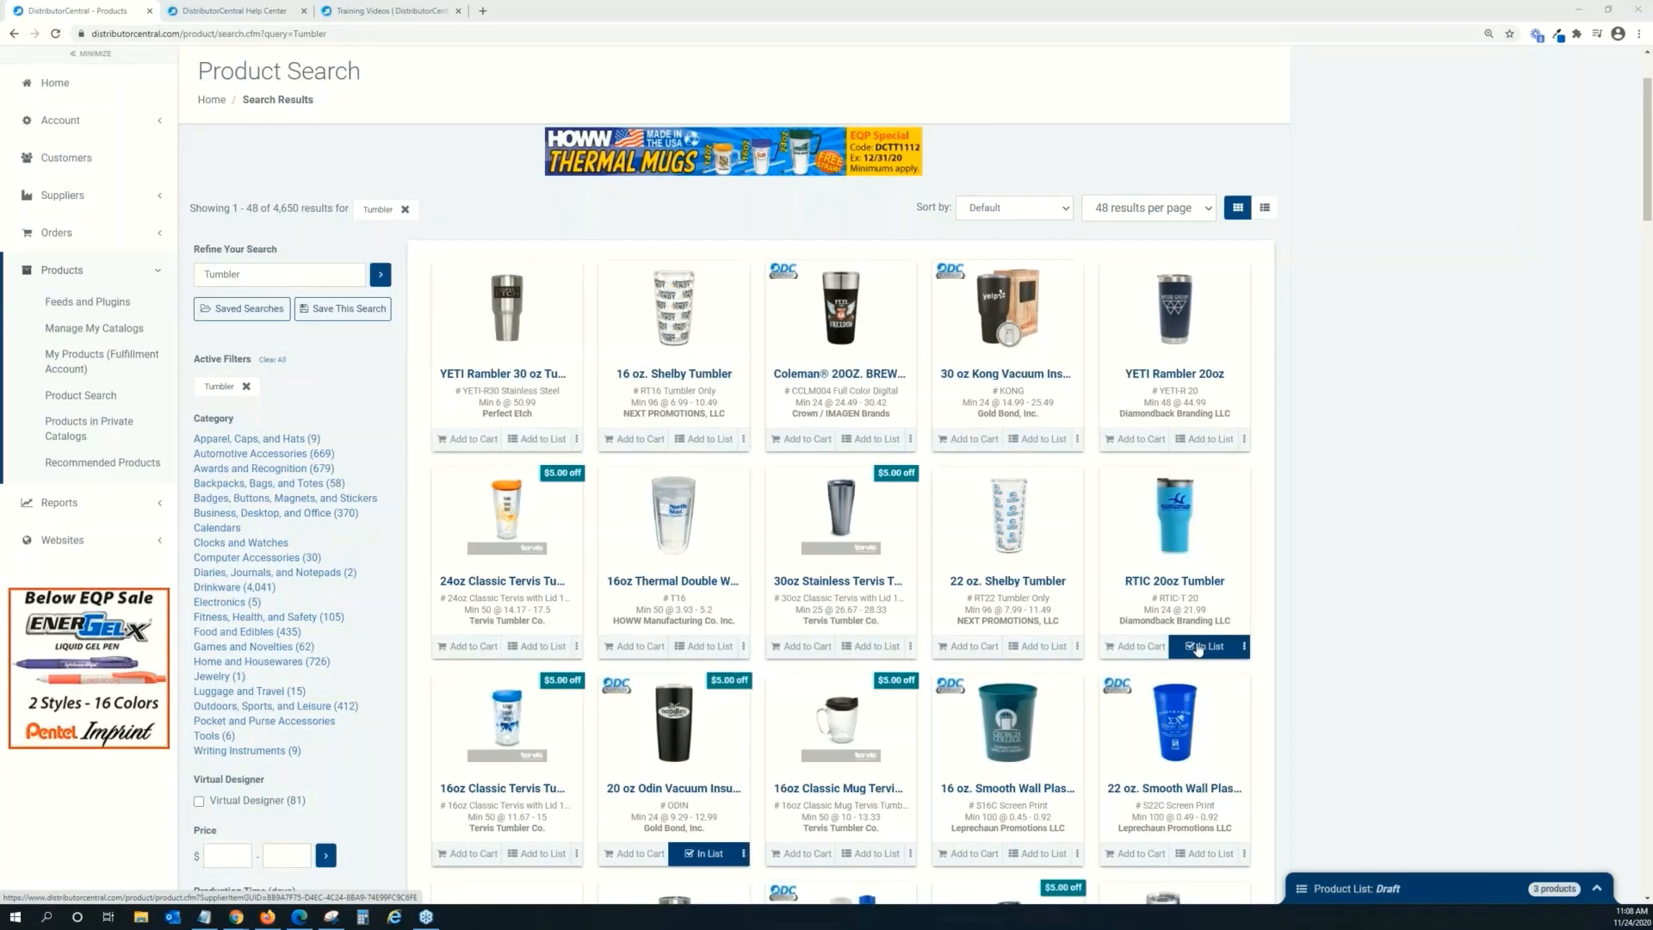
click(1140, 654)
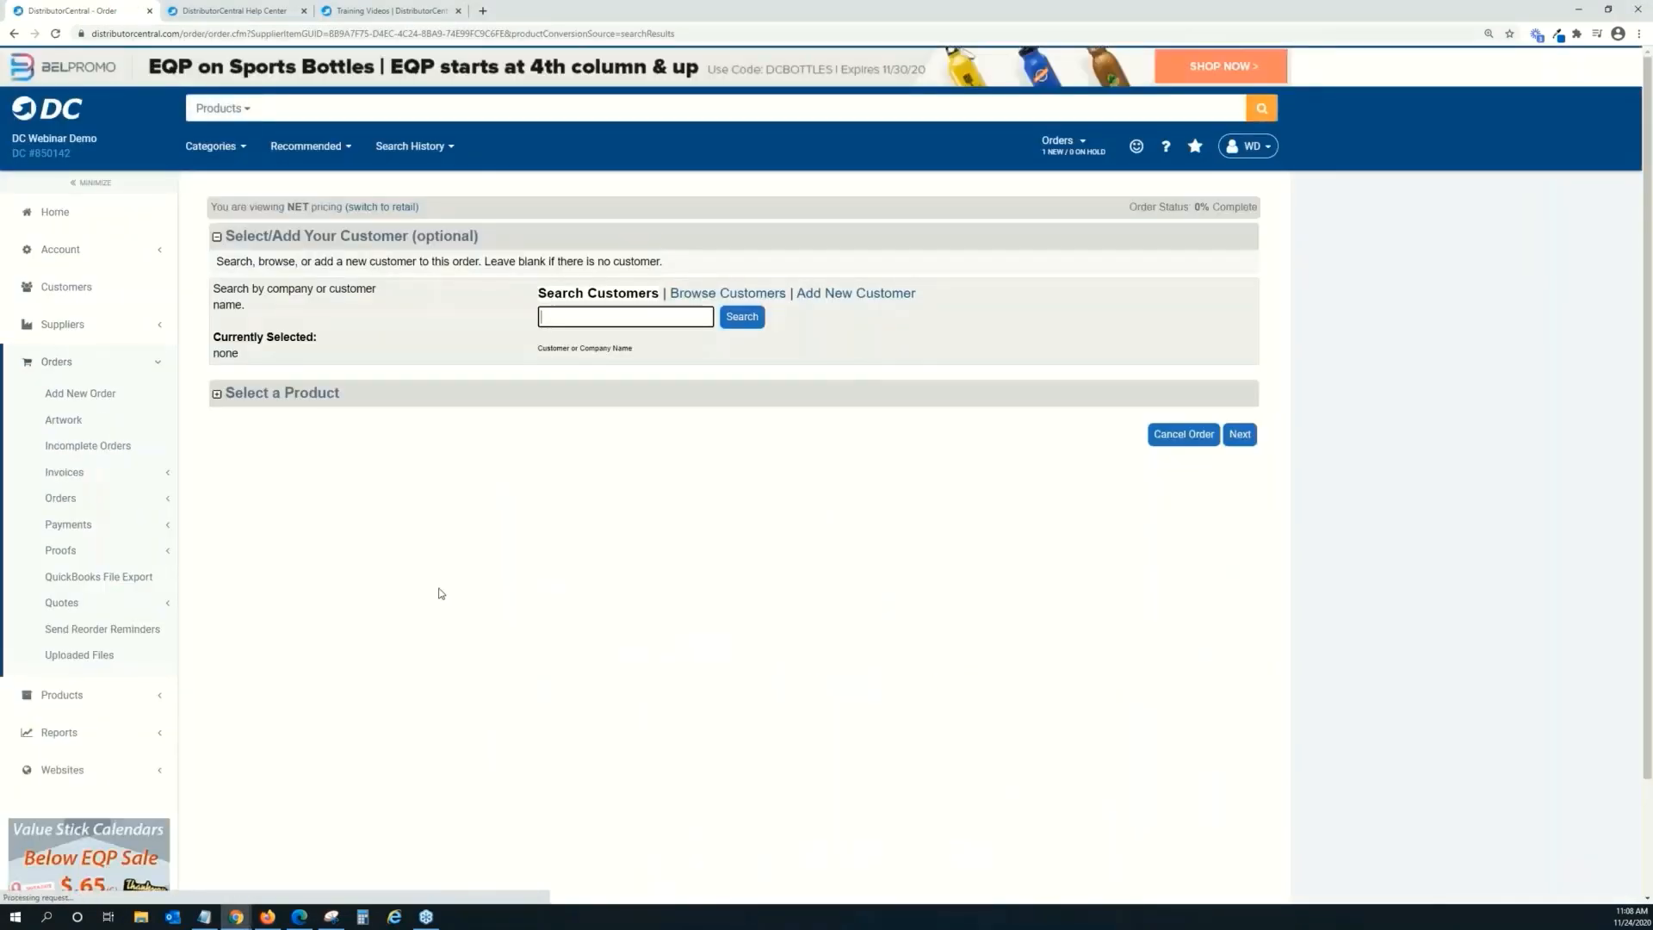
right_click(624, 480)
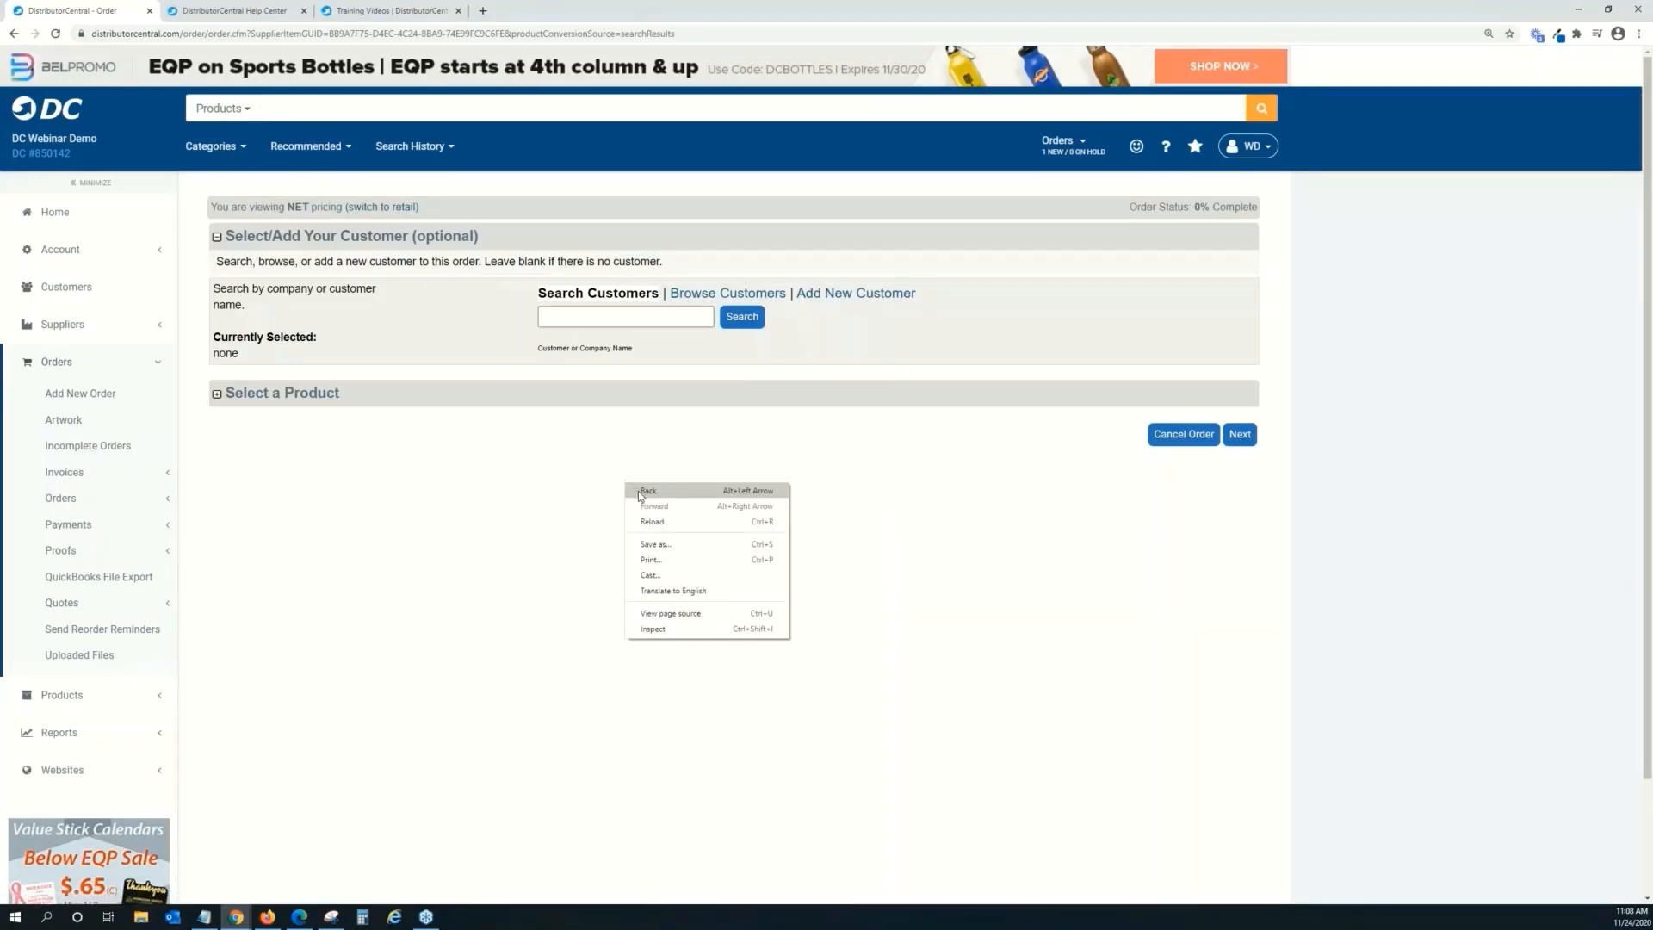
click(638, 490)
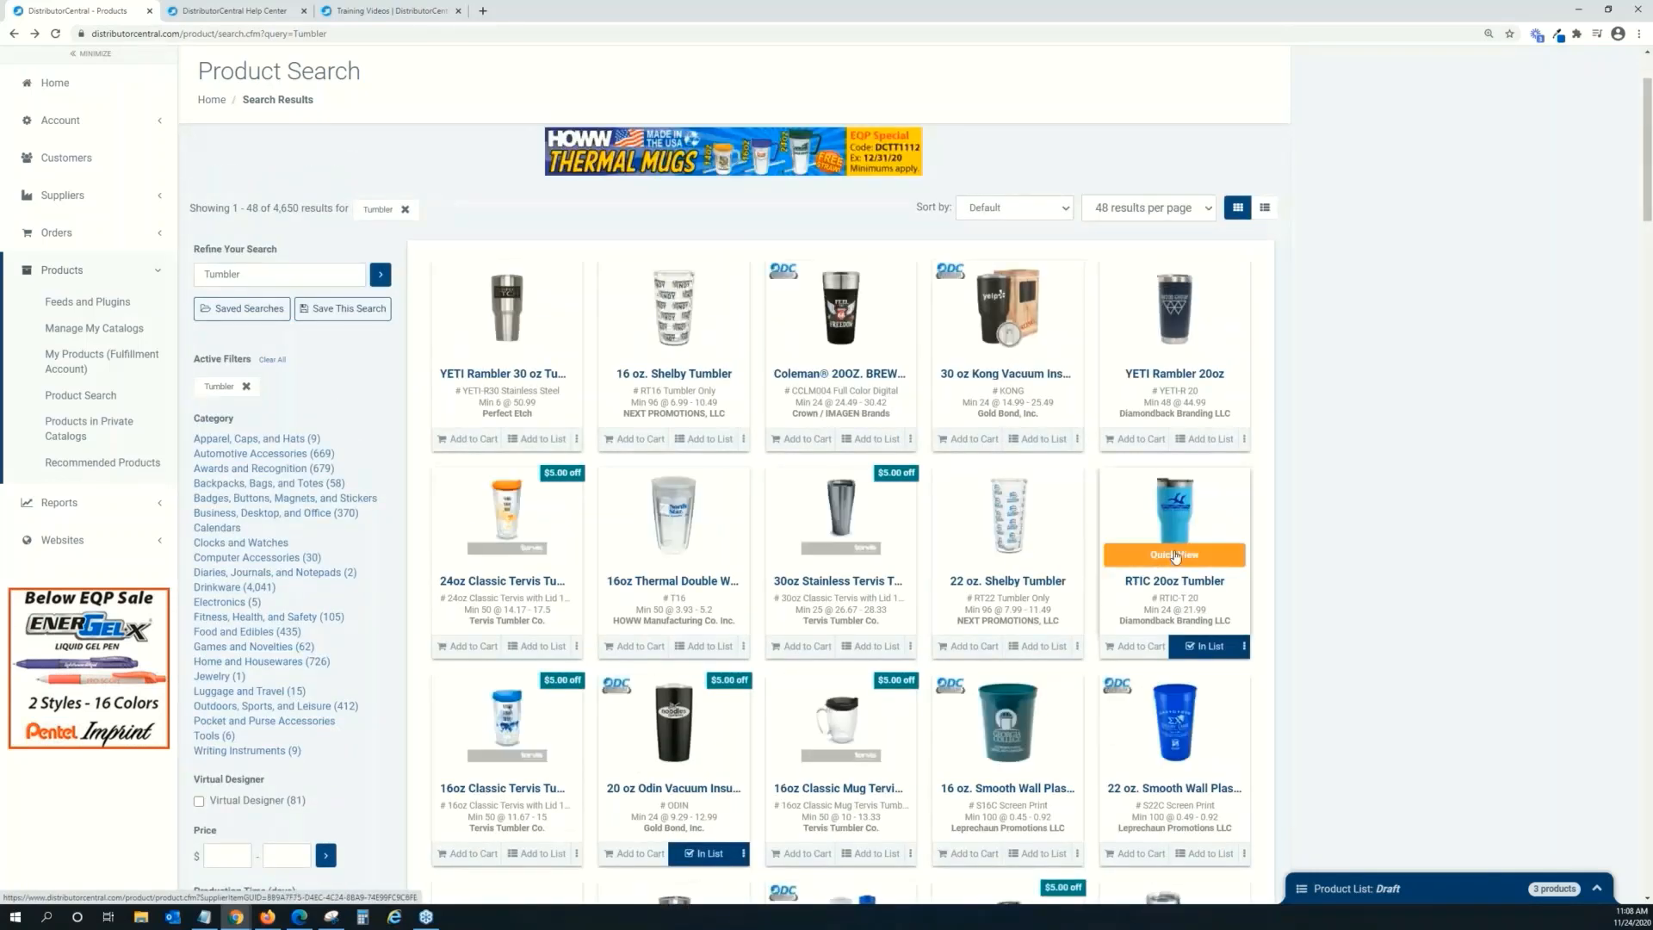
Start an order from the RTIC 20oz Tumbler's product details, and assign it to the first DC customer in the browse list.
click(1185, 582)
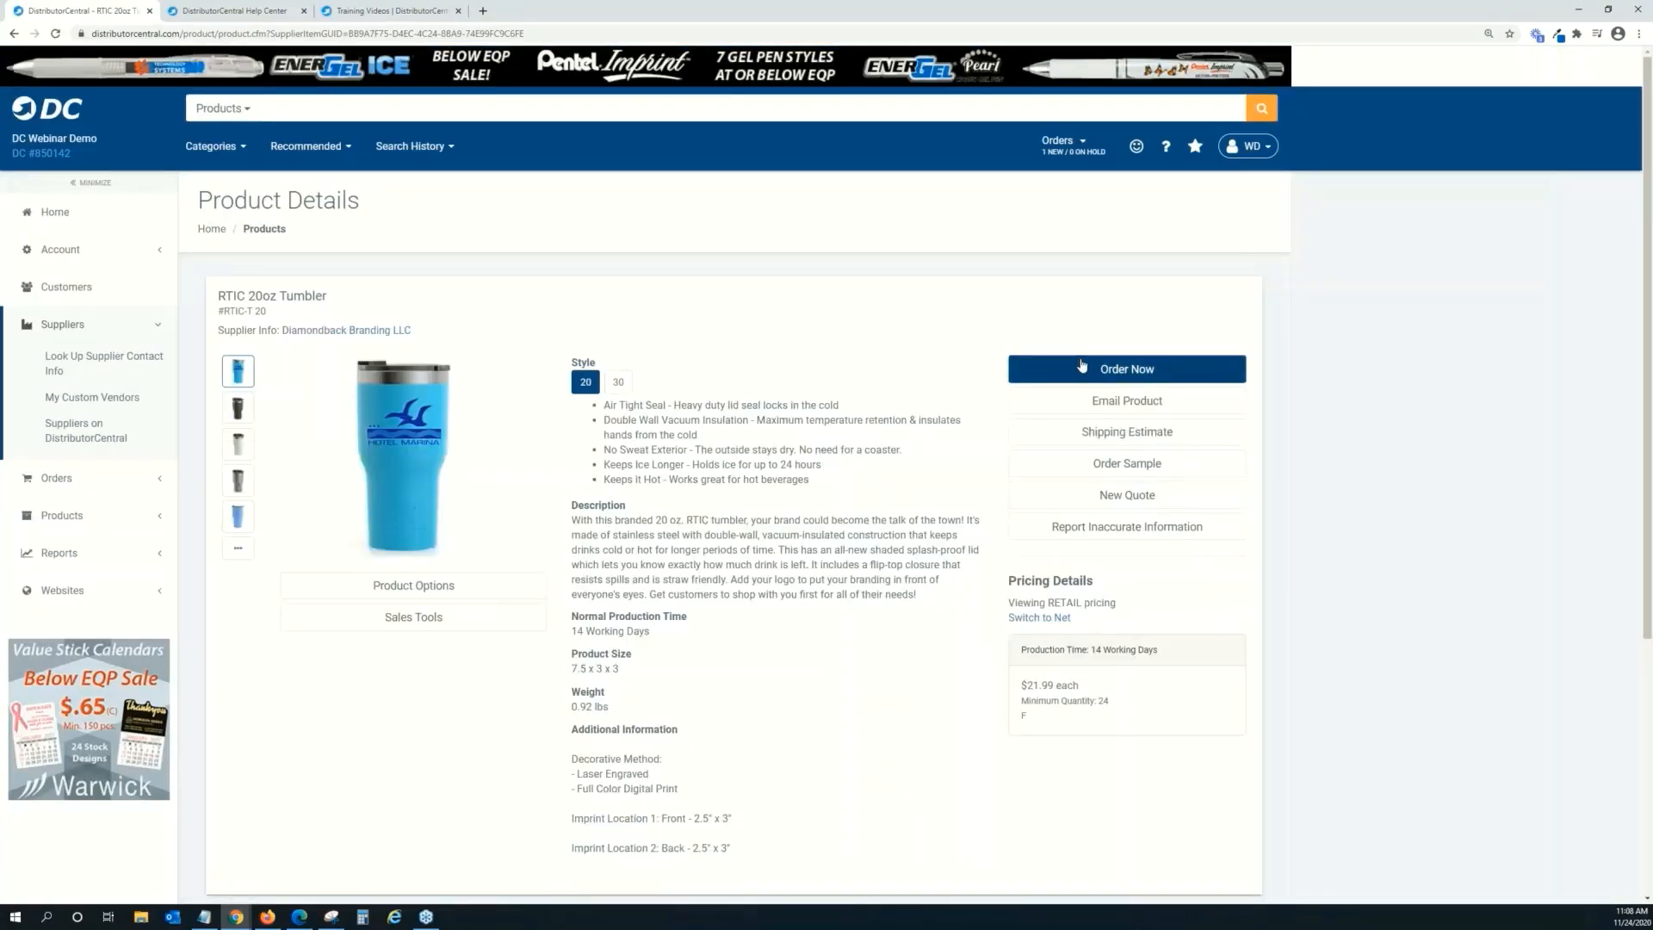
click(1082, 366)
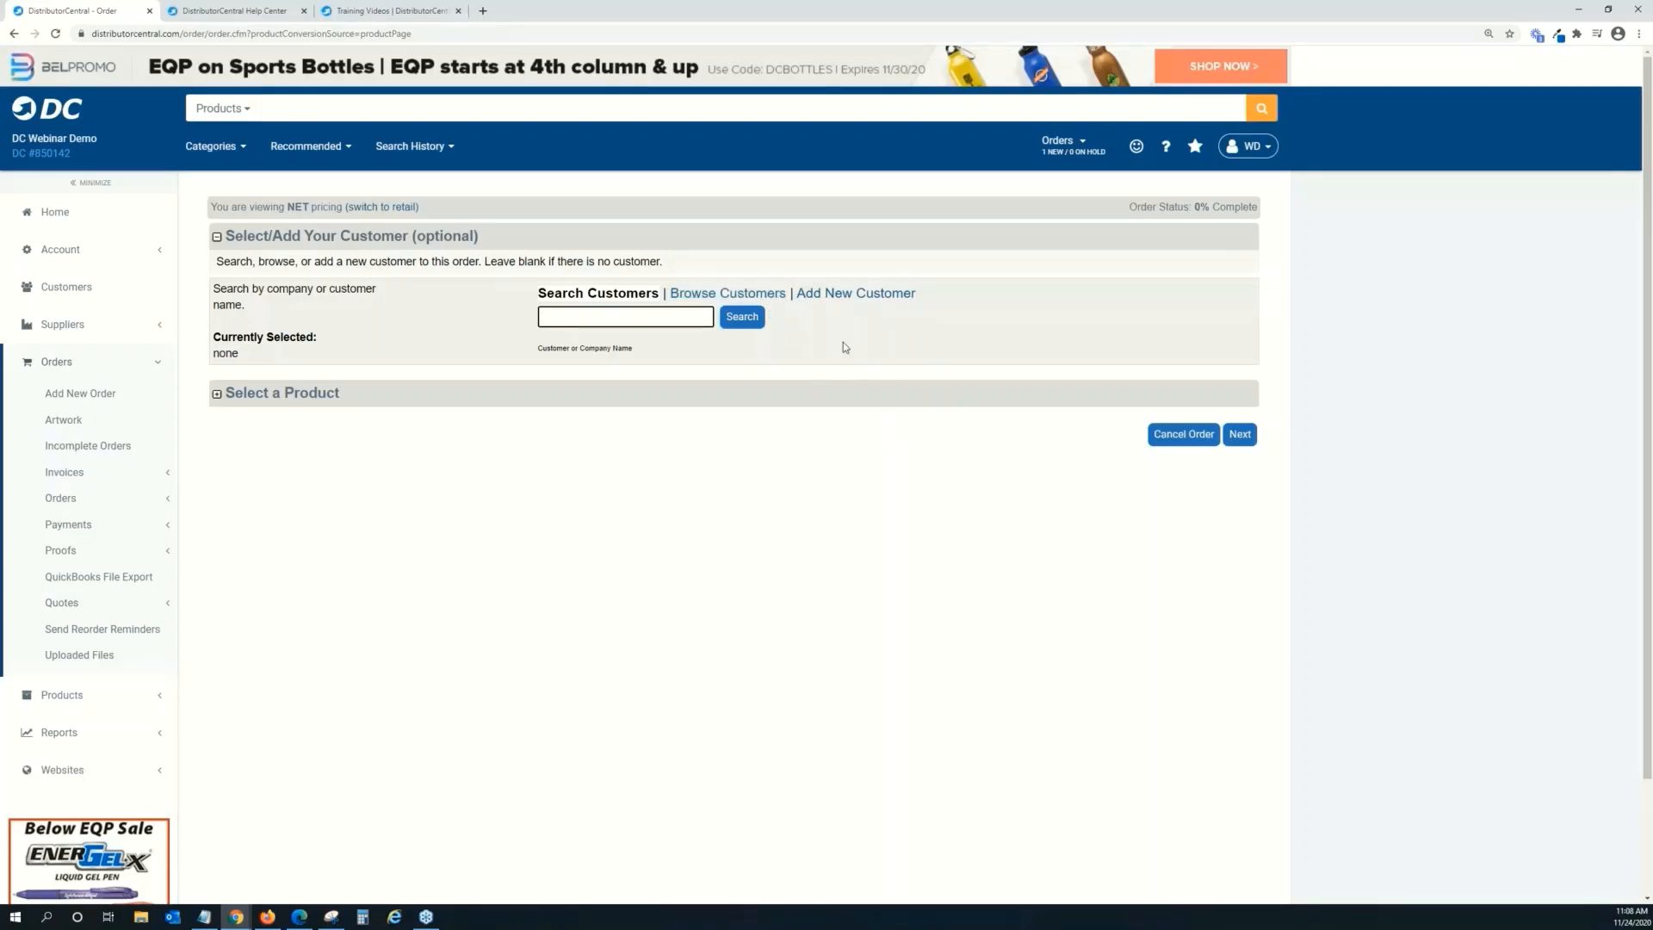
click(698, 295)
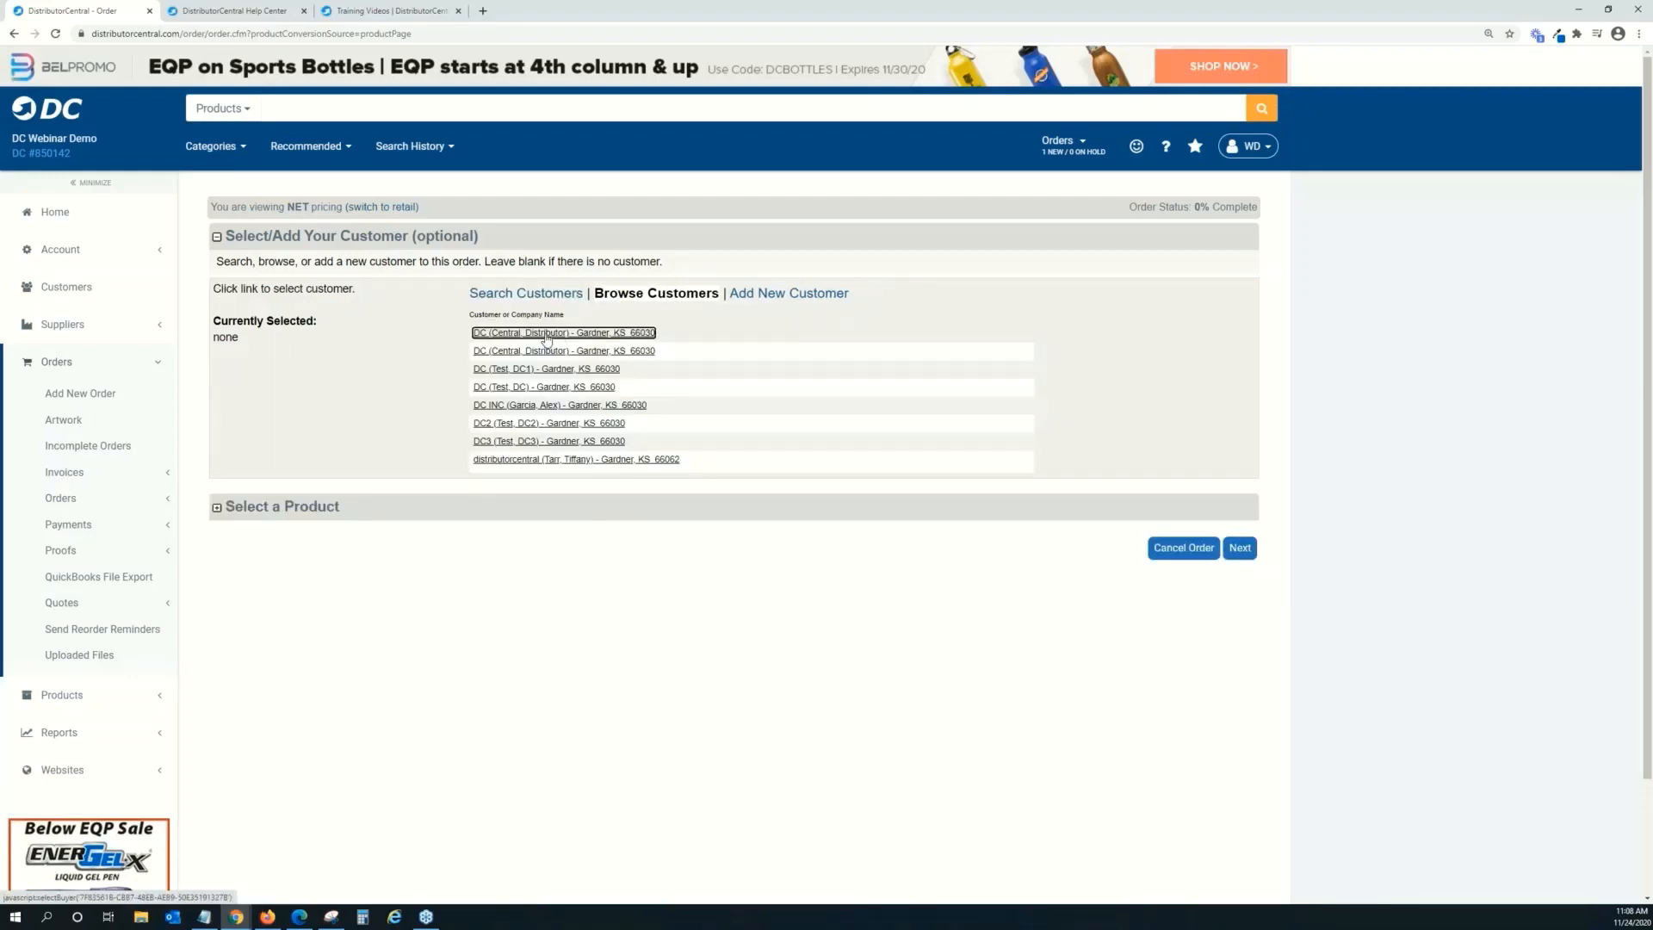
click(546, 334)
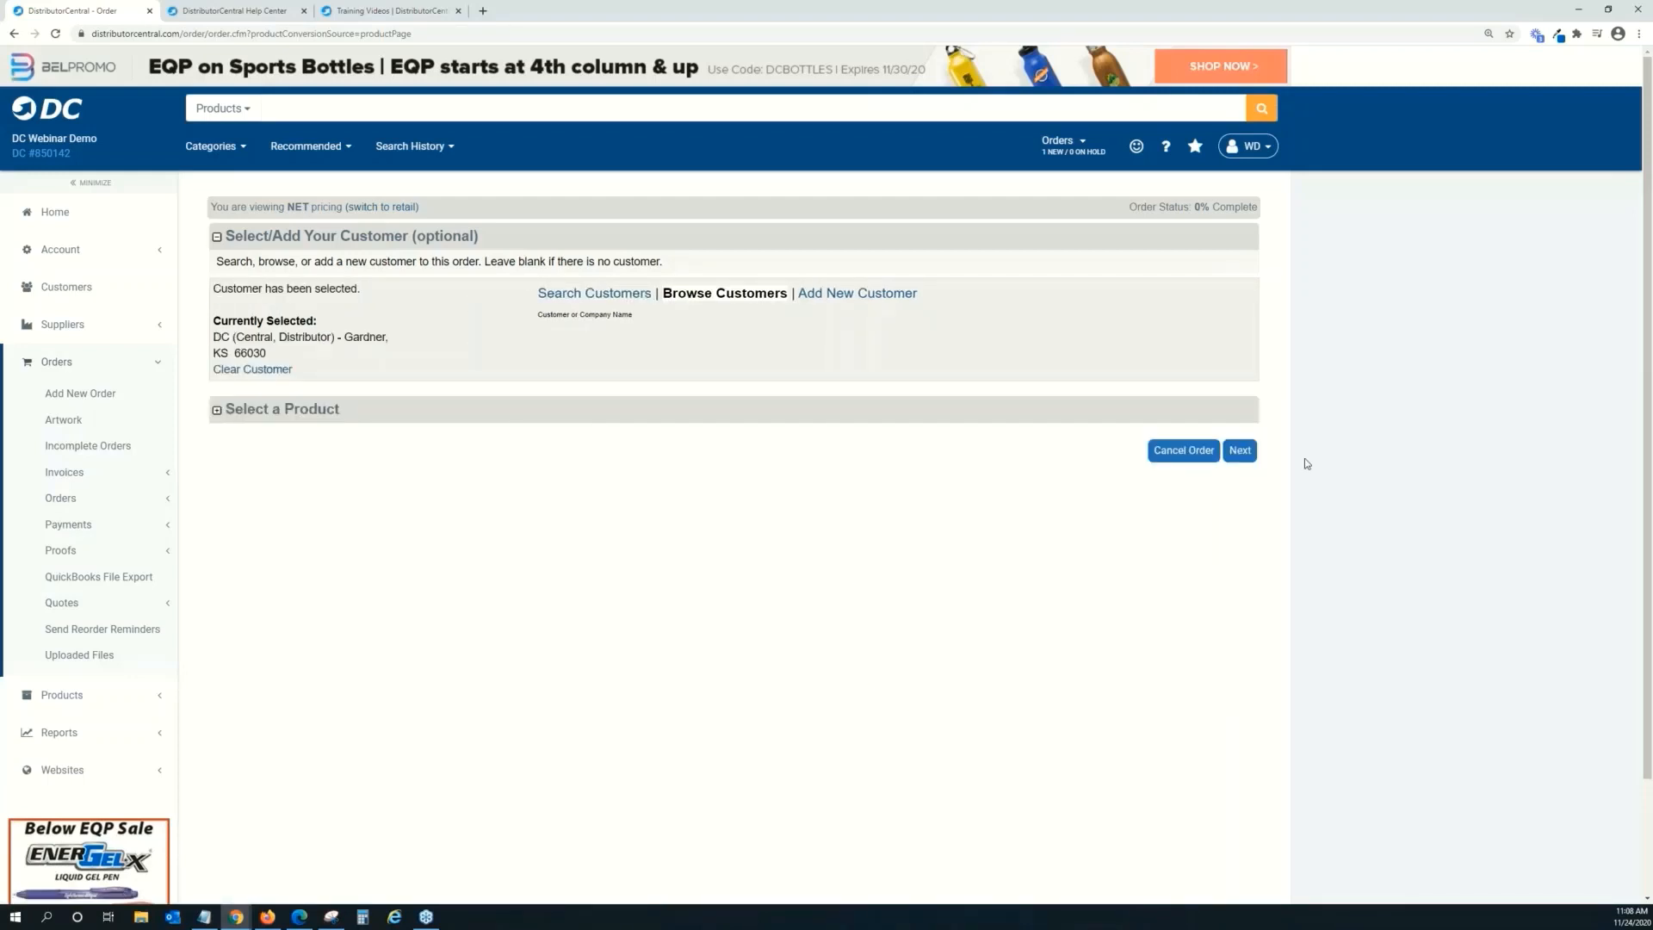
click(1240, 454)
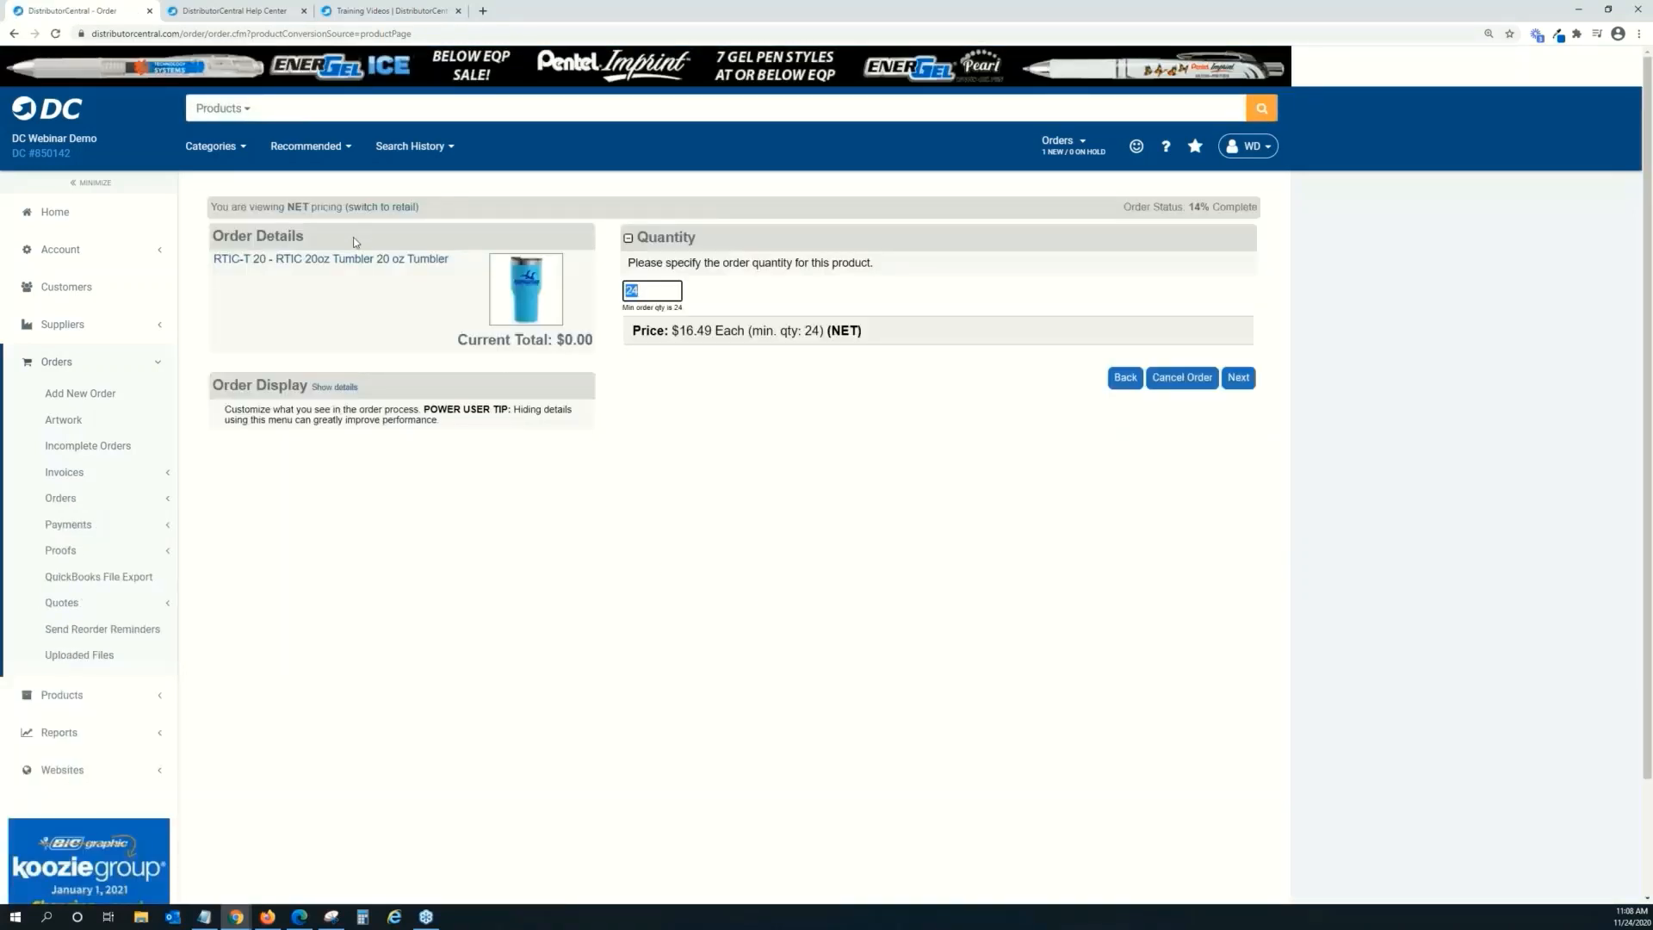
Check the net/retail pricing switch and the order's completion status, and accept the order quantity of 24.
click(213, 205)
drag(213, 205, 428, 207)
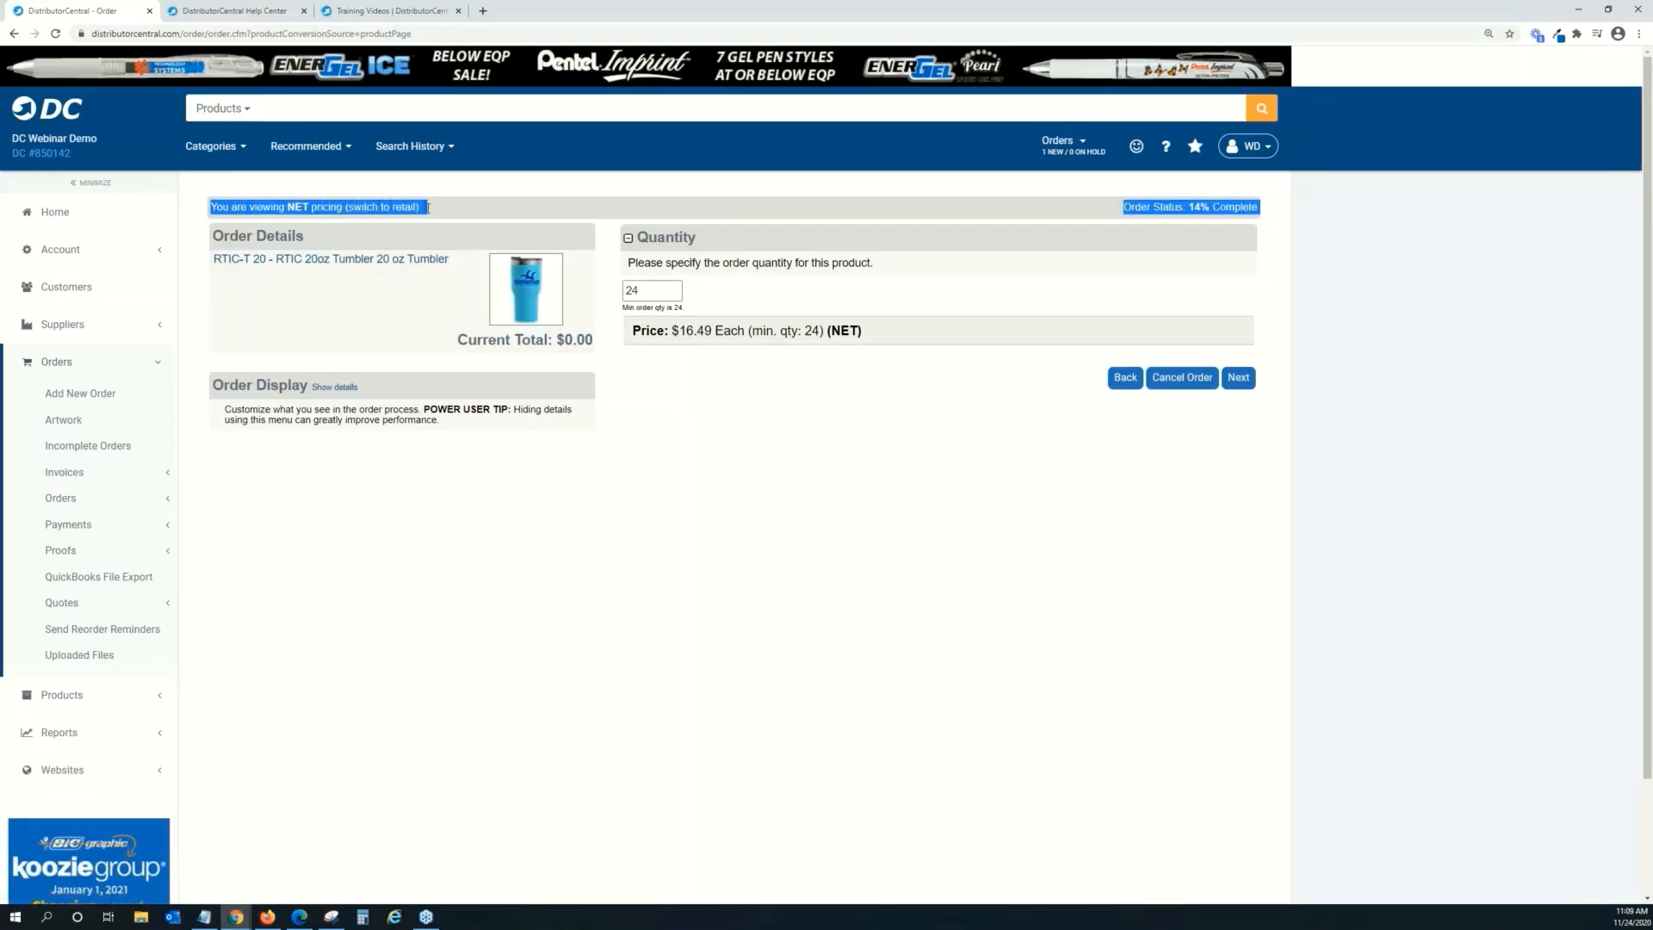
click(451, 209)
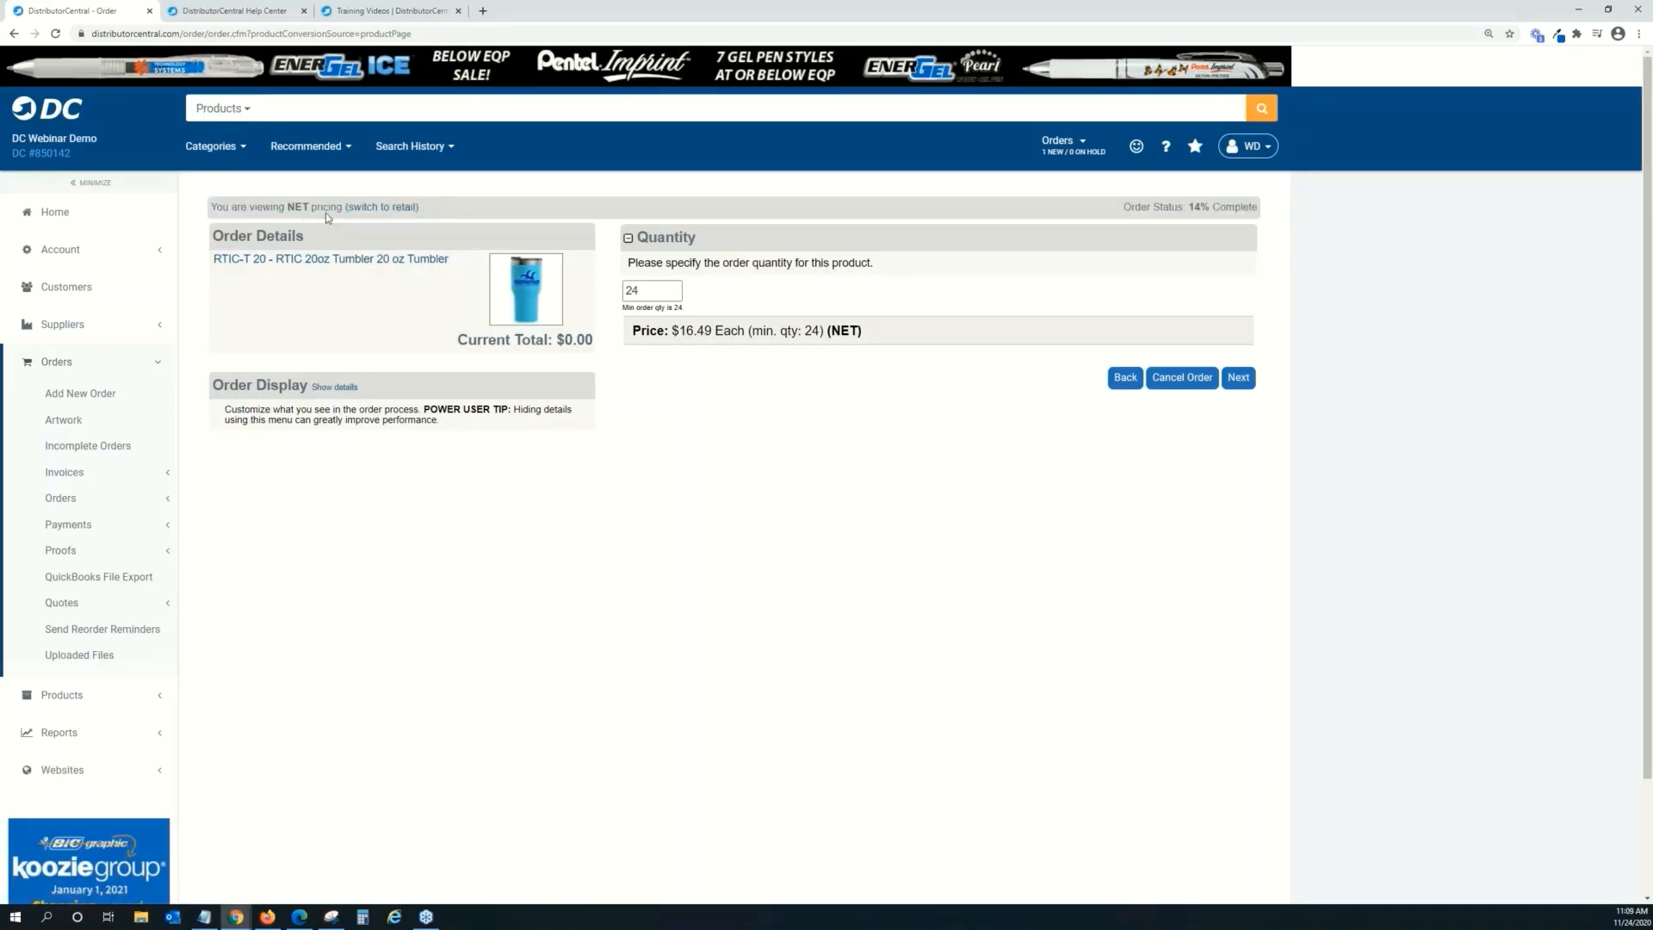
click(382, 208)
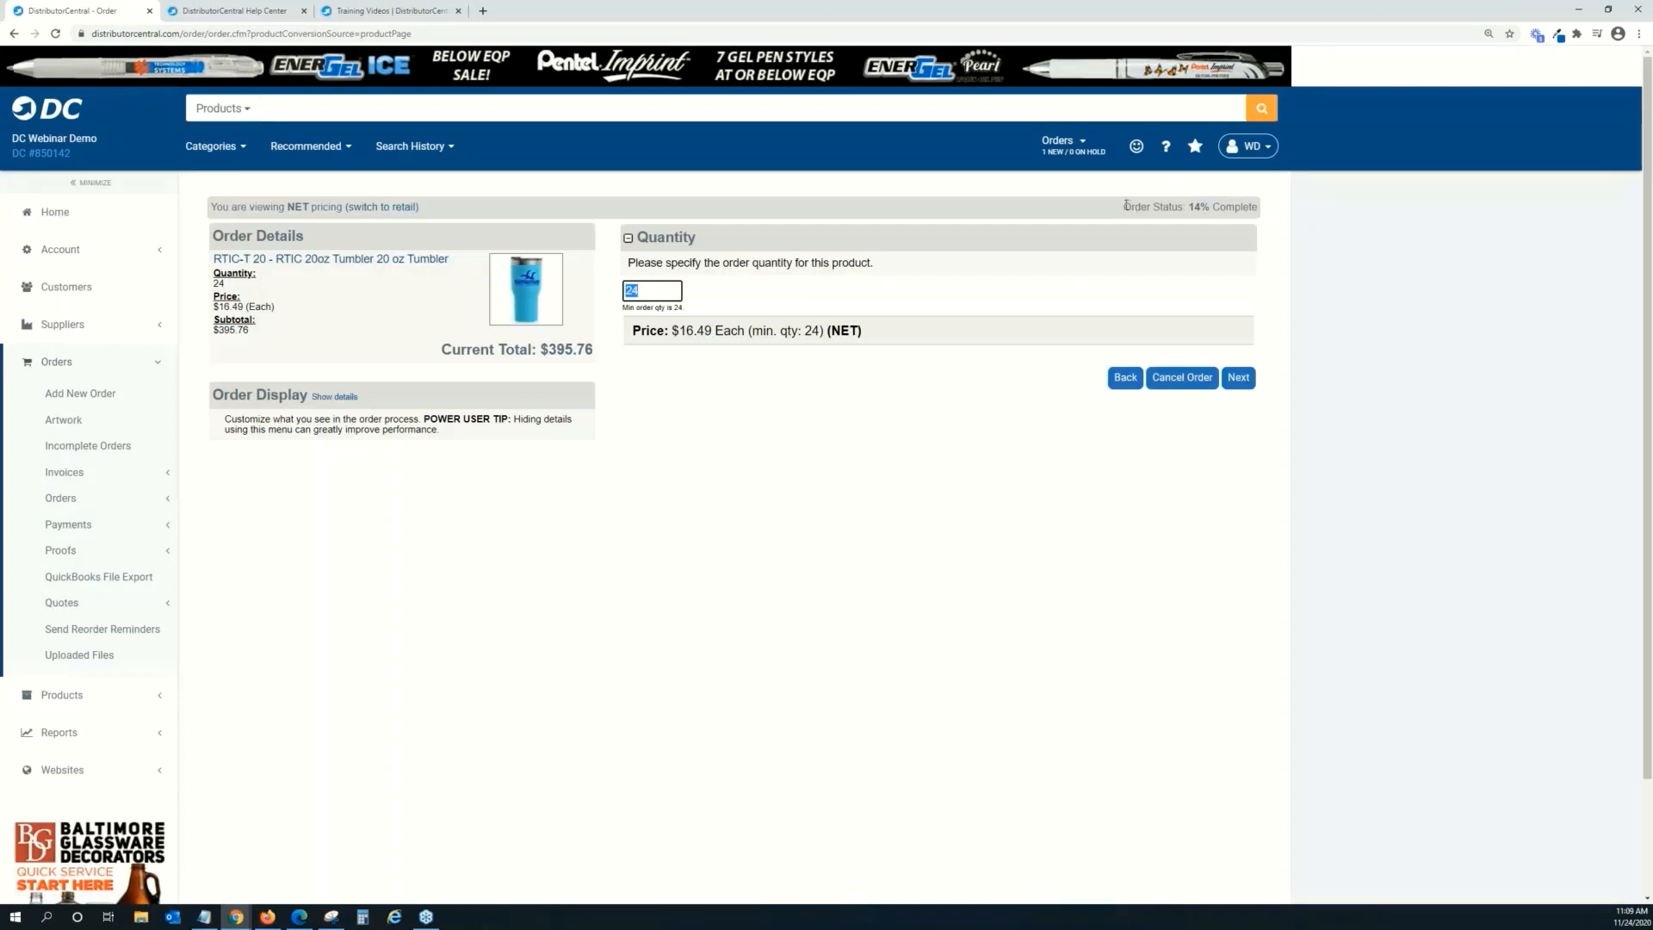
drag(1126, 204, 1255, 207)
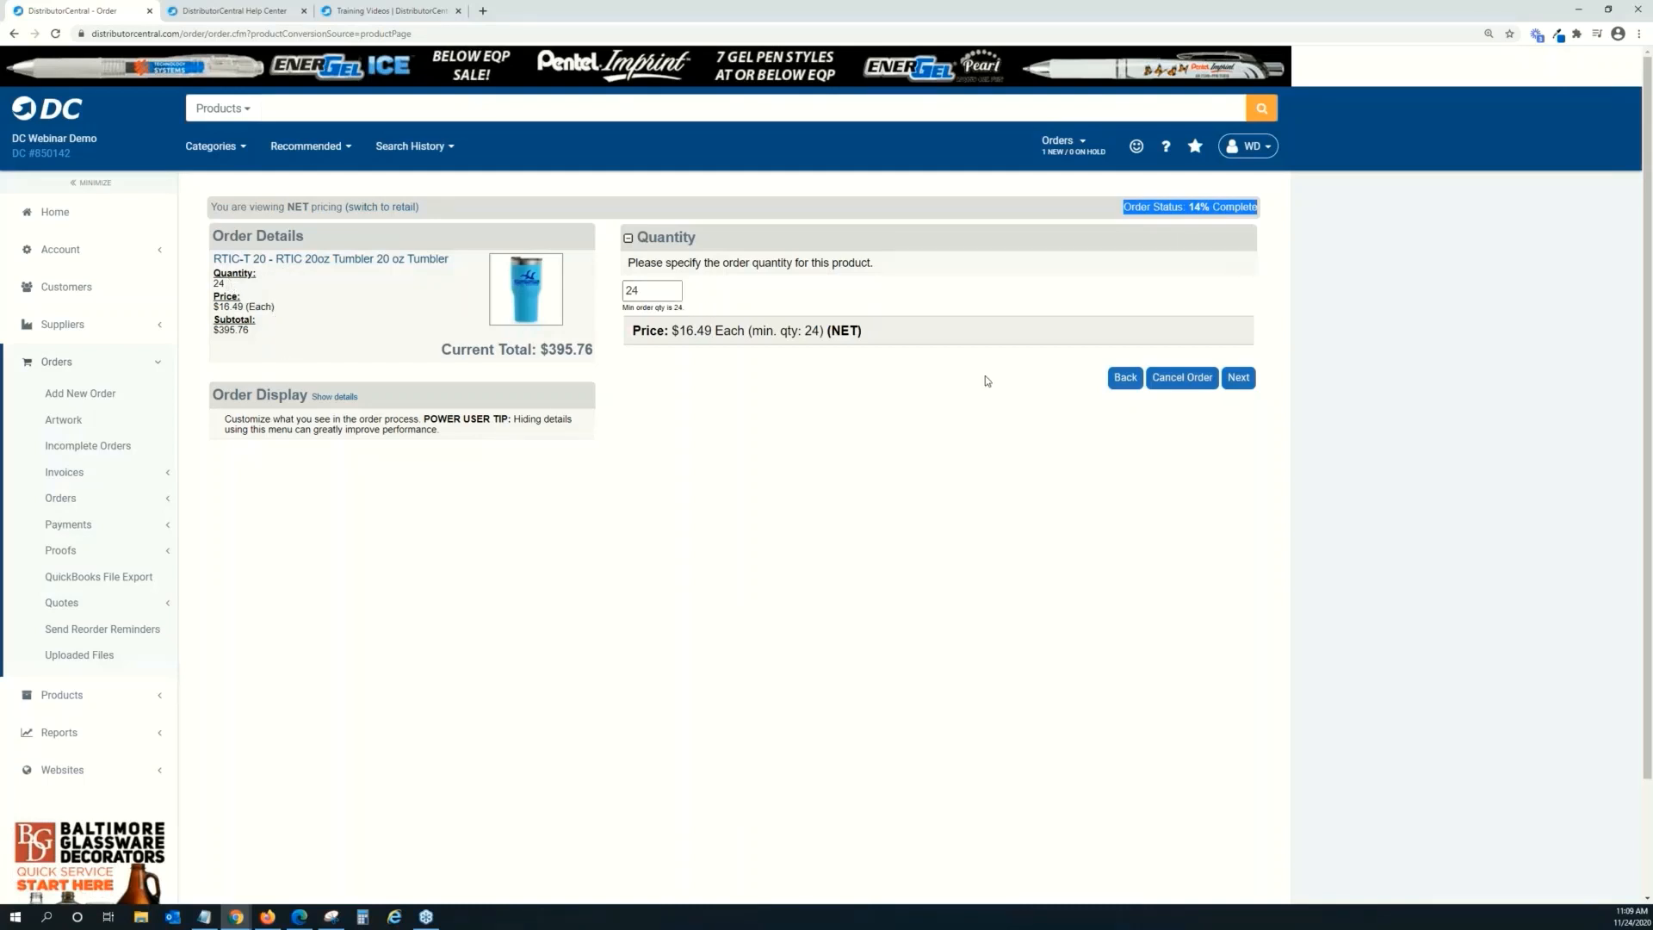
click(1240, 377)
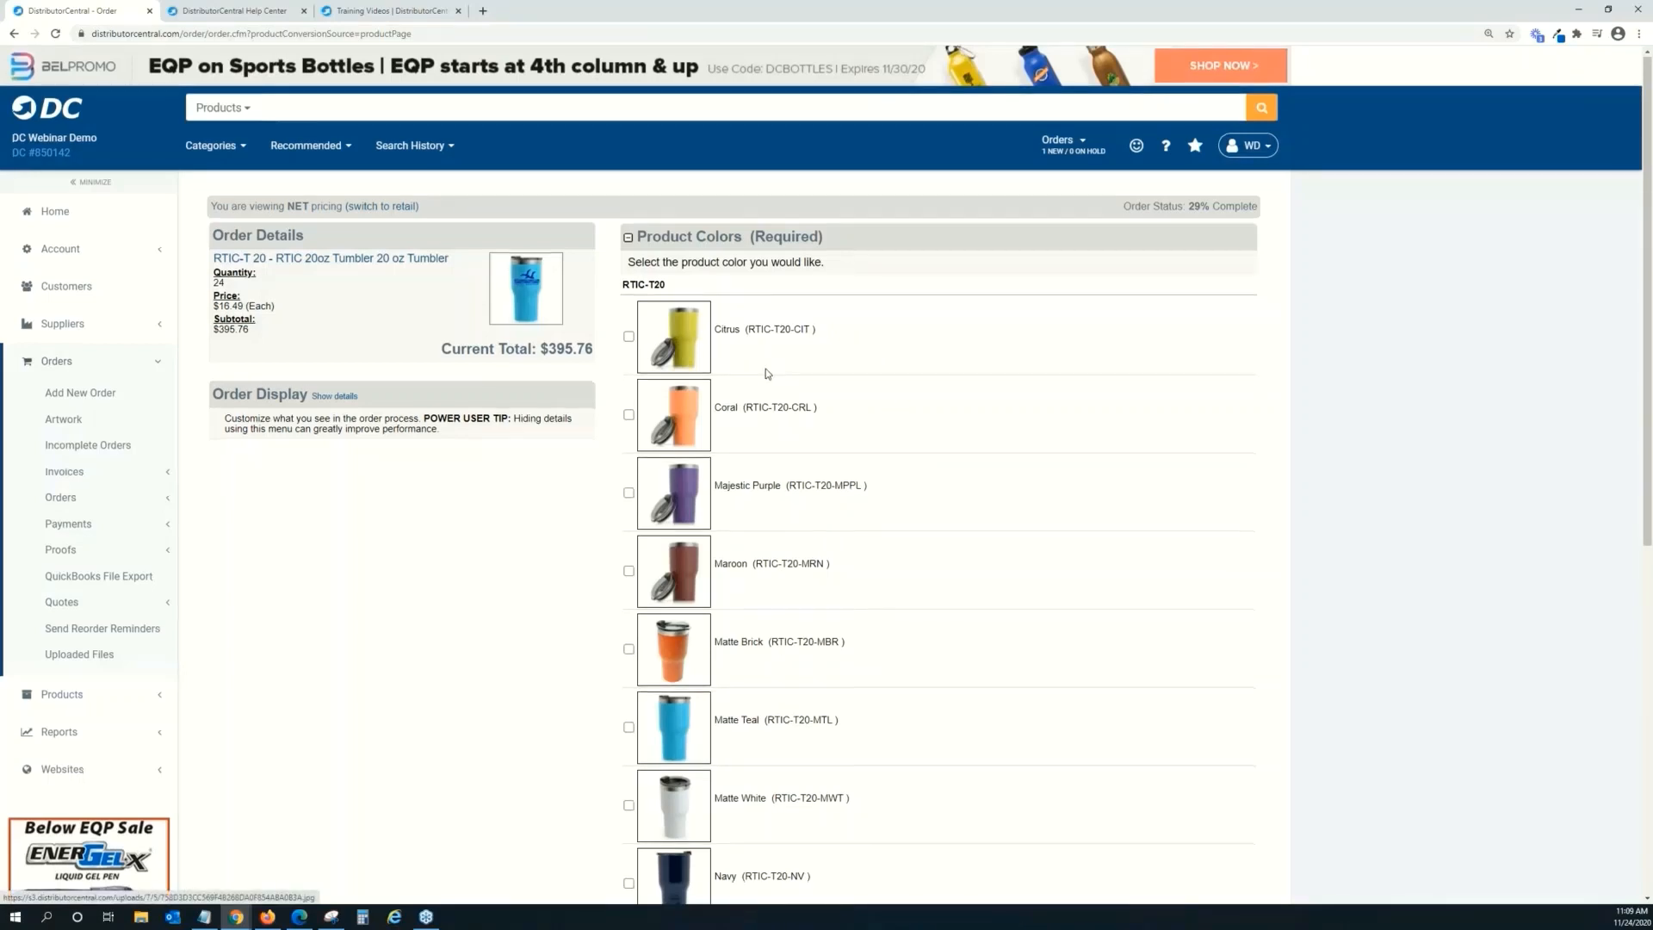
Choose Matte Black as the only product color and Laser Engraved as the branding option, and submit both choices.
scroll(766, 372, down, 3)
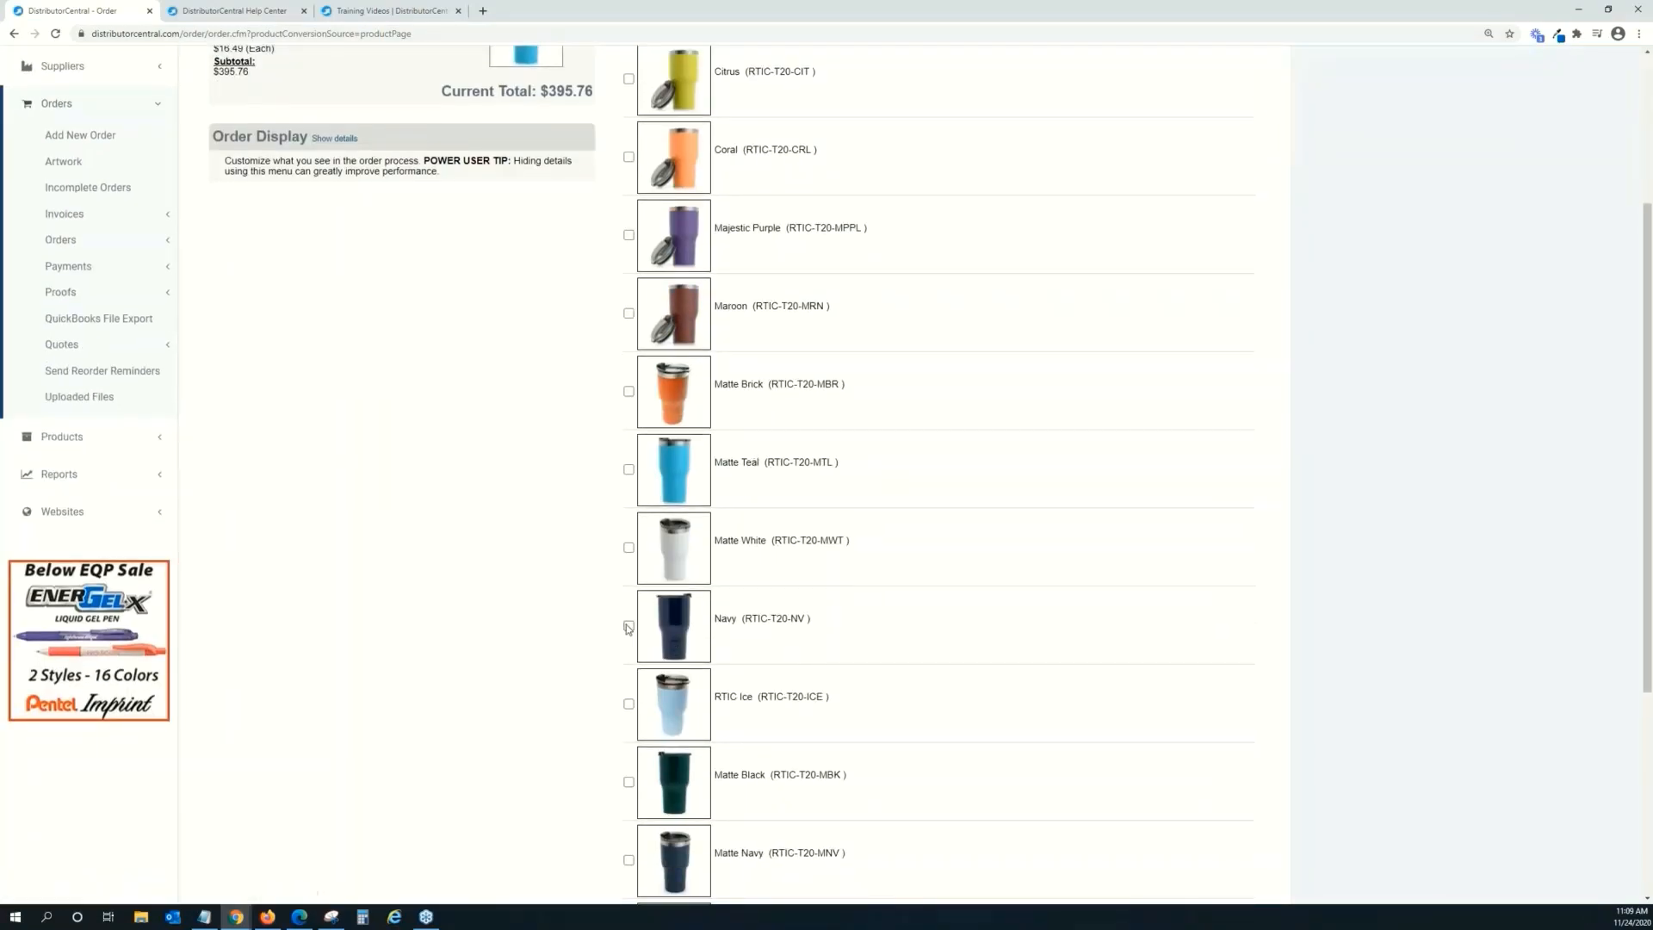
scroll(910, 563, down, 2)
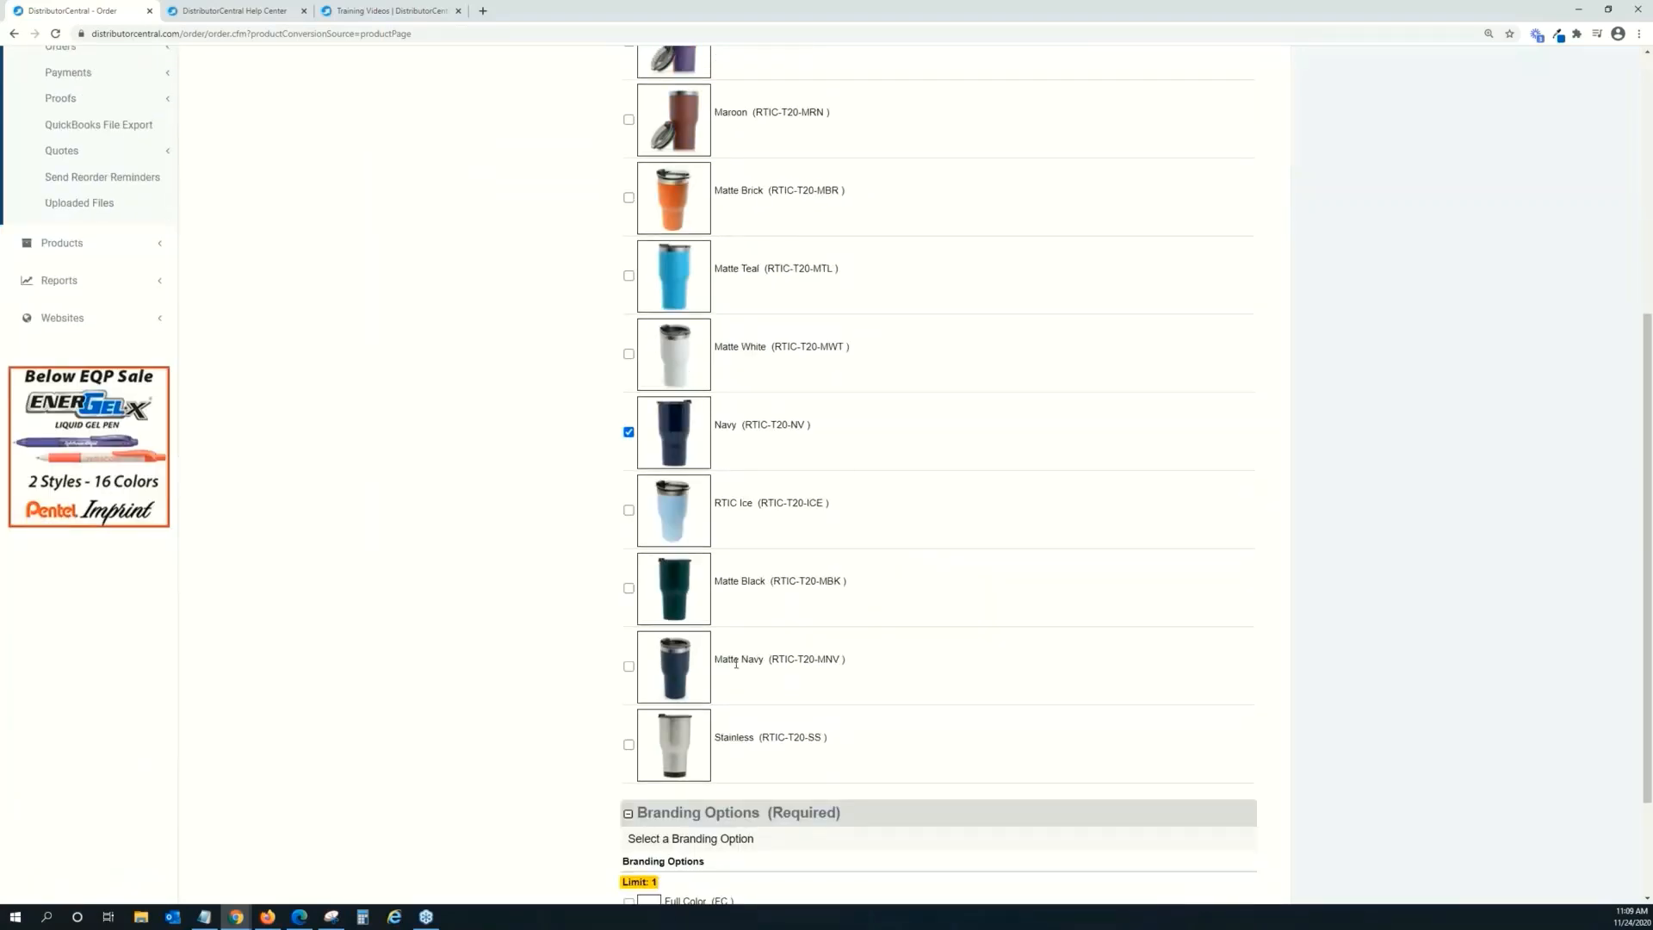
scroll(895, 654, down, 2)
click(629, 429)
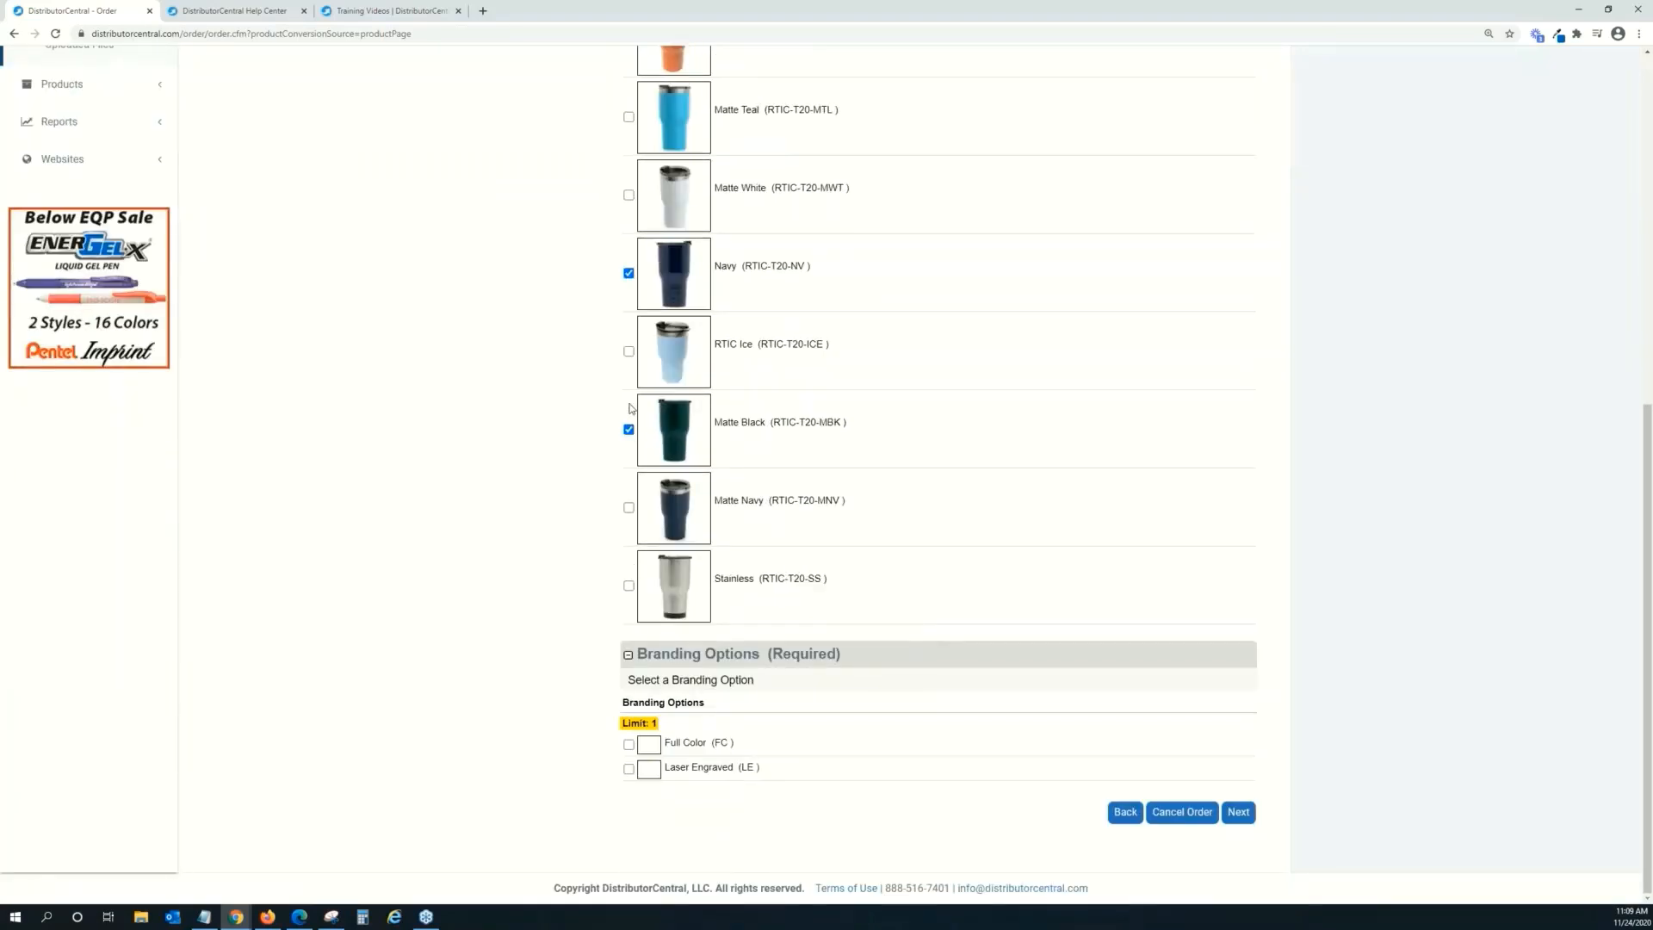
click(629, 276)
click(629, 769)
click(1238, 815)
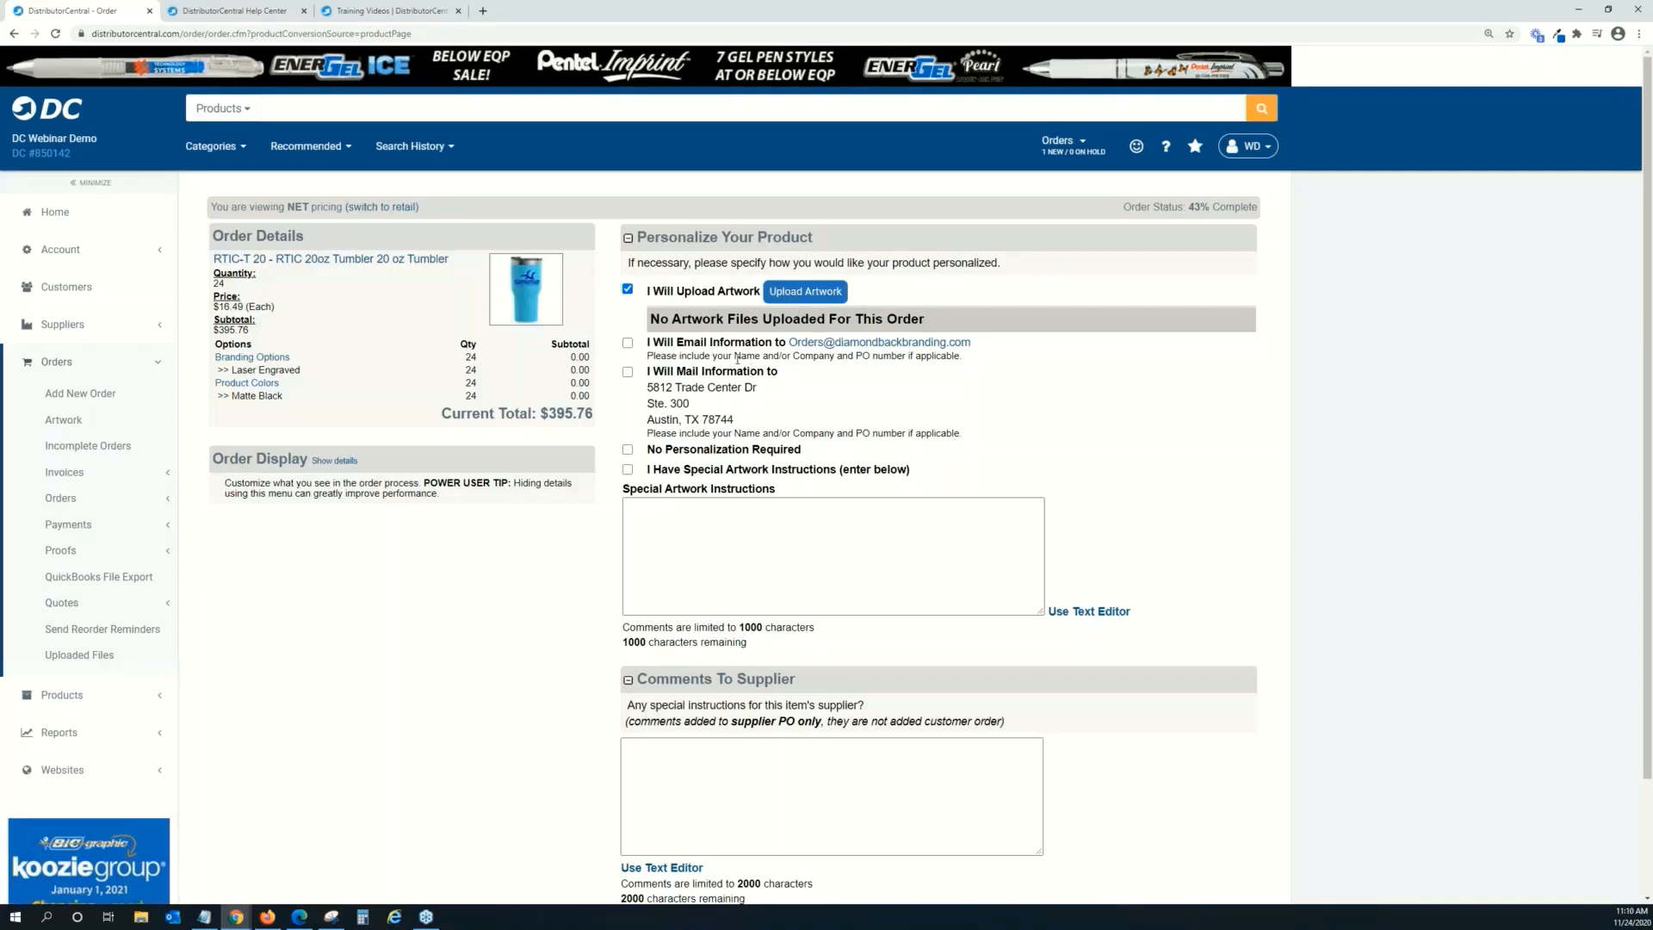
Review the artwork submission, special instructions and supplier comment options, and continue the order with artwork upload selected.
drag(989, 349, 788, 343)
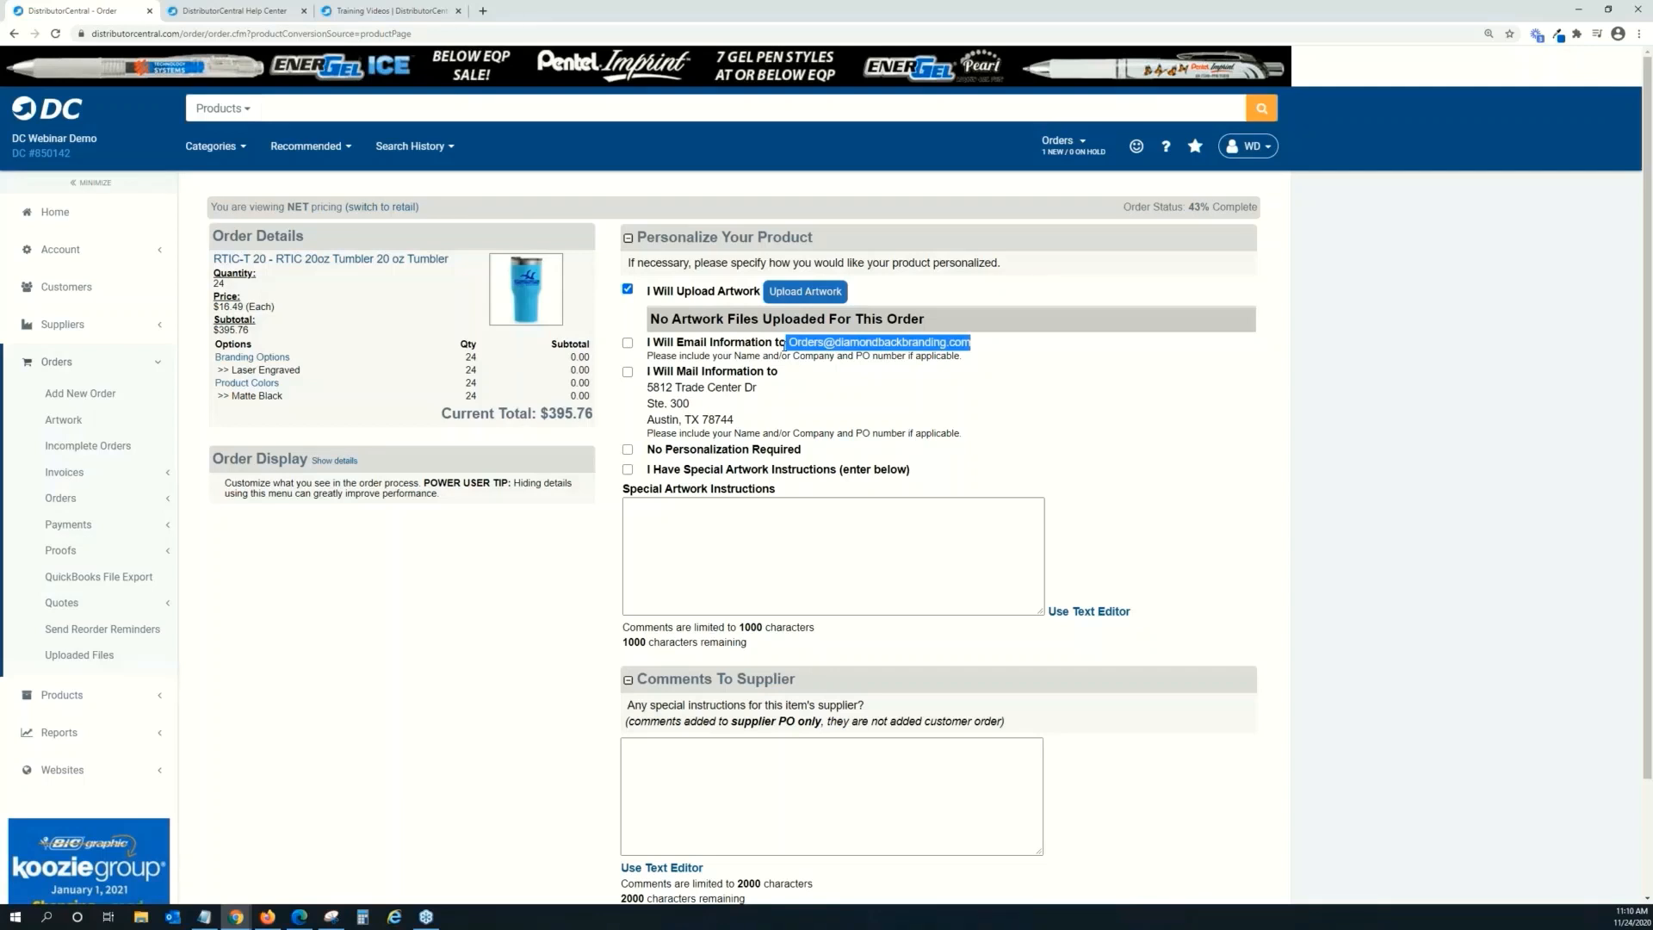
drag(985, 351, 790, 343)
click(996, 358)
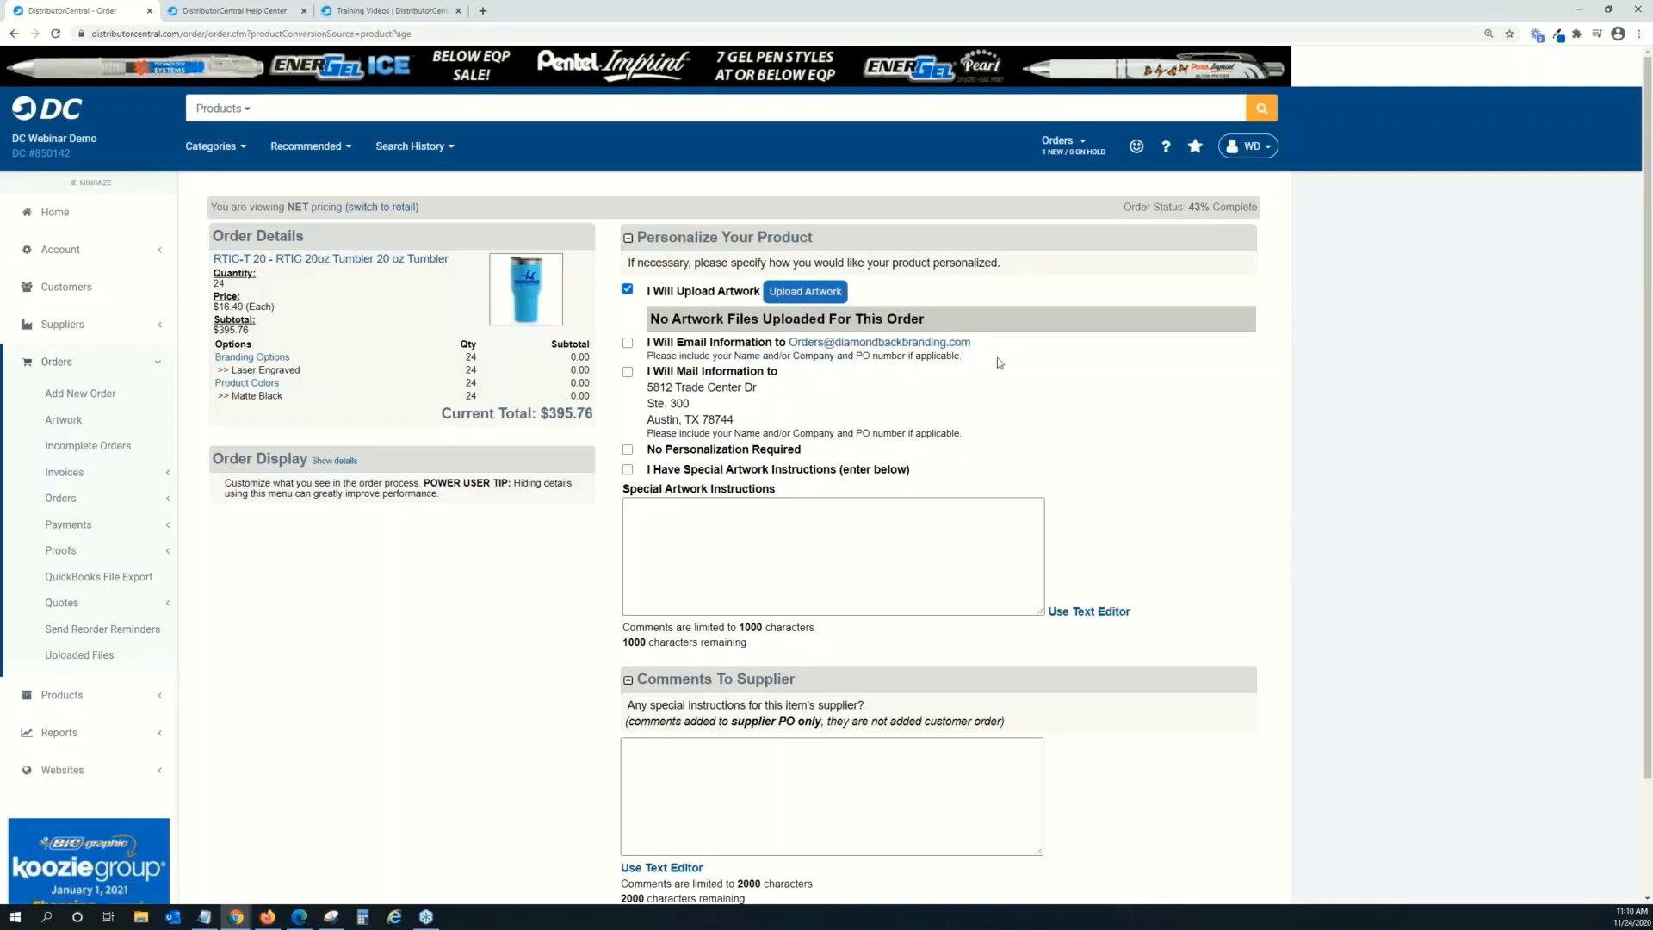
drag(978, 348, 885, 346)
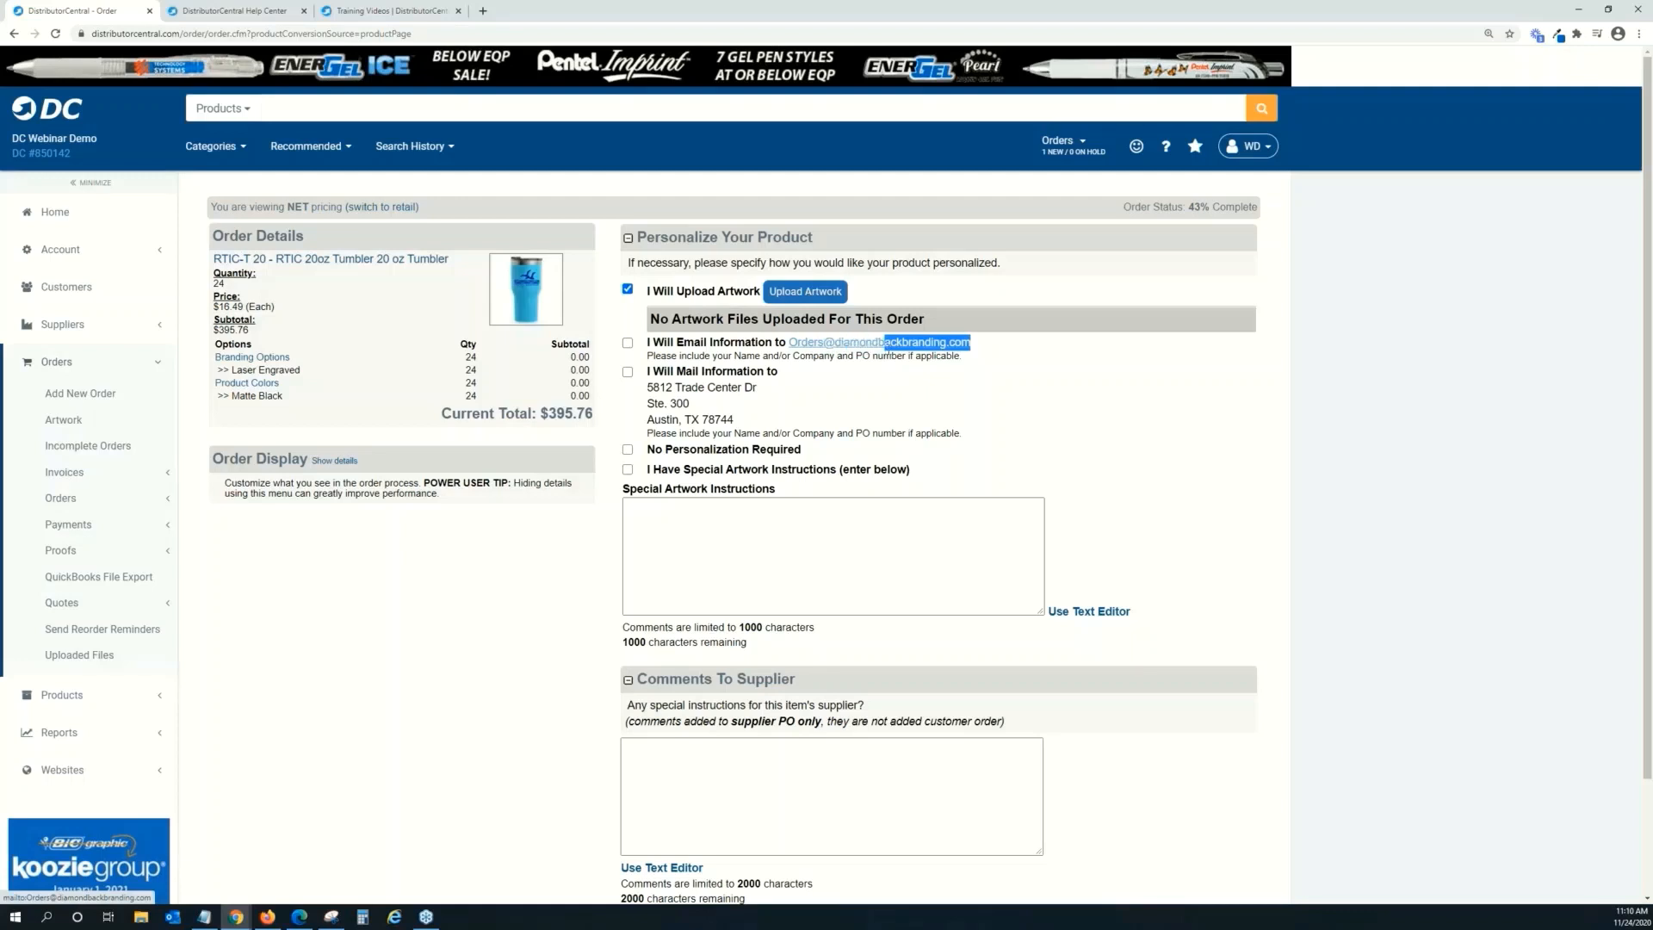
click(992, 348)
scroll(809, 388, down, 3)
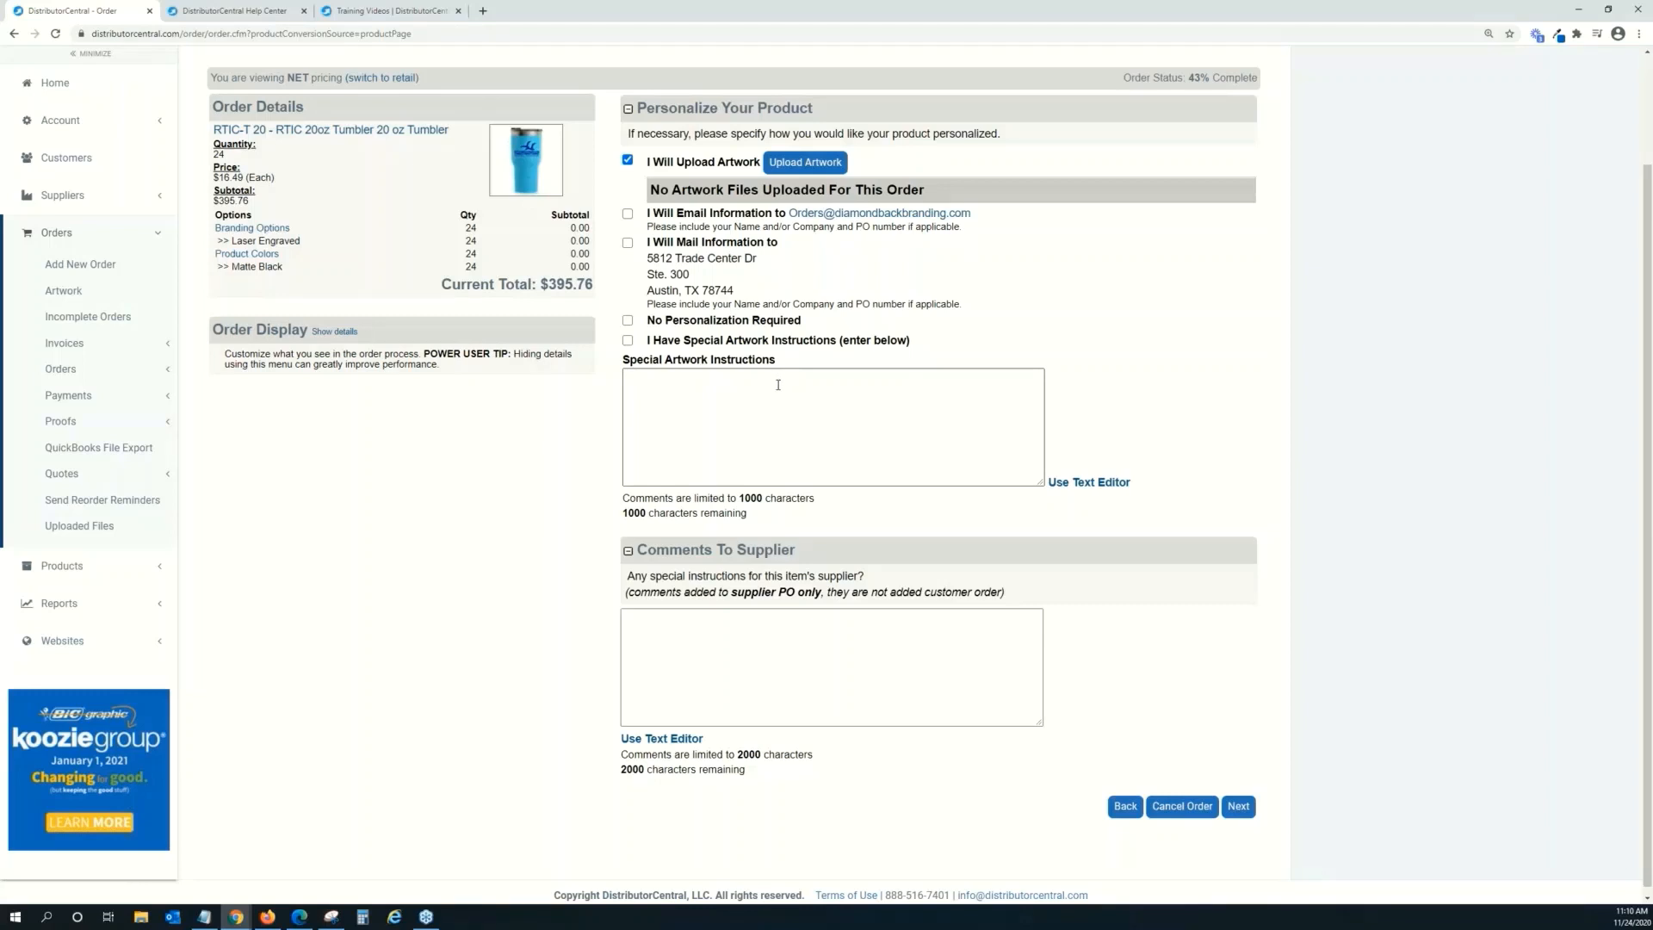
scroll(777, 385, down, 1)
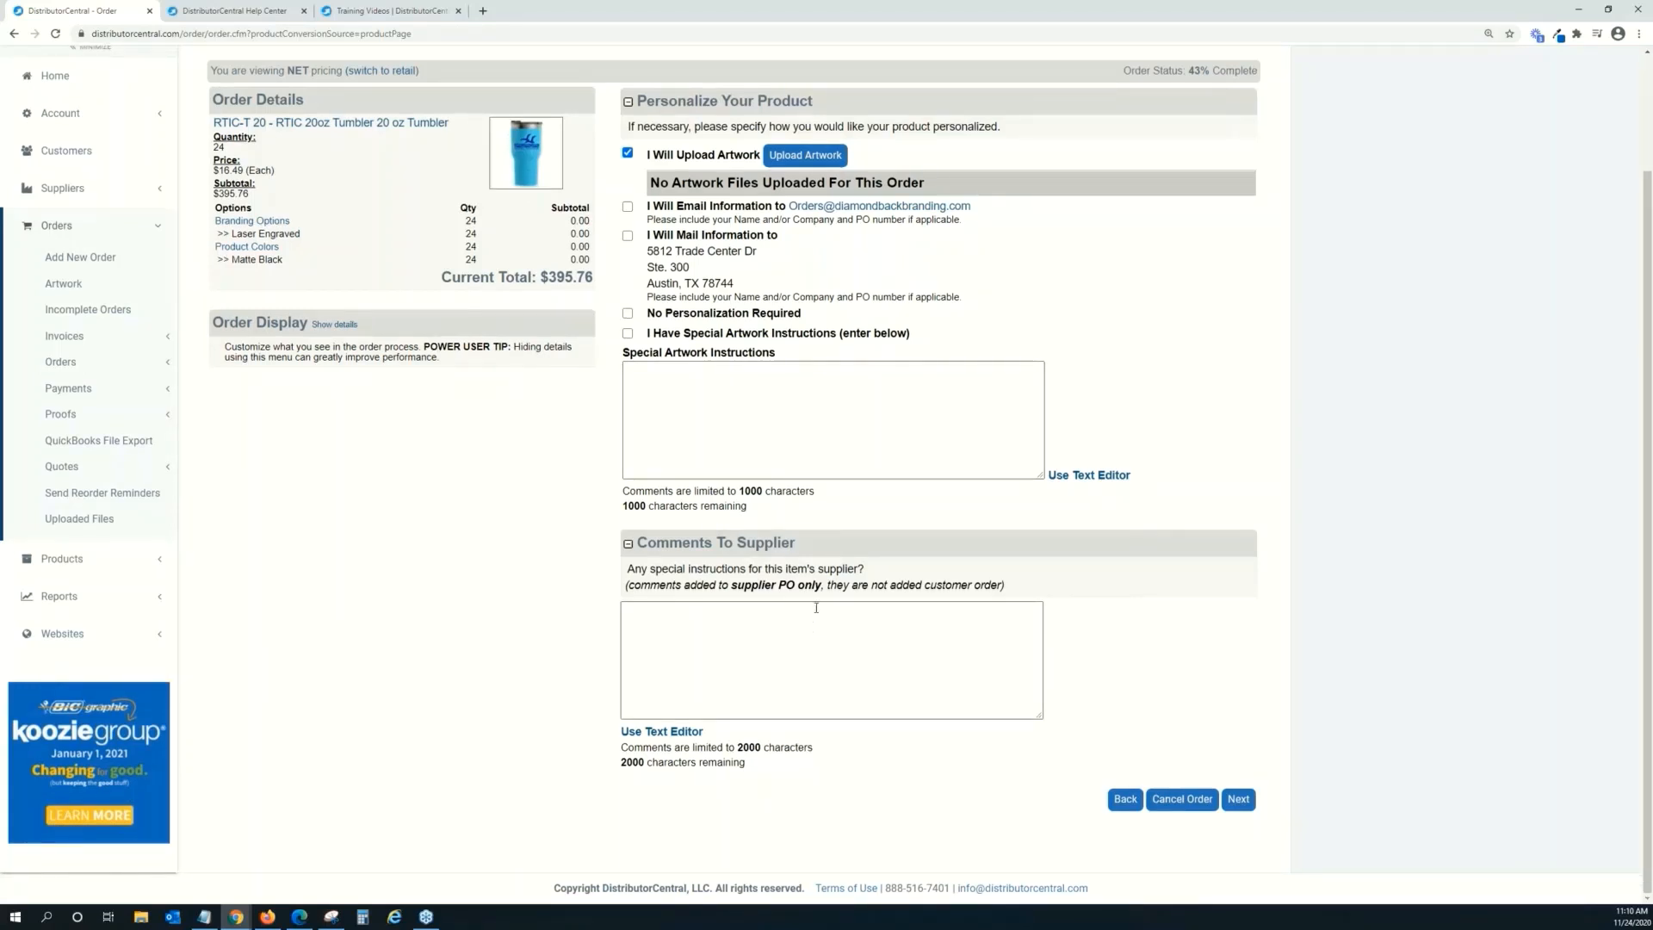
click(1238, 800)
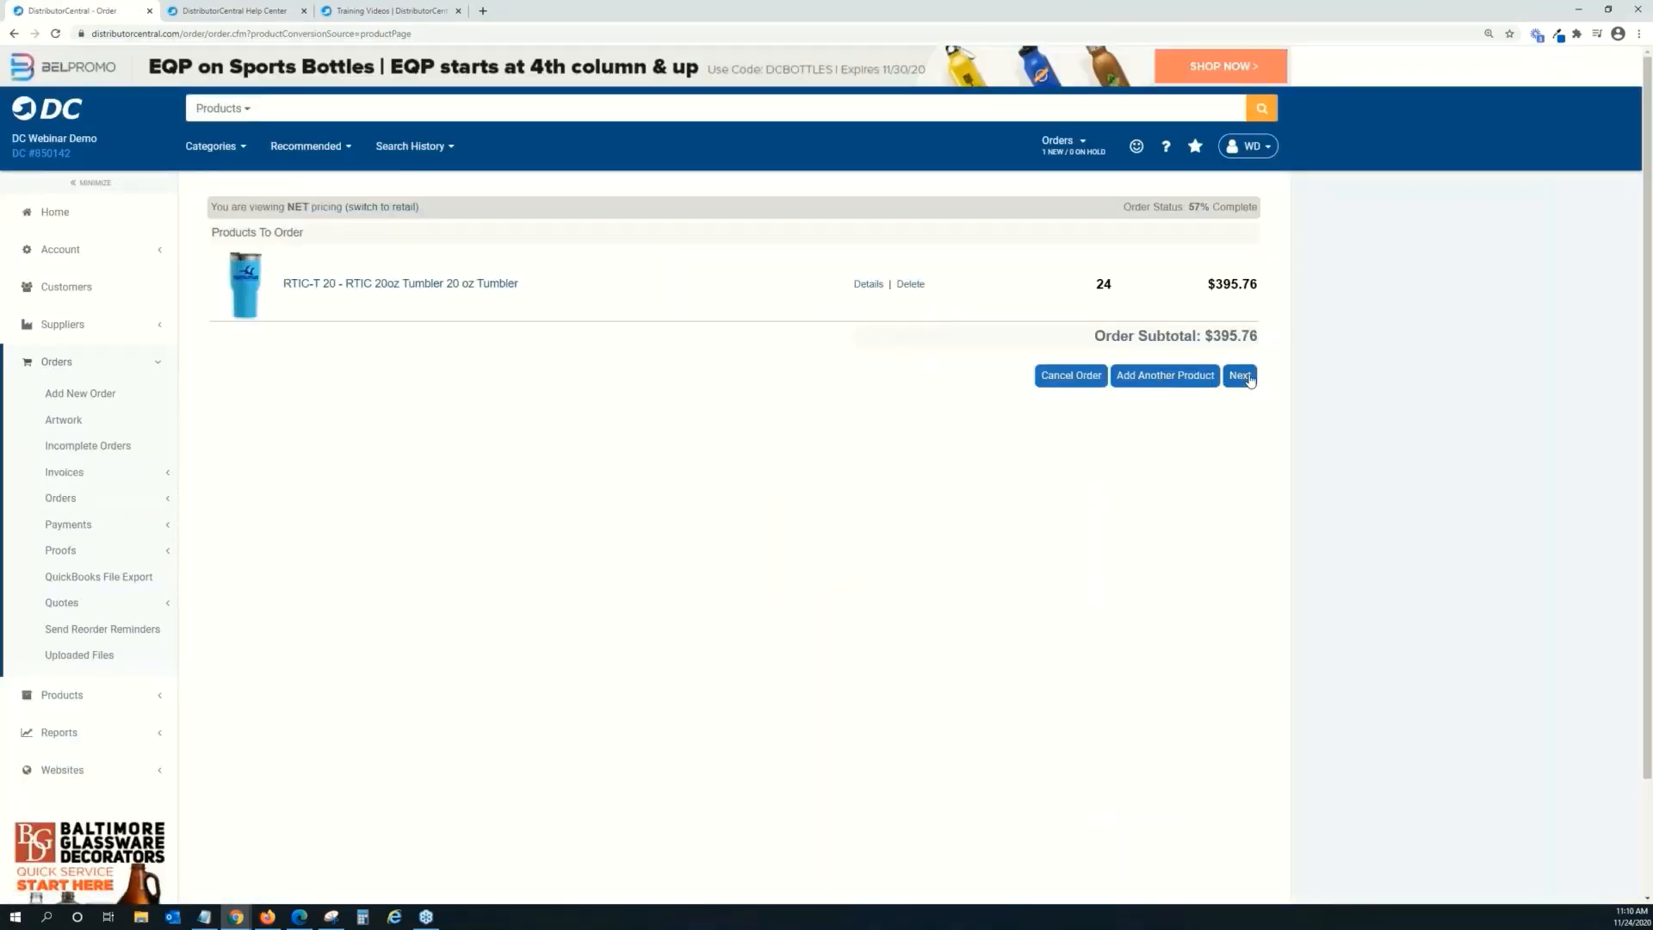
View the tumbler's line-item details in the order, and continue to the payment and shipping page to enter a test P.O. number.
click(871, 284)
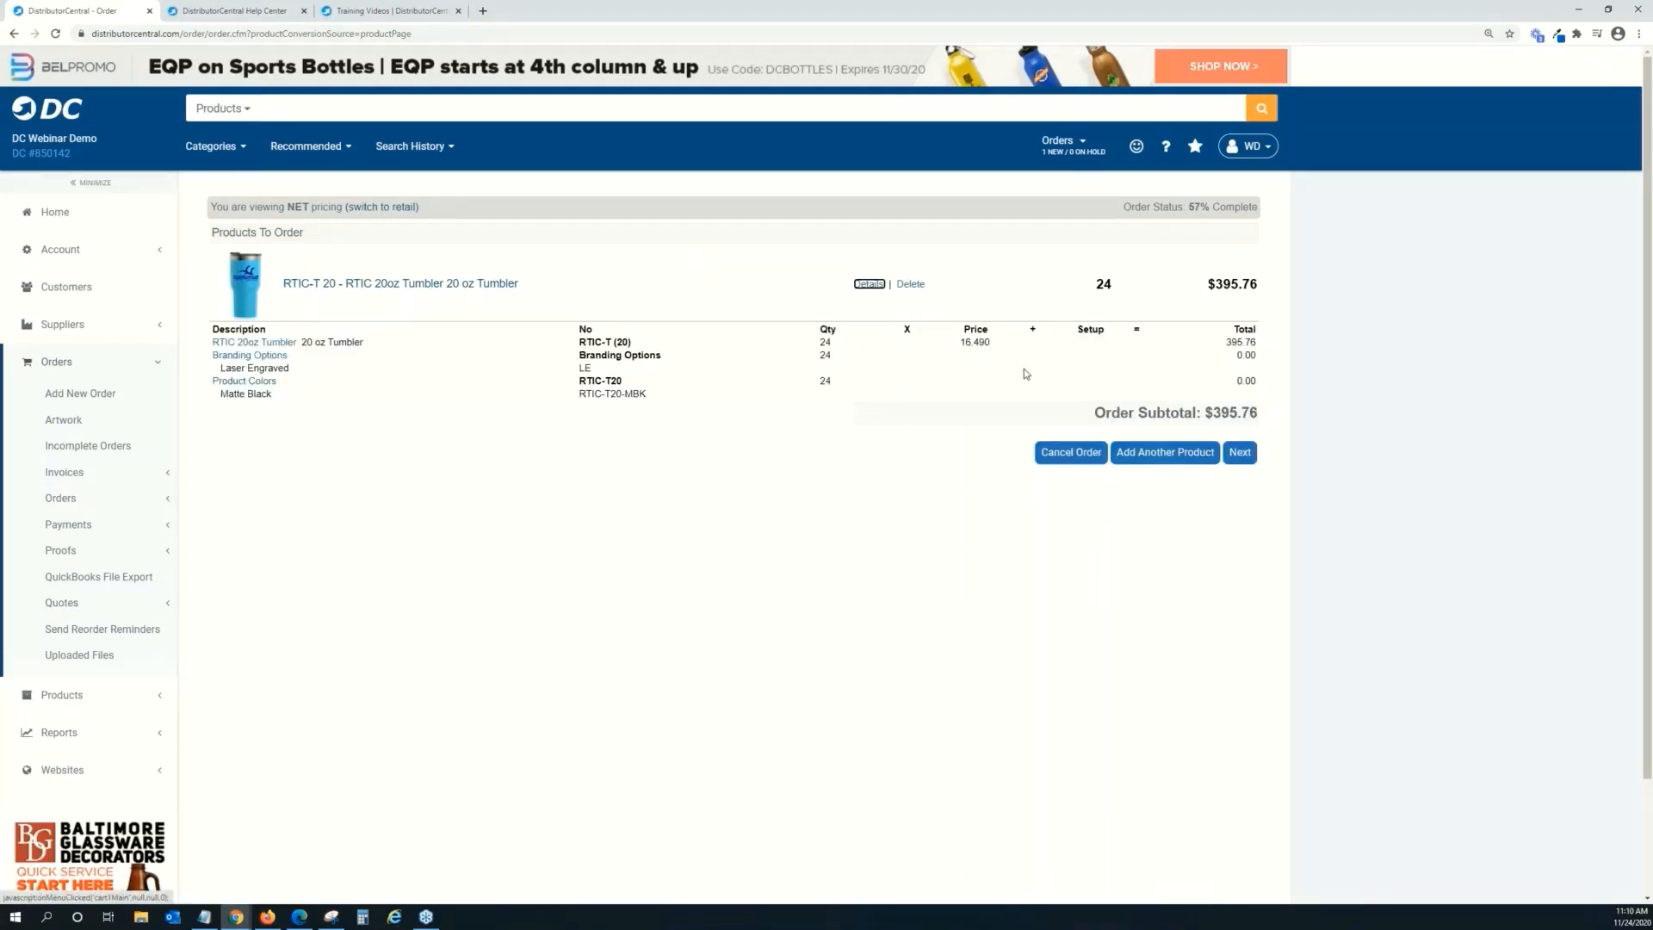
click(1250, 455)
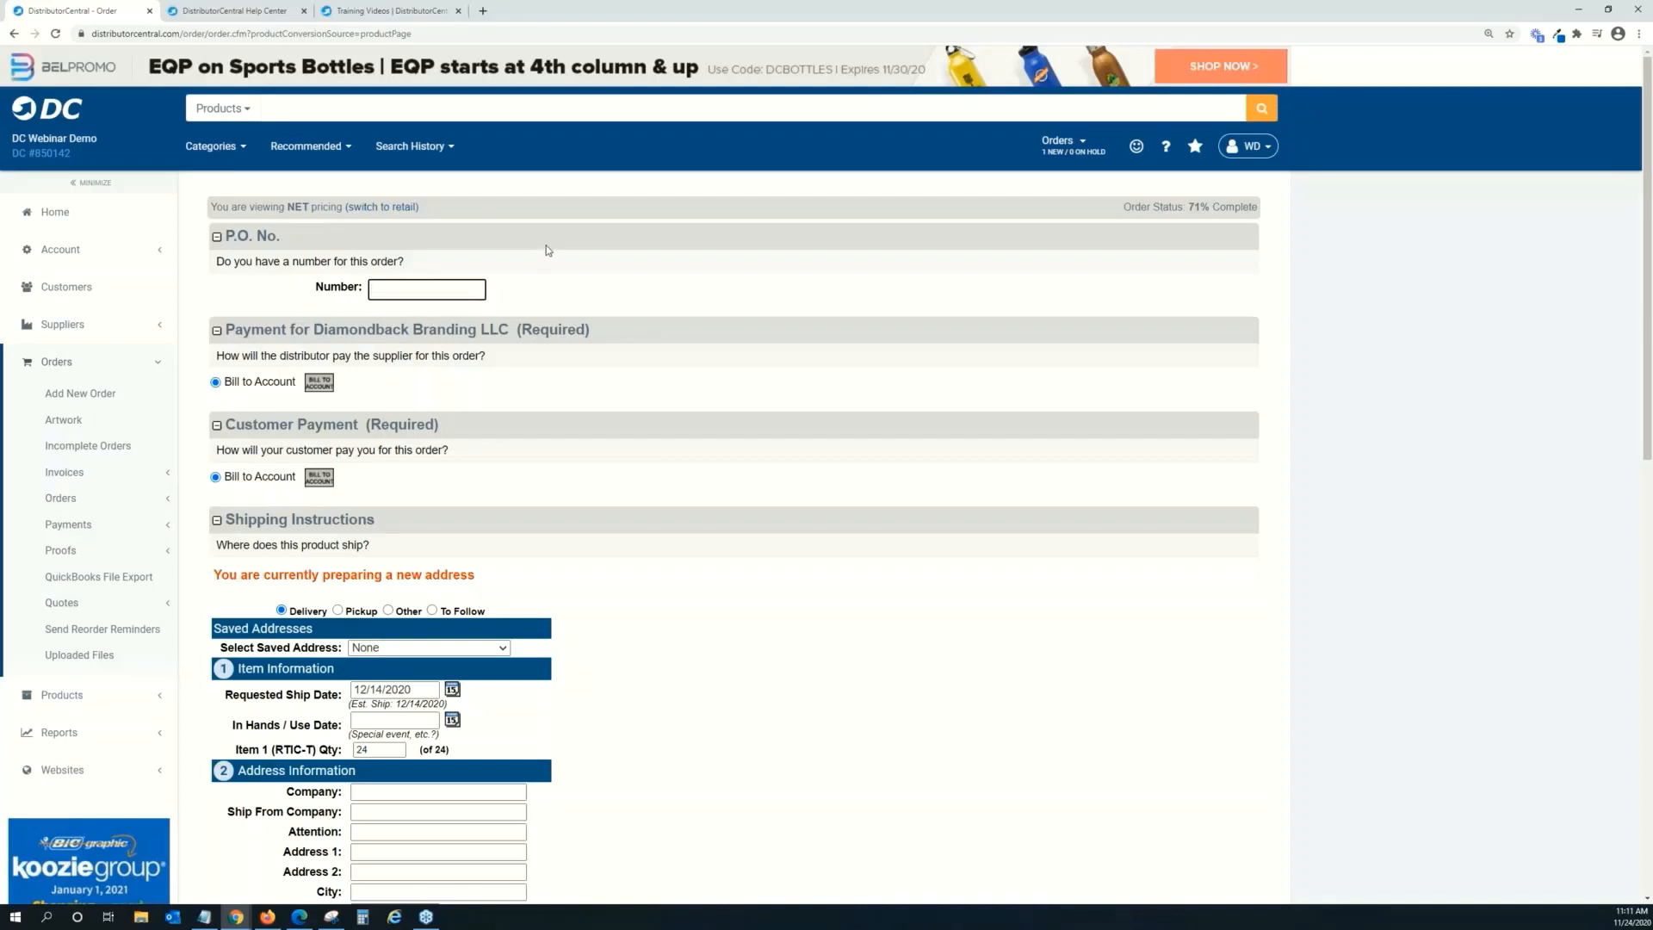
text(TEST)
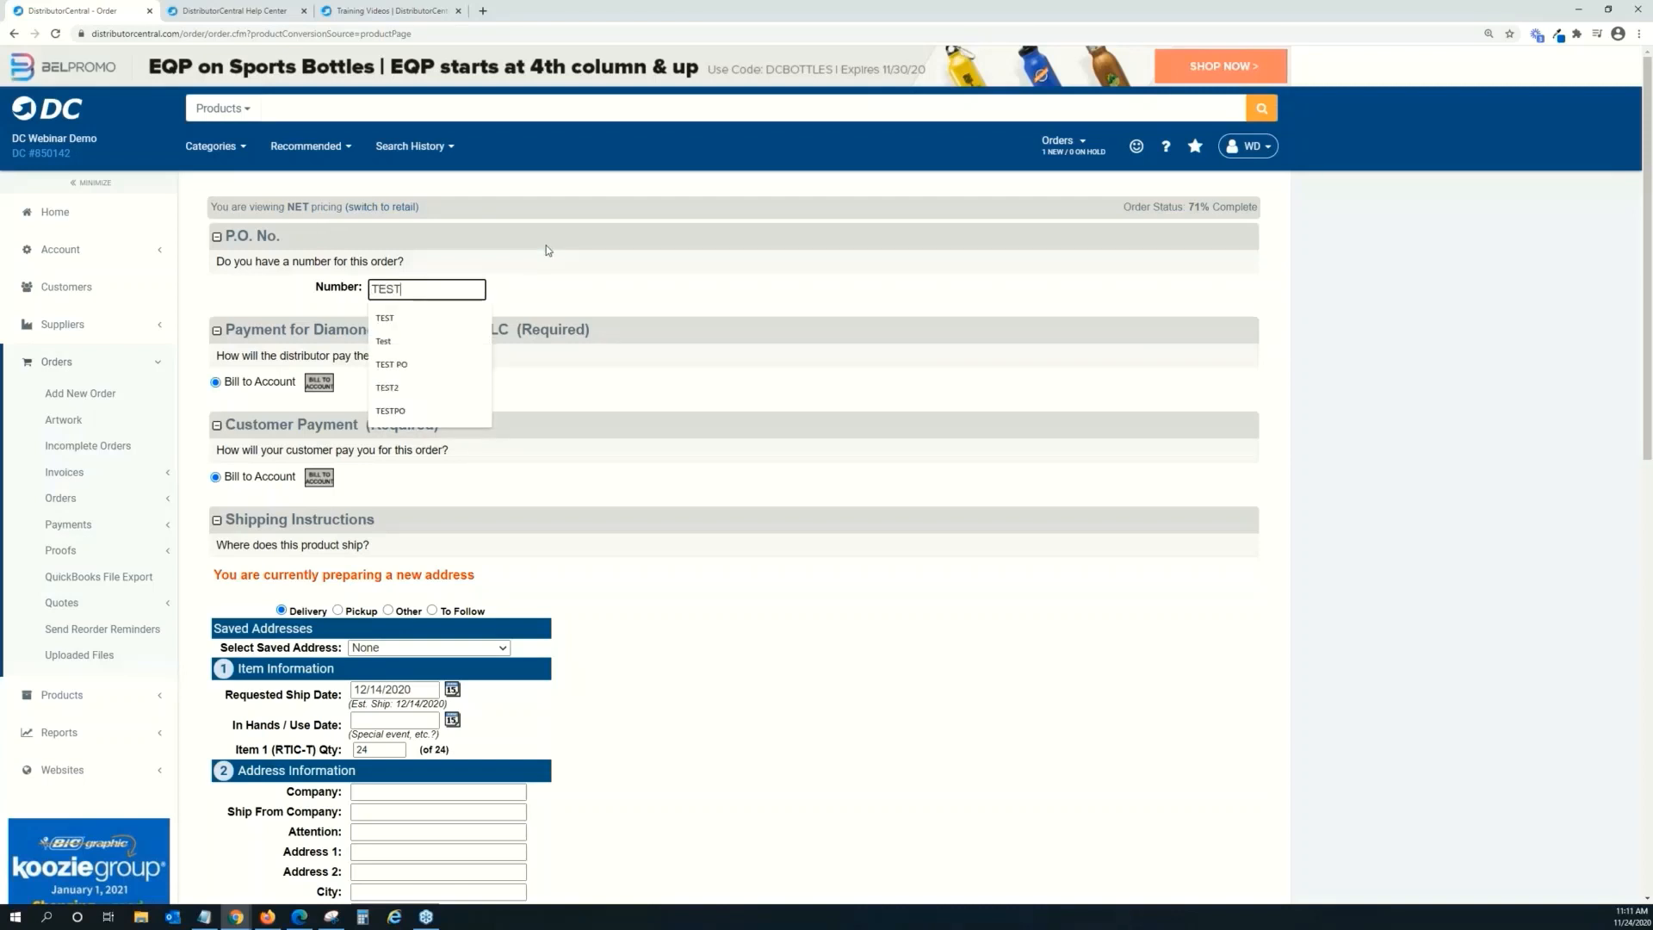
text(PO)
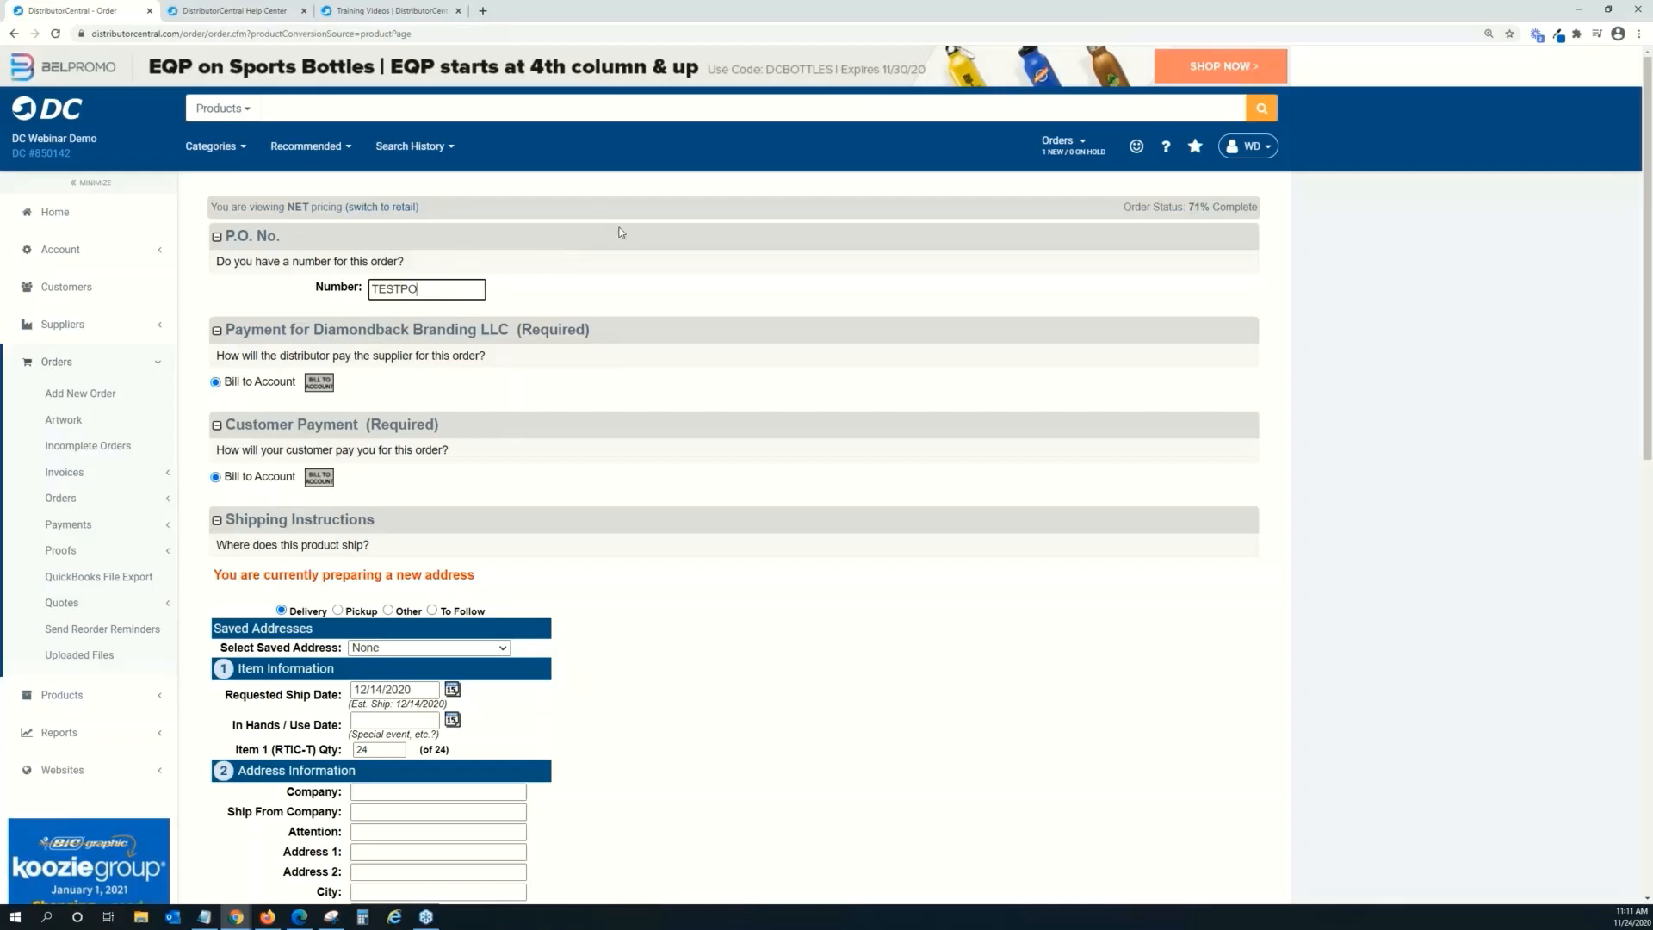
Review the supplier and customer payment methods and the shipping instructions form for the order.
scroll(557, 250, down, 1)
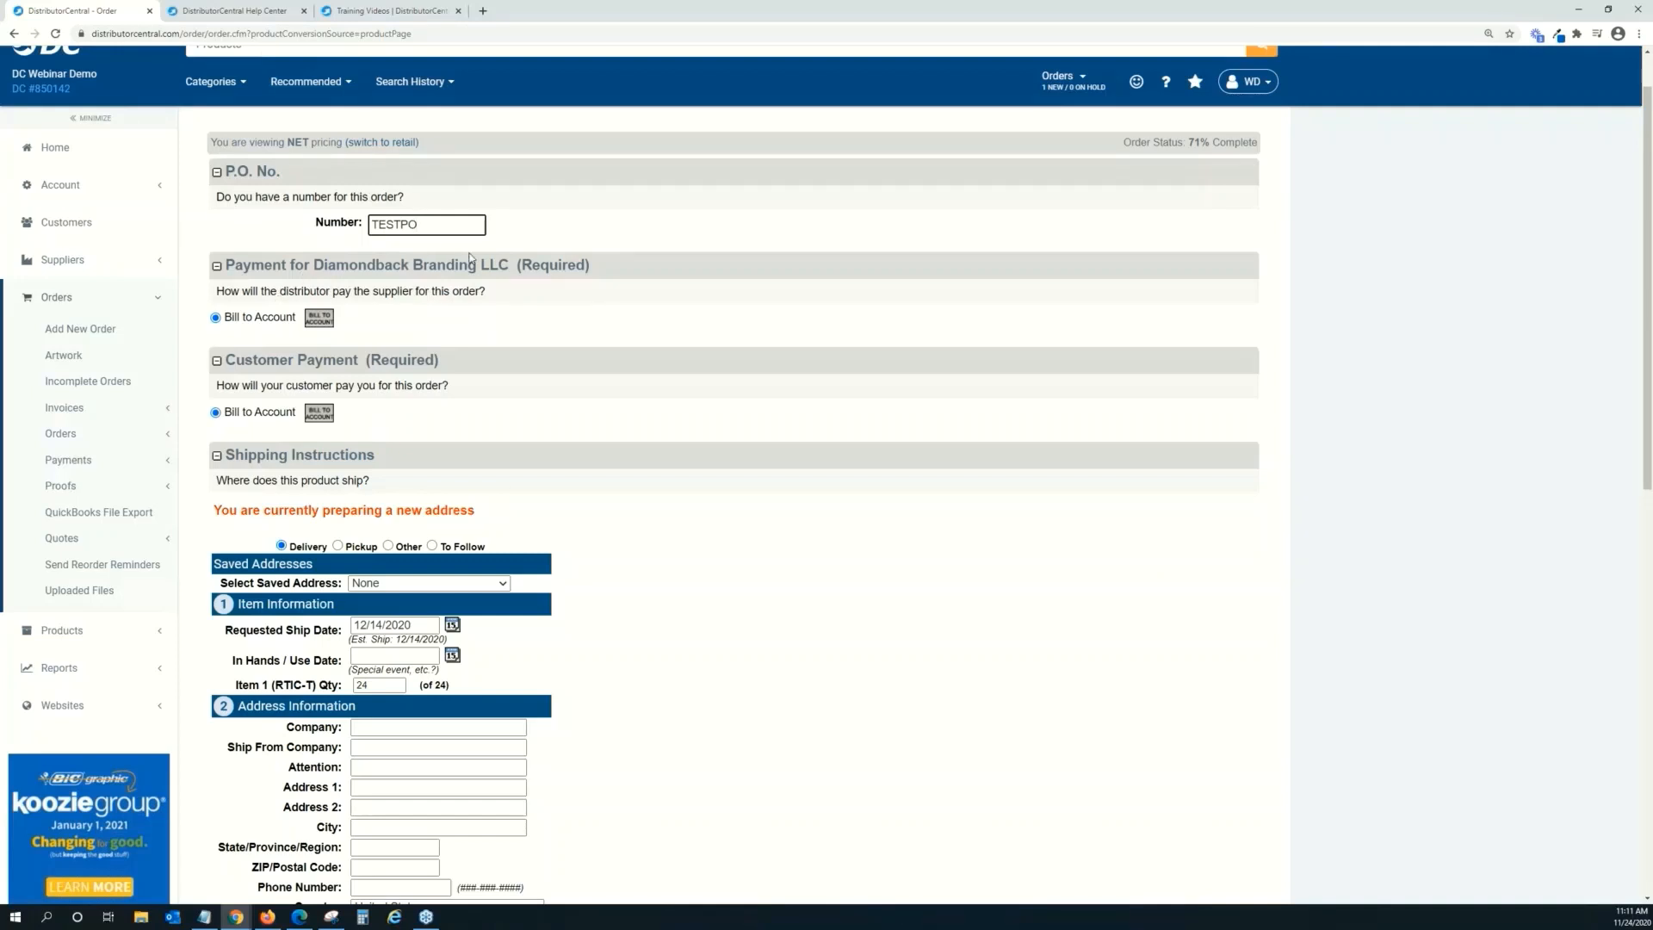
scroll(473, 256, down, 1)
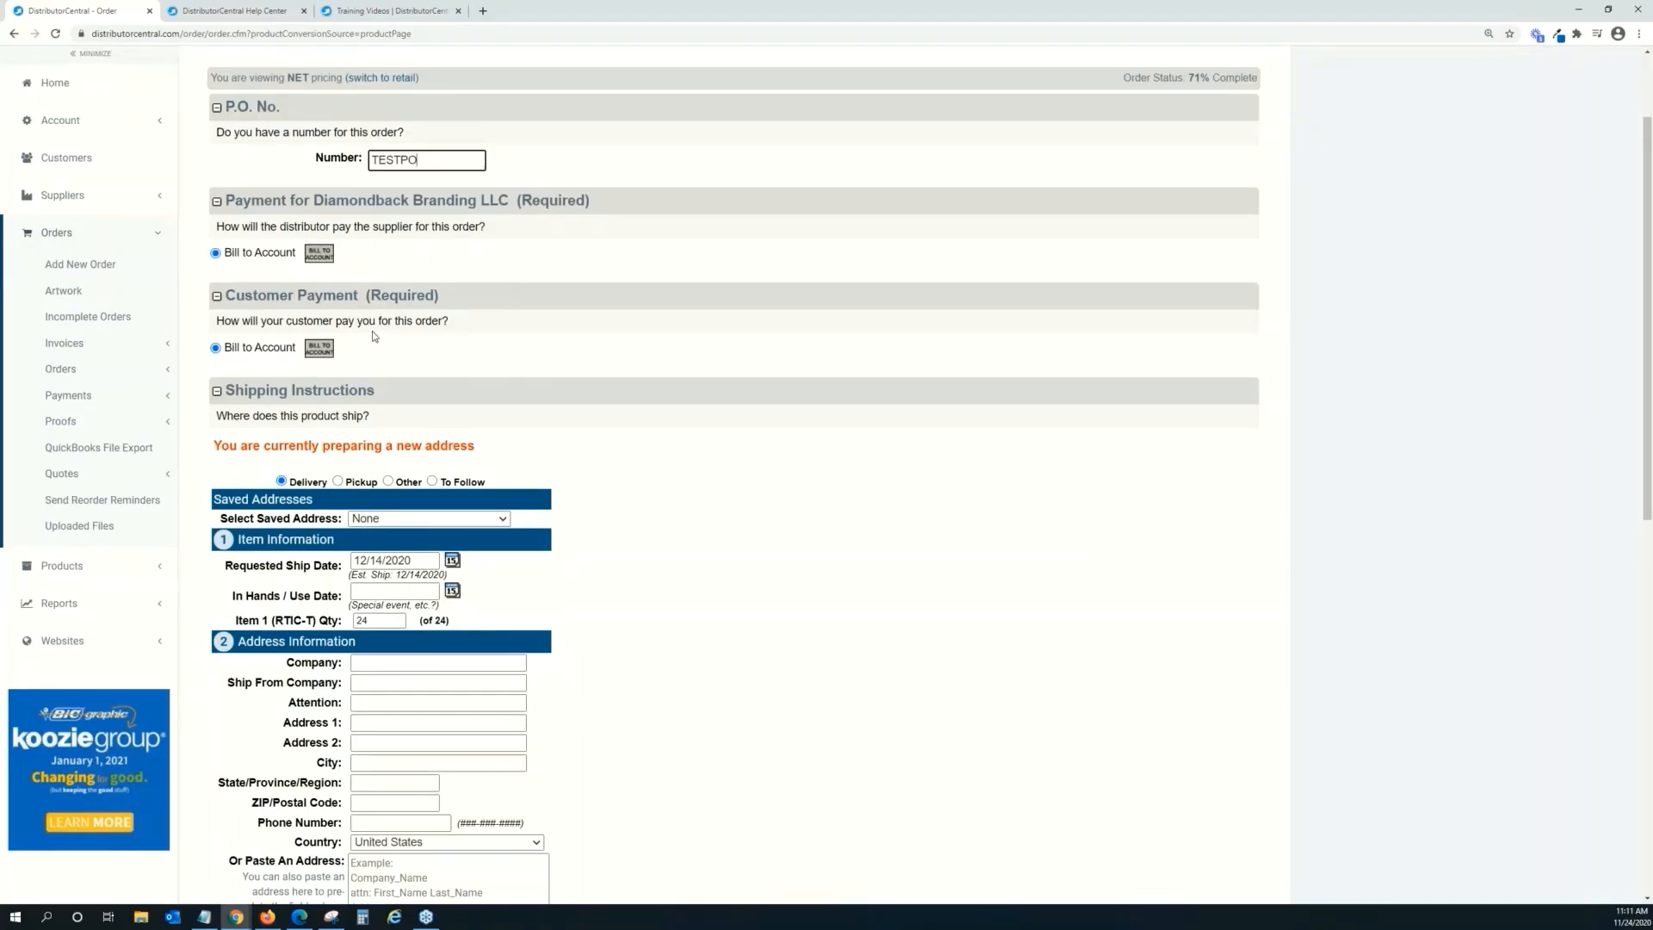
scroll(374, 327, down, 1)
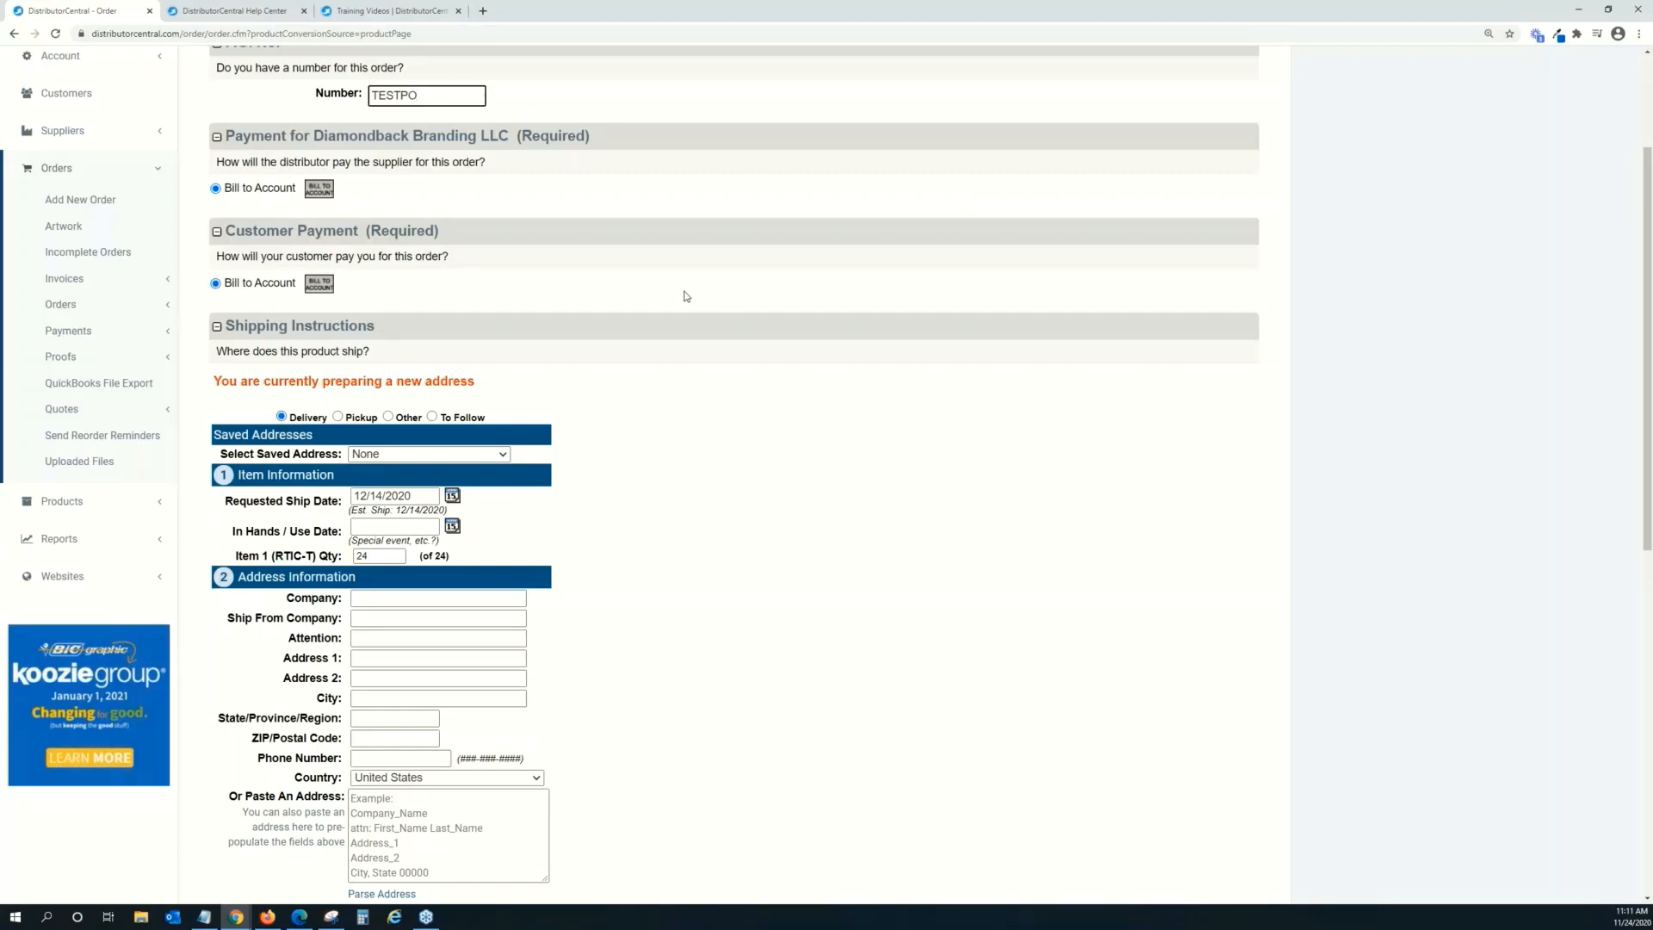
scroll(379, 271, down, 1)
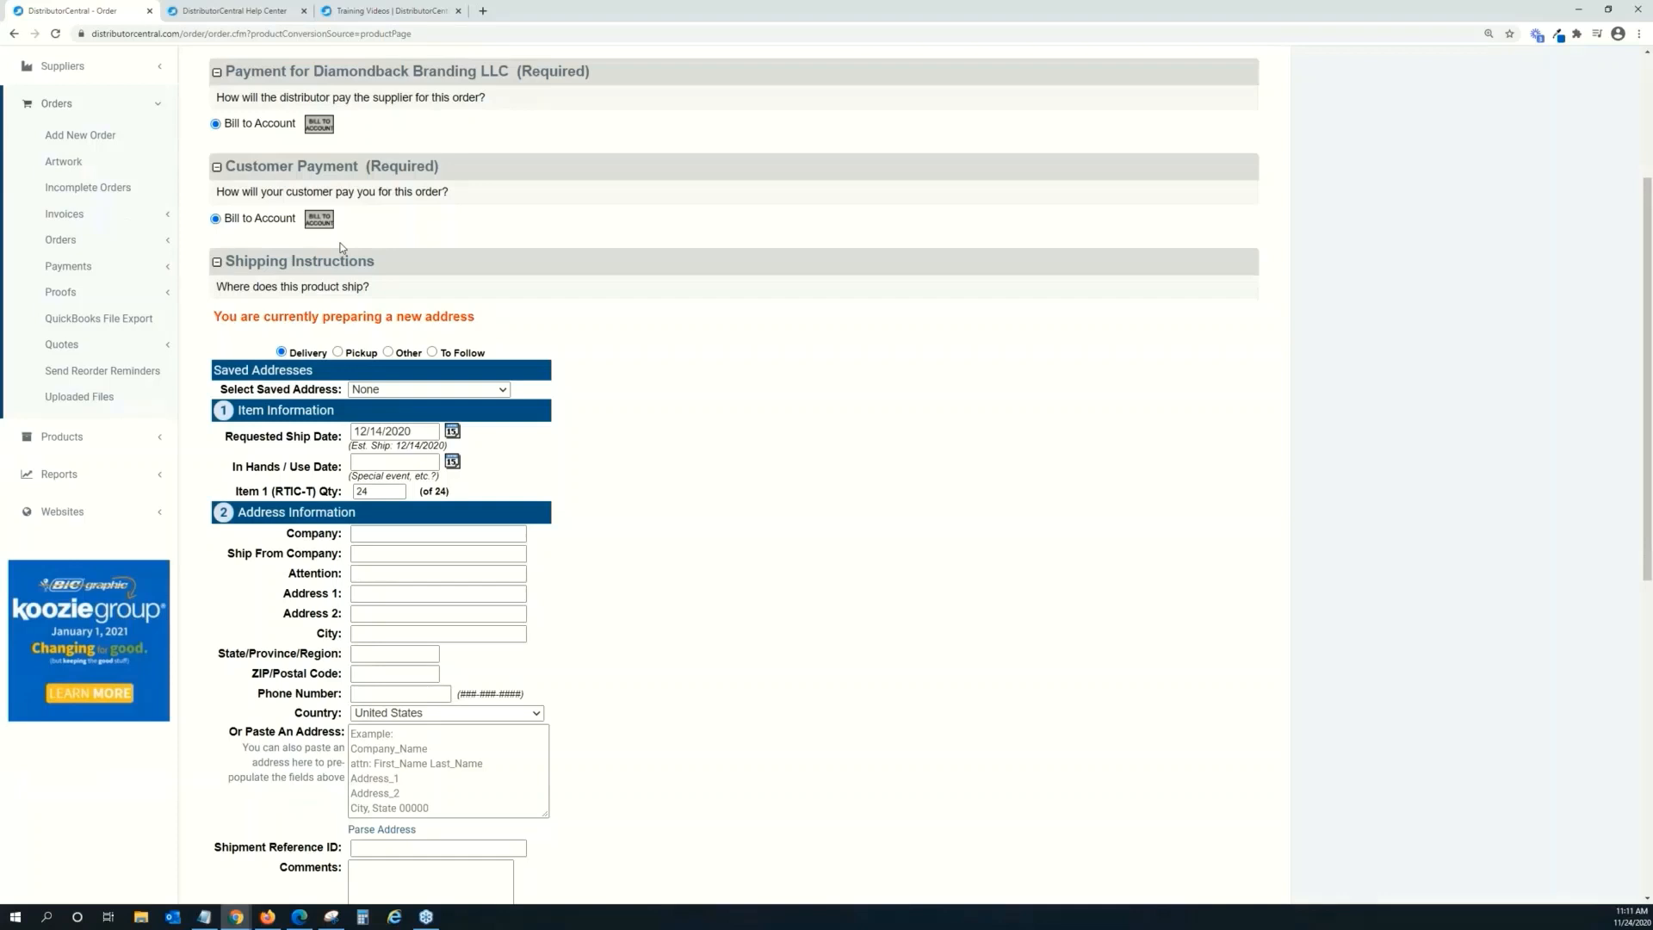
Review the saved address choices, item information and blank address fields in the order's shipping instructions.
scroll(426, 241, down, 3)
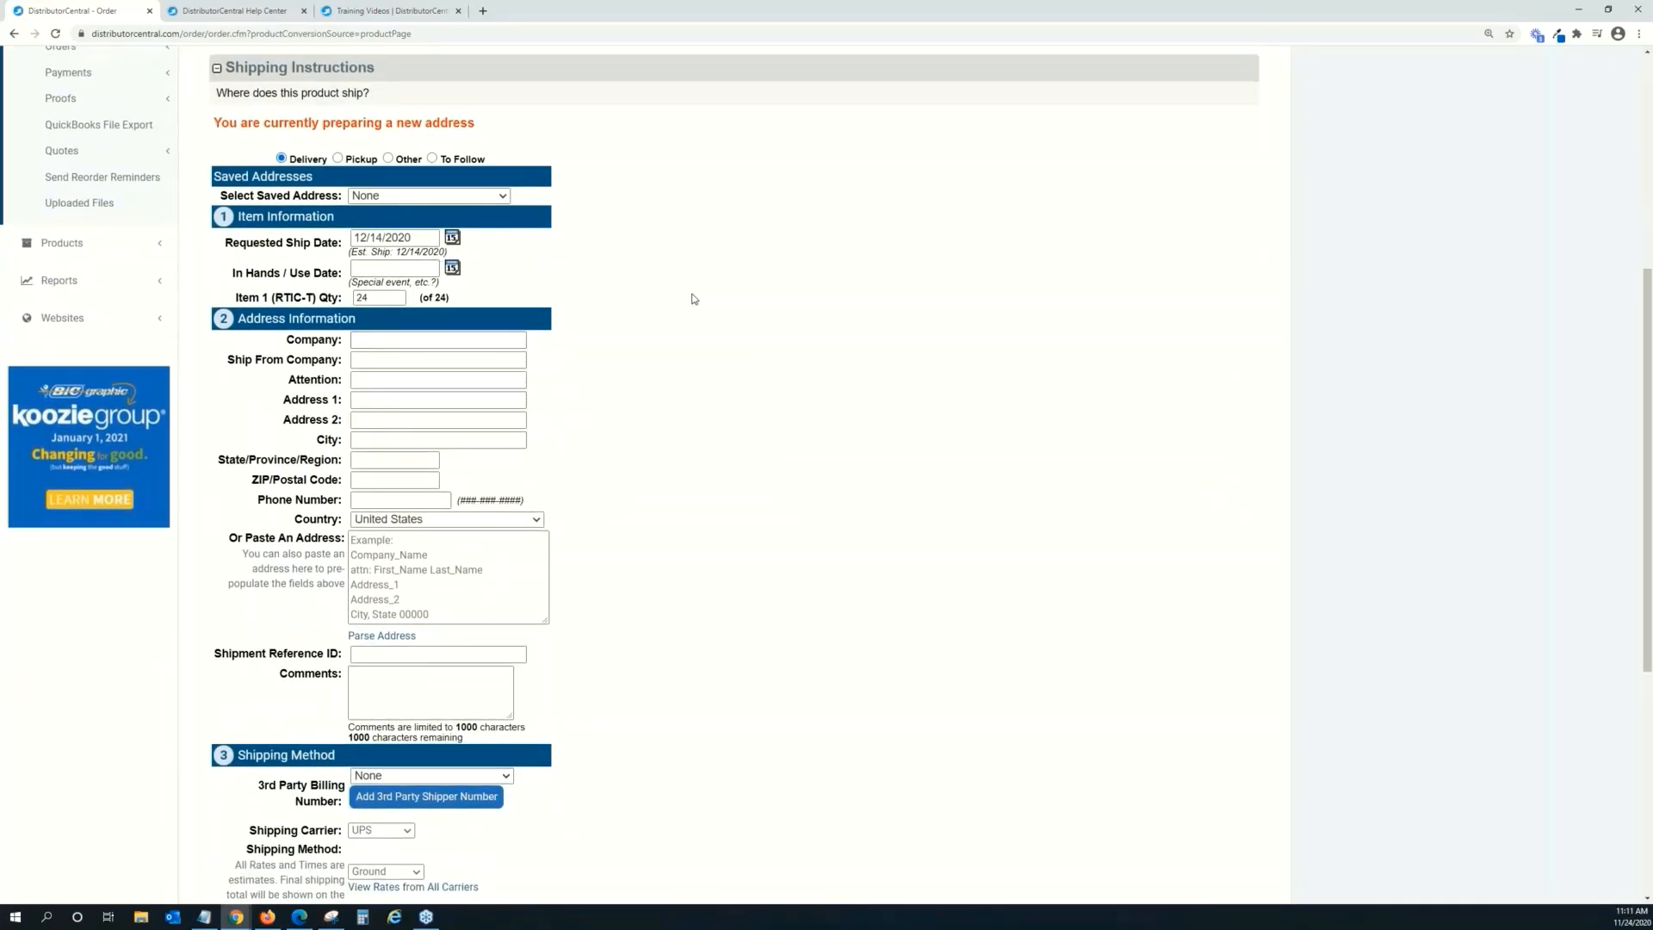
click(494, 197)
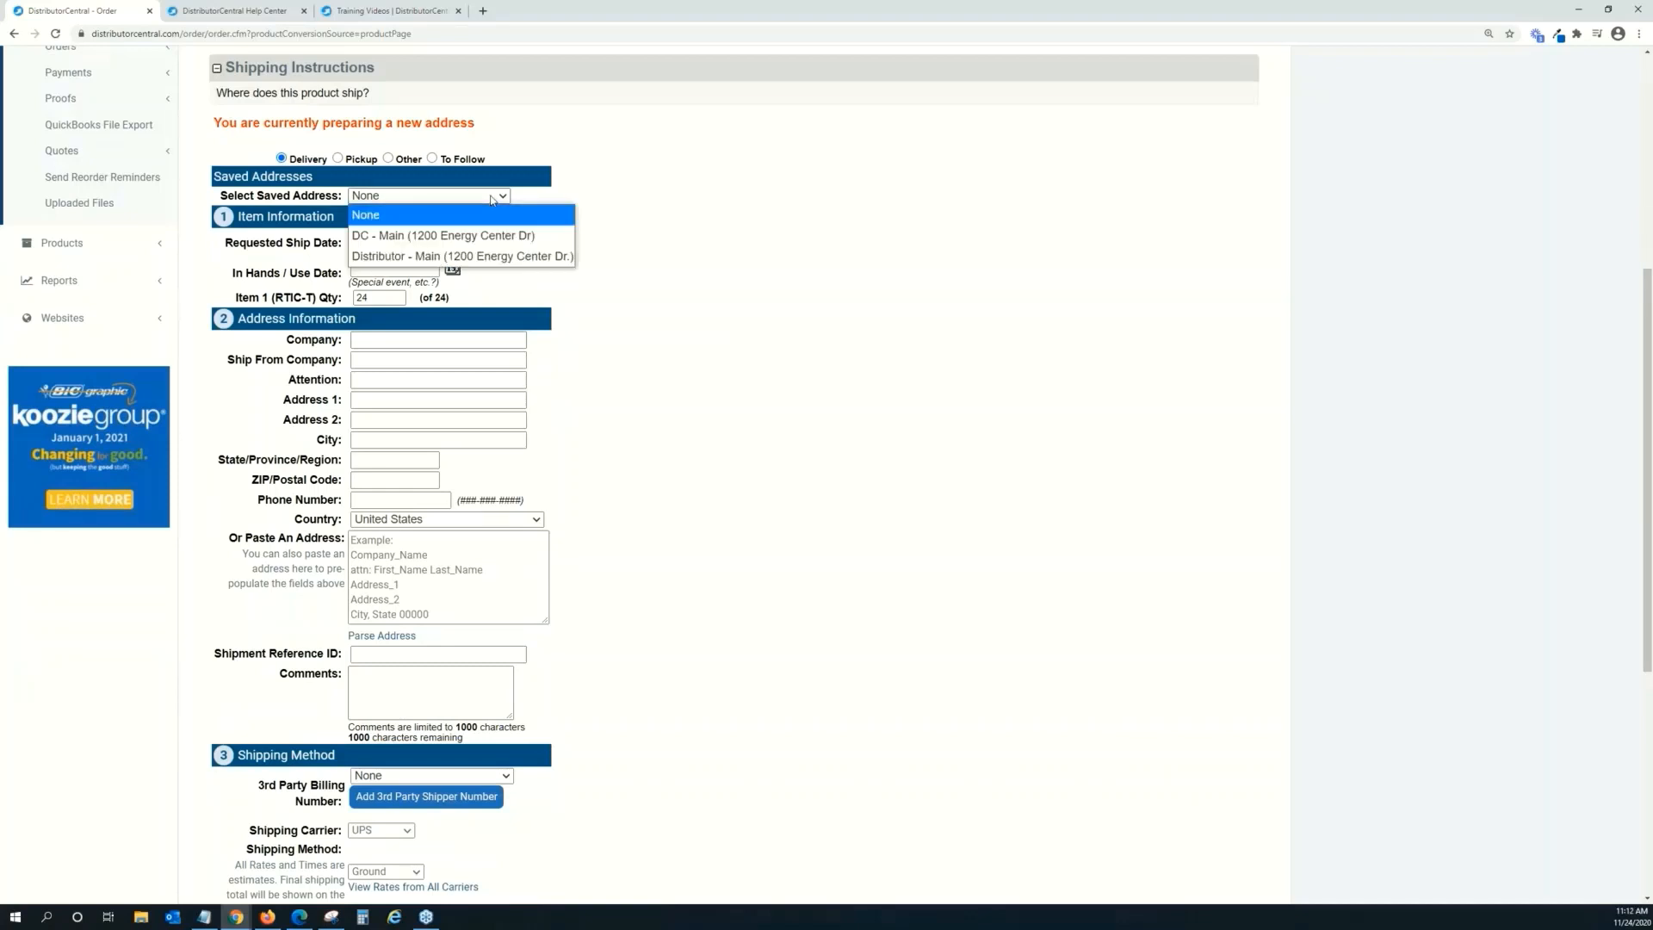
click(596, 190)
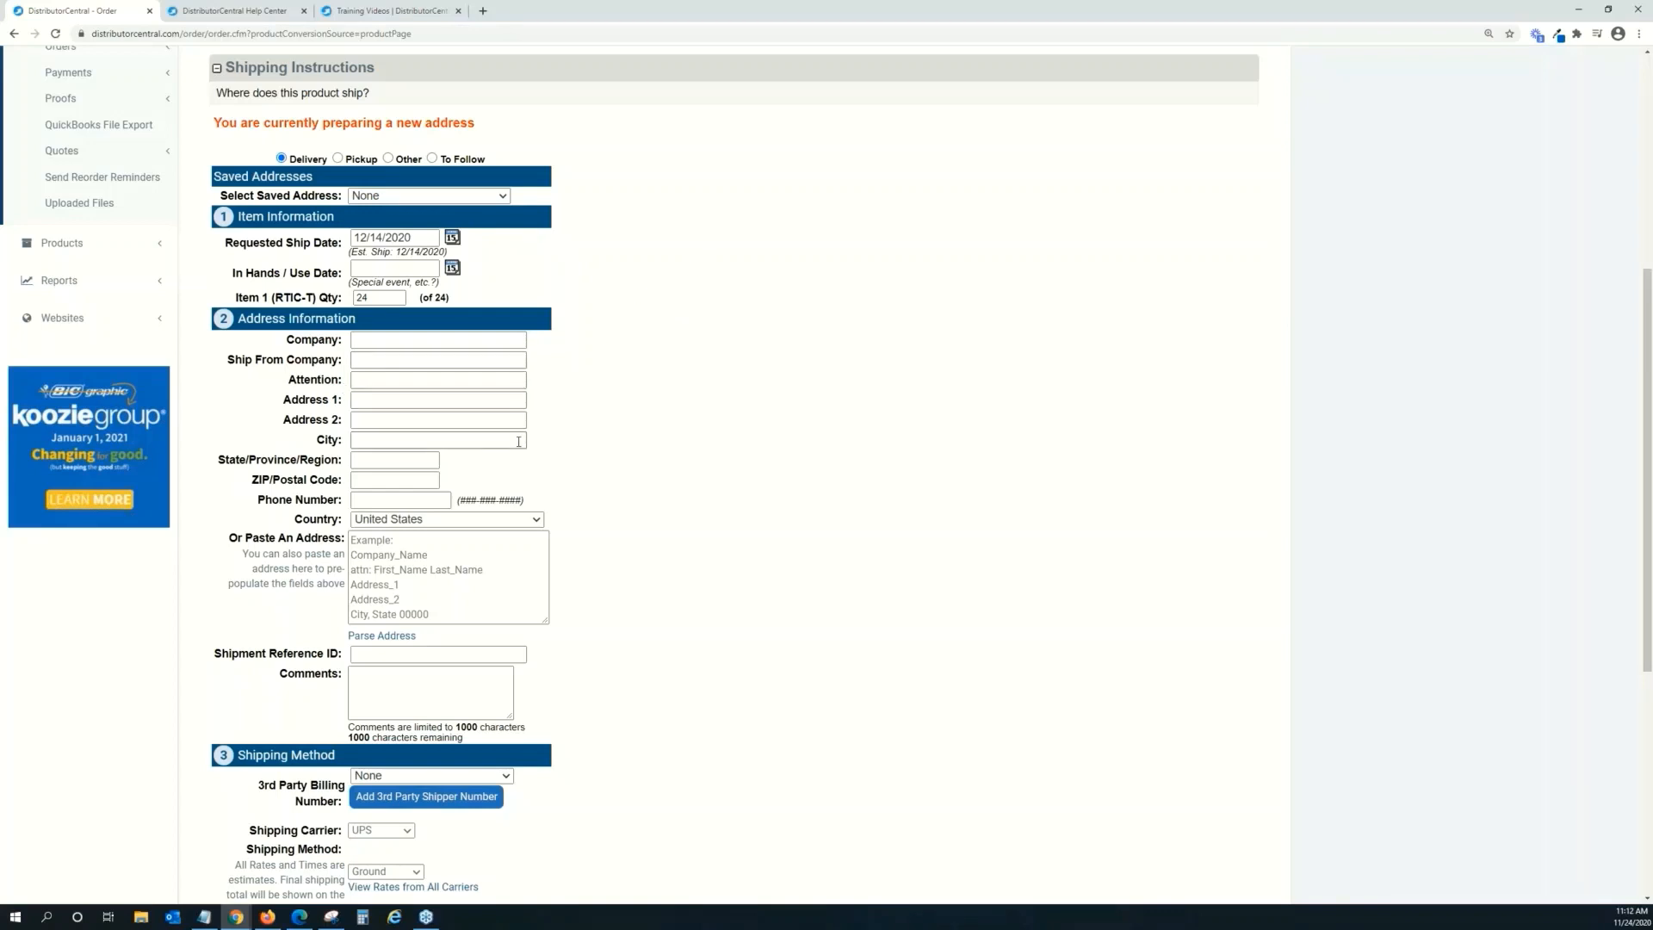
scroll(651, 280, down, 1)
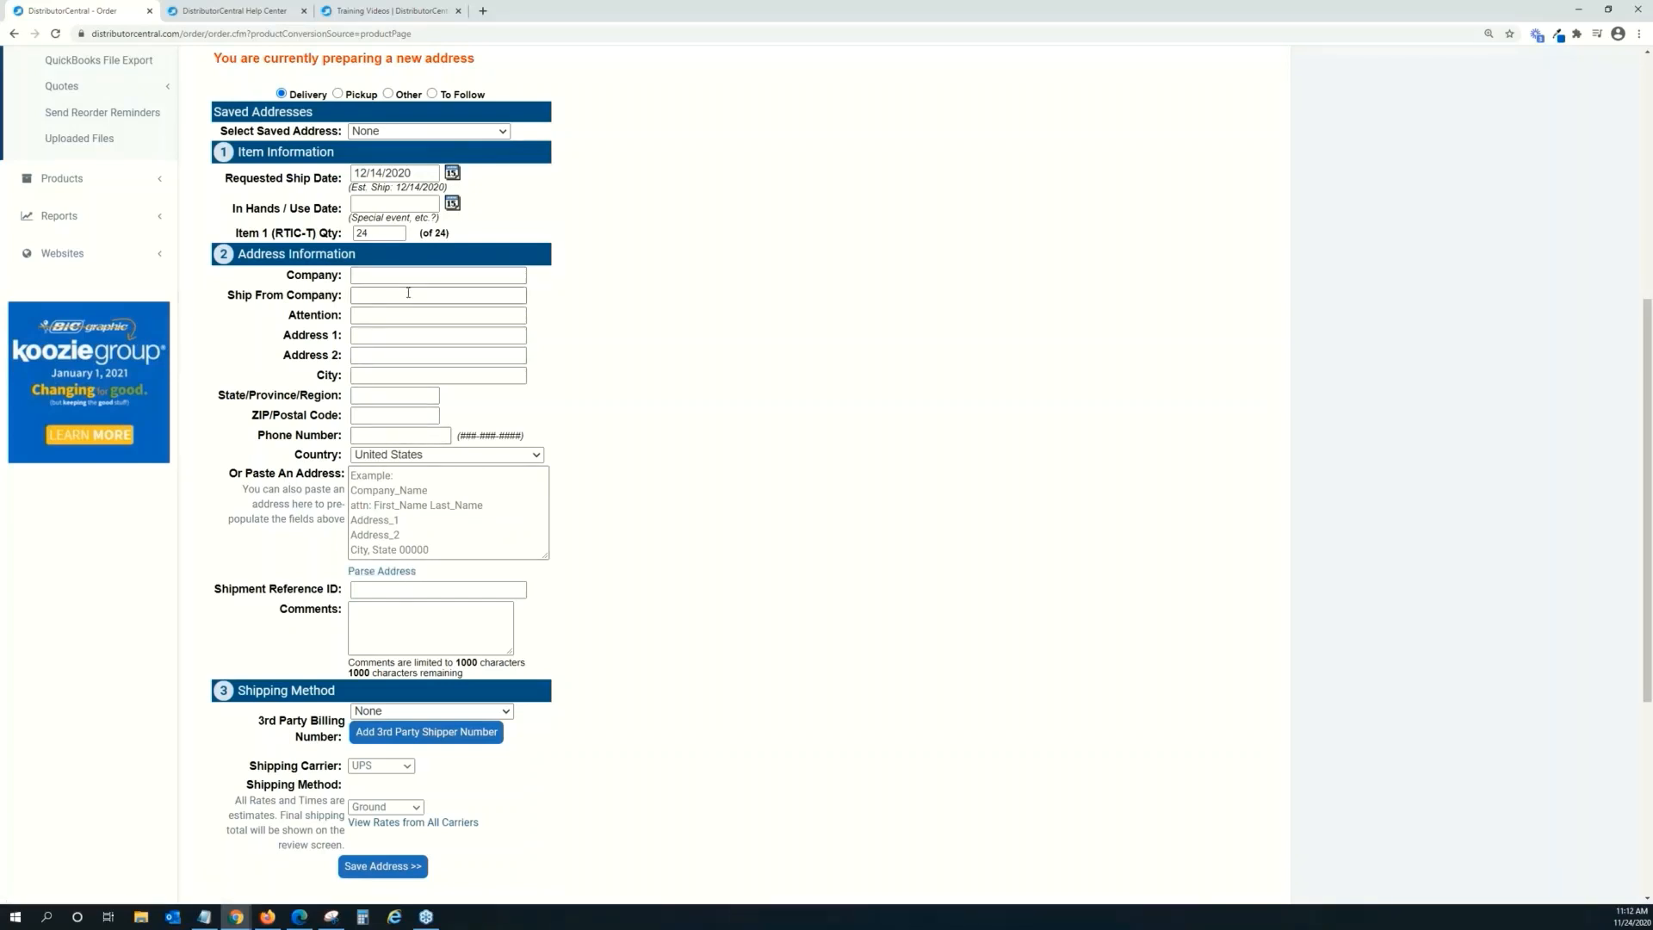
scroll(814, 366, up, 2)
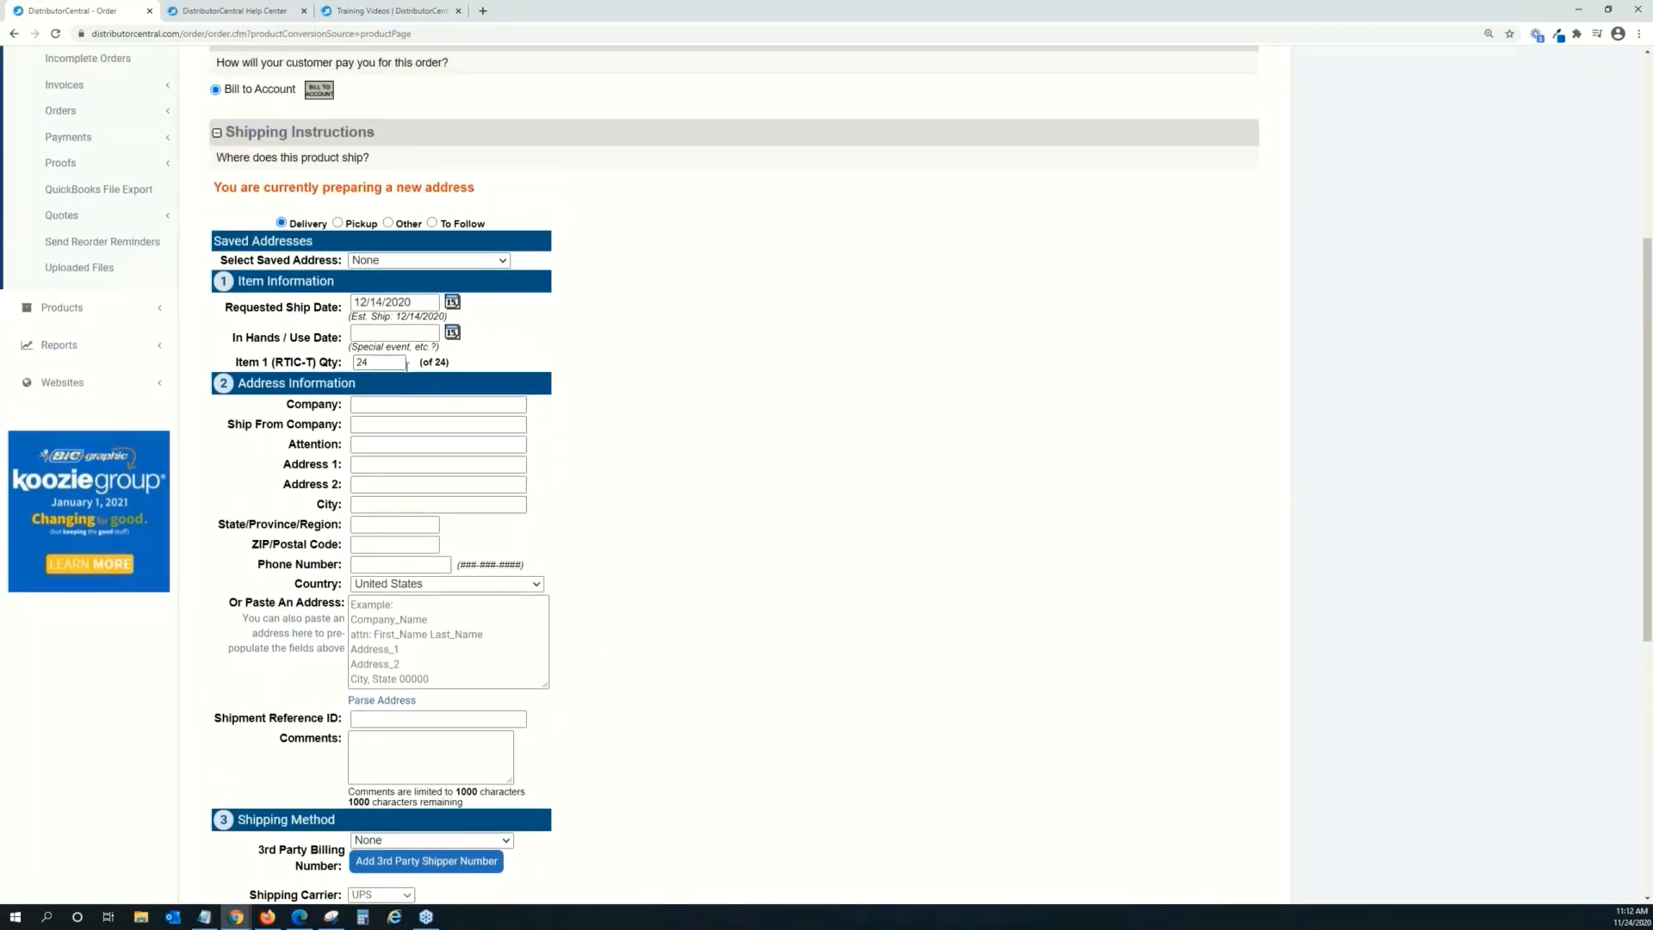
scroll(481, 496, down, 4)
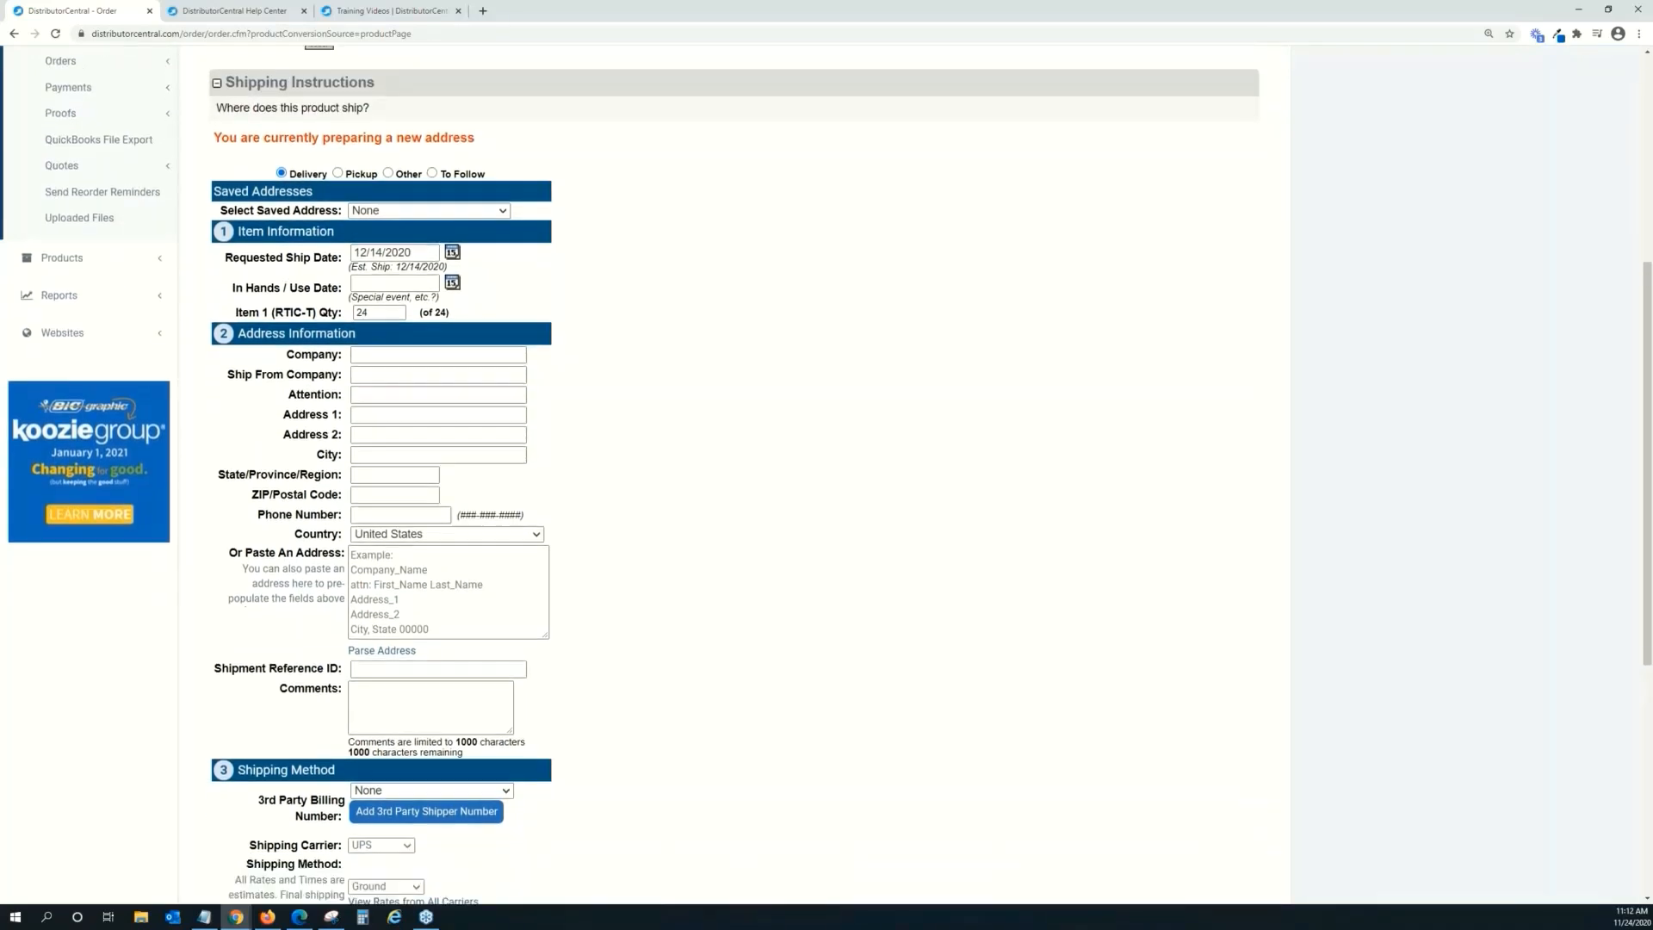
scroll(481, 496, up, 3)
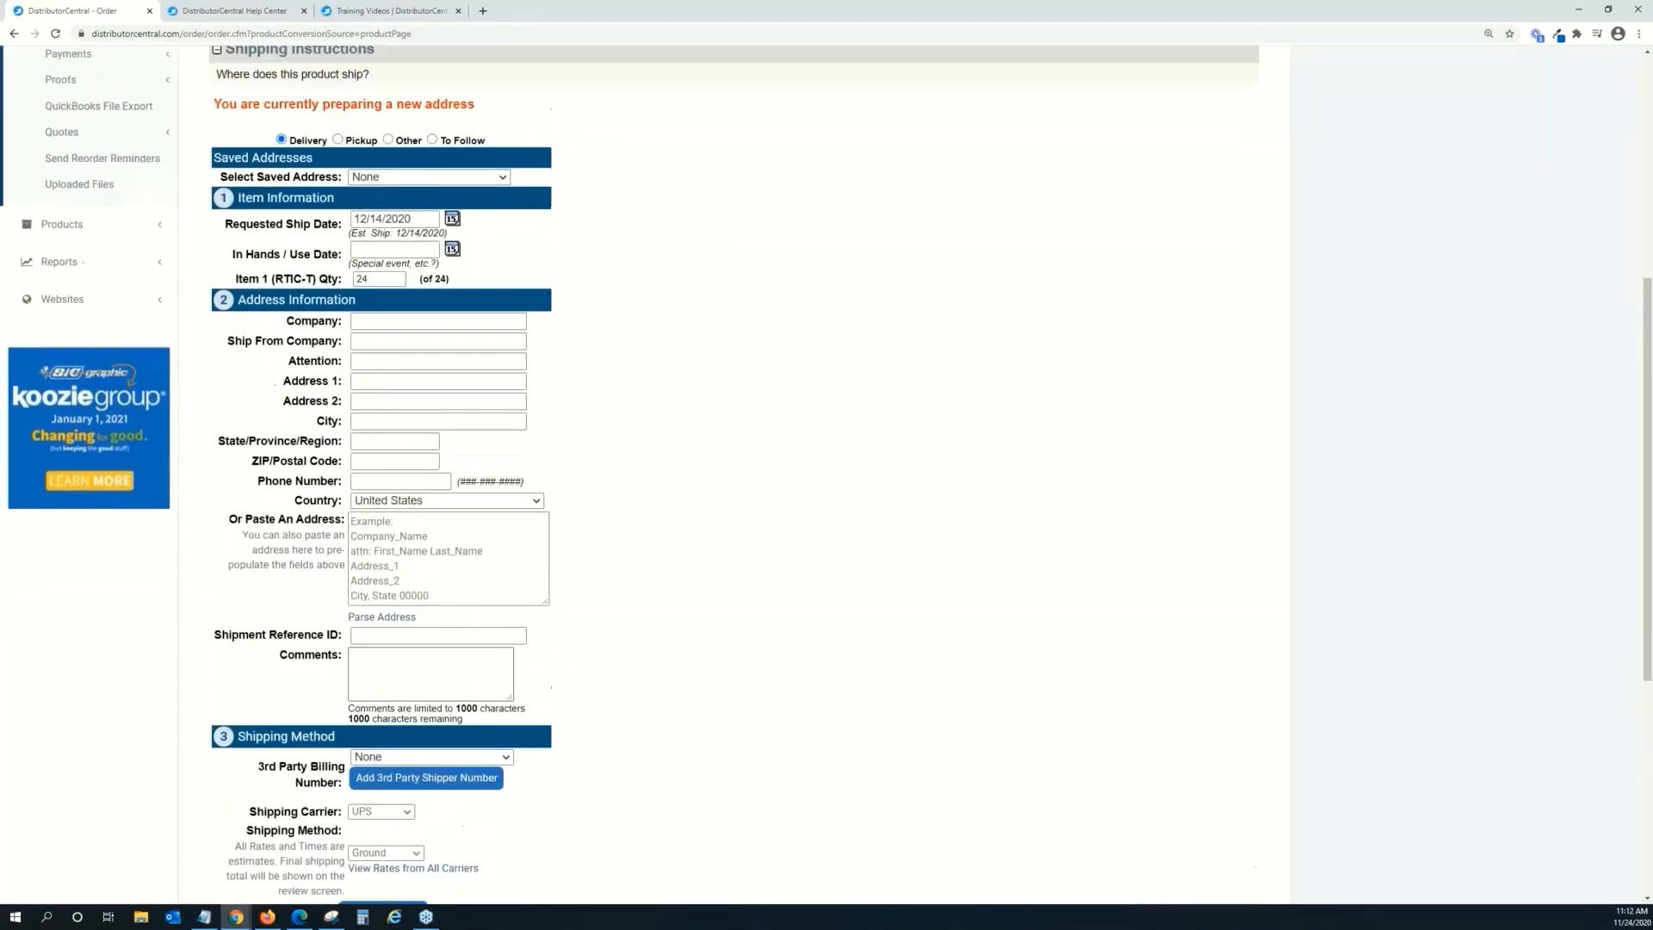
Enter DC as the shipping company and fill in the remaining address fields from the first autofill suggestion.
click(409, 339)
text(z)
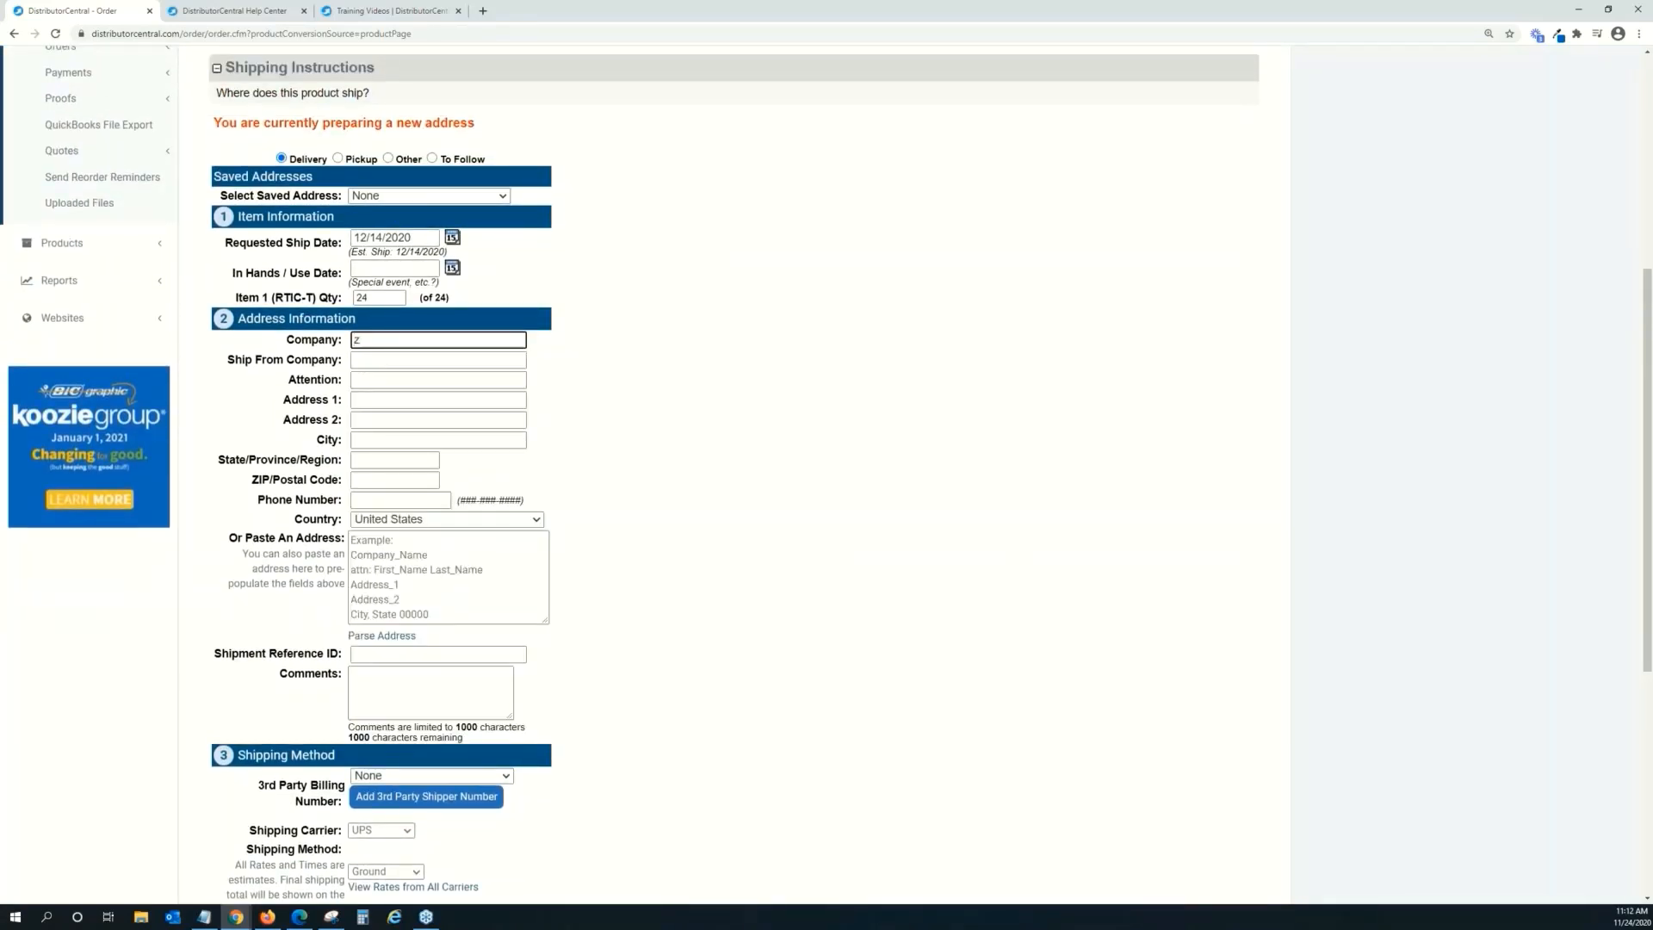
text(DC)
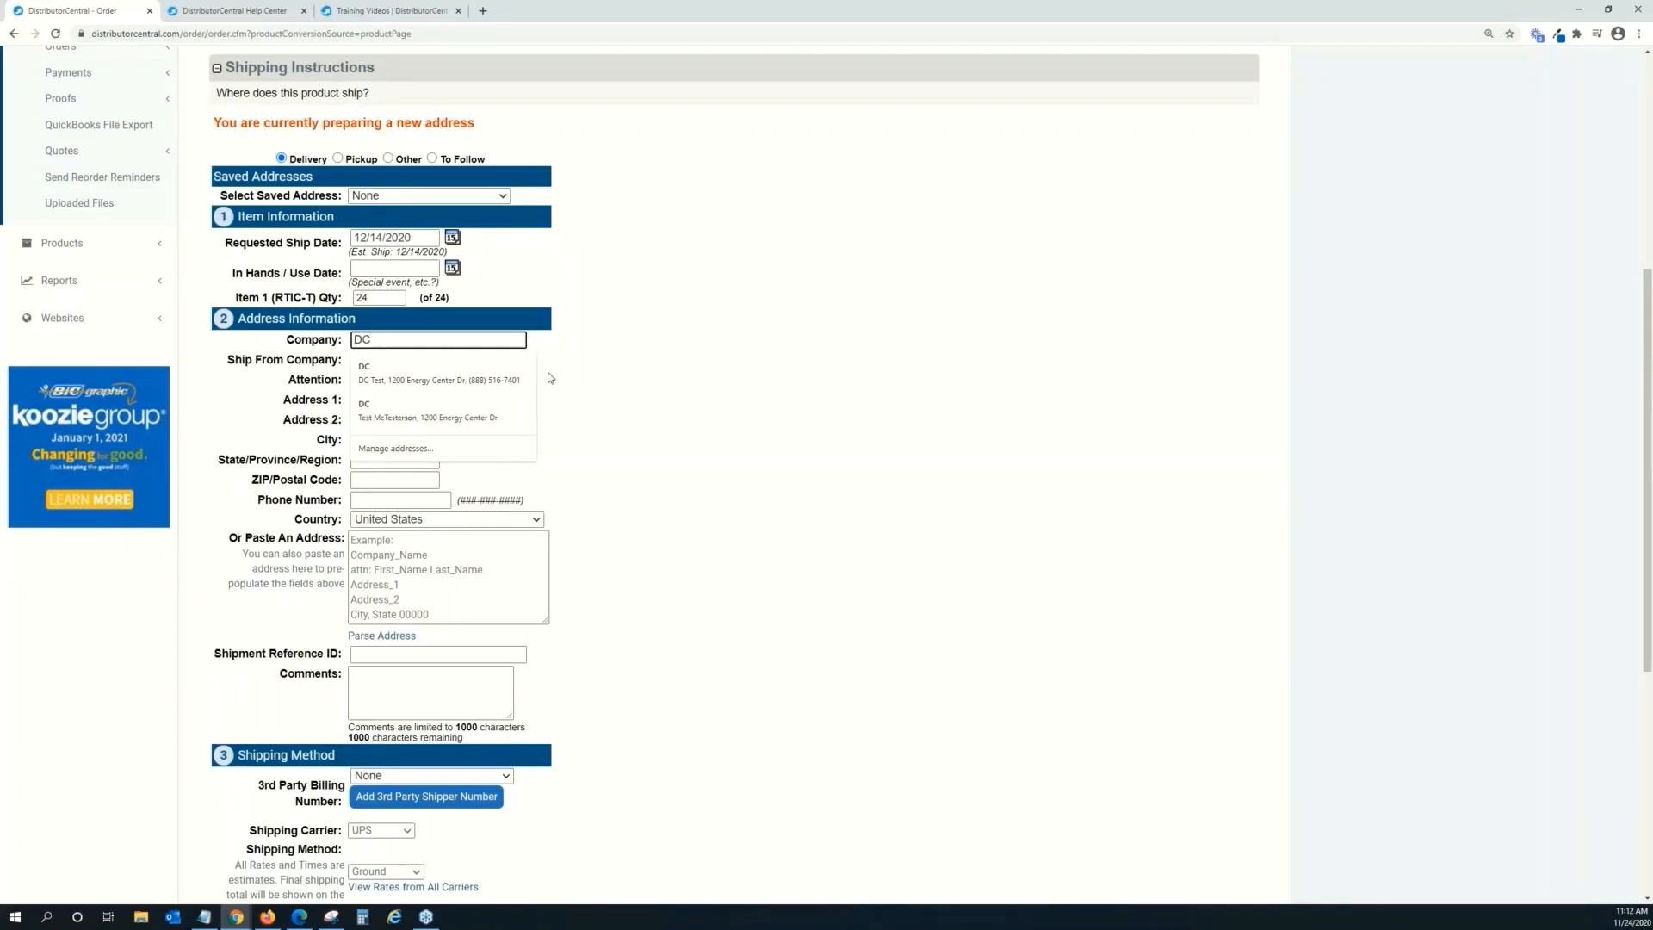
key(Down)
key(Return)
scroll(675, 367, down, 4)
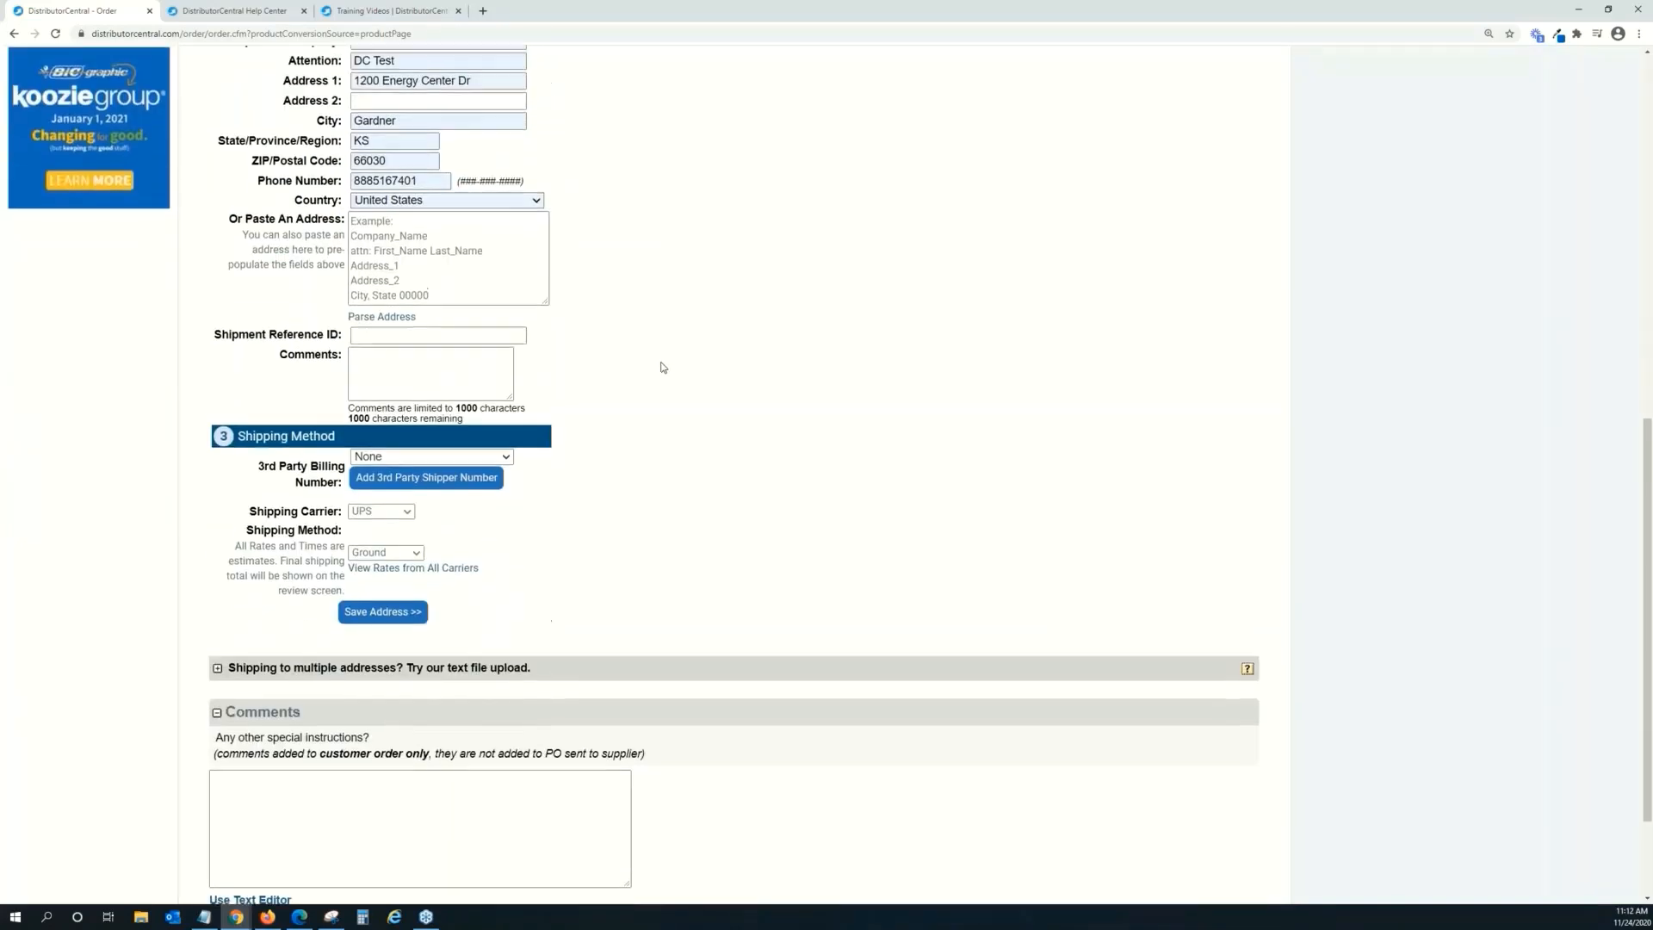
scroll(664, 366, up, 2)
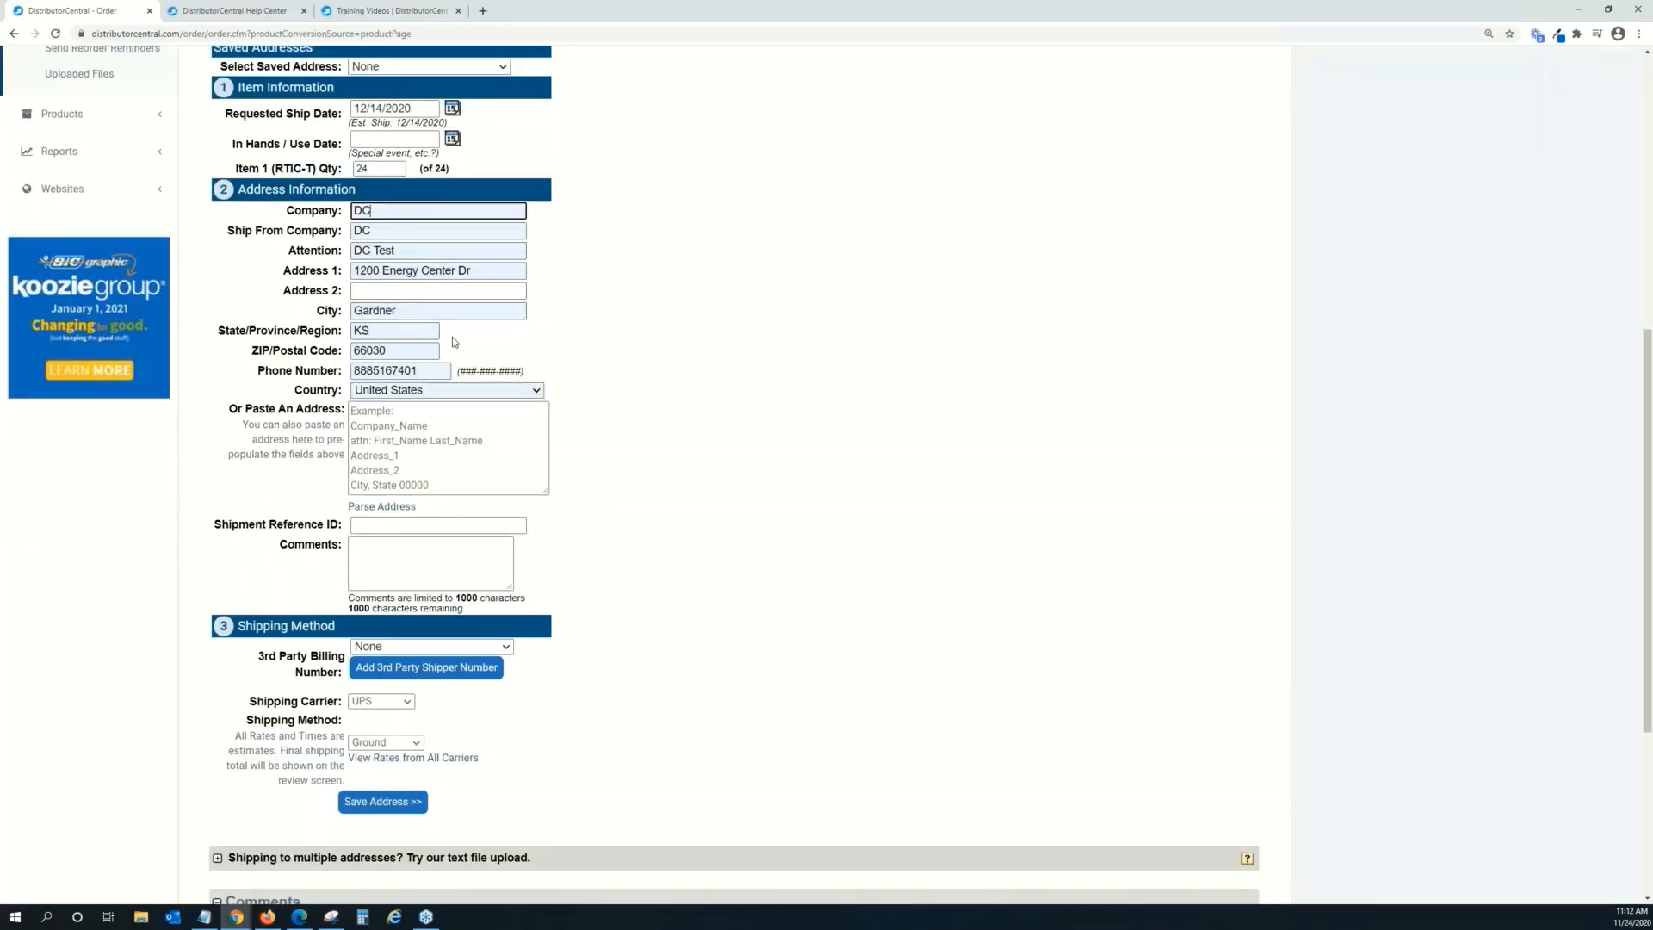
scroll(455, 342, down, 2)
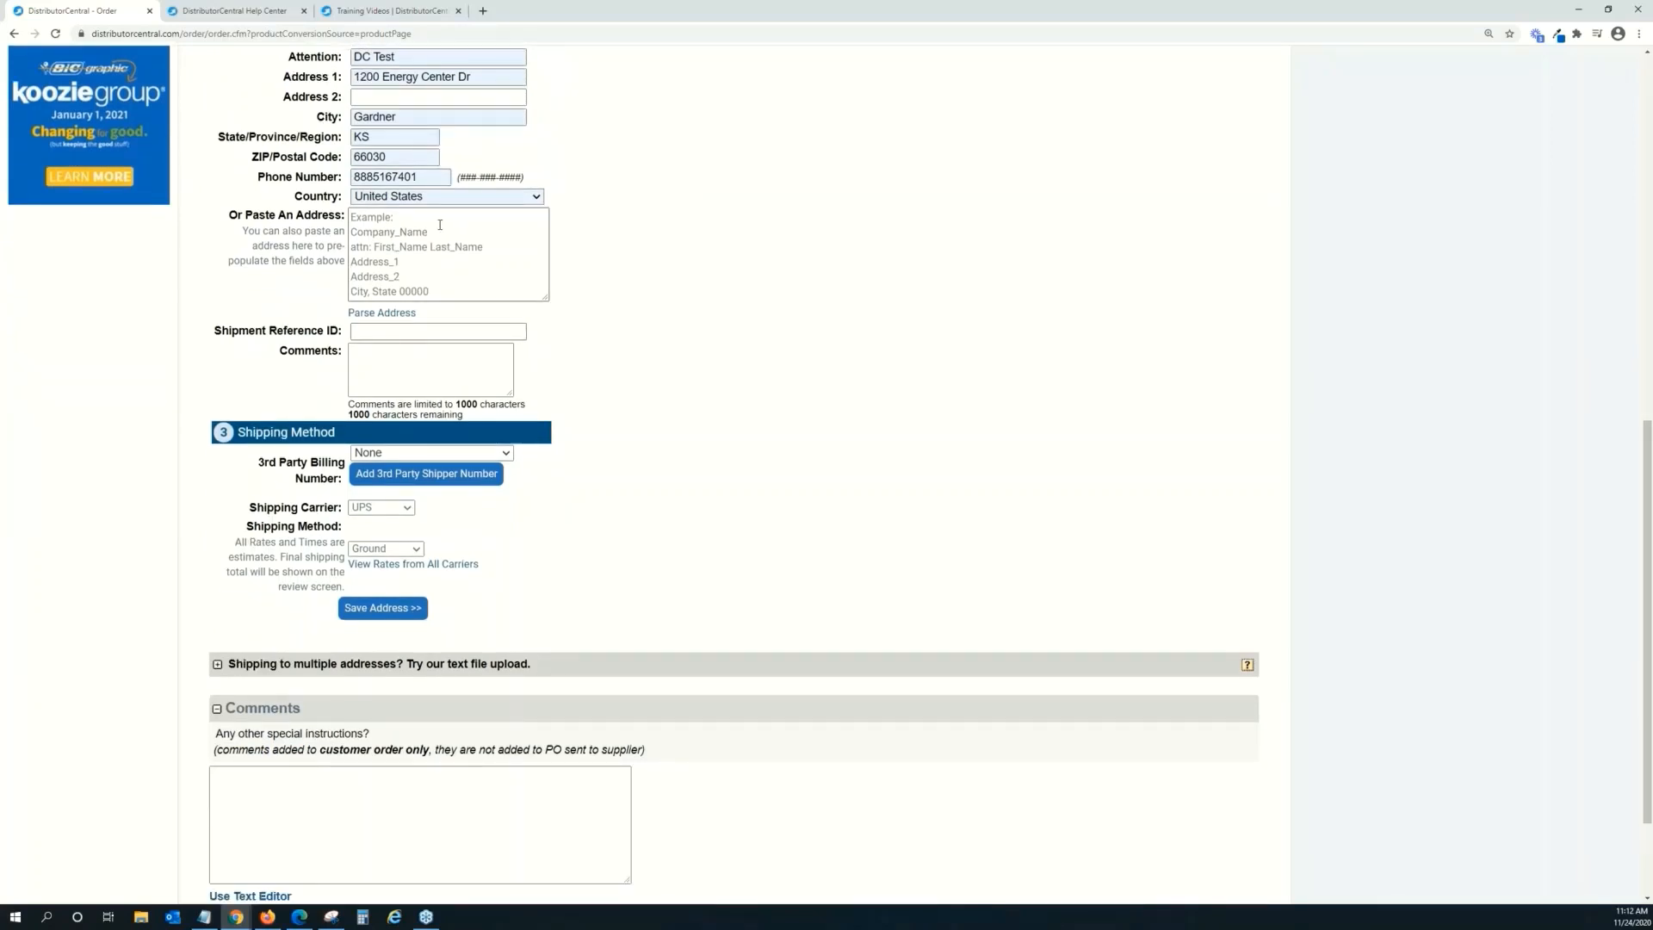
Check the shipping carrier and method choices, keep UPS Ground, and continue to the order review without adding comments.
scroll(440, 225, down, 2)
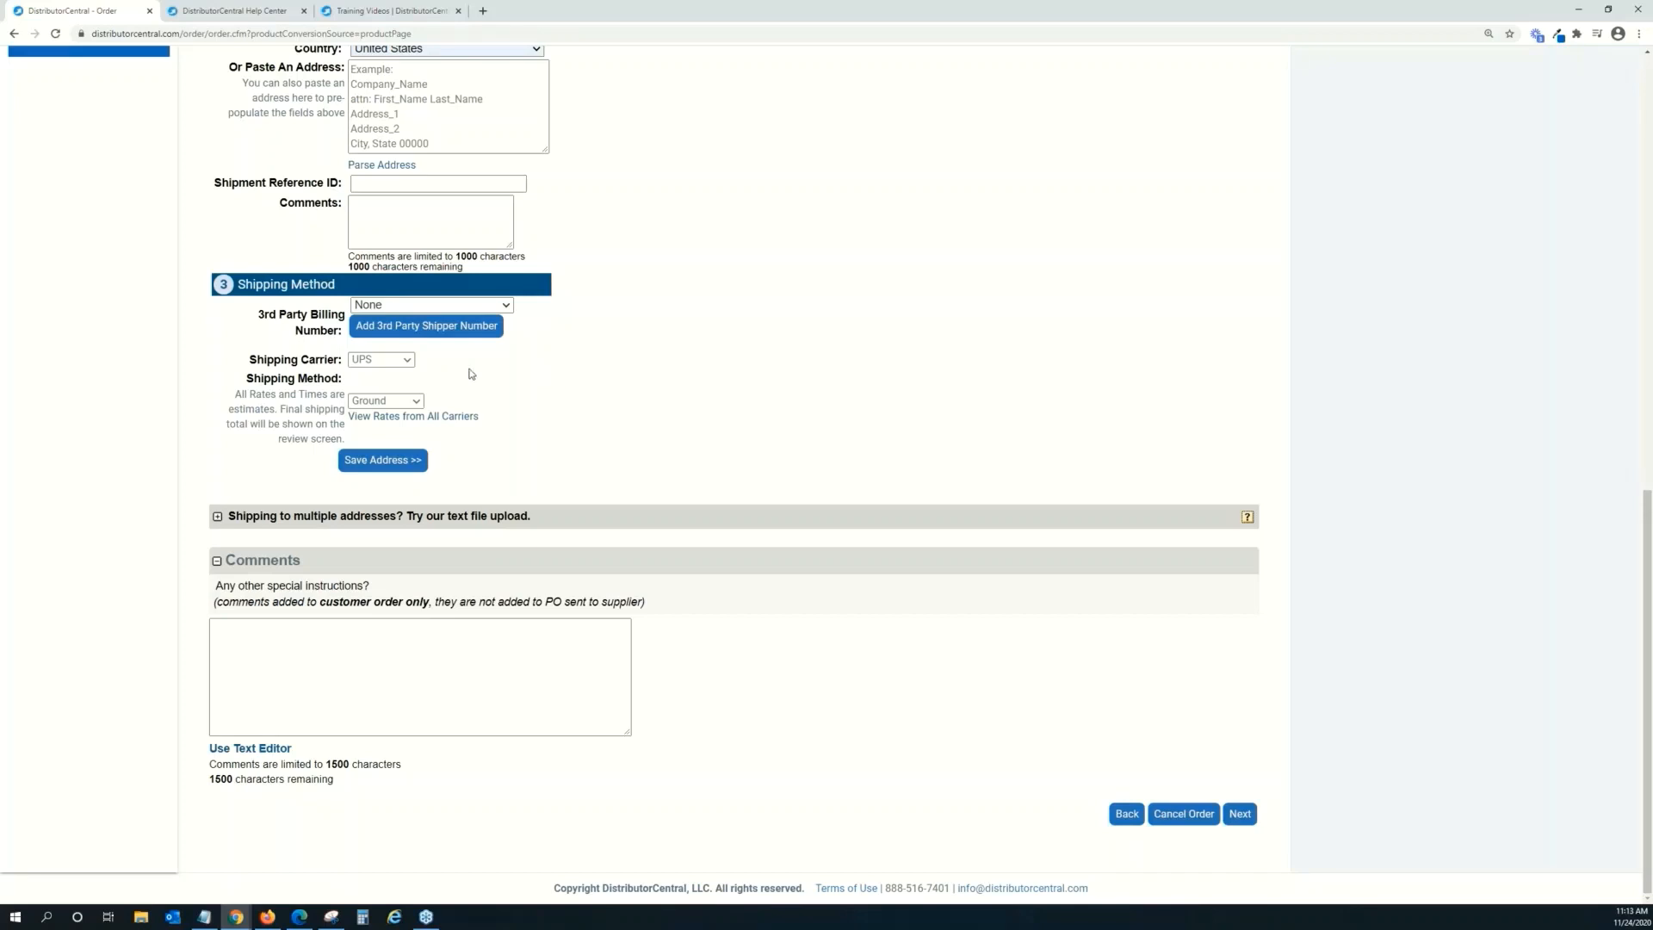
click(385, 365)
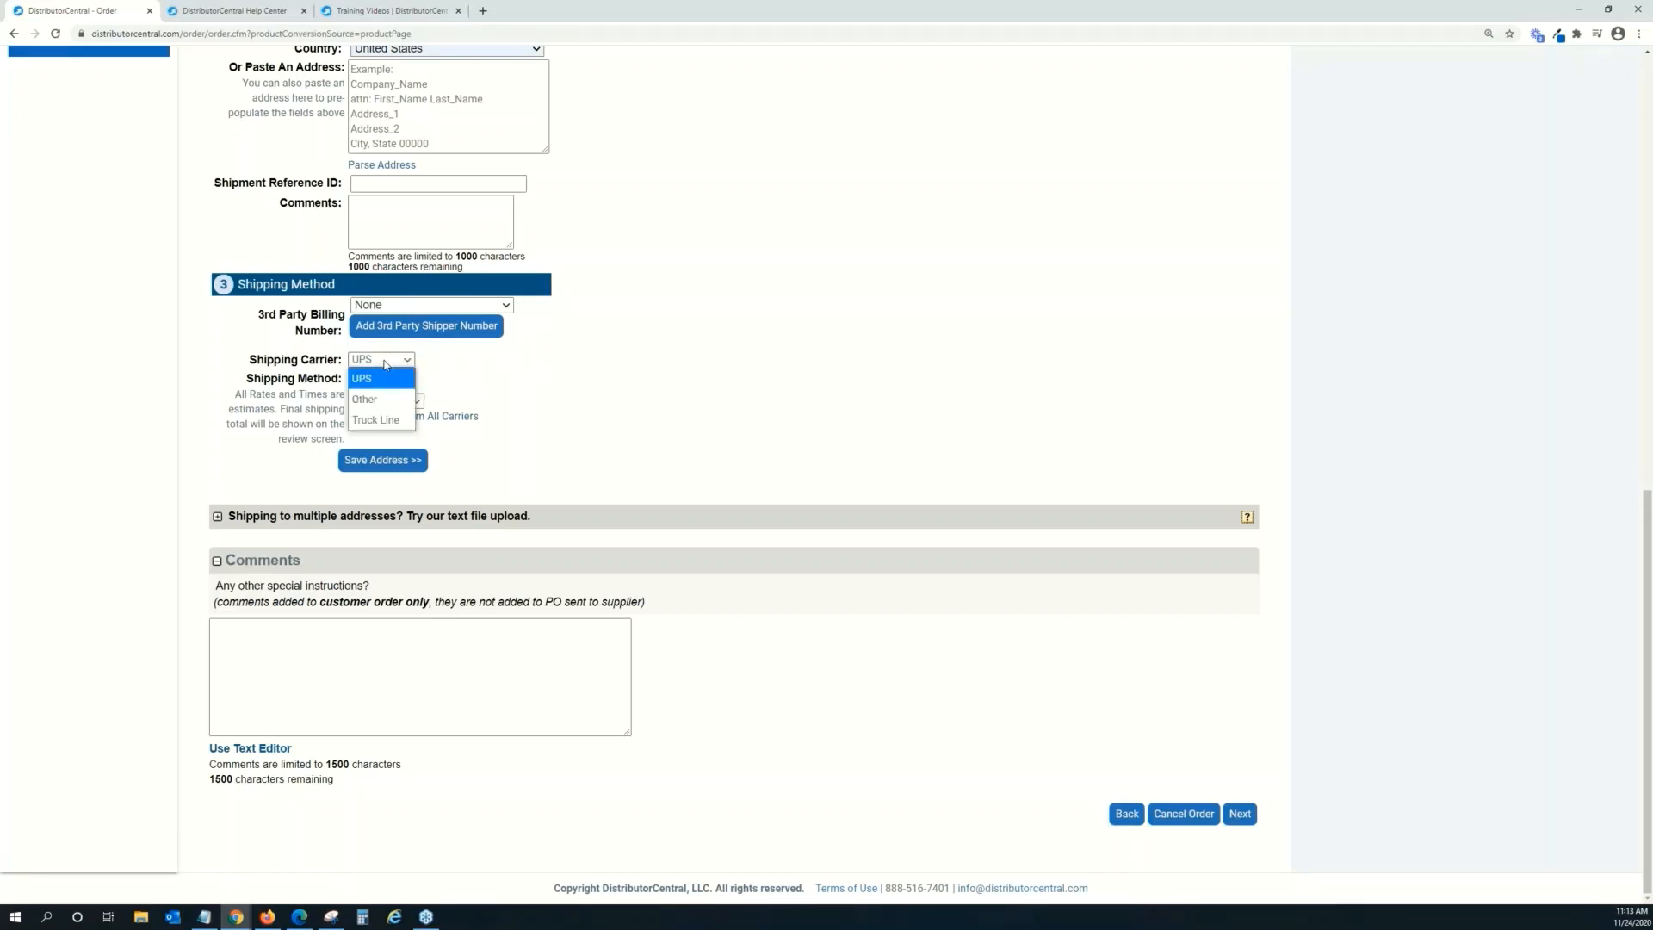
click(523, 362)
click(419, 399)
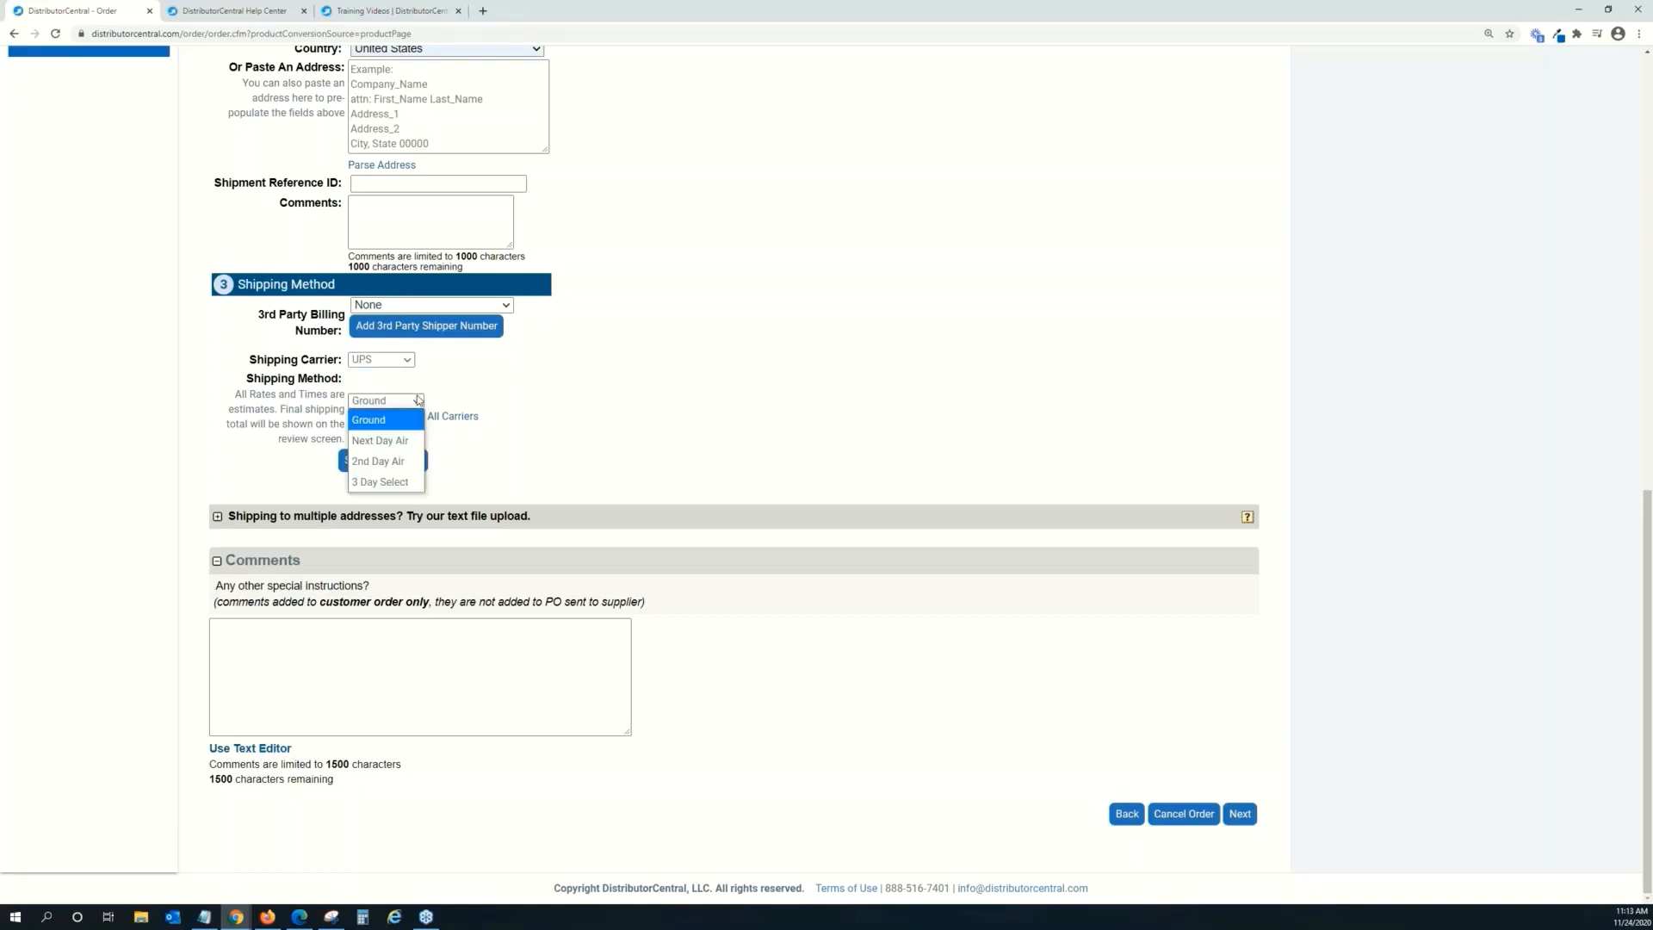
click(506, 395)
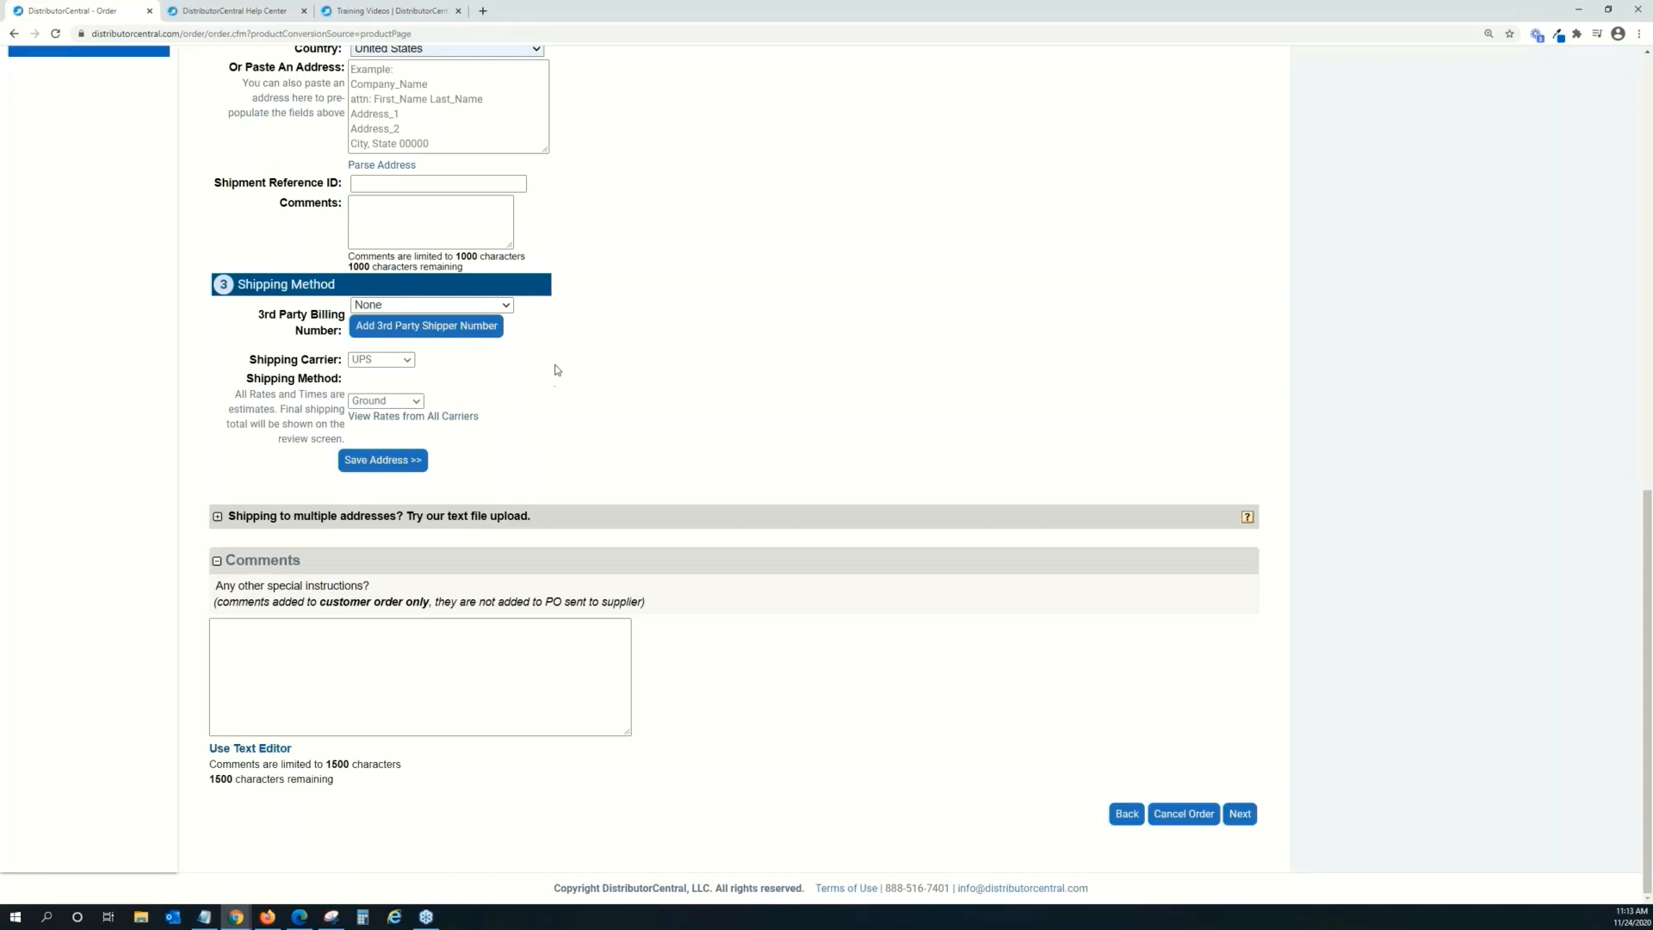
click(419, 670)
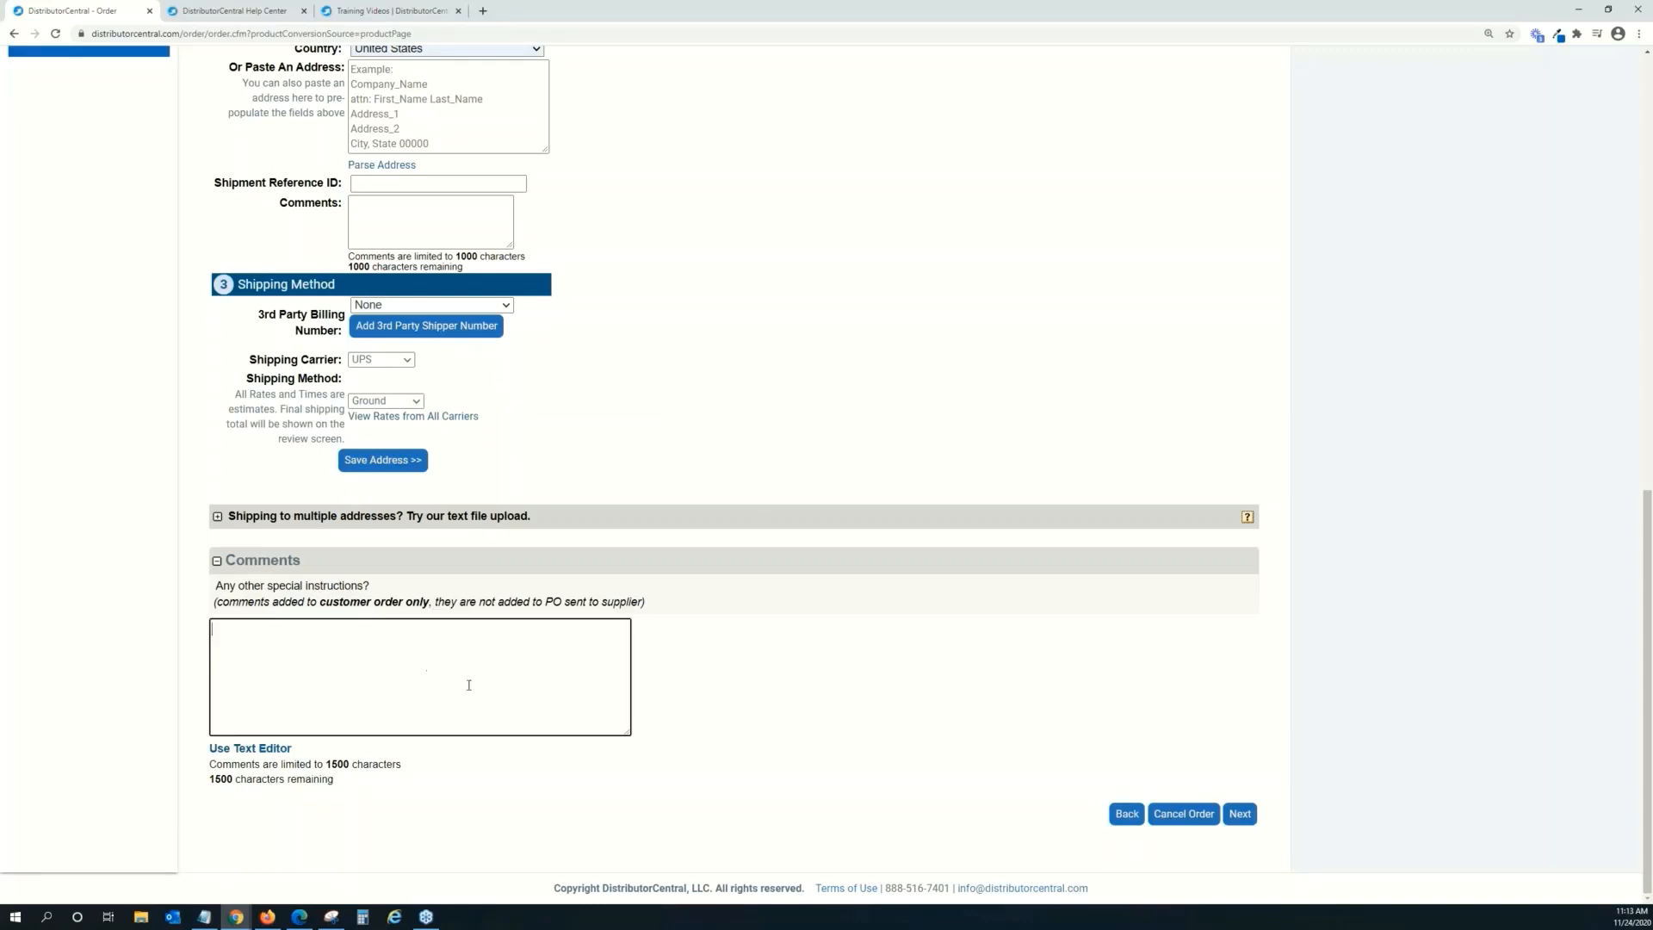
click(1245, 818)
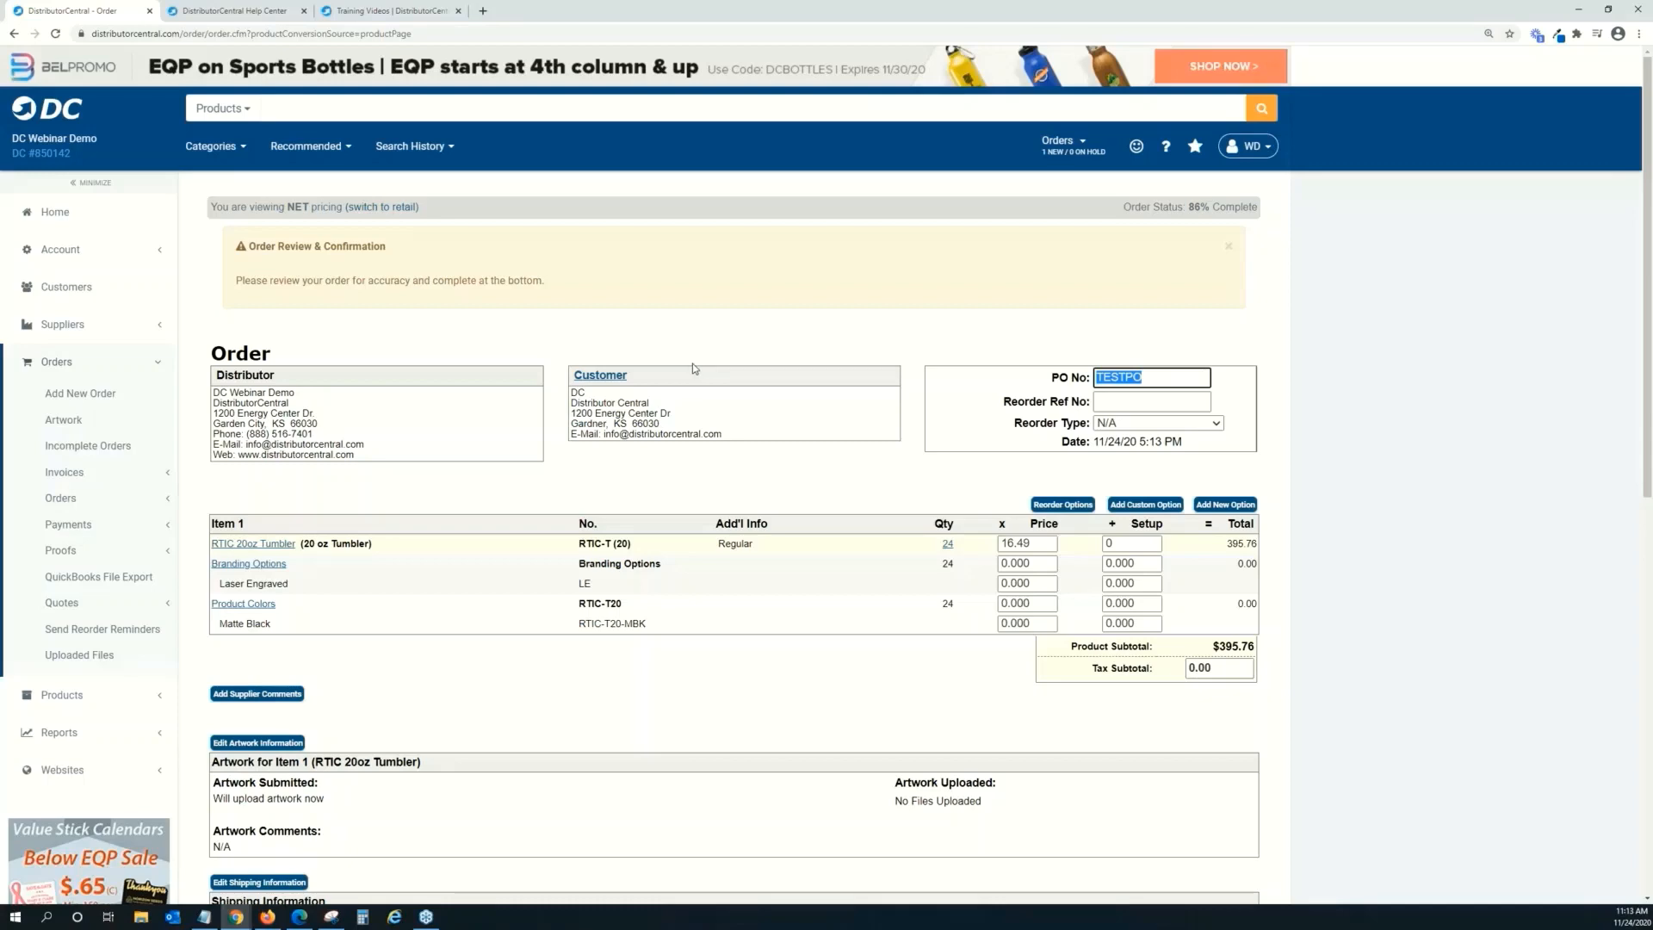
Review the order details and create the purchase order with the option to send it to the supplier later.
scroll(678, 353, down, 2)
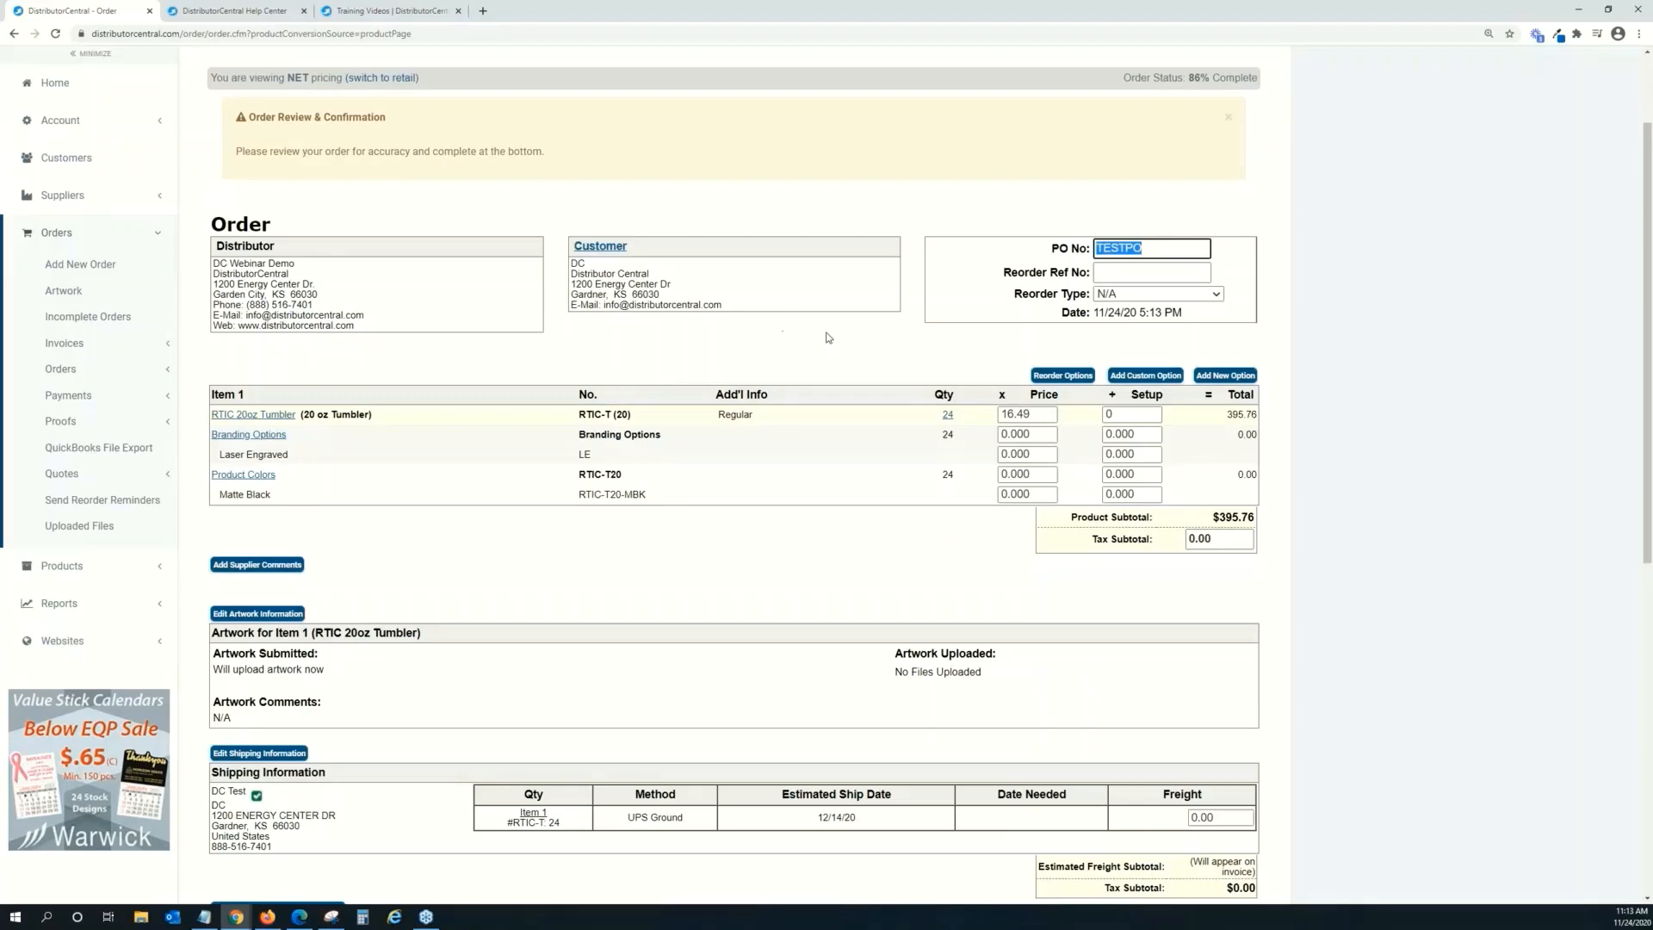
scroll(822, 335, down, 2)
scroll(809, 333, down, 2)
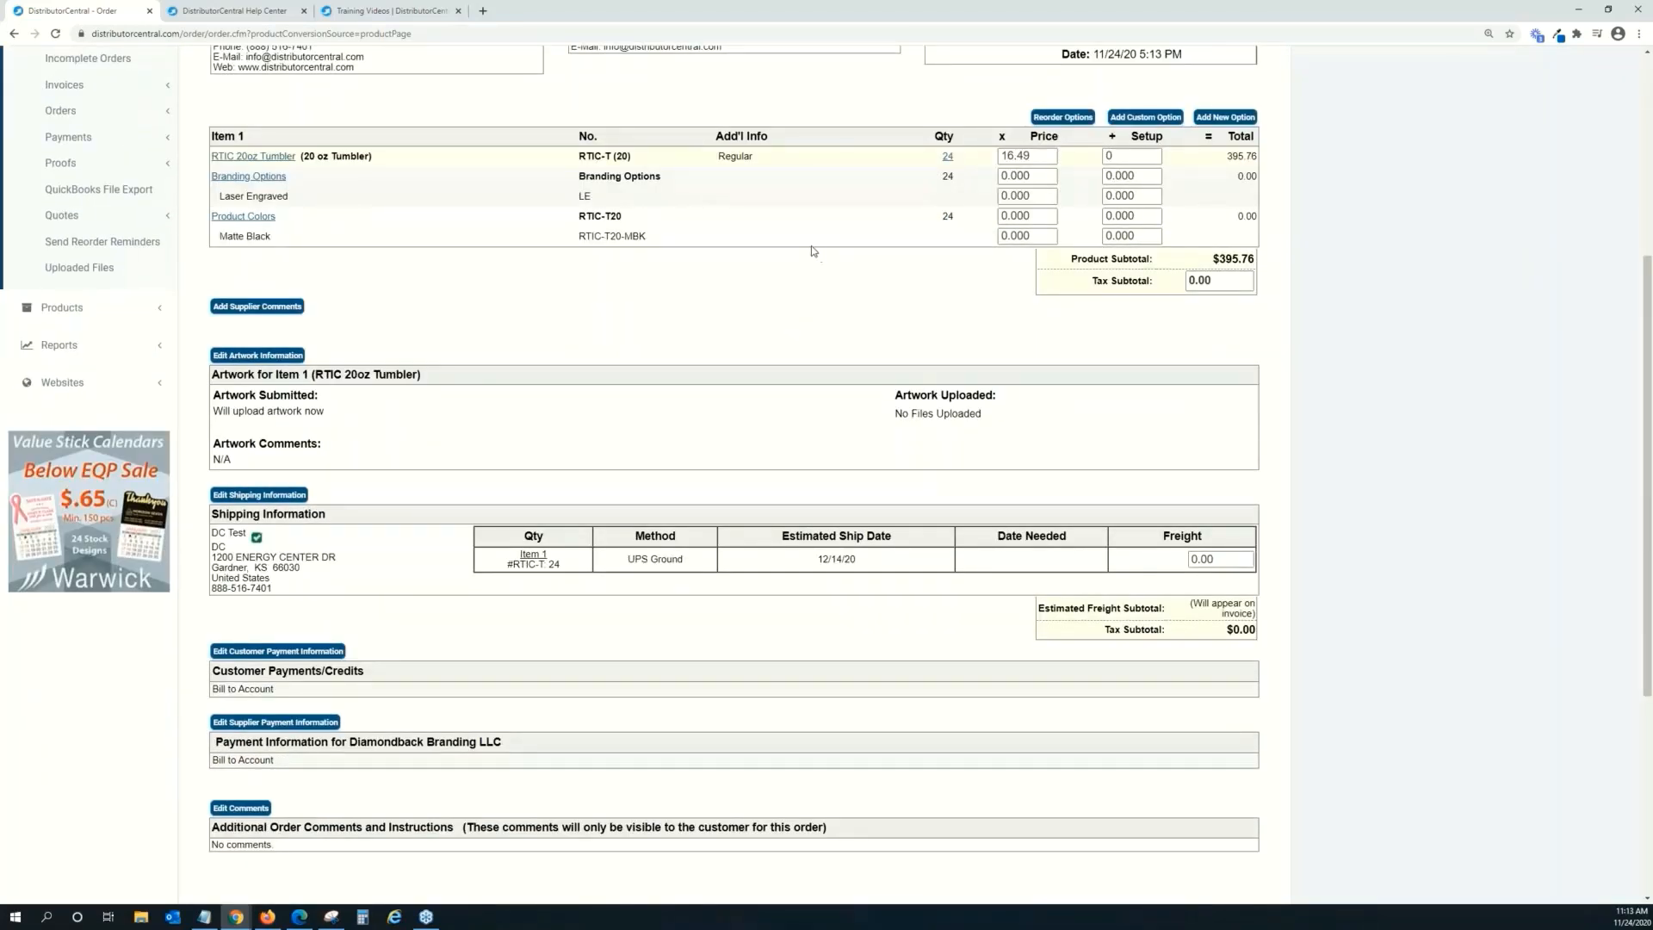
scroll(811, 250, down, 3)
scroll(800, 263, down, 3)
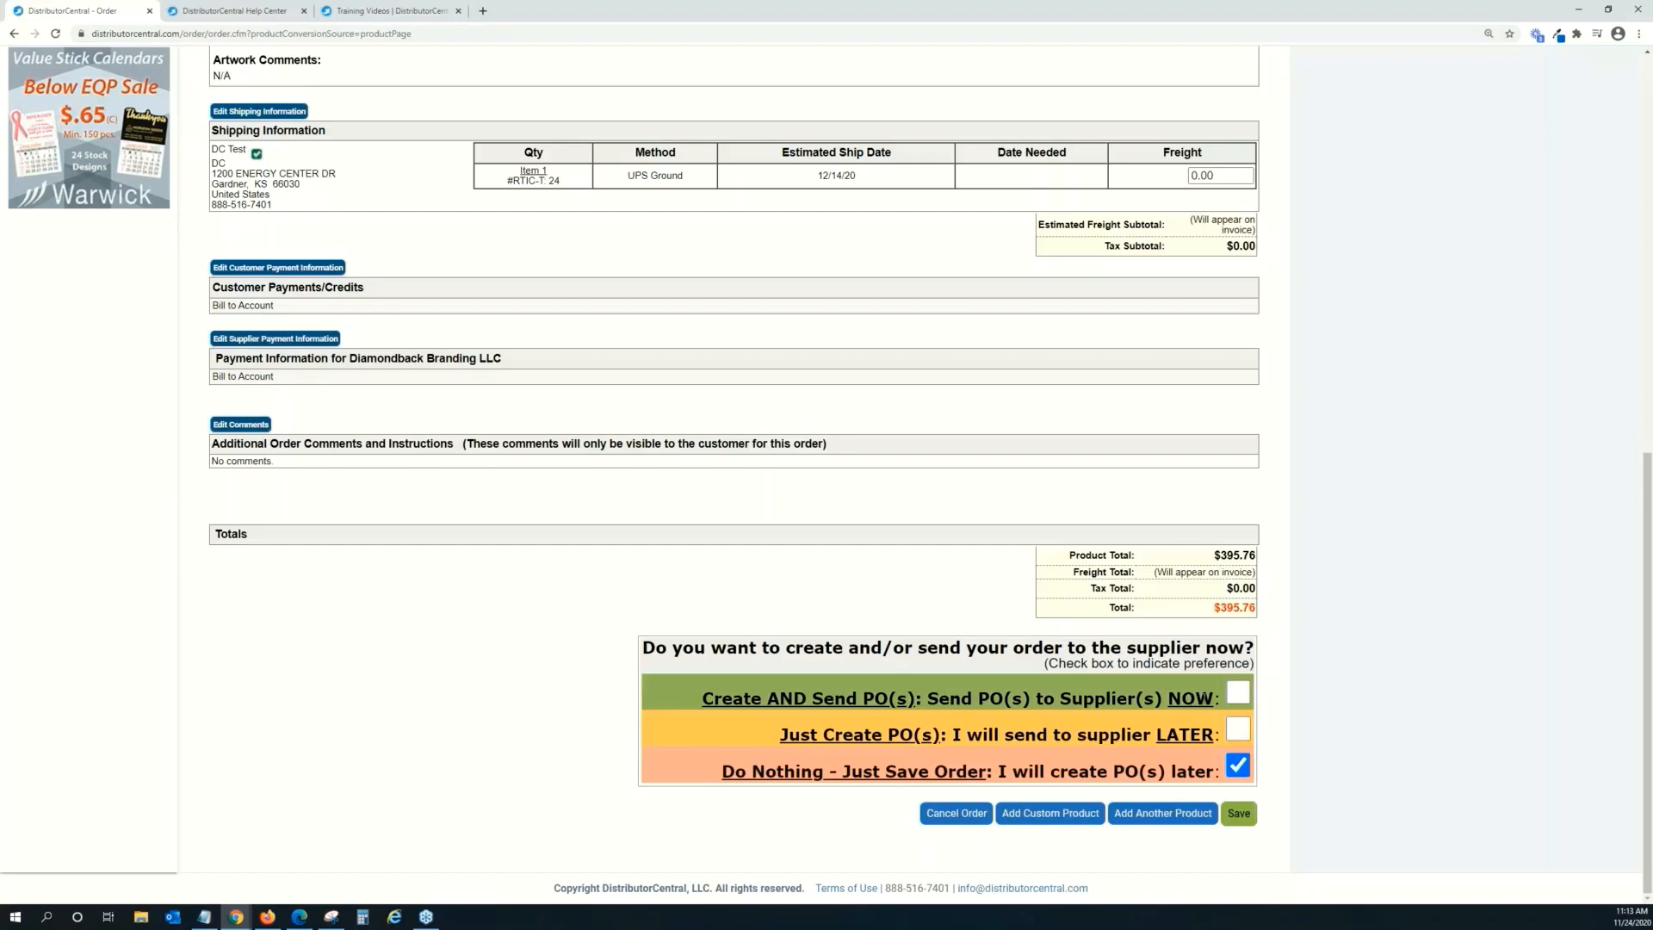
click(1239, 731)
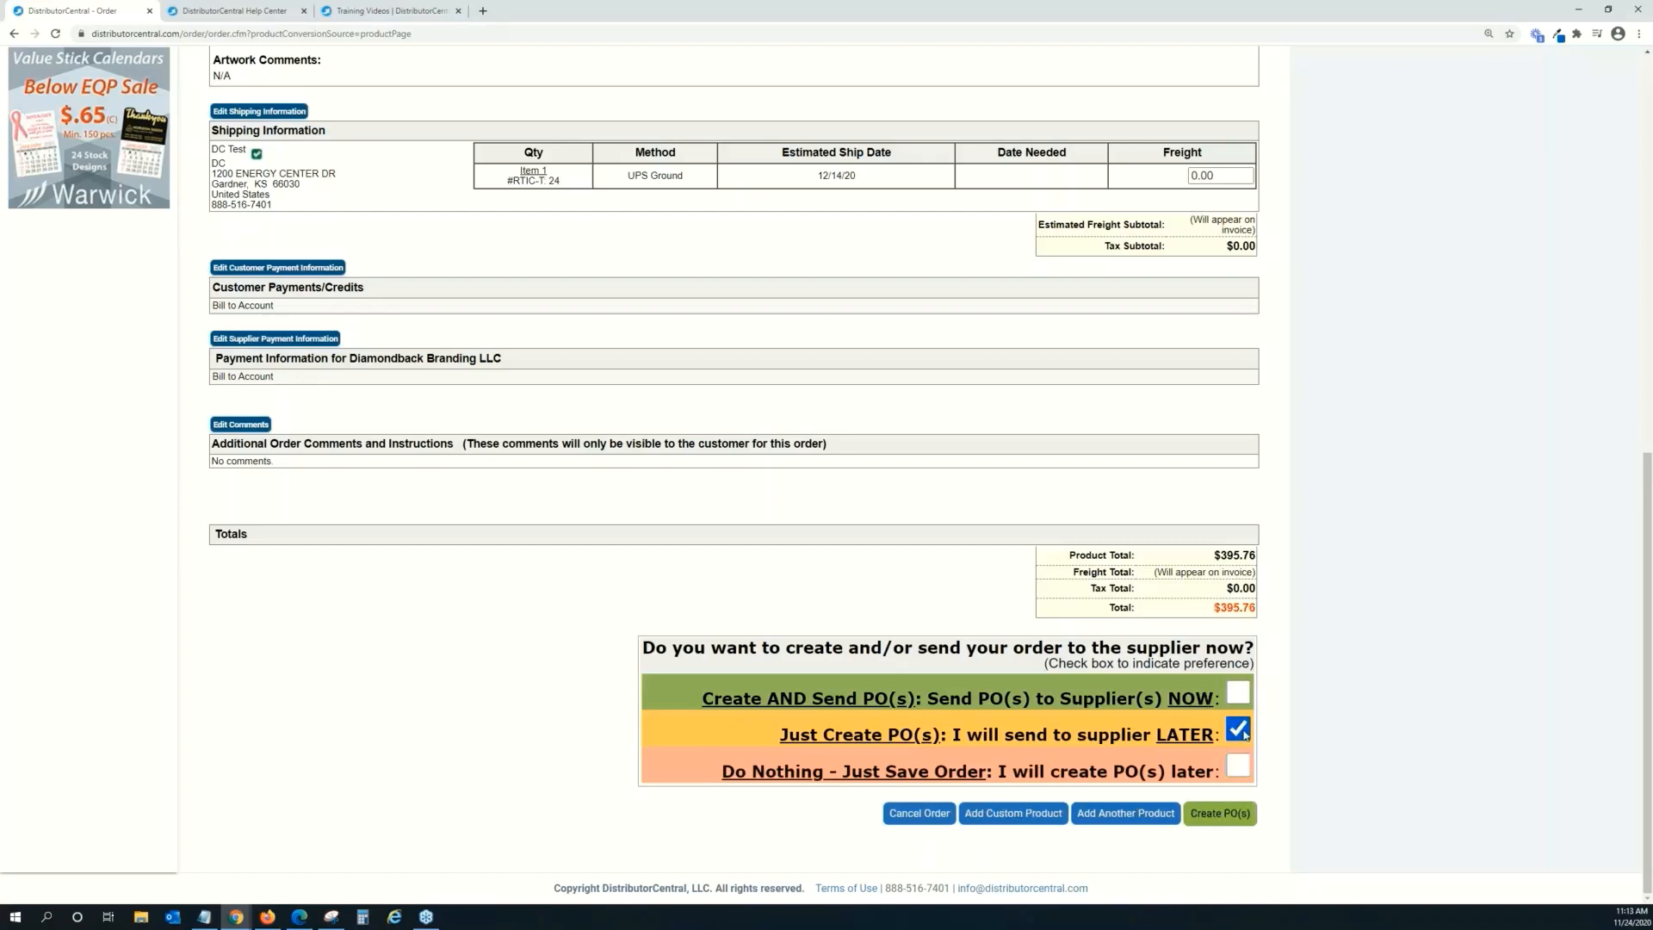
click(1230, 818)
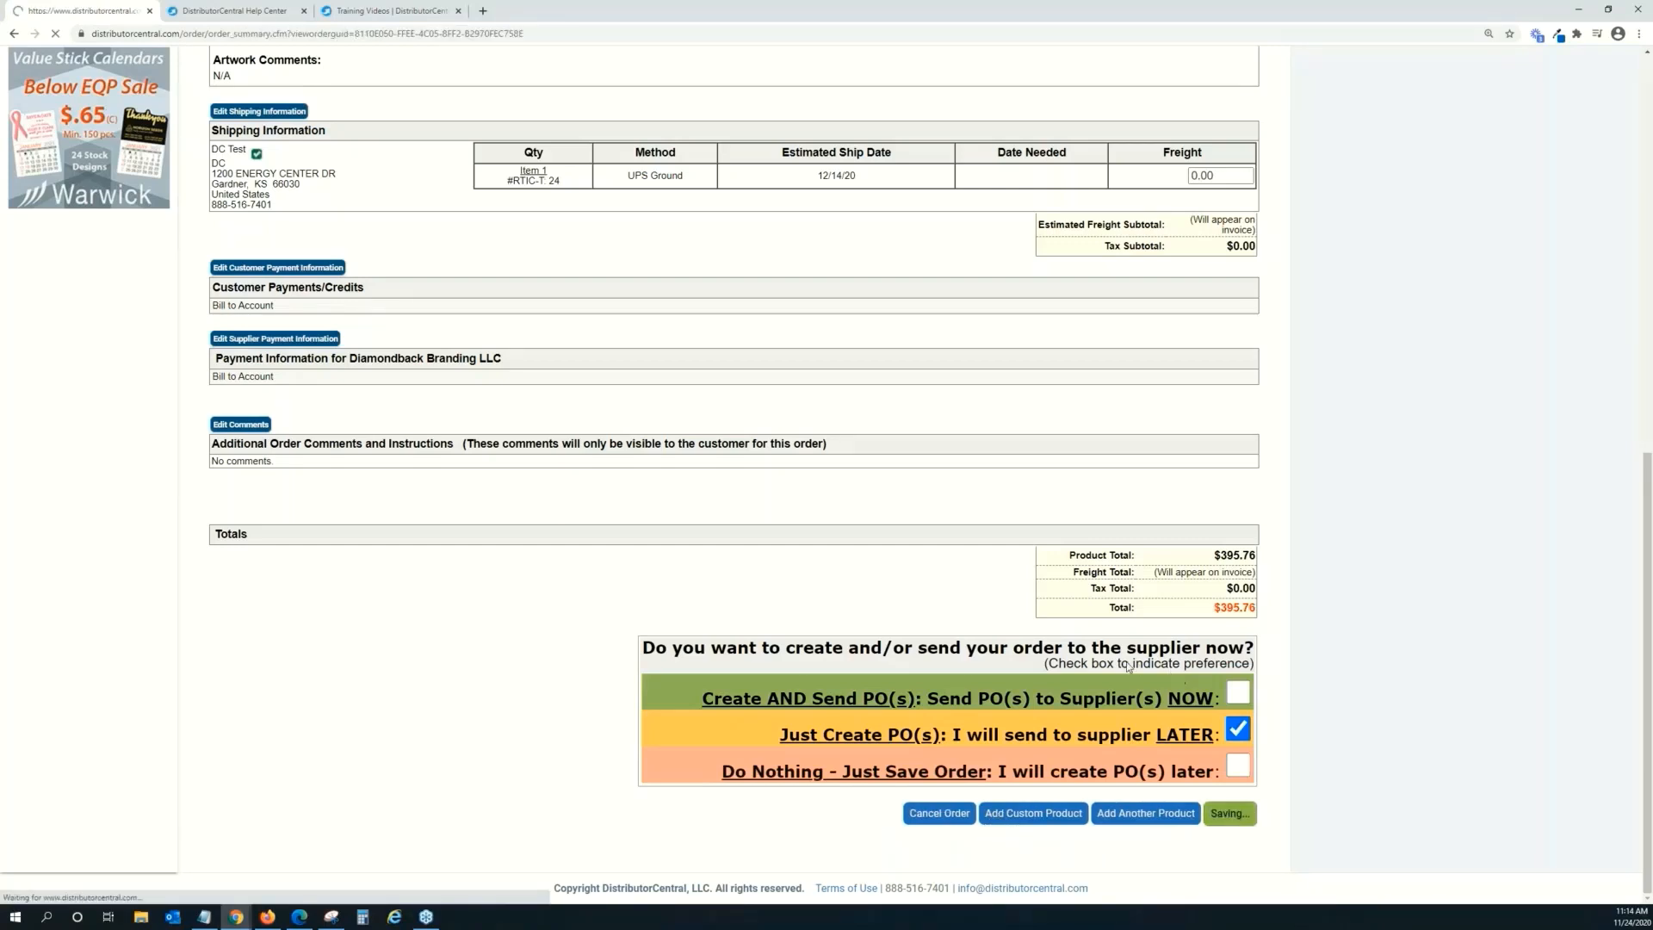
Examine the order summary page, comparing the retail customer order section with the net purchase order to the supplier.
scroll(890, 563, down, 3)
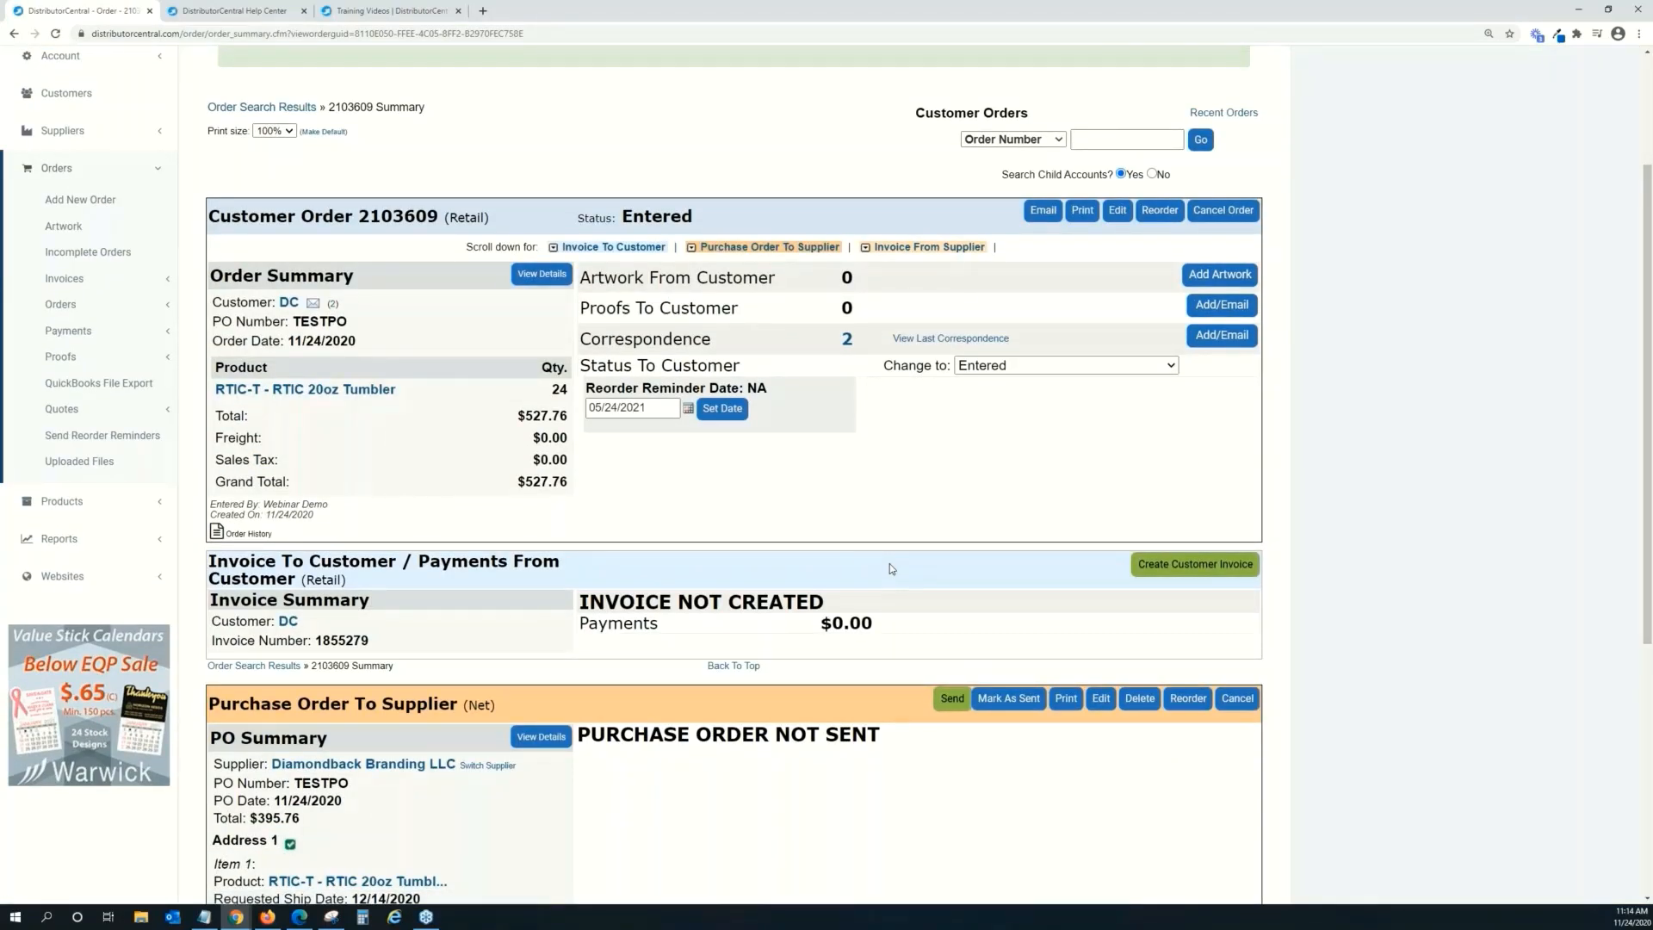
double_click(396, 215)
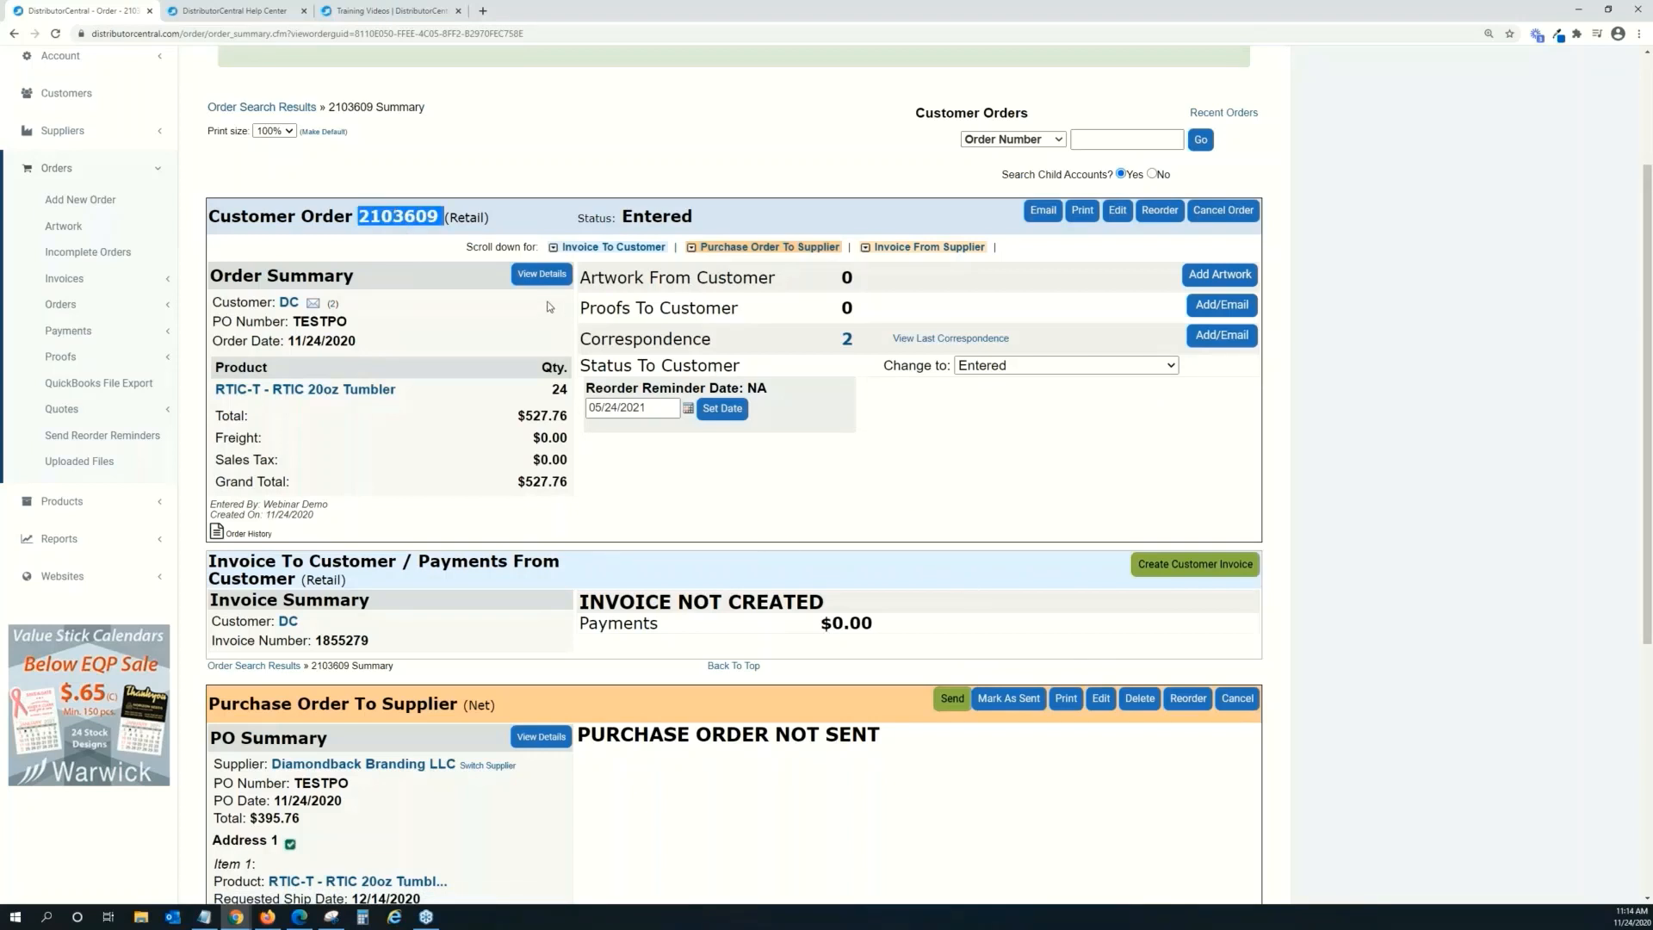
scroll(571, 251, down, 1)
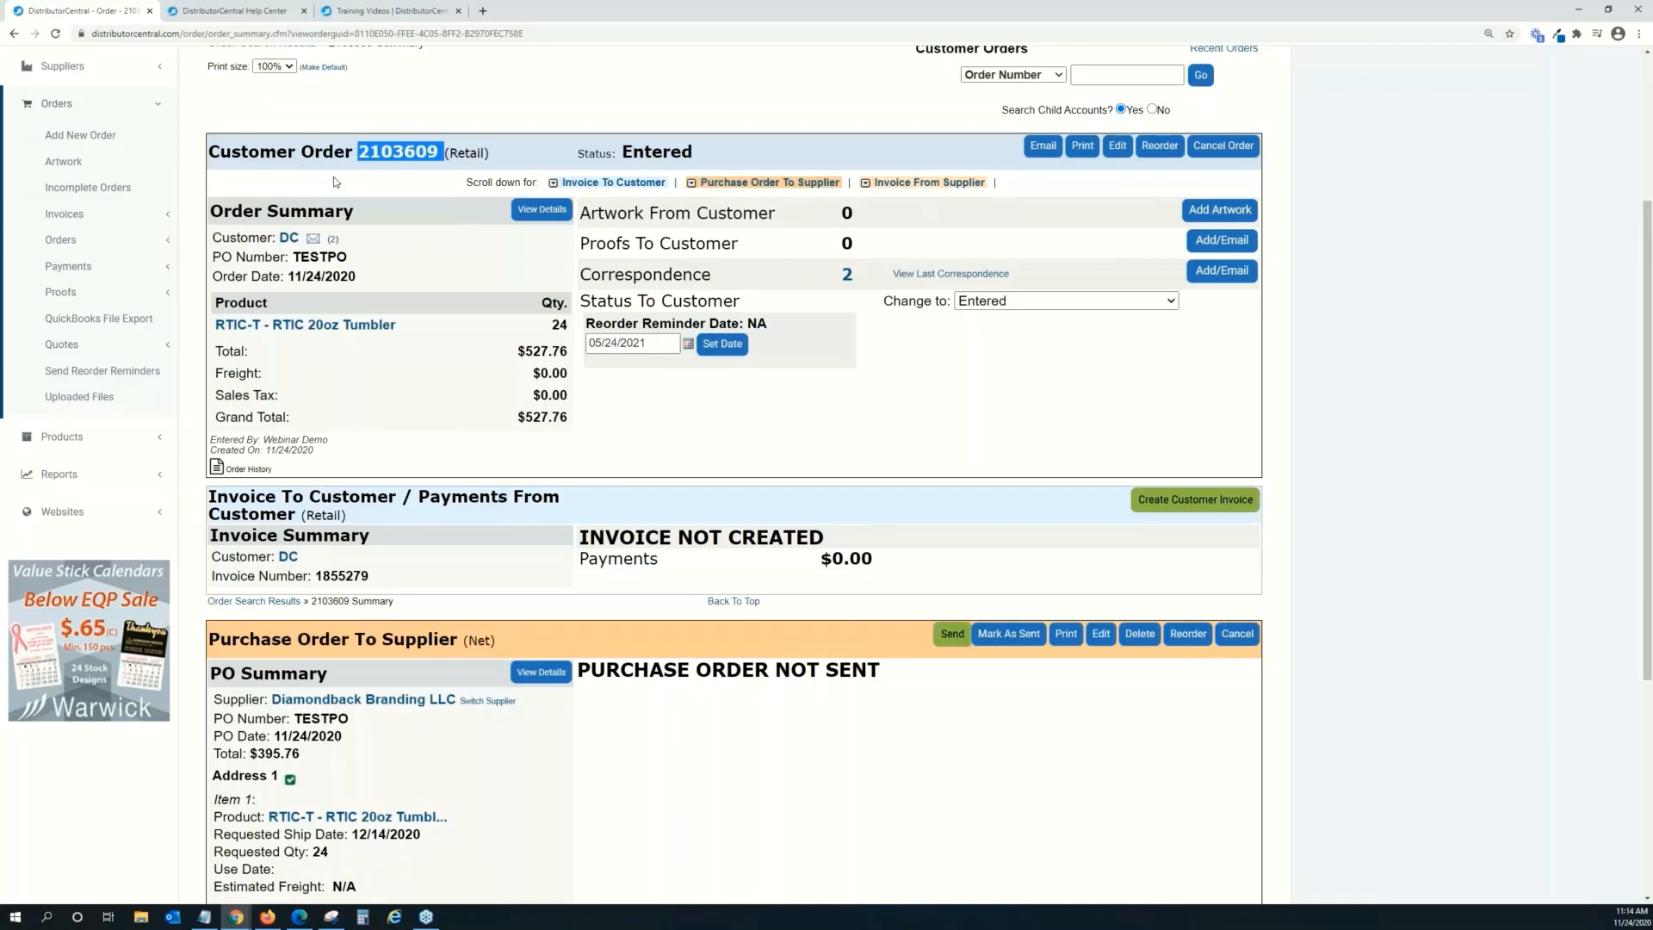
scroll(334, 178, down, 1)
scroll(333, 177, down, 1)
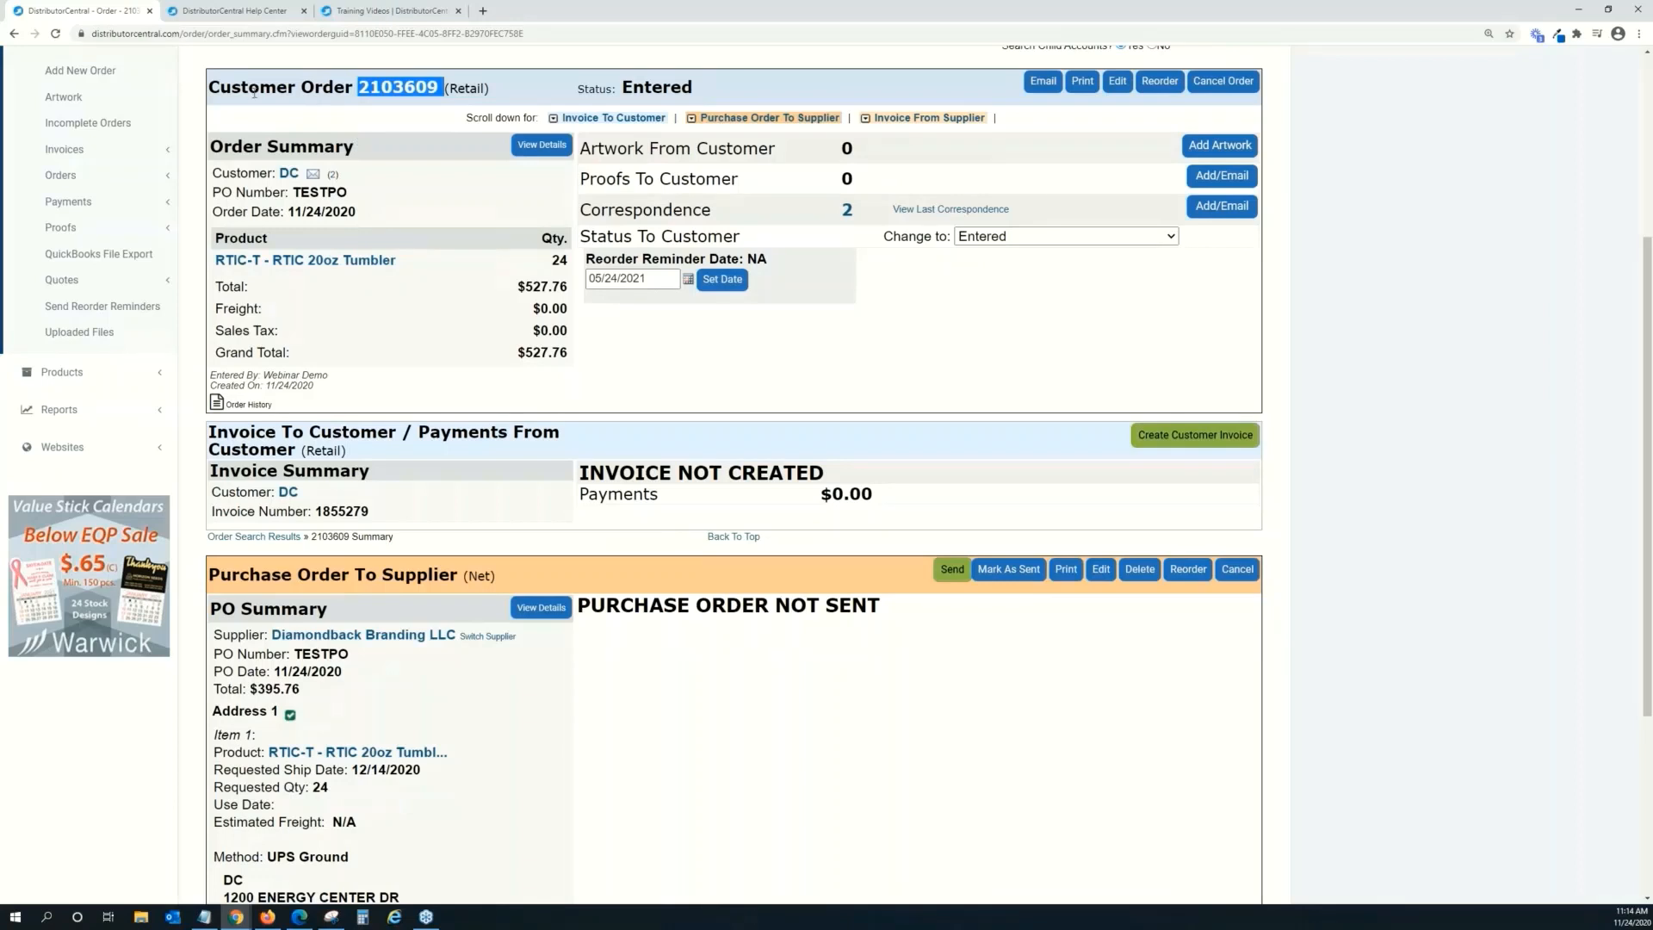
drag(210, 87, 447, 87)
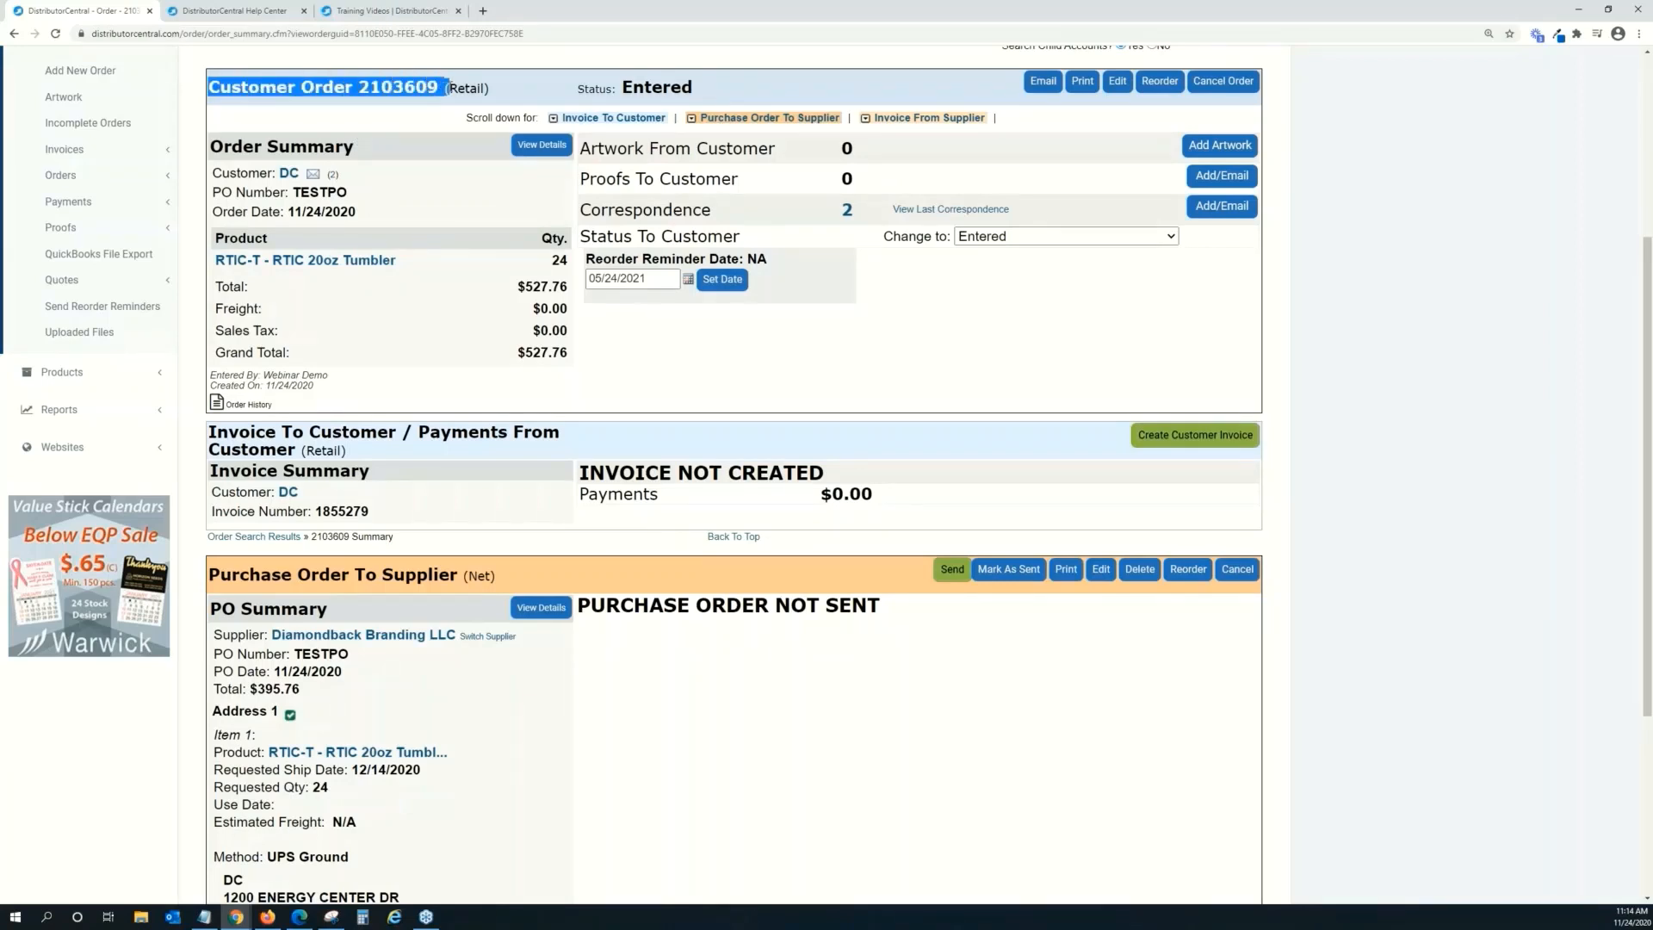
scroll(540, 184, down, 1)
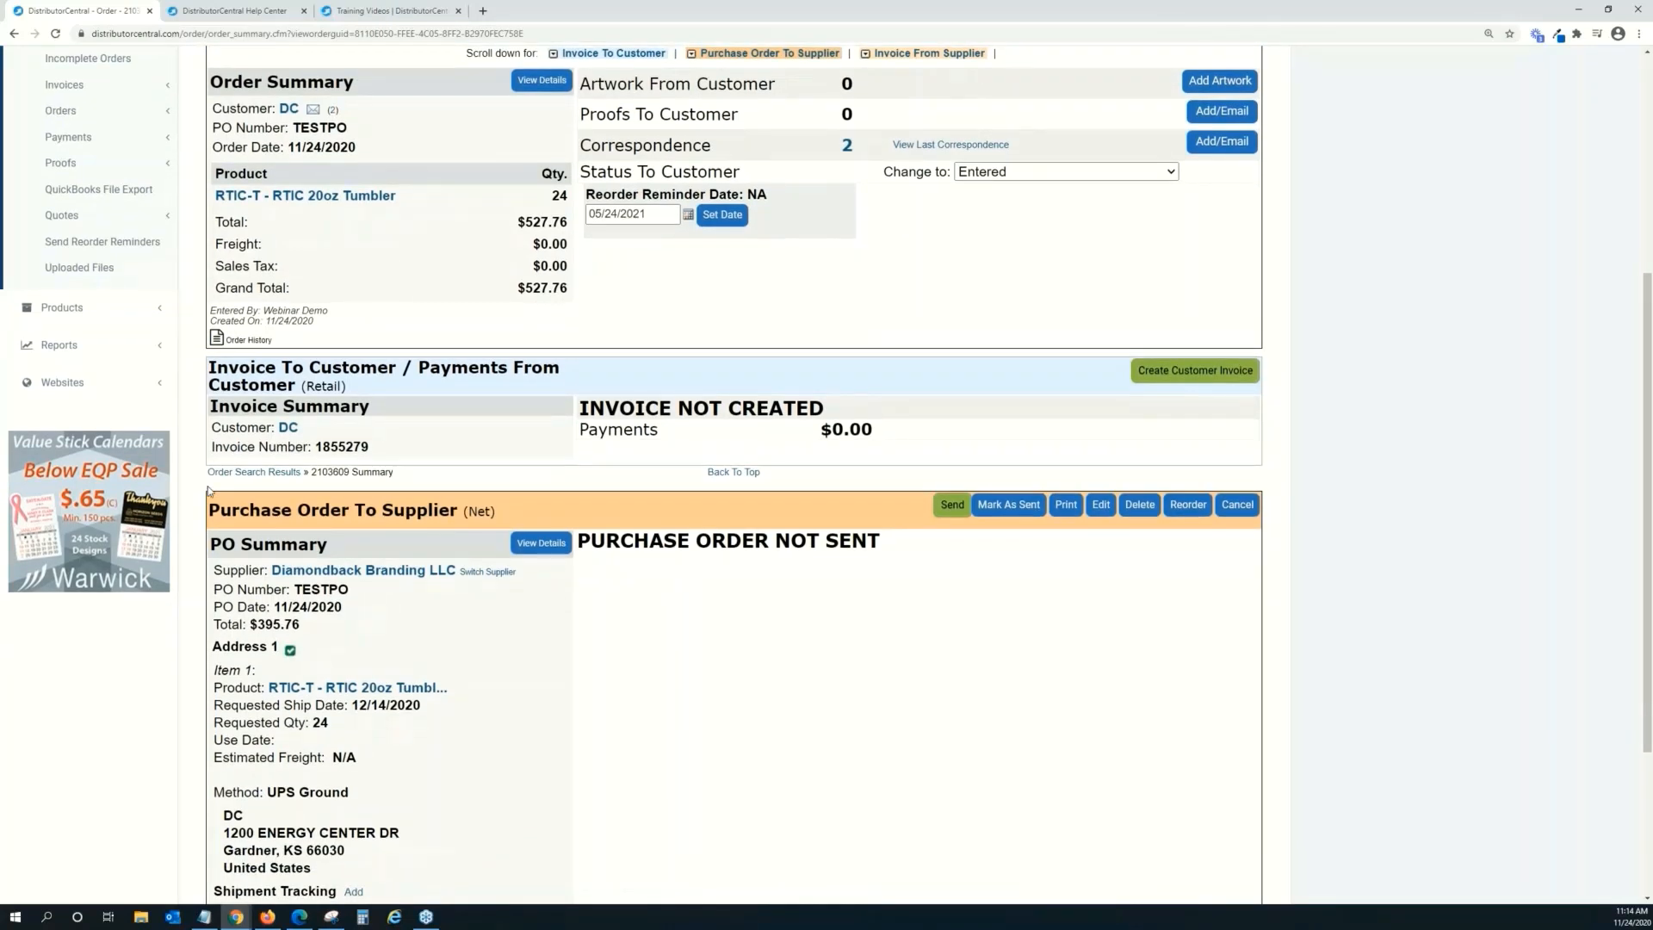
drag(210, 510, 458, 512)
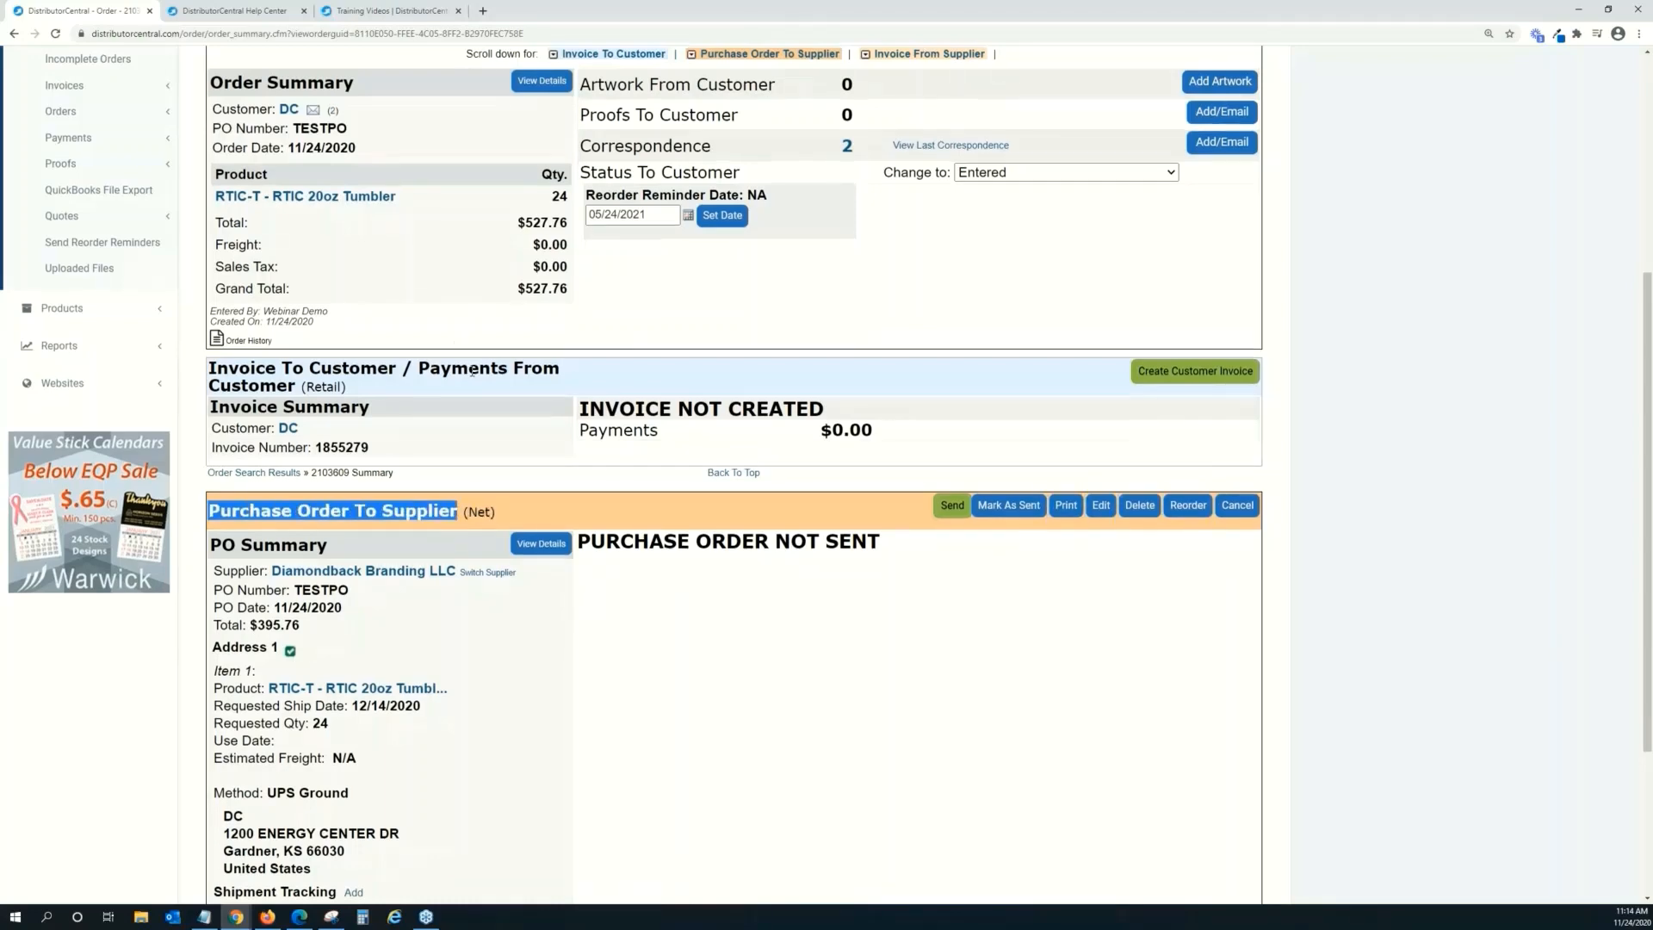
scroll(475, 412, up, 4)
scroll(475, 411, down, 1)
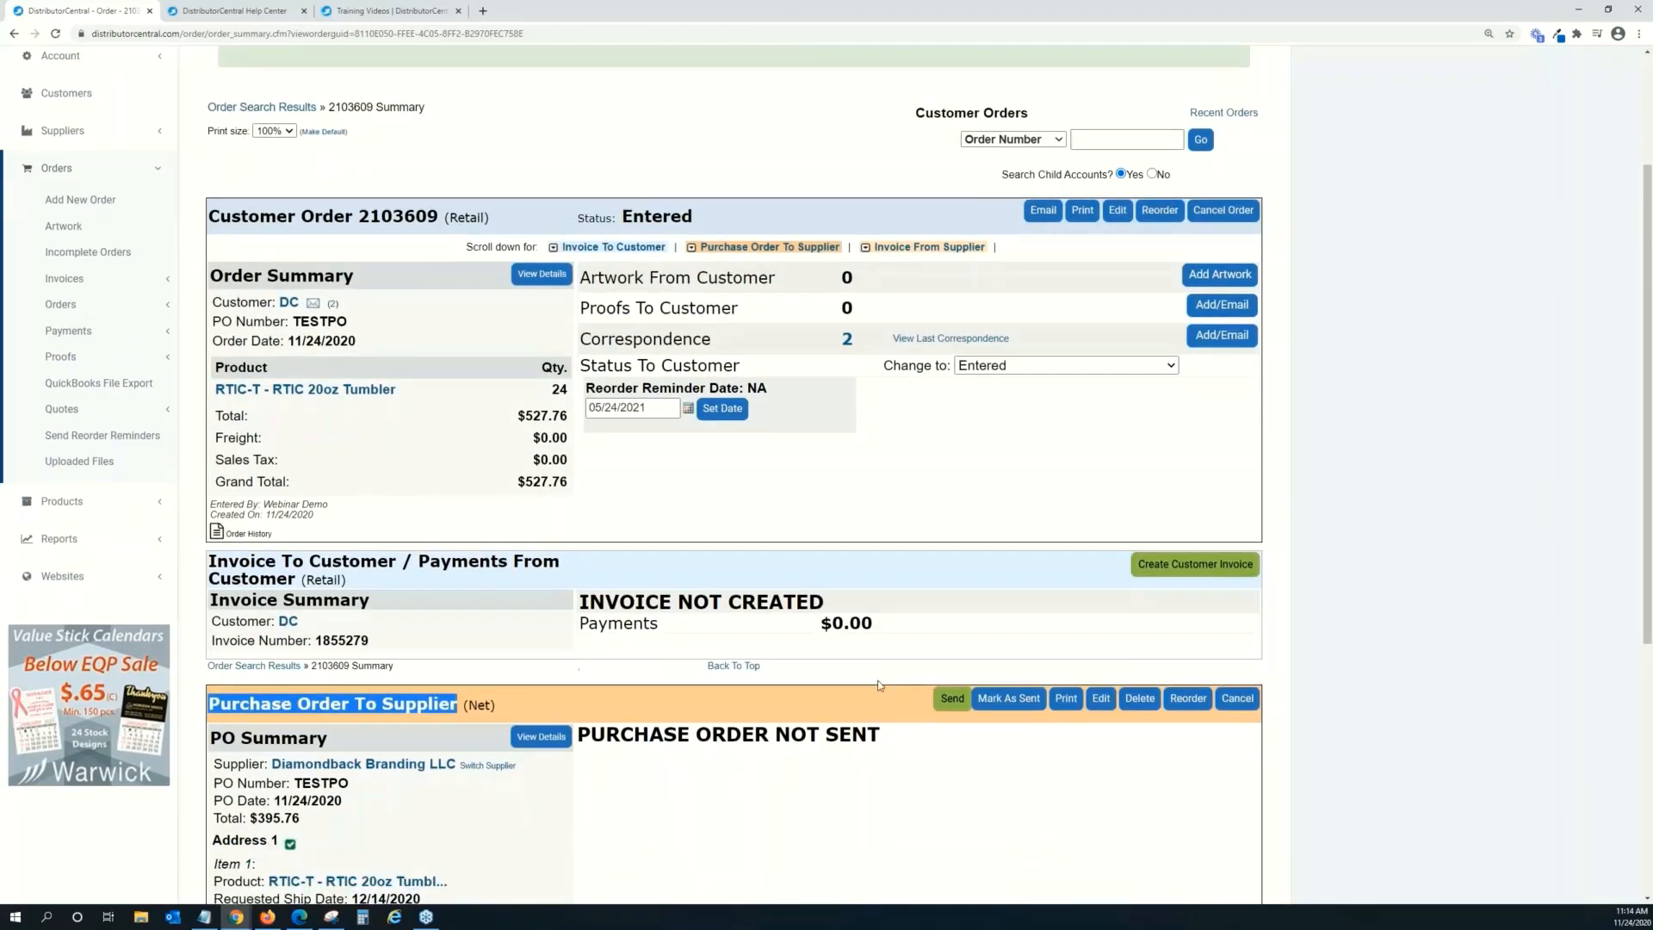
Delete the purchase order to the supplier and view the order's remaining sections.
scroll(962, 709, down, 1)
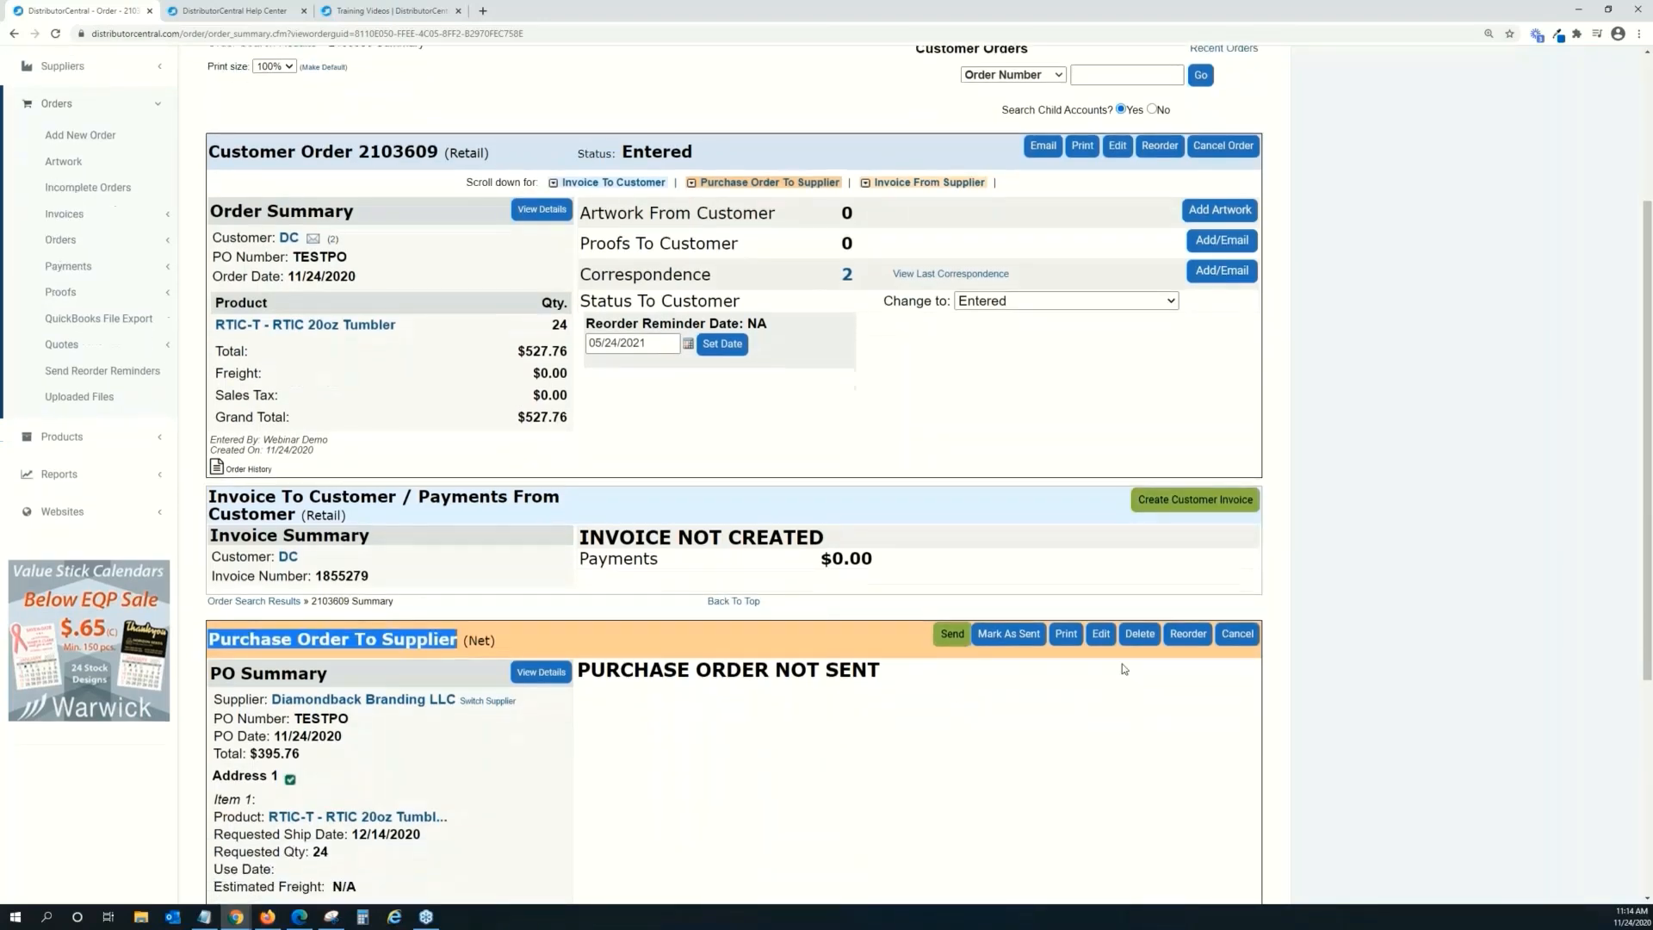
click(1138, 637)
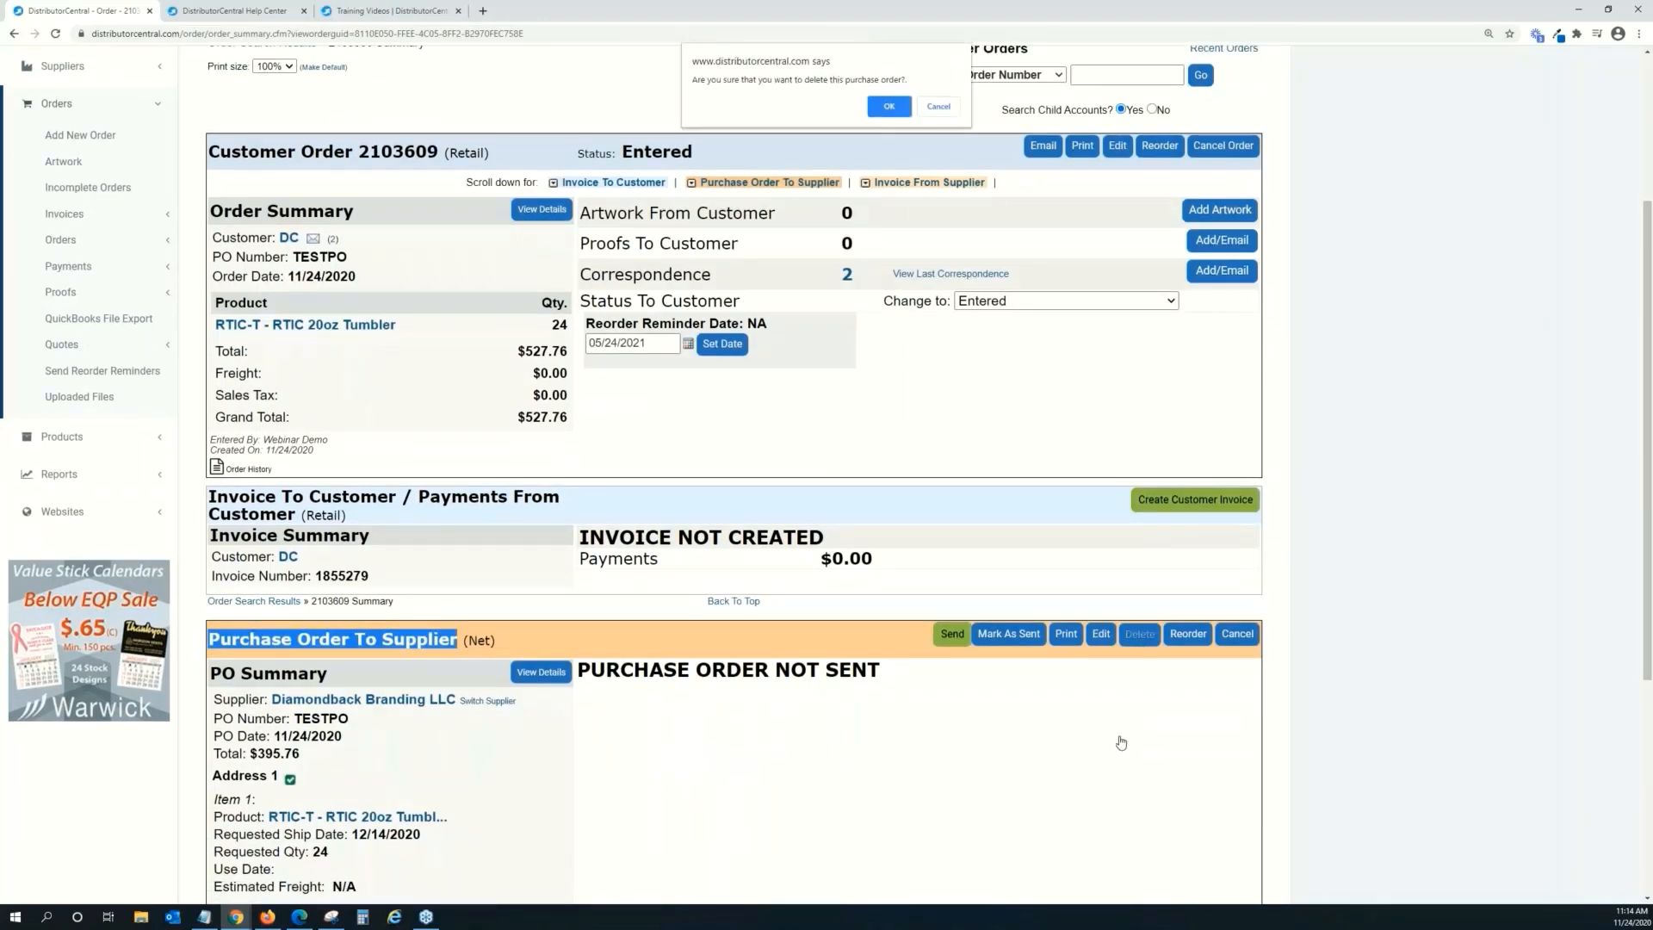
click(887, 105)
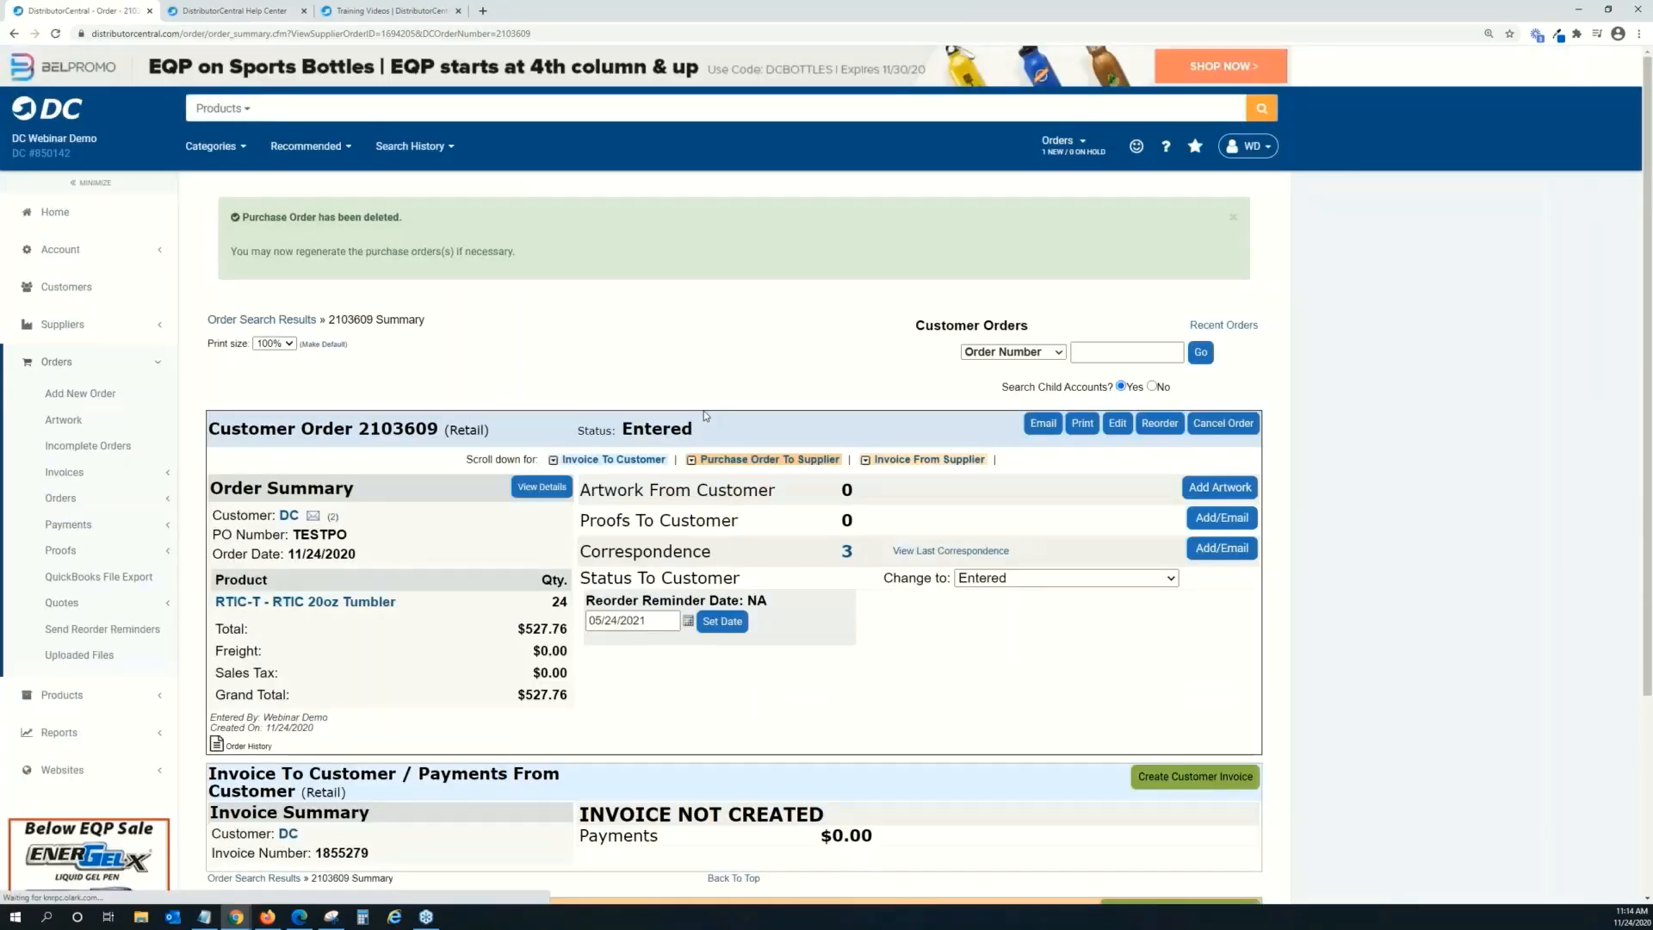
scroll(706, 417, down, 3)
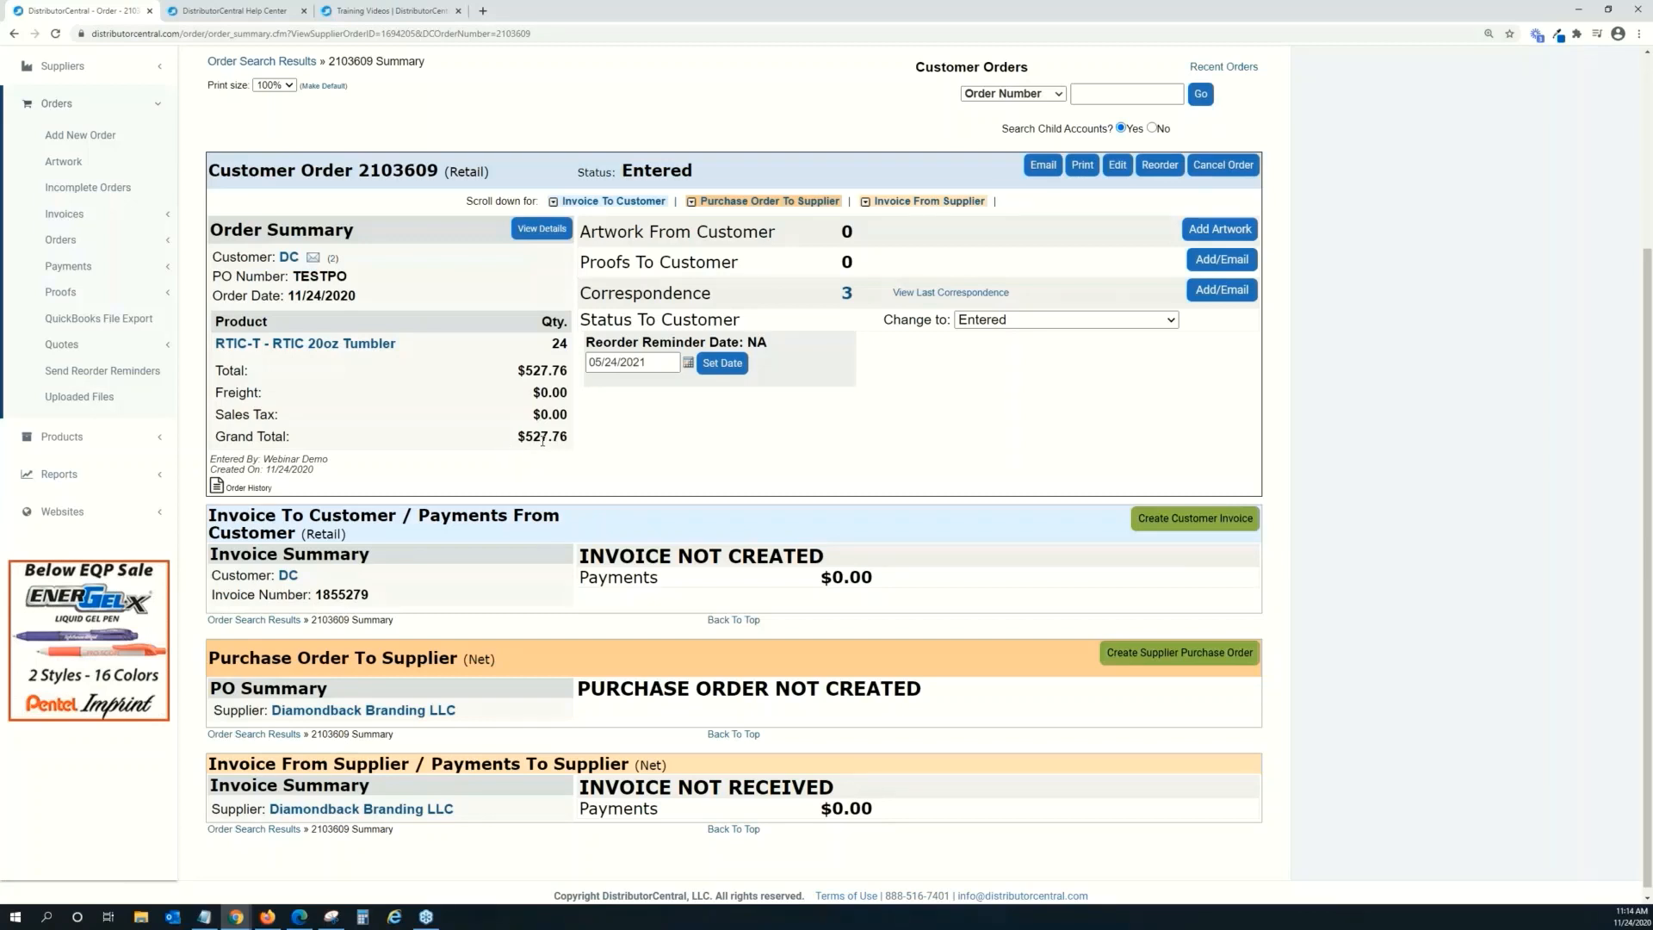
Create the purchase order to Diamondback Branding LLC again, keeping Bill to Account payment and leaving the supplier comments empty.
drag(503, 178, 211, 184)
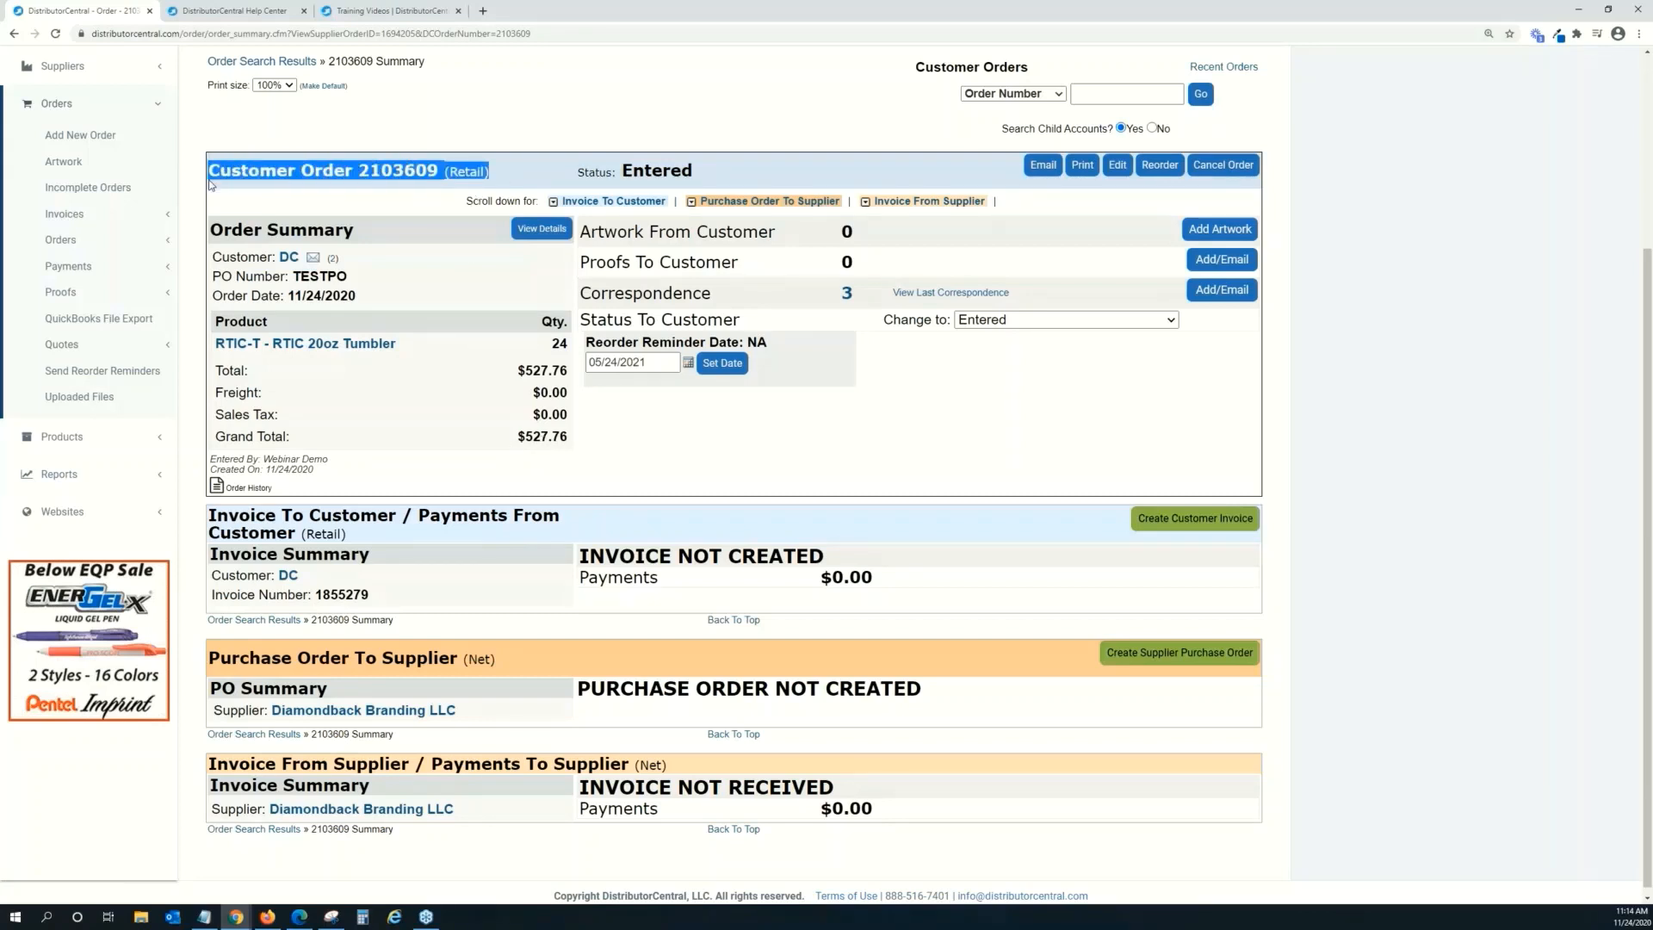
click(503, 180)
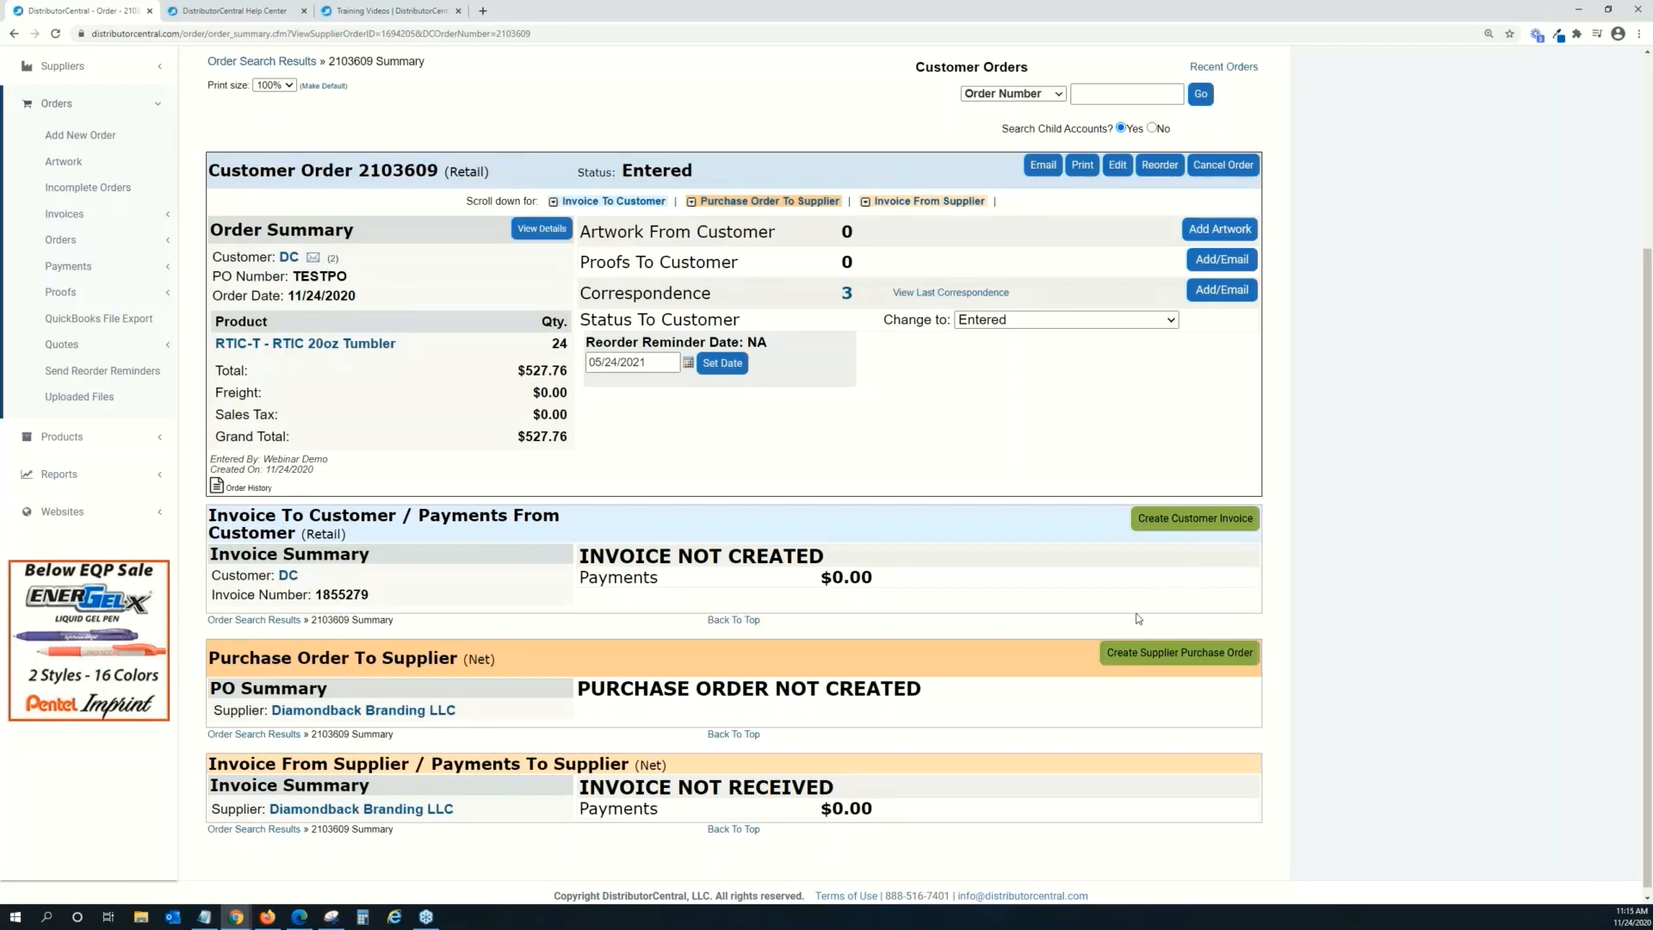
click(1162, 663)
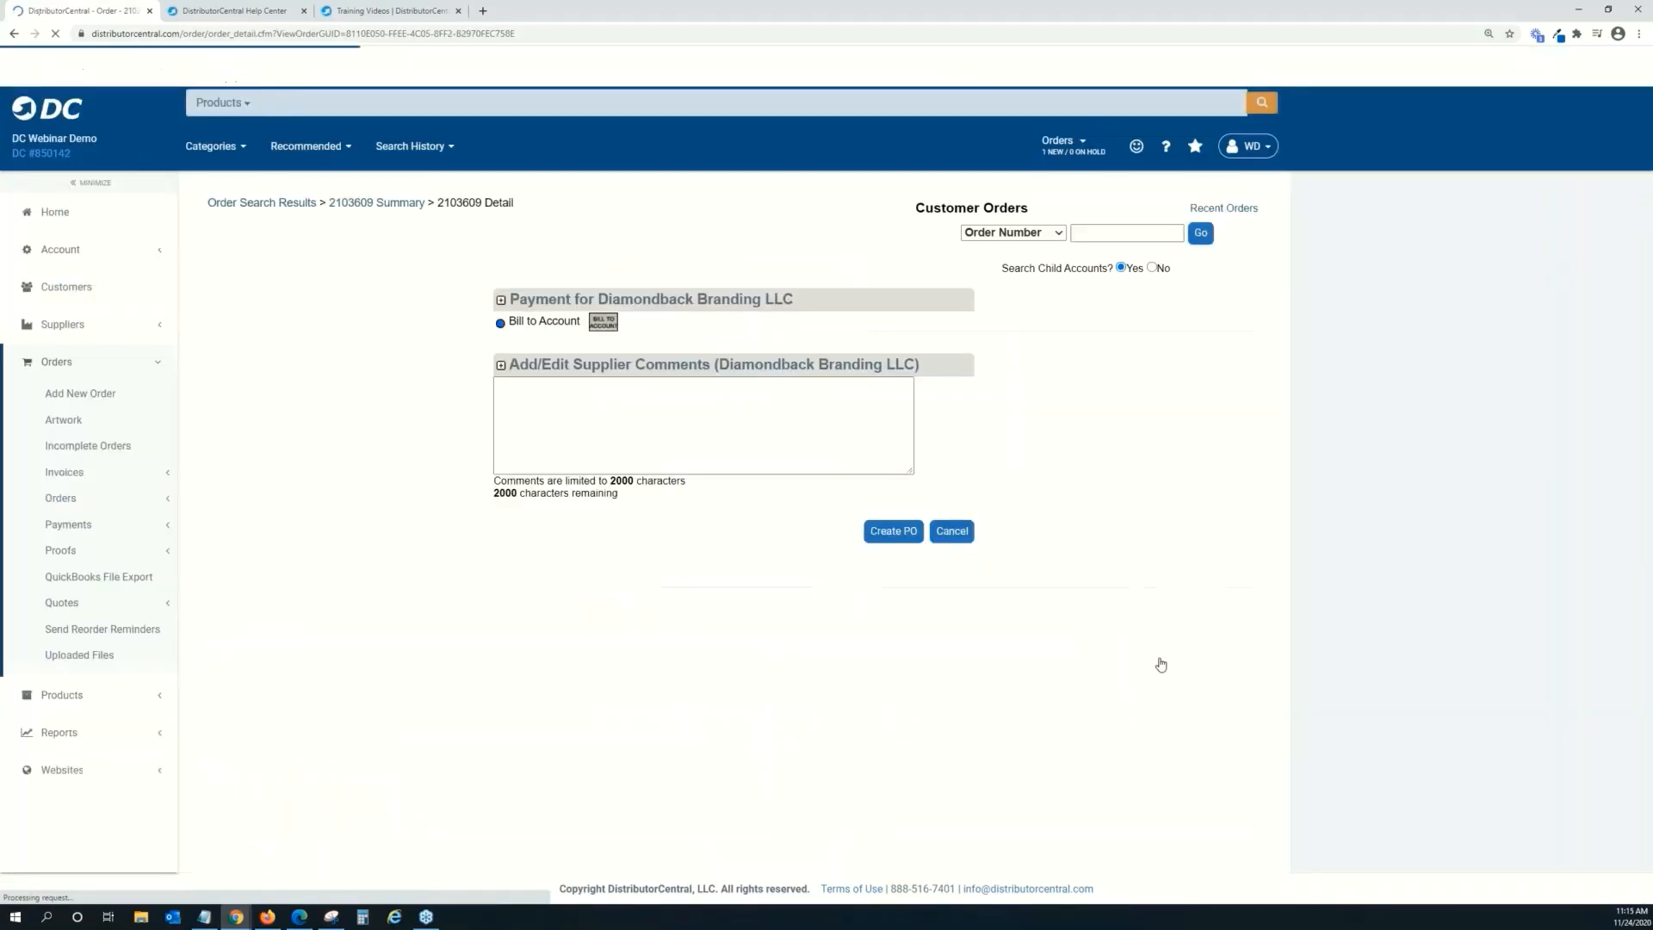
click(910, 543)
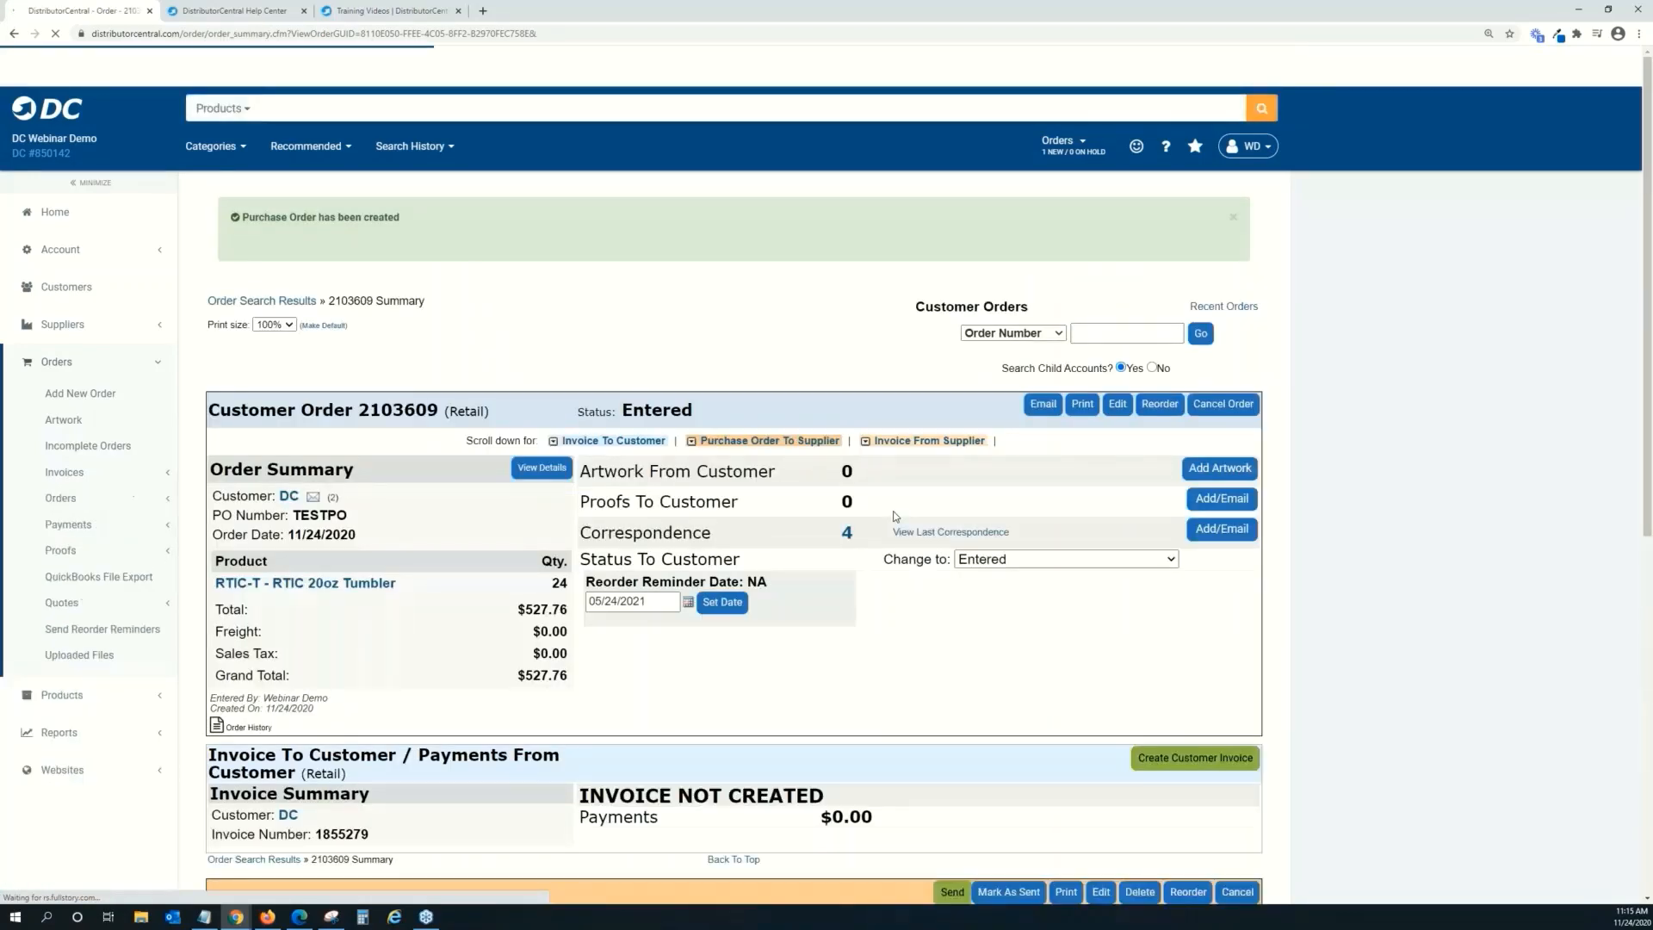
Compare the net total in the supplier purchase order section with the retail total of the customer order.
scroll(893, 518, down, 1)
scroll(559, 366, down, 3)
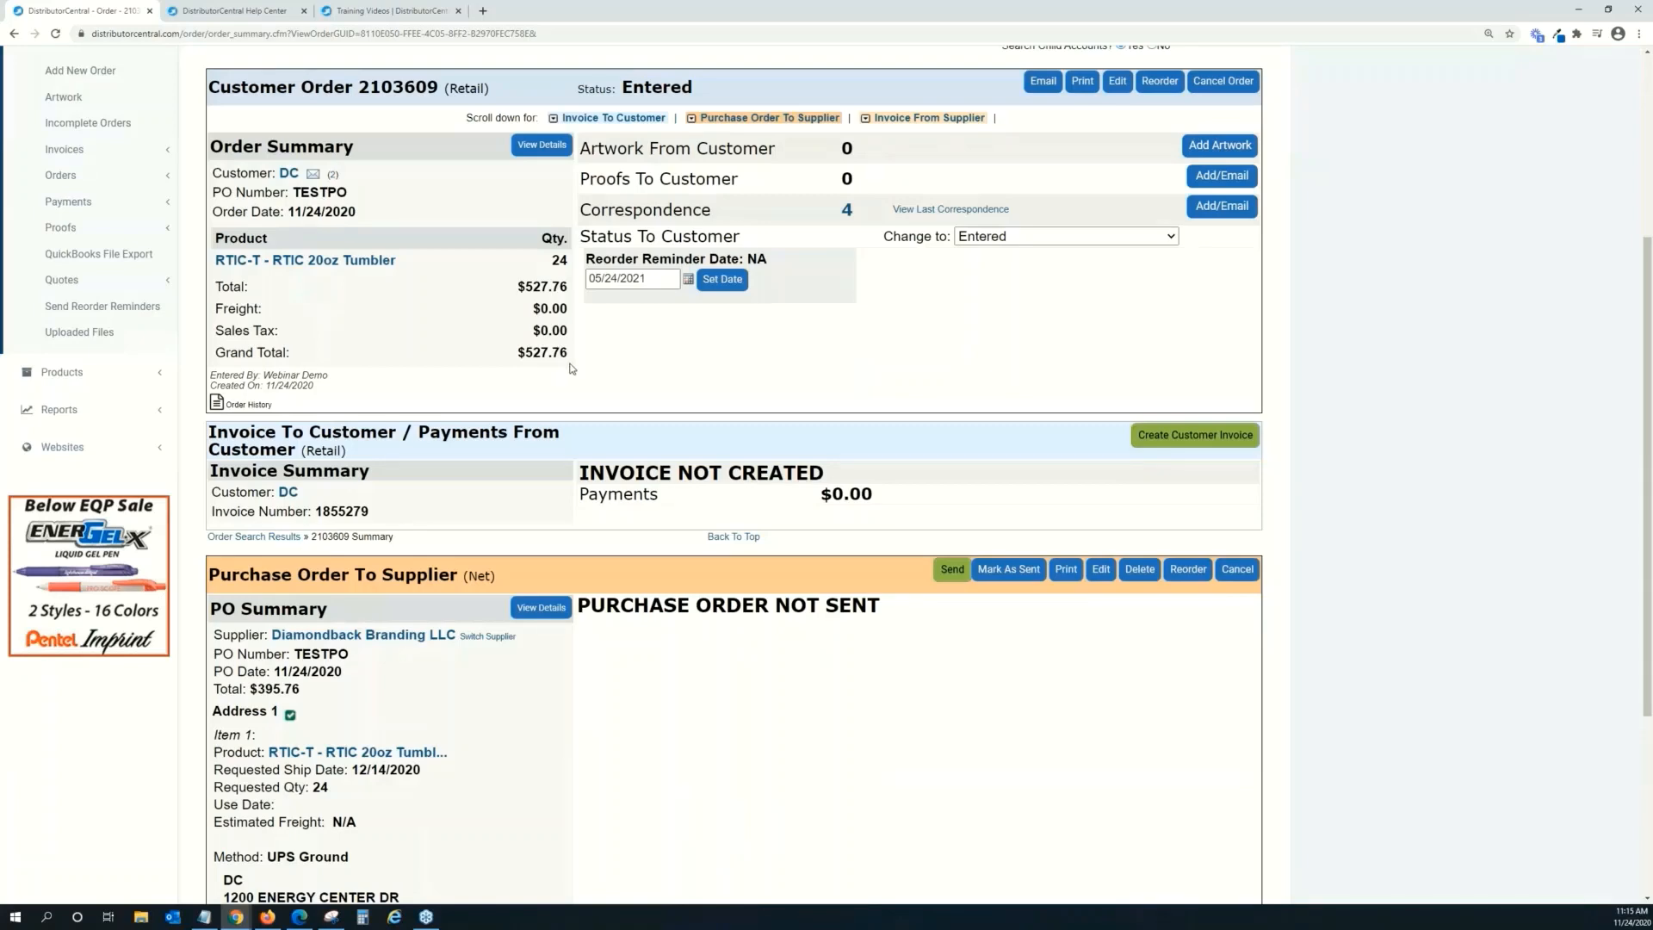
scroll(568, 370, down, 1)
scroll(572, 374, down, 3)
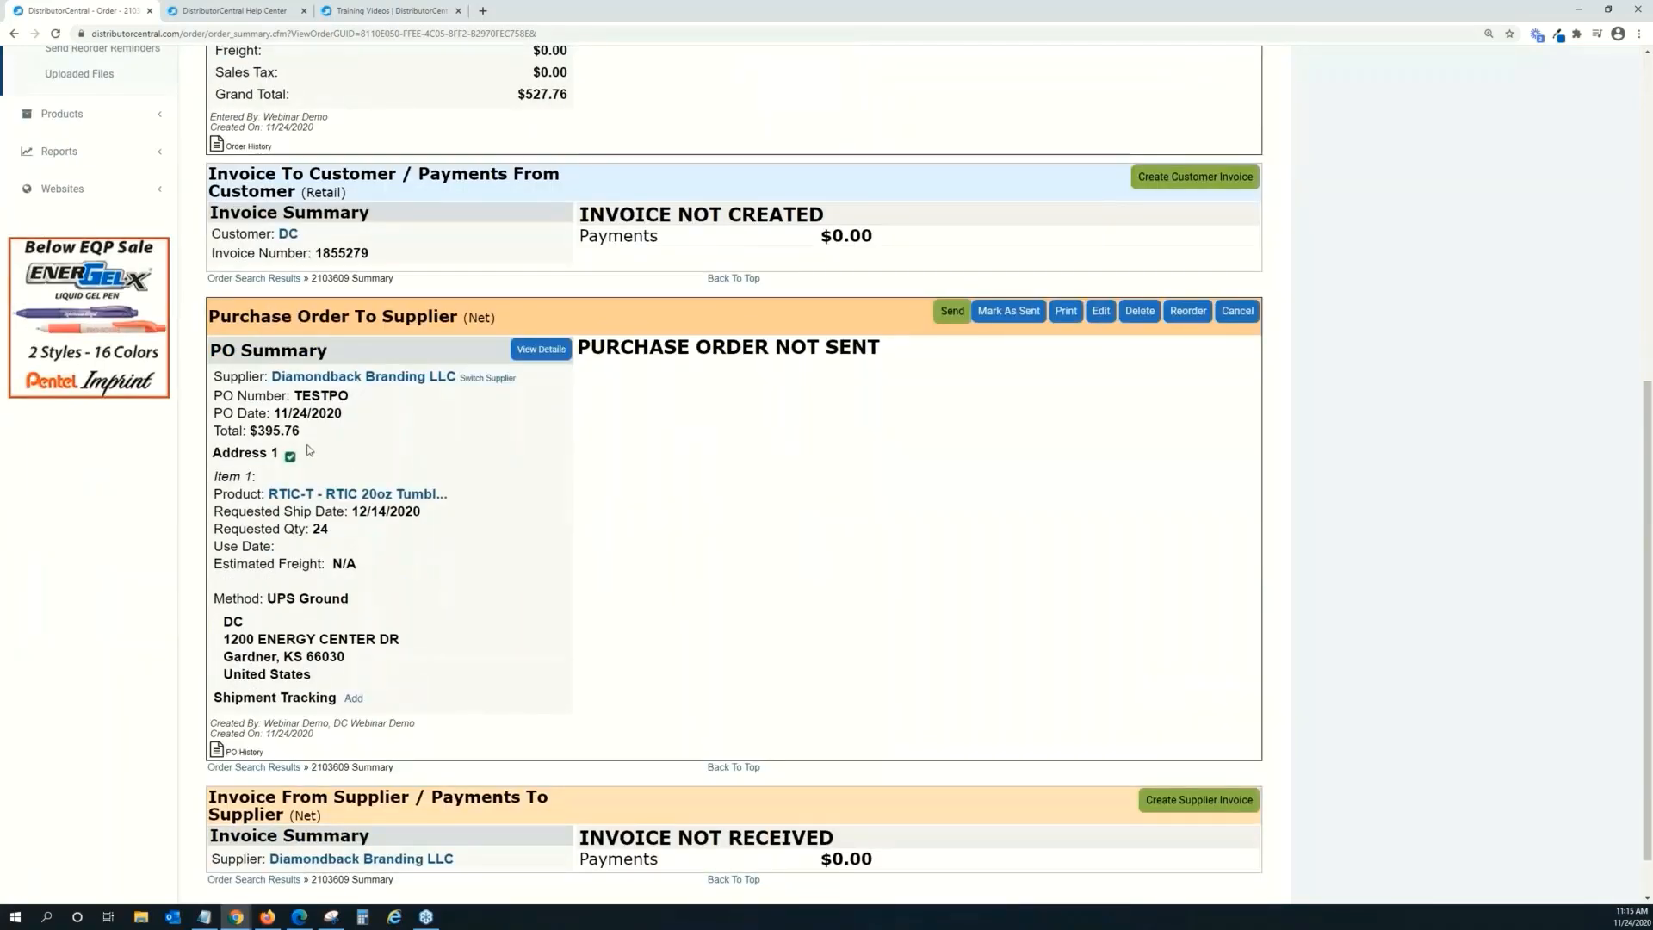
drag(303, 431, 250, 430)
scroll(822, 498, up, 4)
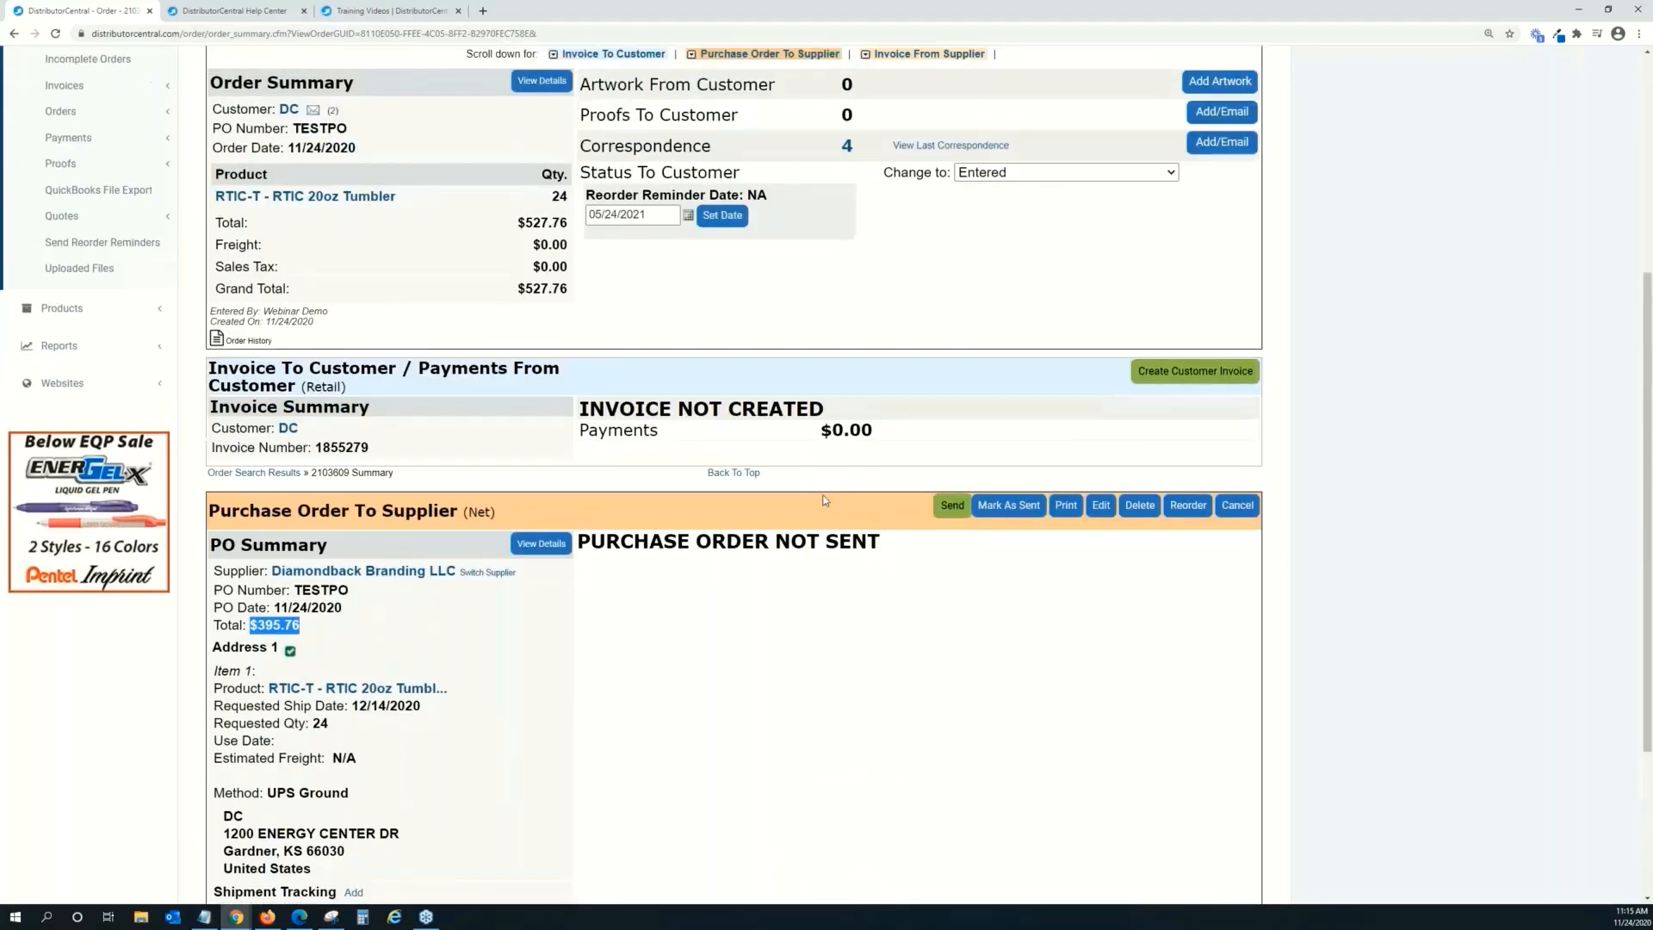
drag(505, 650, 468, 644)
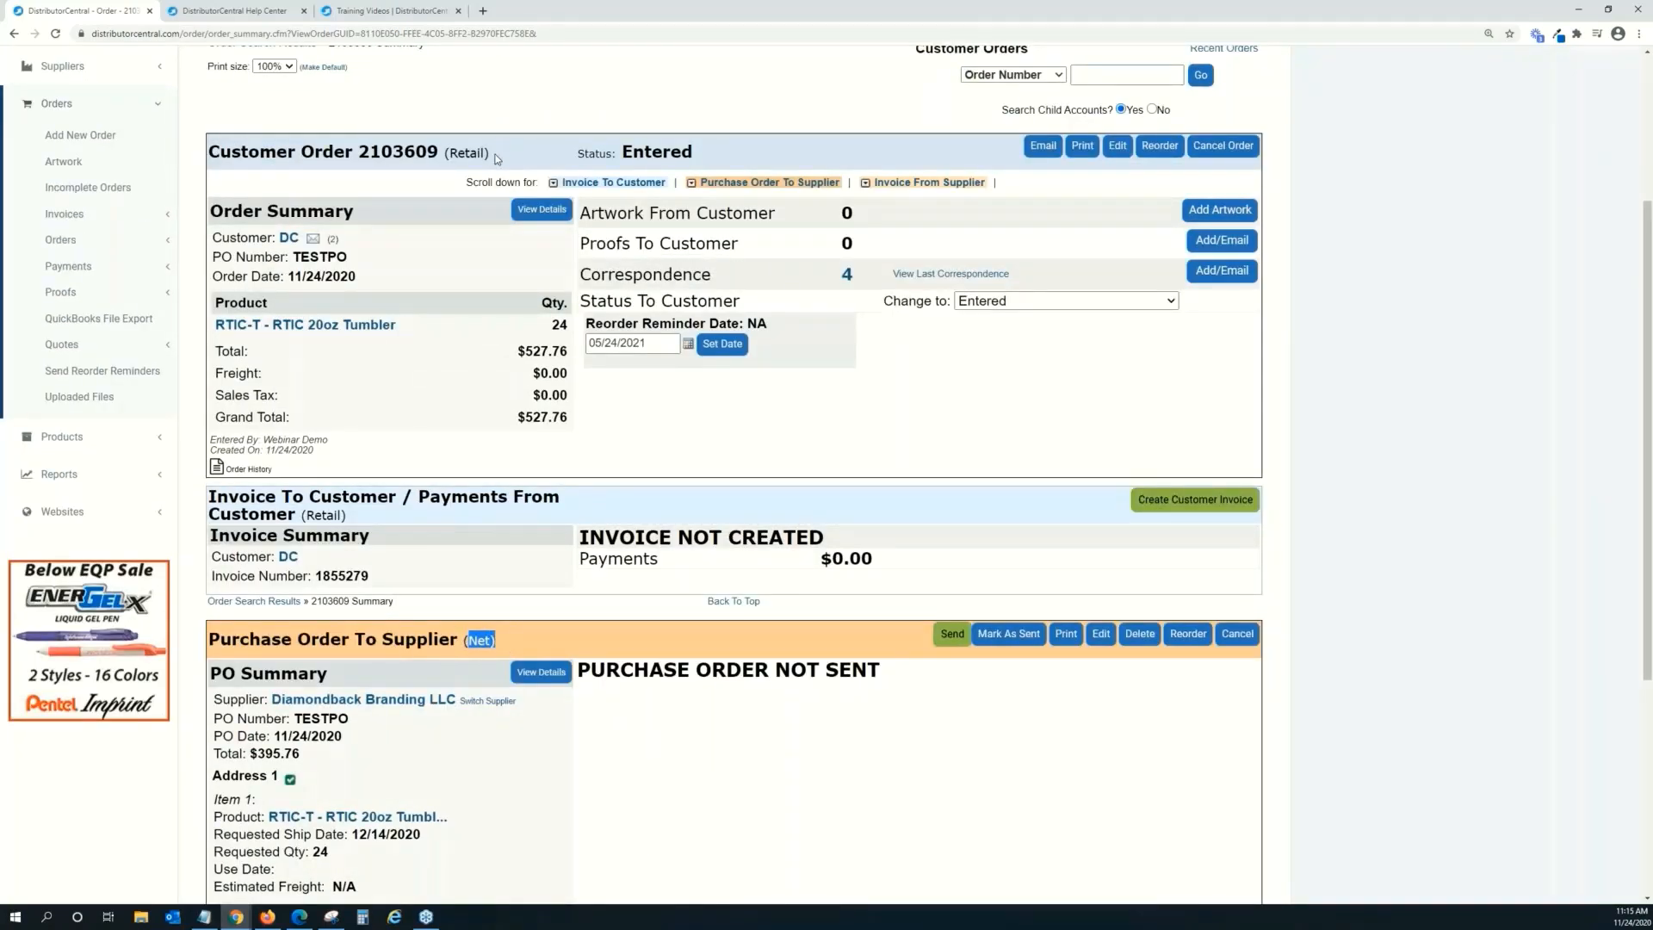
drag(496, 158, 445, 155)
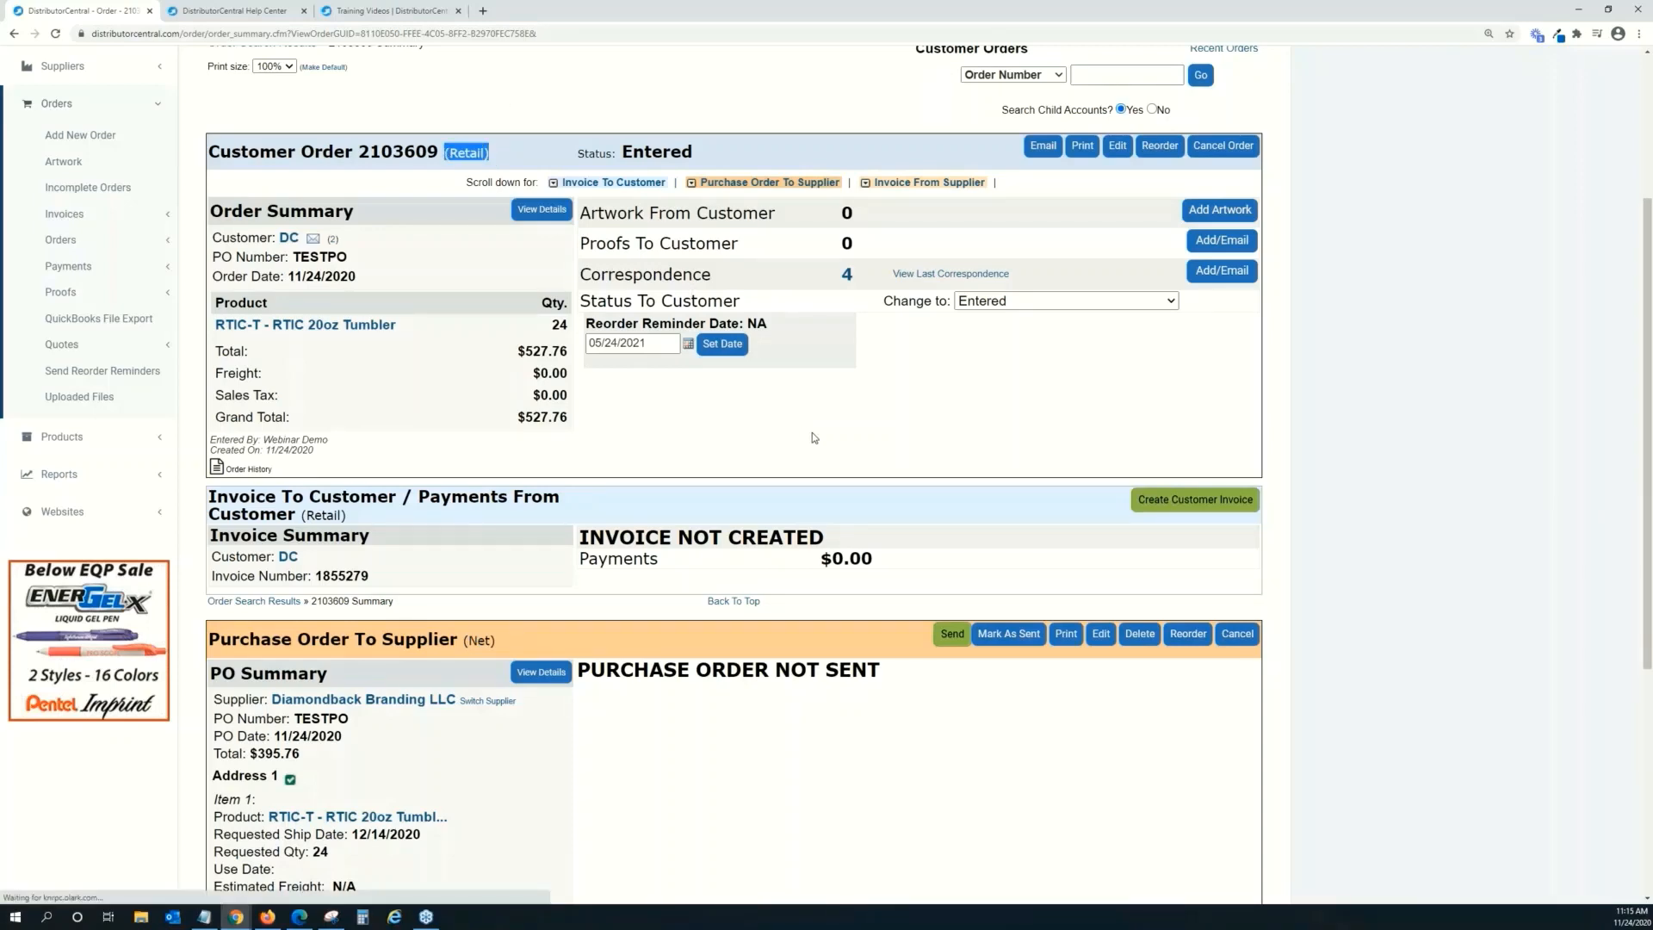
scroll(813, 432, up, 2)
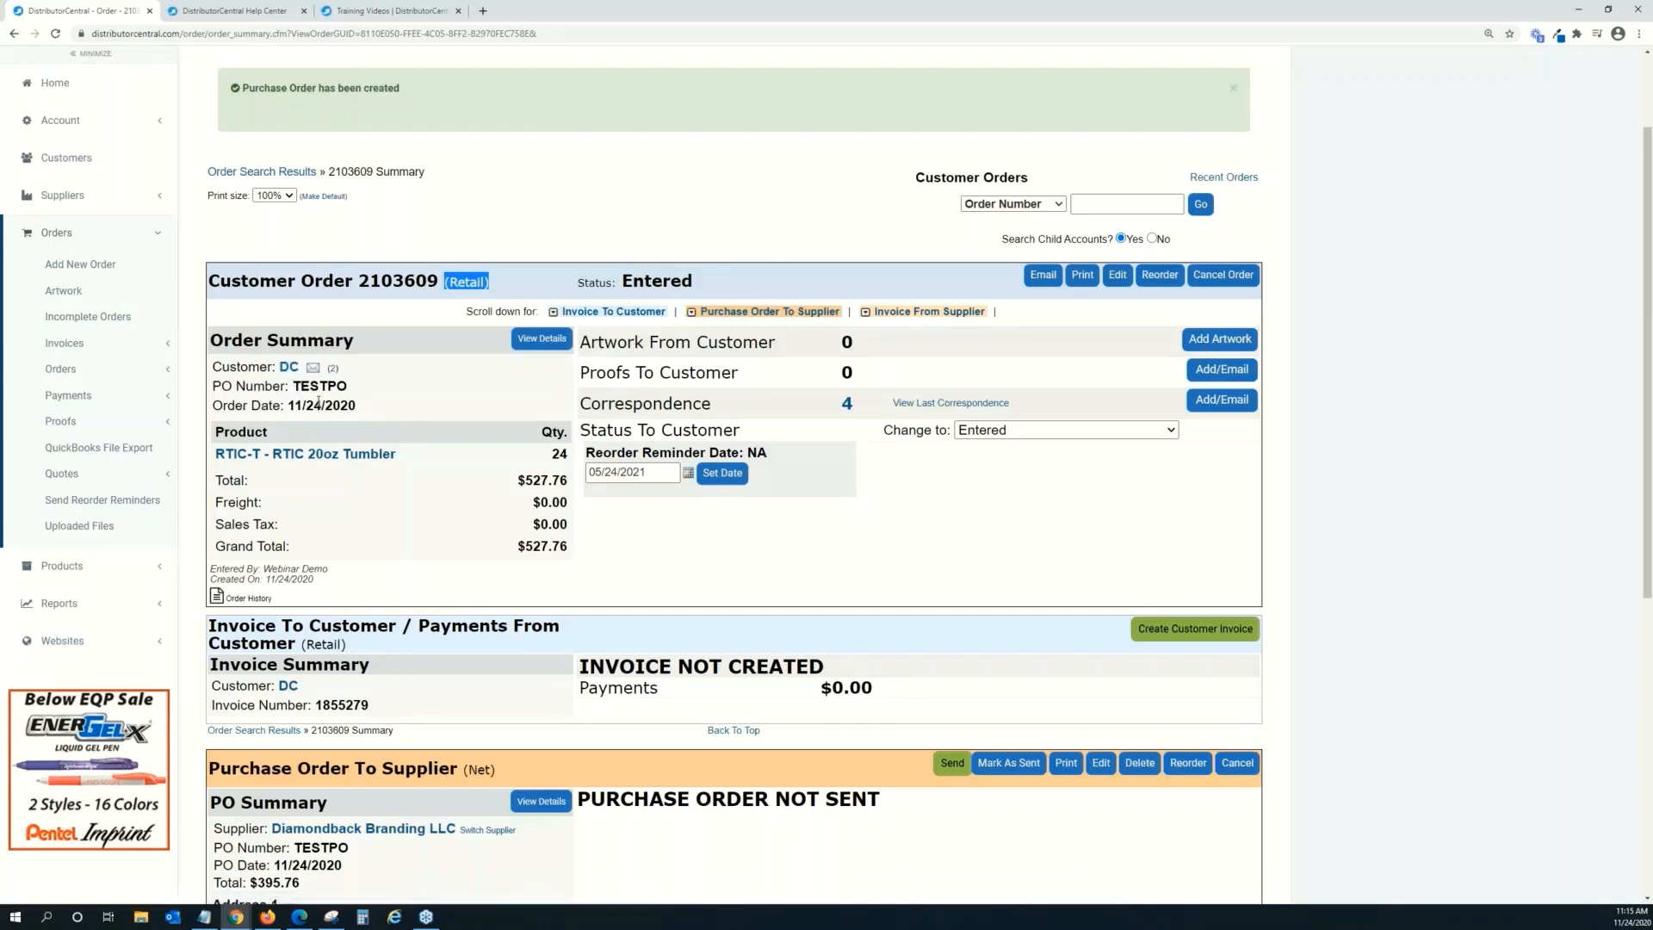
Check the order's PO number and view the Diamondback Branding LLC supplier record linked from the purchase order, closing it when done.
drag(349, 388, 287, 385)
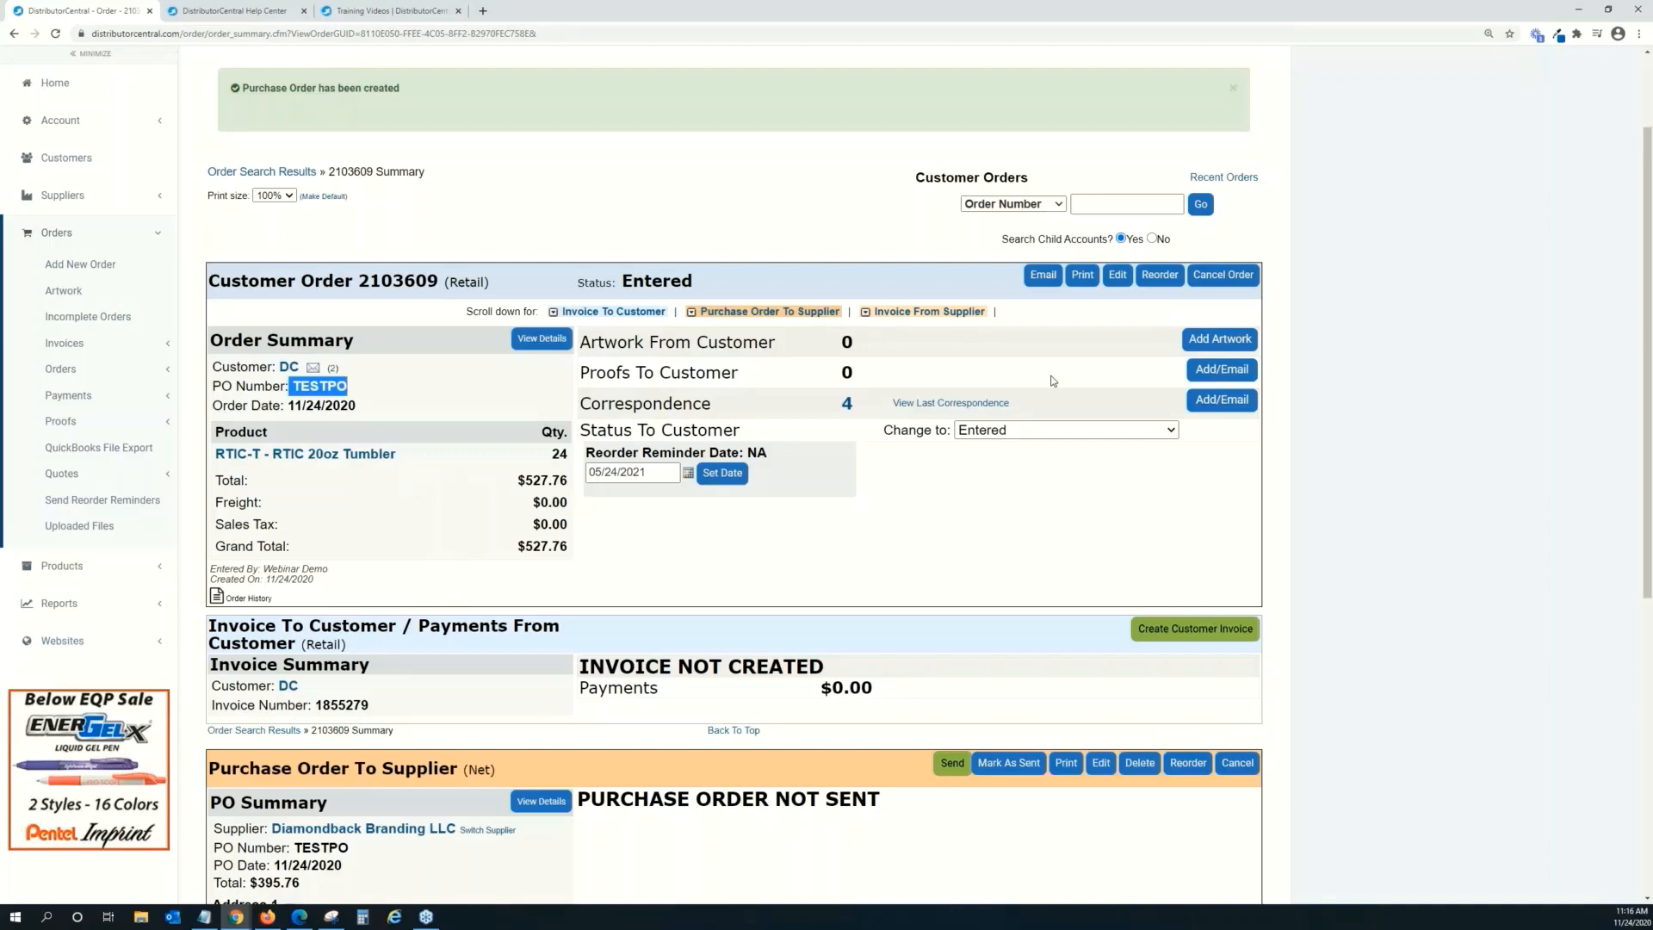
scroll(1046, 375, down, 1)
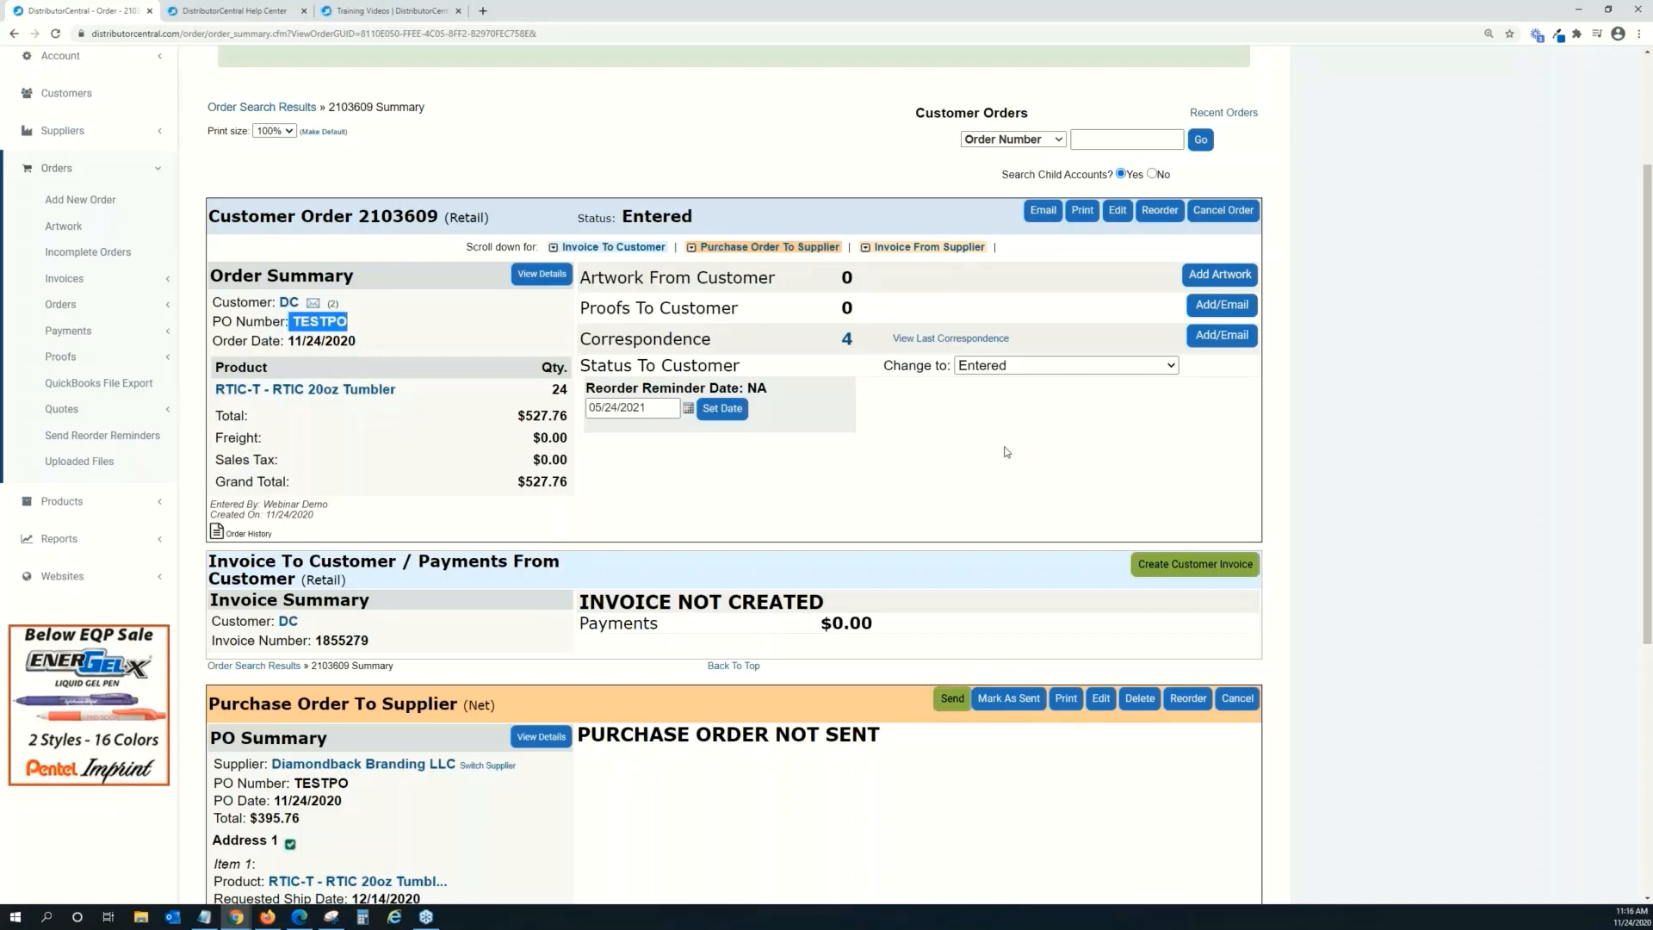
scroll(1011, 439, up, 1)
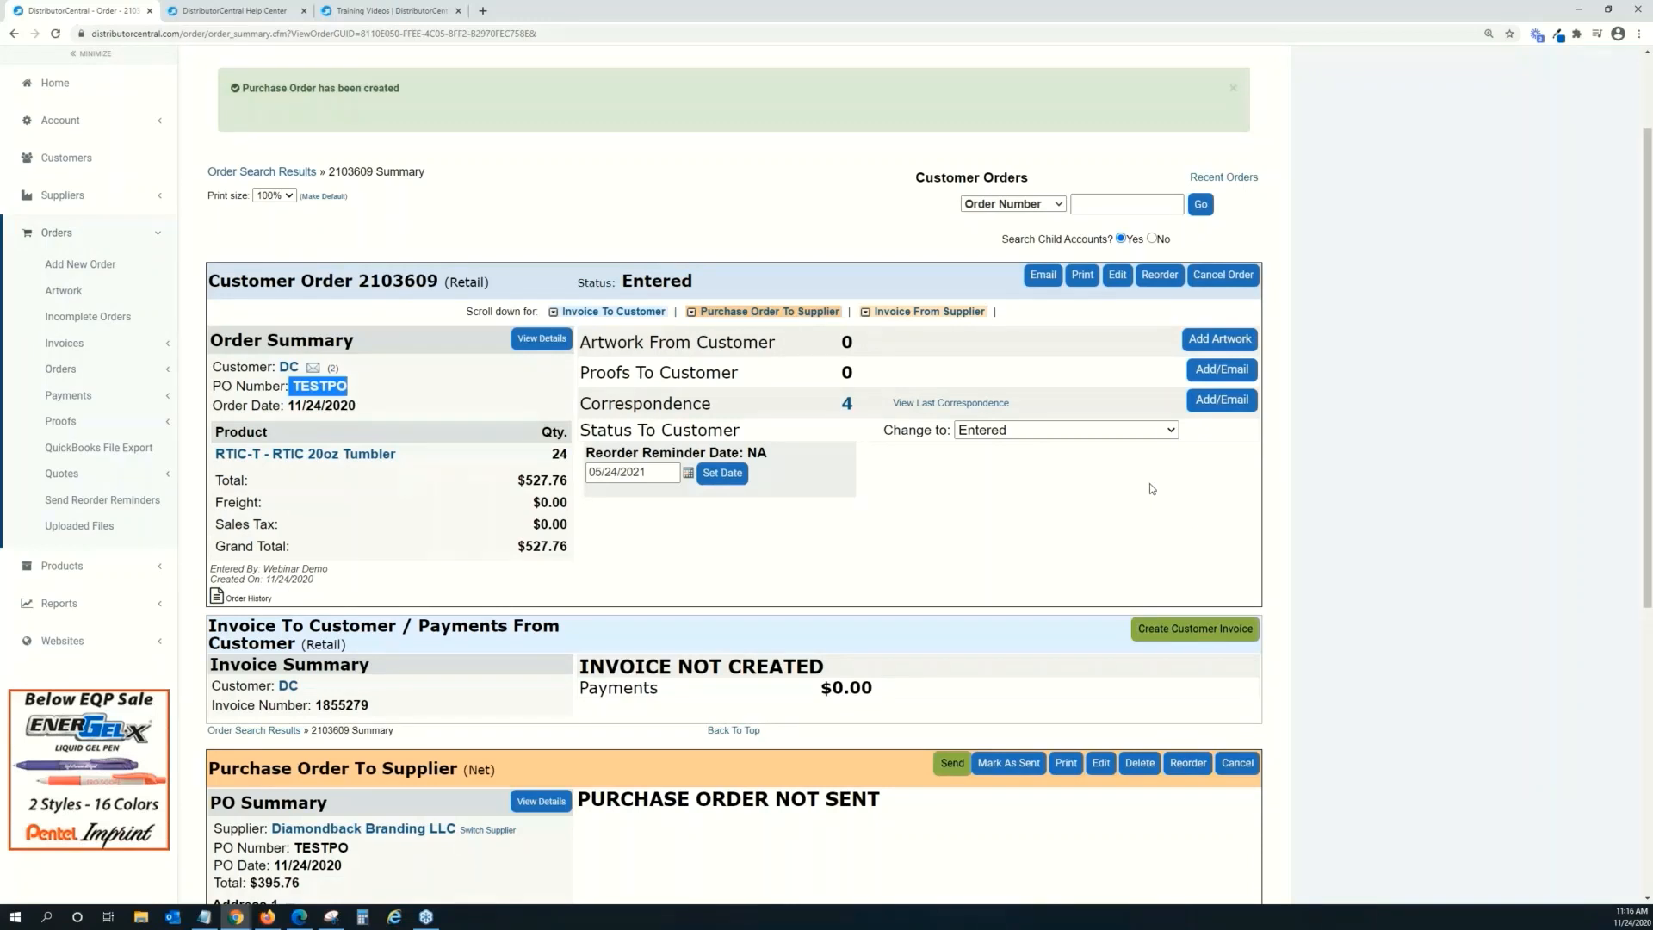
scroll(1038, 469, down, 1)
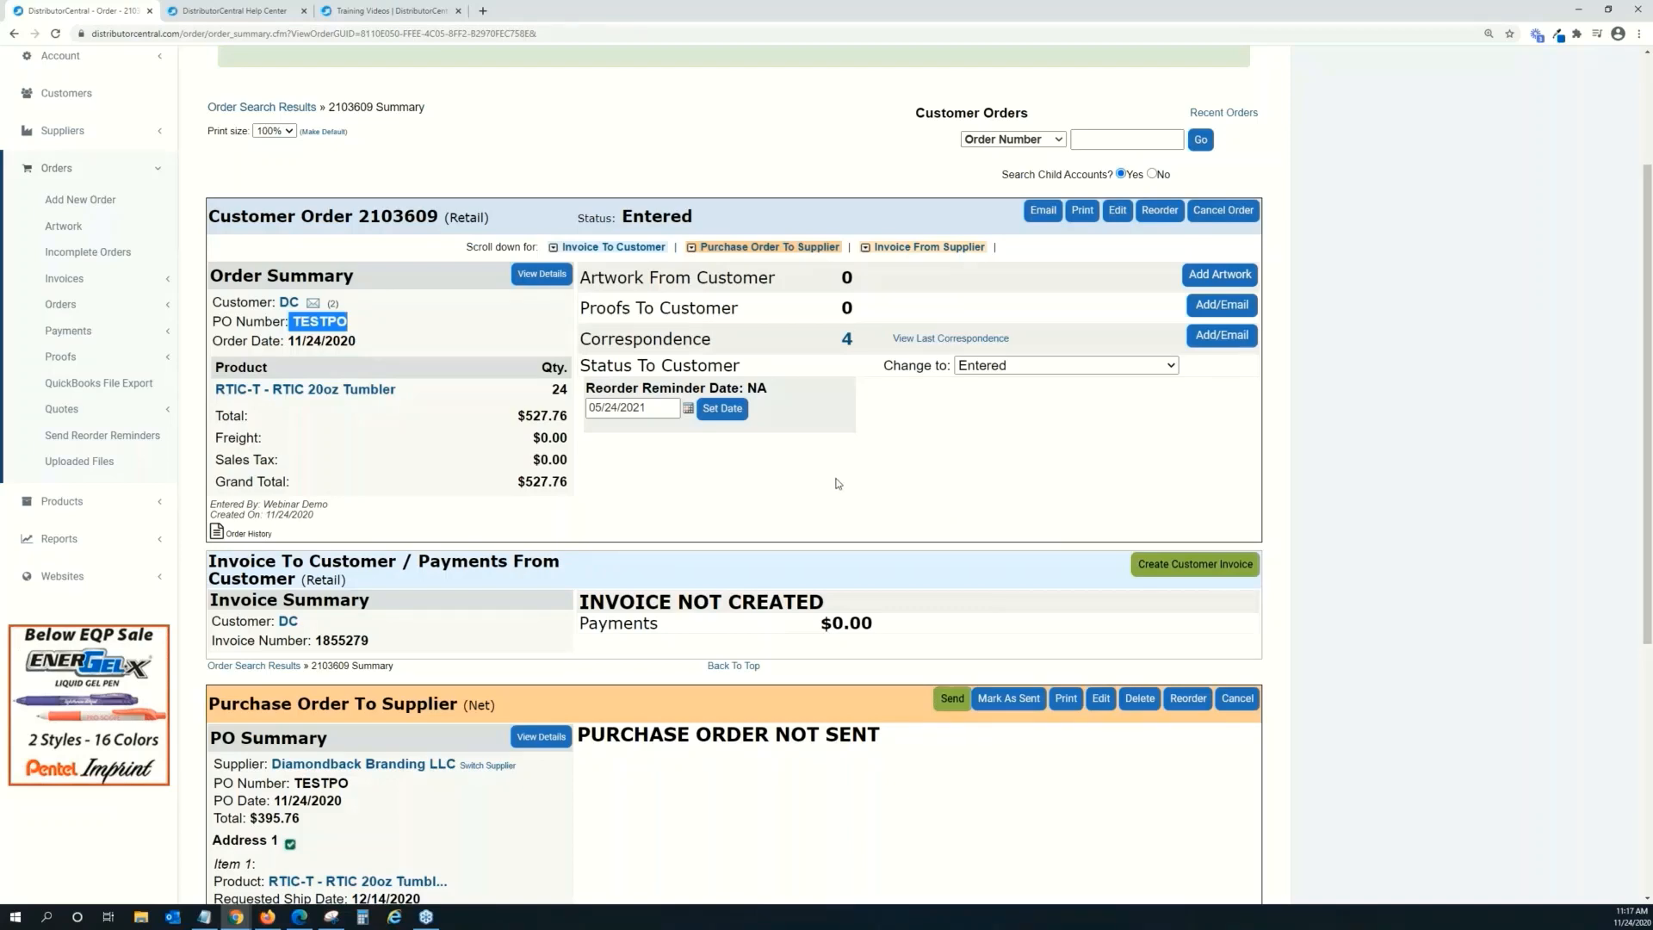
scroll(379, 650, down, 2)
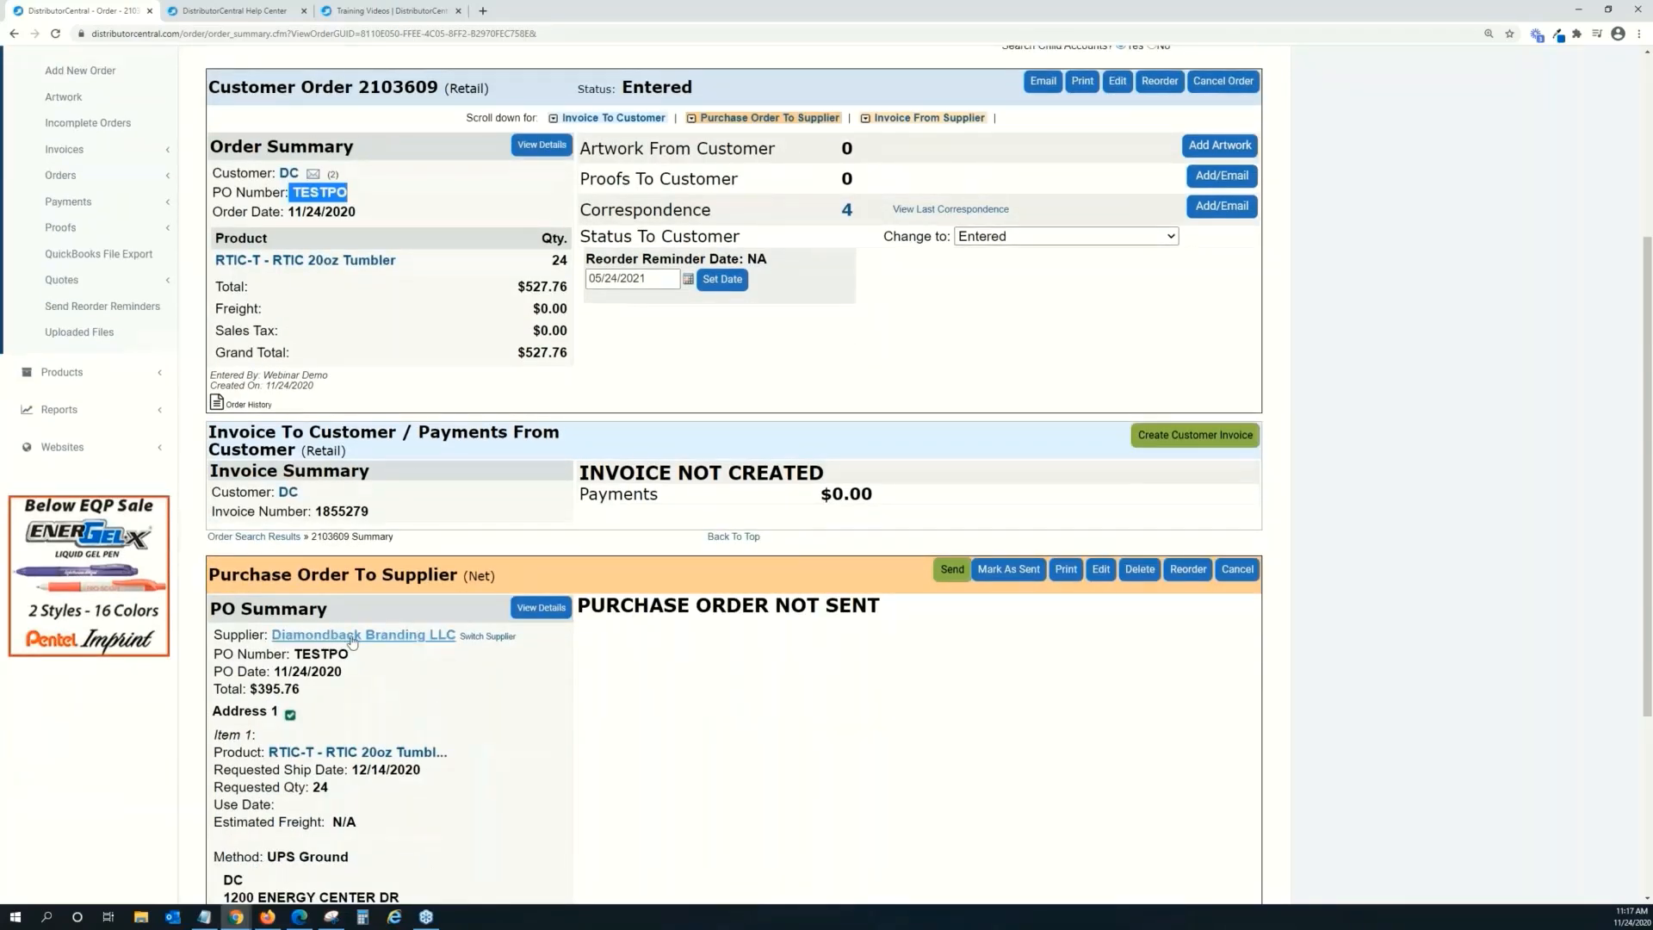
click(365, 638)
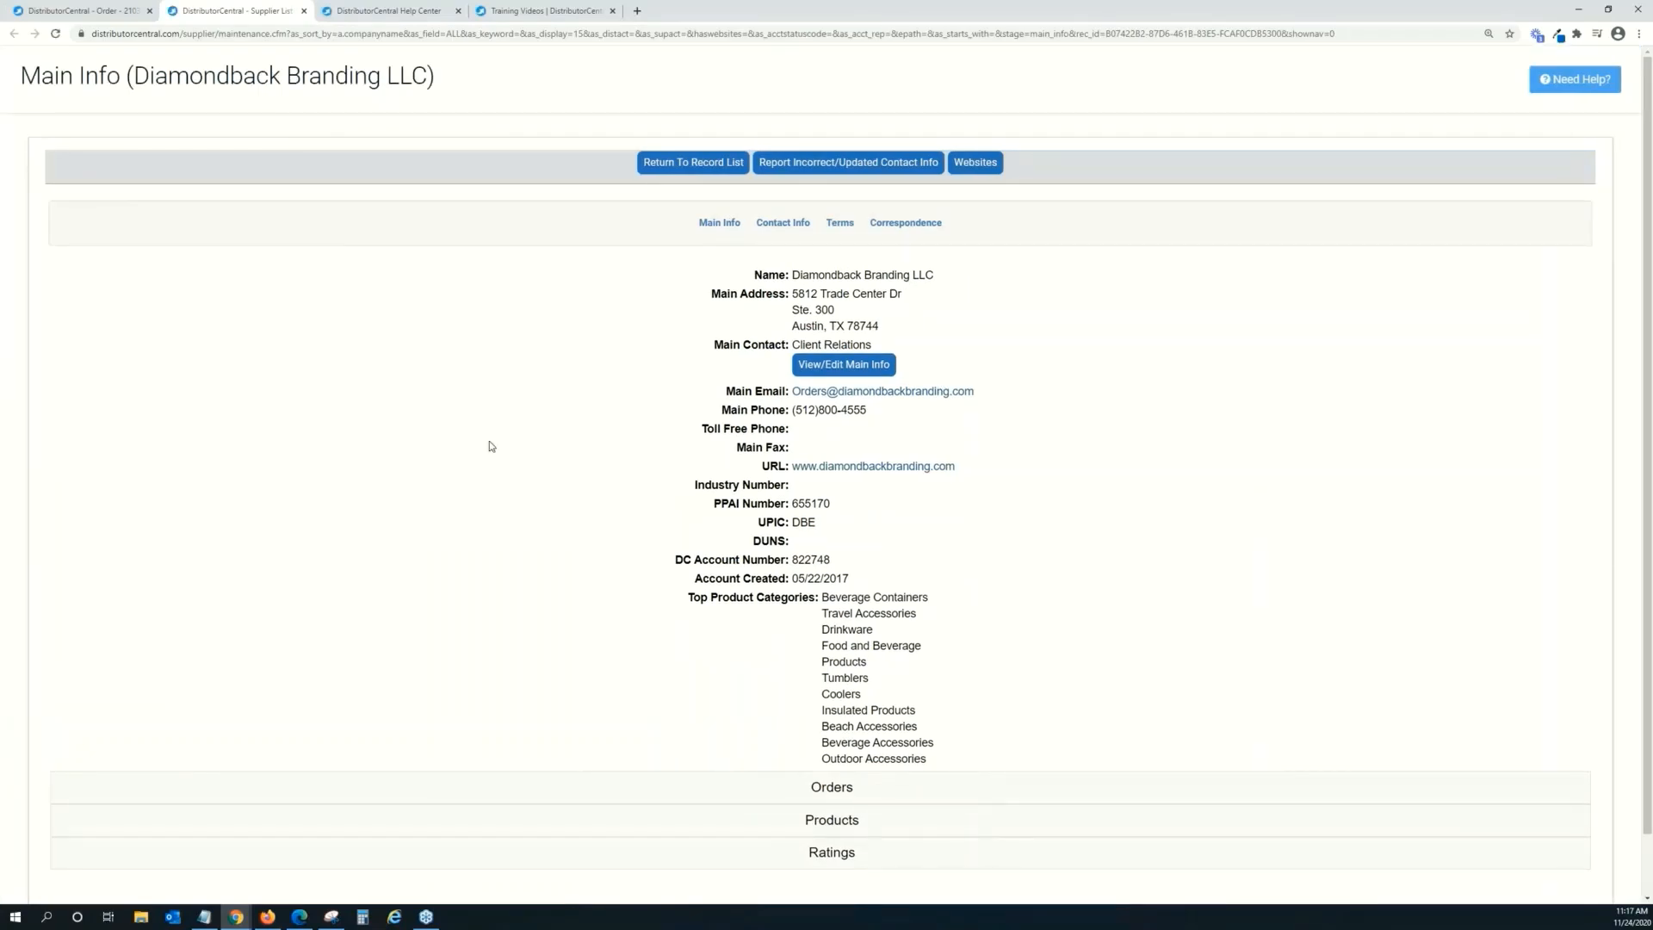
click(305, 11)
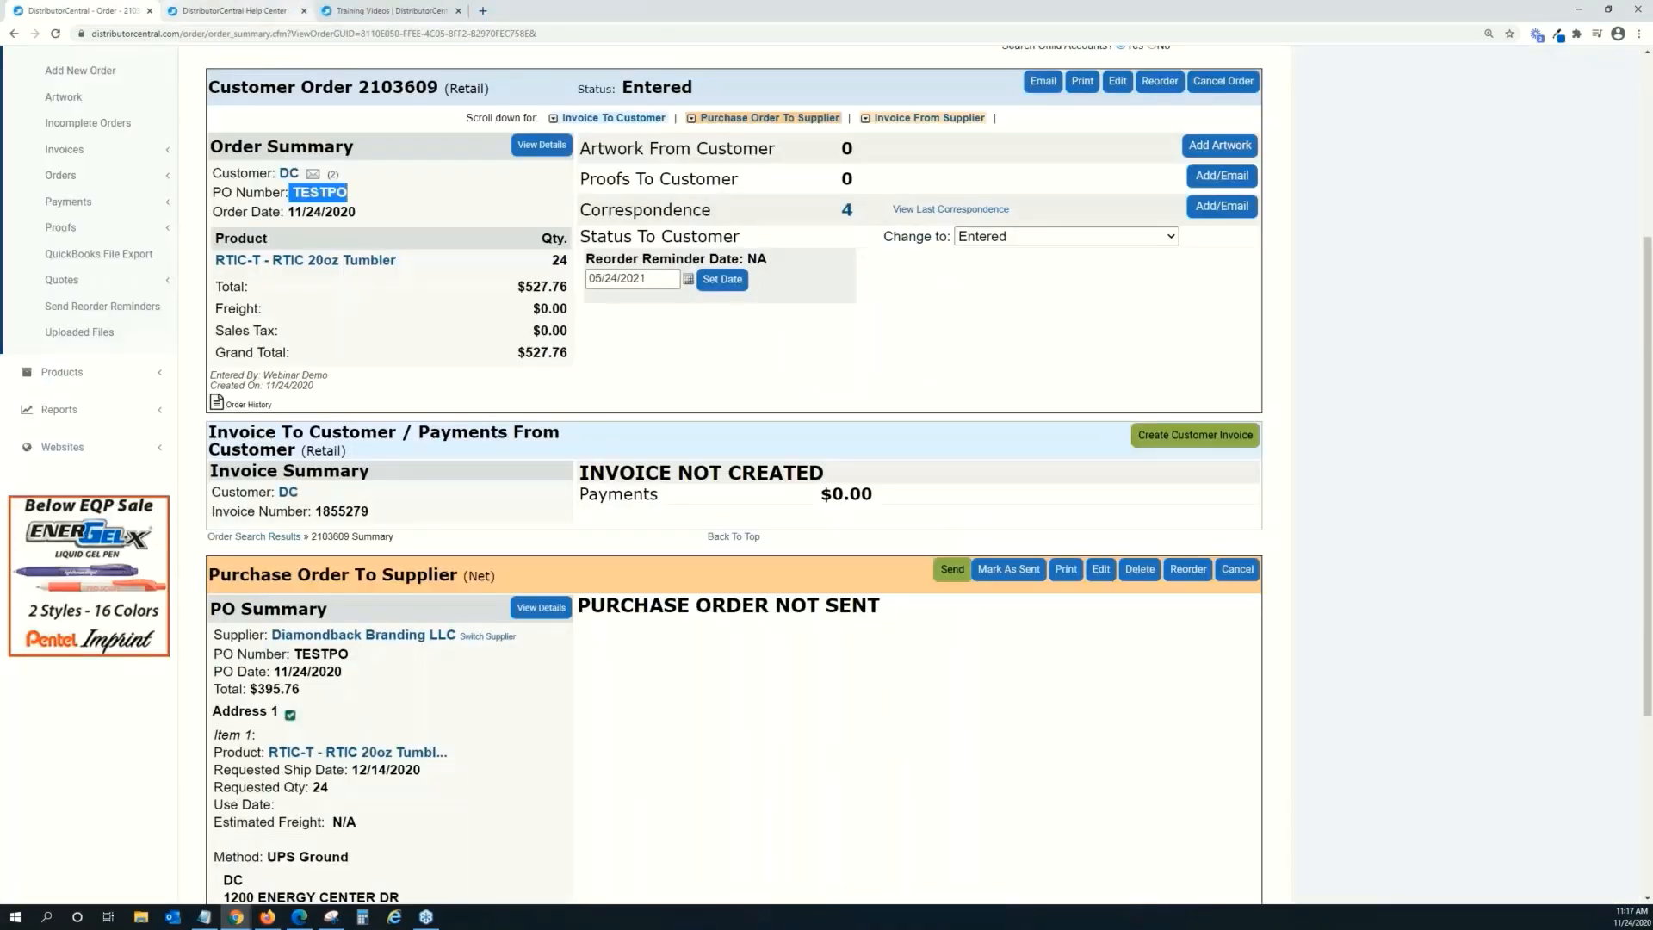
Change the order status shown to the customer to Awaiting Artwork and check it in the order header.
scroll(862, 480, up, 3)
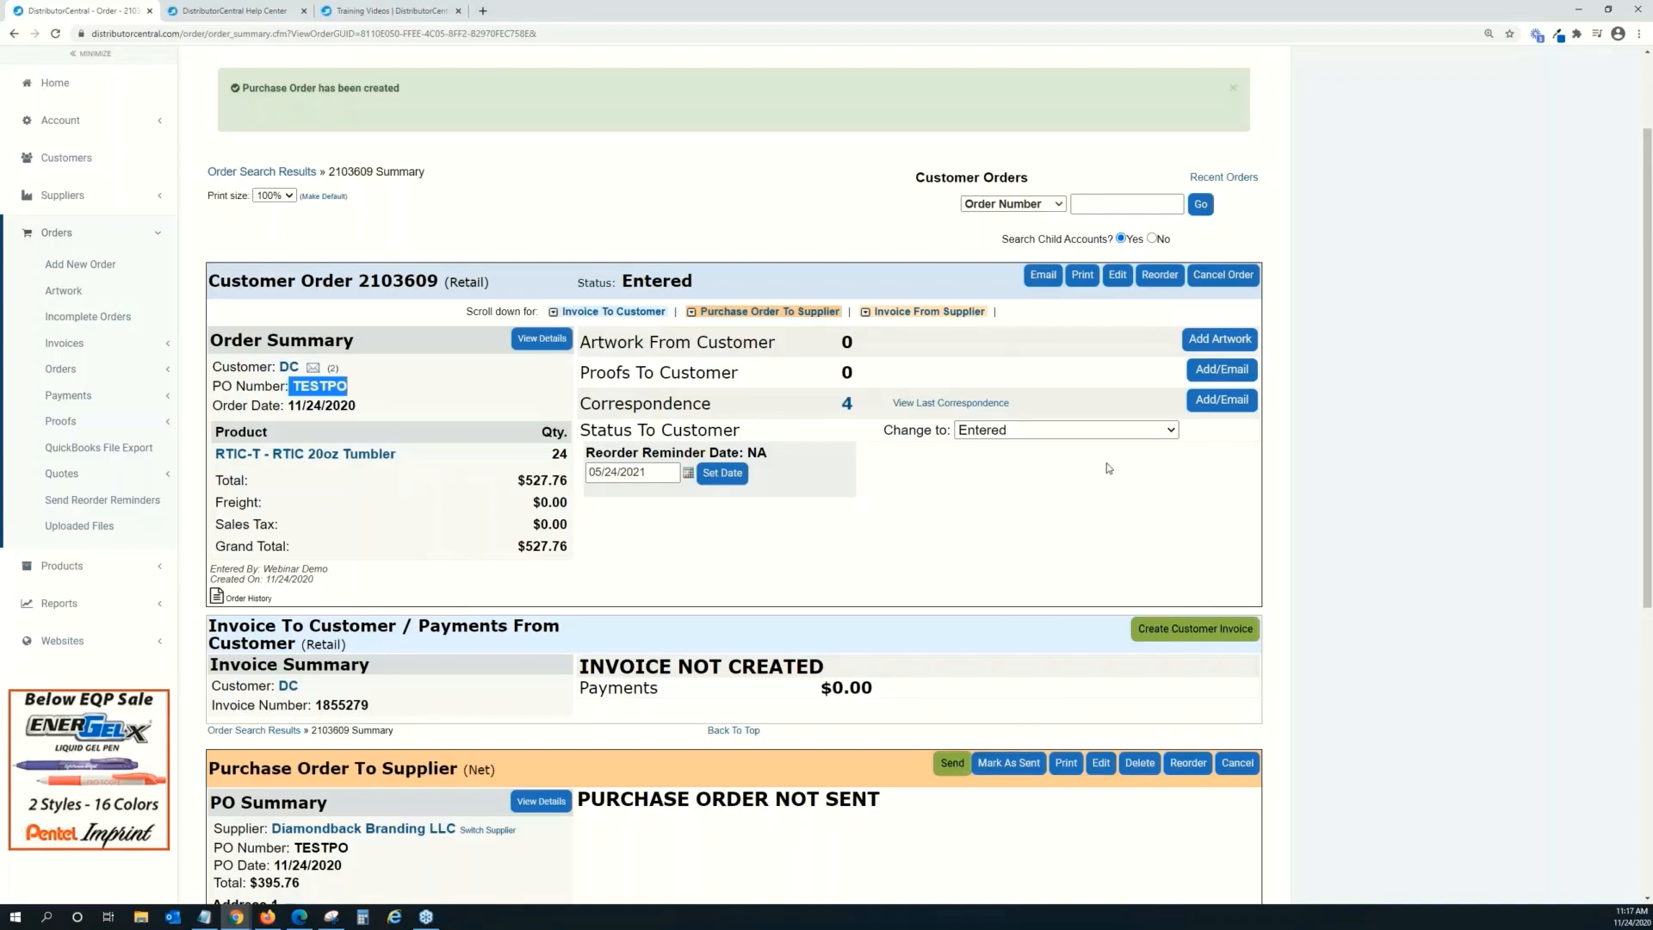
click(1020, 435)
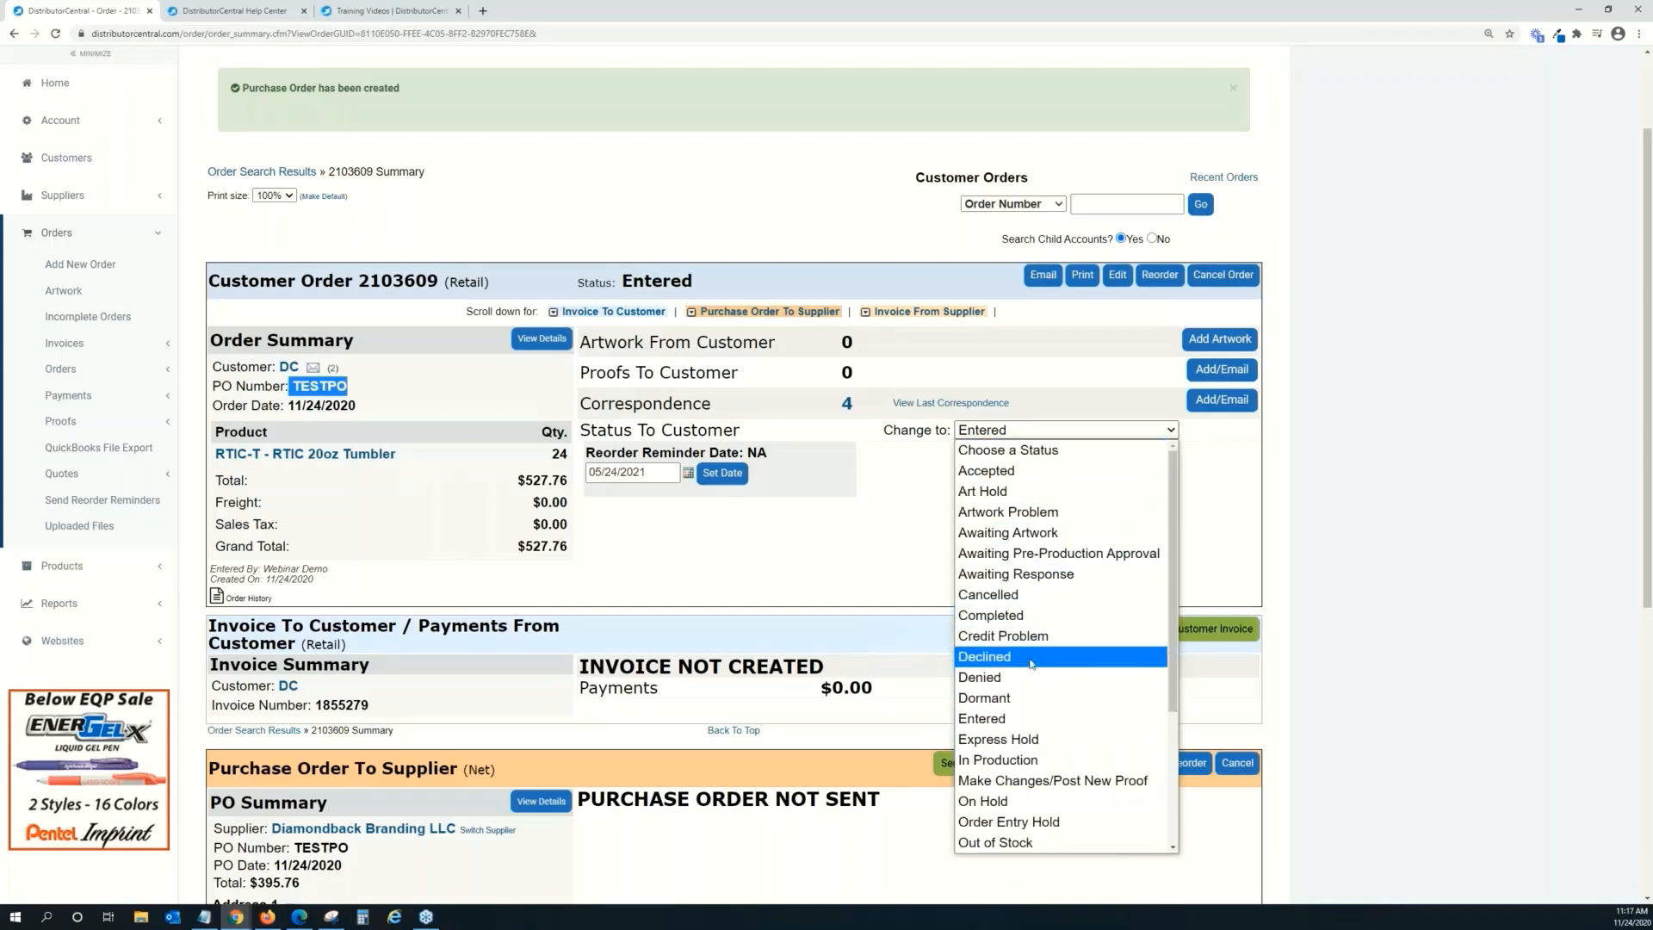
click(1049, 538)
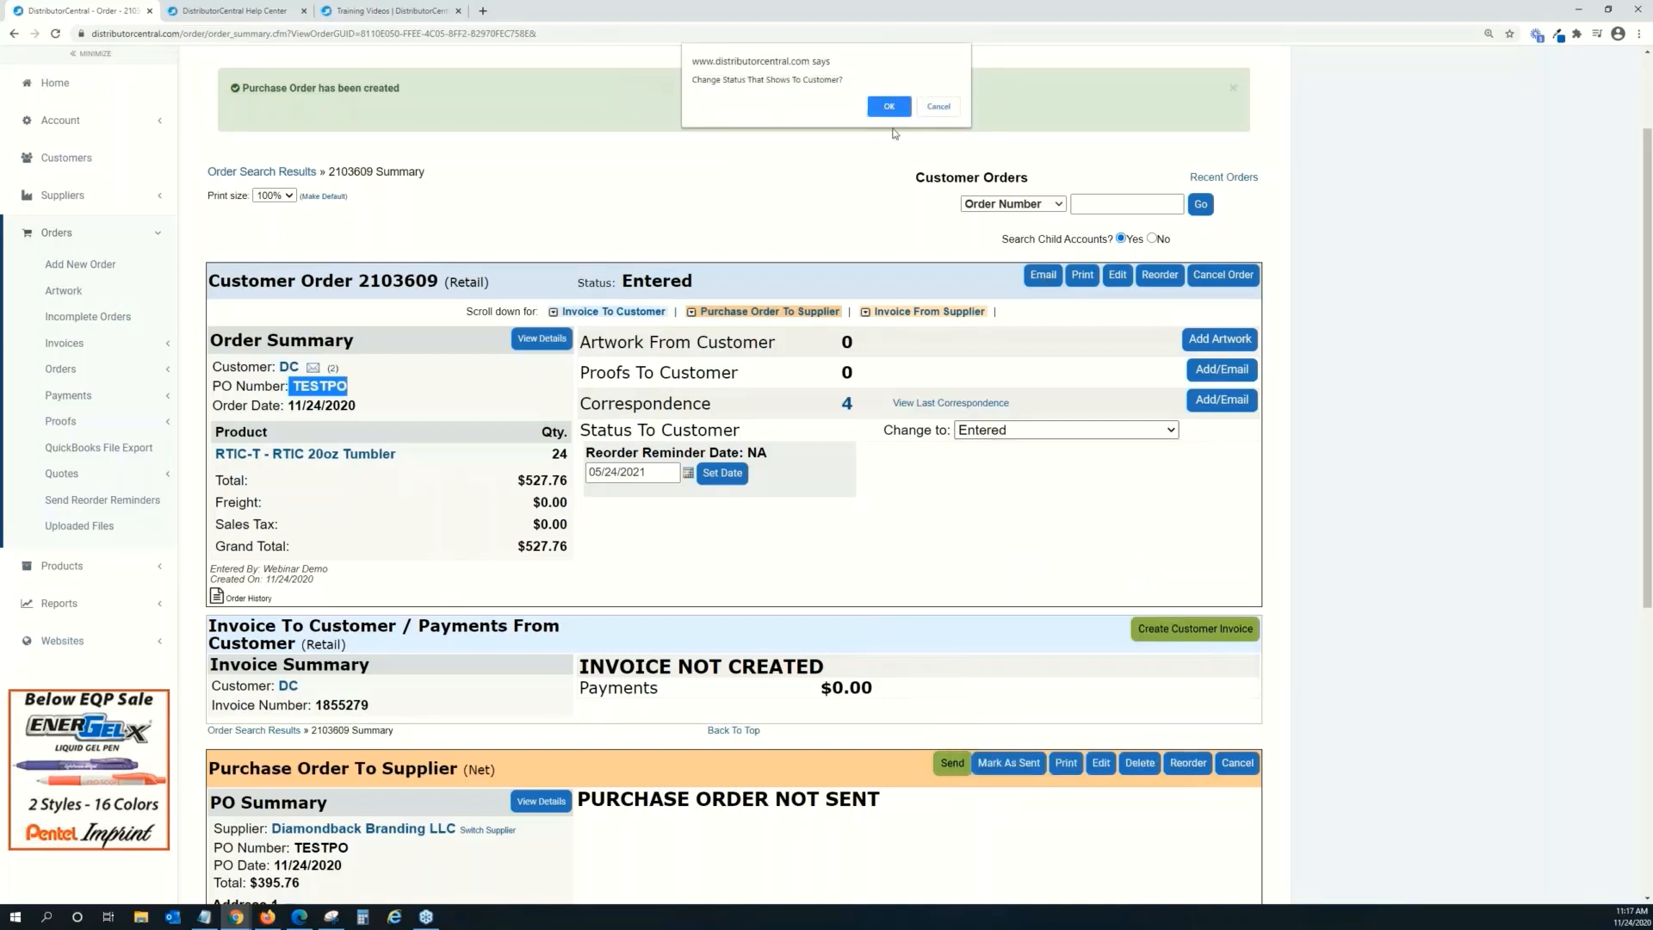
click(888, 106)
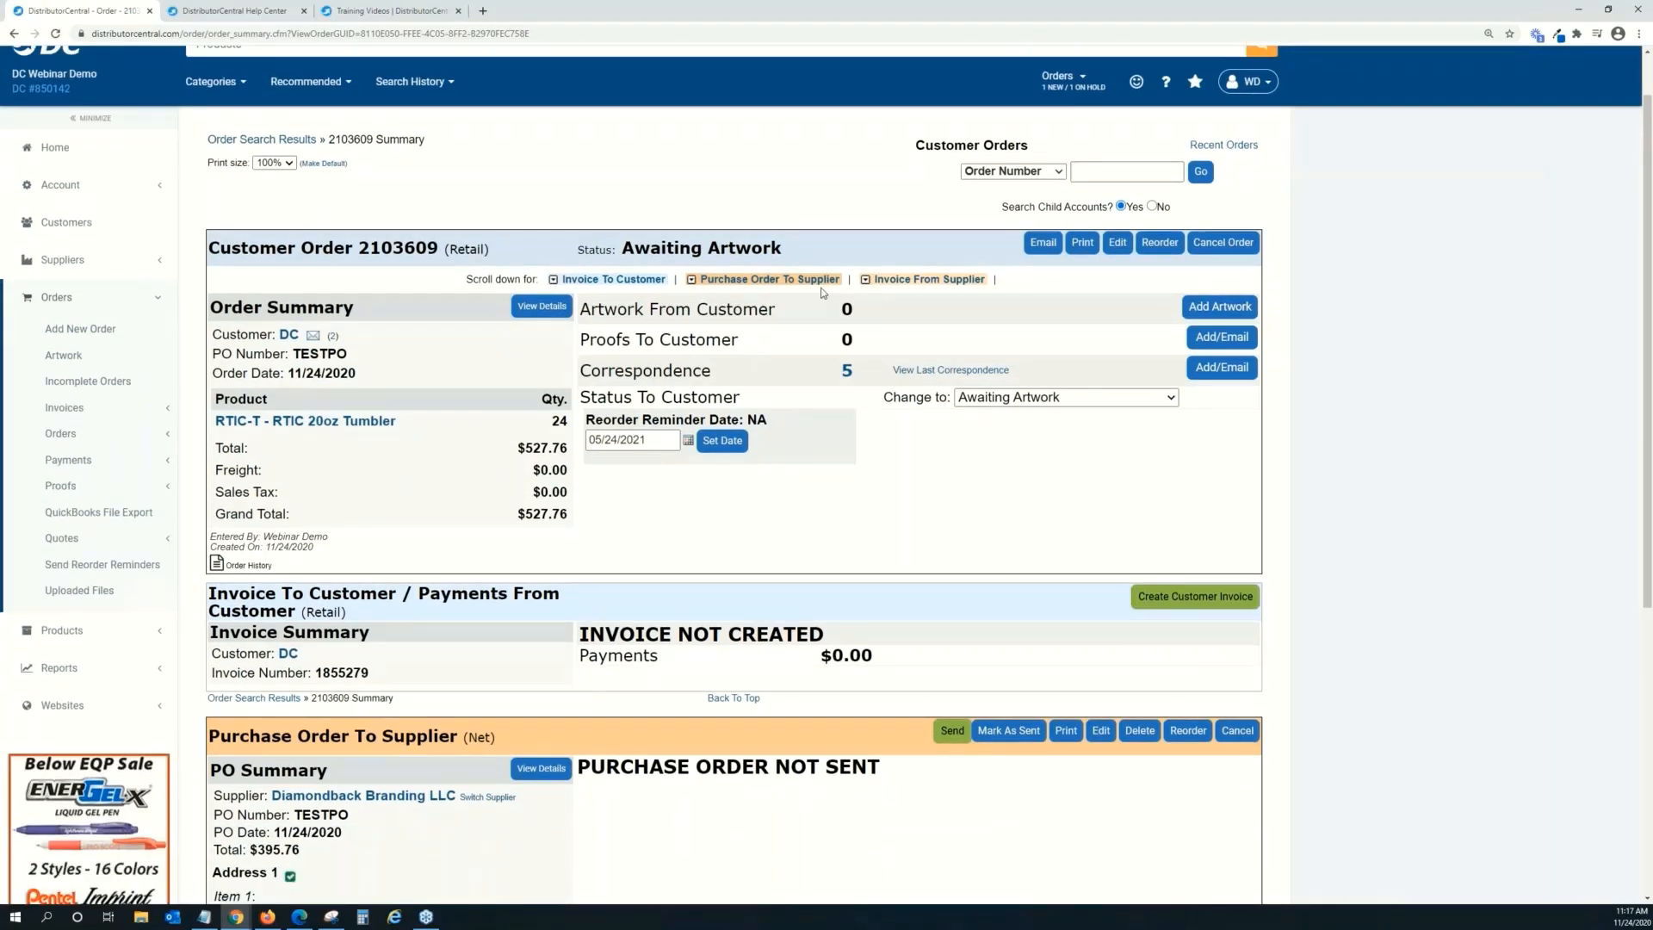
drag(807, 248, 583, 250)
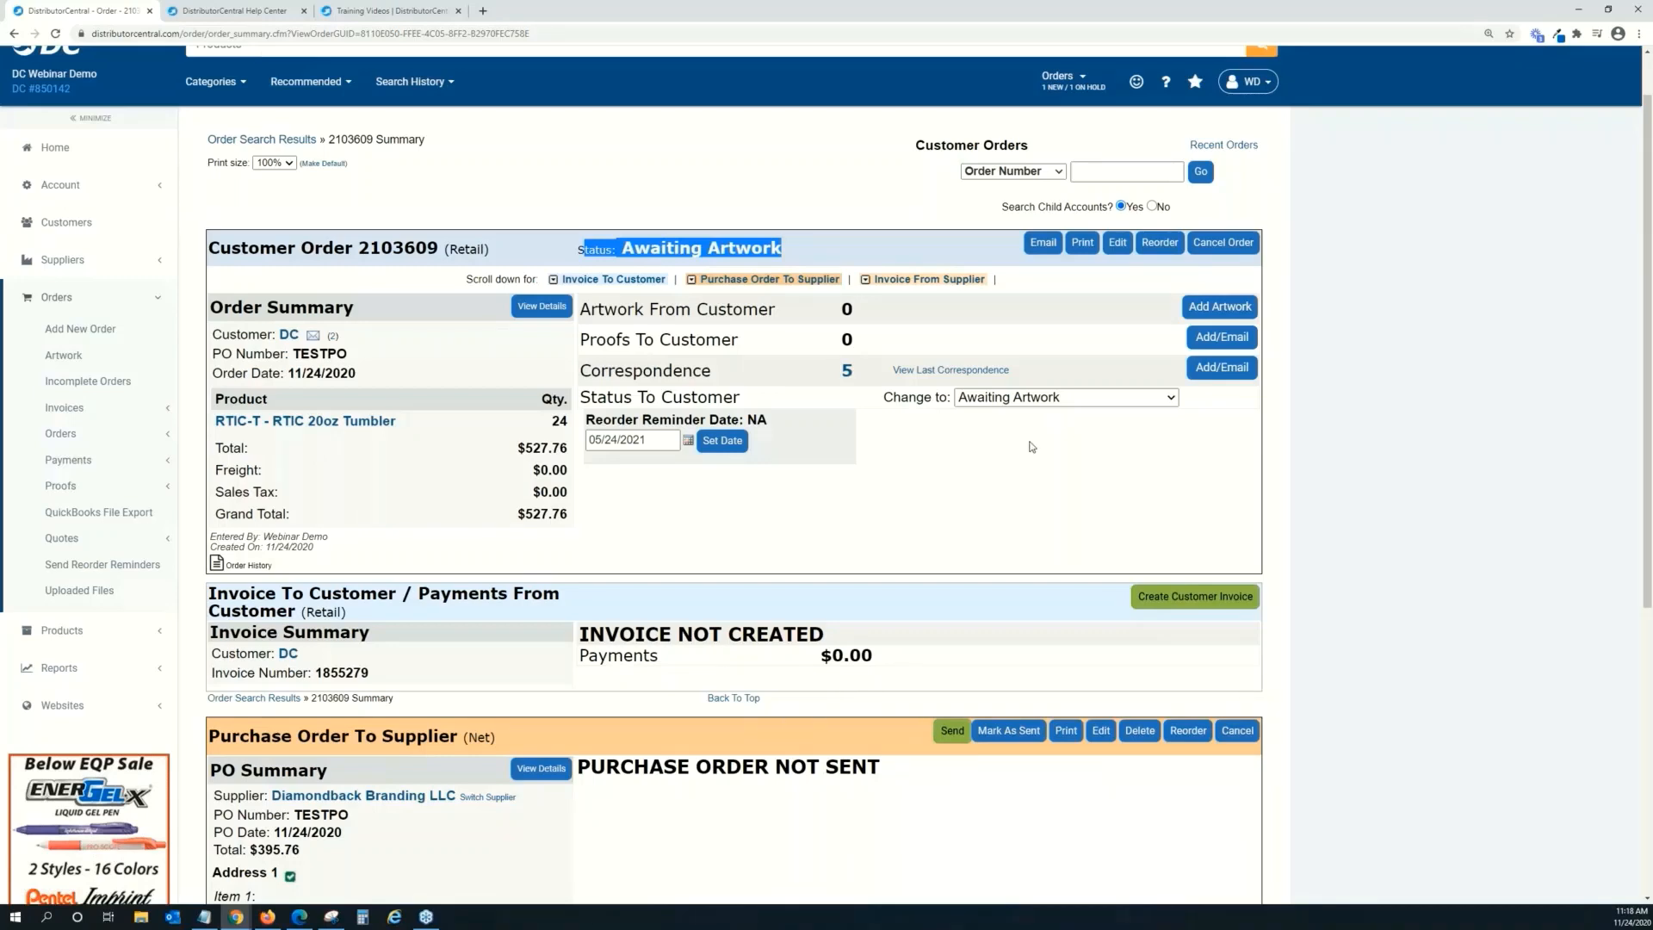
Create the customer invoice for the tumbler order.
scroll(1032, 447, down, 1)
scroll(1029, 447, down, 2)
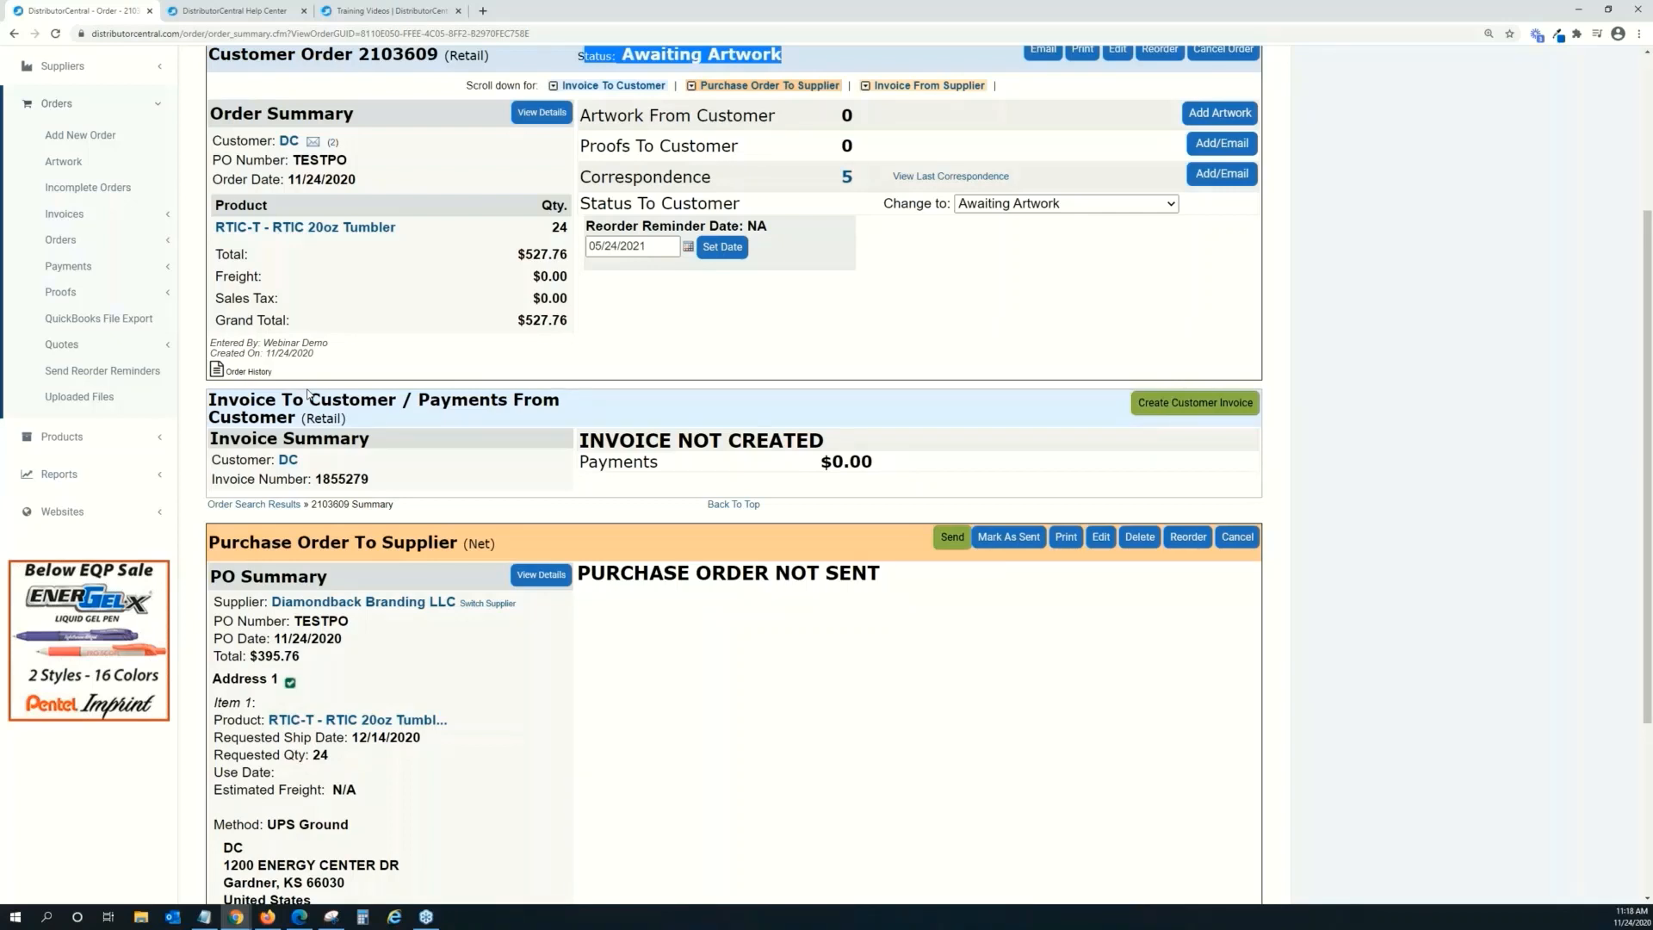
click(1179, 401)
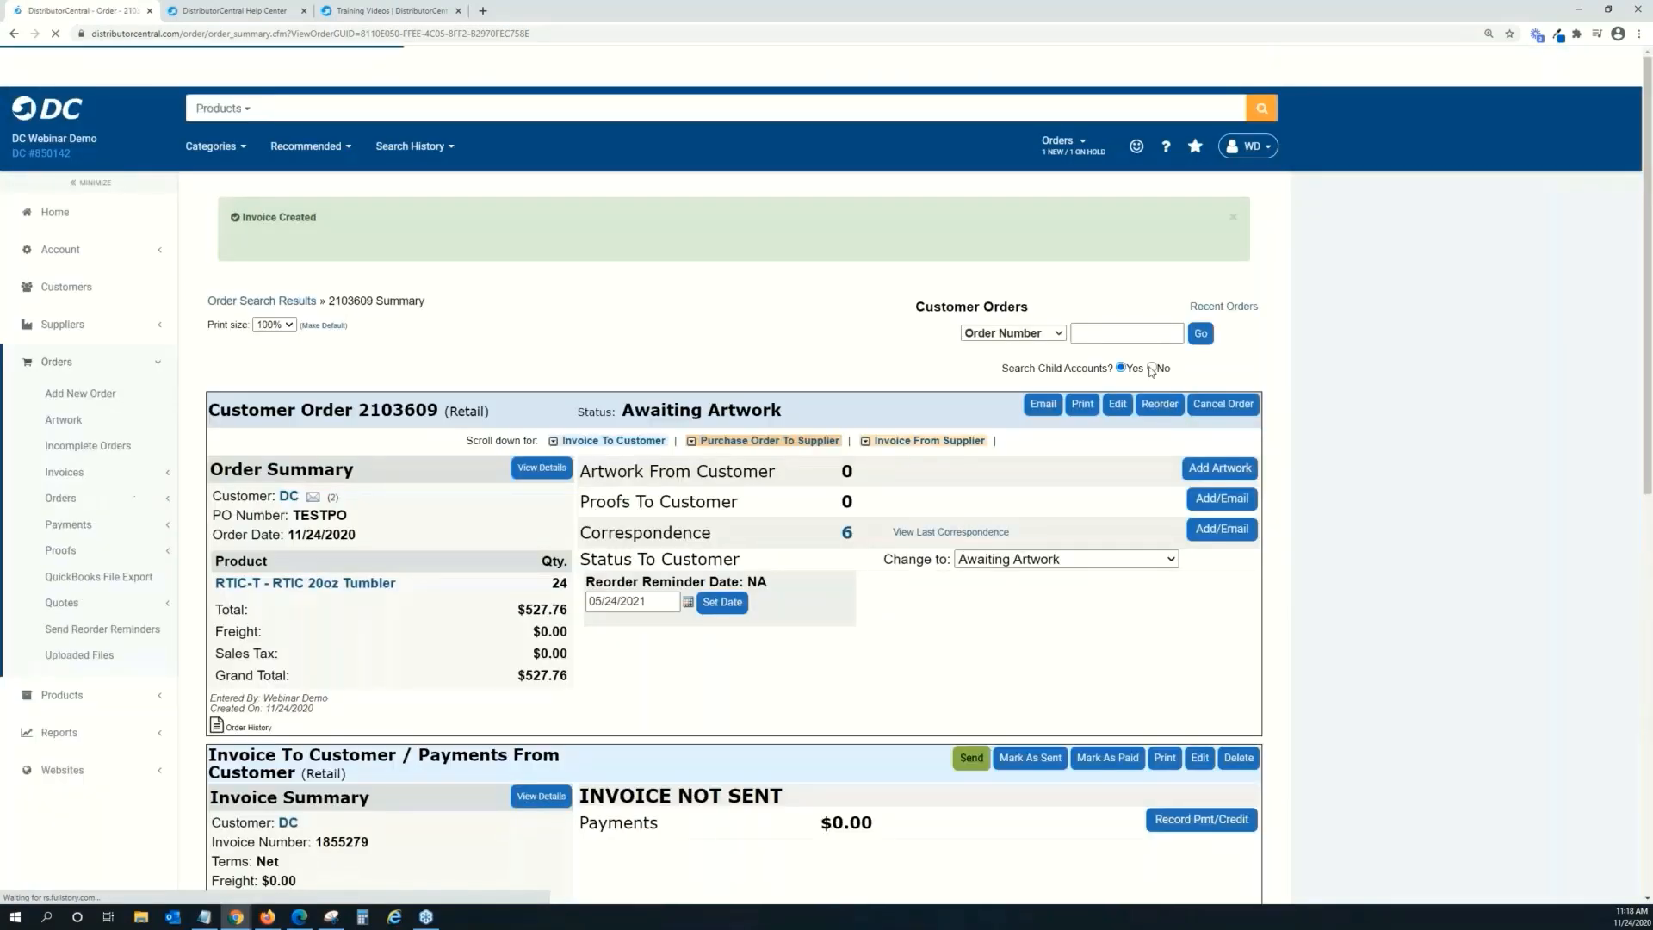
Send the invoice to the customer in the HTML and PDF format, keeping the prefilled recipient e-mail and leaving comments empty.
scroll(1094, 447, down, 4)
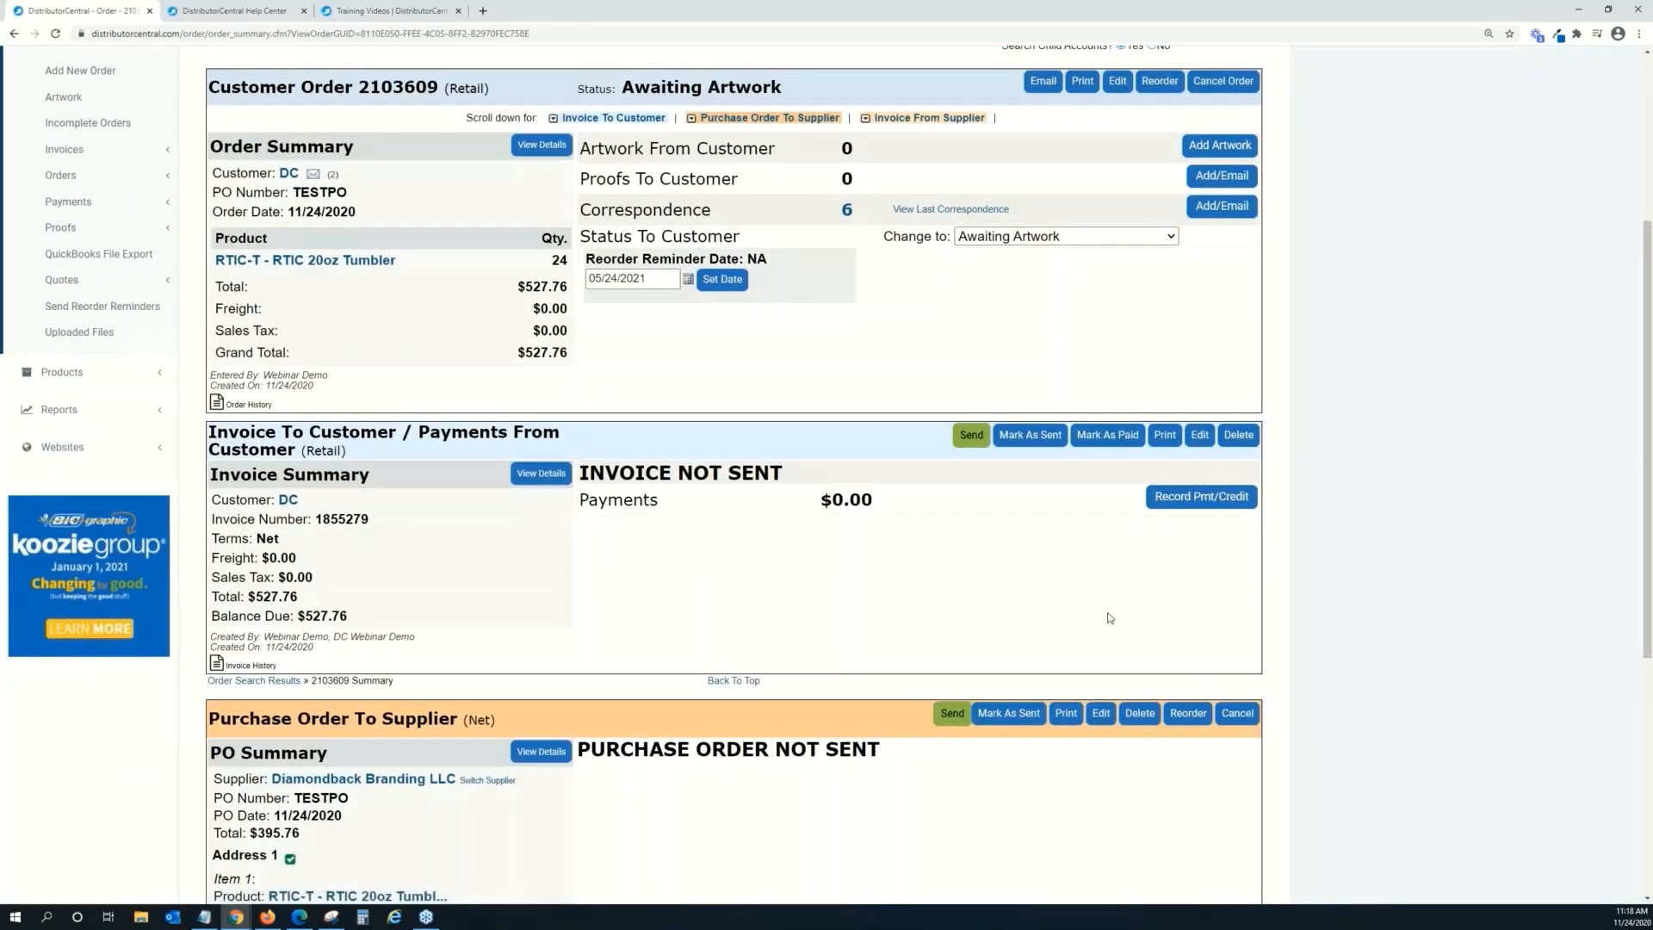
click(971, 439)
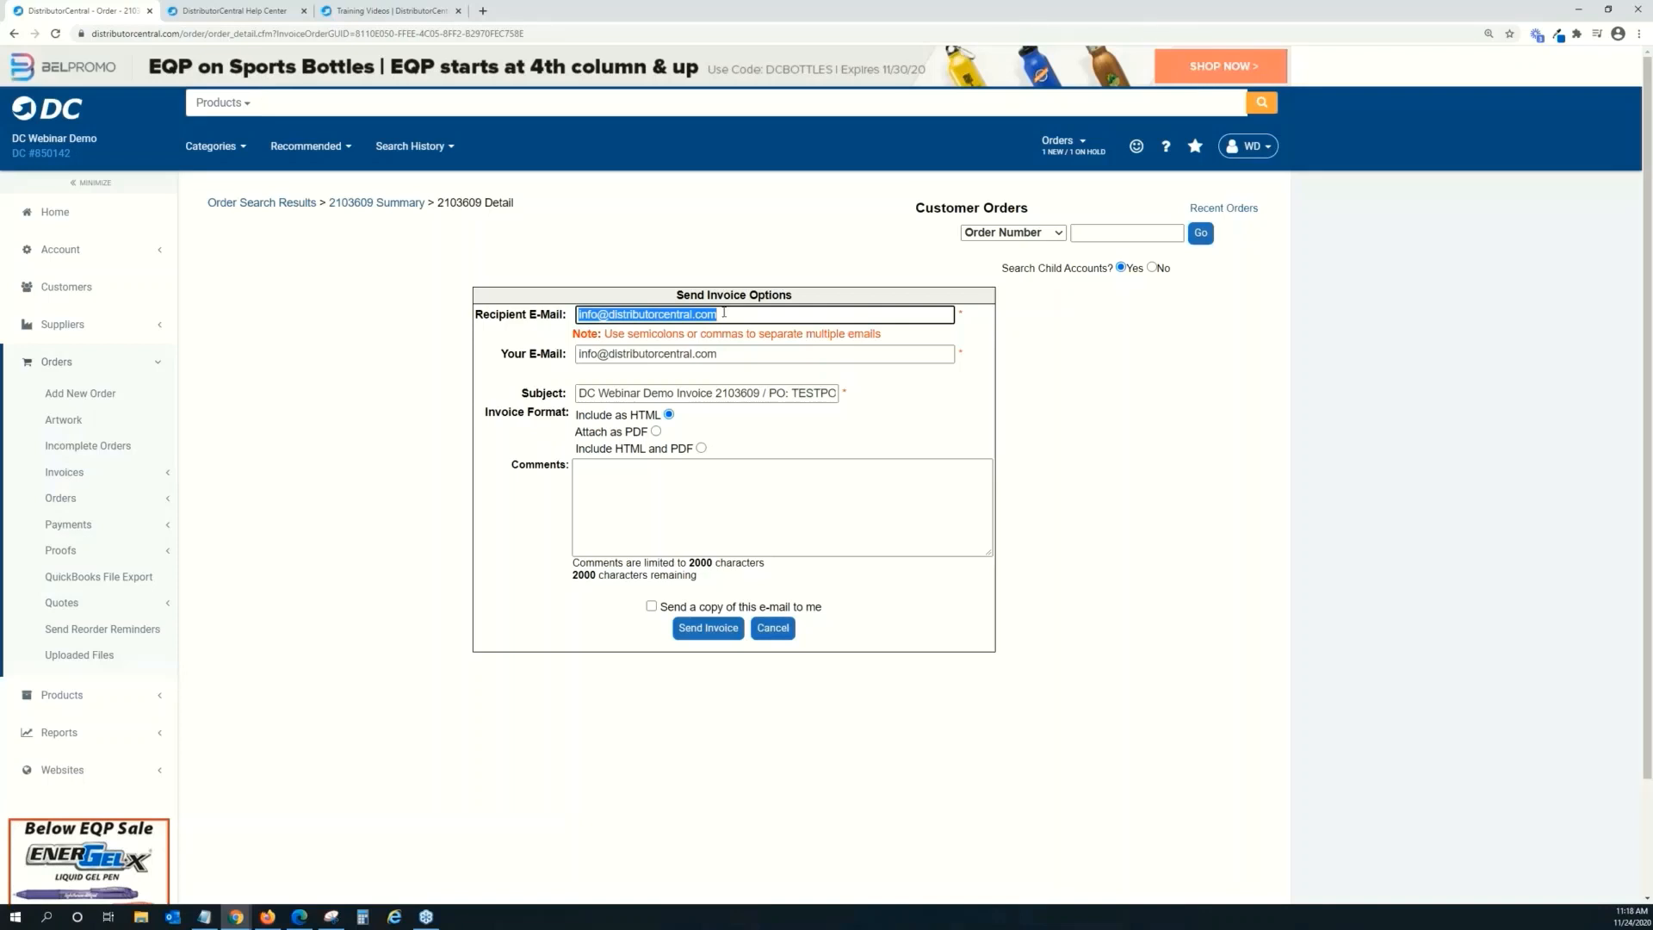
click(727, 315)
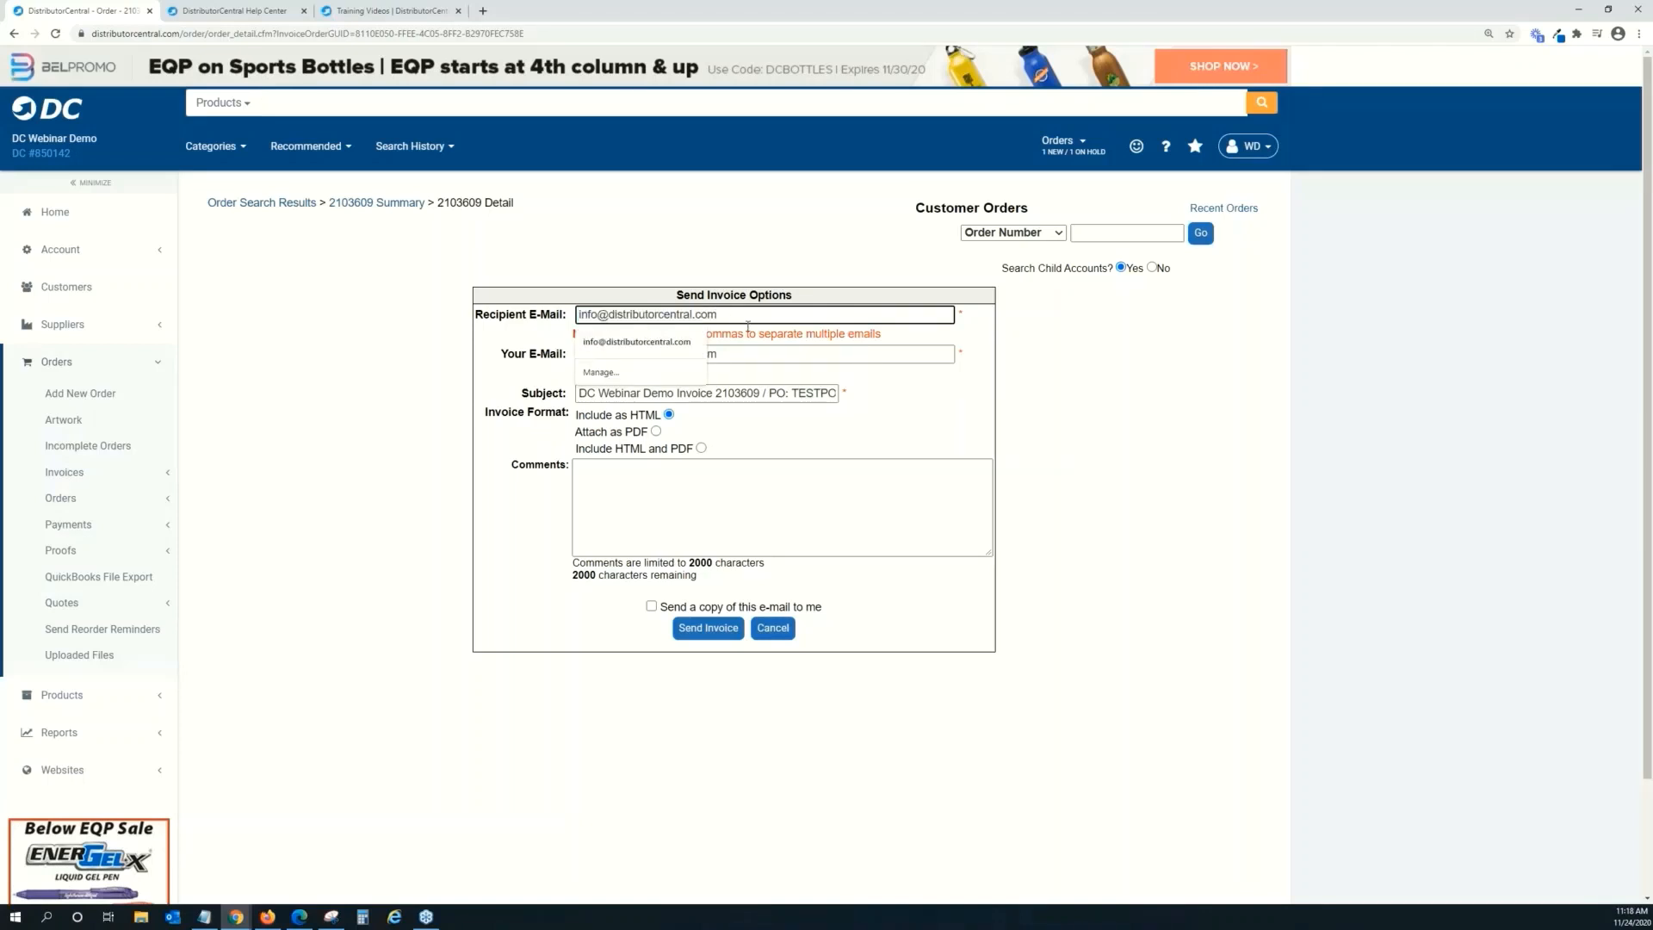
click(796, 500)
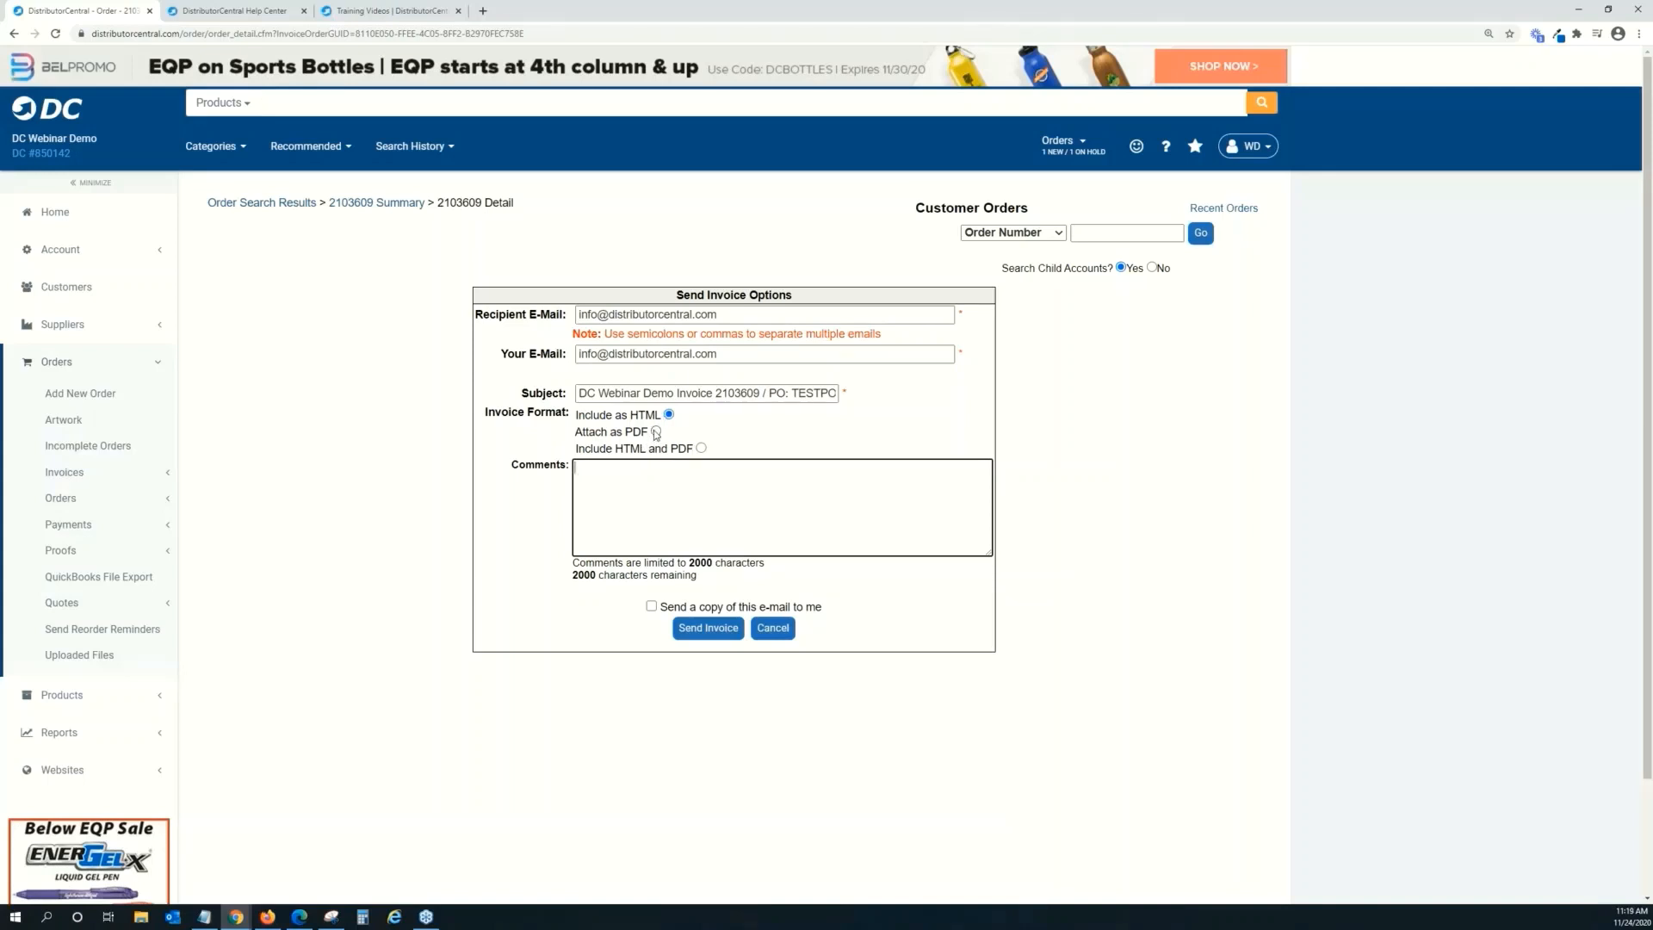
click(701, 448)
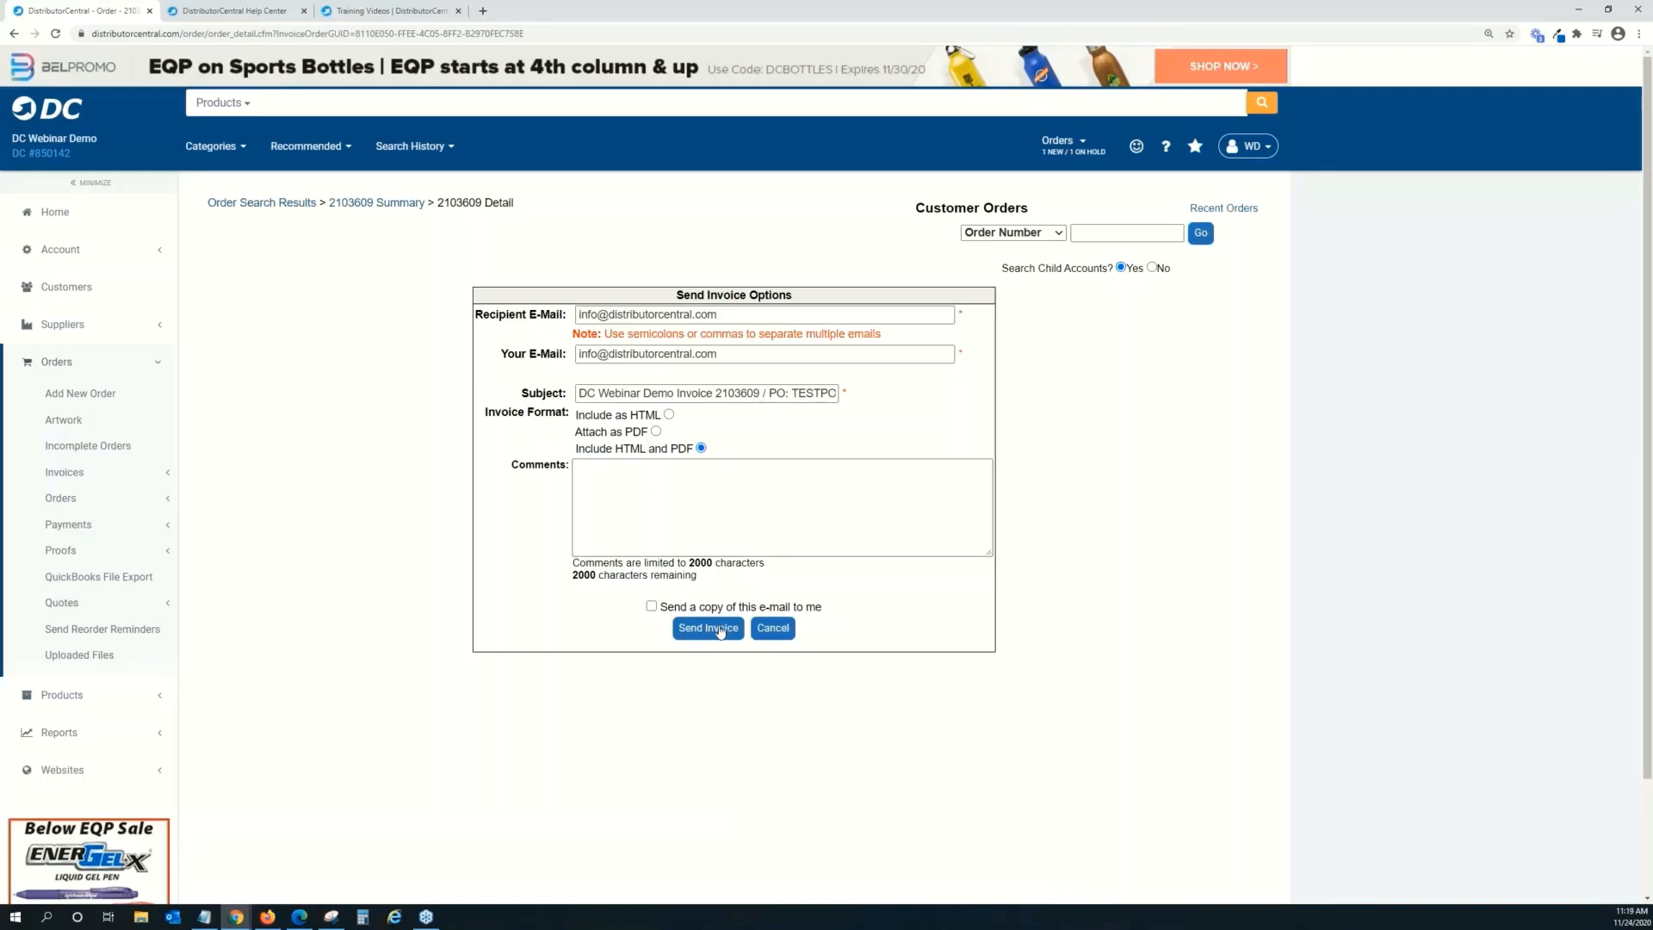
click(721, 629)
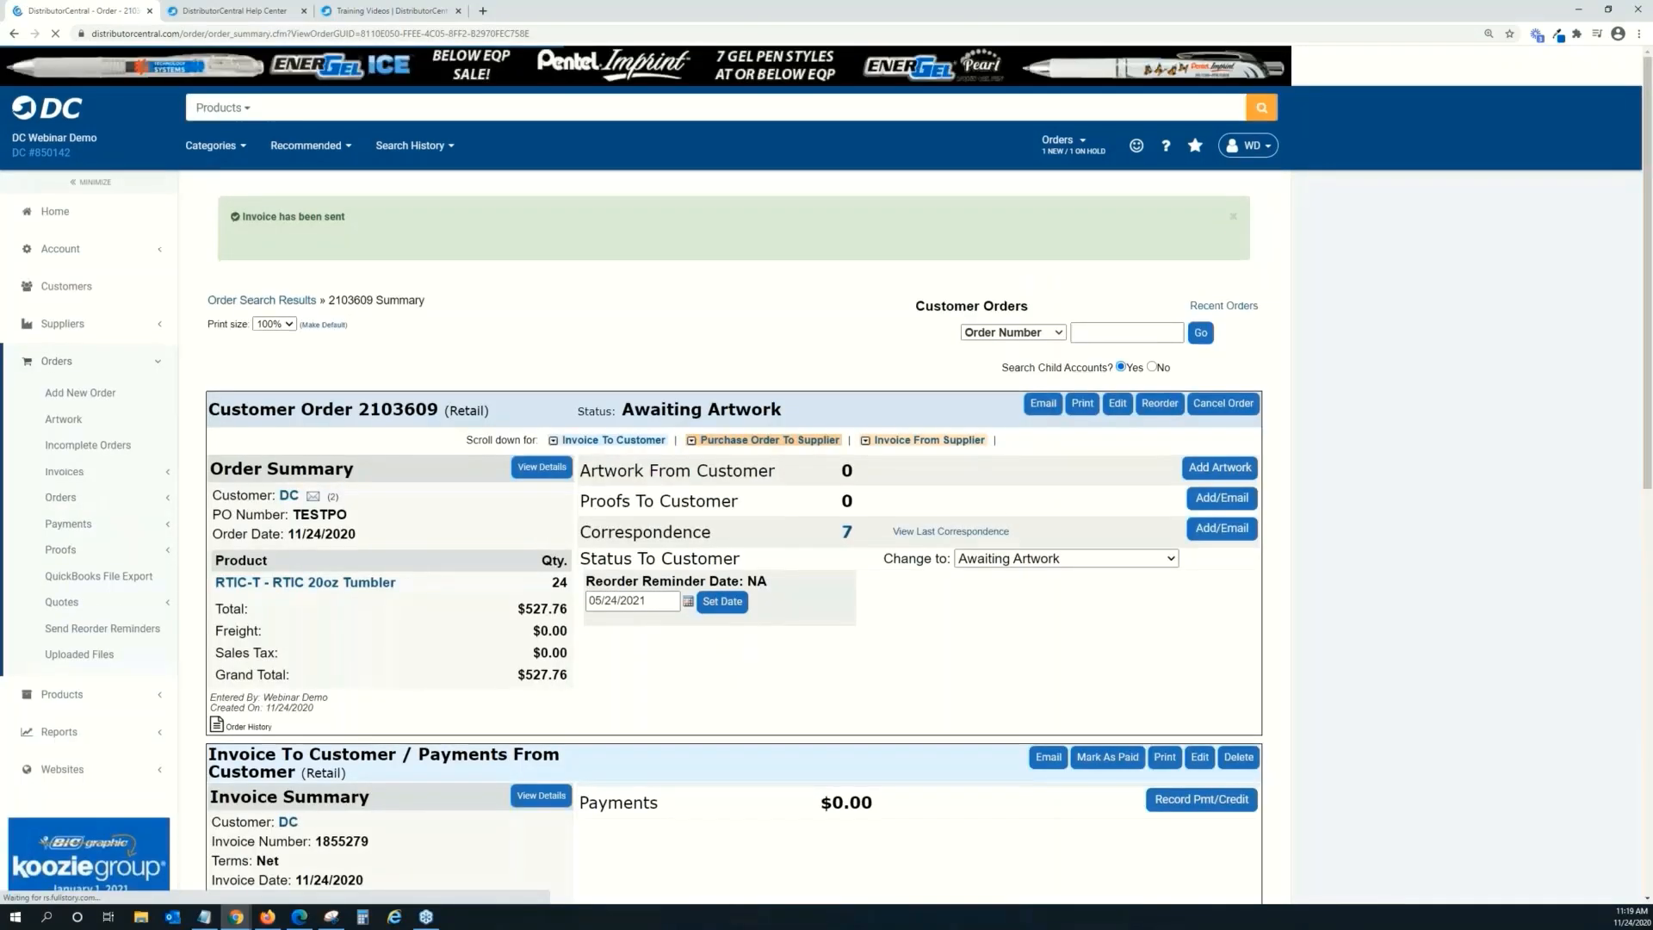
Delete the sent customer invoice from the order.
scroll(734, 513, down, 3)
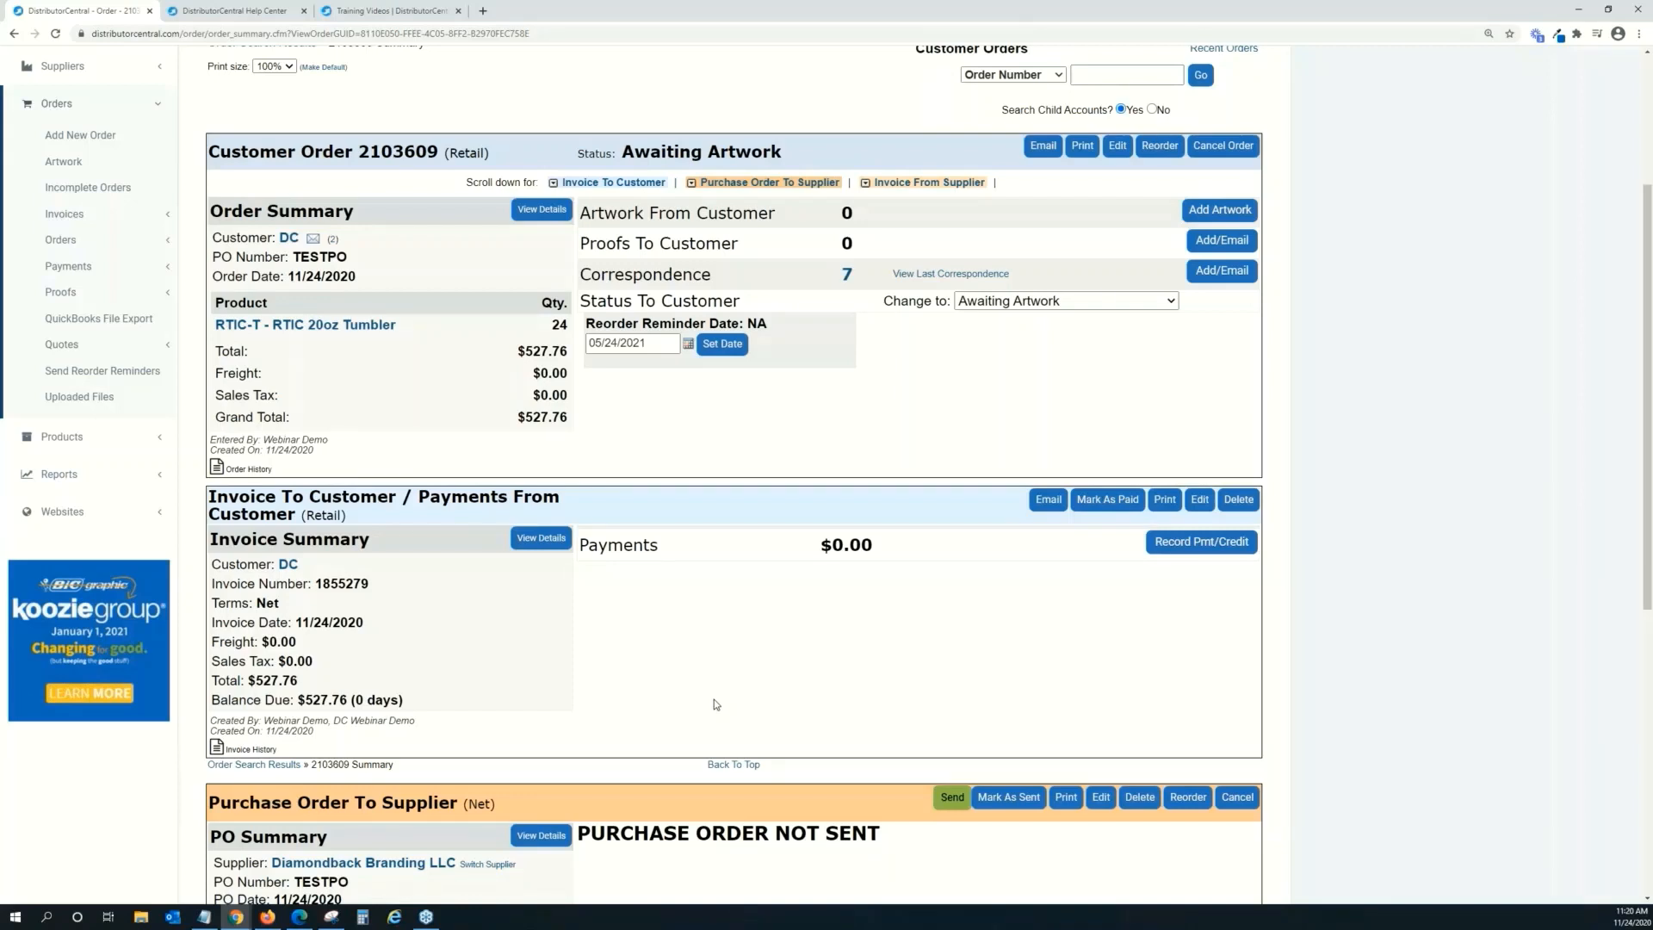
click(1239, 500)
click(890, 120)
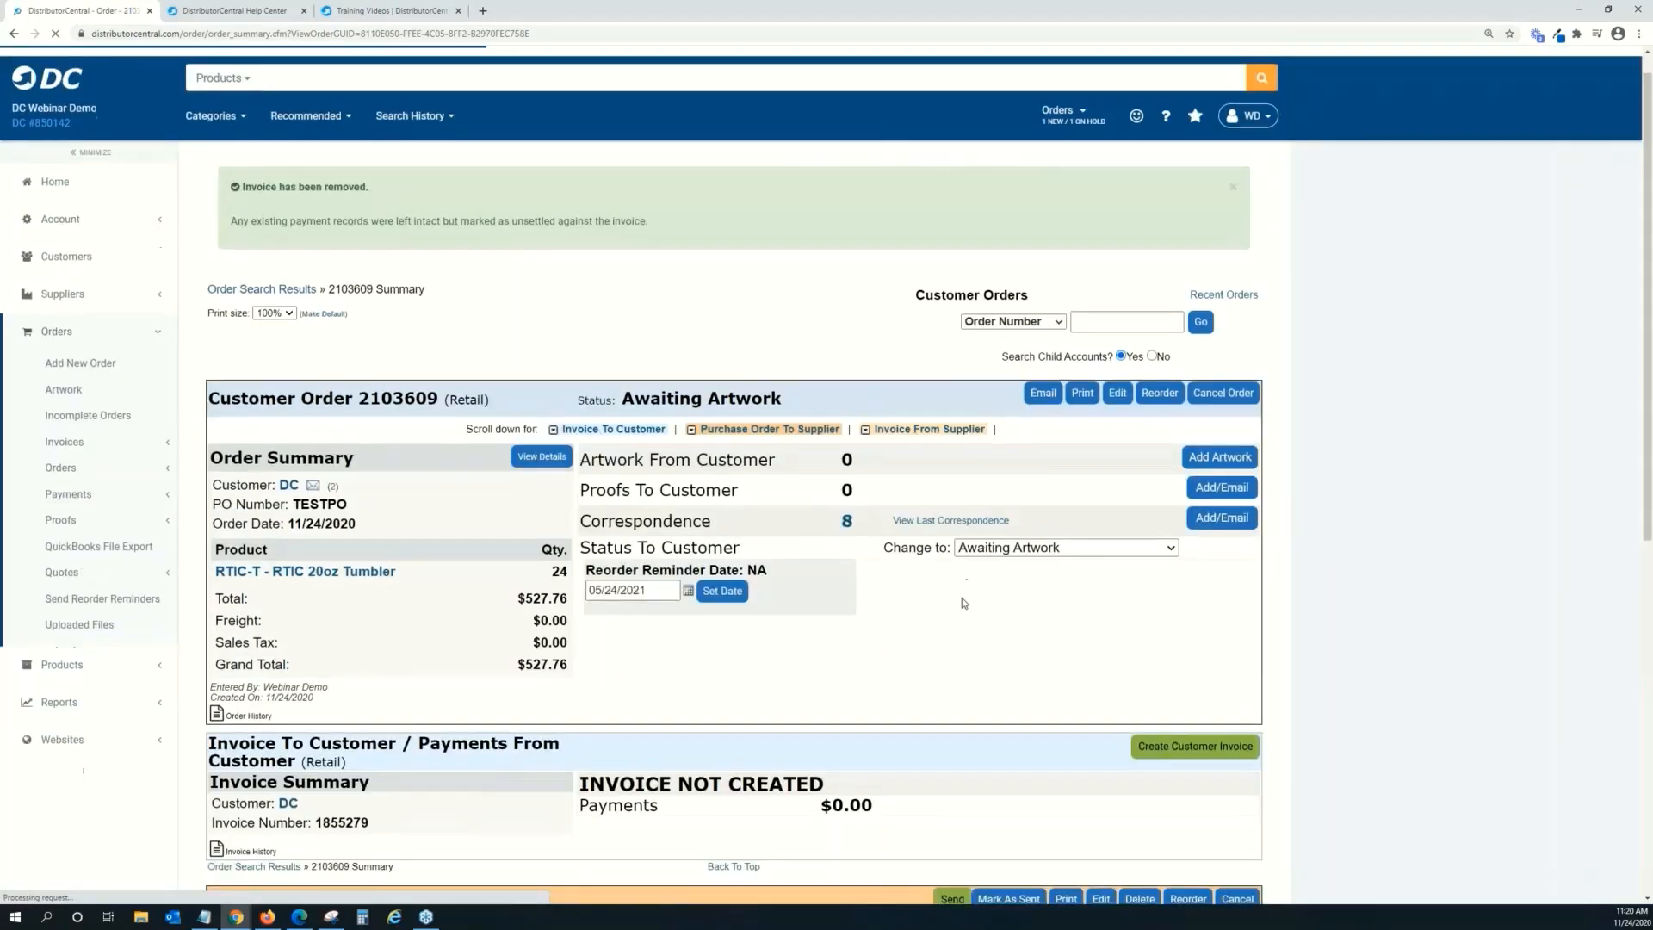
Recreate the customer invoice for the tumbler order, view its send options, and return to the order summary without sending.
scroll(963, 597, down, 3)
click(1195, 518)
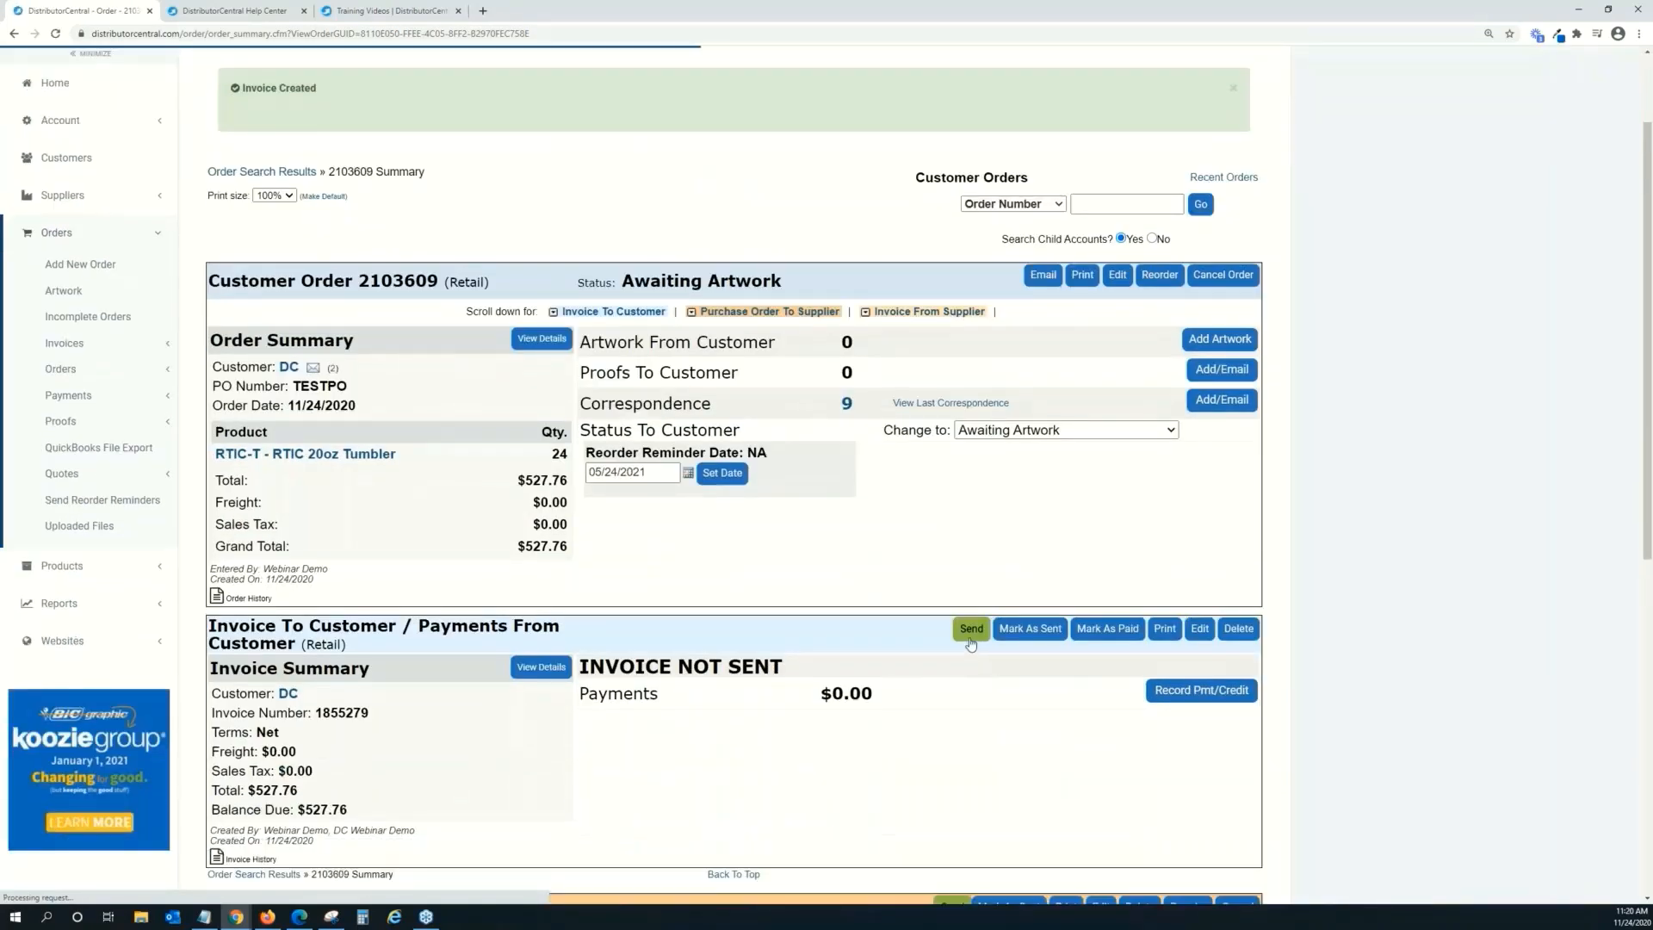
click(971, 629)
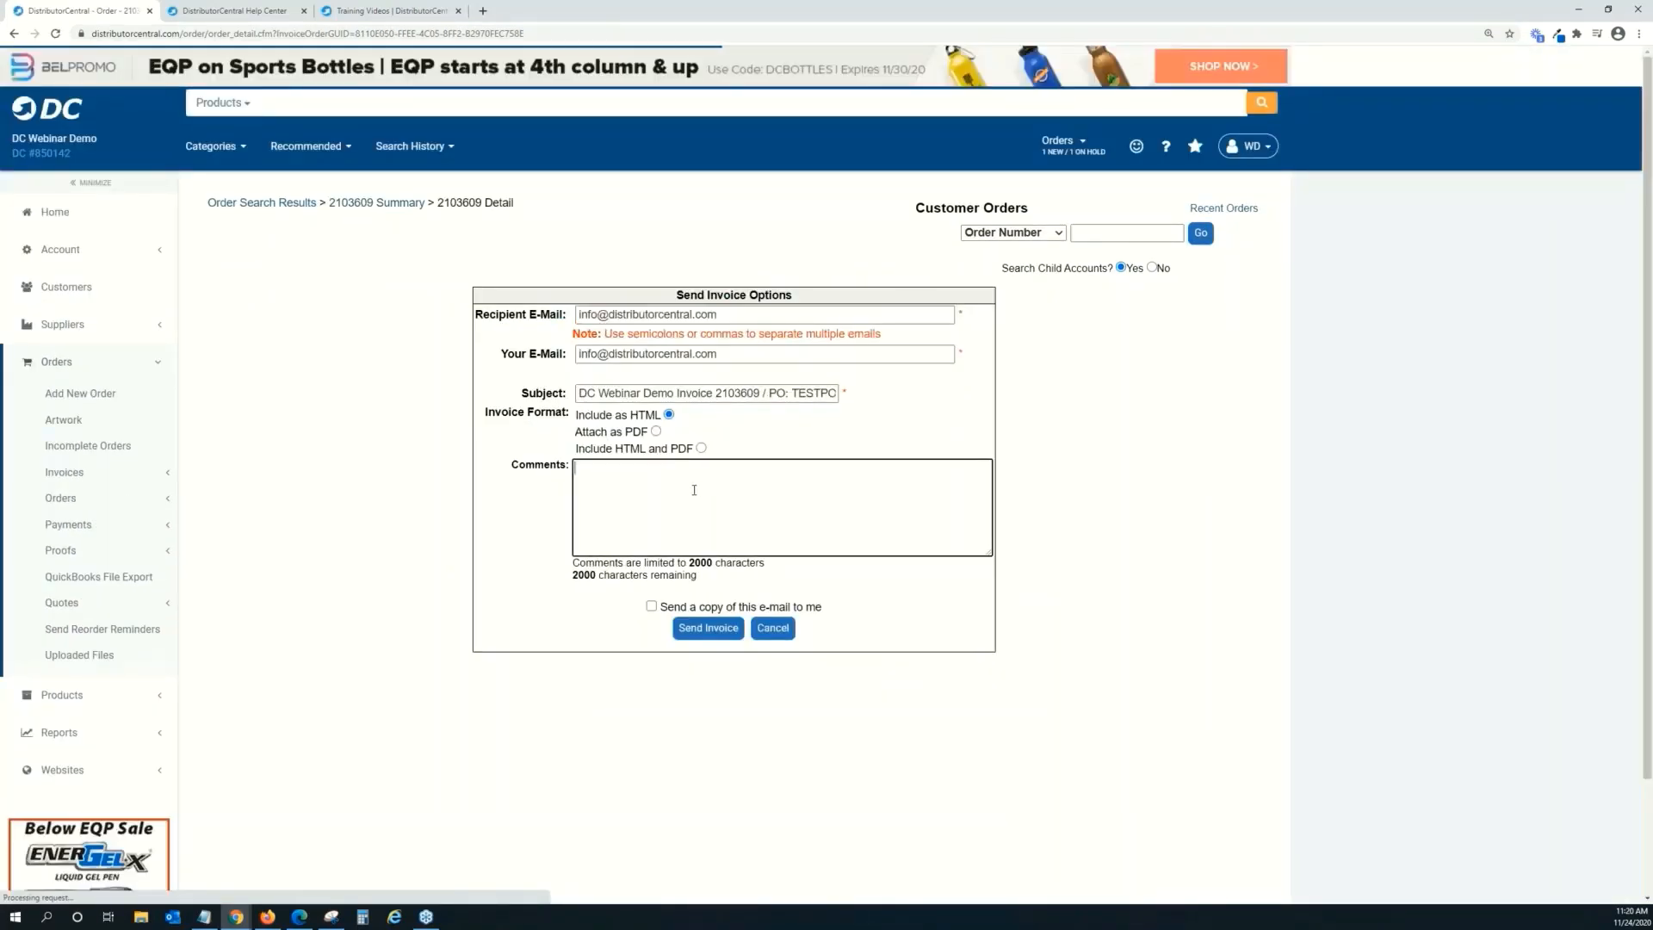
click(943, 489)
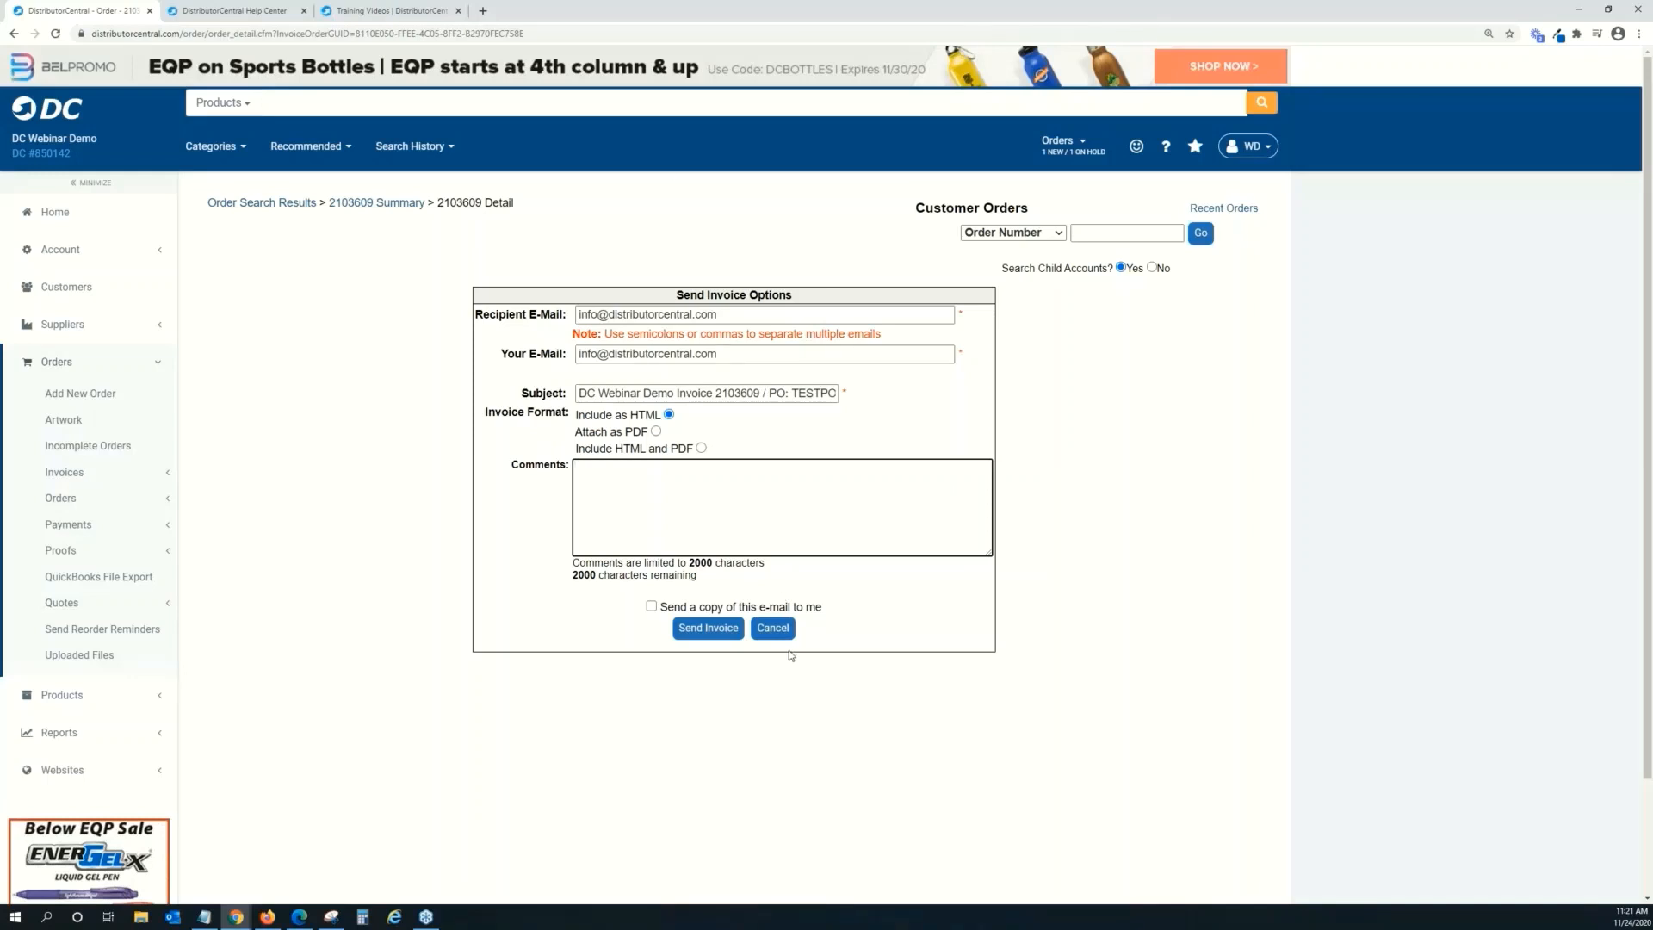
click(710, 508)
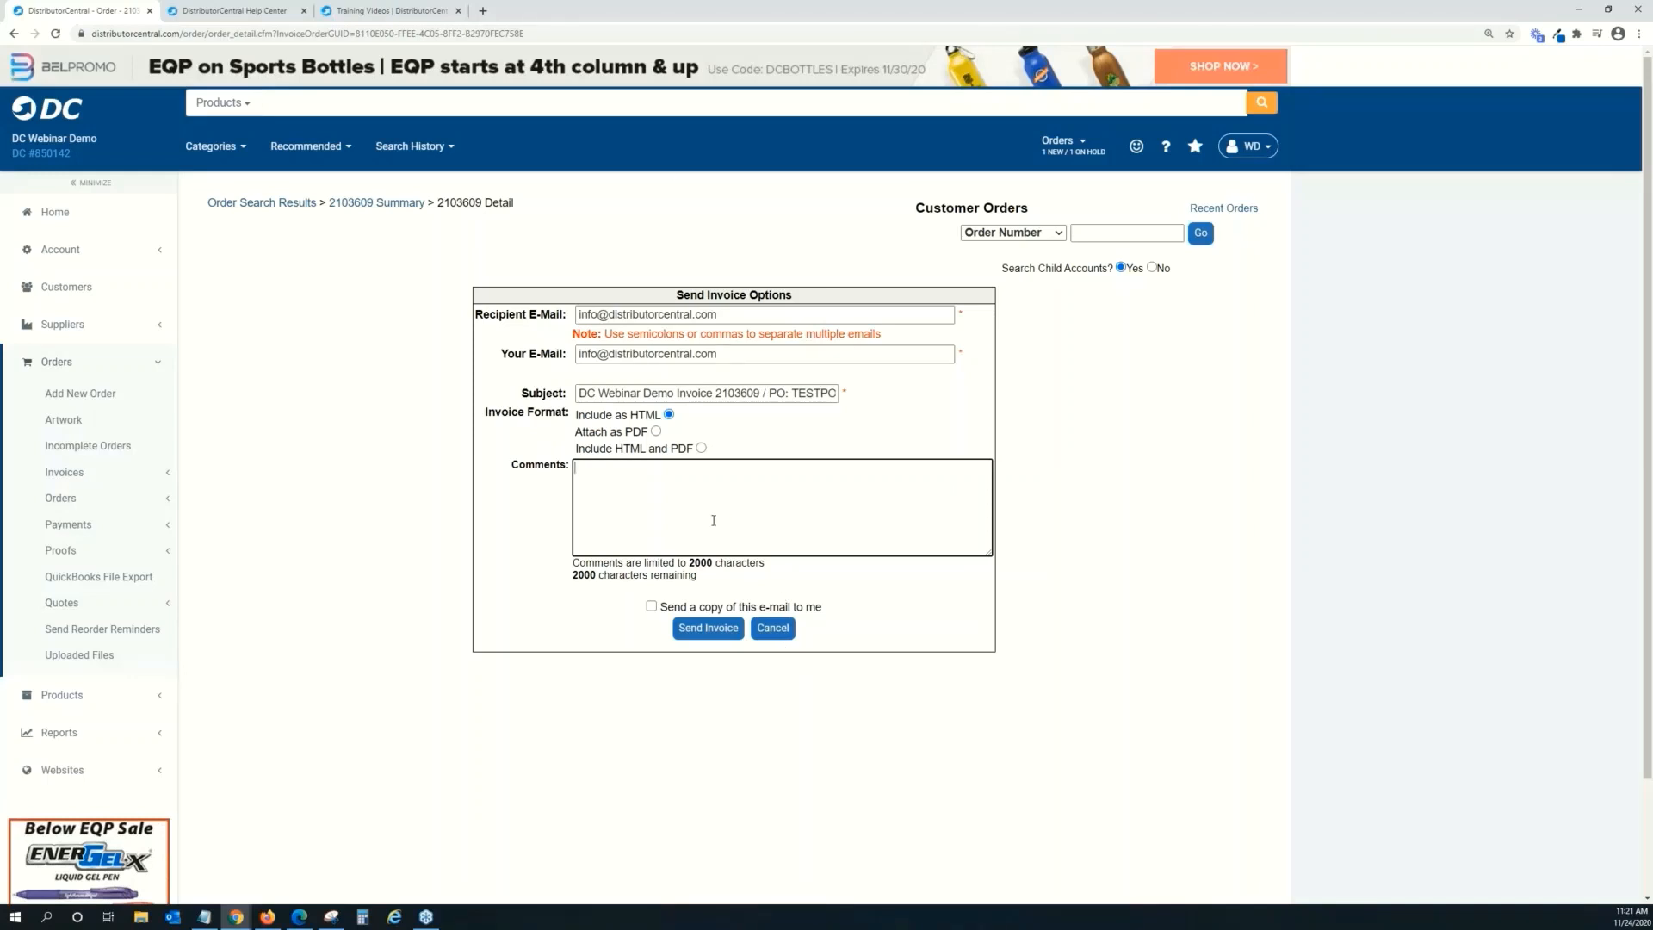
click(775, 637)
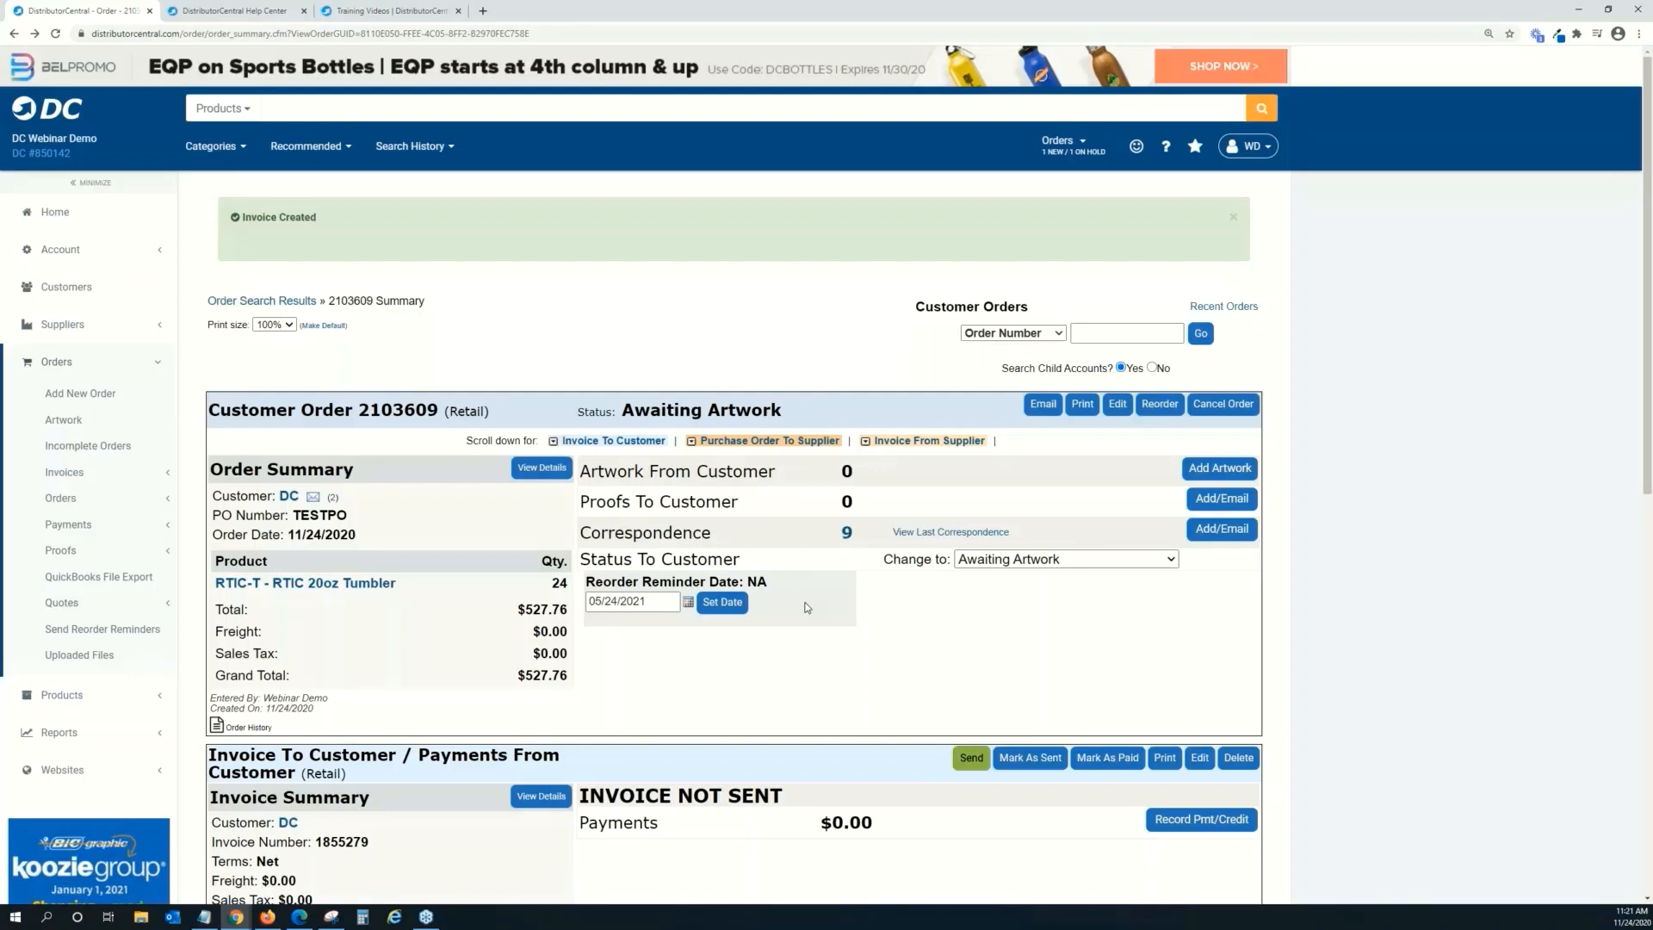
mouse_move(801, 592)
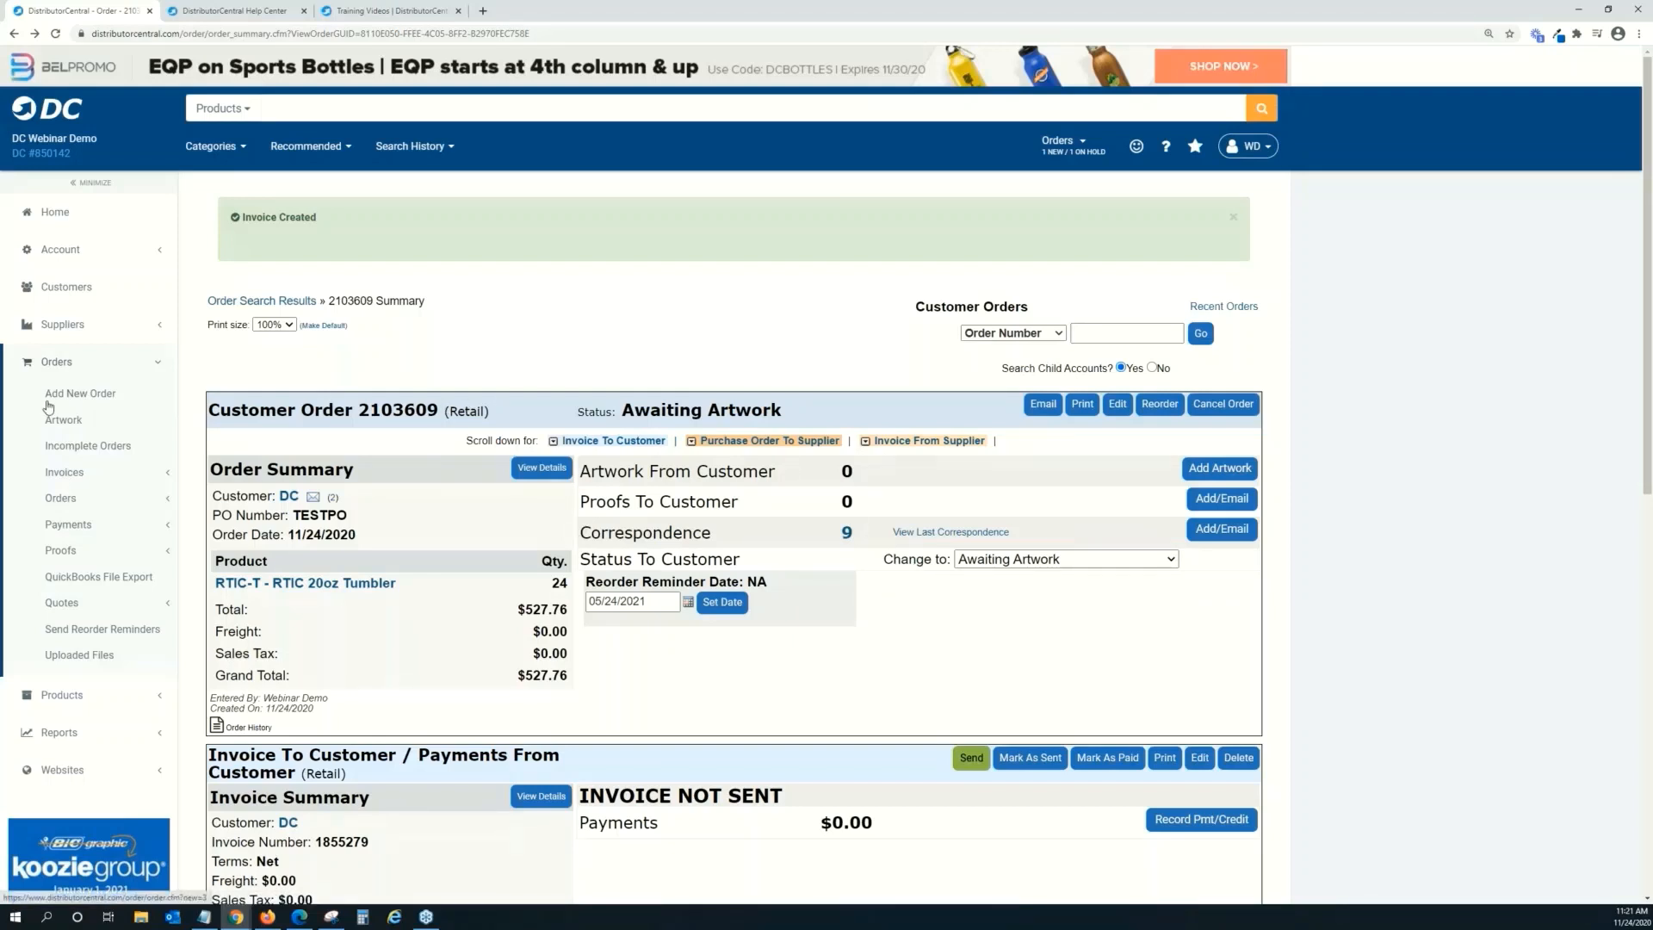
Copy the order number from the summary heading and open the account's payment setup.
click(73, 251)
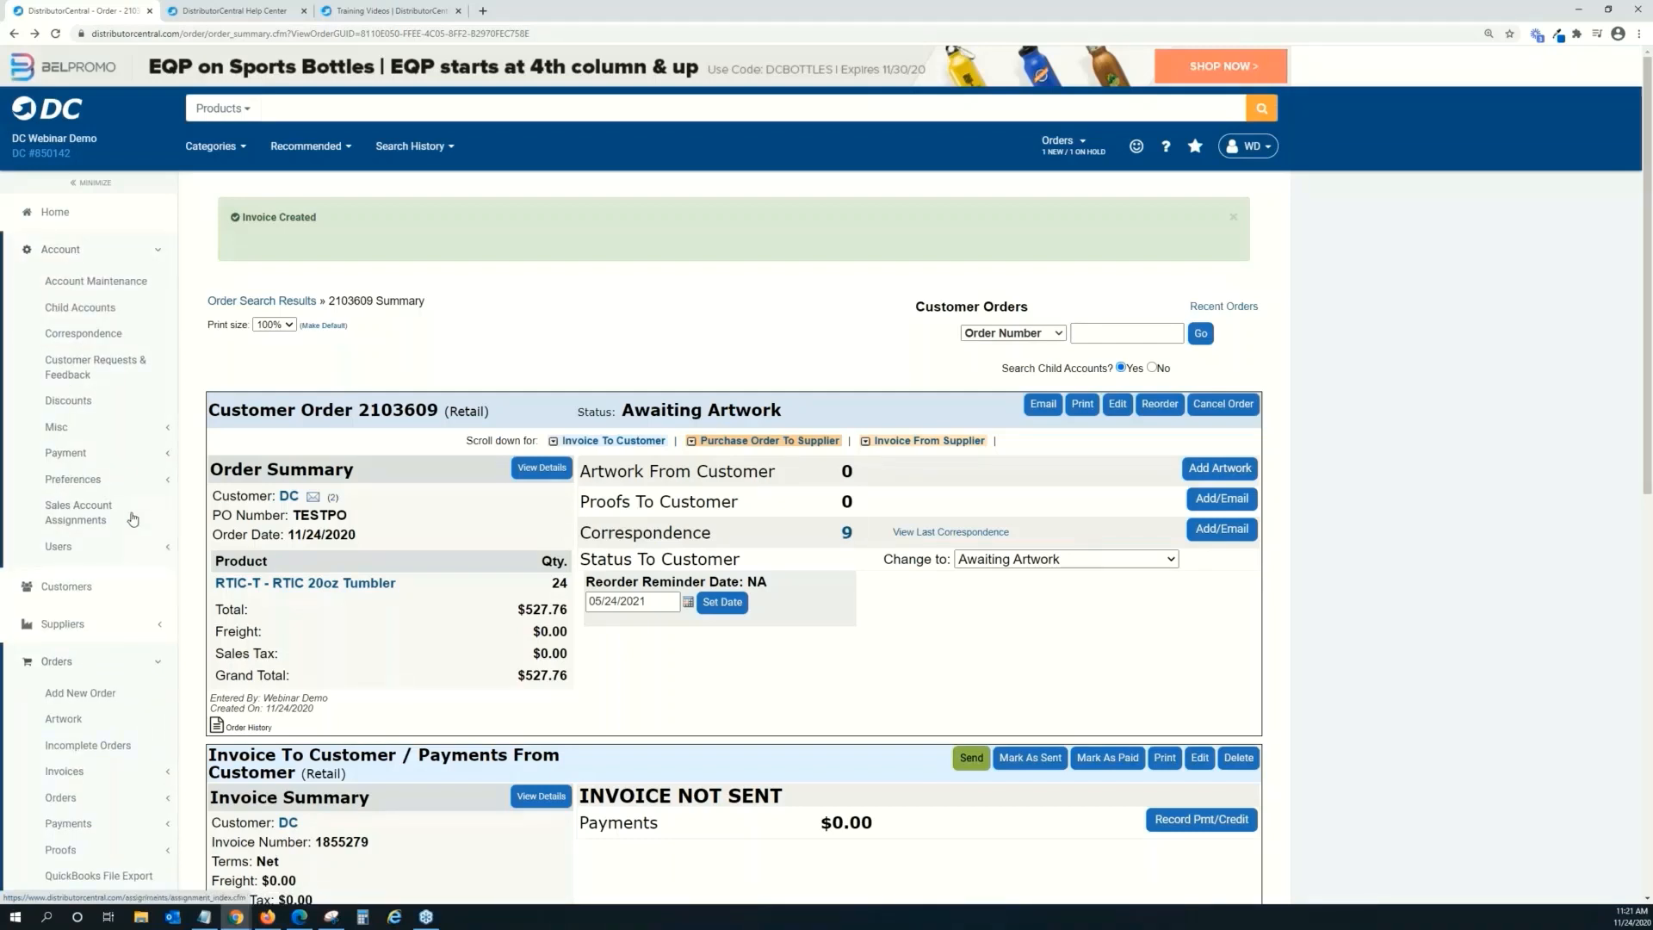
click(101, 454)
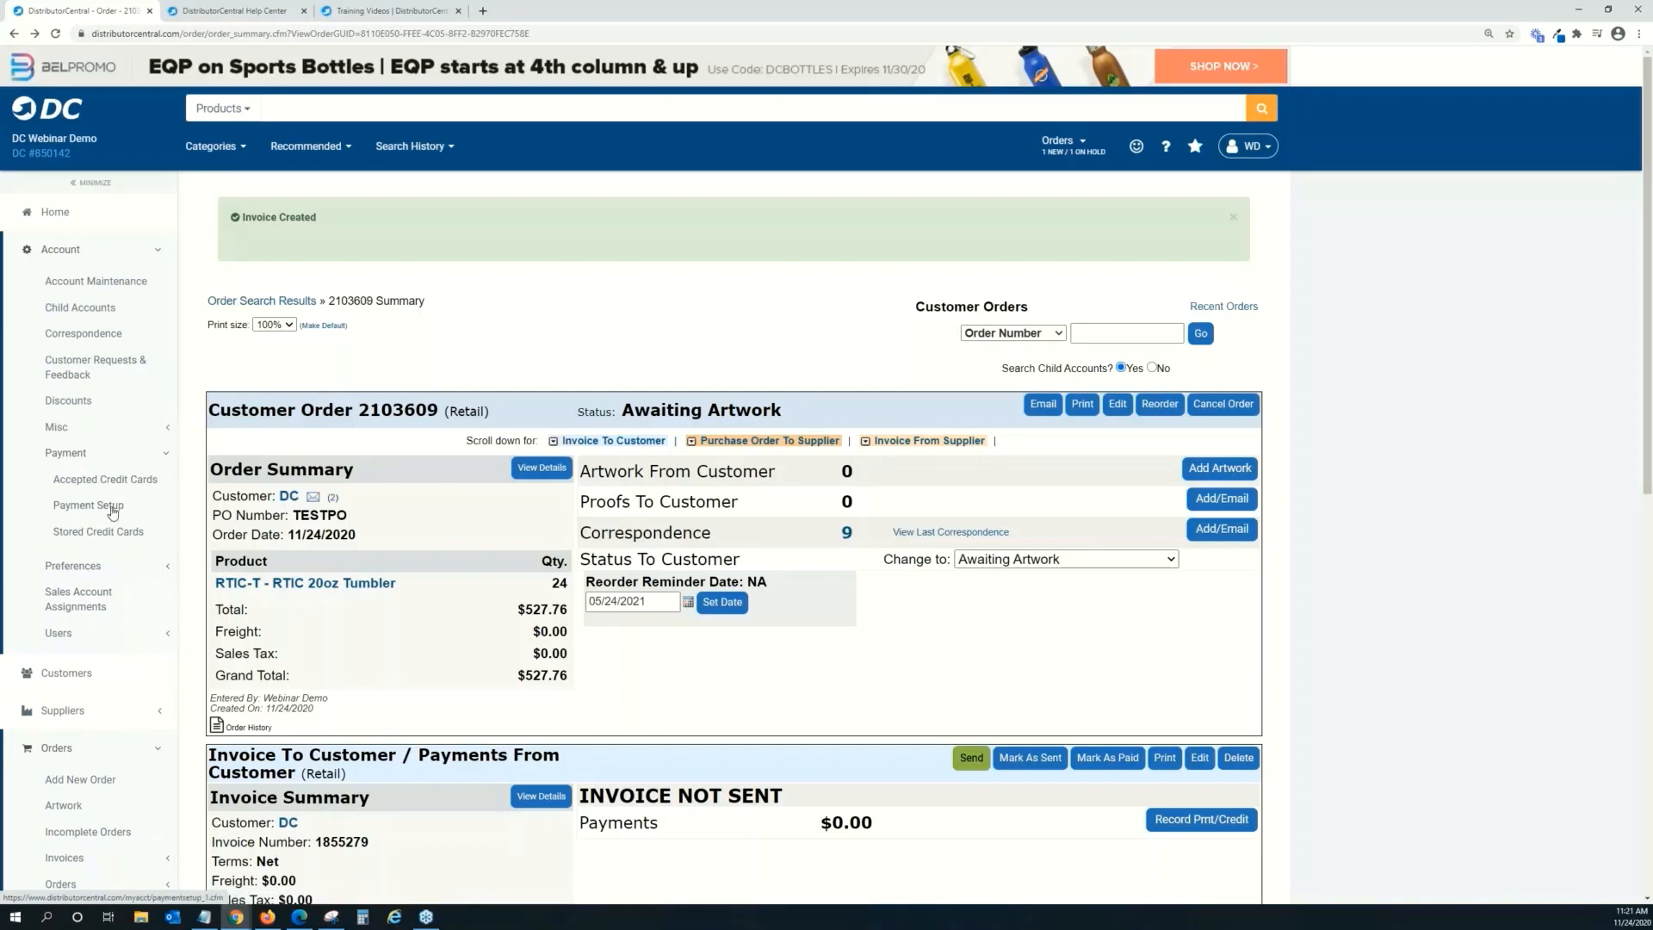
double_click(421, 410)
right_click(421, 409)
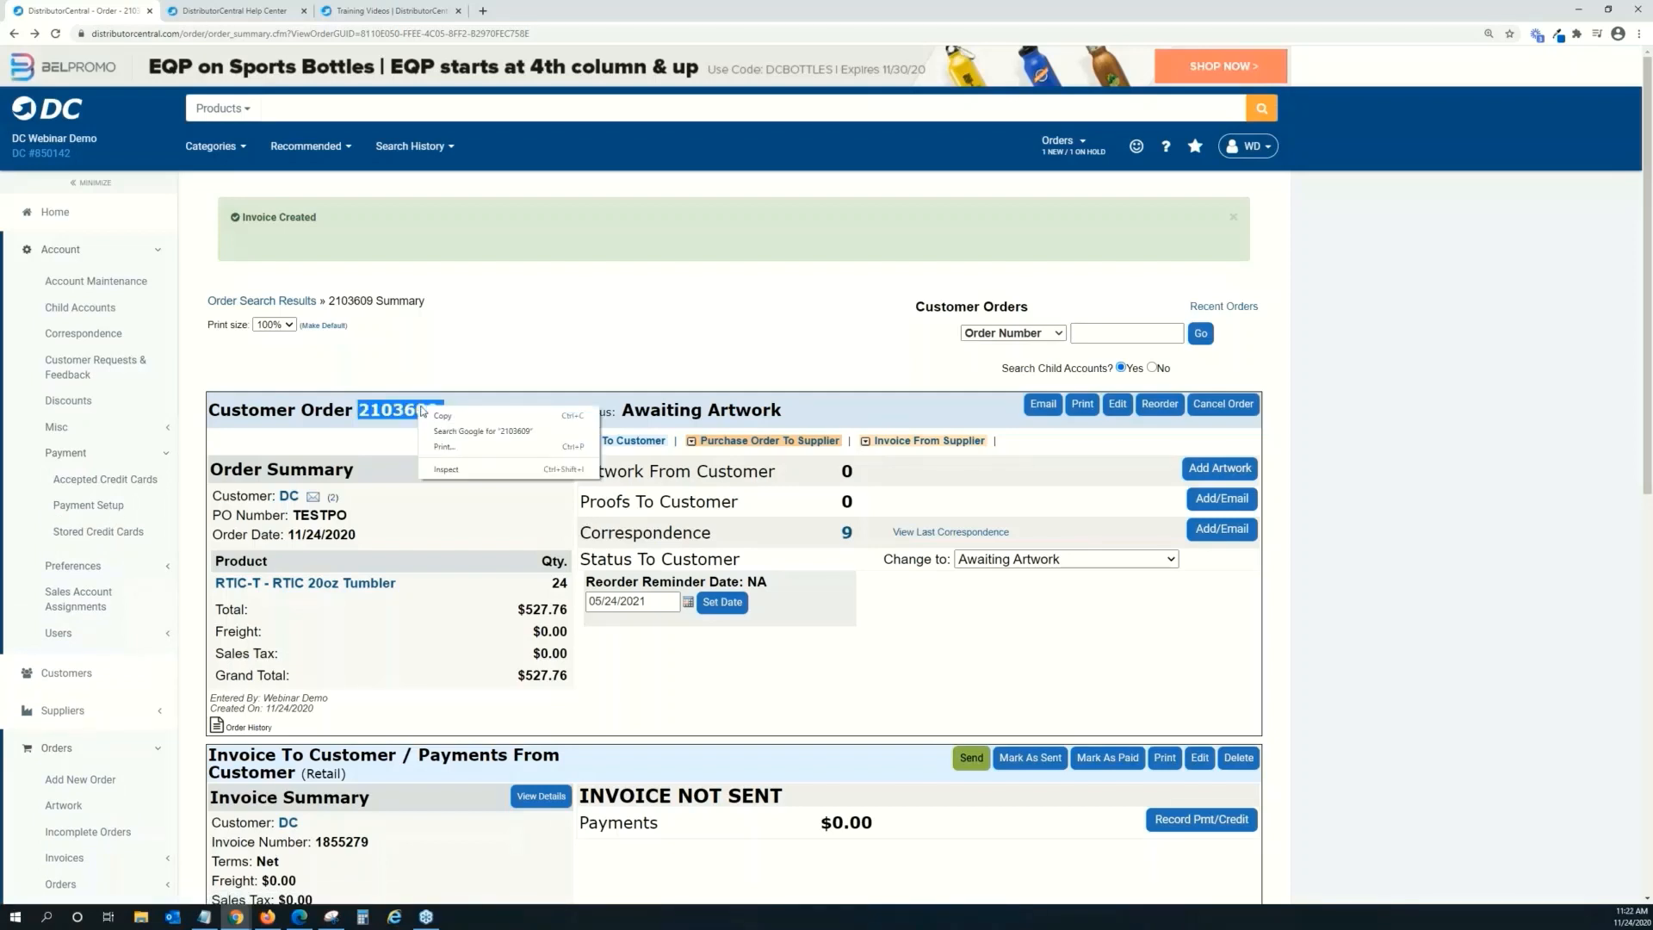
click(444, 416)
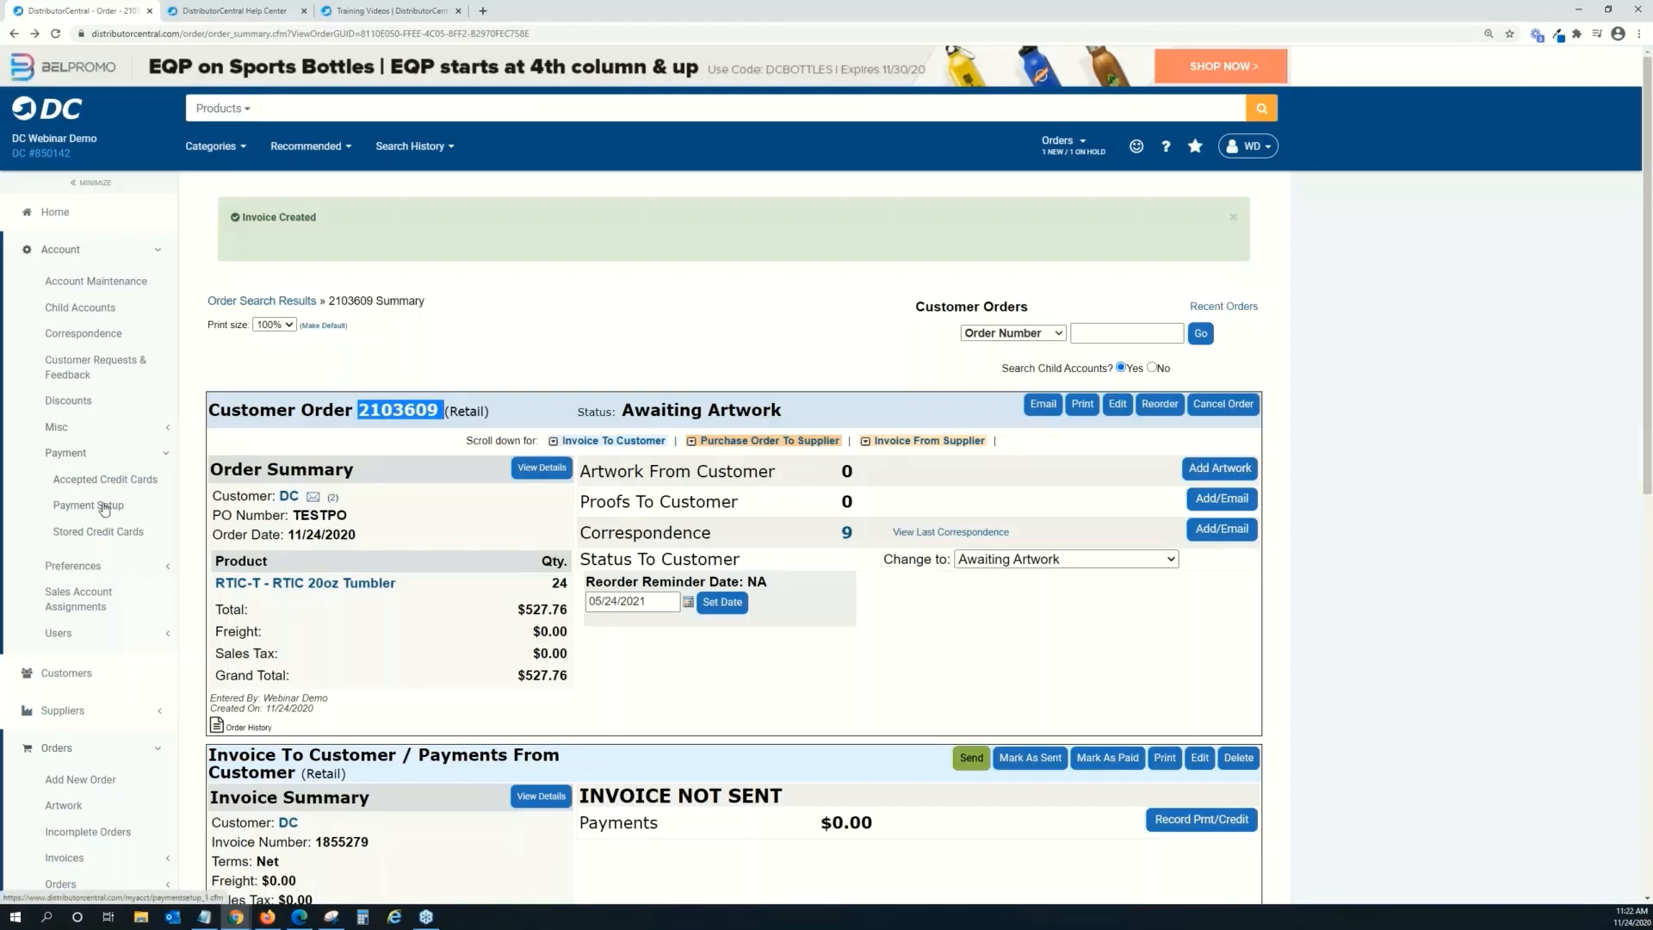
click(103, 507)
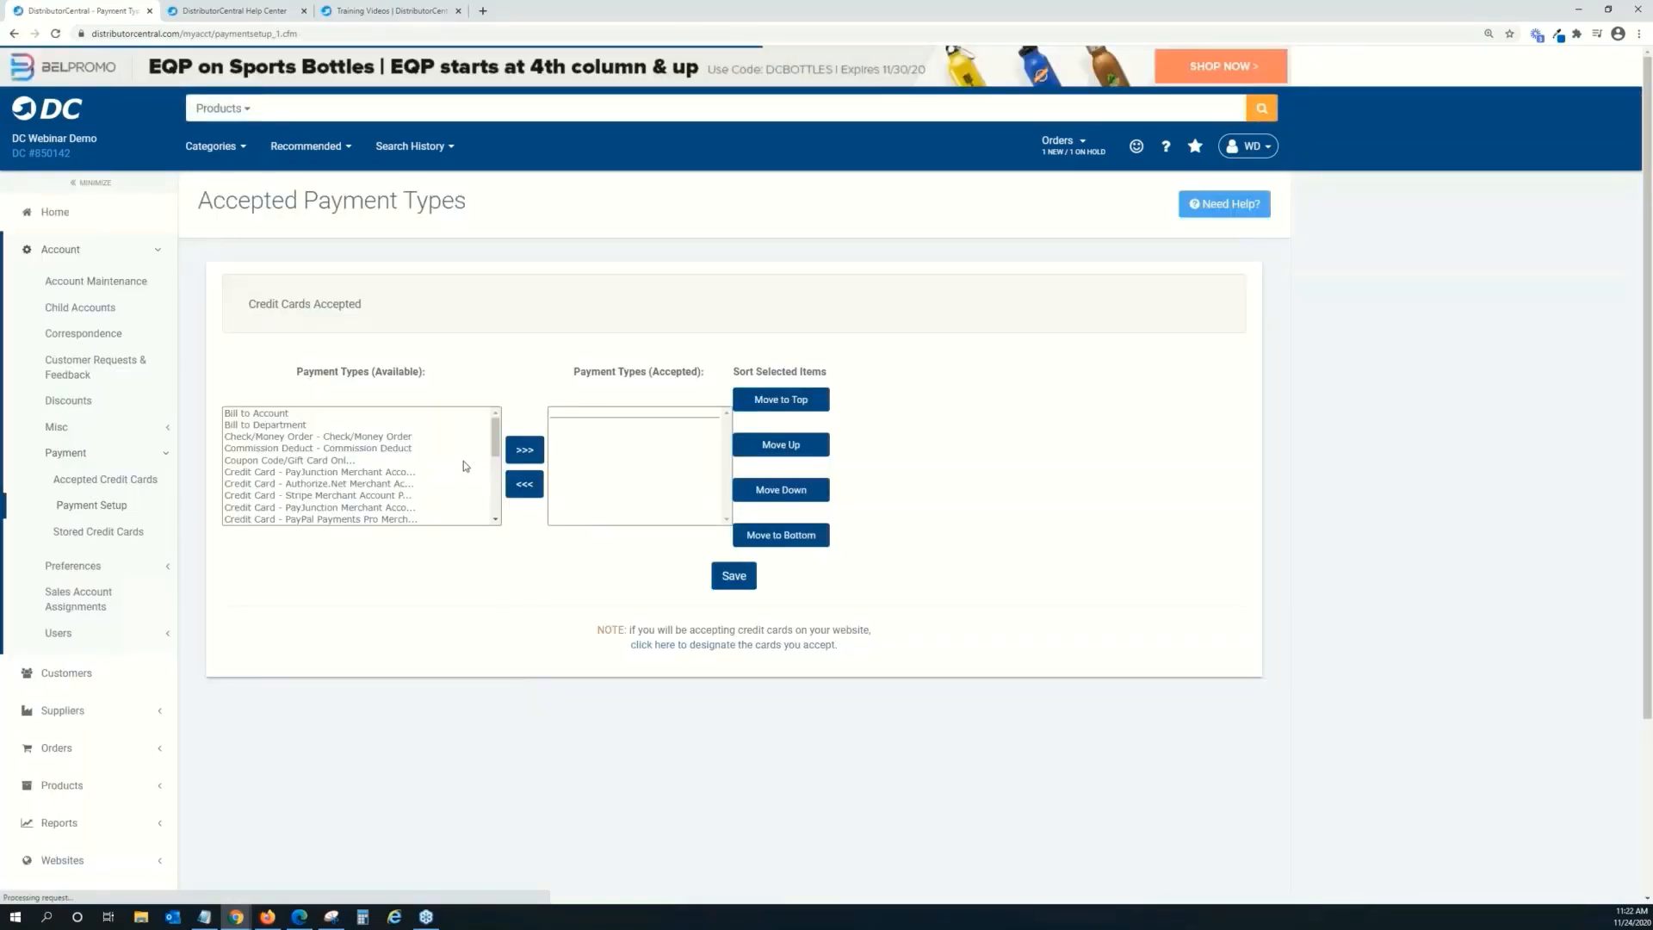
Add the Credit Card - Authorize.Net merchant account to the accepted payment types and save the selection.
click(287, 415)
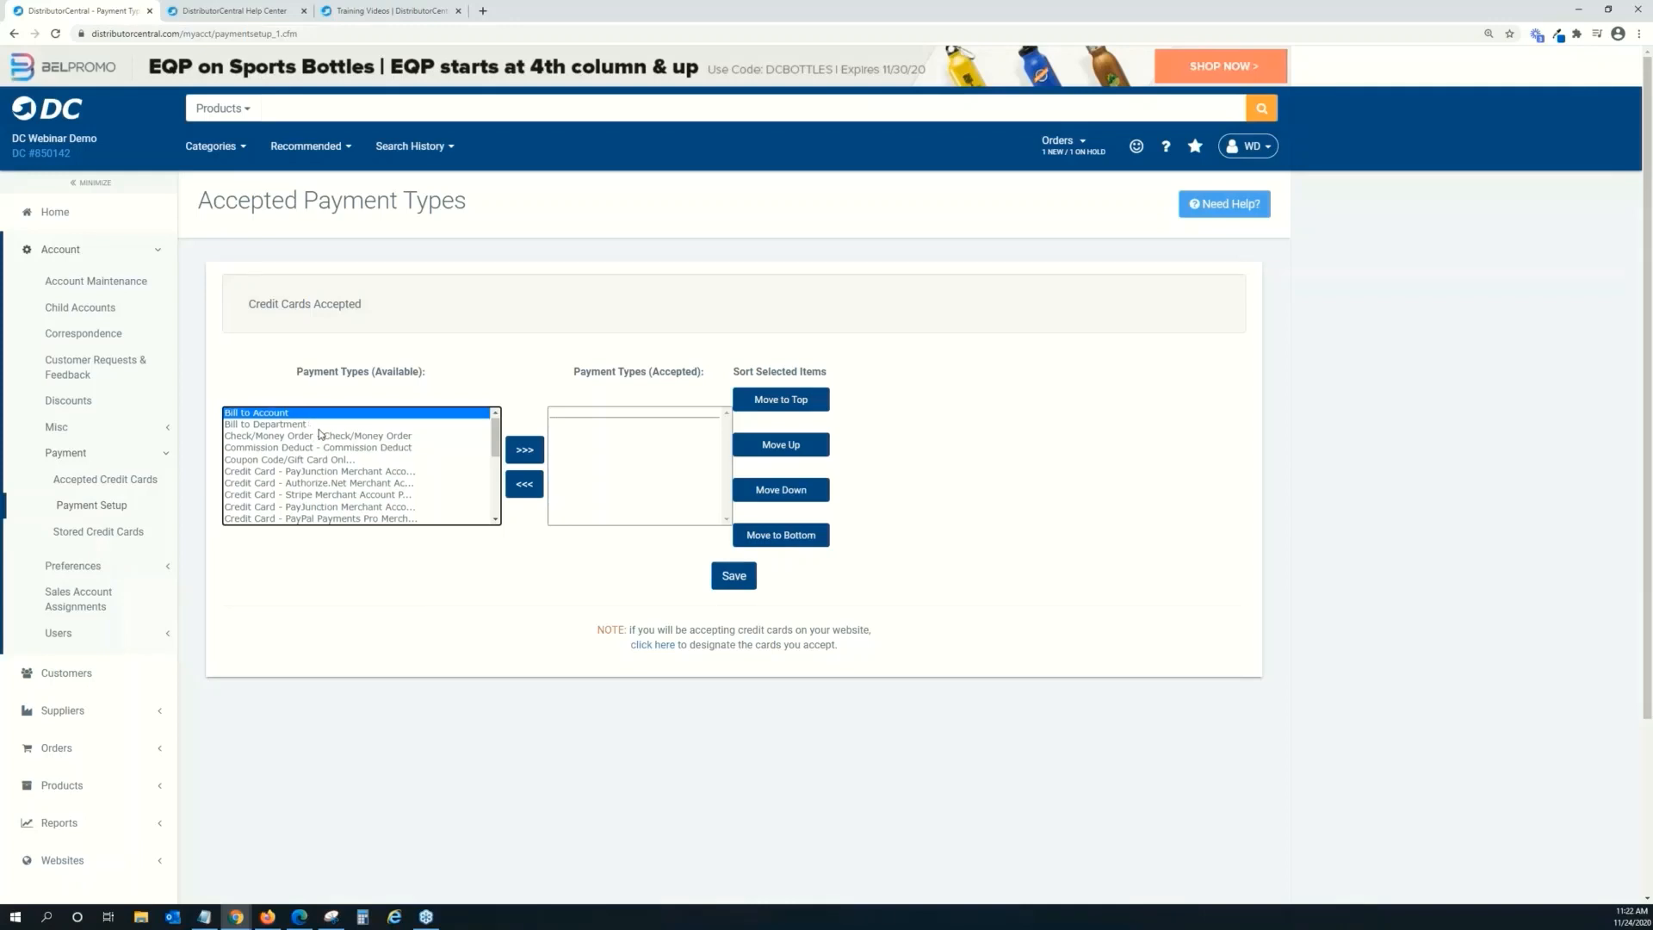
scroll(319, 433, down, 2)
scroll(320, 434, up, 2)
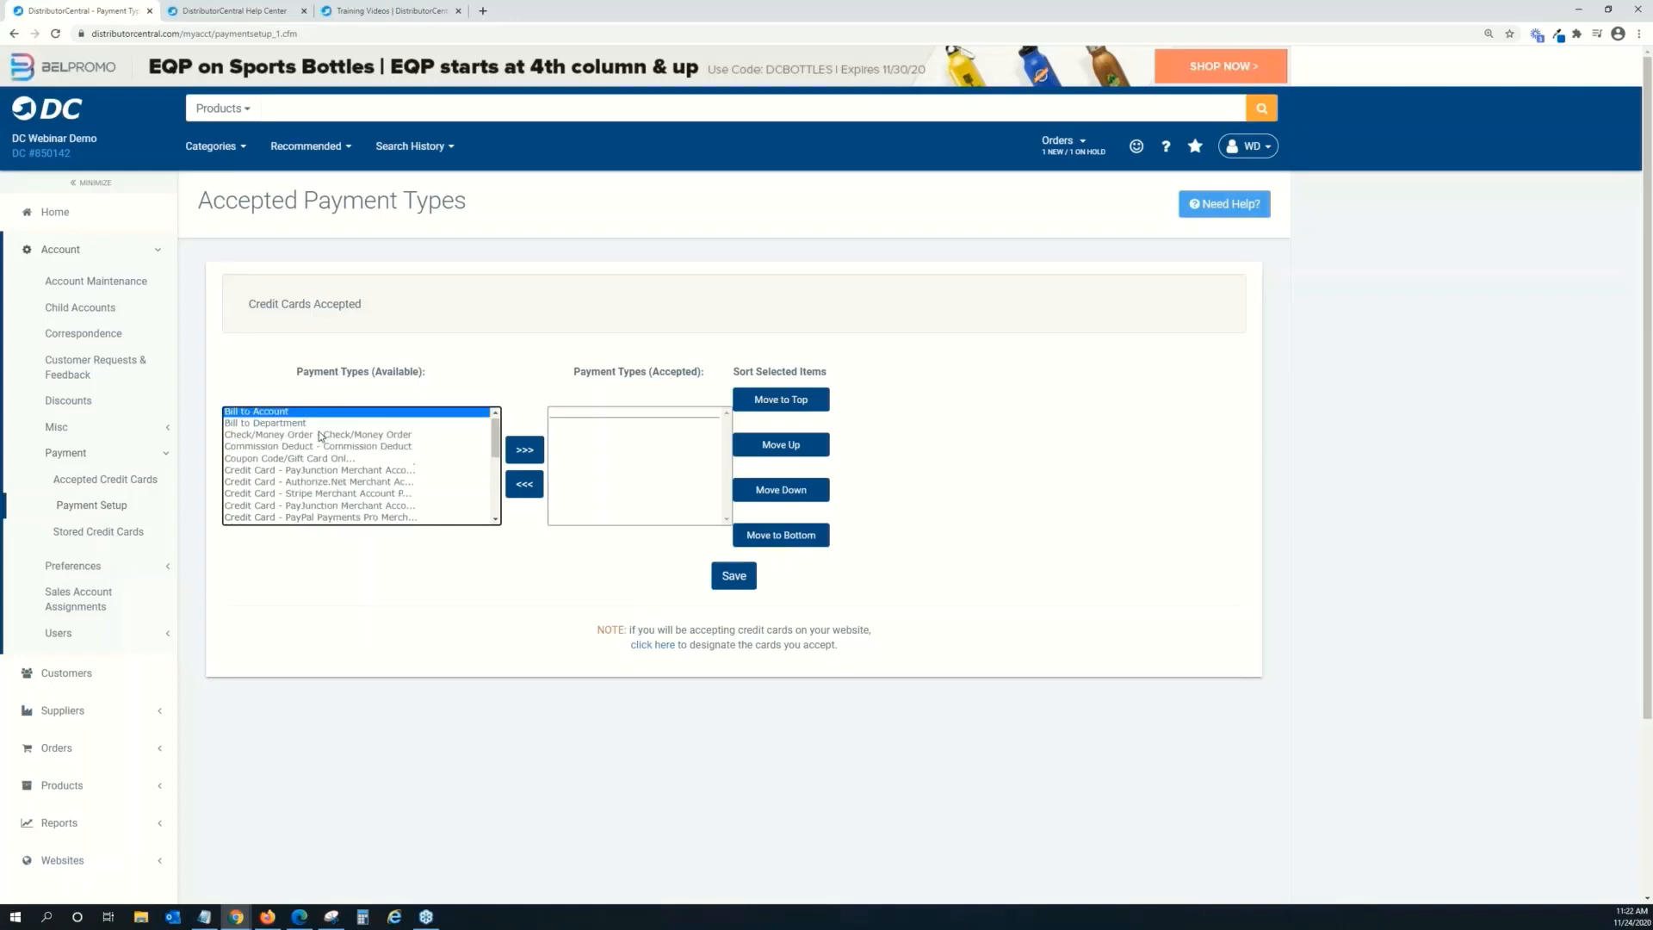
scroll(306, 473, down, 2)
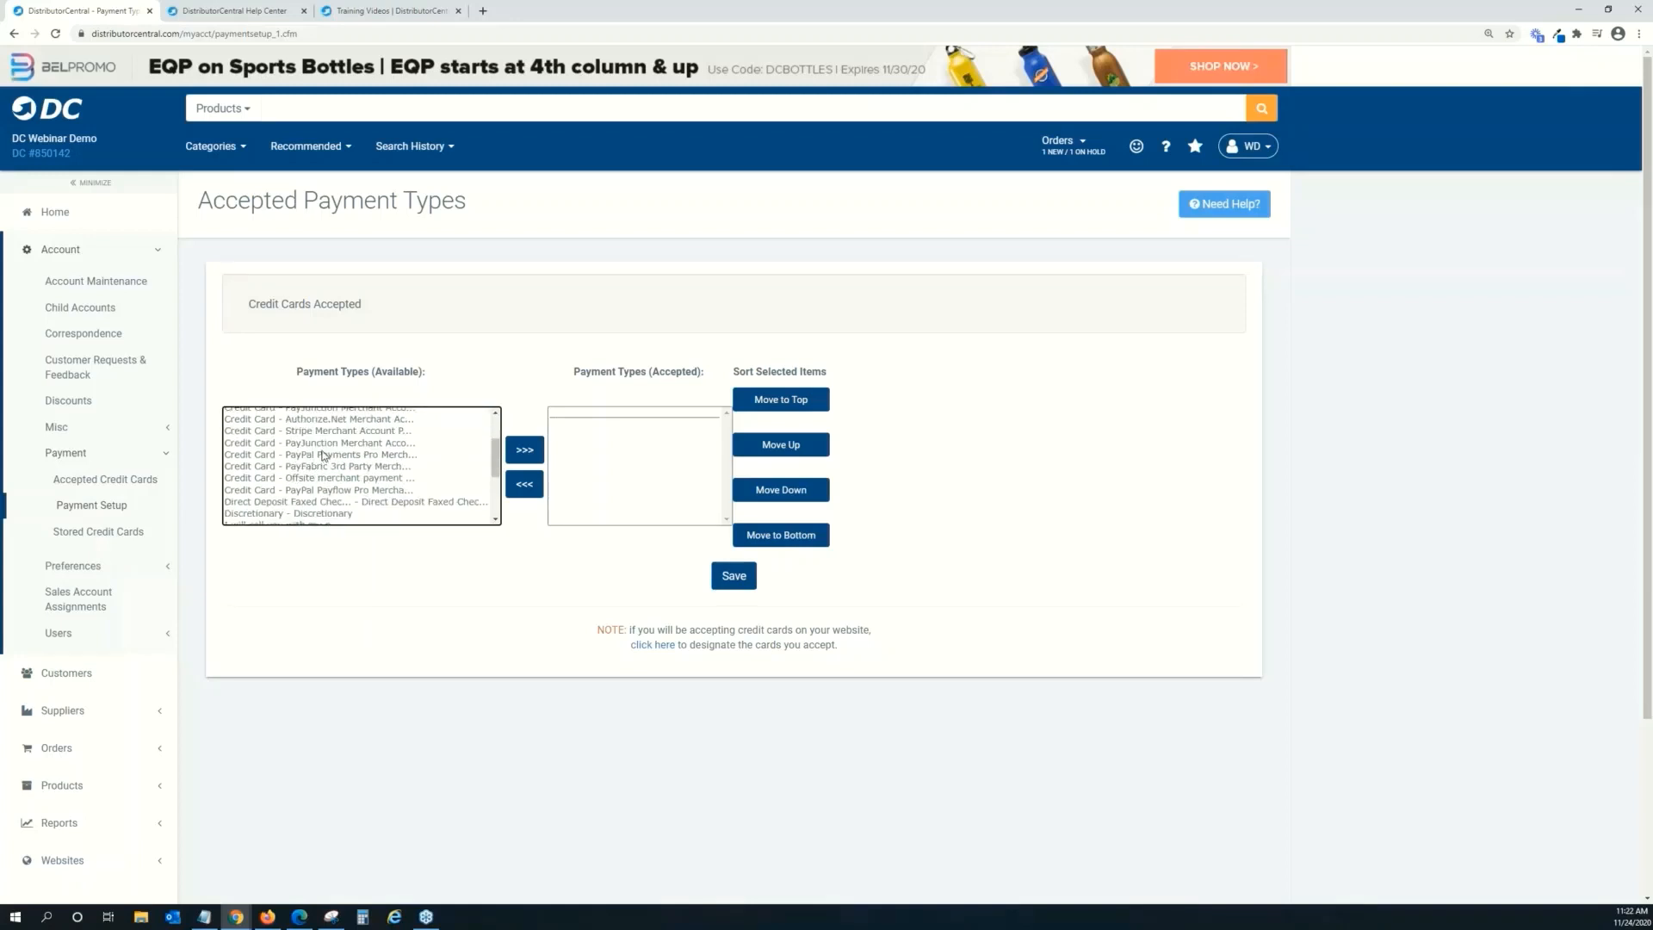
scroll(323, 455, down, 2)
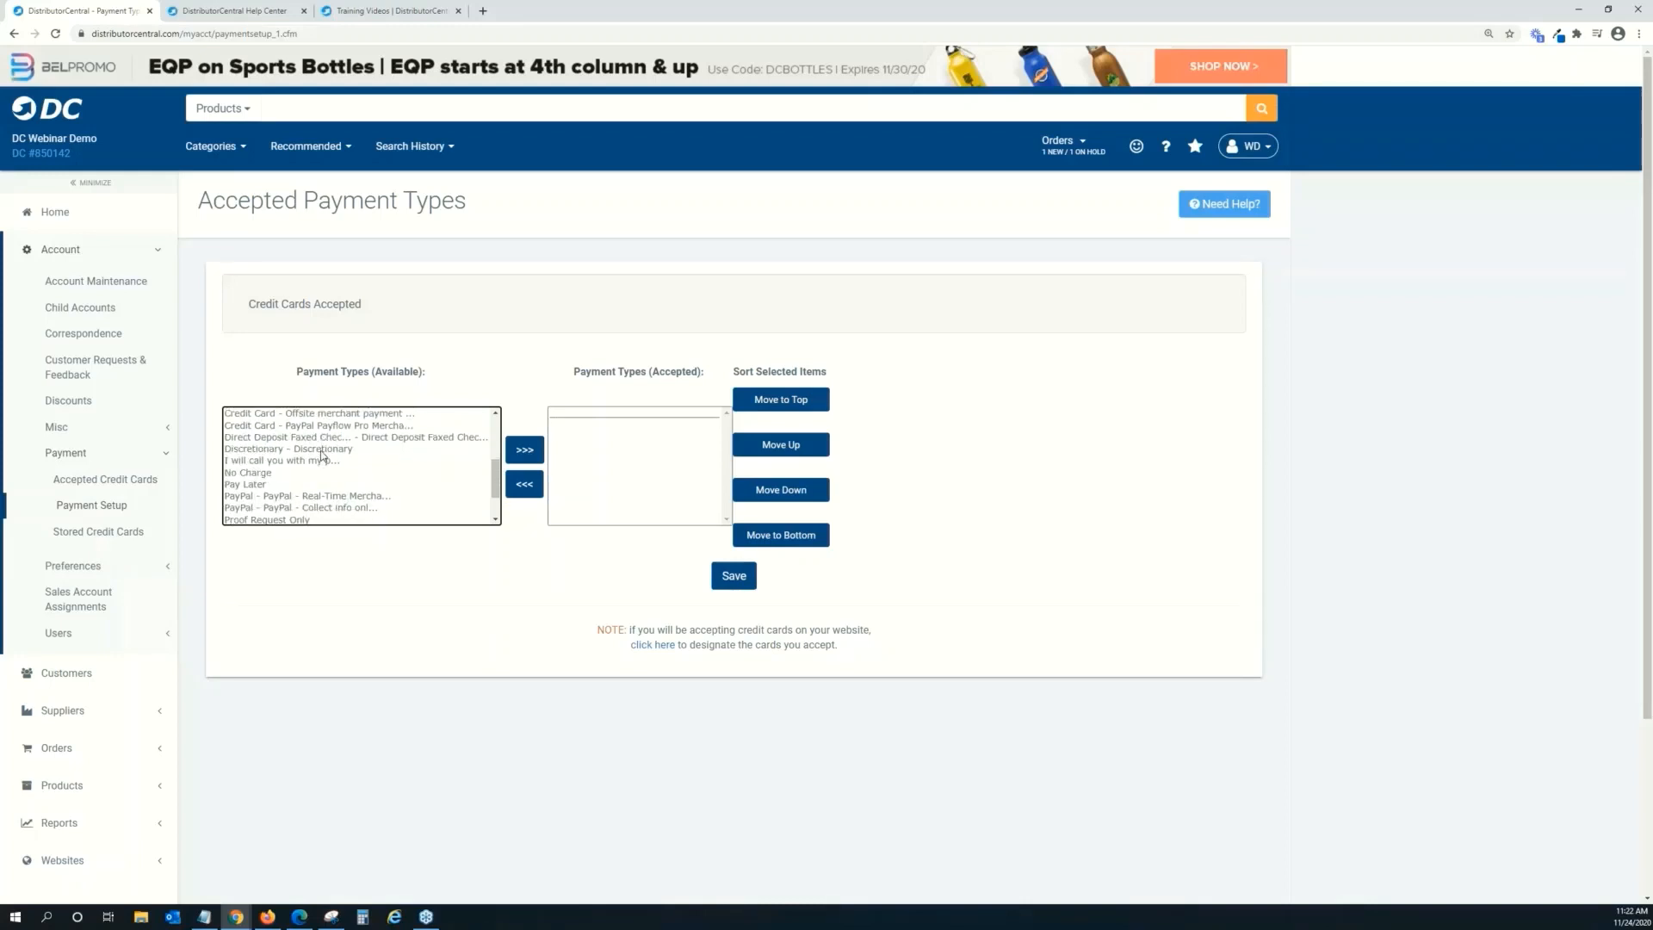
click(346, 497)
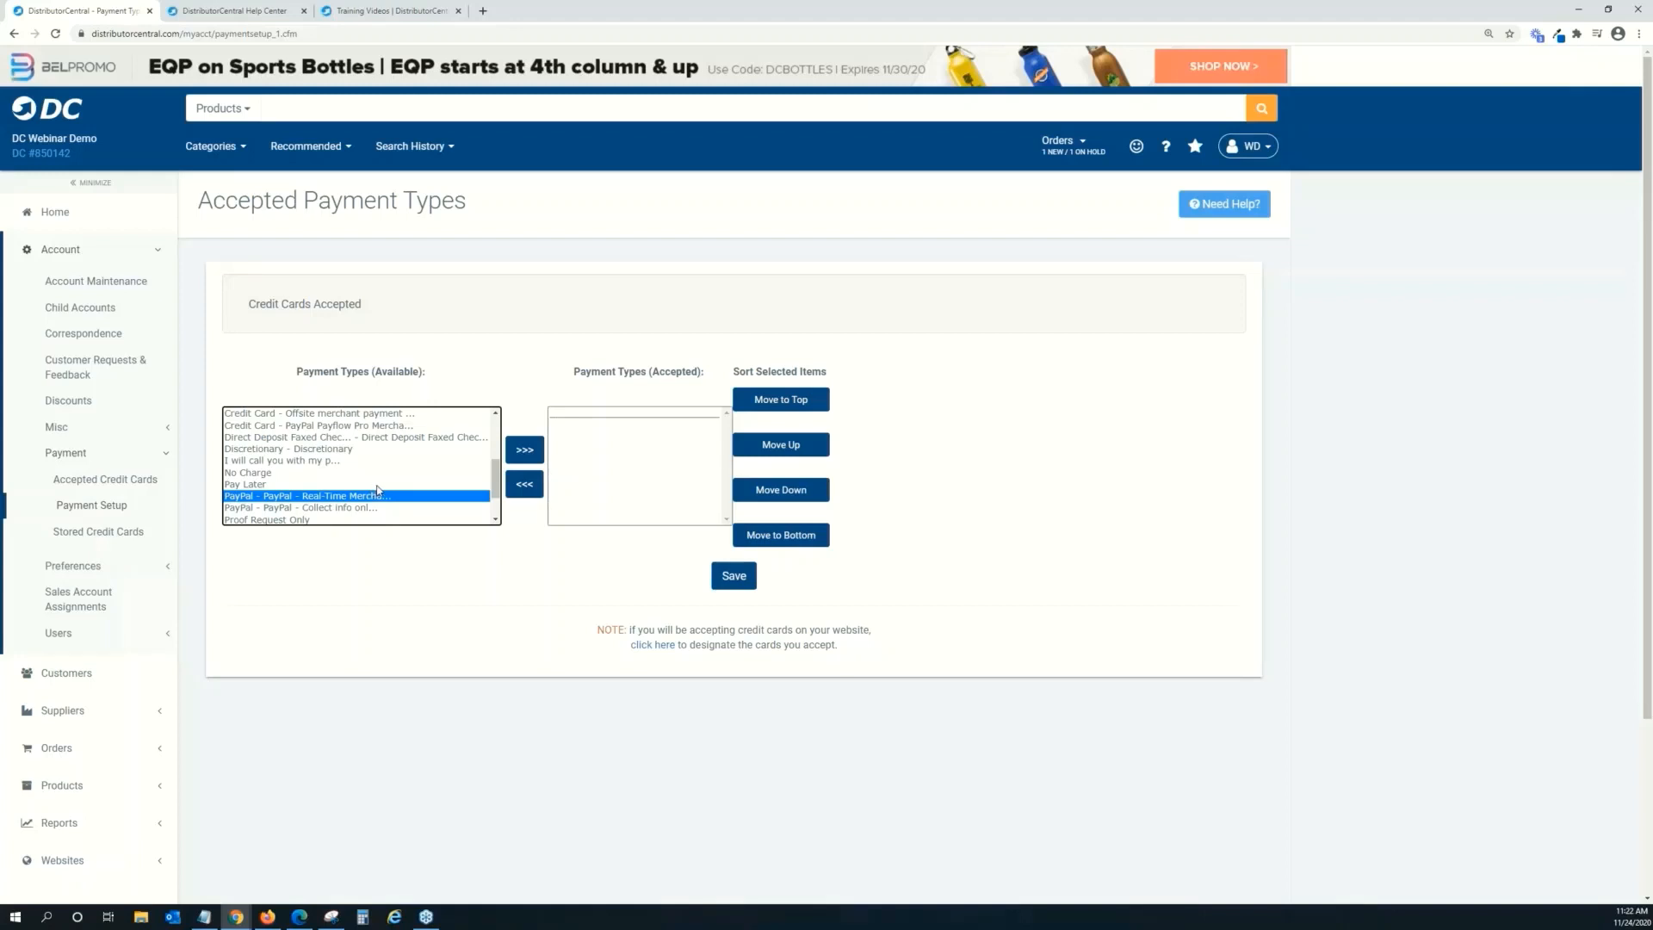
scroll(377, 491, up, 2)
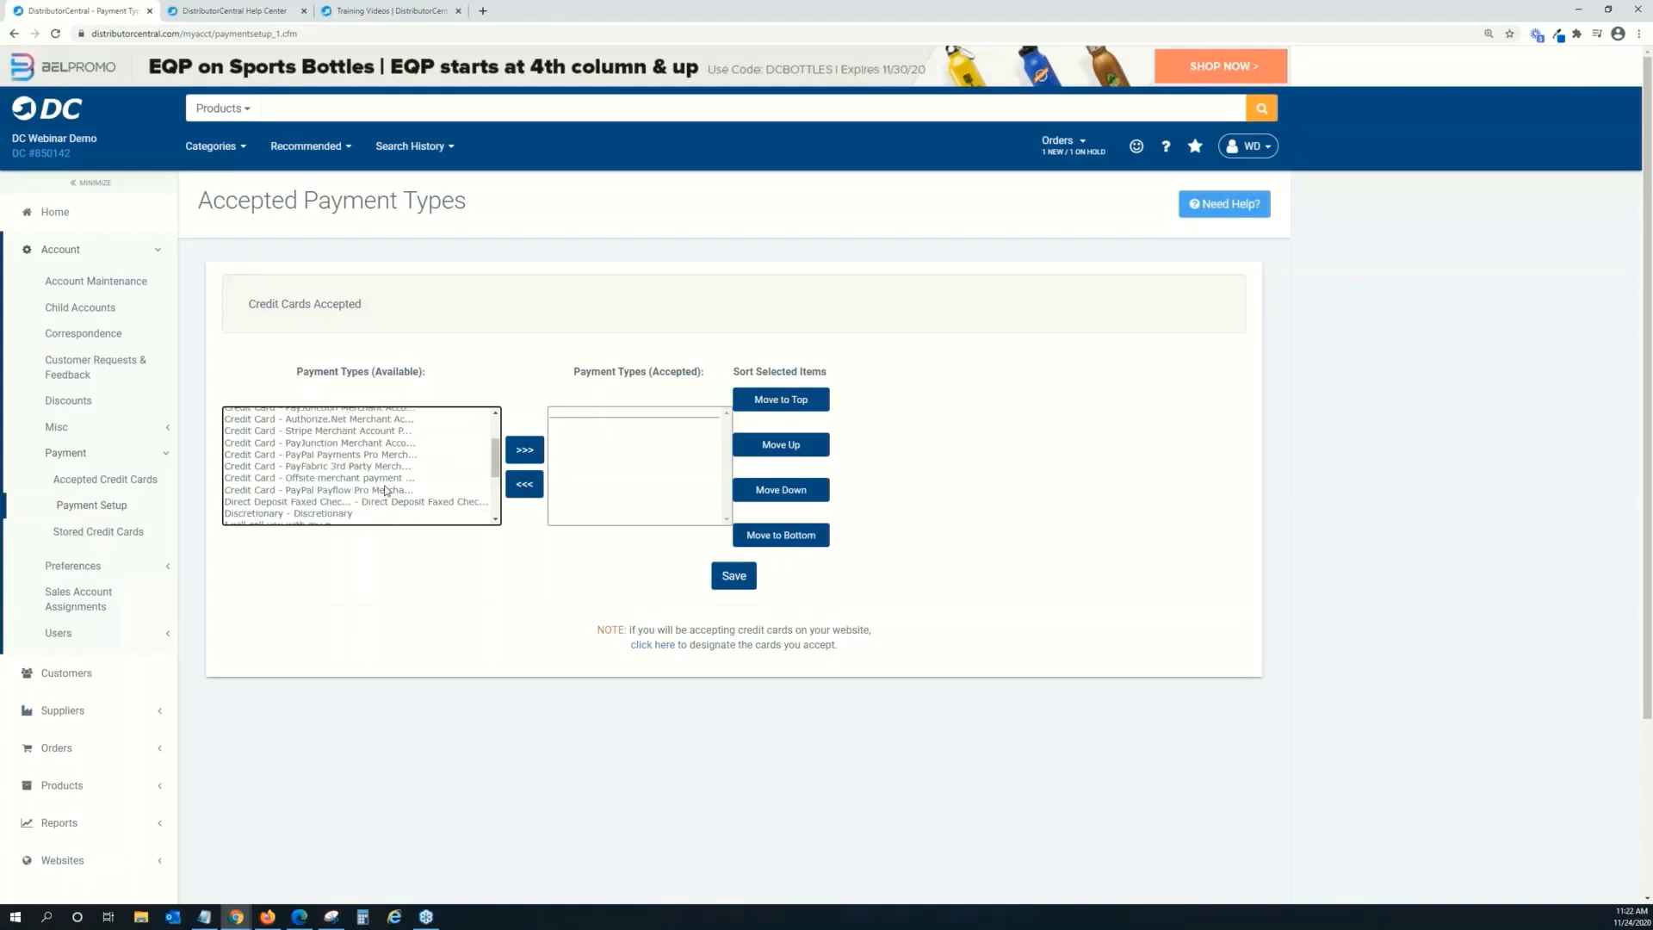
click(362, 419)
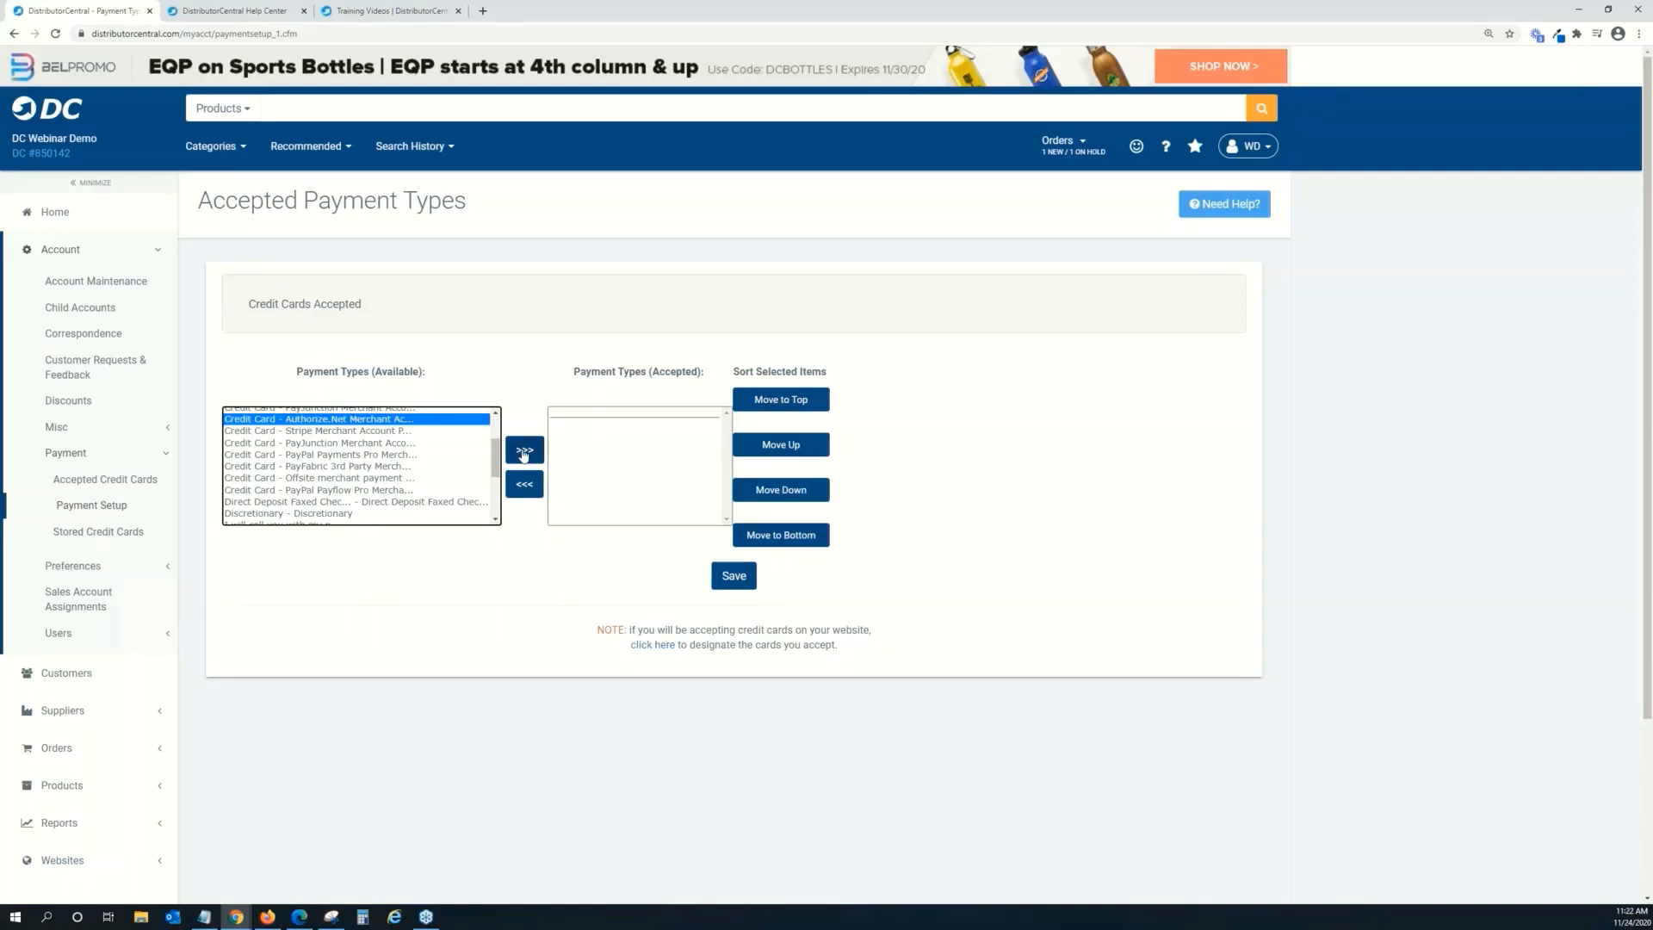
click(522, 452)
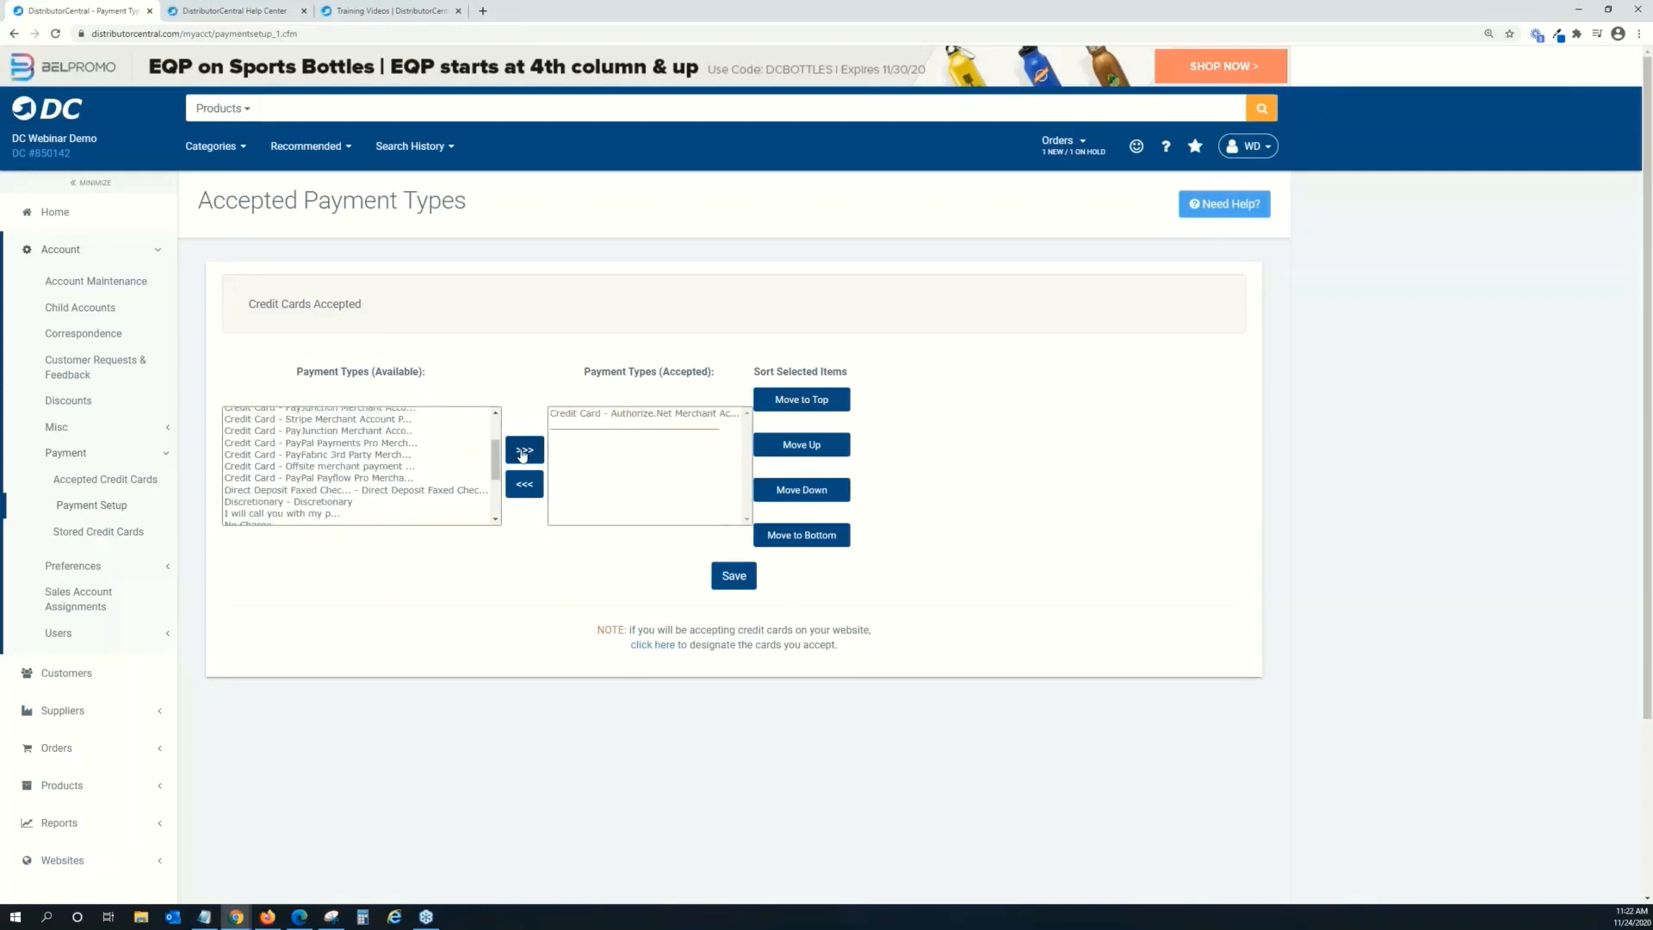
click(734, 576)
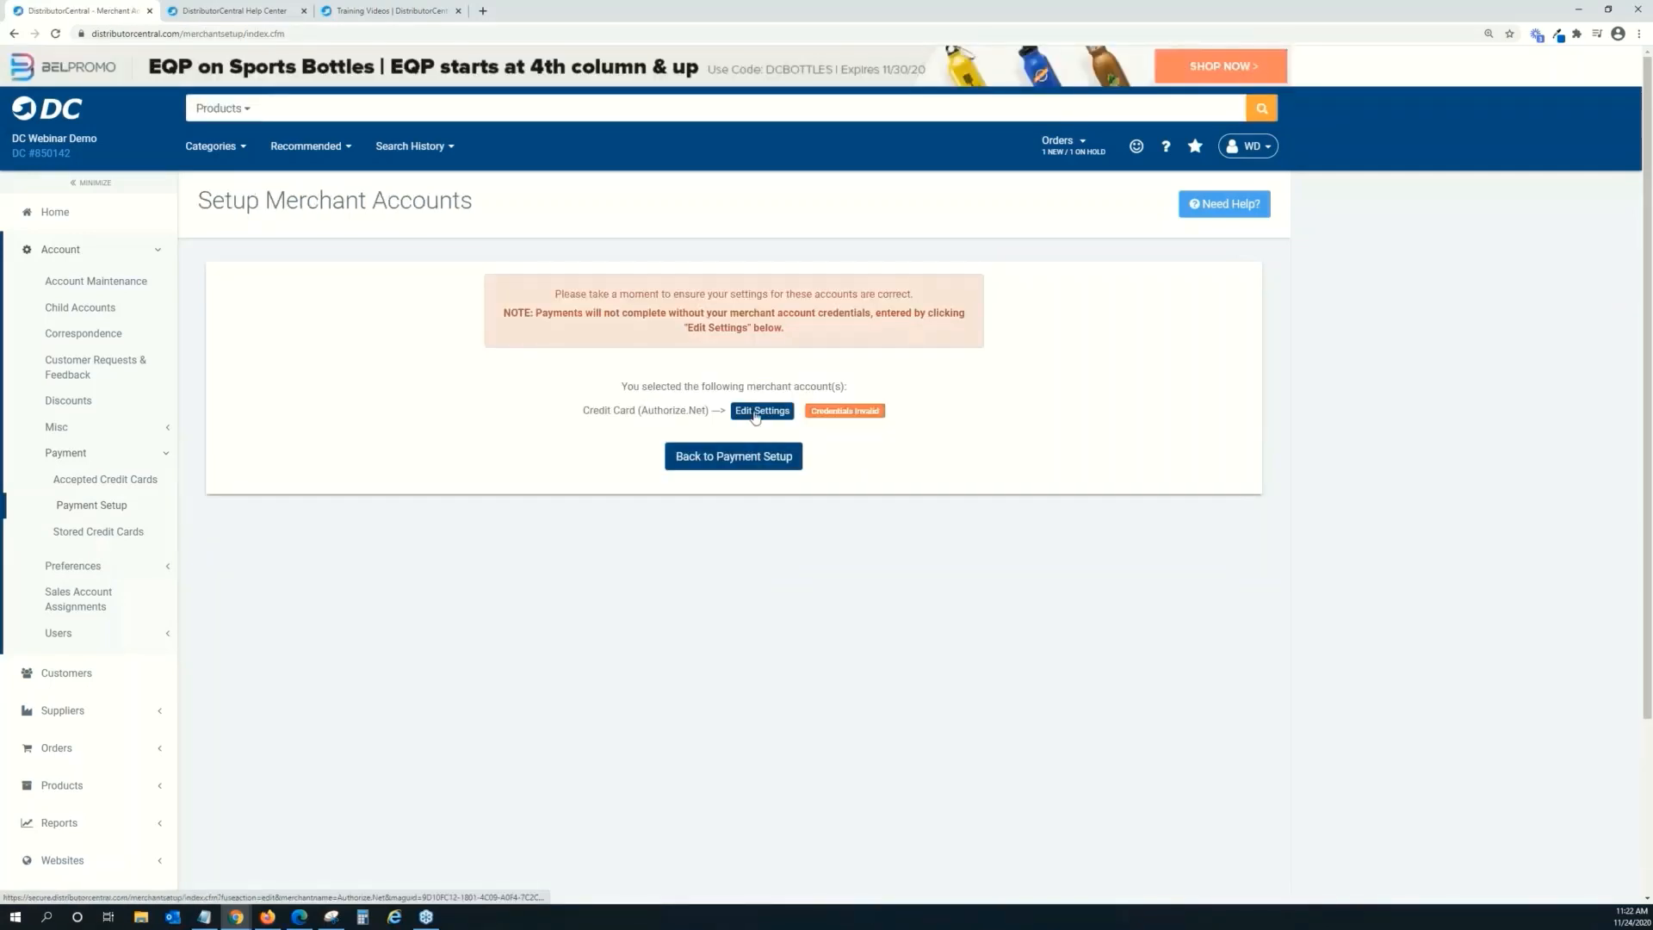
View the Authorize.Net credential settings, cancel without entering anything, and return to the accepted payment types.
click(756, 413)
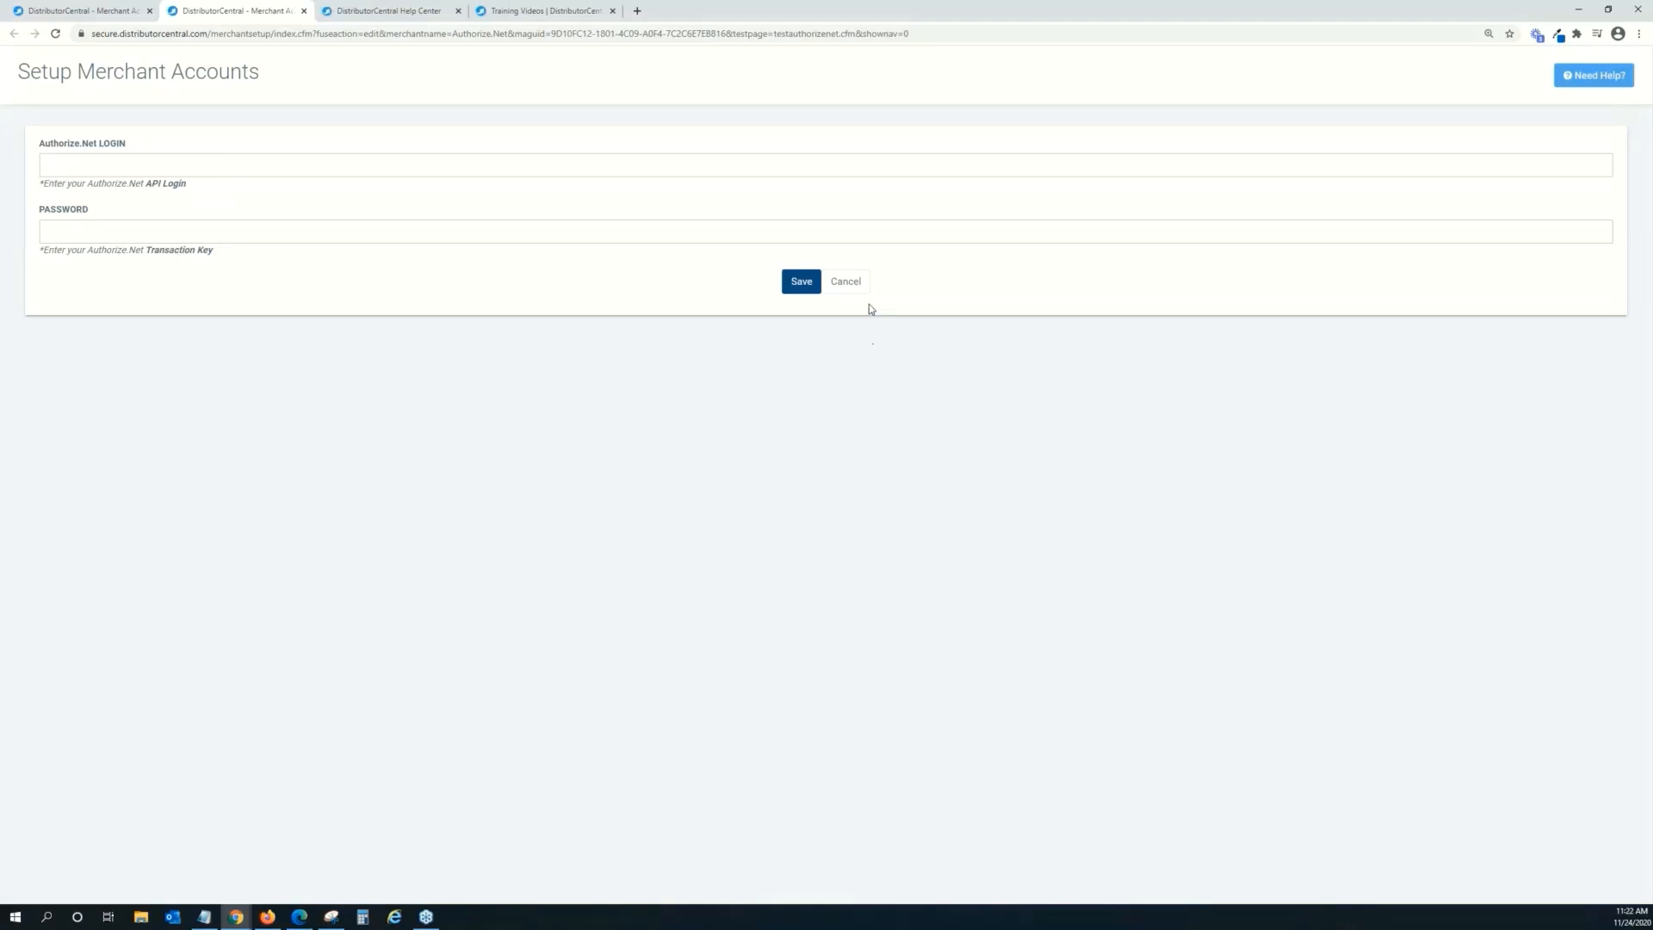
click(850, 283)
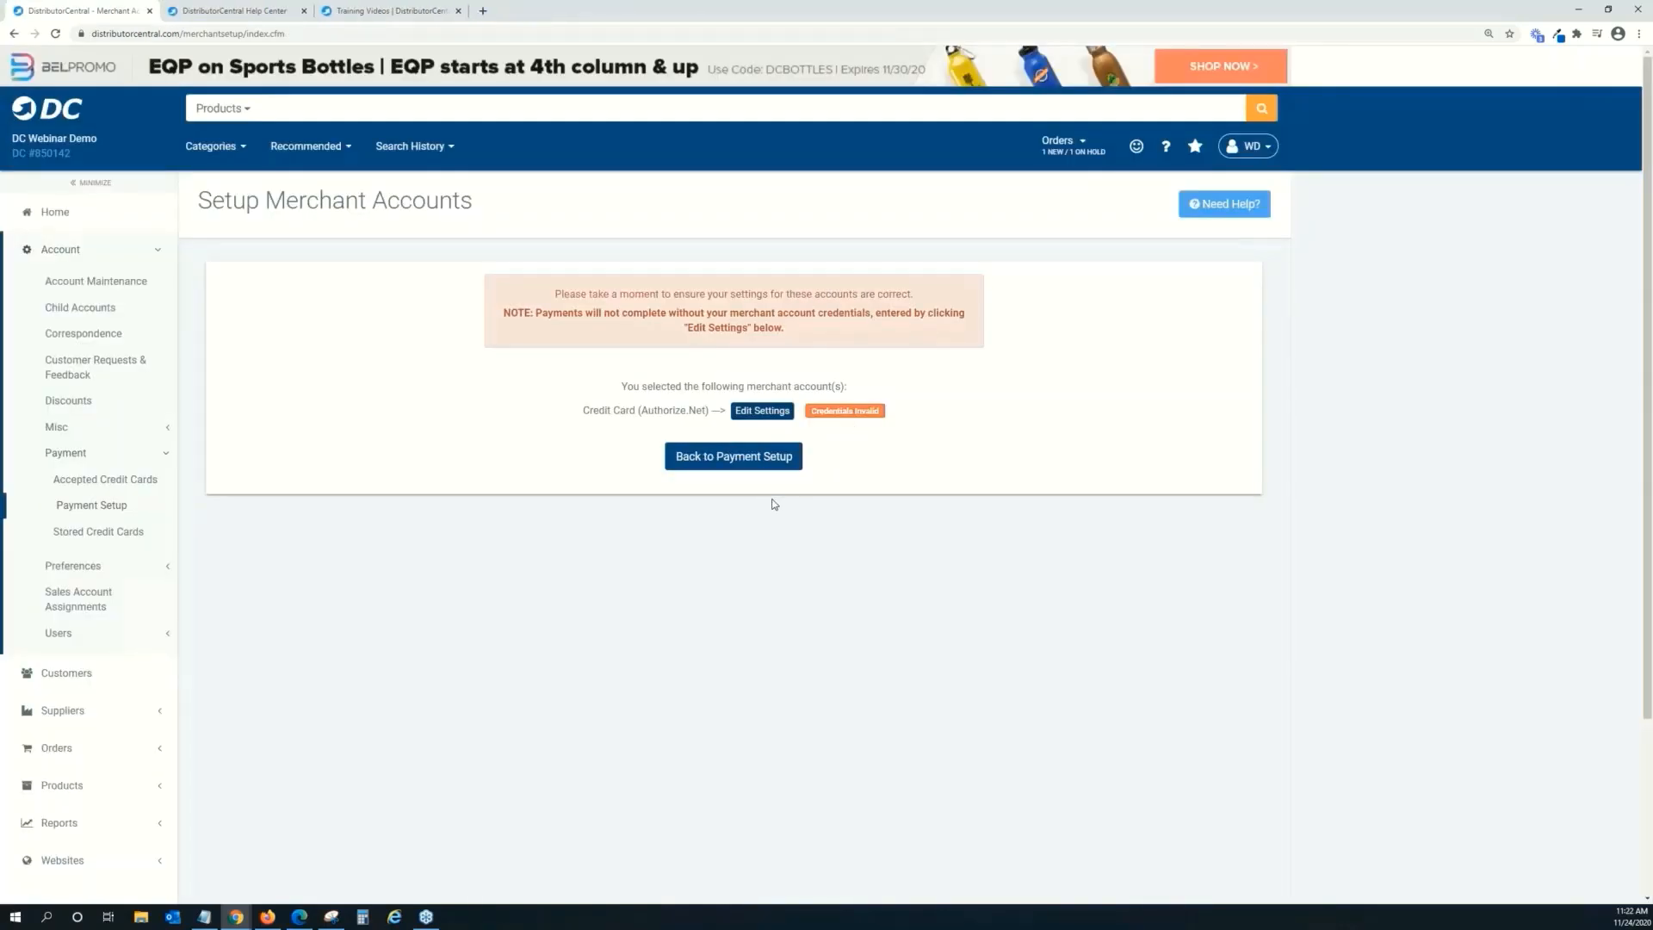
click(734, 456)
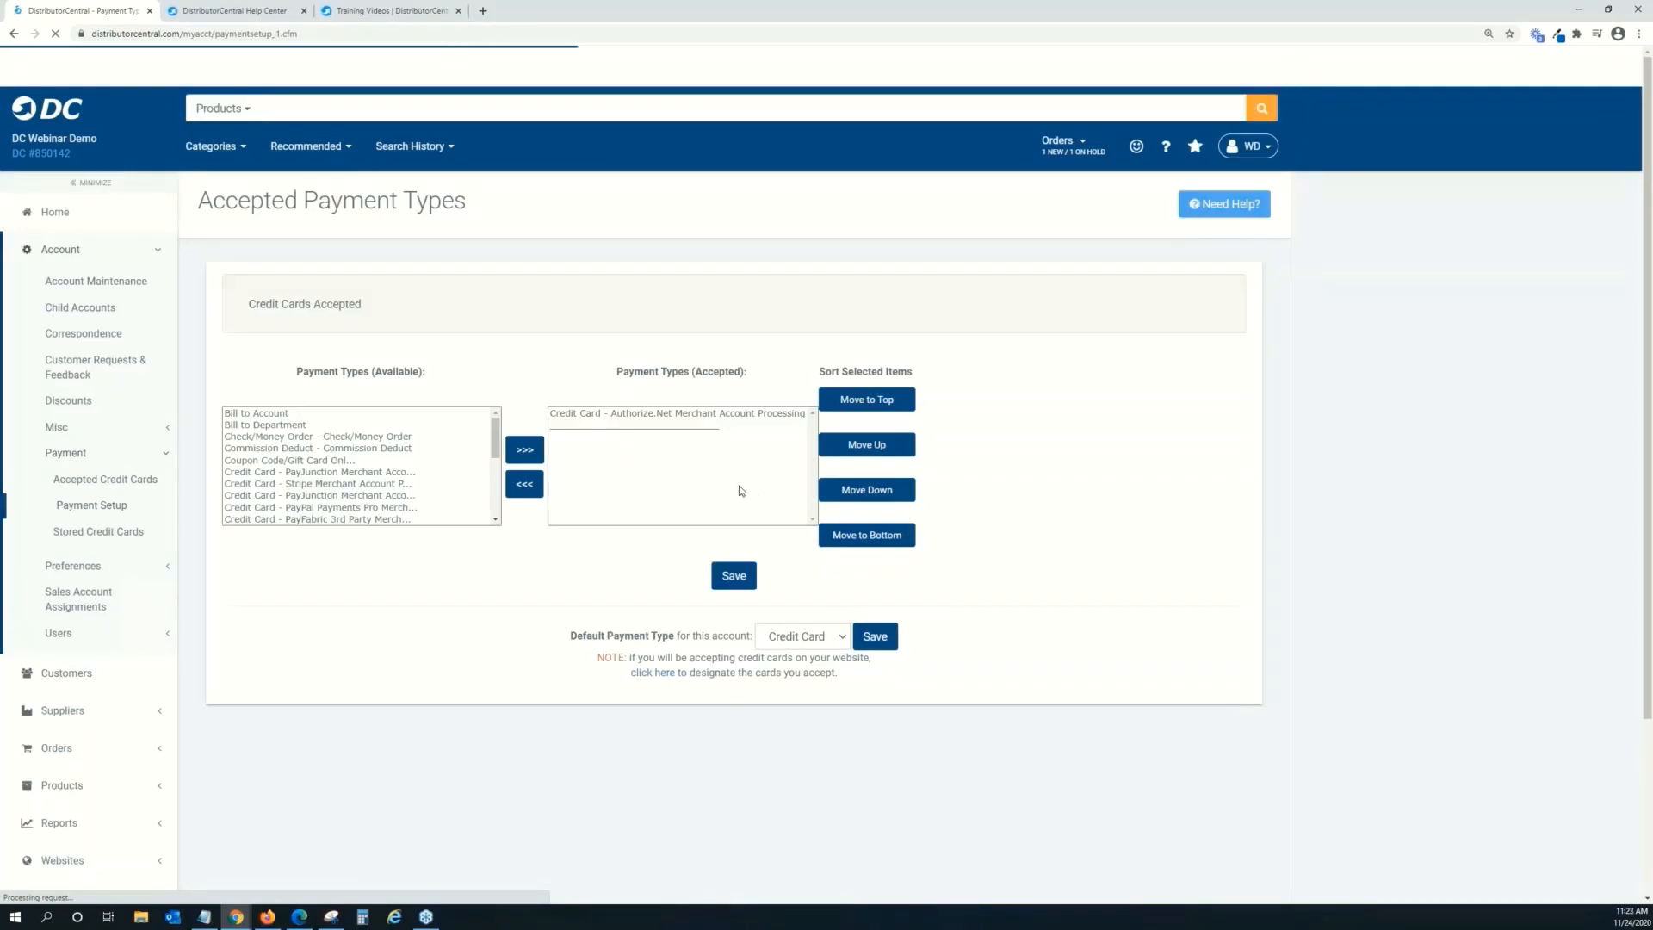
click(674, 417)
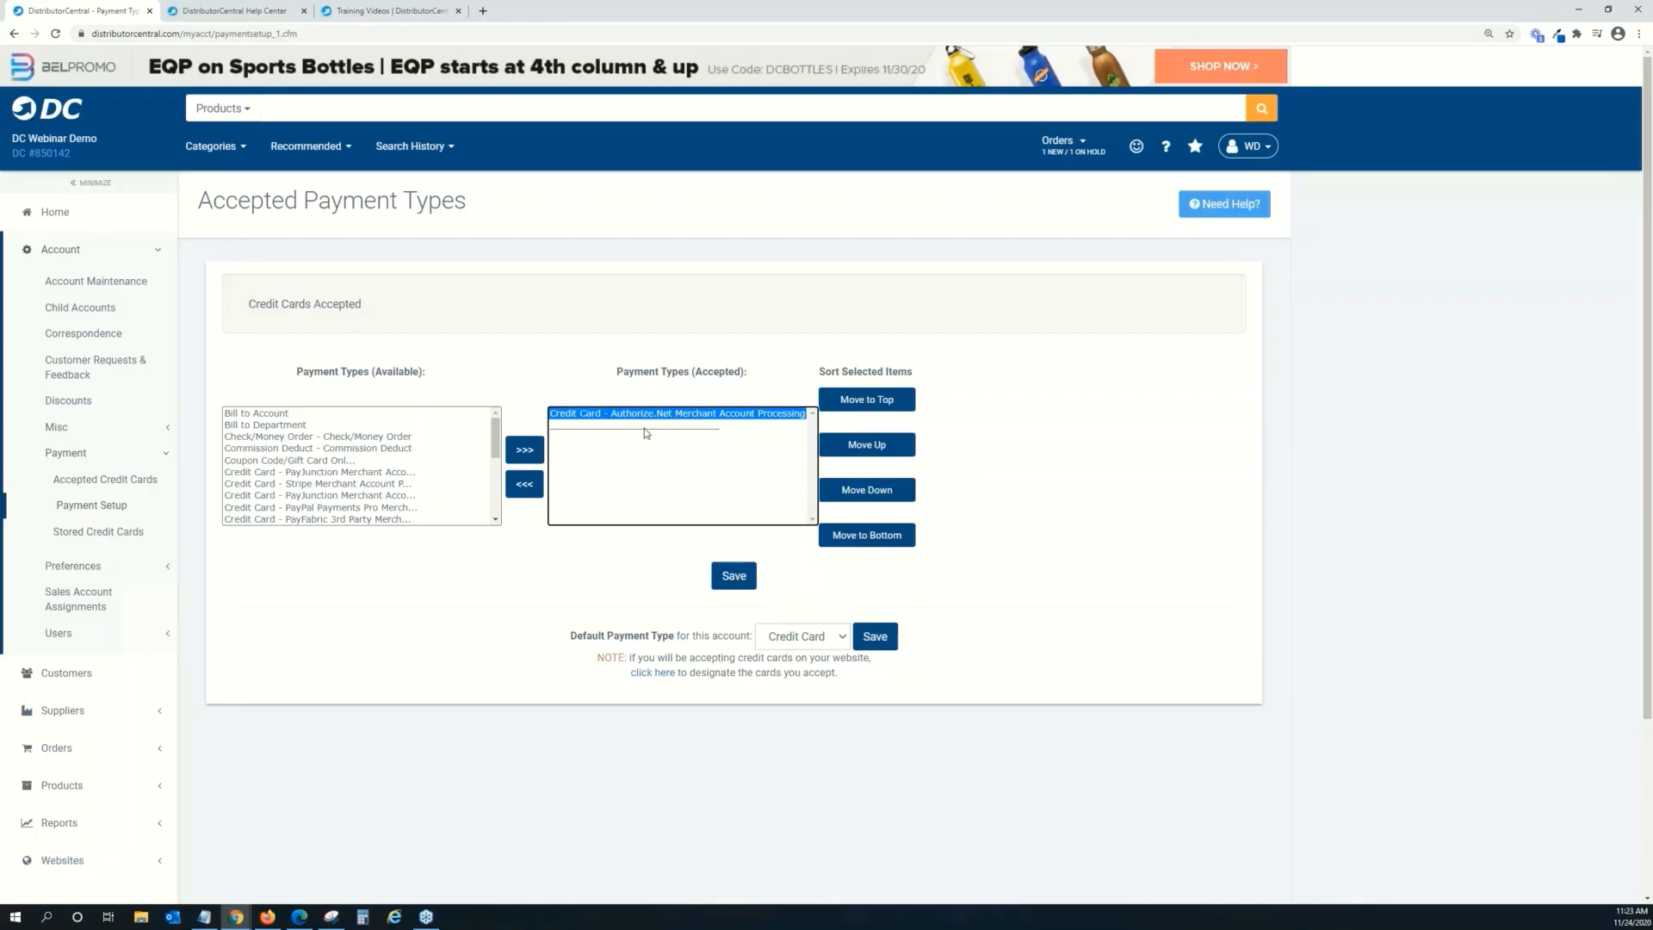
From the home page, search by Order # with the tumbler order's number to bring up its summary.
click(54, 213)
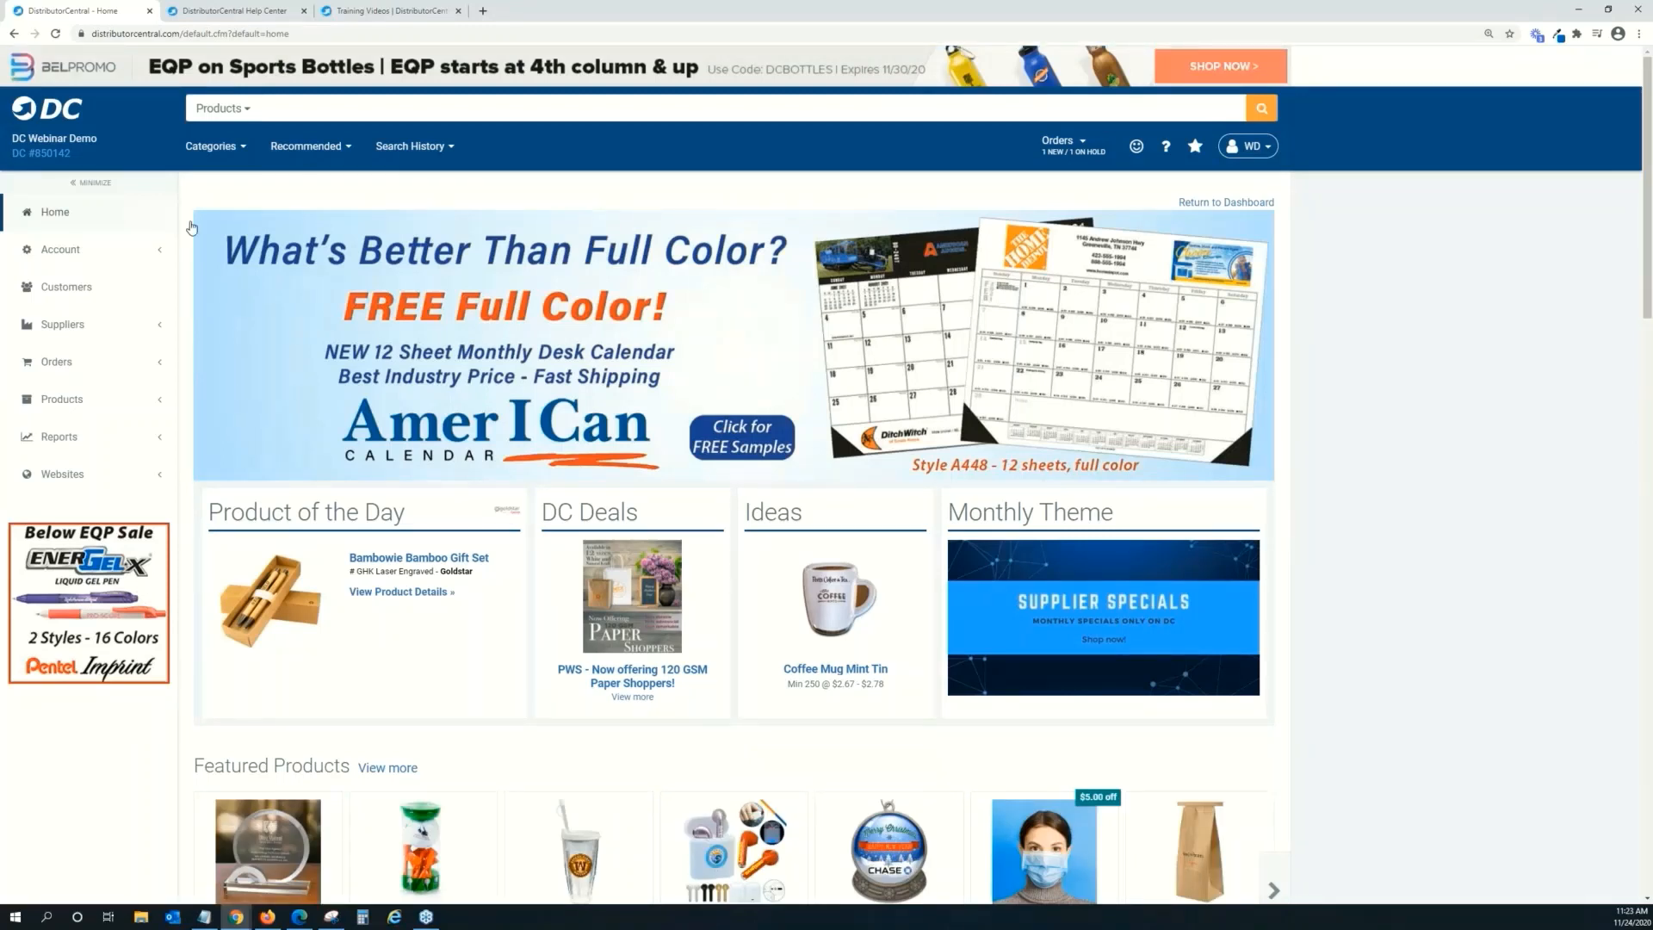
click(246, 114)
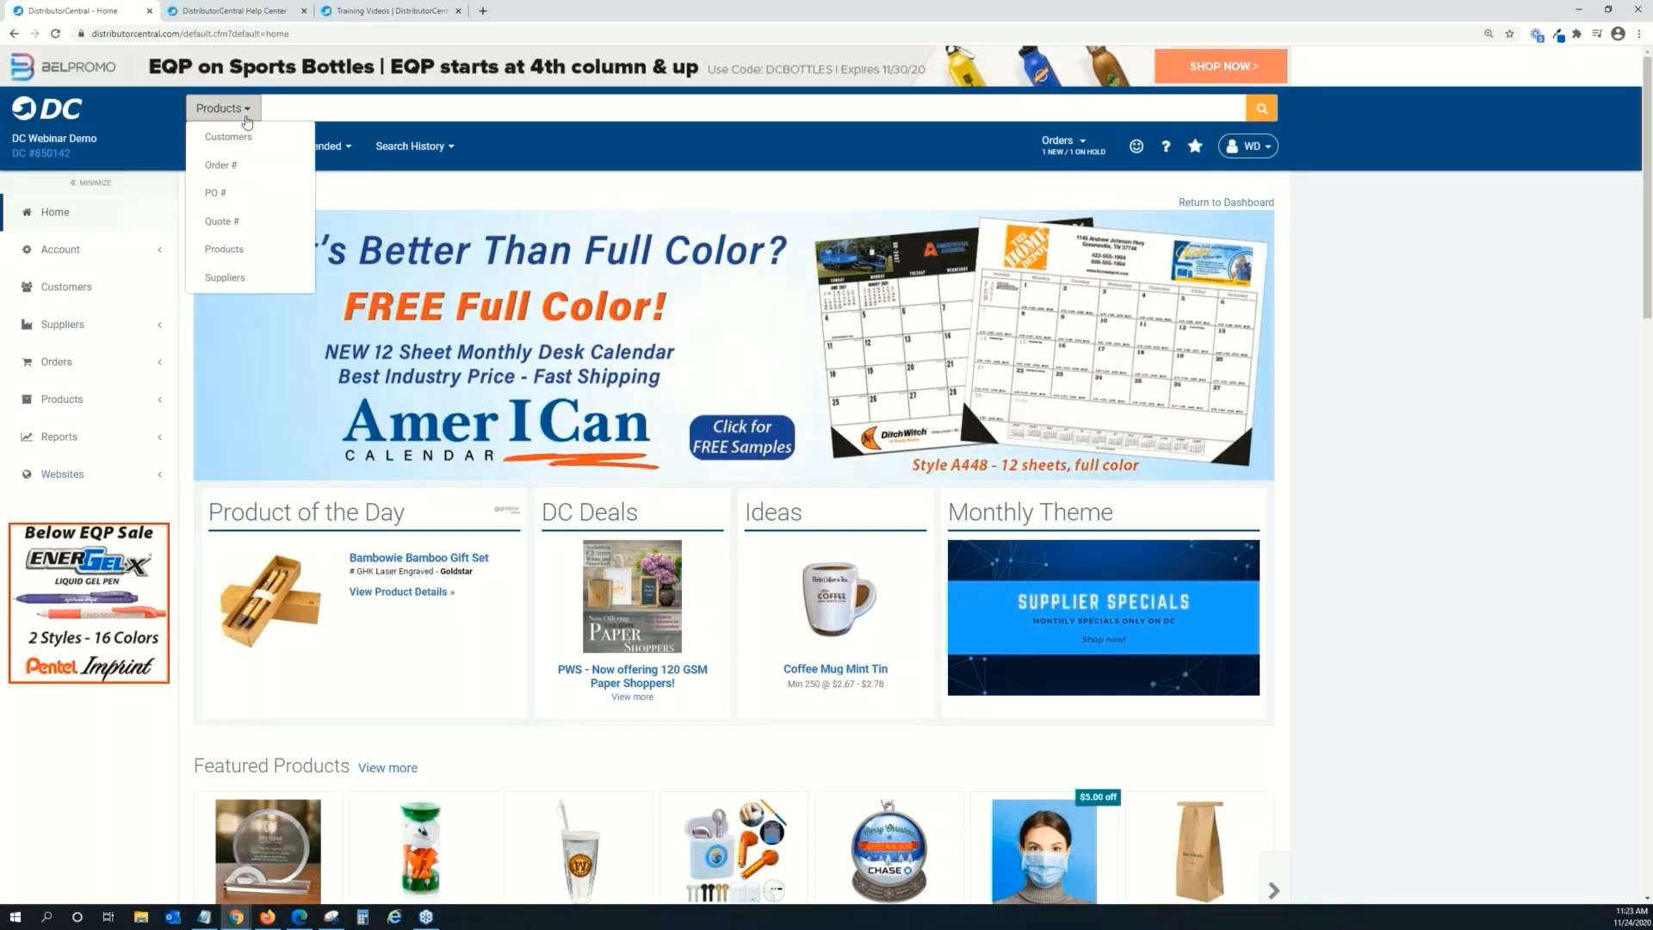
click(221, 166)
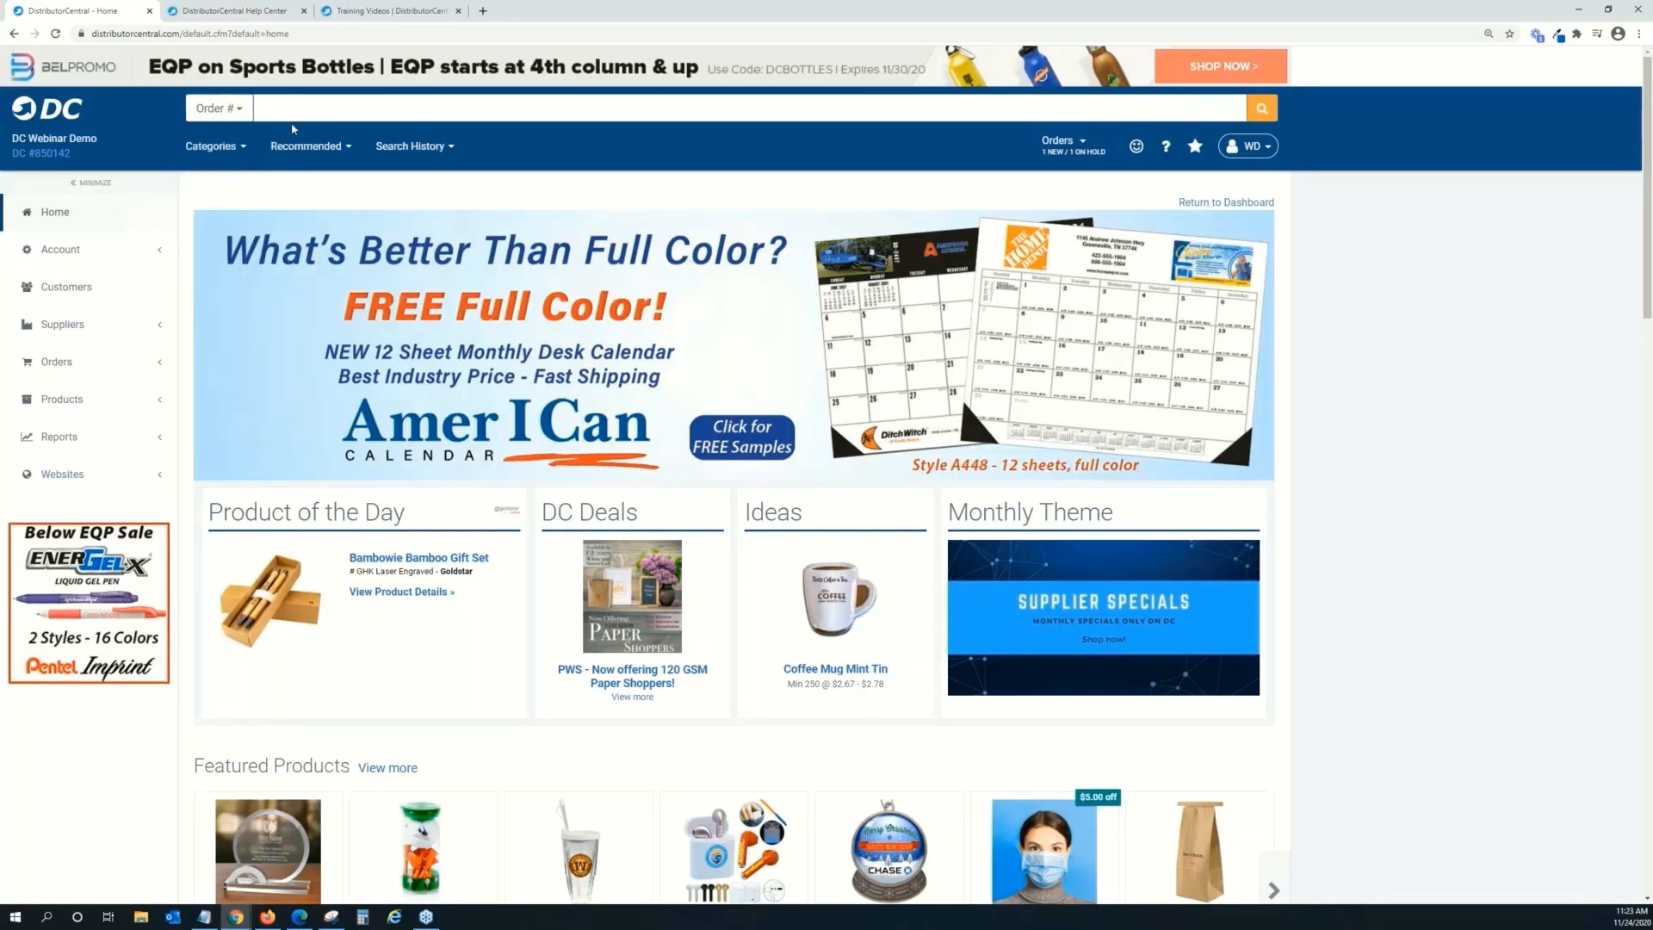
text(2103609)
key(Return)
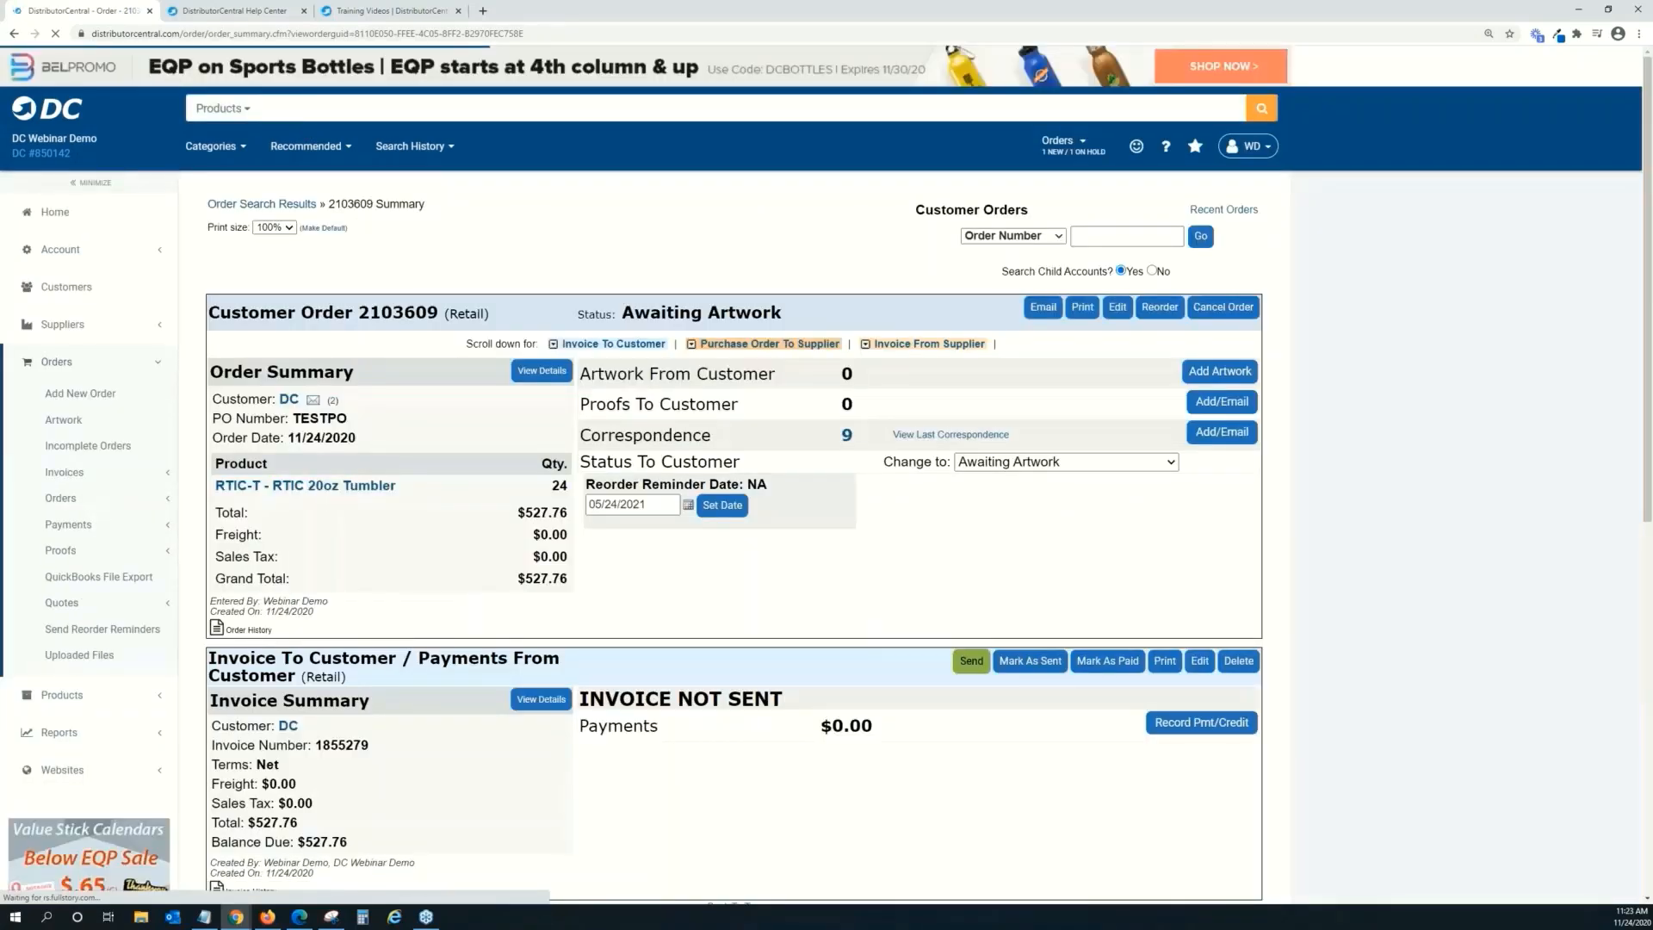
Return to the home page and list the recent orders from customers.
click(99, 217)
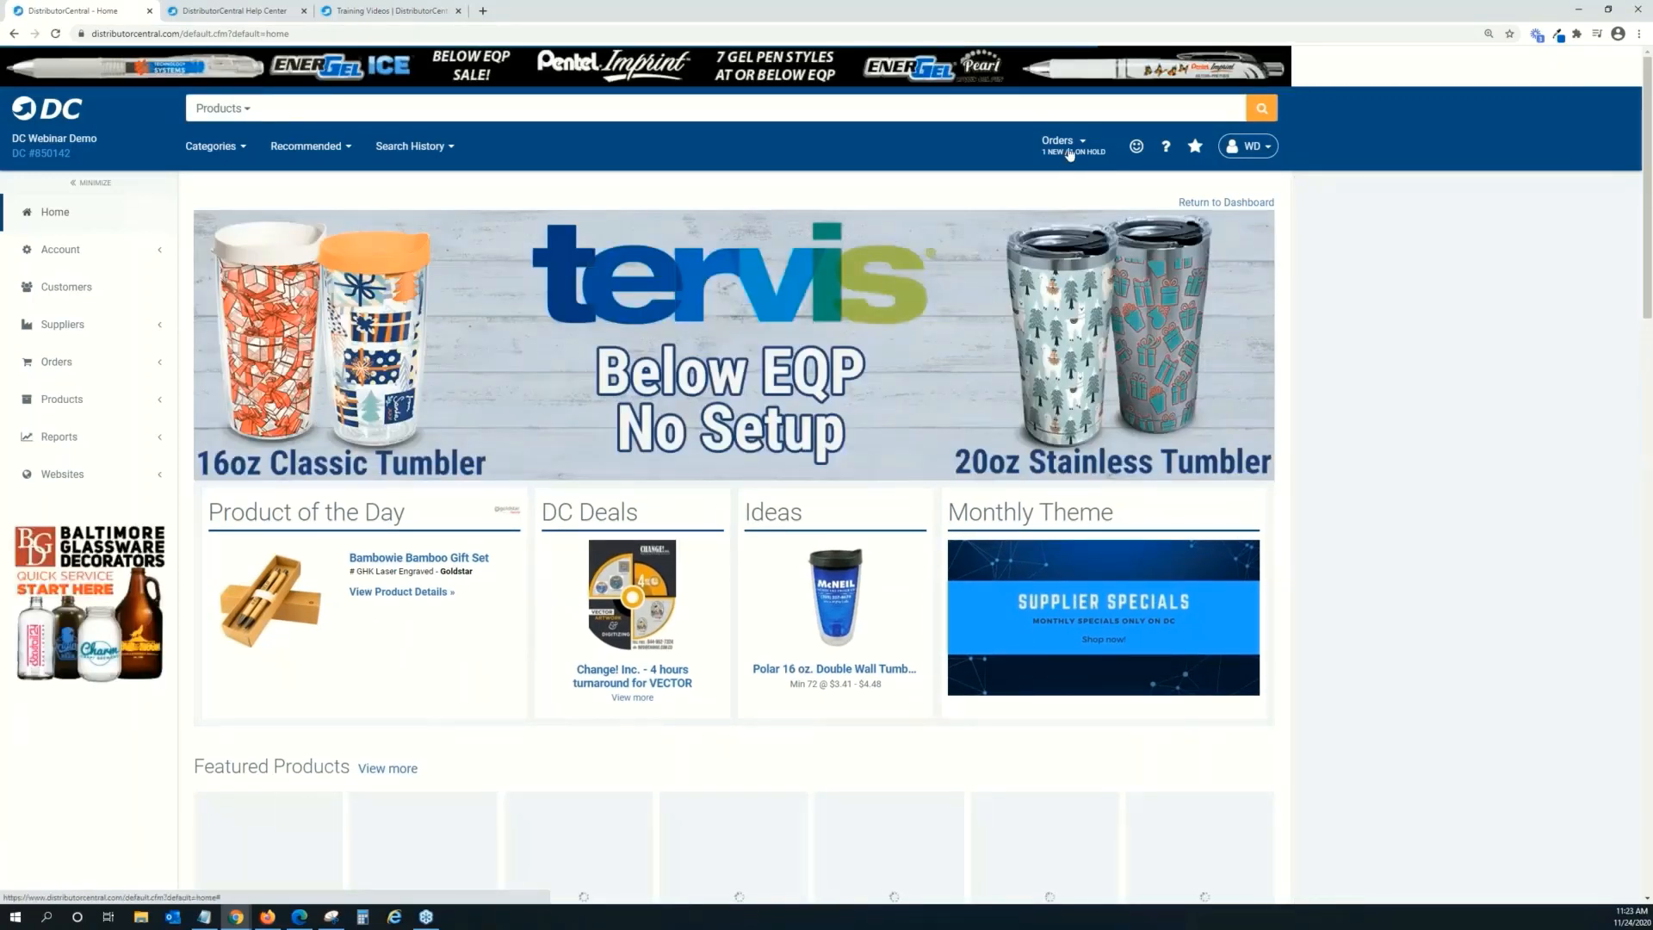
click(1070, 152)
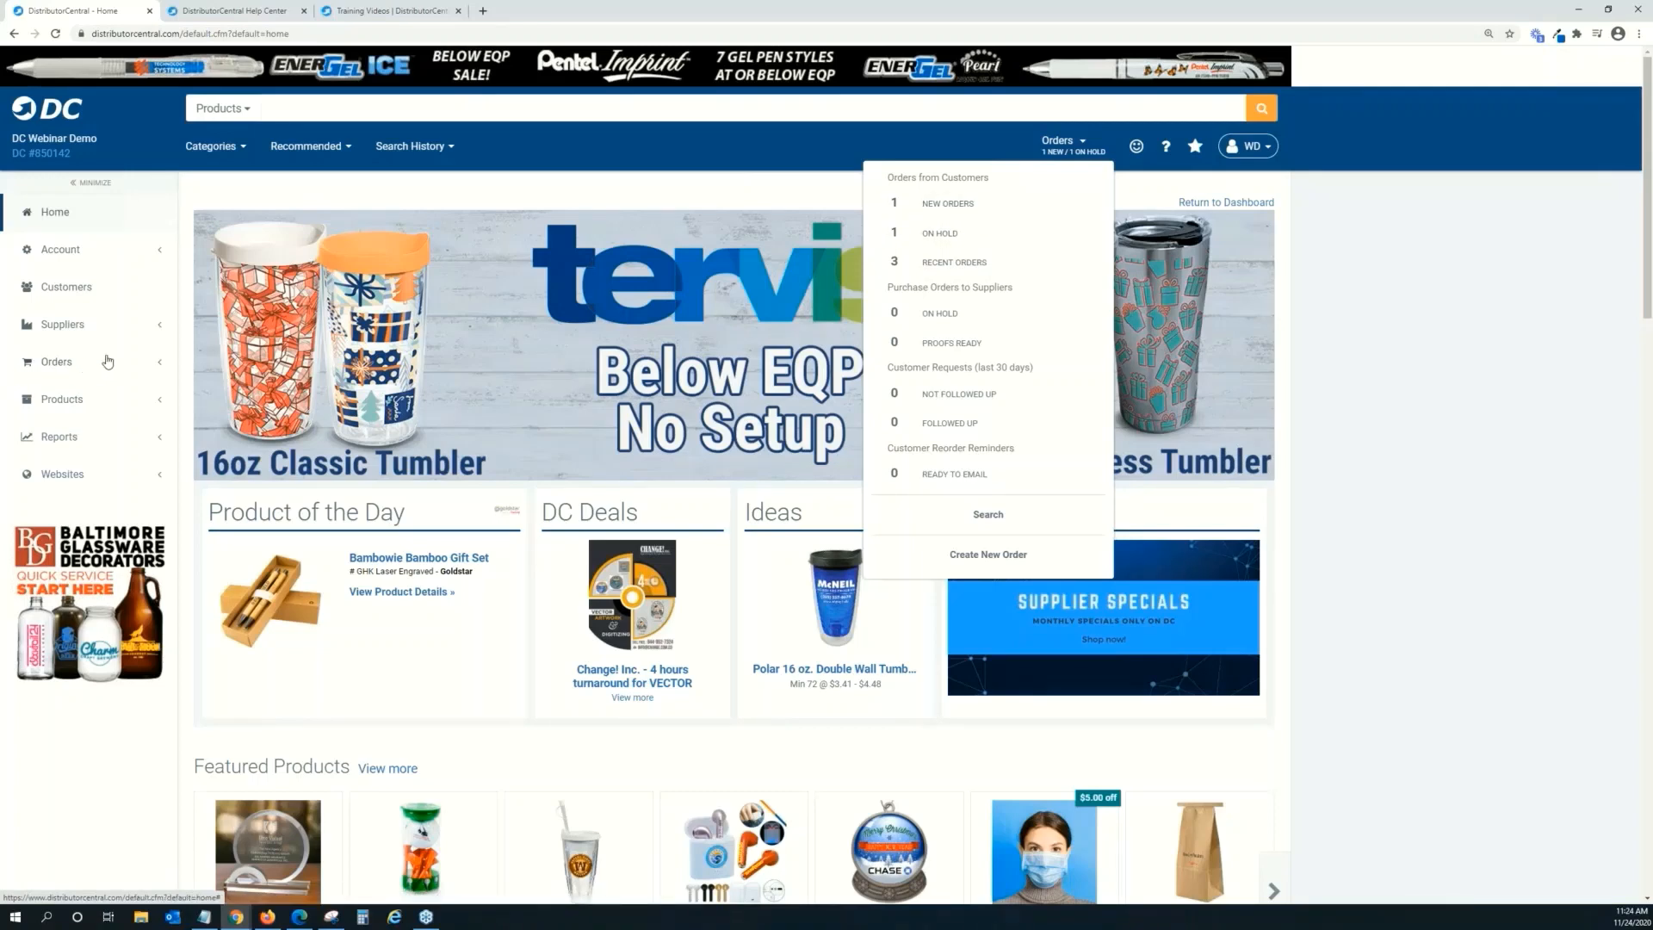
click(970, 262)
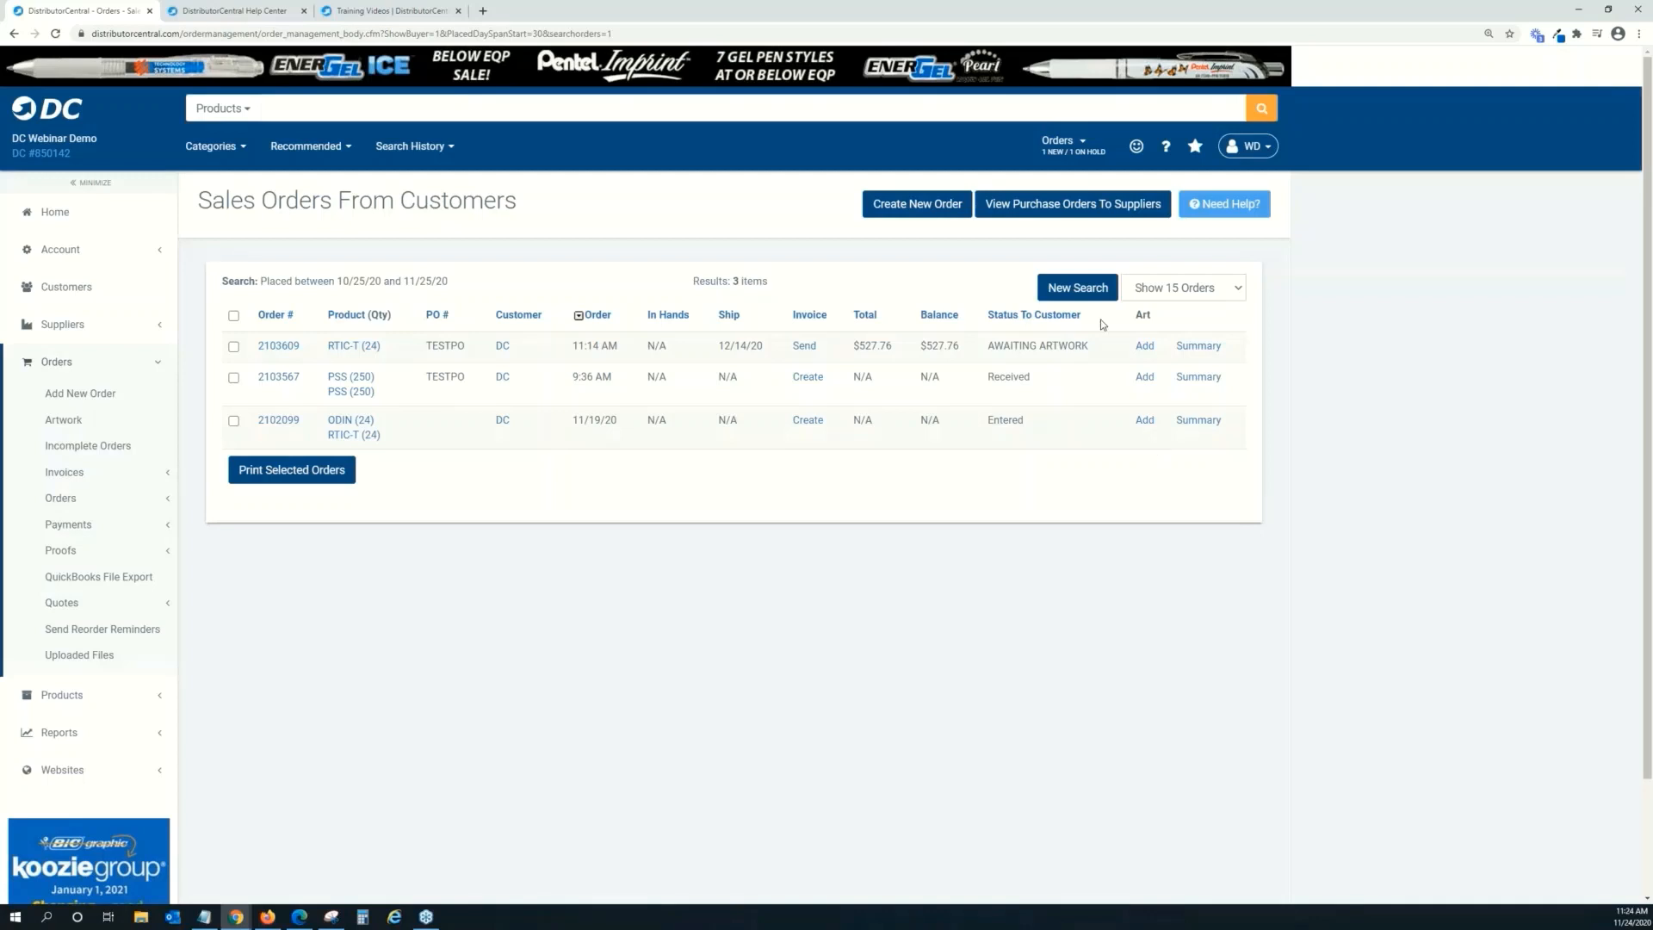
Search the customer sales orders created within the last 365 days.
click(1094, 294)
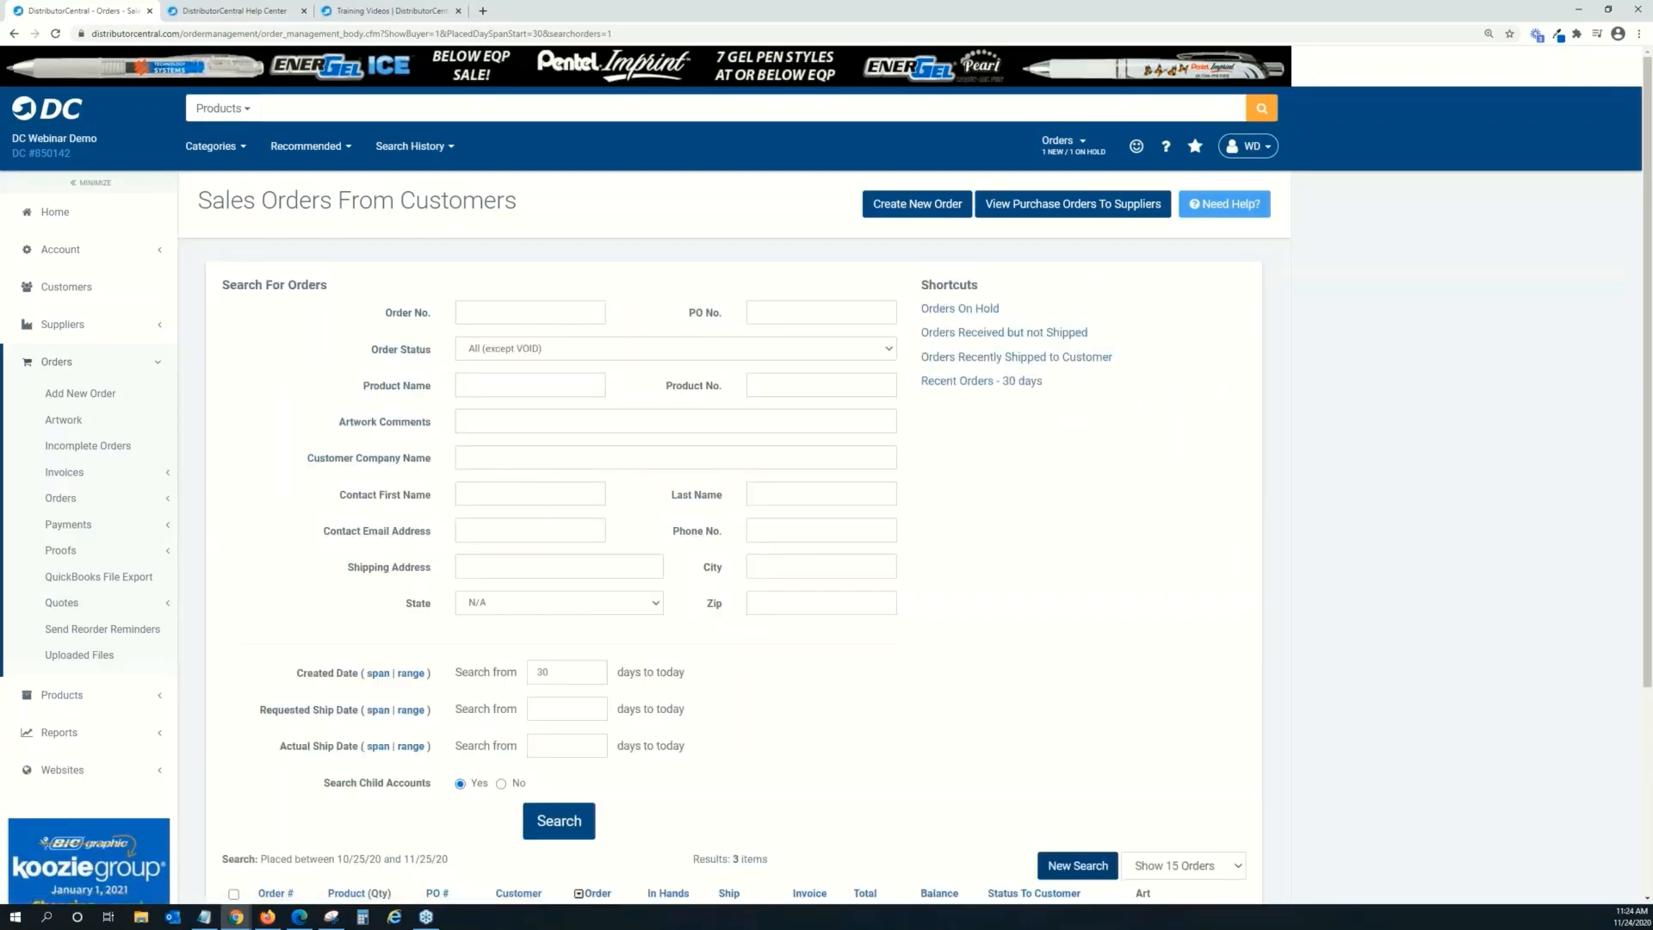
drag(580, 668, 528, 664)
text(365)
click(562, 822)
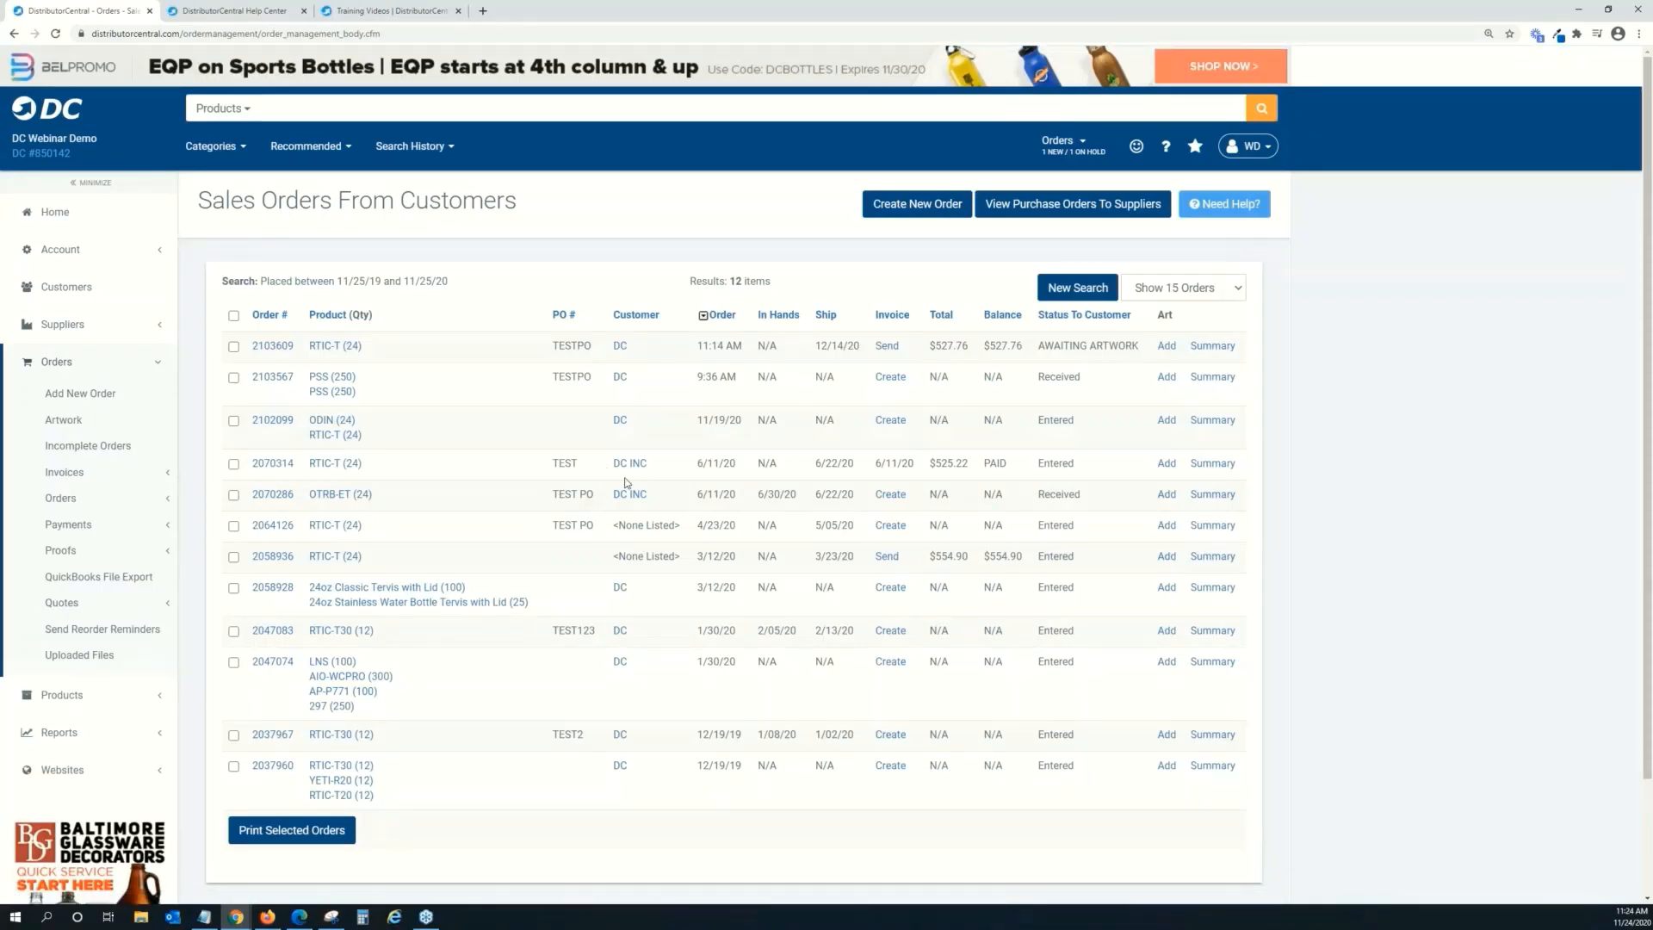
Start a new search of the customer sales orders with the order status set to Awaiting Artwork, created within 365 days.
click(1075, 289)
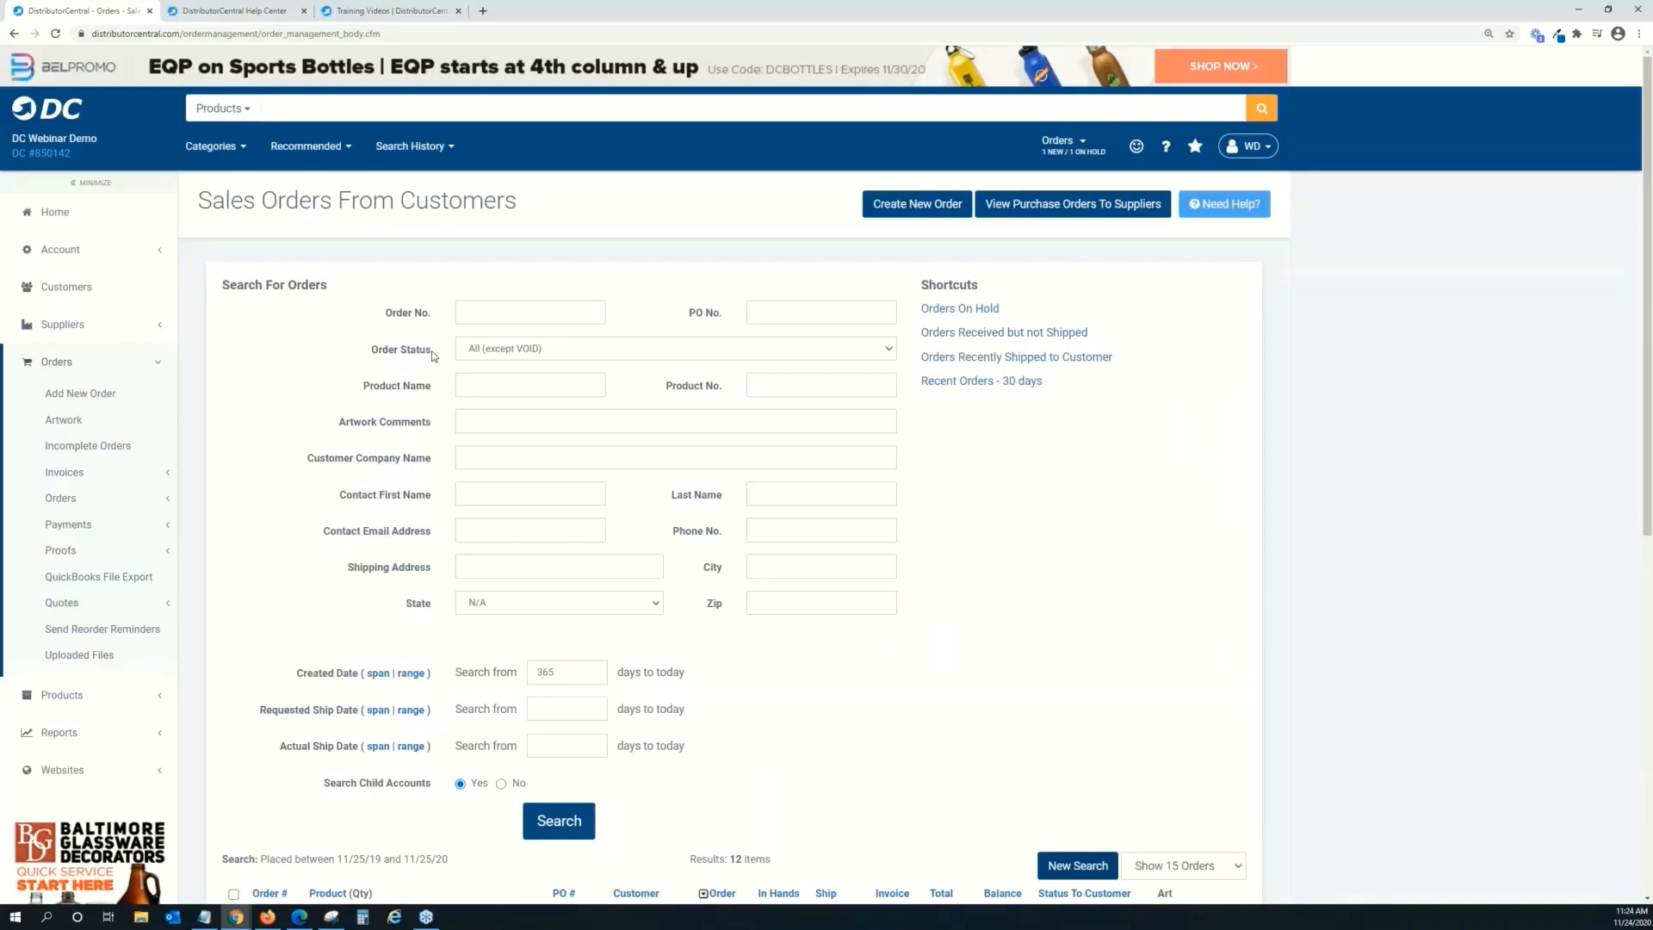
drag(433, 355, 369, 353)
click(536, 350)
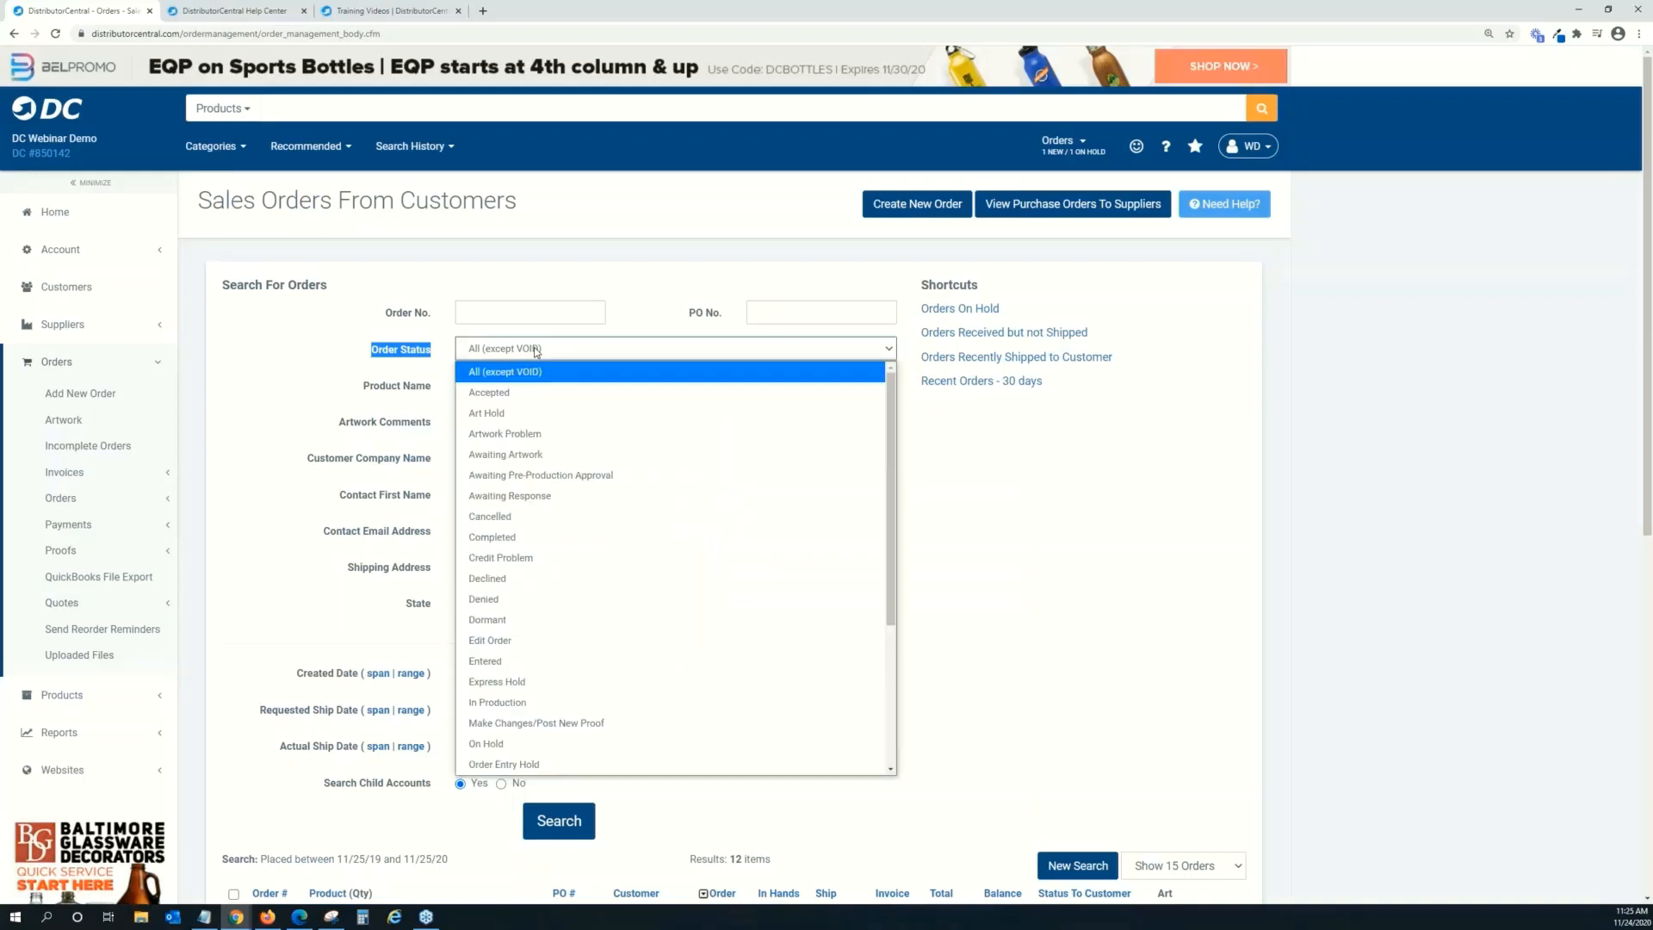
click(549, 454)
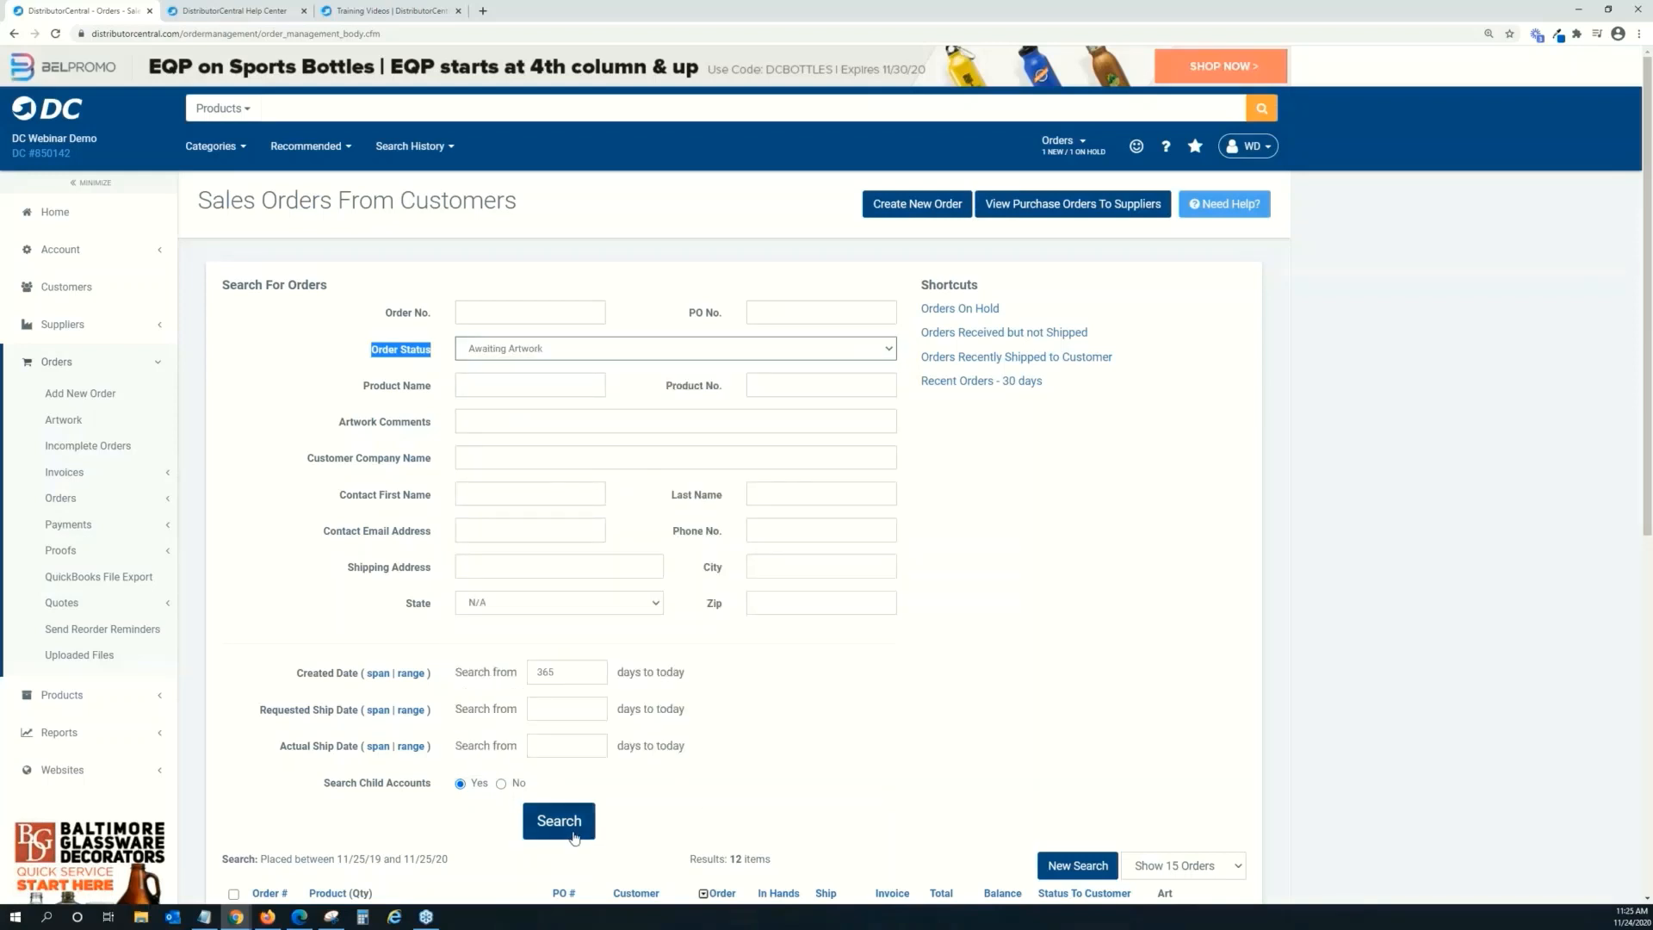
click(562, 822)
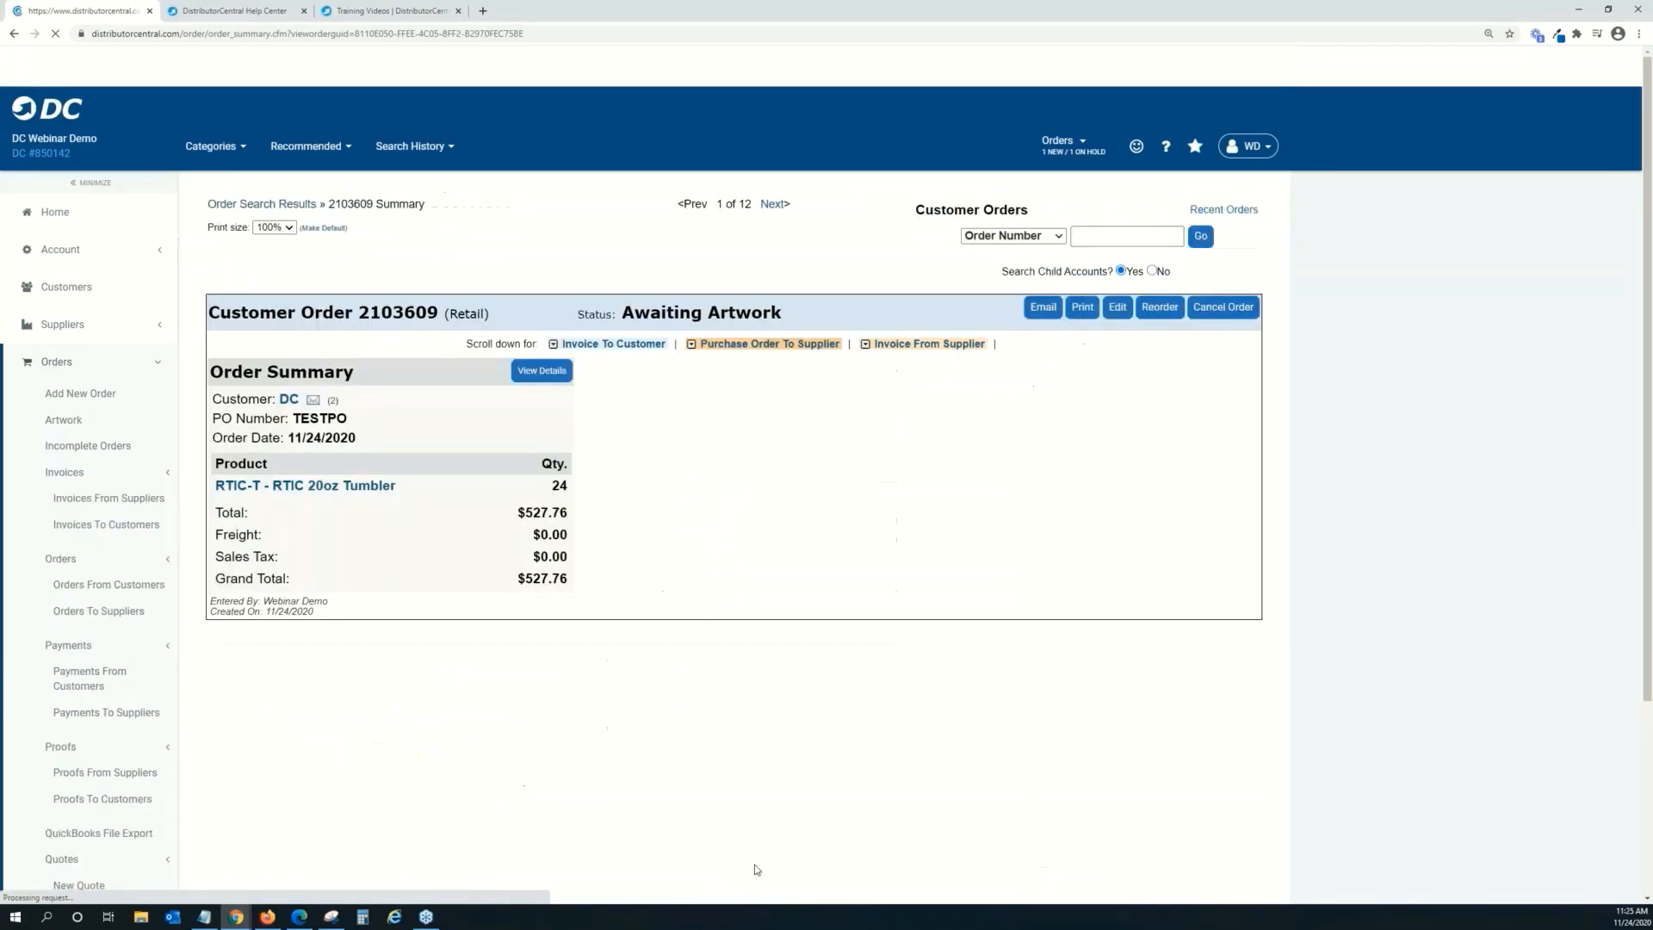
On the RTIC 20oz Tumbler order's summary, delete the unsent customer invoice and confirm the removal.
scroll(827, 473, down, 1)
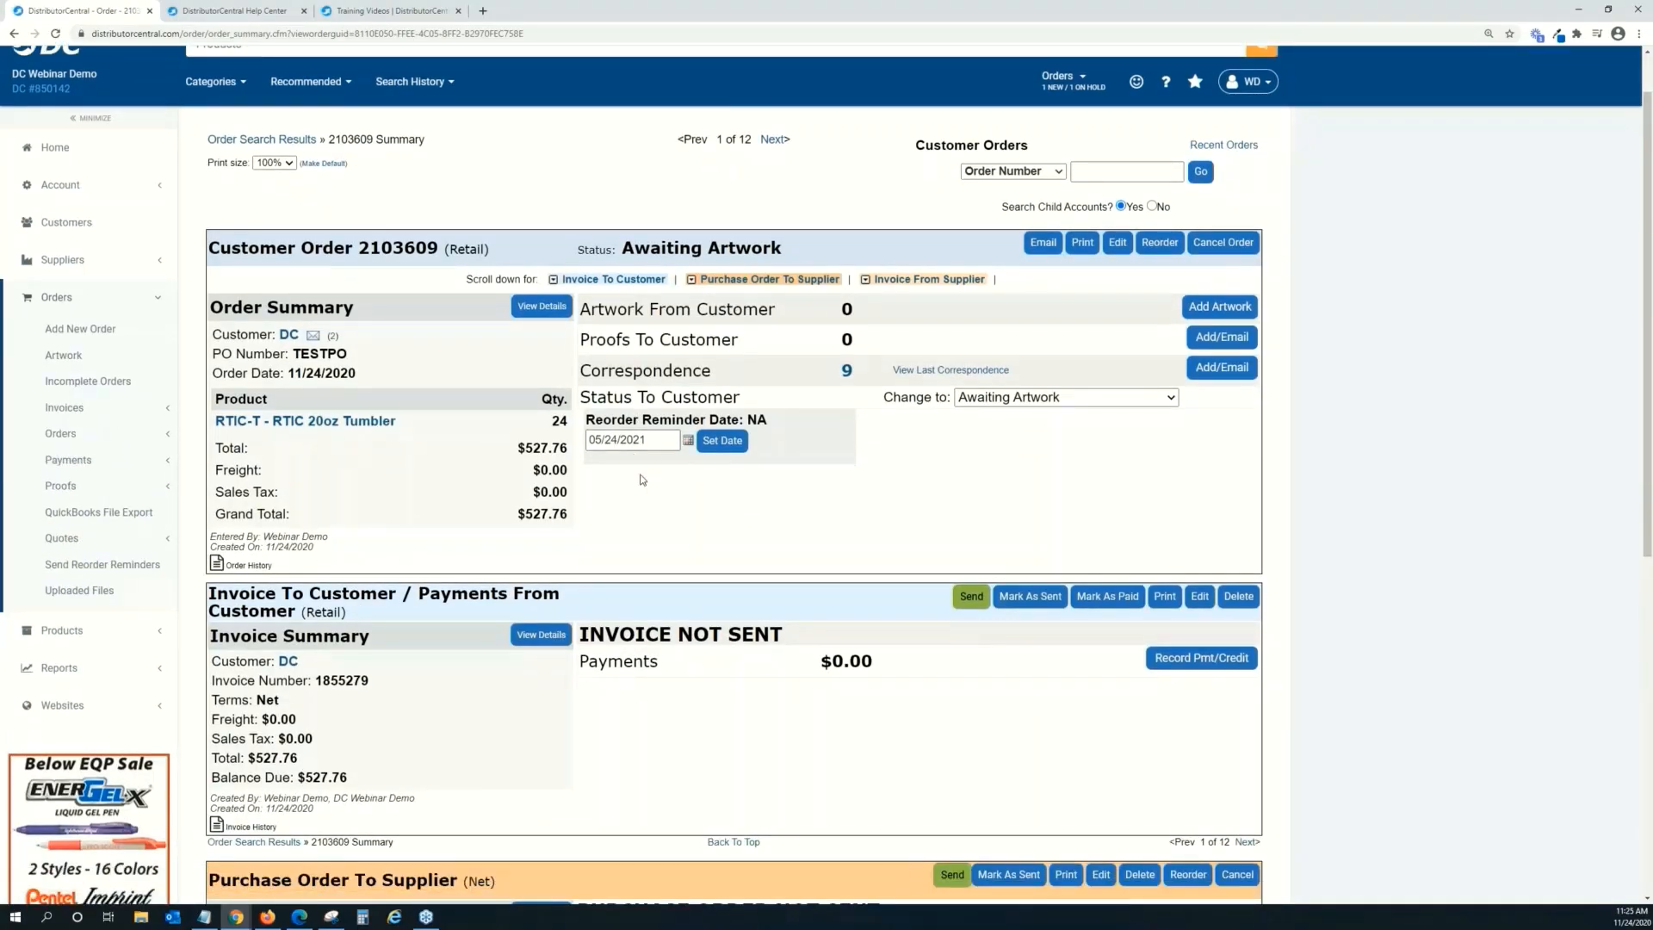
scroll(706, 469, up, 1)
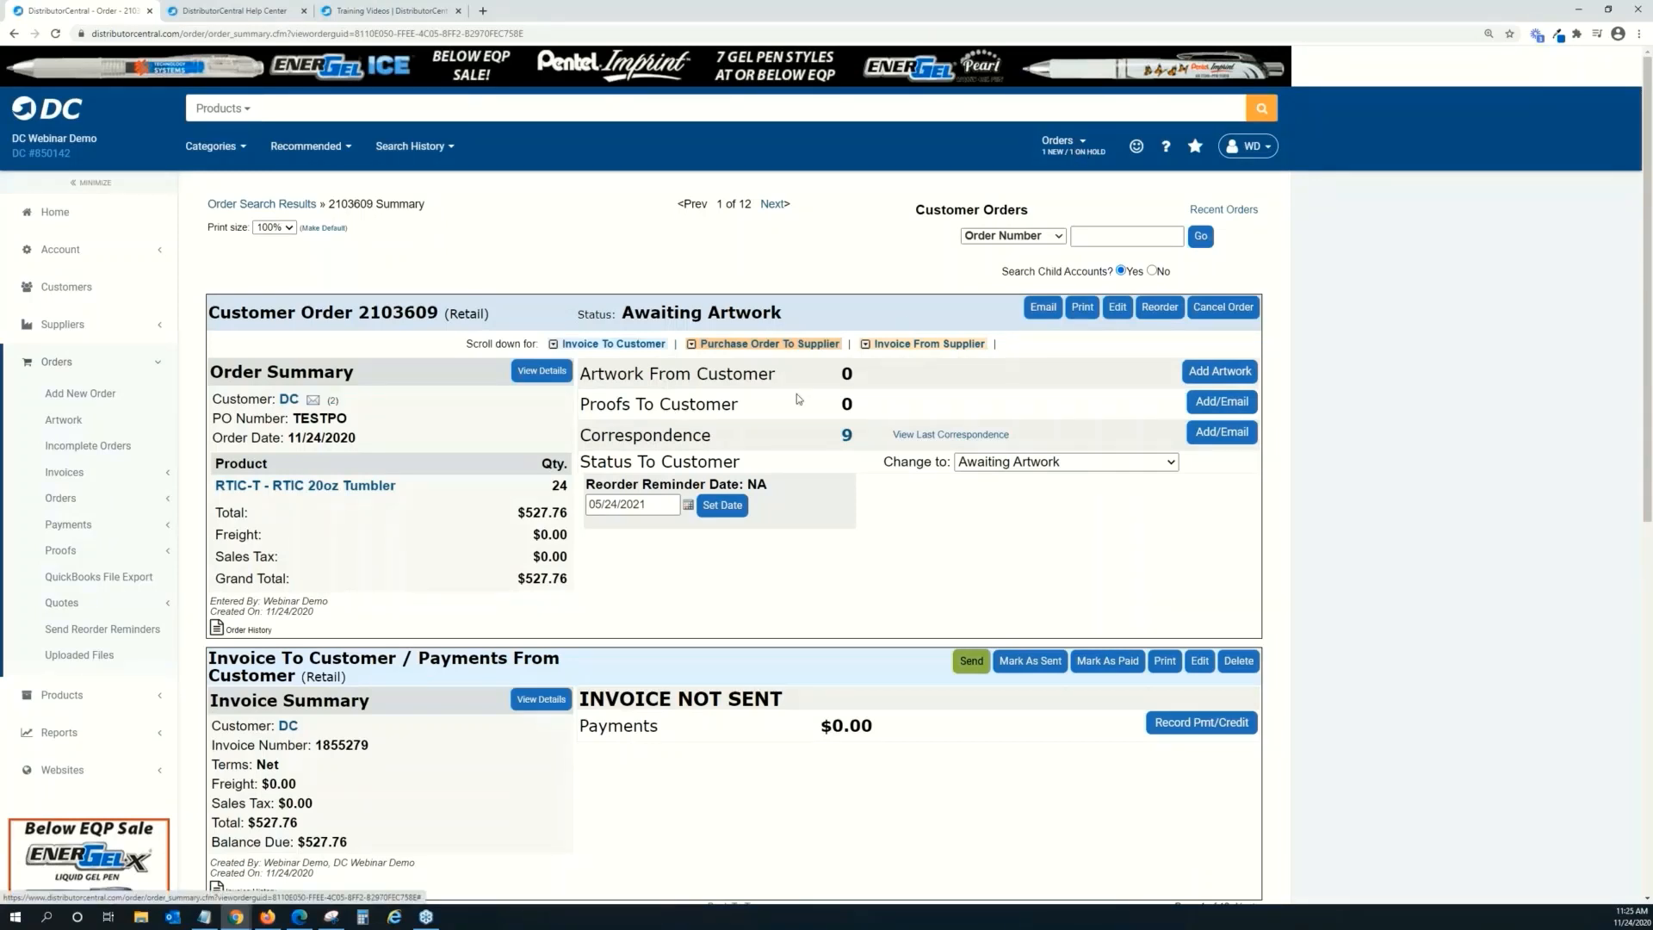
scroll(678, 306, down, 2)
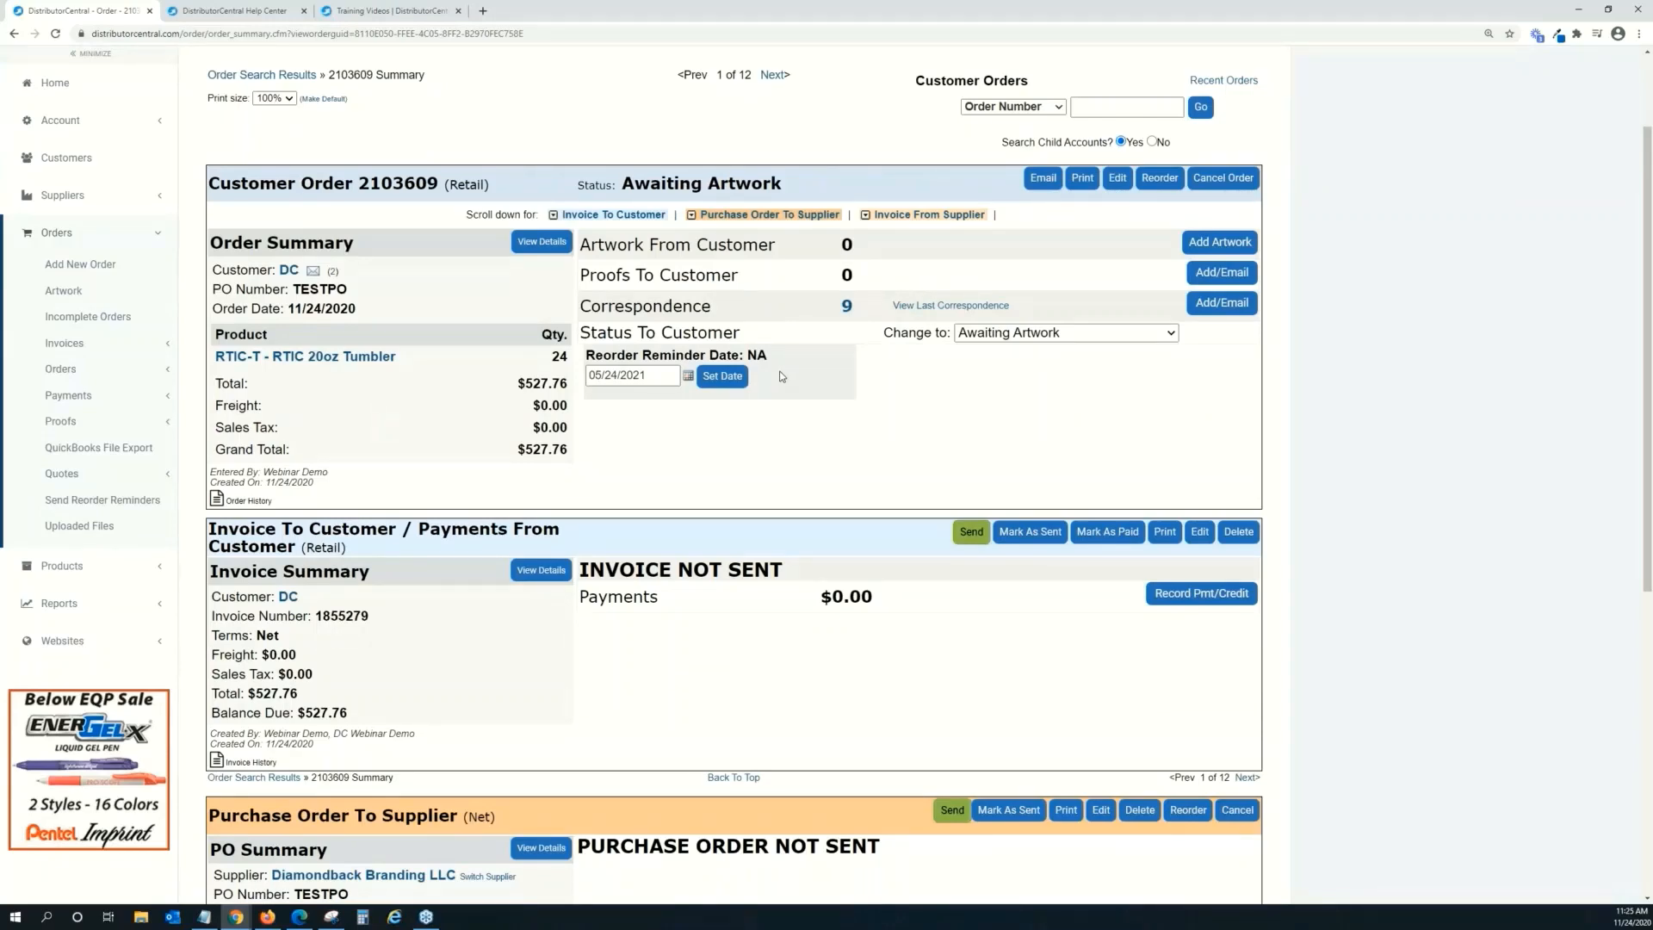
scroll(777, 375, up, 2)
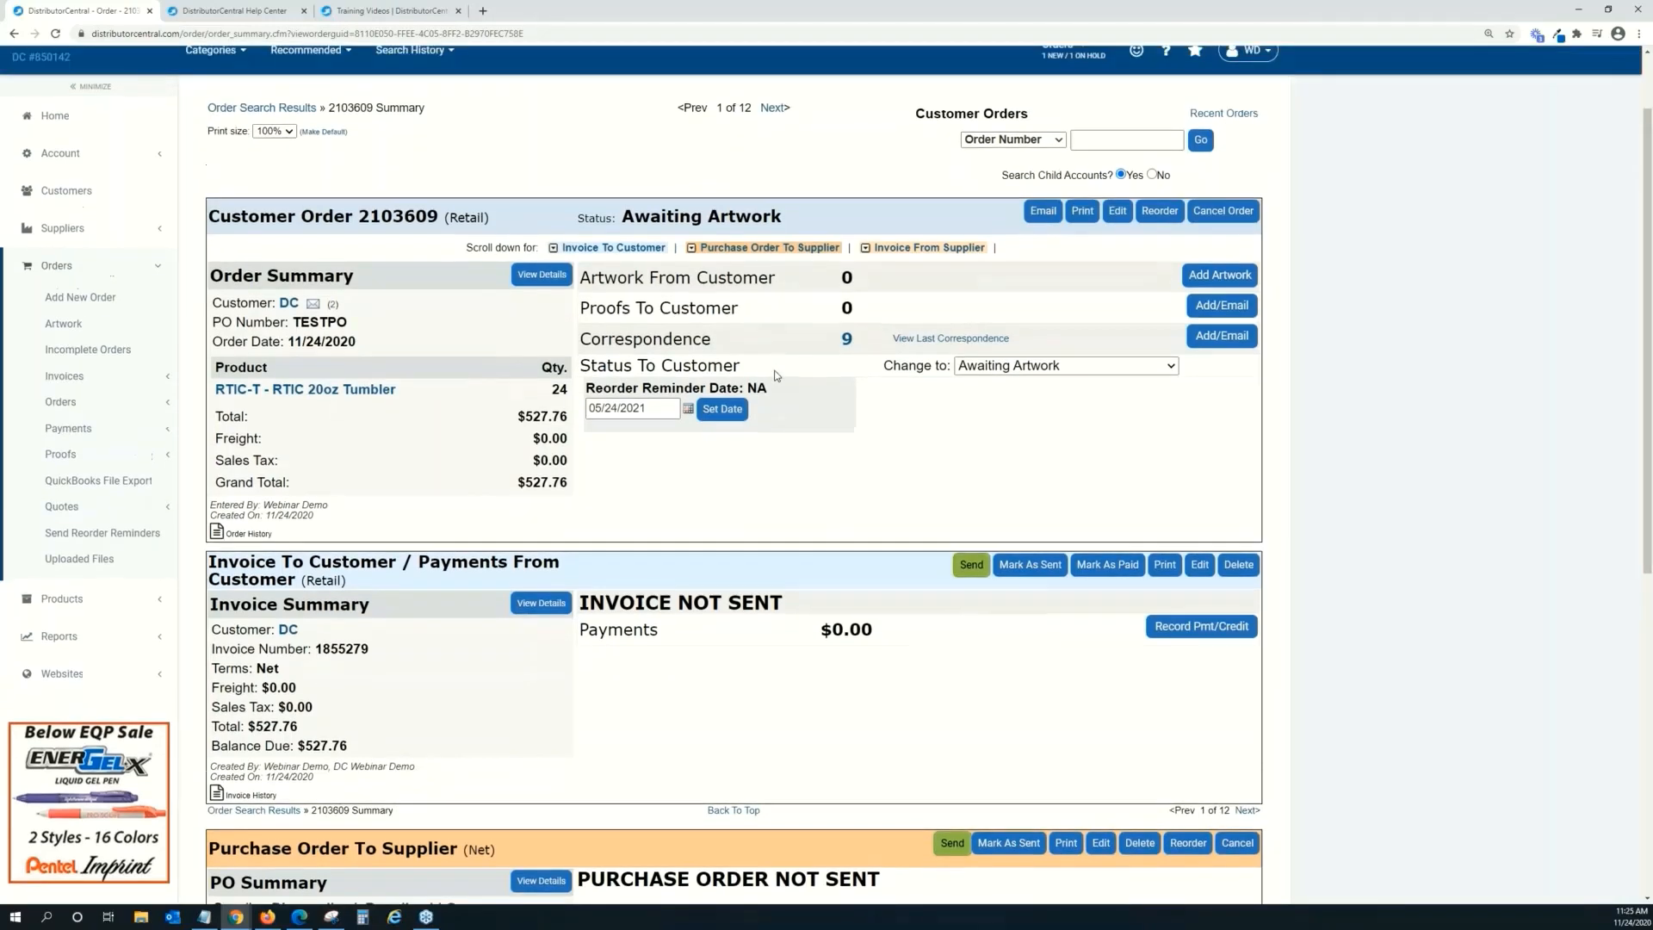
scroll(751, 351, down, 3)
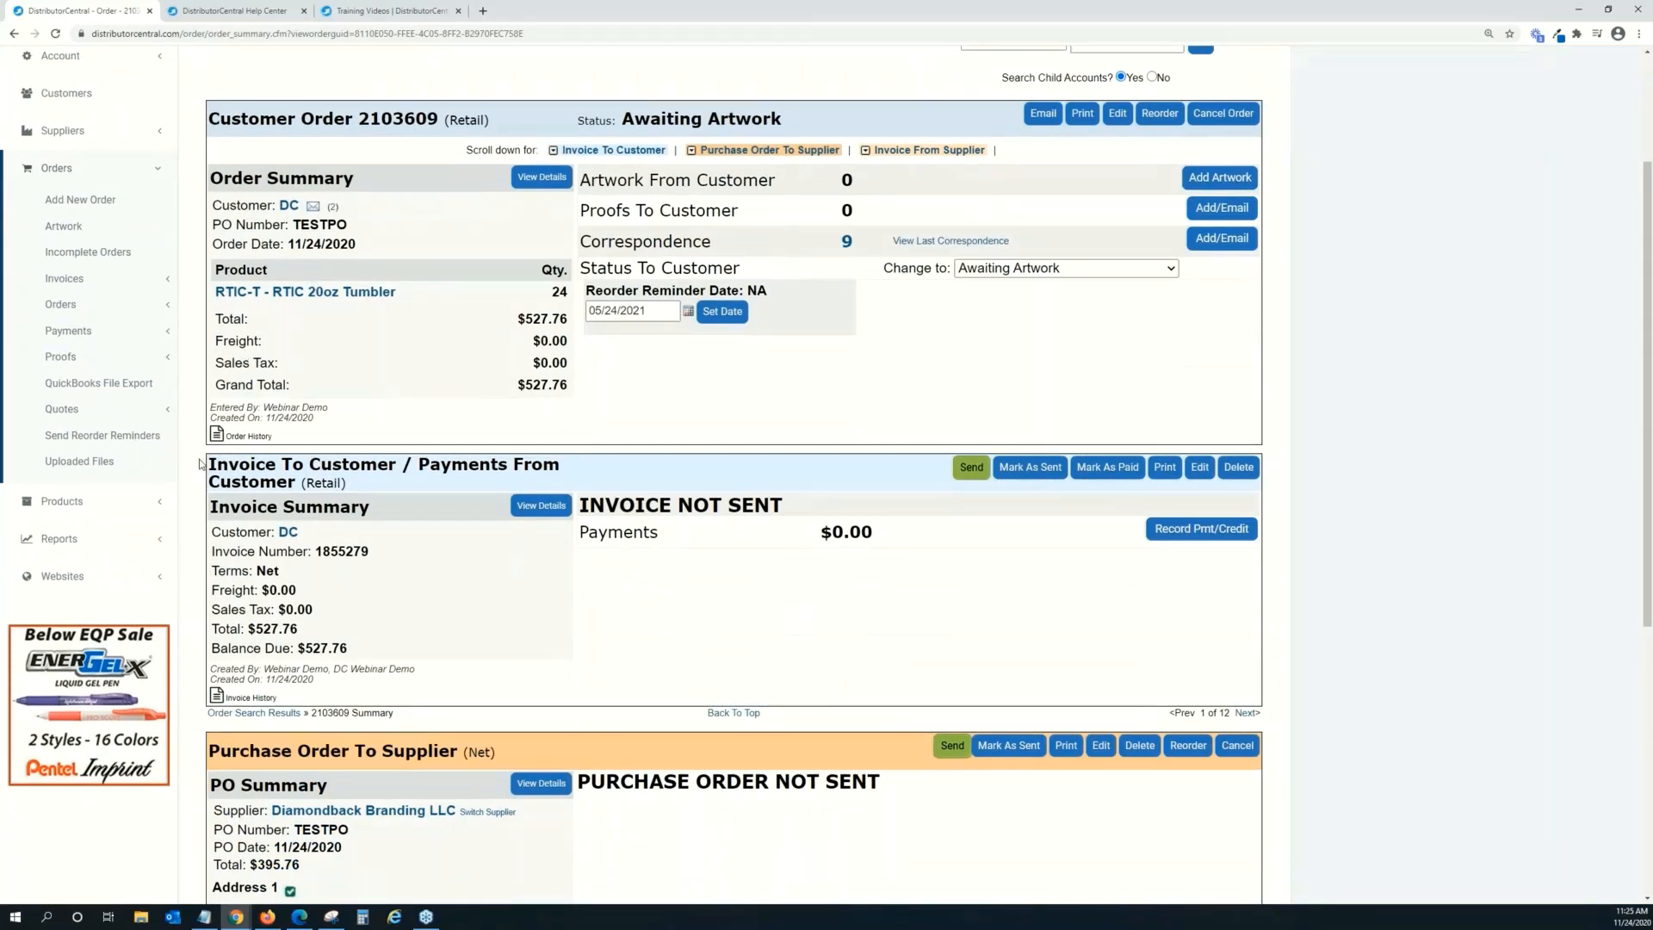
scroll(896, 514, down, 2)
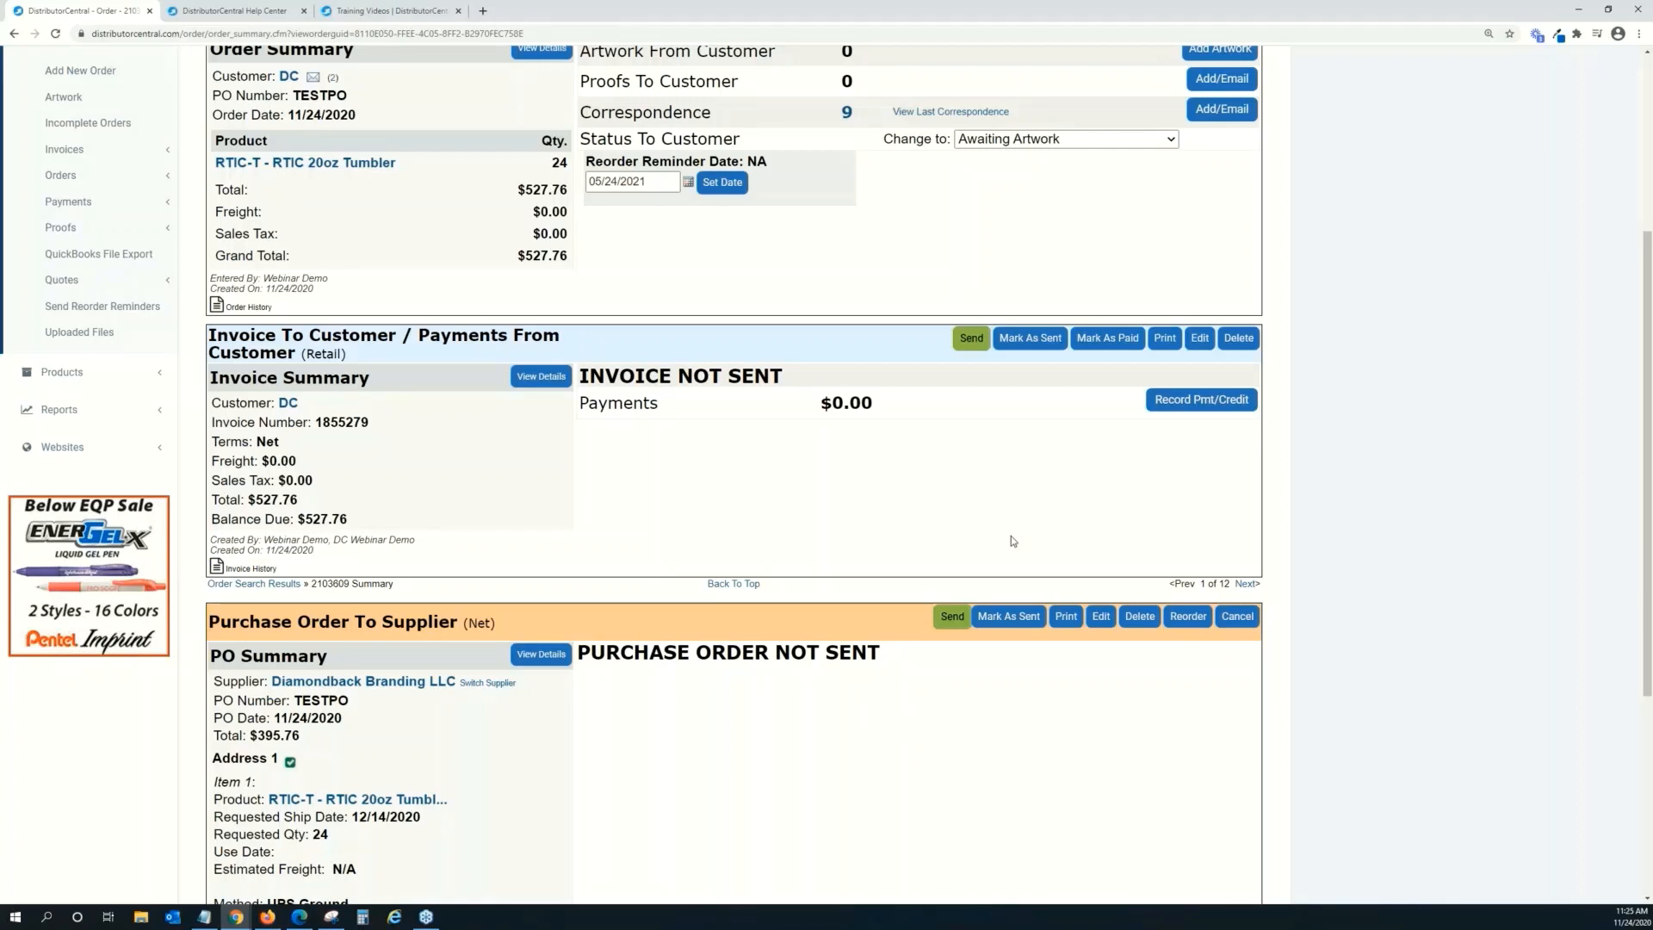
scroll(1005, 538, up, 1)
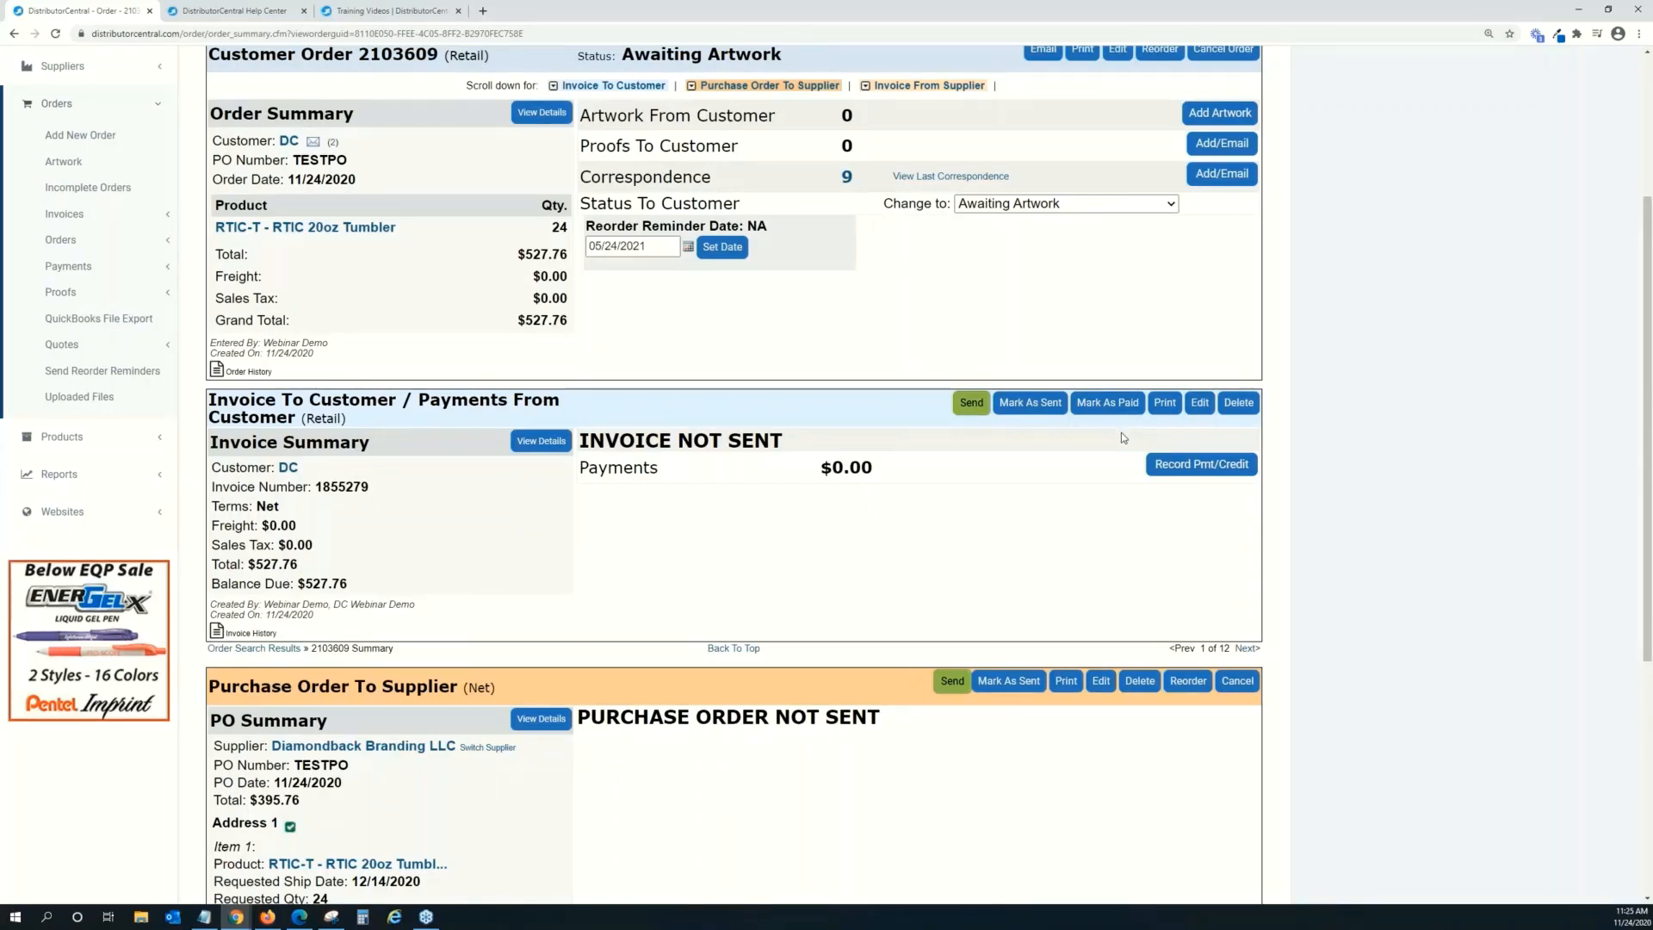
click(1235, 408)
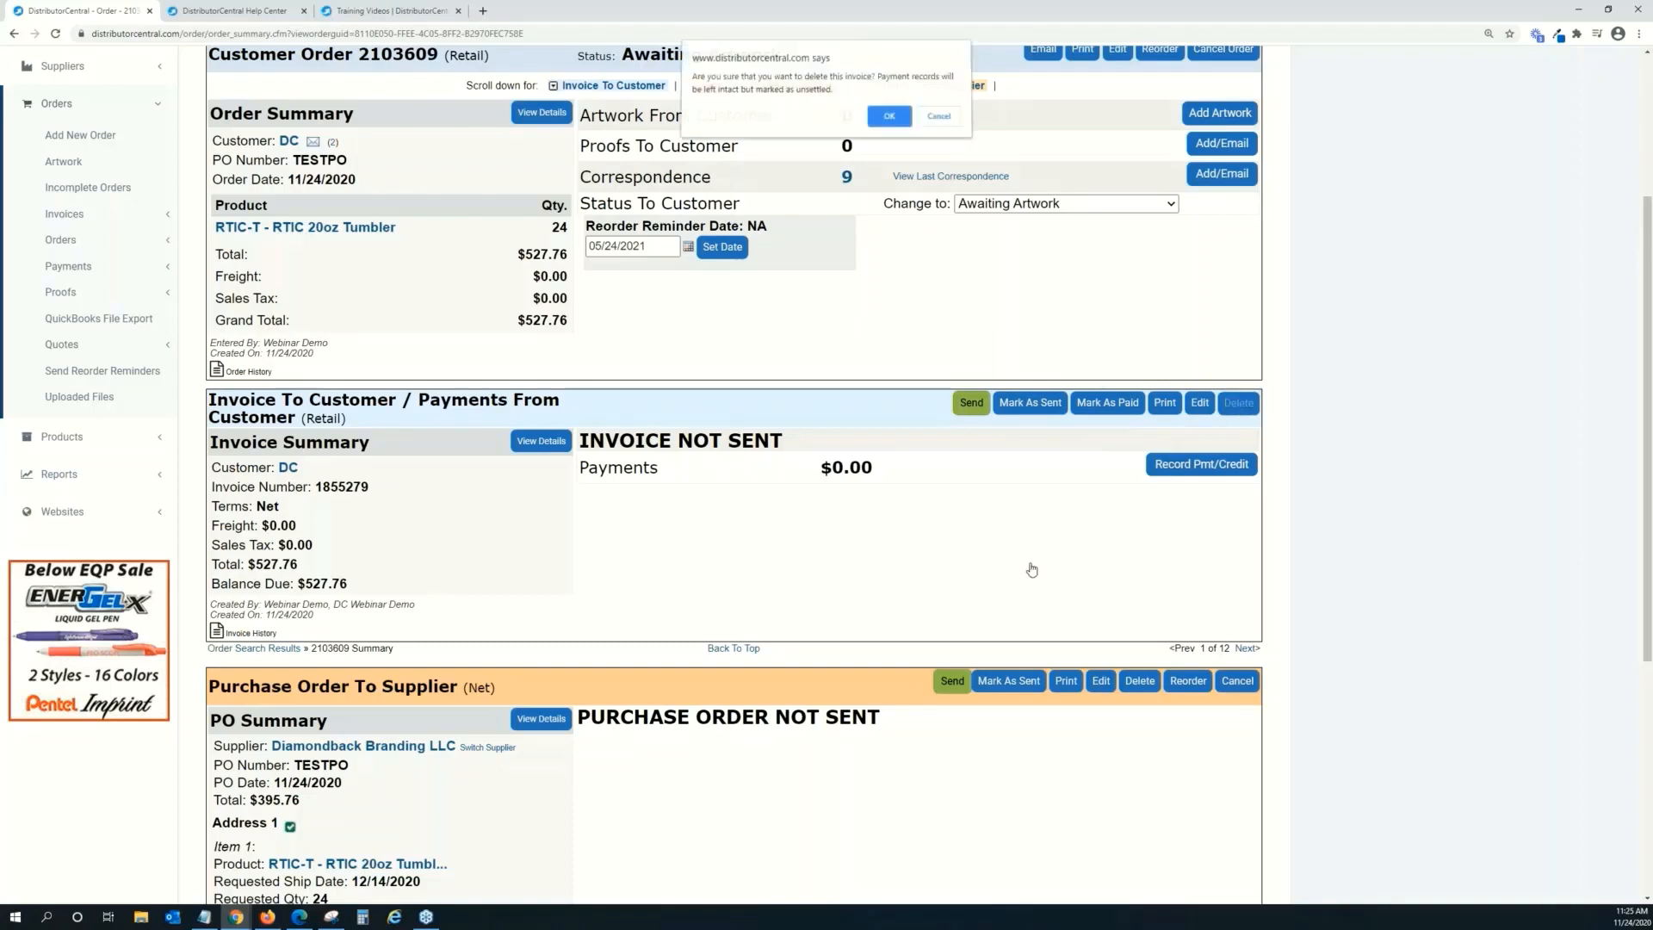
click(888, 120)
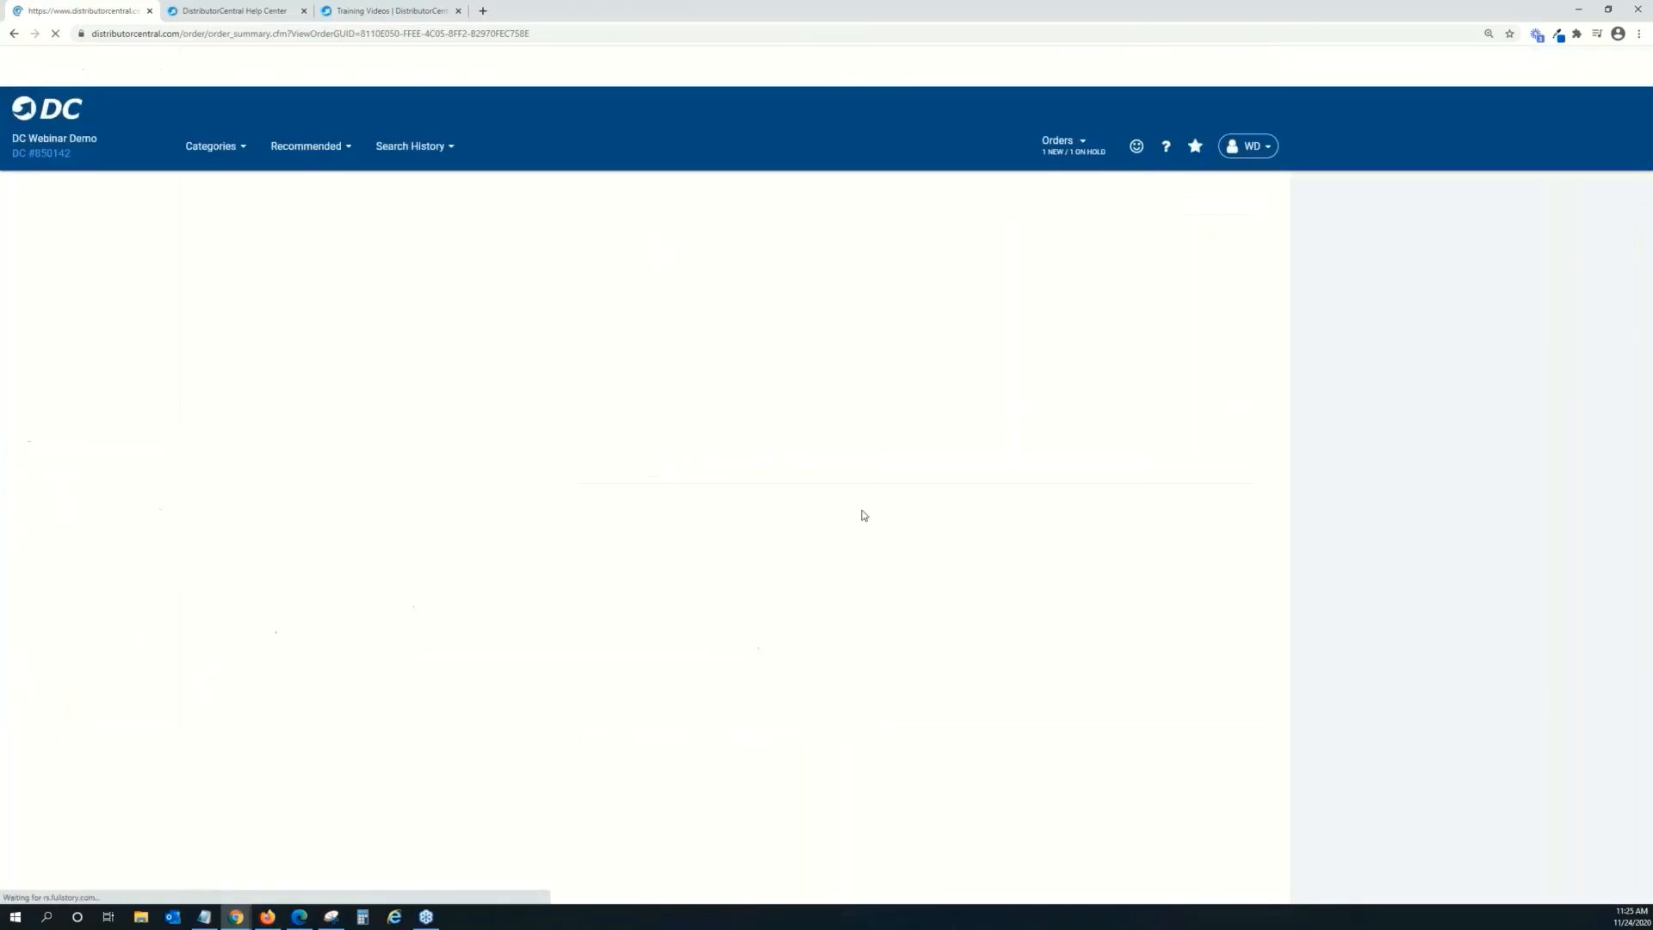
Open the customer order for editing, look through its item, artwork, shipping and payment details, and return to the order summary.
click(1117, 422)
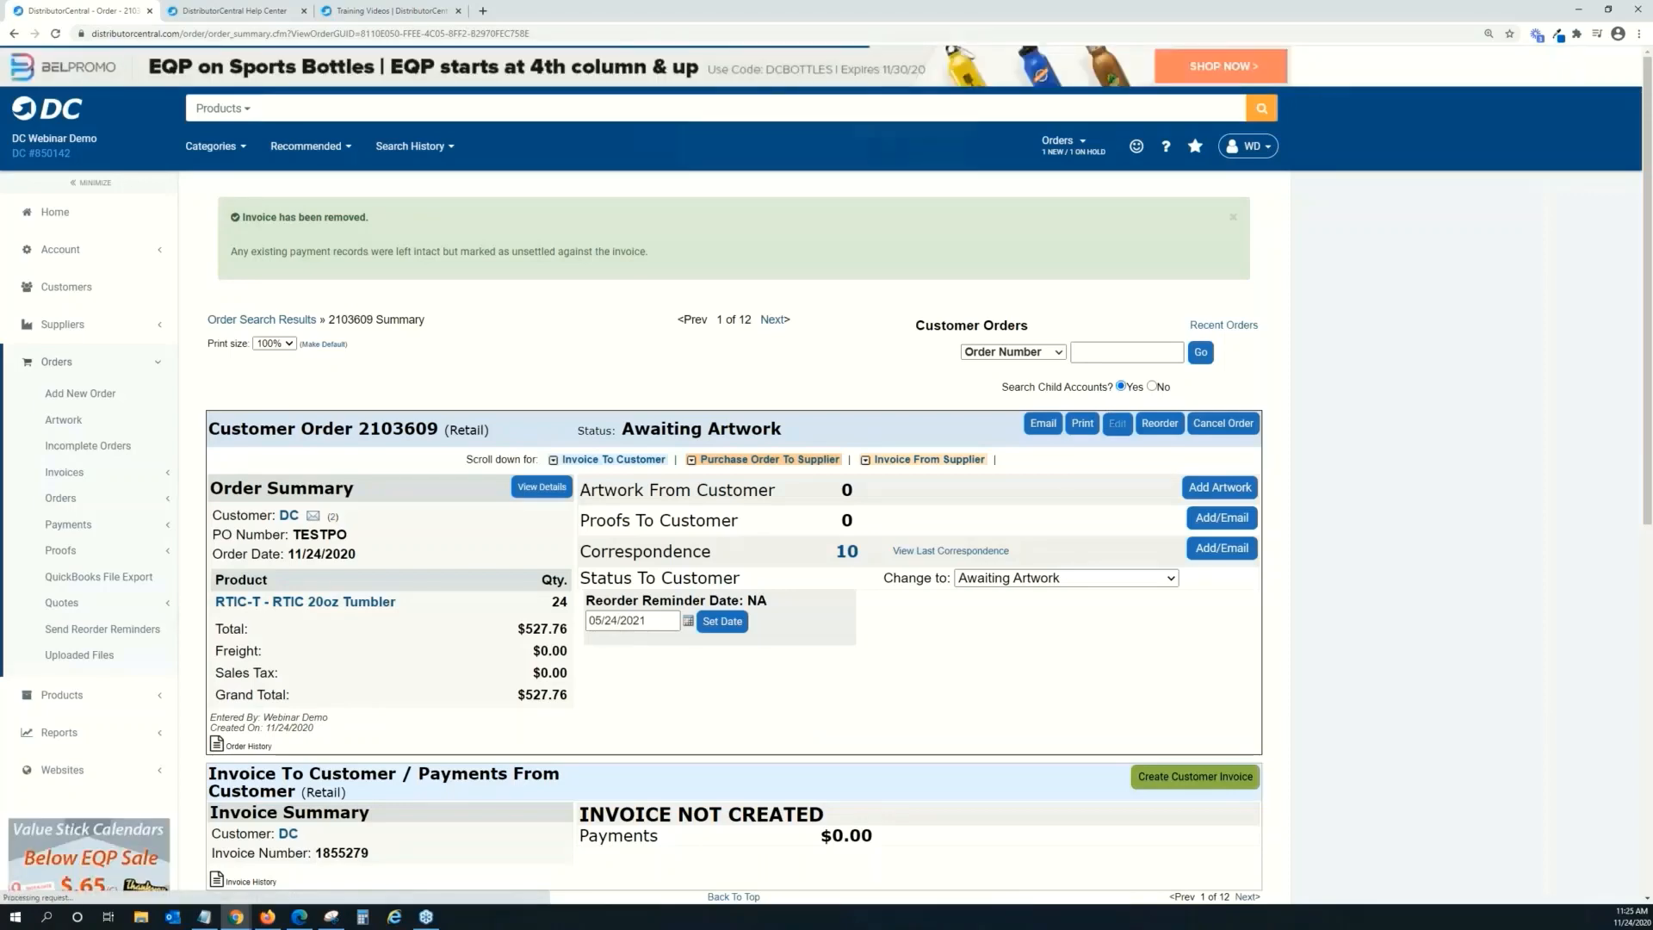
click(887, 158)
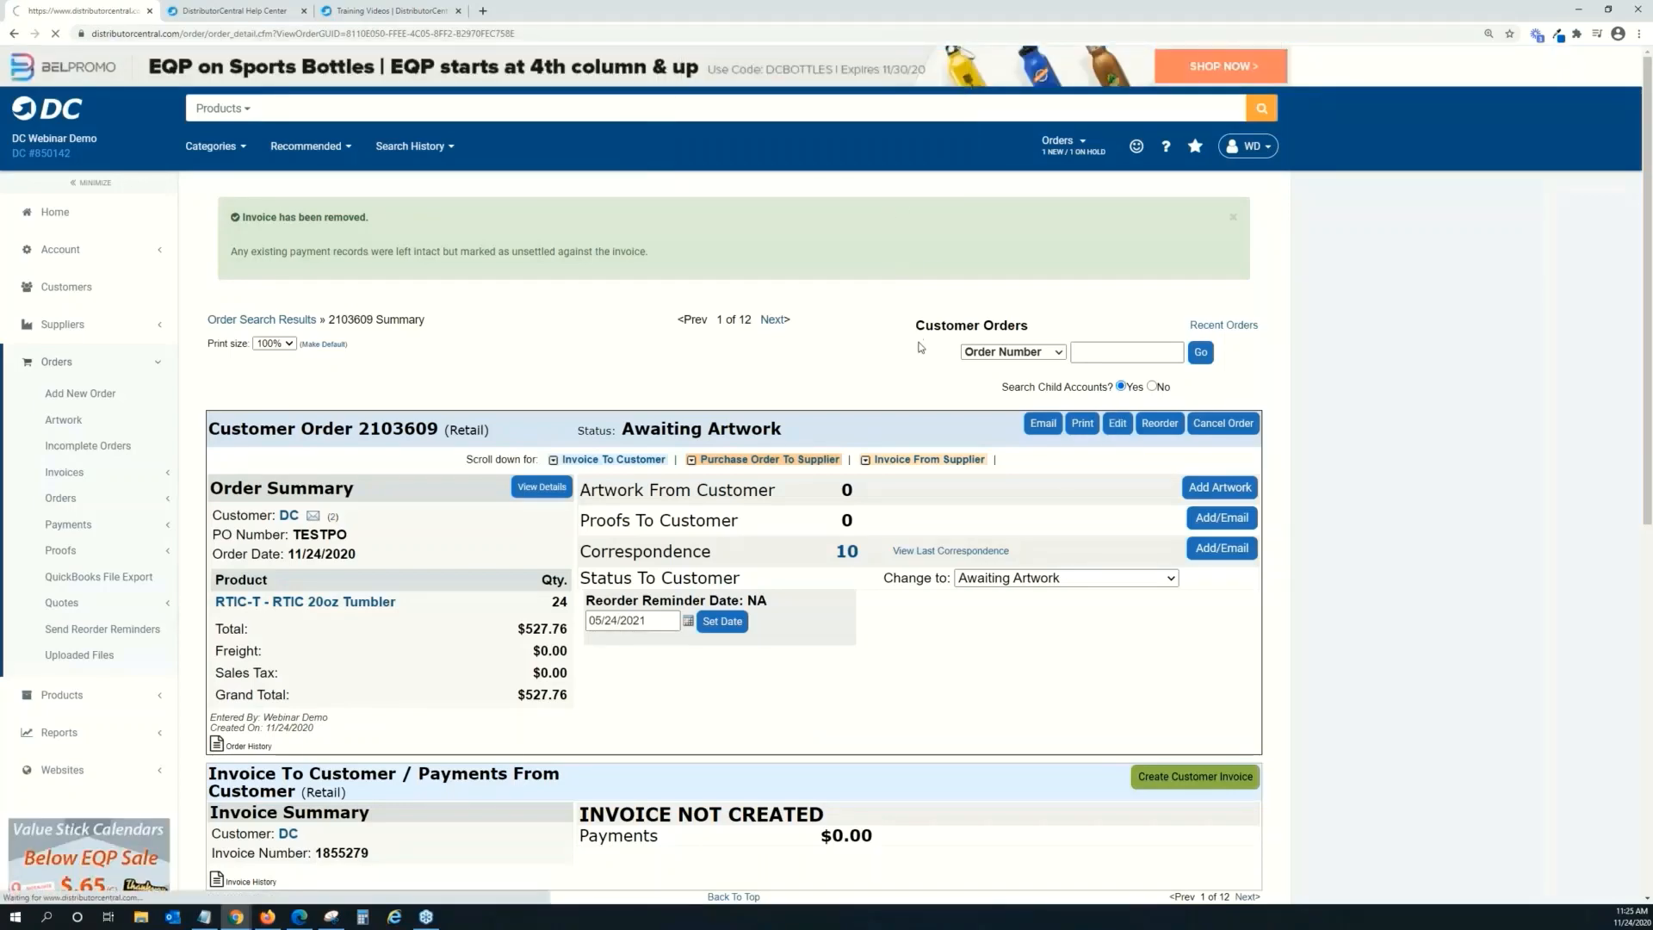
scroll(855, 422, down, 4)
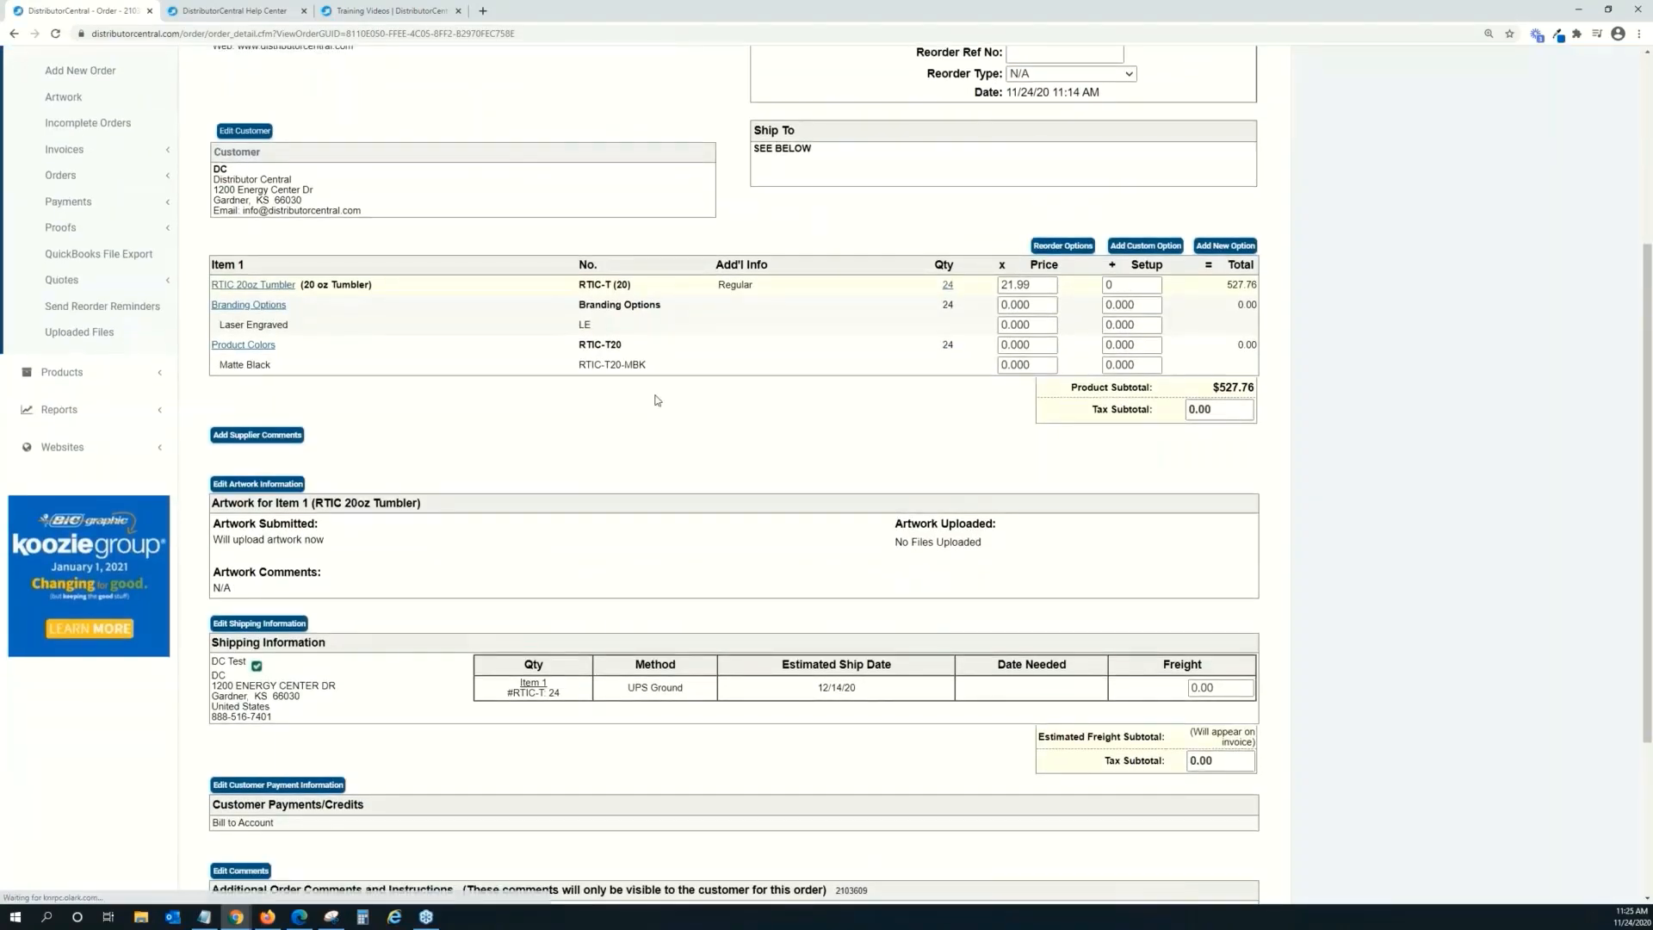
scroll(669, 398, down, 3)
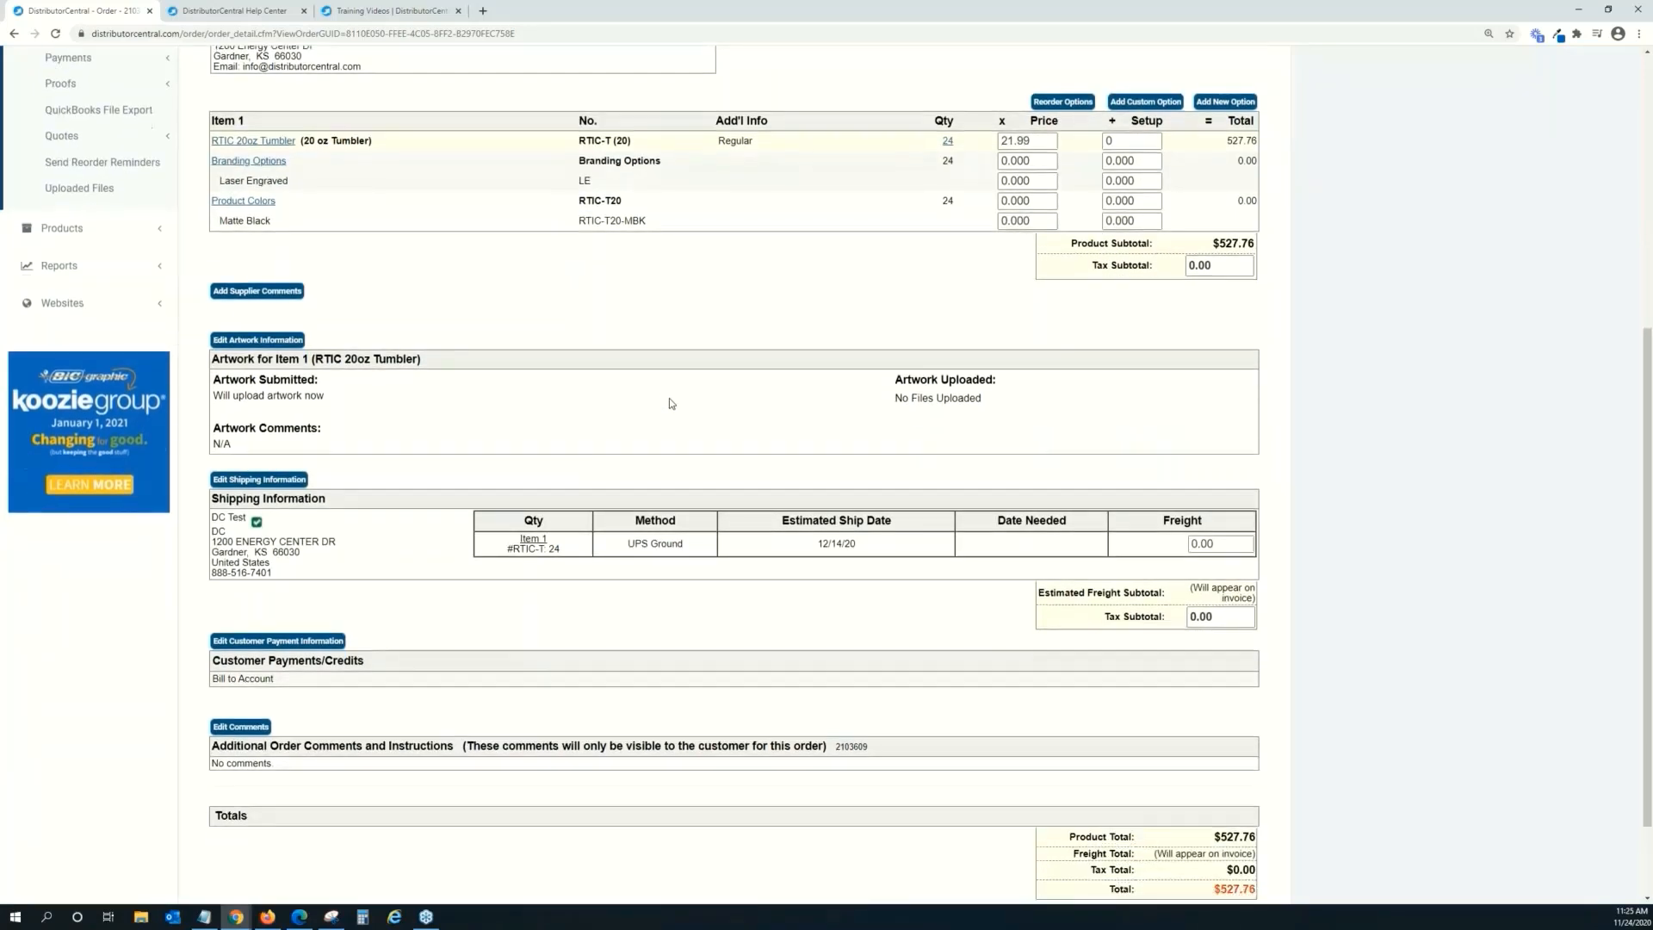
scroll(672, 345, up, 7)
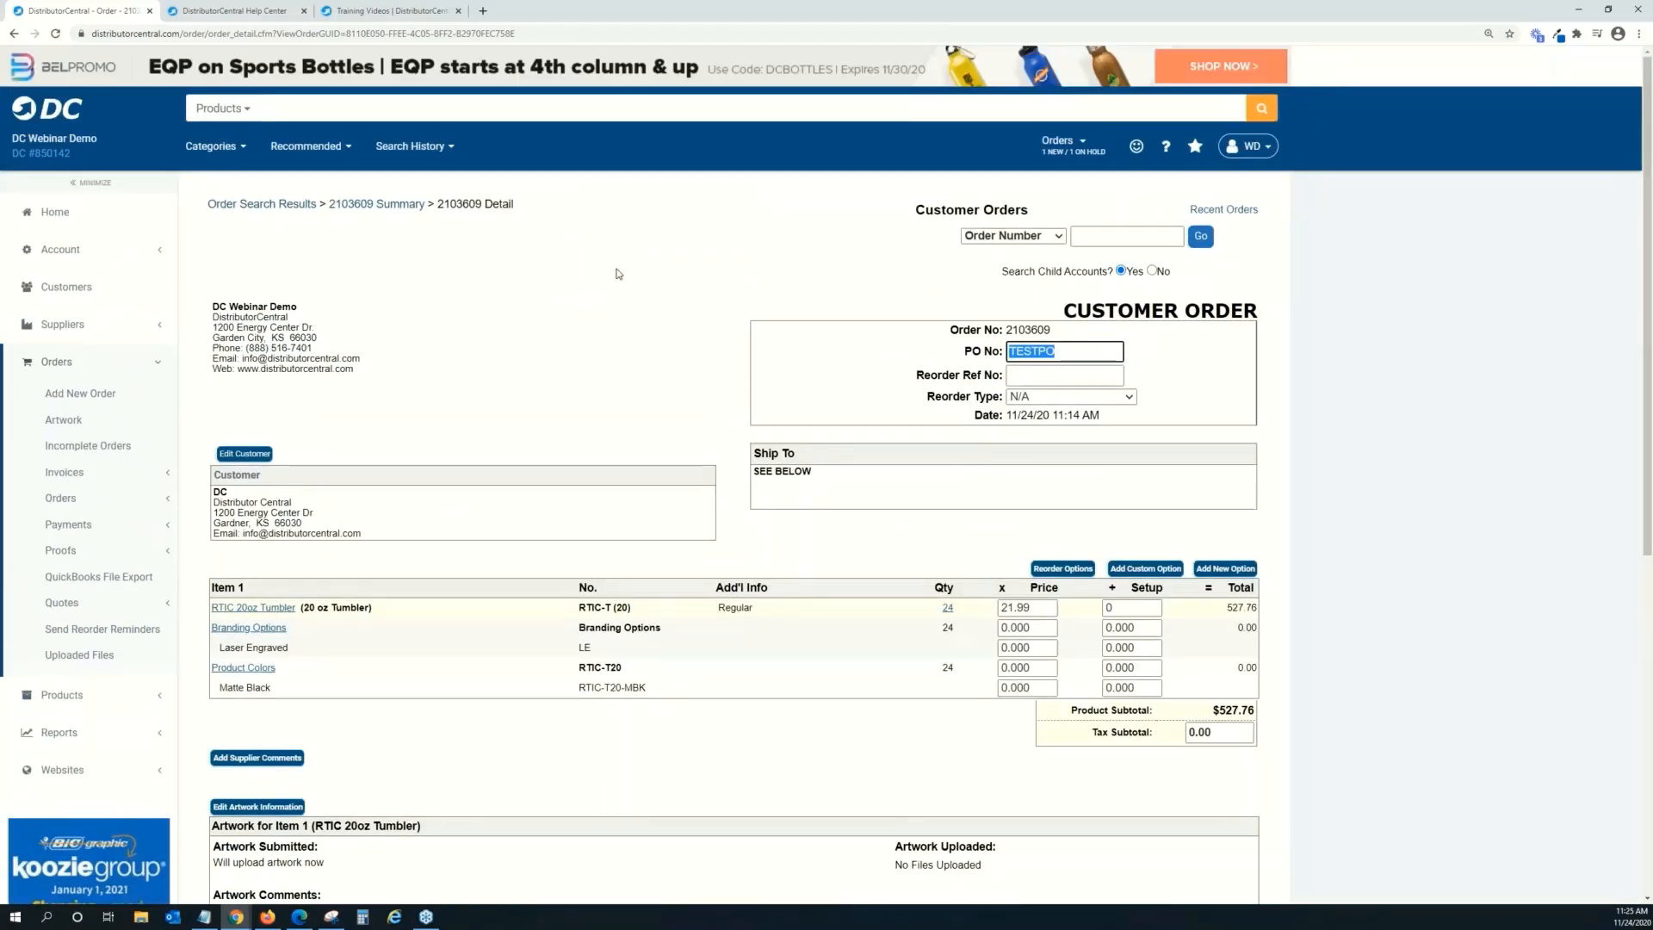
click(379, 204)
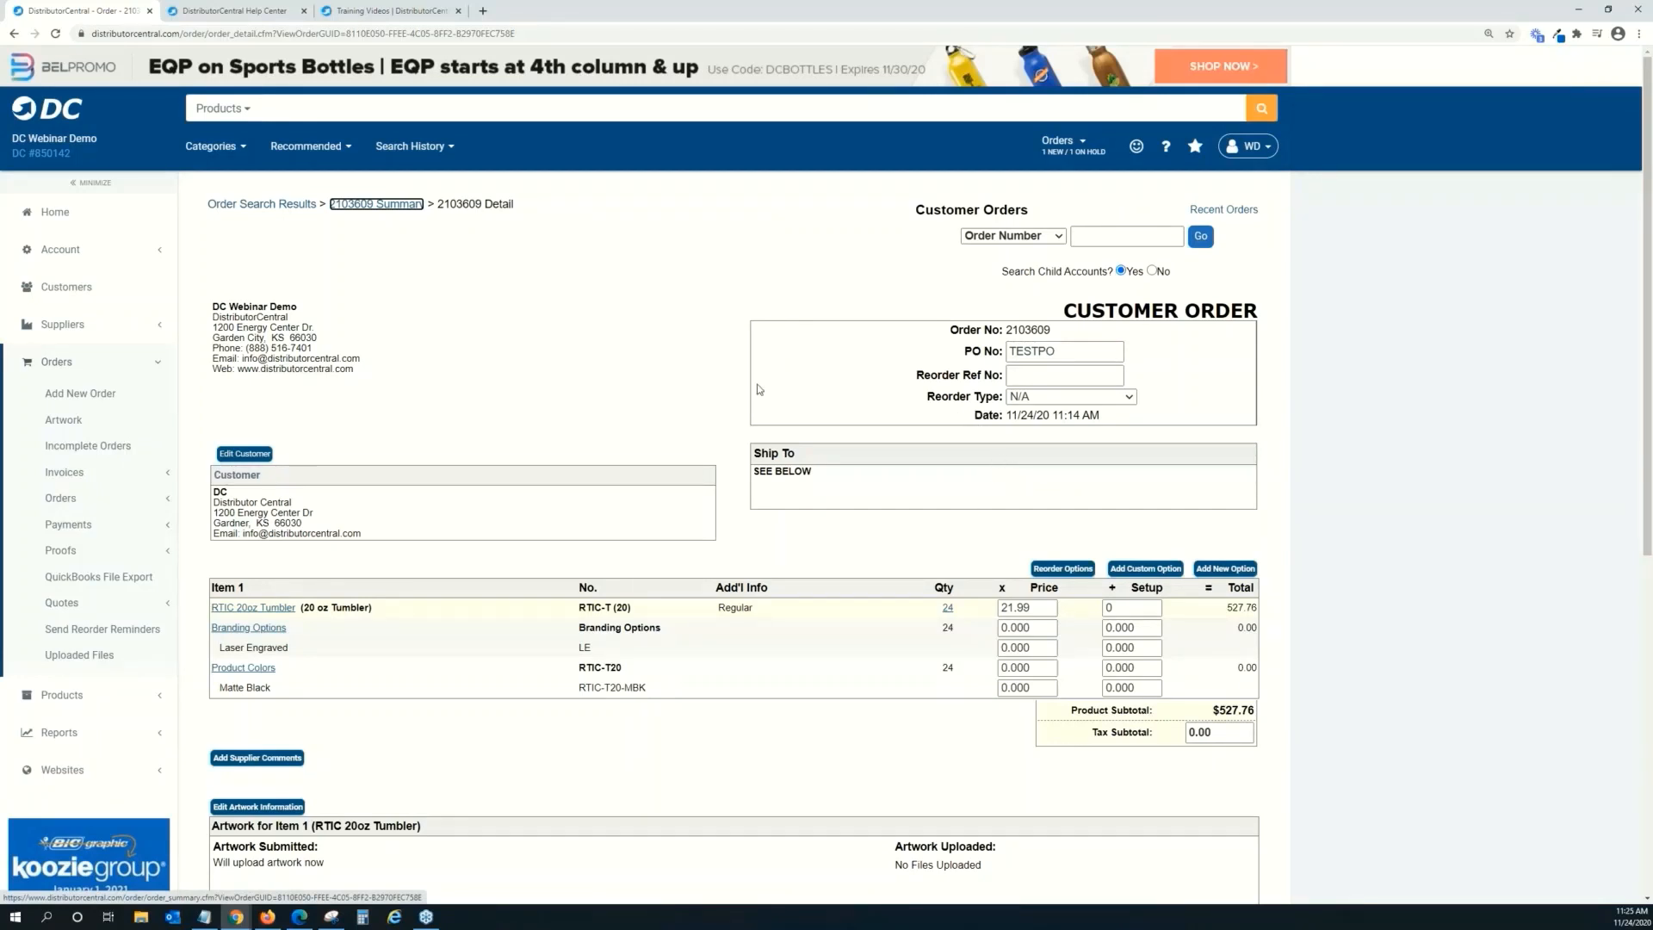
click(379, 206)
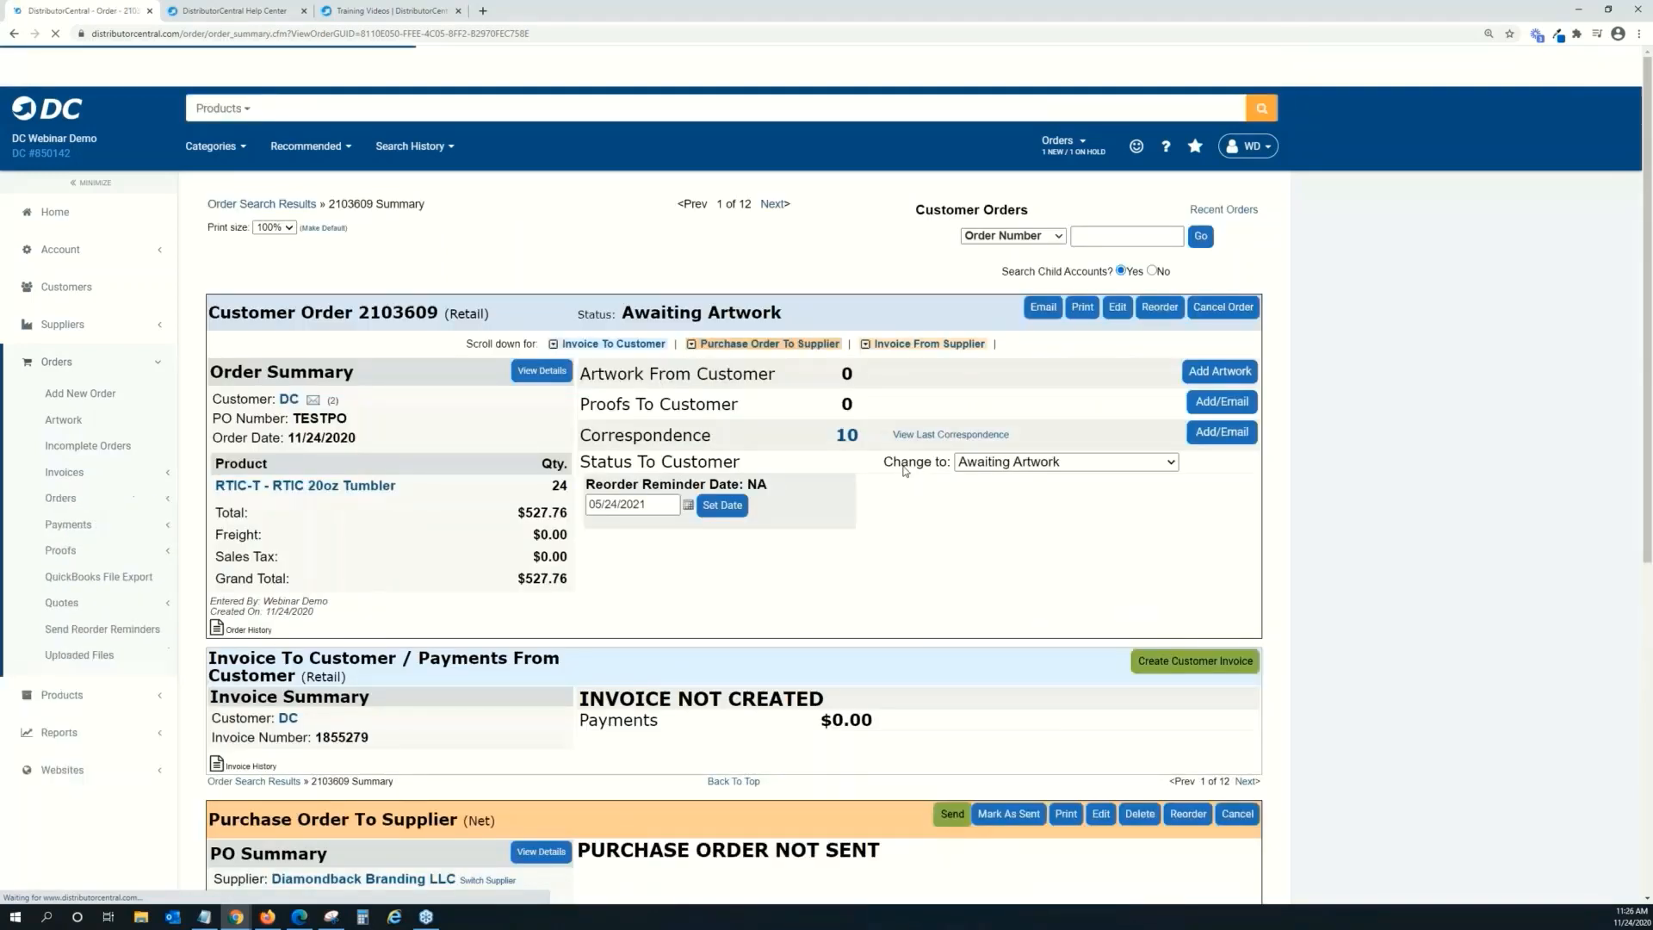
View the edit page of the purchase order to the supplier, go back to the summary and create the customer invoice again.
scroll(904, 470, down, 3)
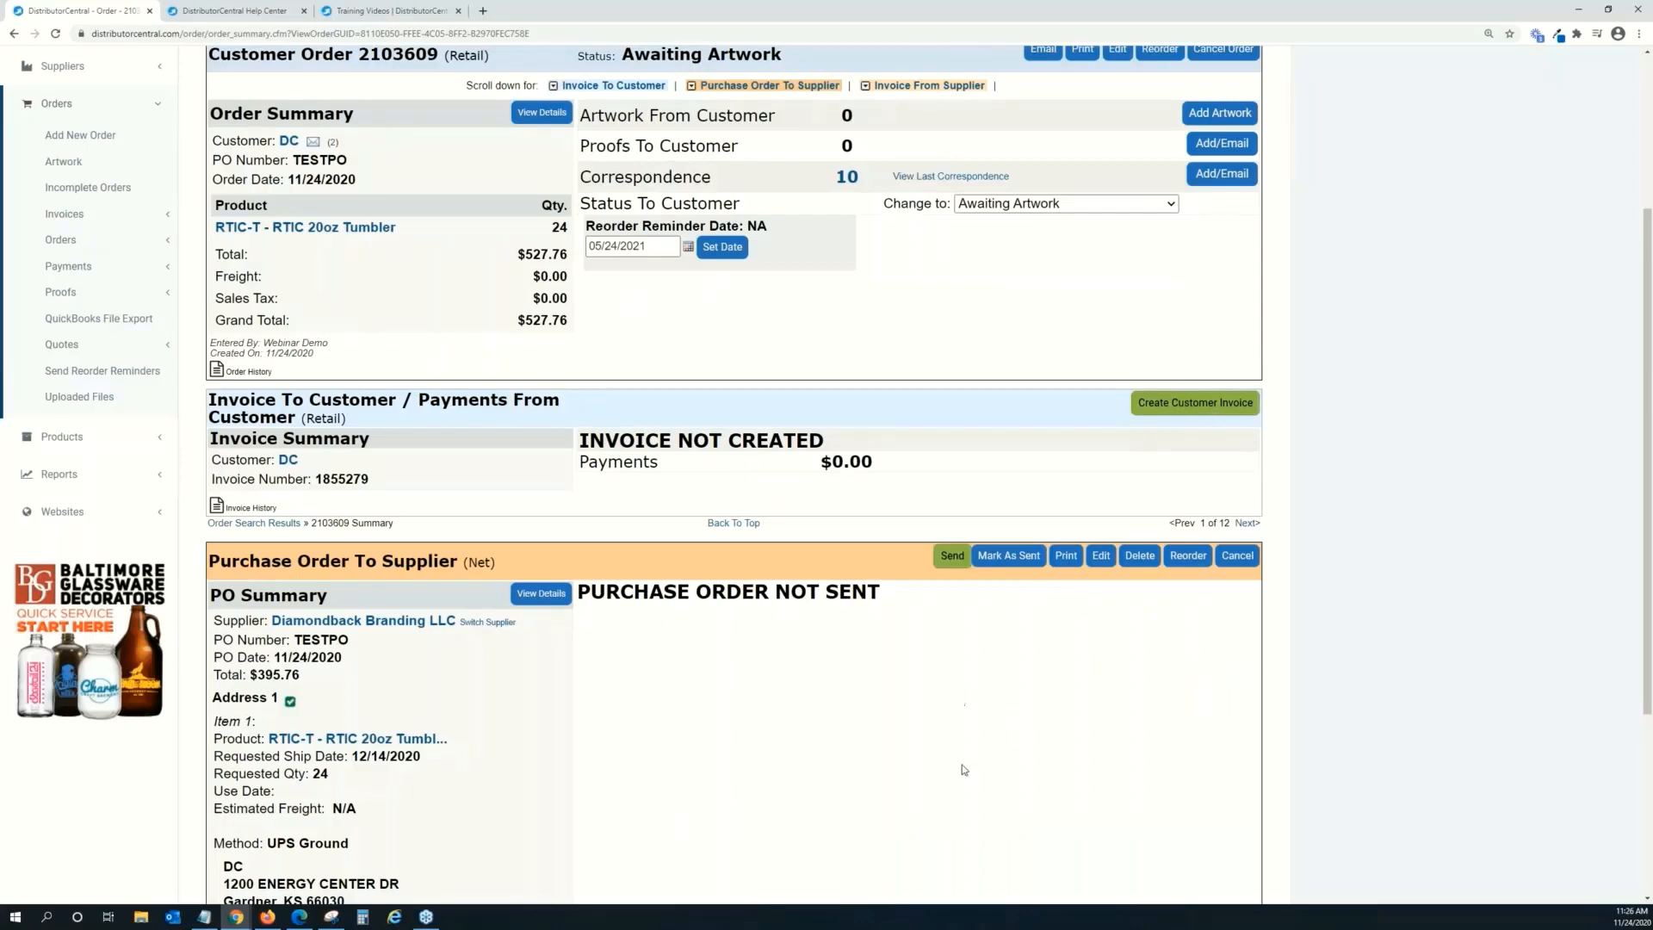
scroll(901, 446, up, 2)
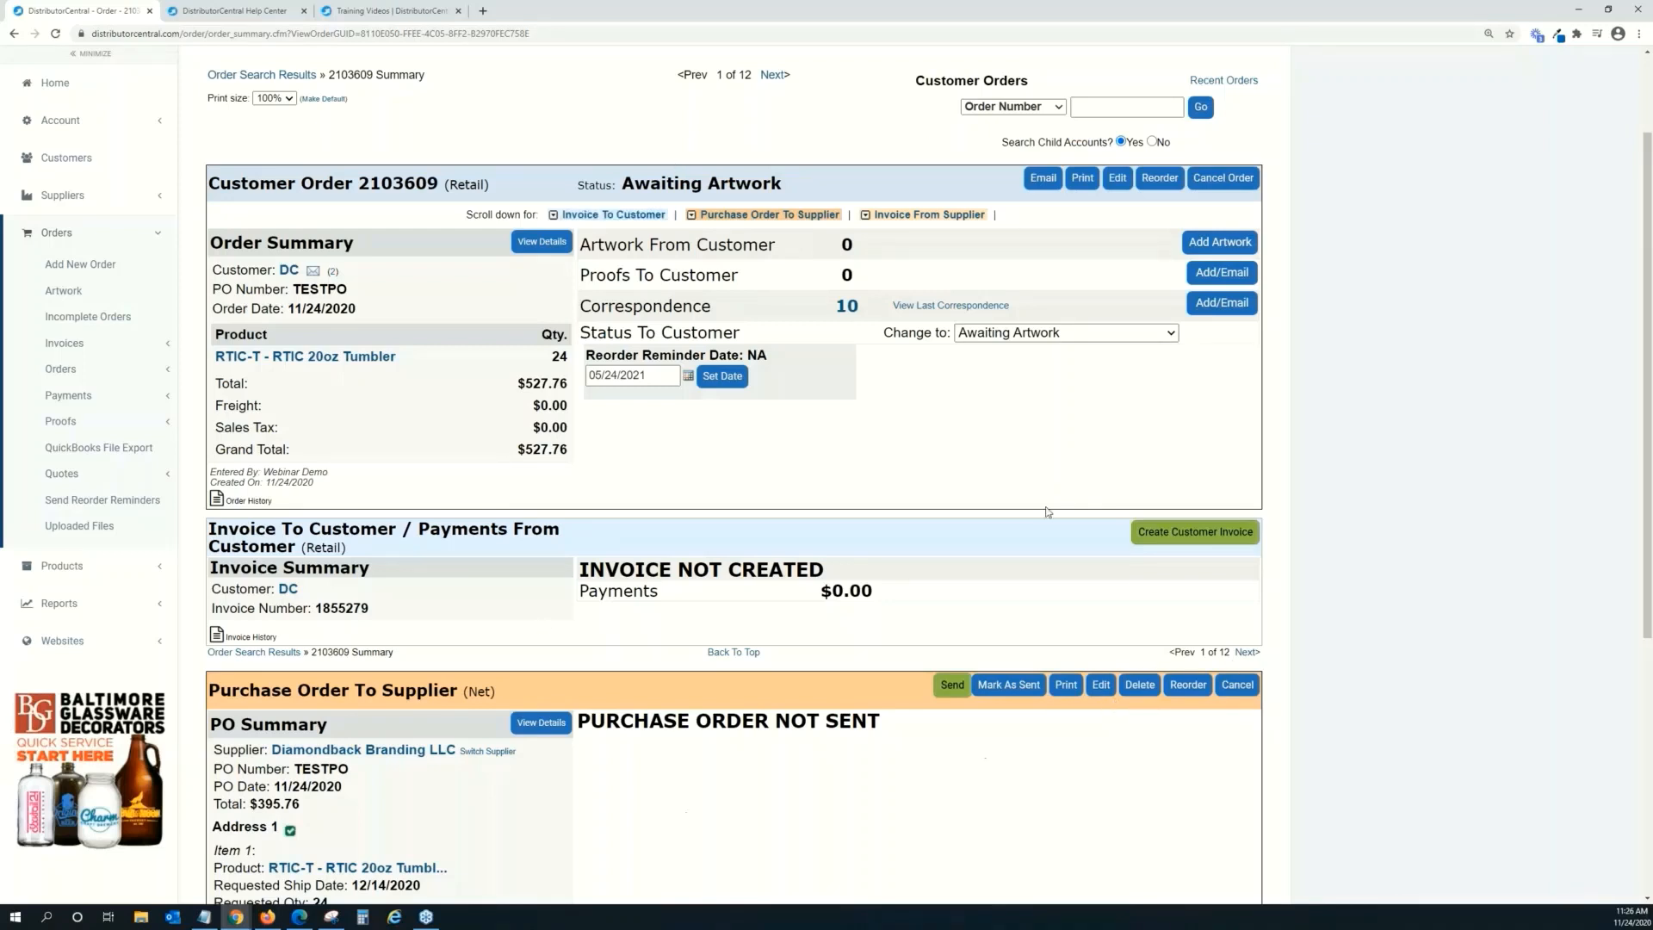
scroll(1046, 517, down, 2)
click(1101, 561)
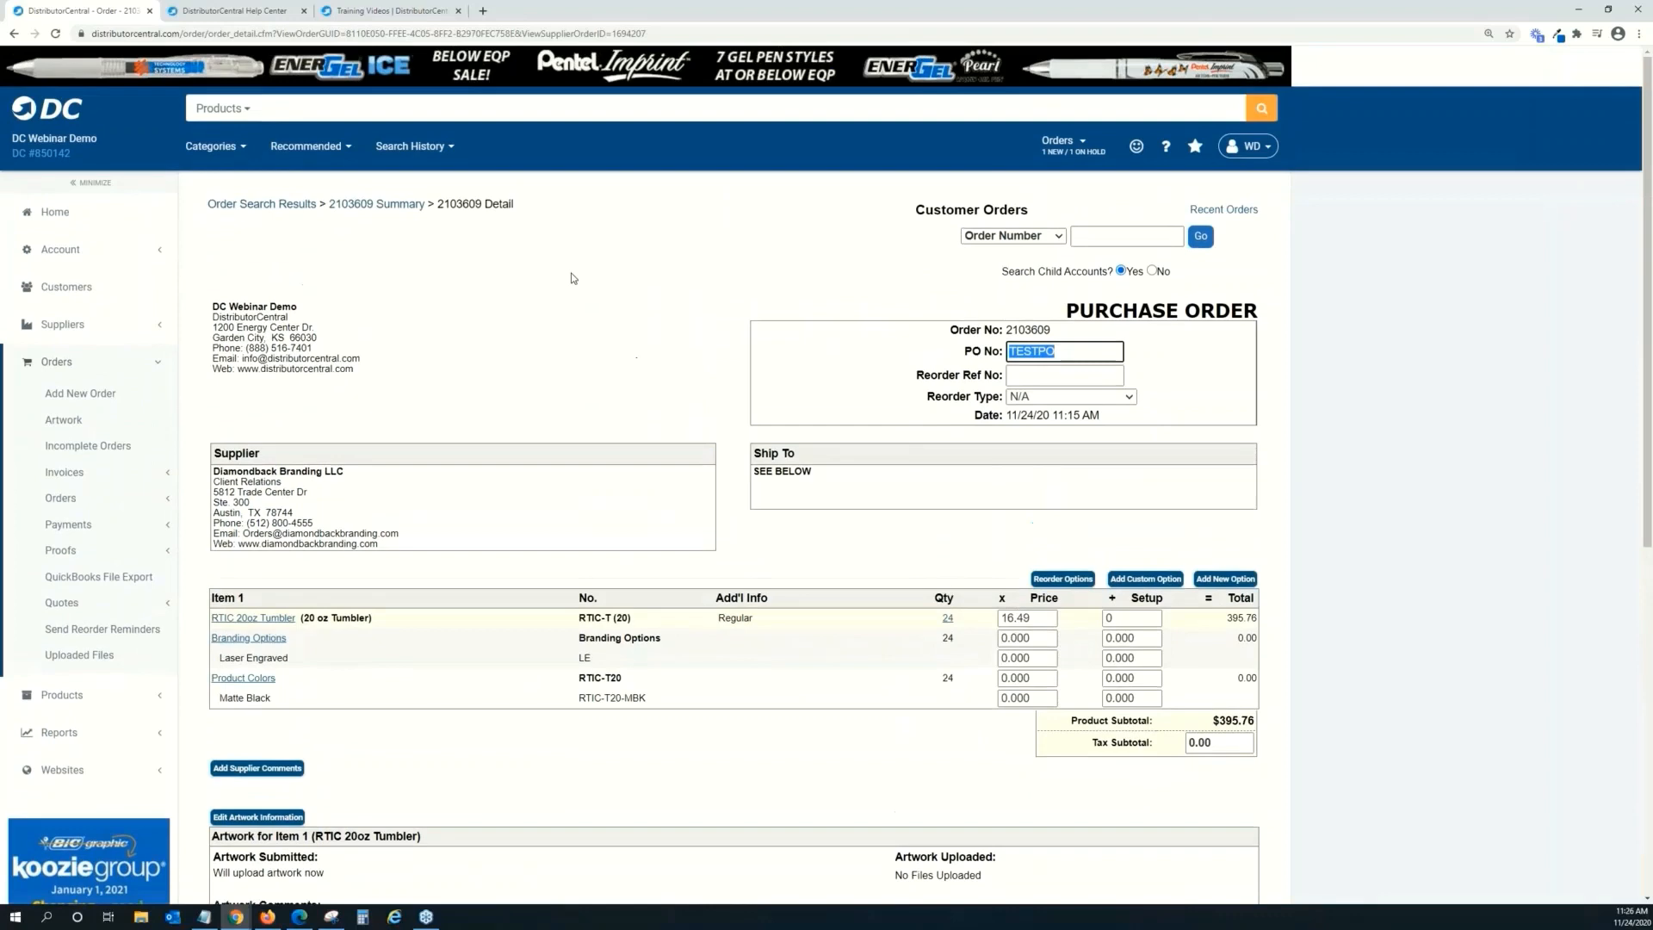
right_click(573, 277)
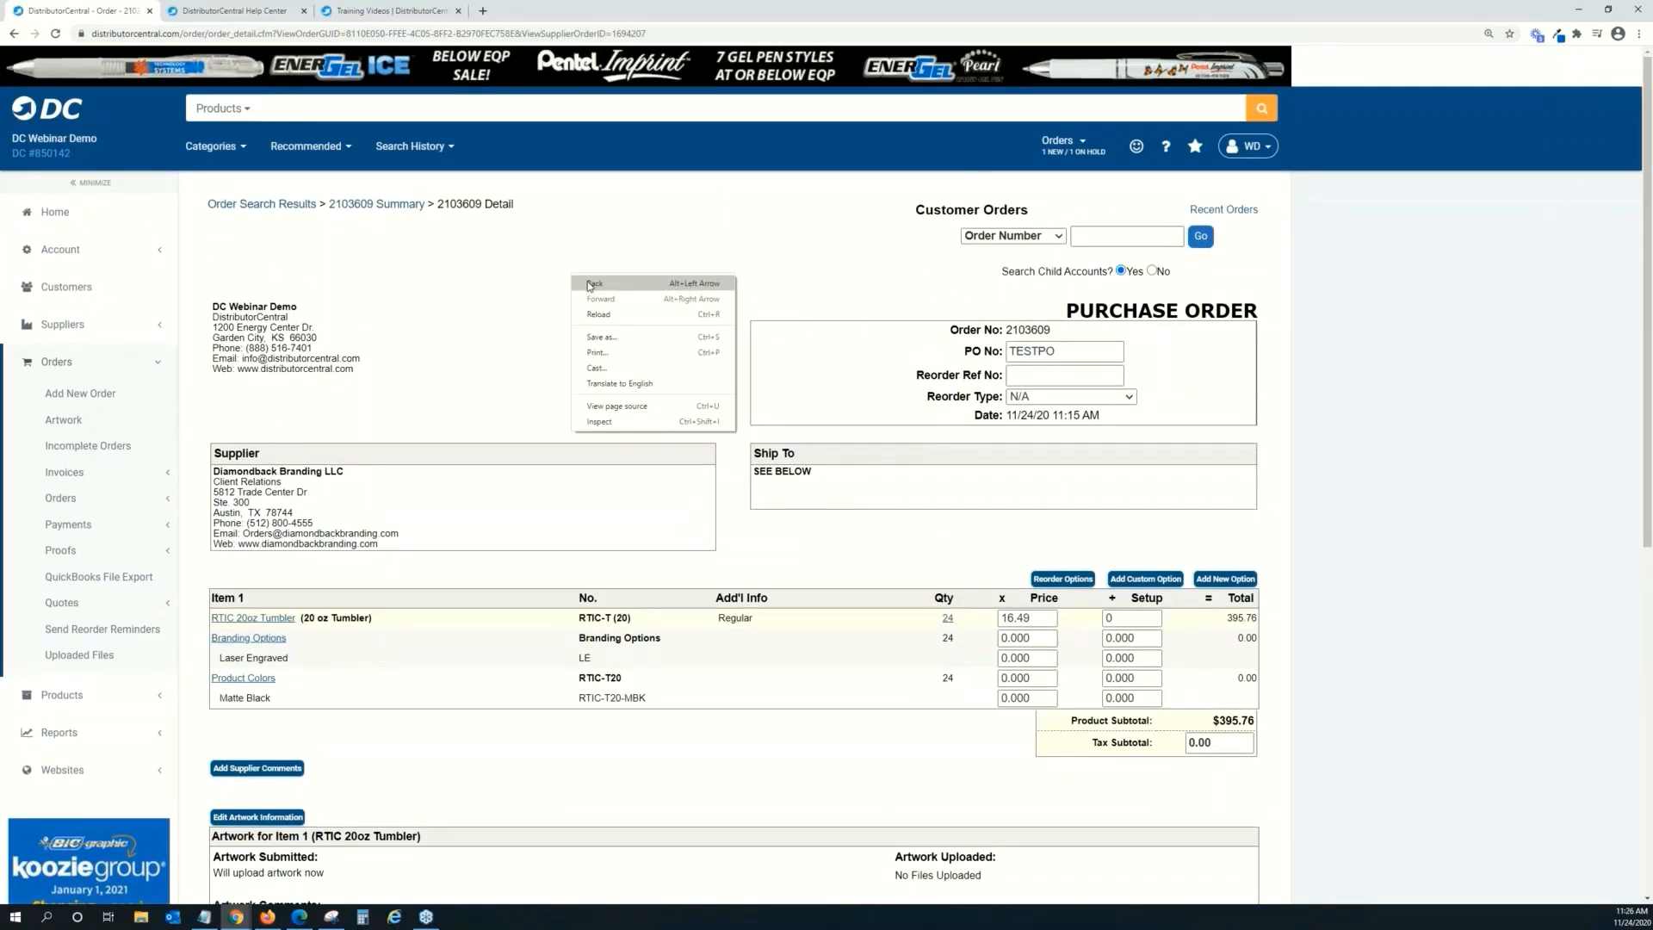
click(592, 283)
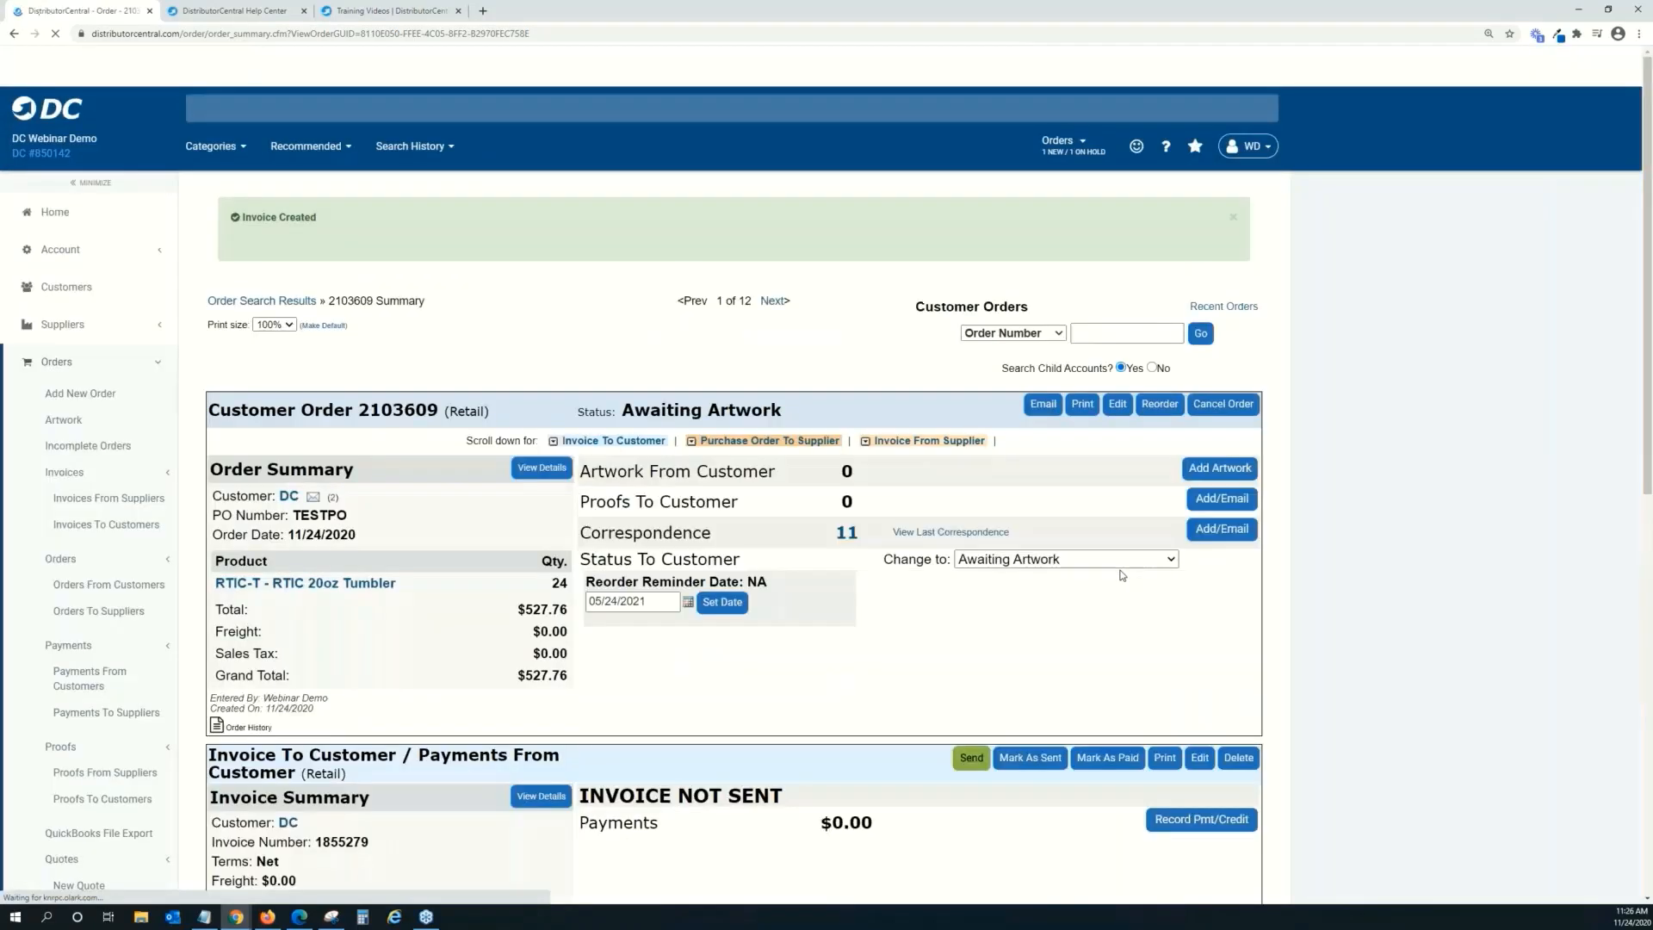
Start recording a payment on the customer invoice with transaction type Use Previous Credit Card, and return to the order summary without submitting.
scroll(1102, 559, down, 4)
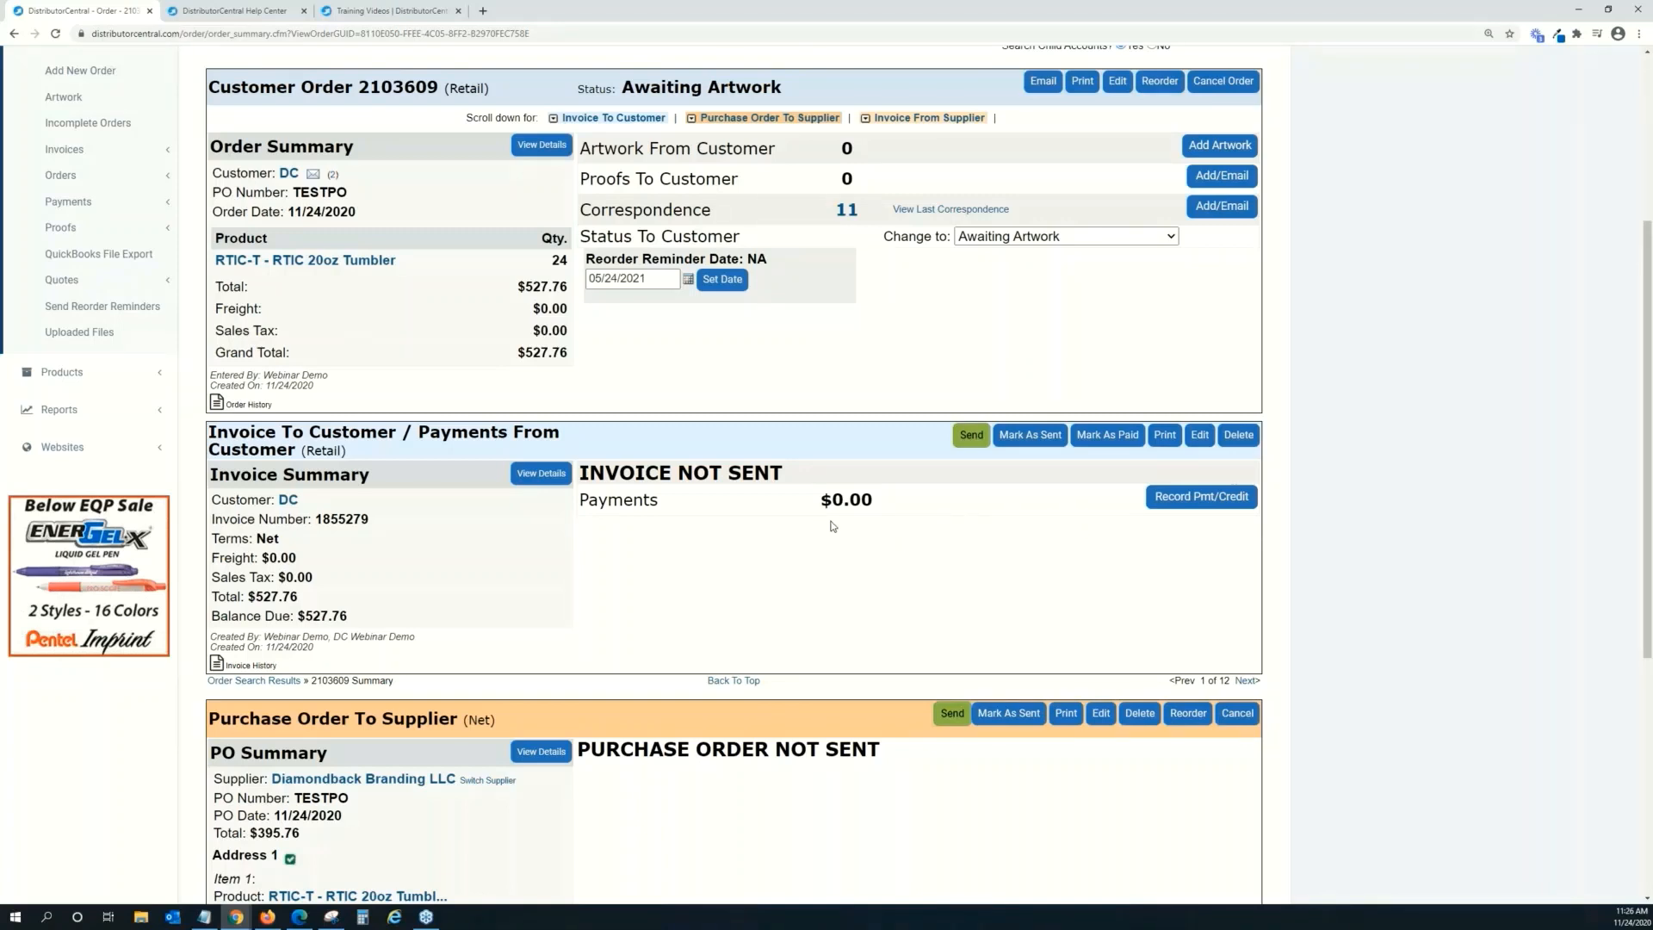
click(1219, 504)
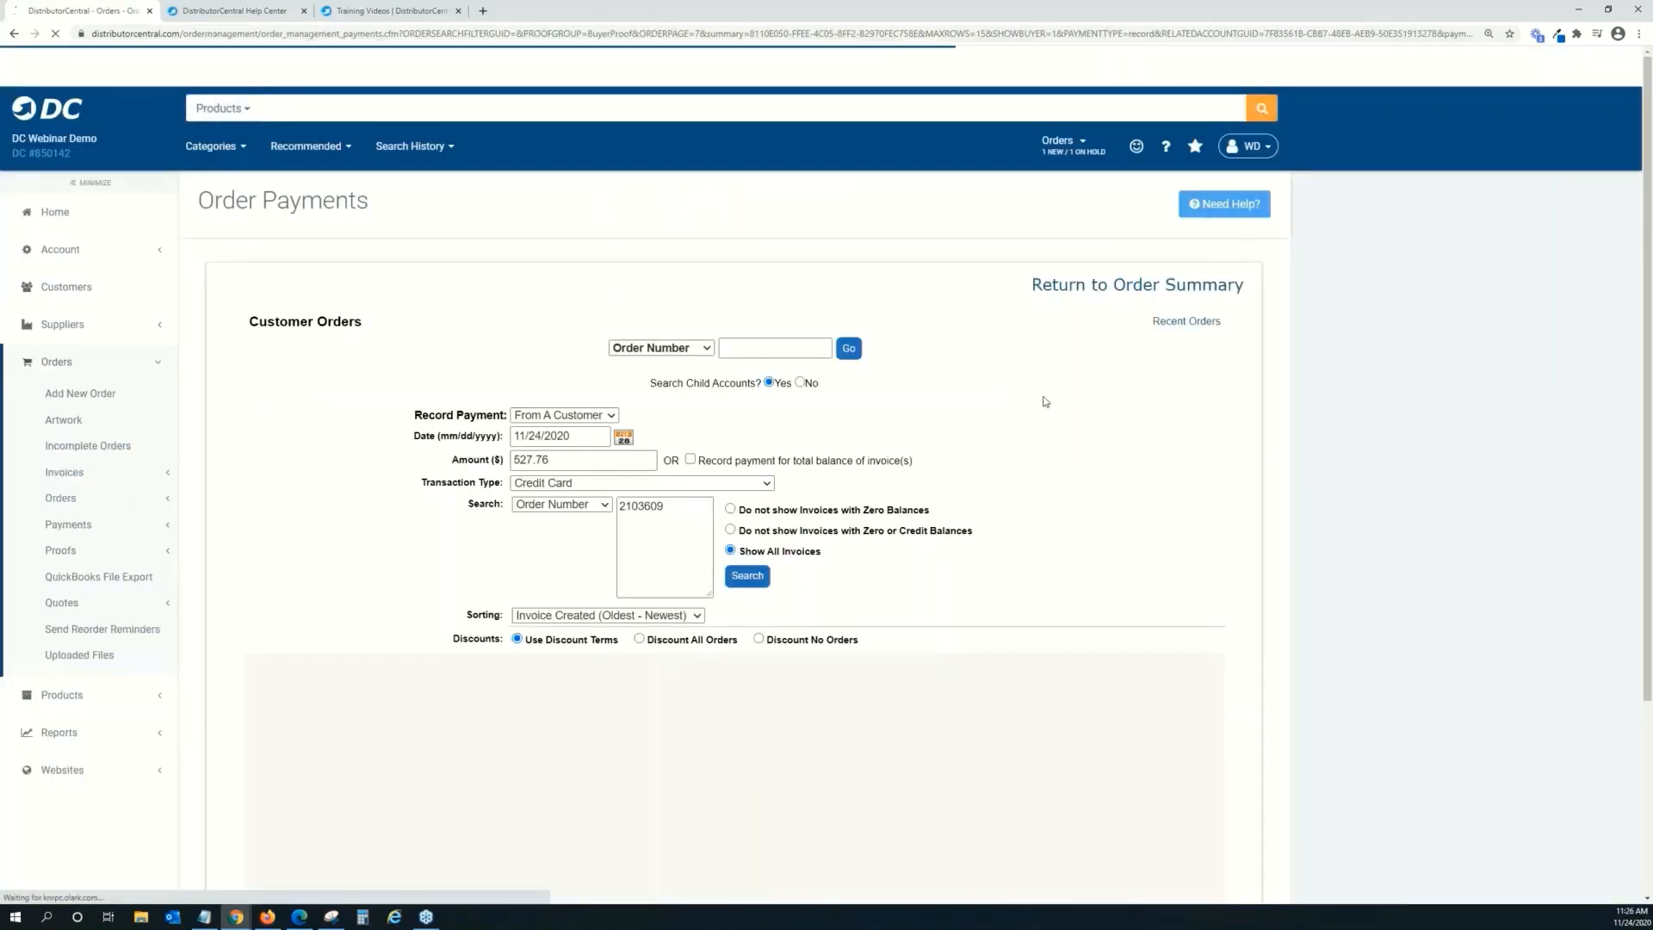
scroll(1044, 403, down, 2)
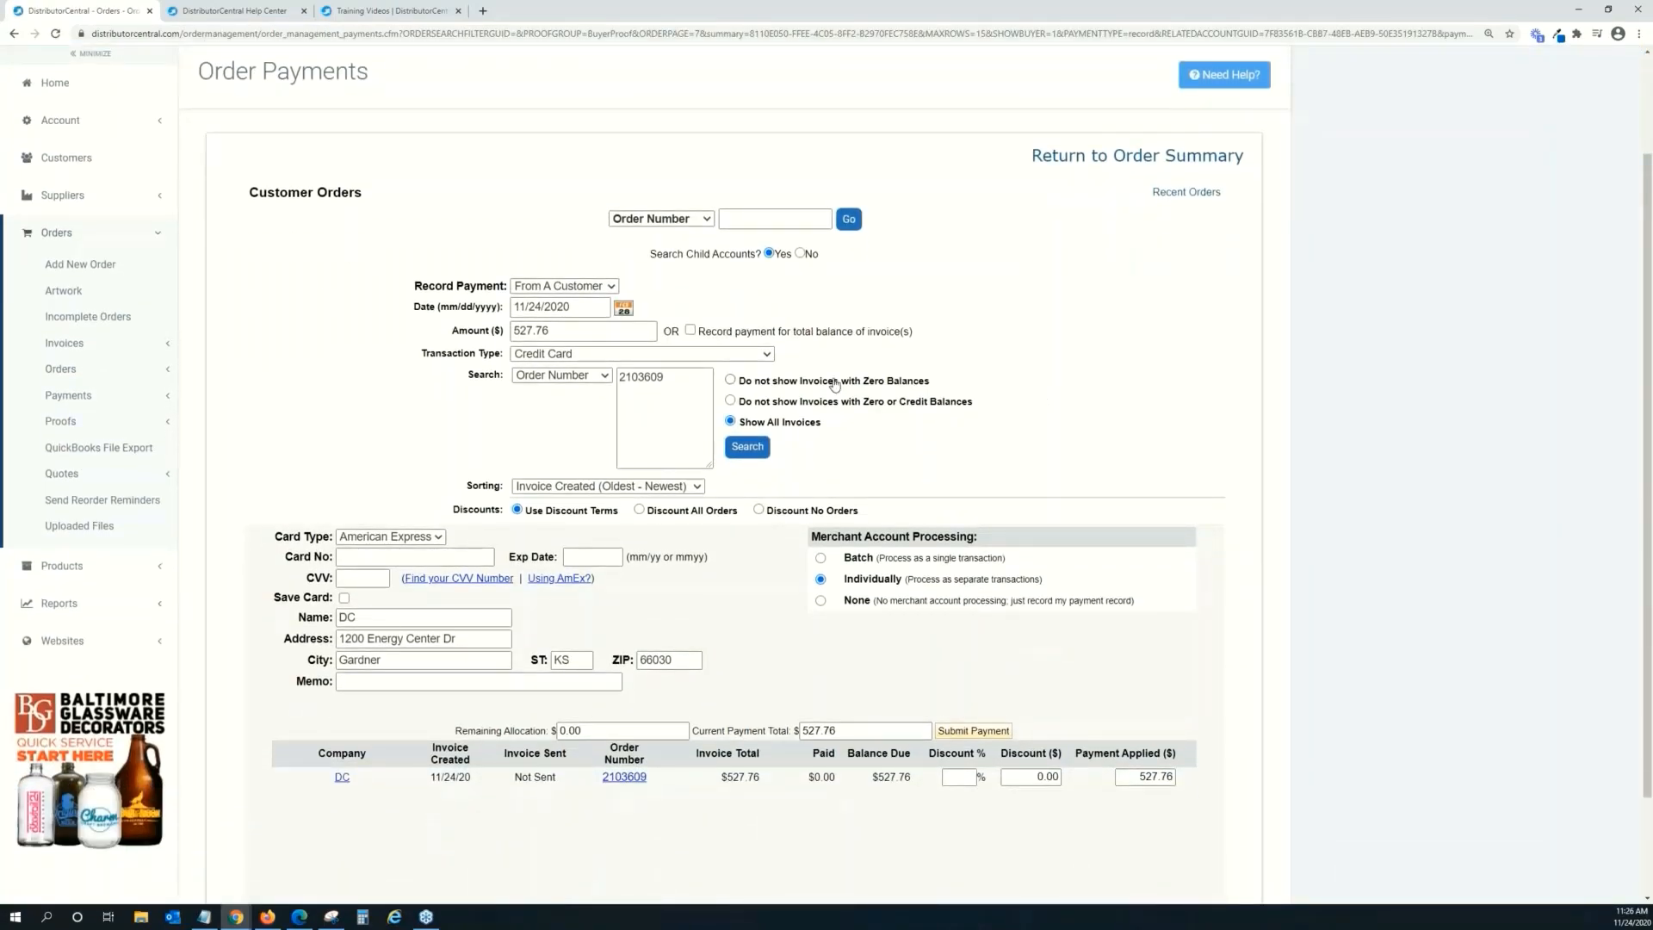
click(725, 356)
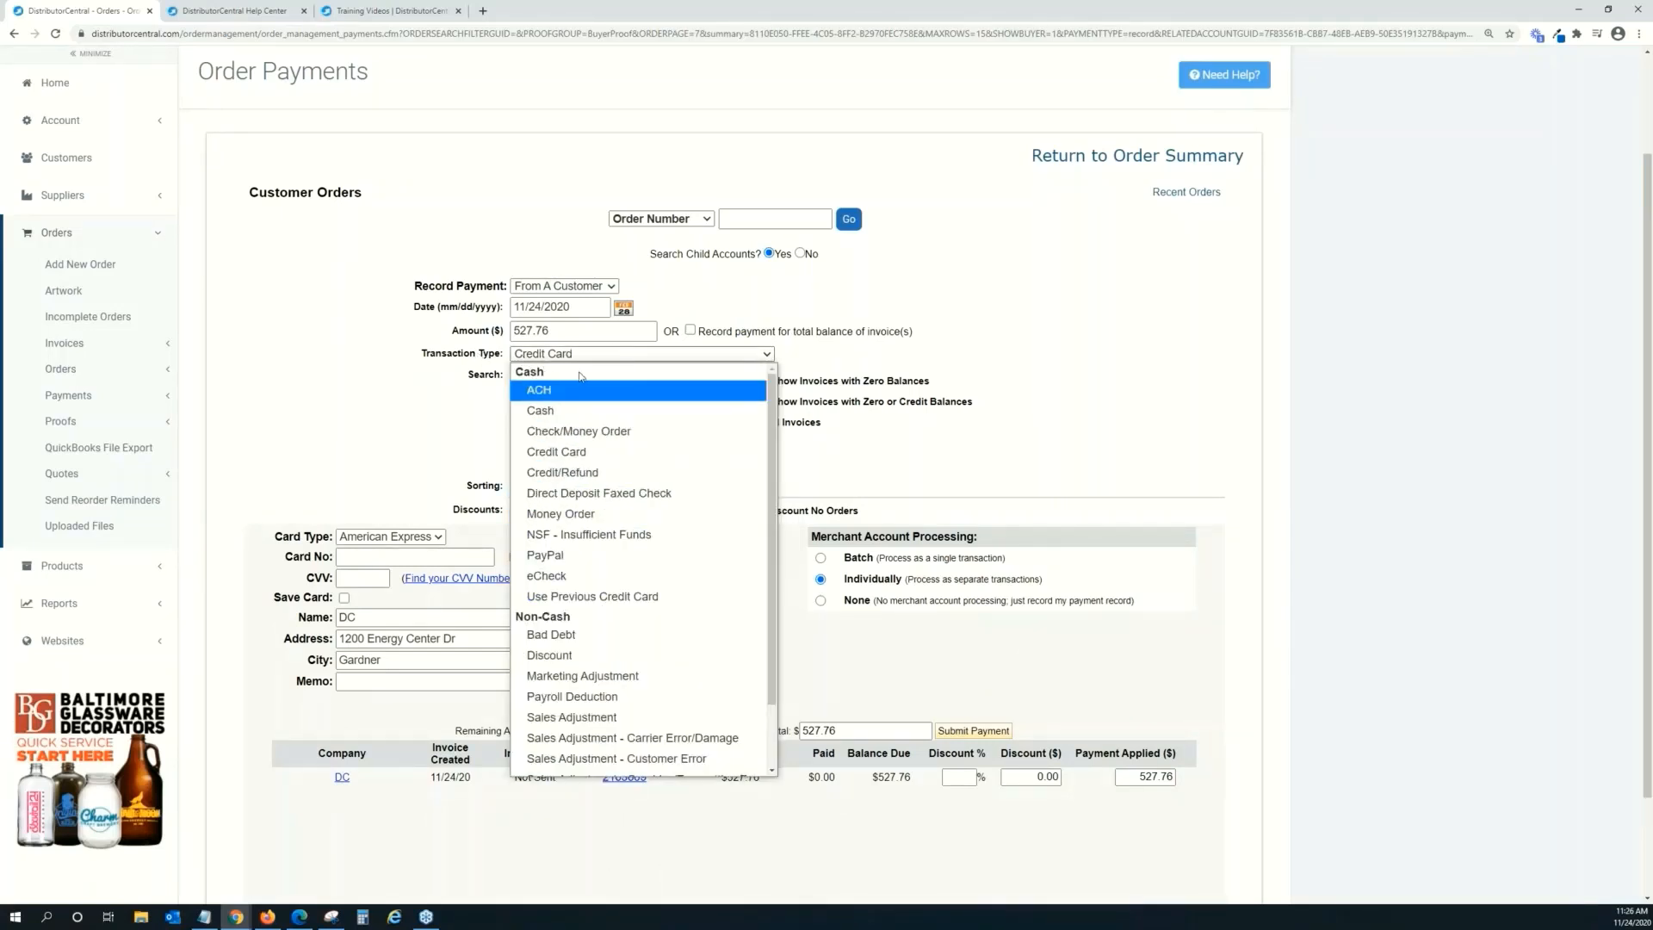
click(635, 596)
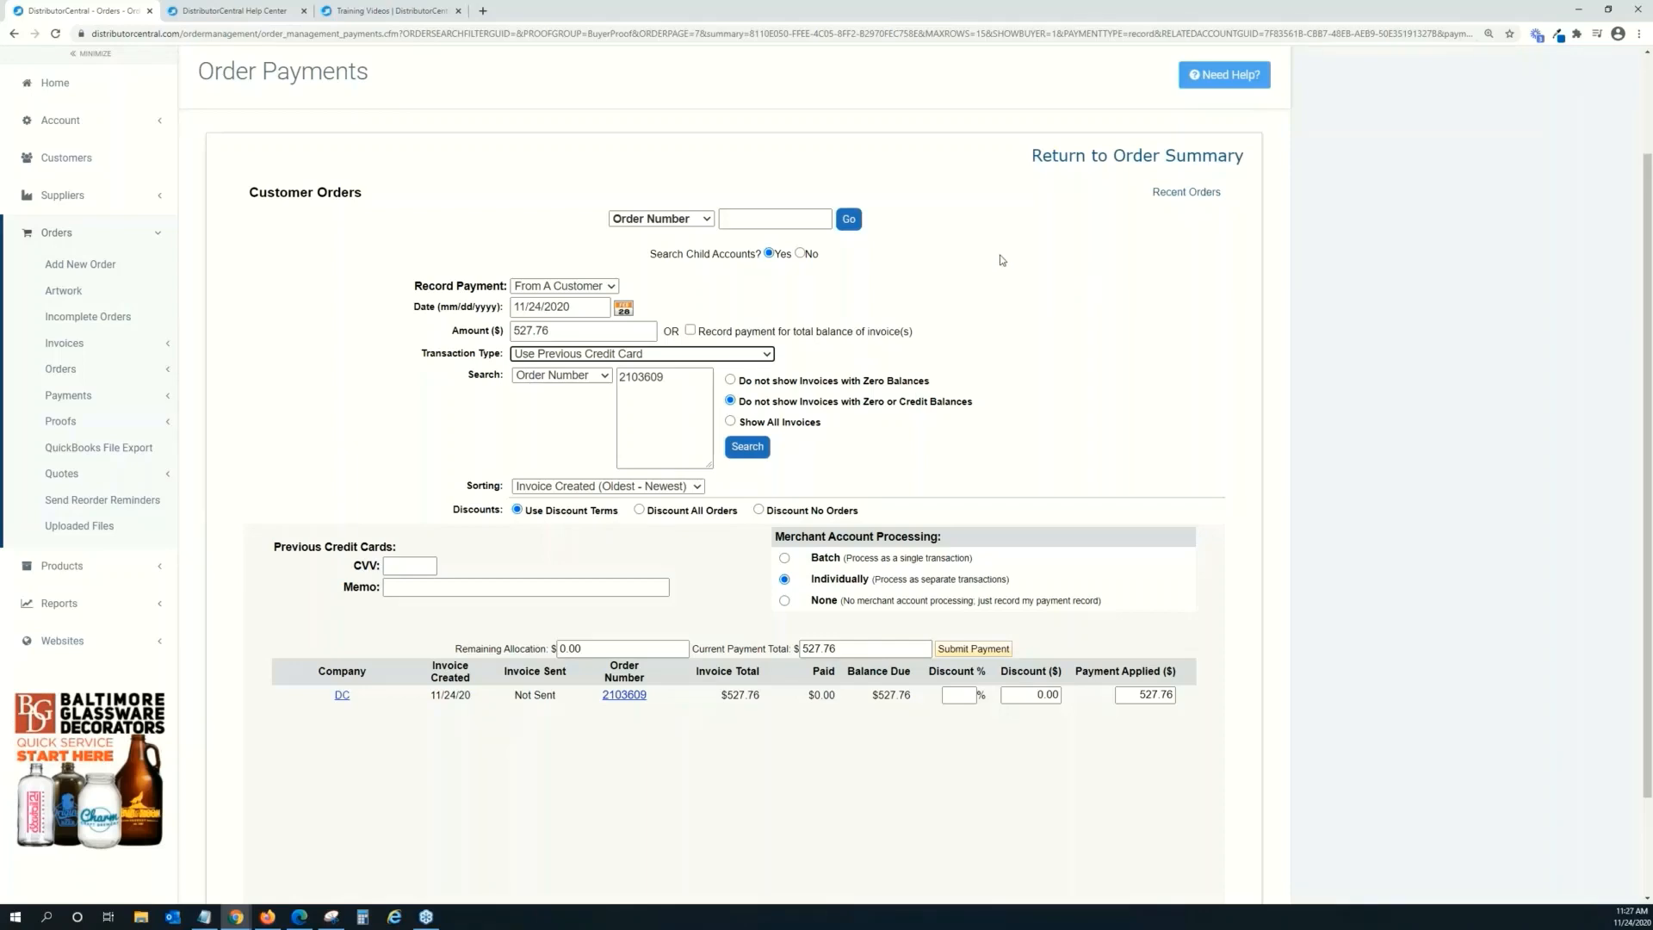
click(1068, 160)
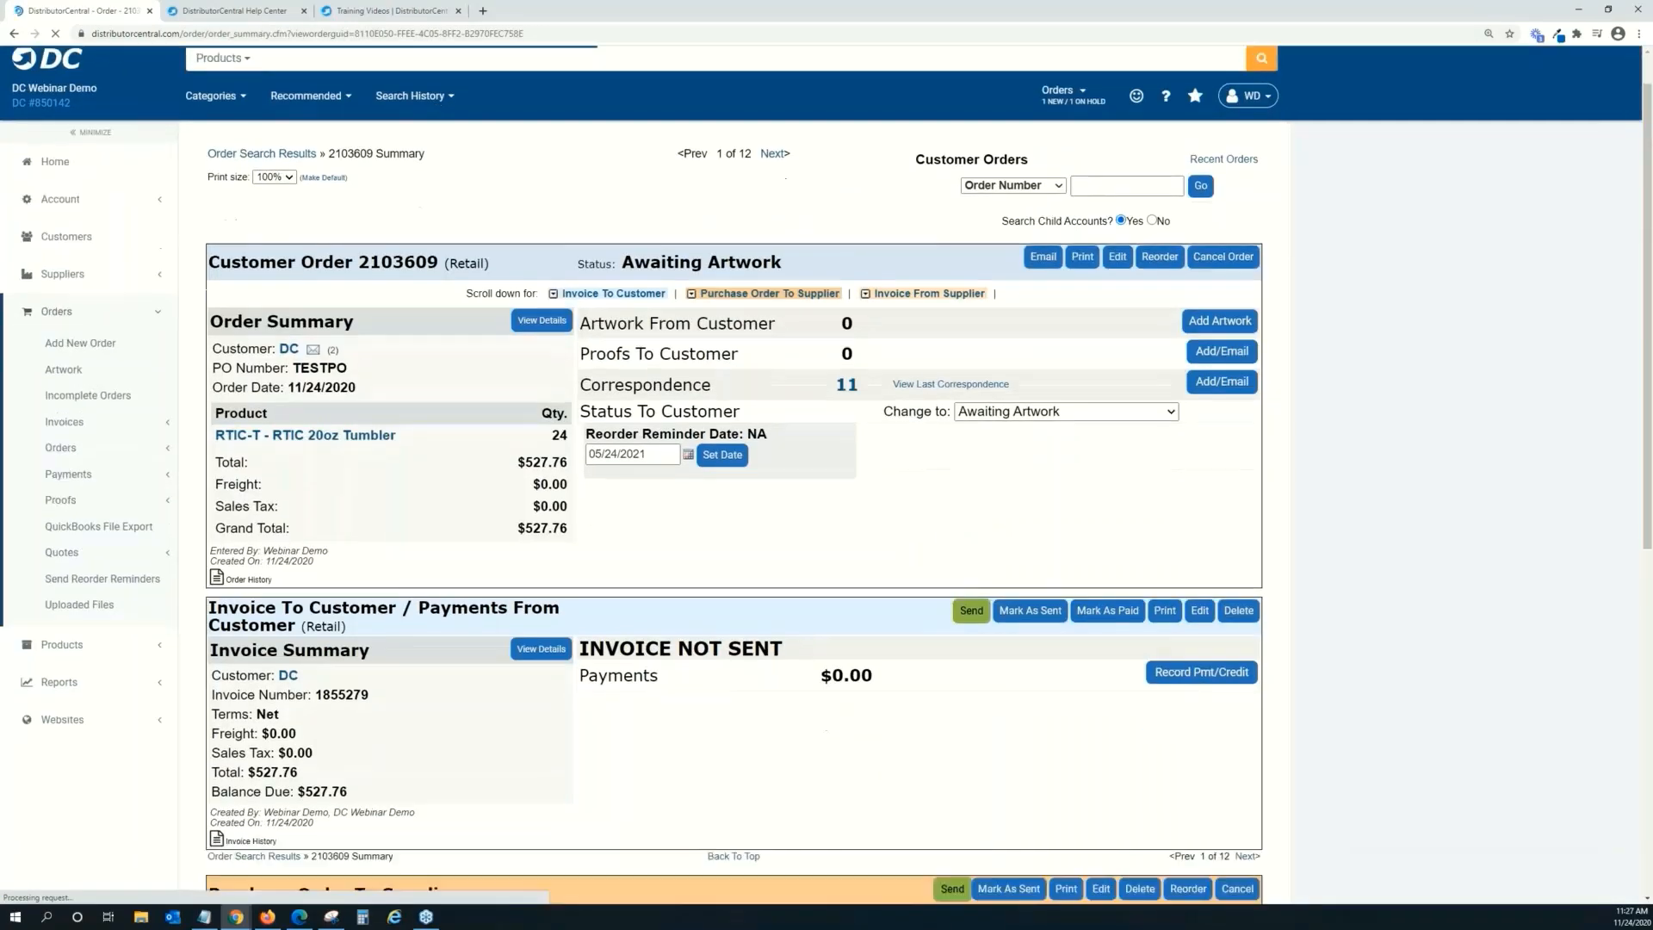
Open the customer invoice's payment form, review its amount, current payment total and payment applied, and return to the order summary without submitting.
scroll(896, 529, down, 2)
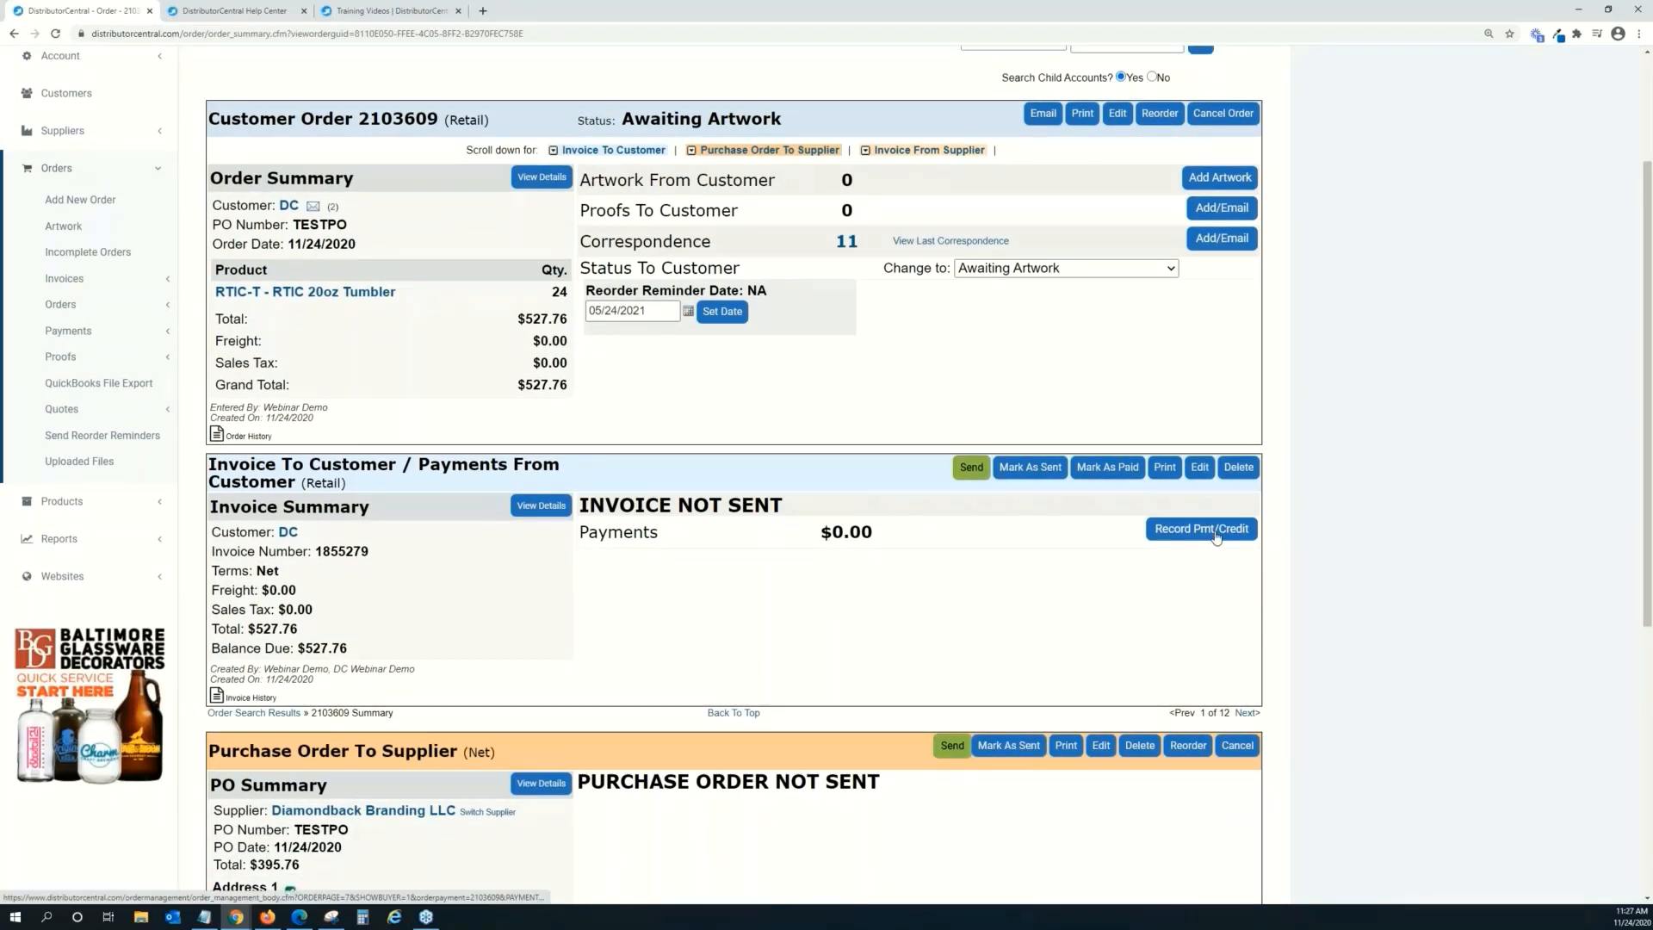
click(1217, 536)
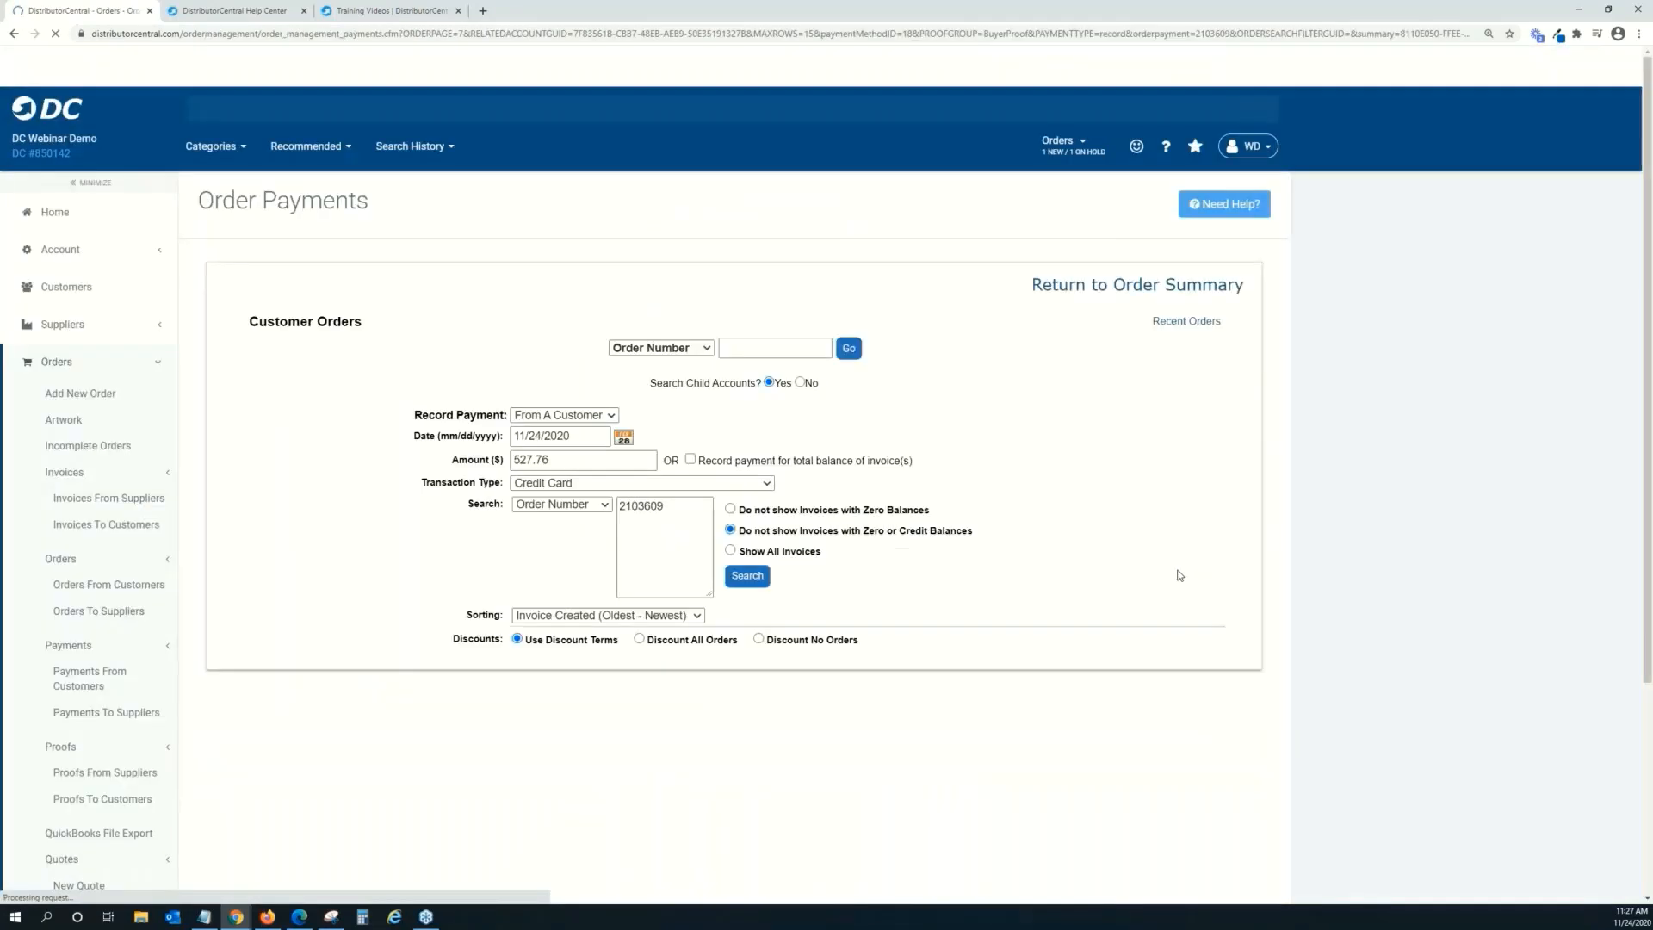
scroll(1046, 513, down, 1)
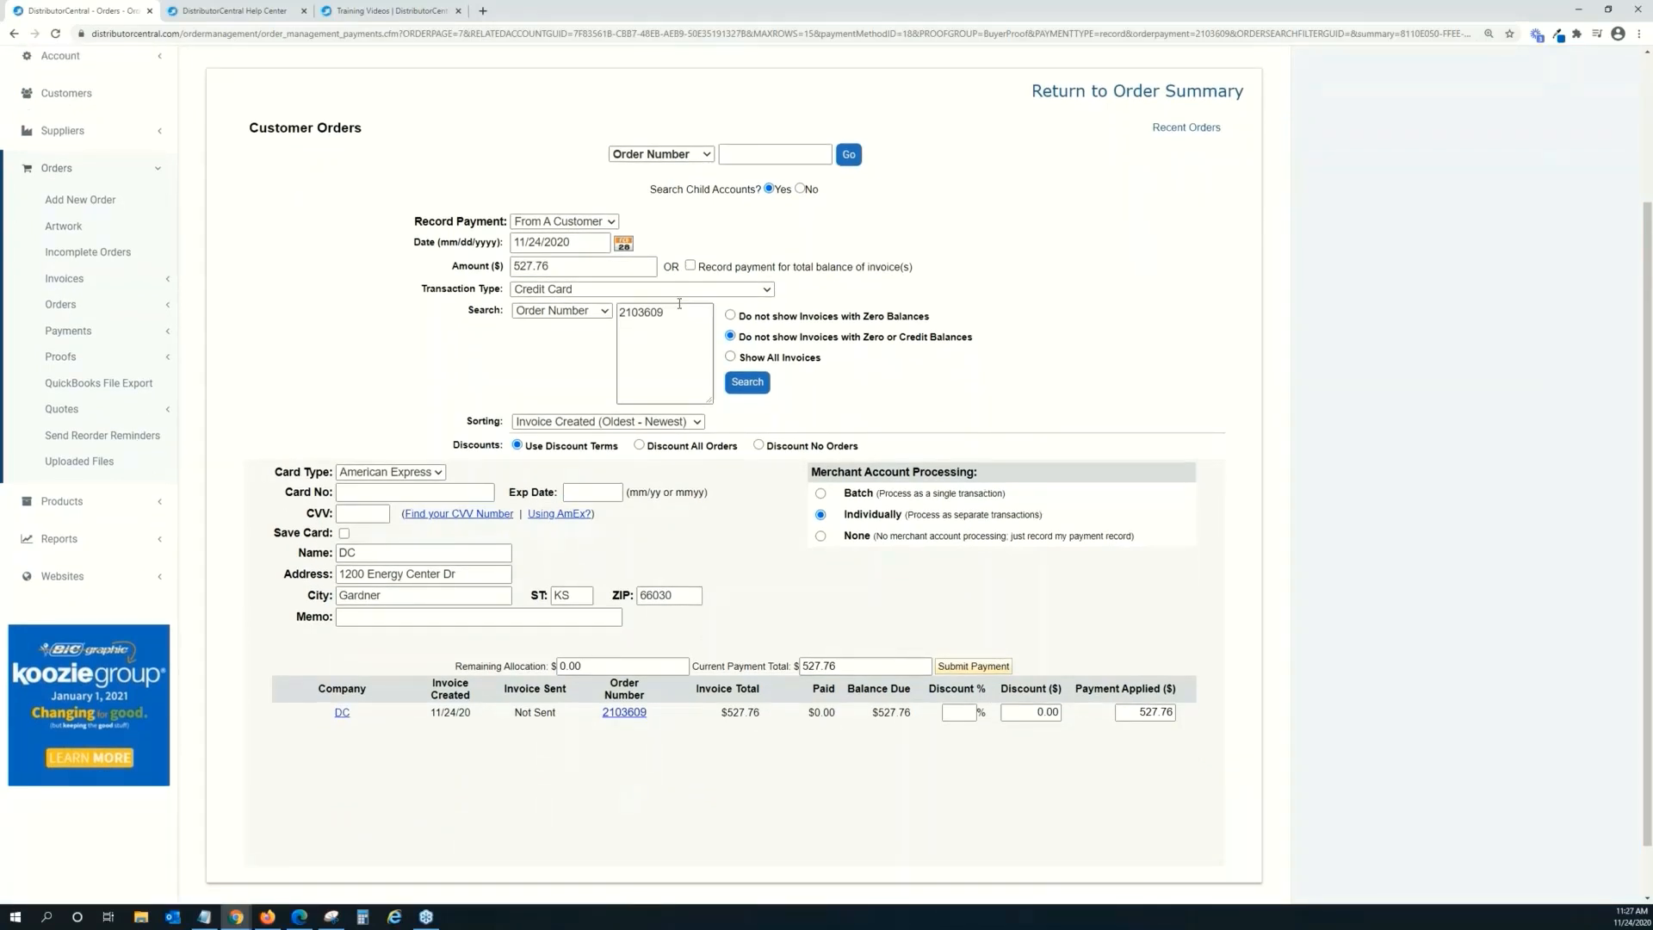
drag(581, 268, 513, 269)
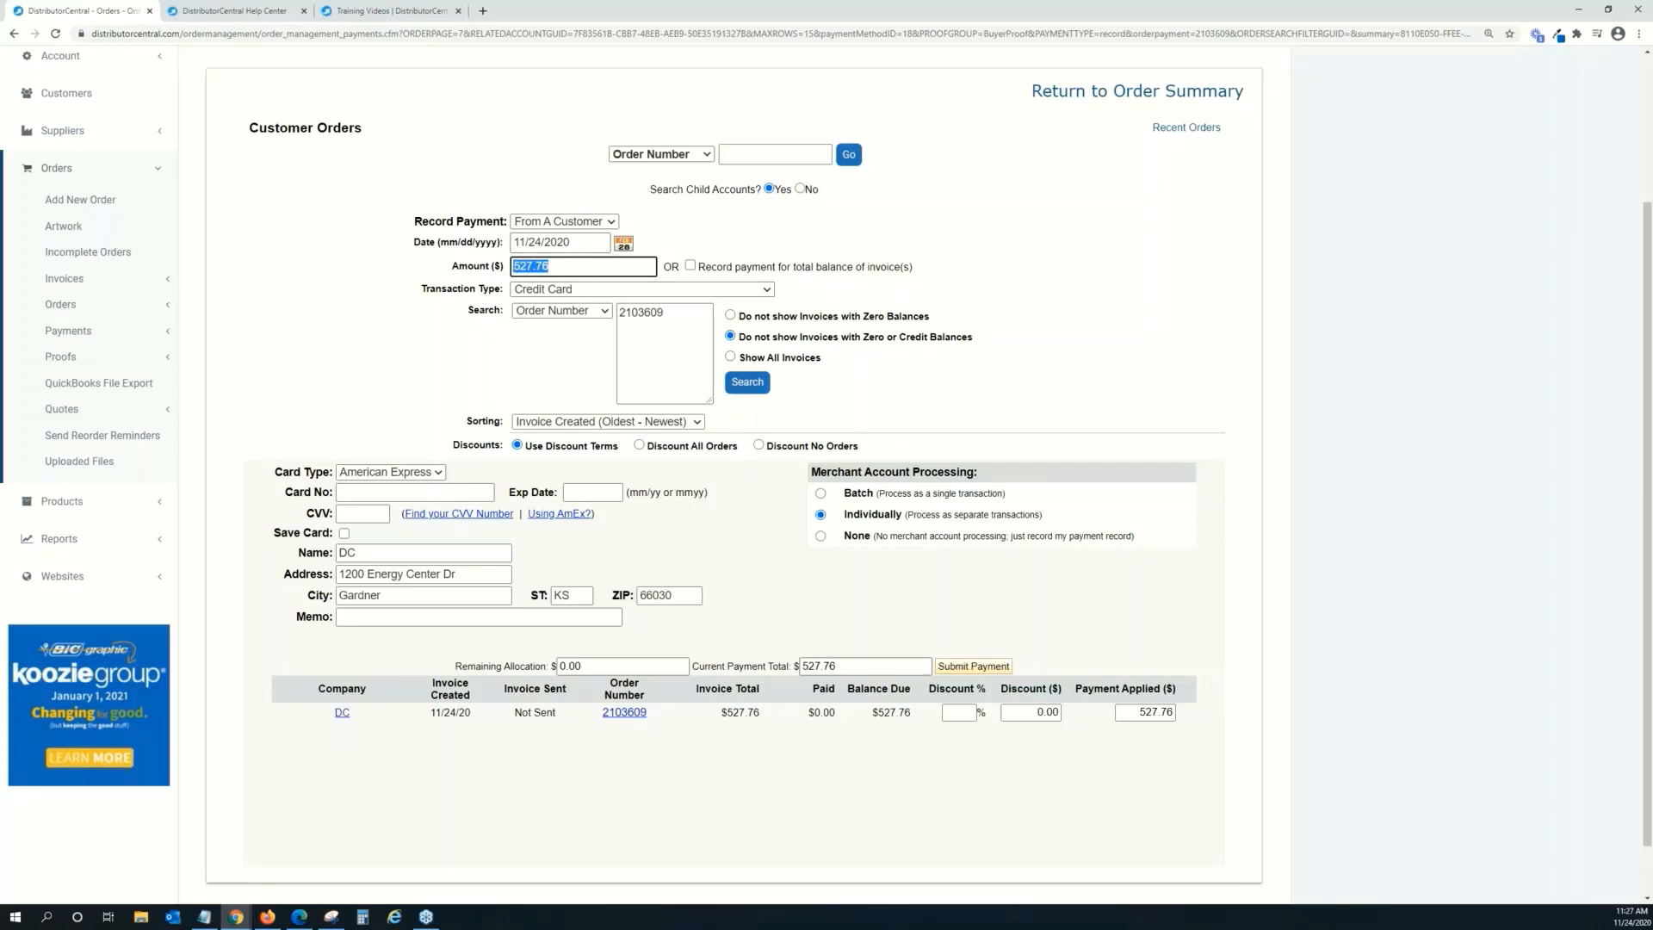
drag(848, 666, 800, 666)
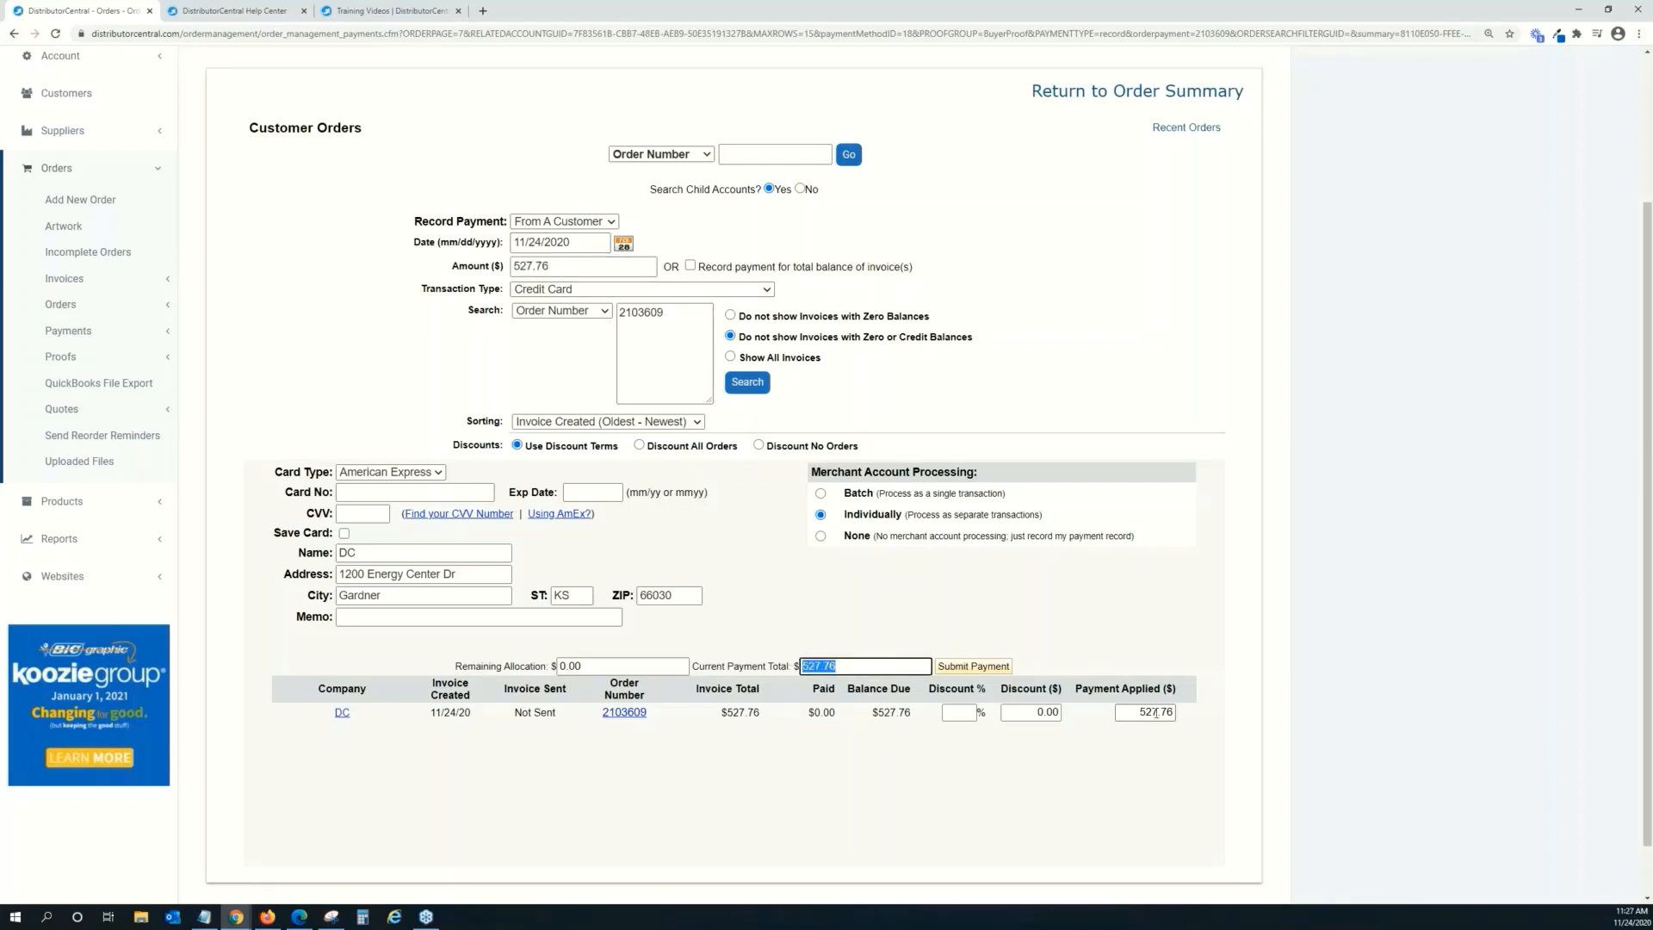
drag(1140, 712, 1176, 712)
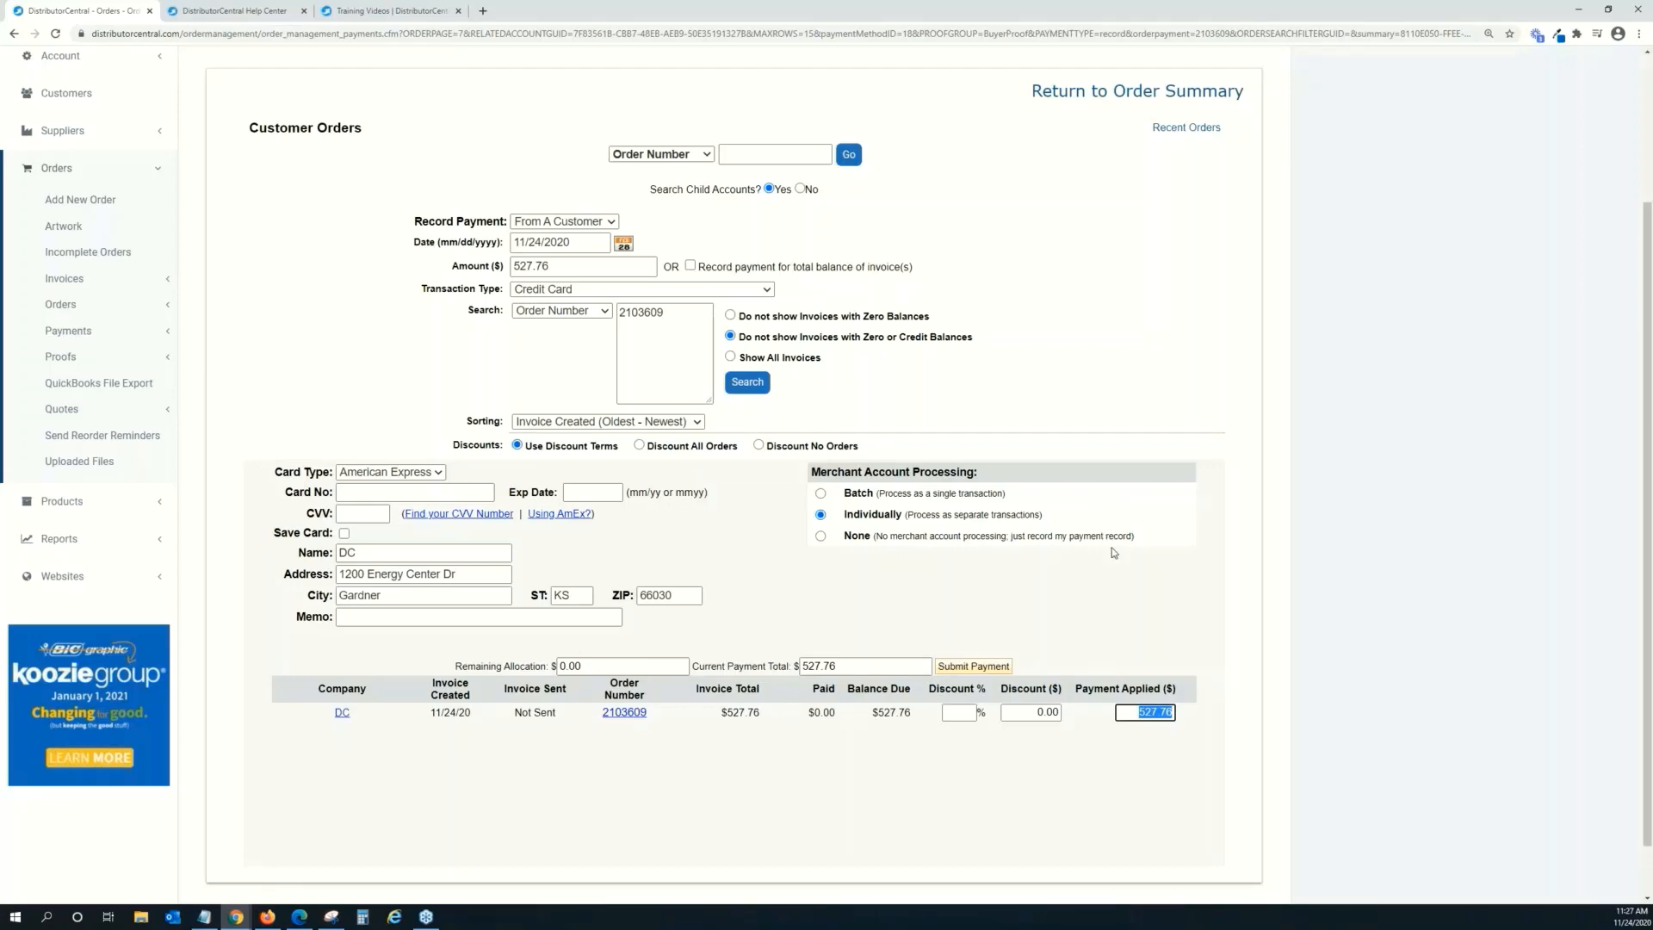
scroll(1113, 552, up, 3)
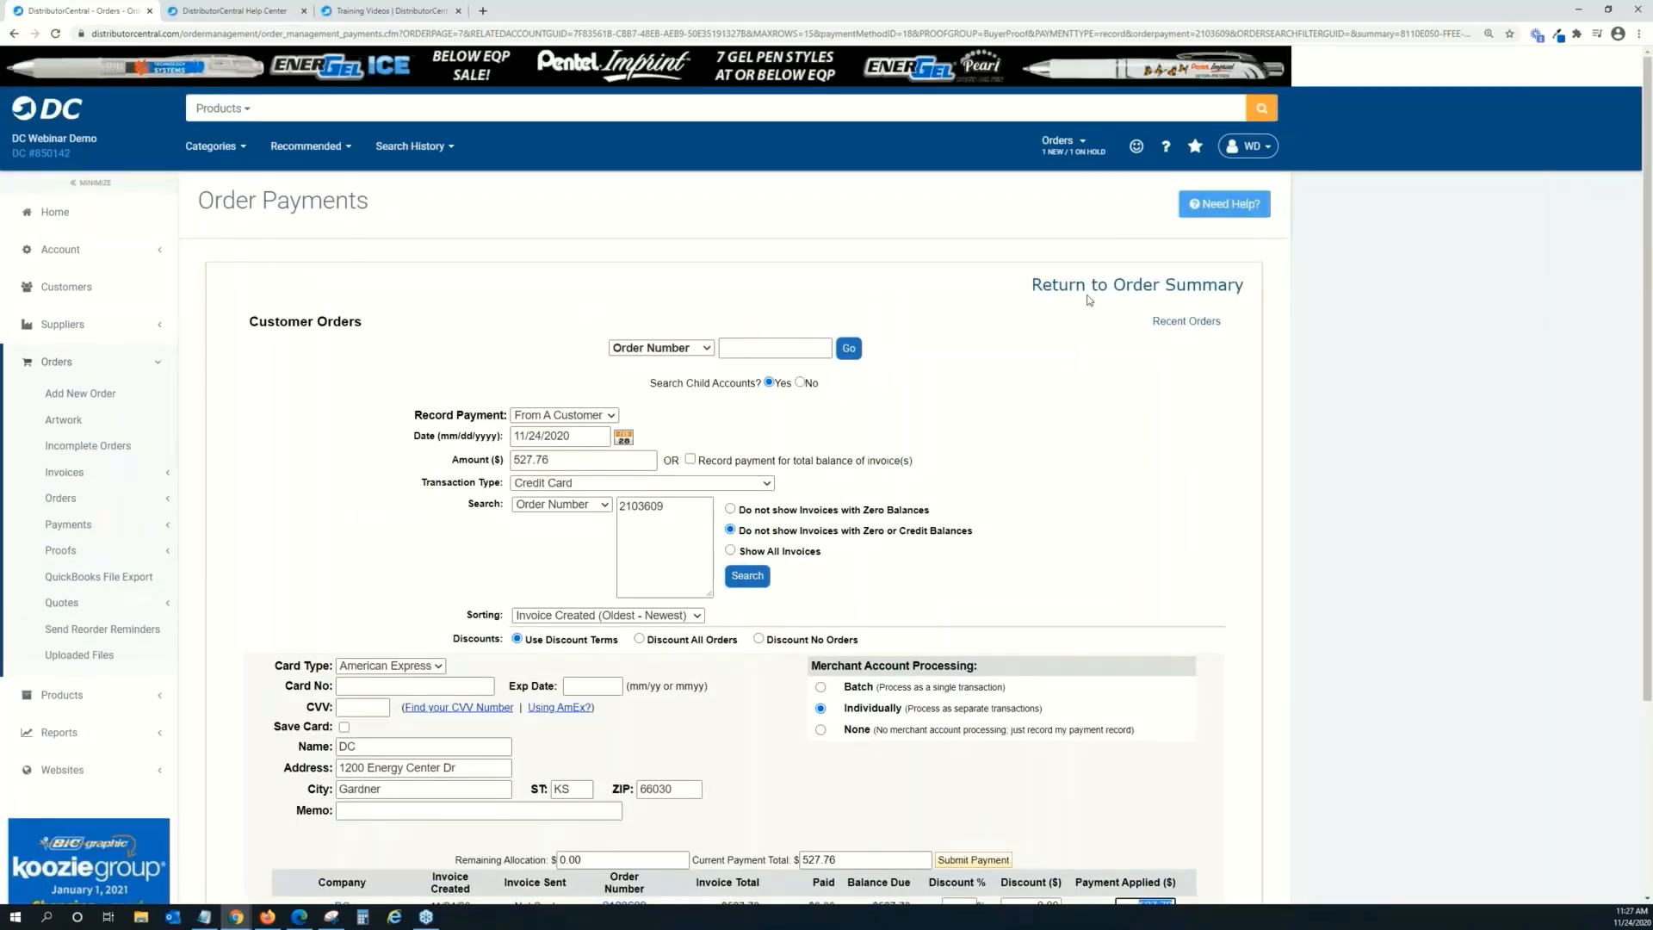
click(1088, 293)
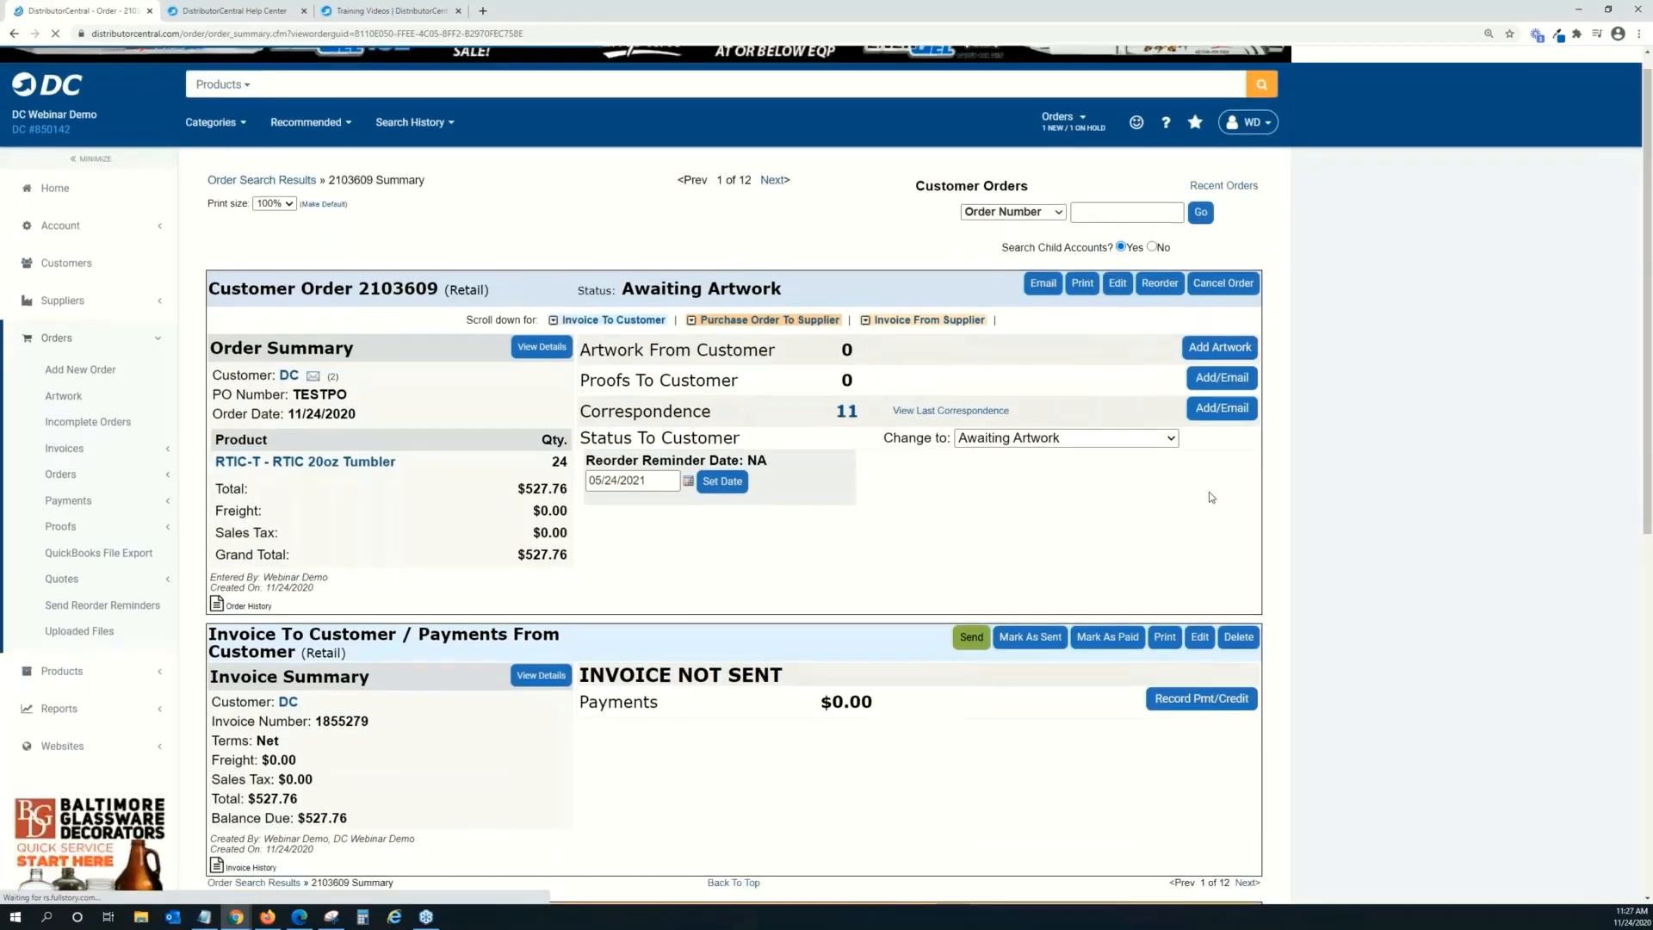
Mark the RTIC tumbler order's customer invoice as paid from the order summary and check its payment entry.
scroll(1201, 495, down, 3)
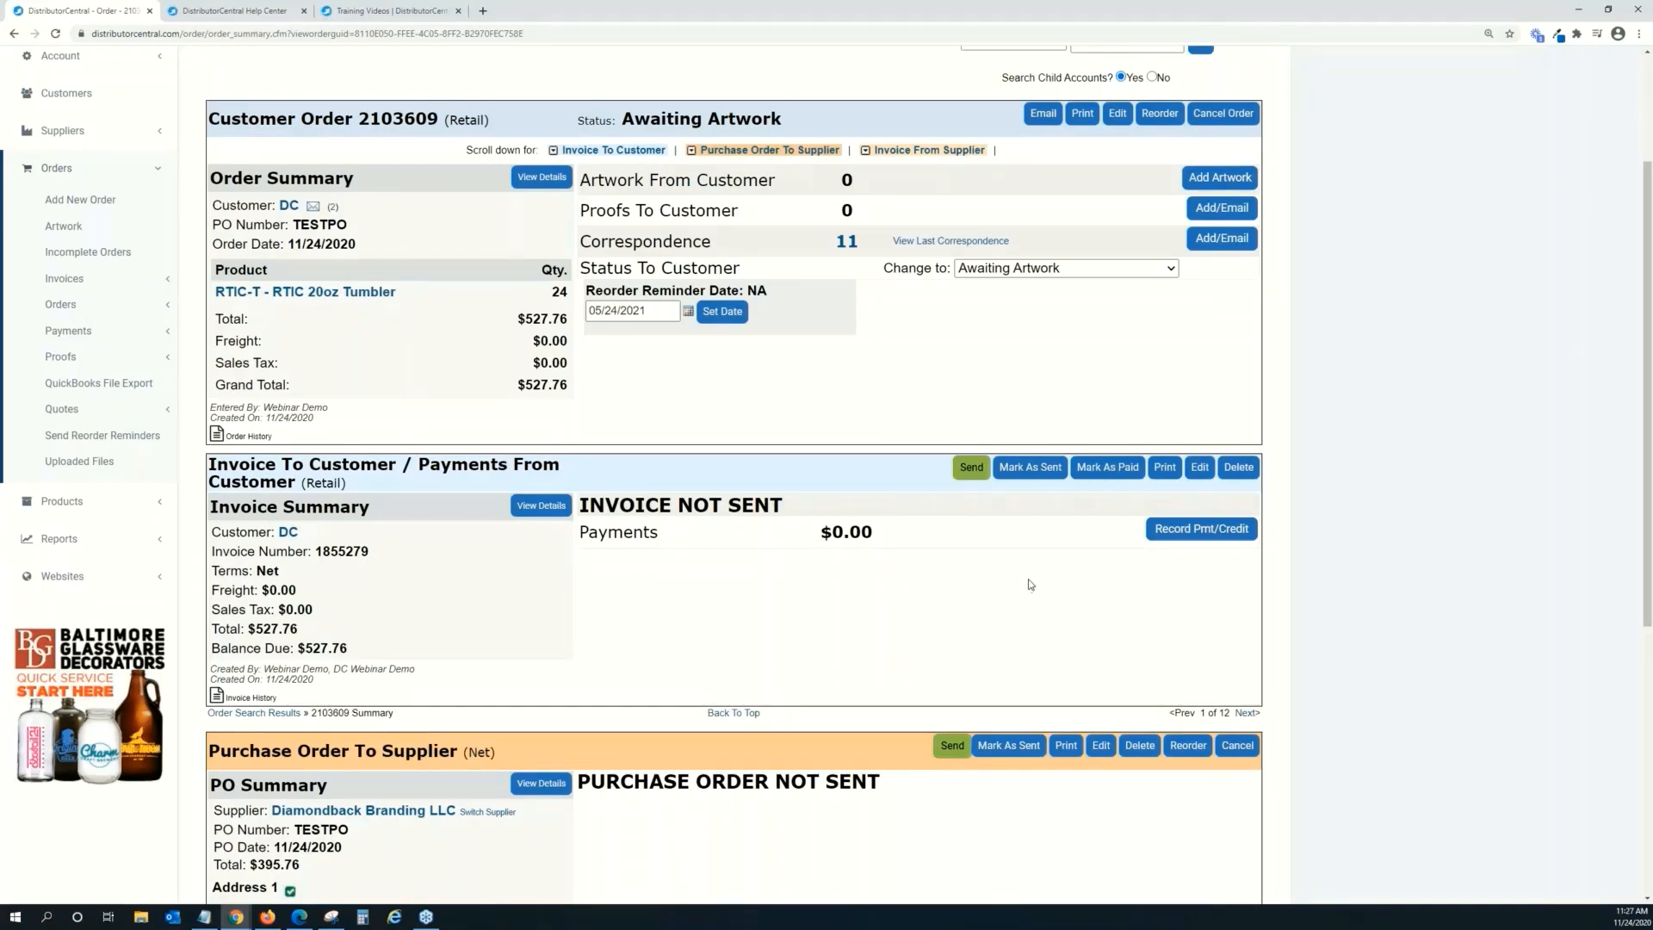
click(1096, 469)
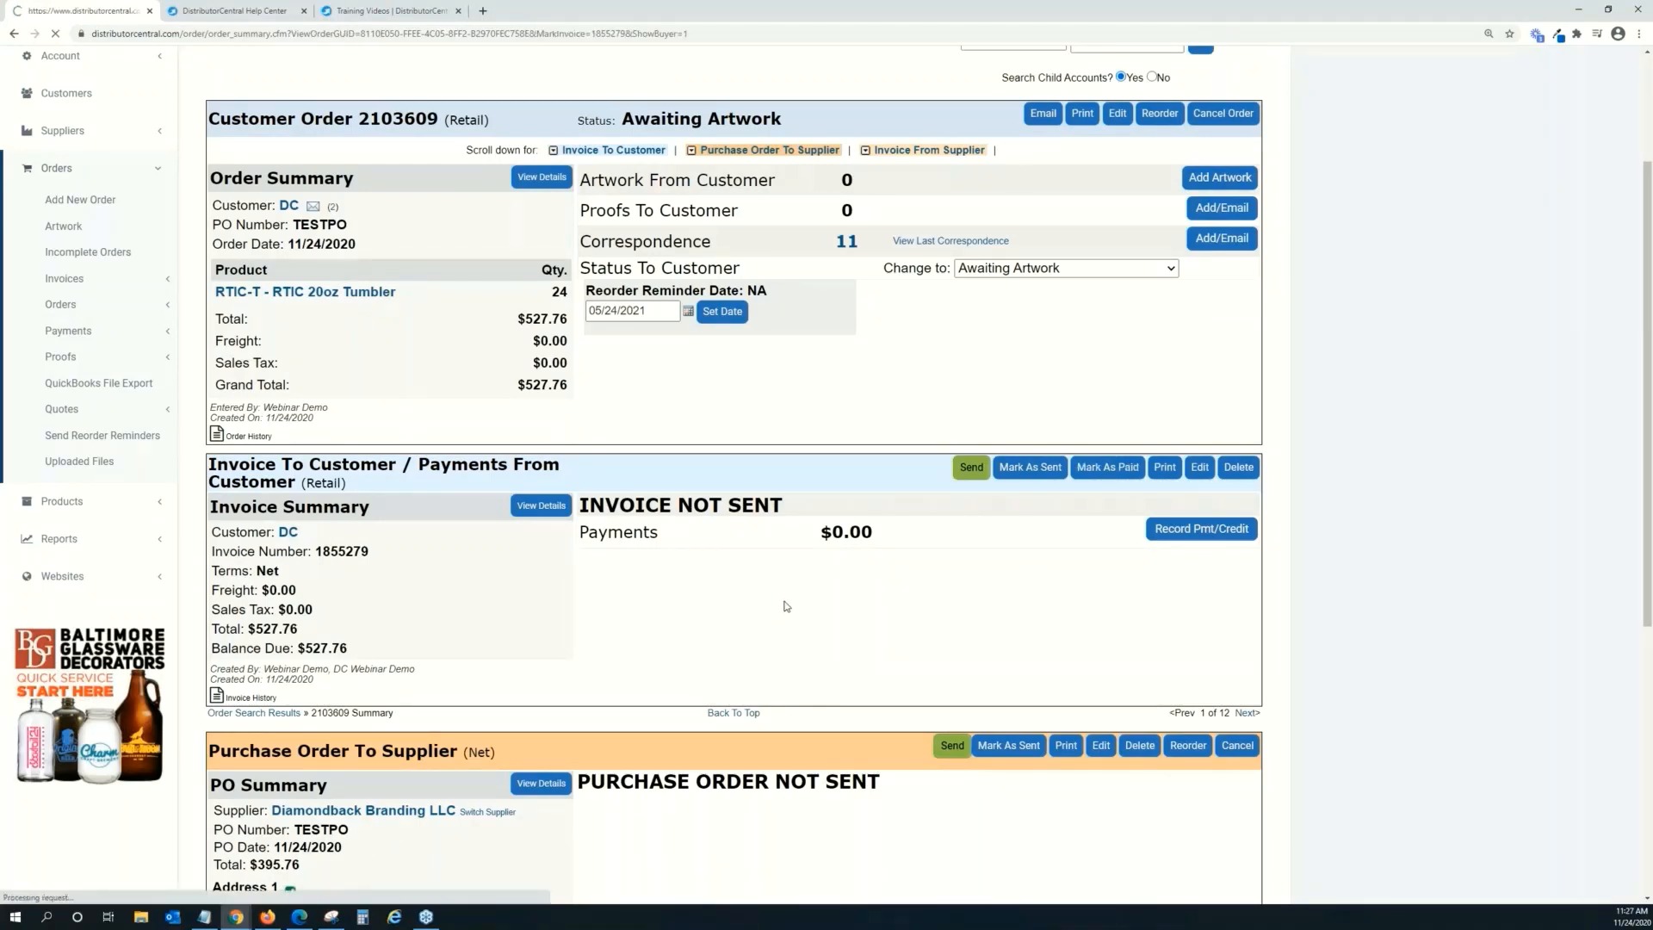
scroll(829, 565, down, 3)
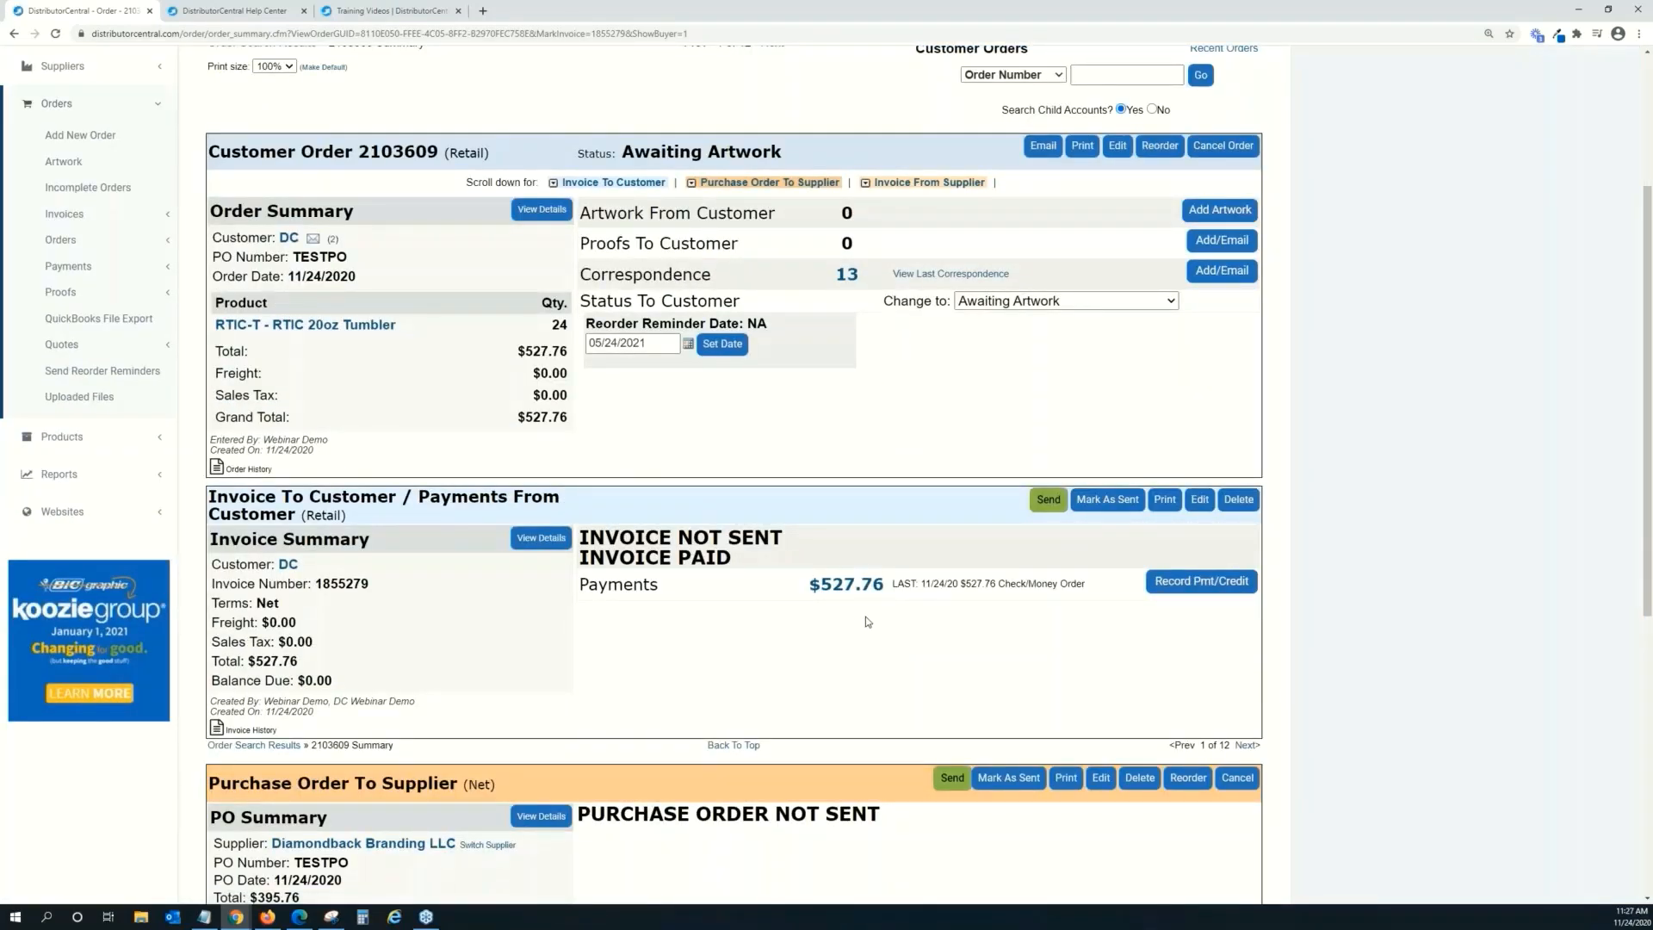
scroll(863, 620, up, 1)
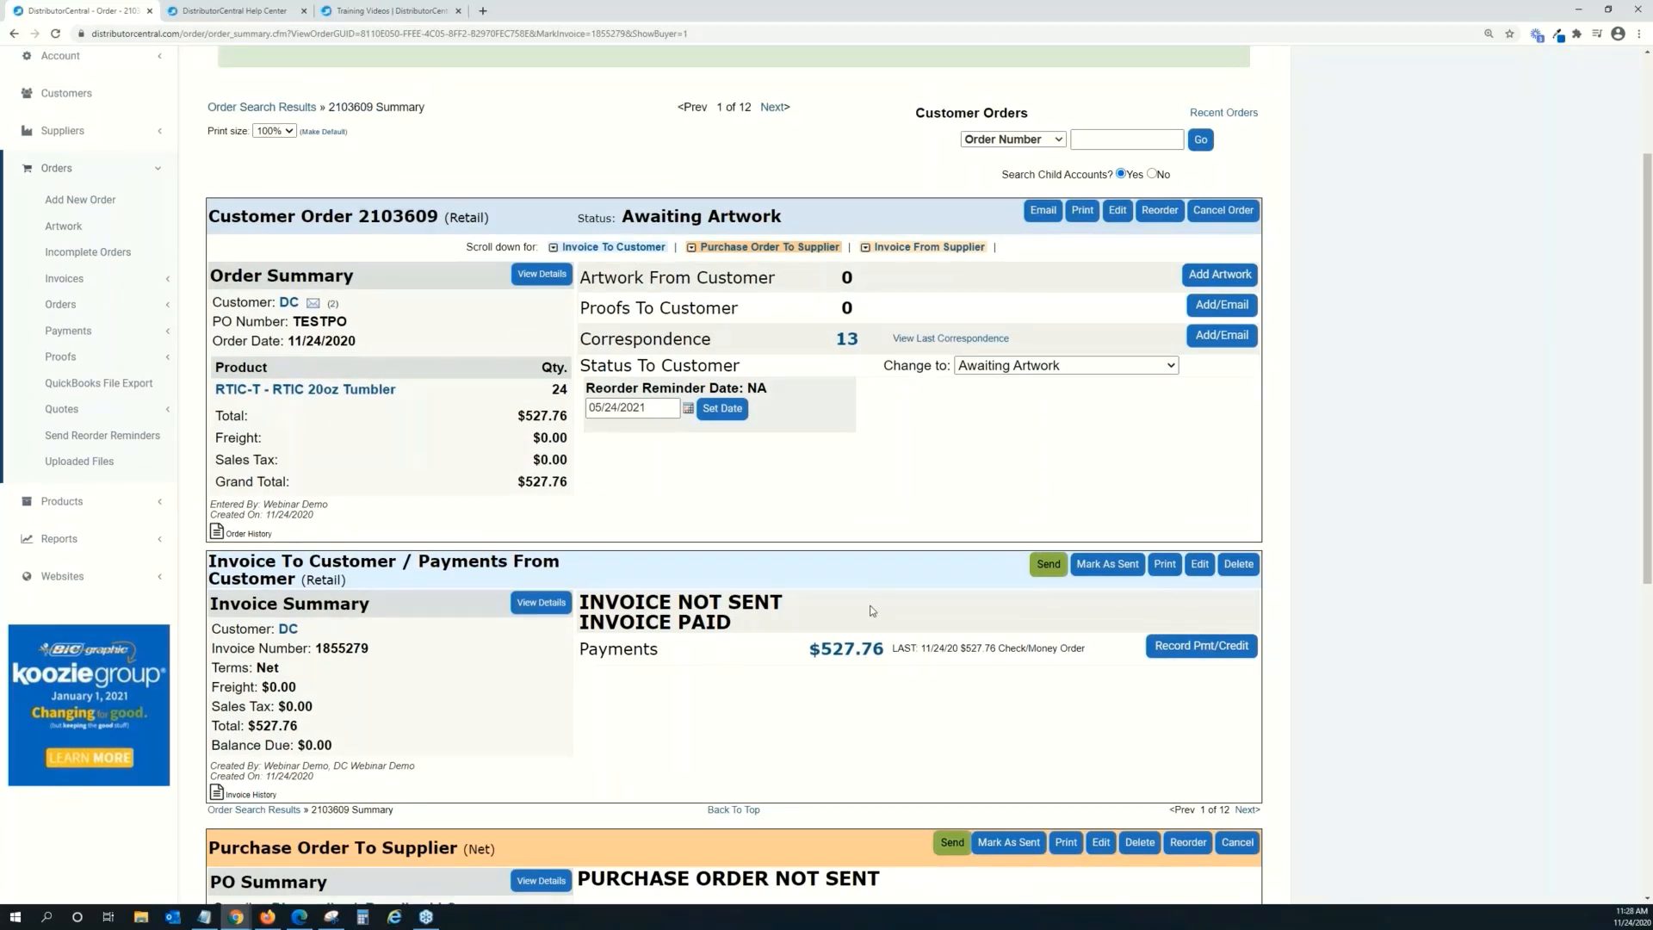
scroll(868, 606, up, 1)
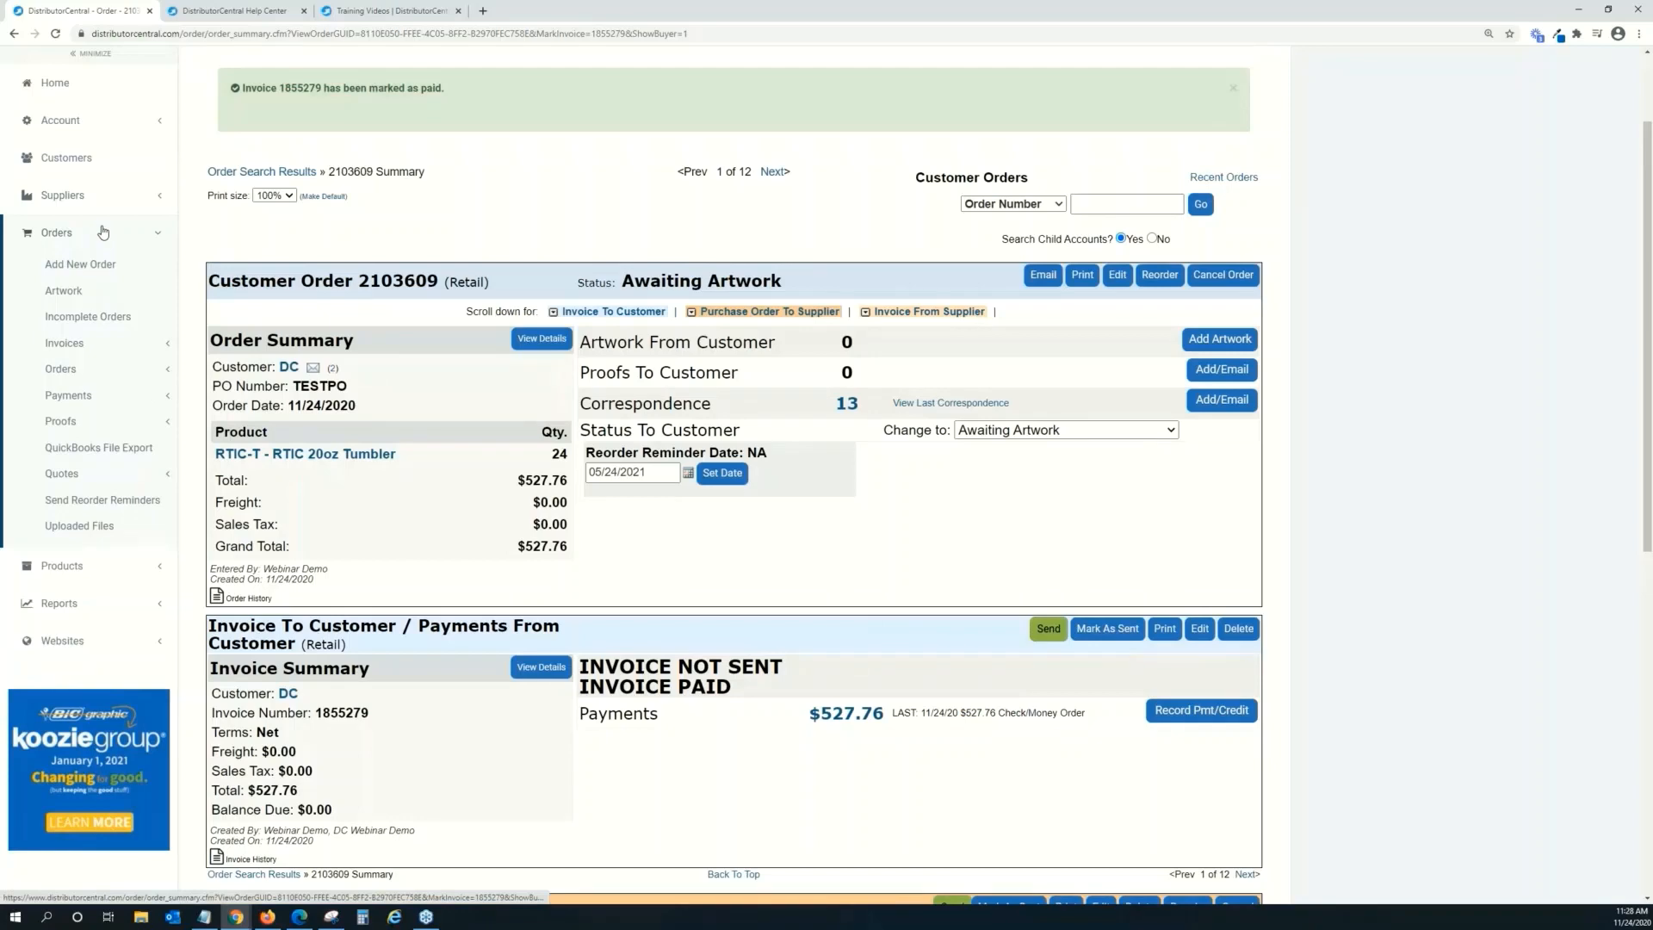
View the QuickBooks file export page and its download type options, and go back to the order summary.
click(135, 450)
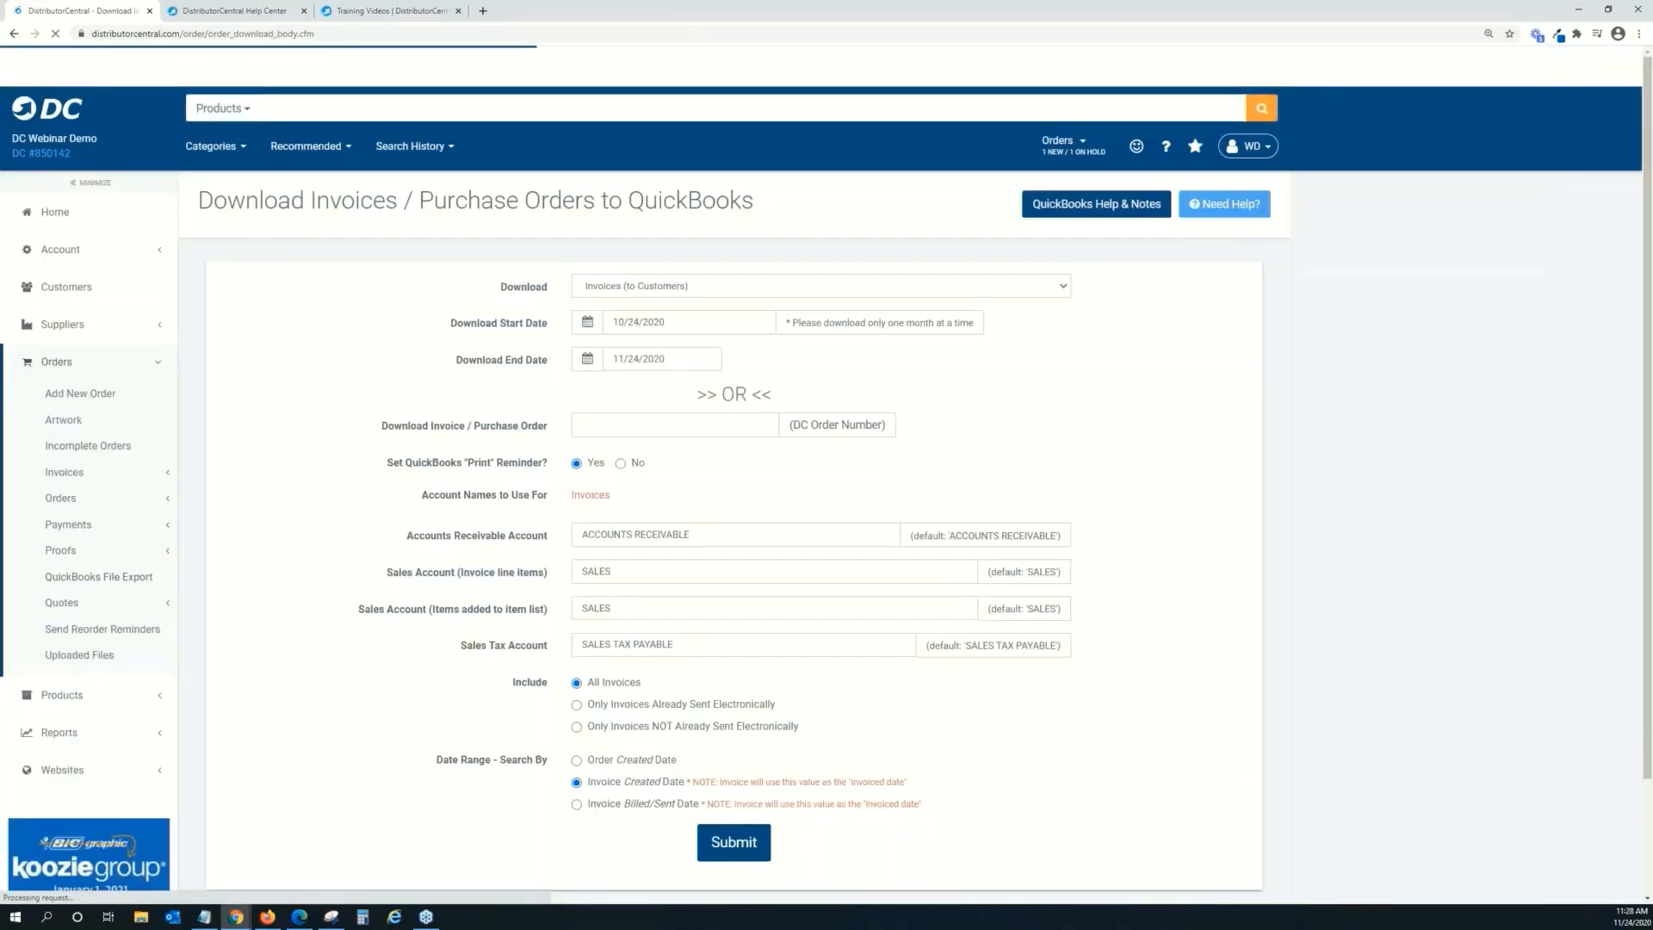
click(633, 288)
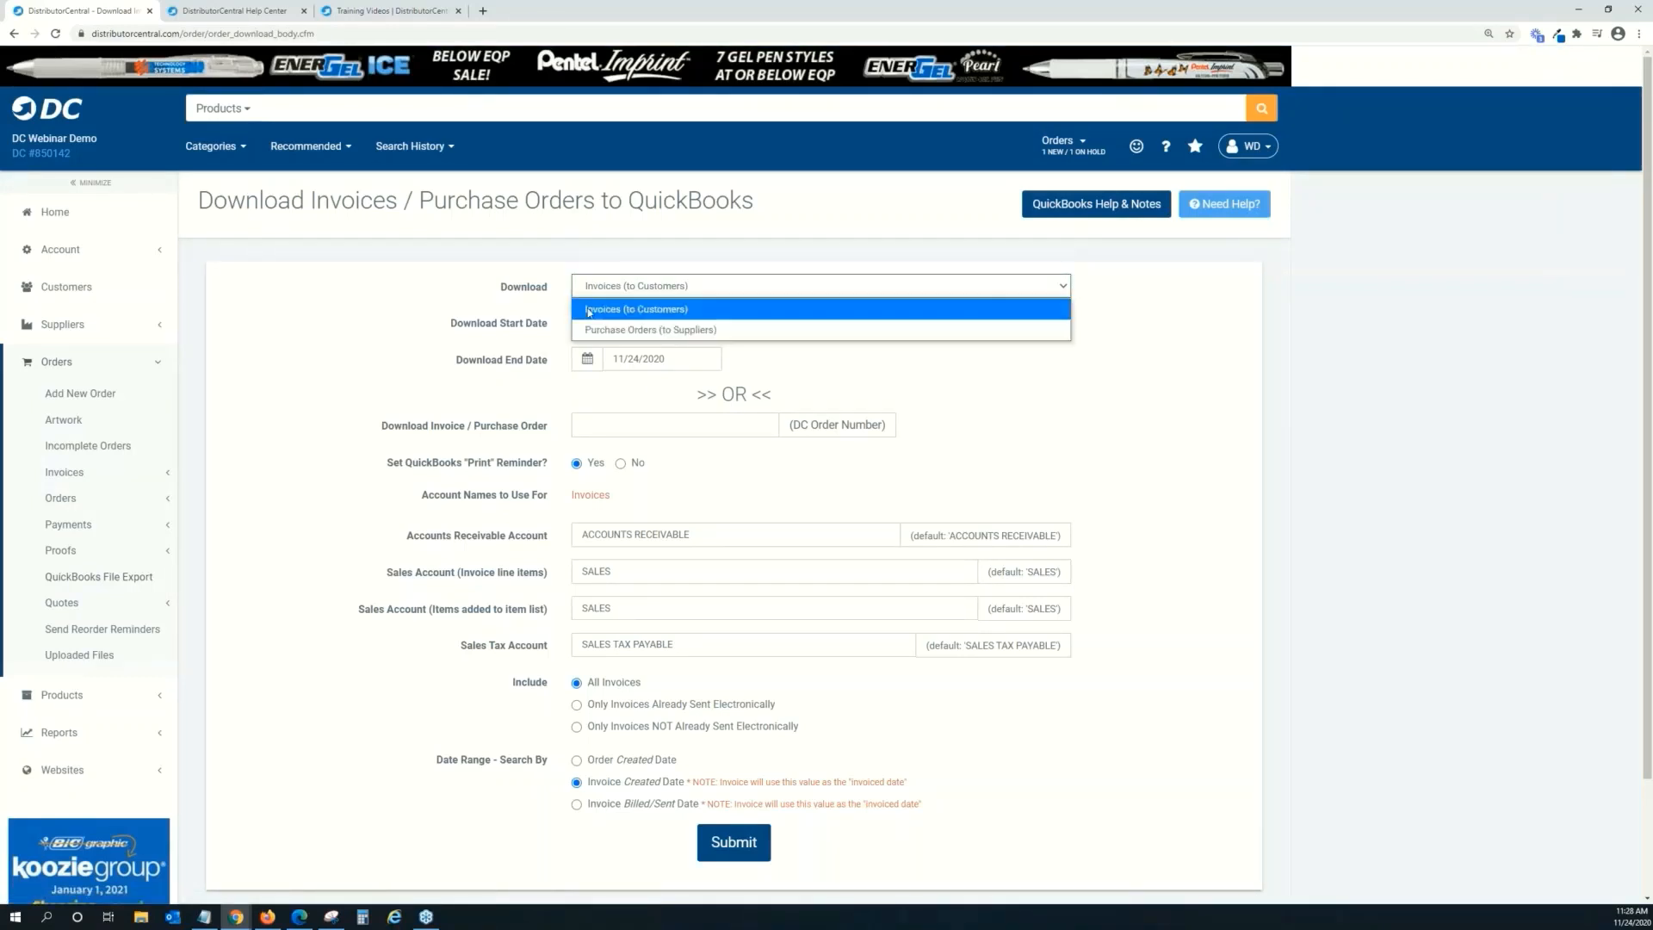
click(389, 280)
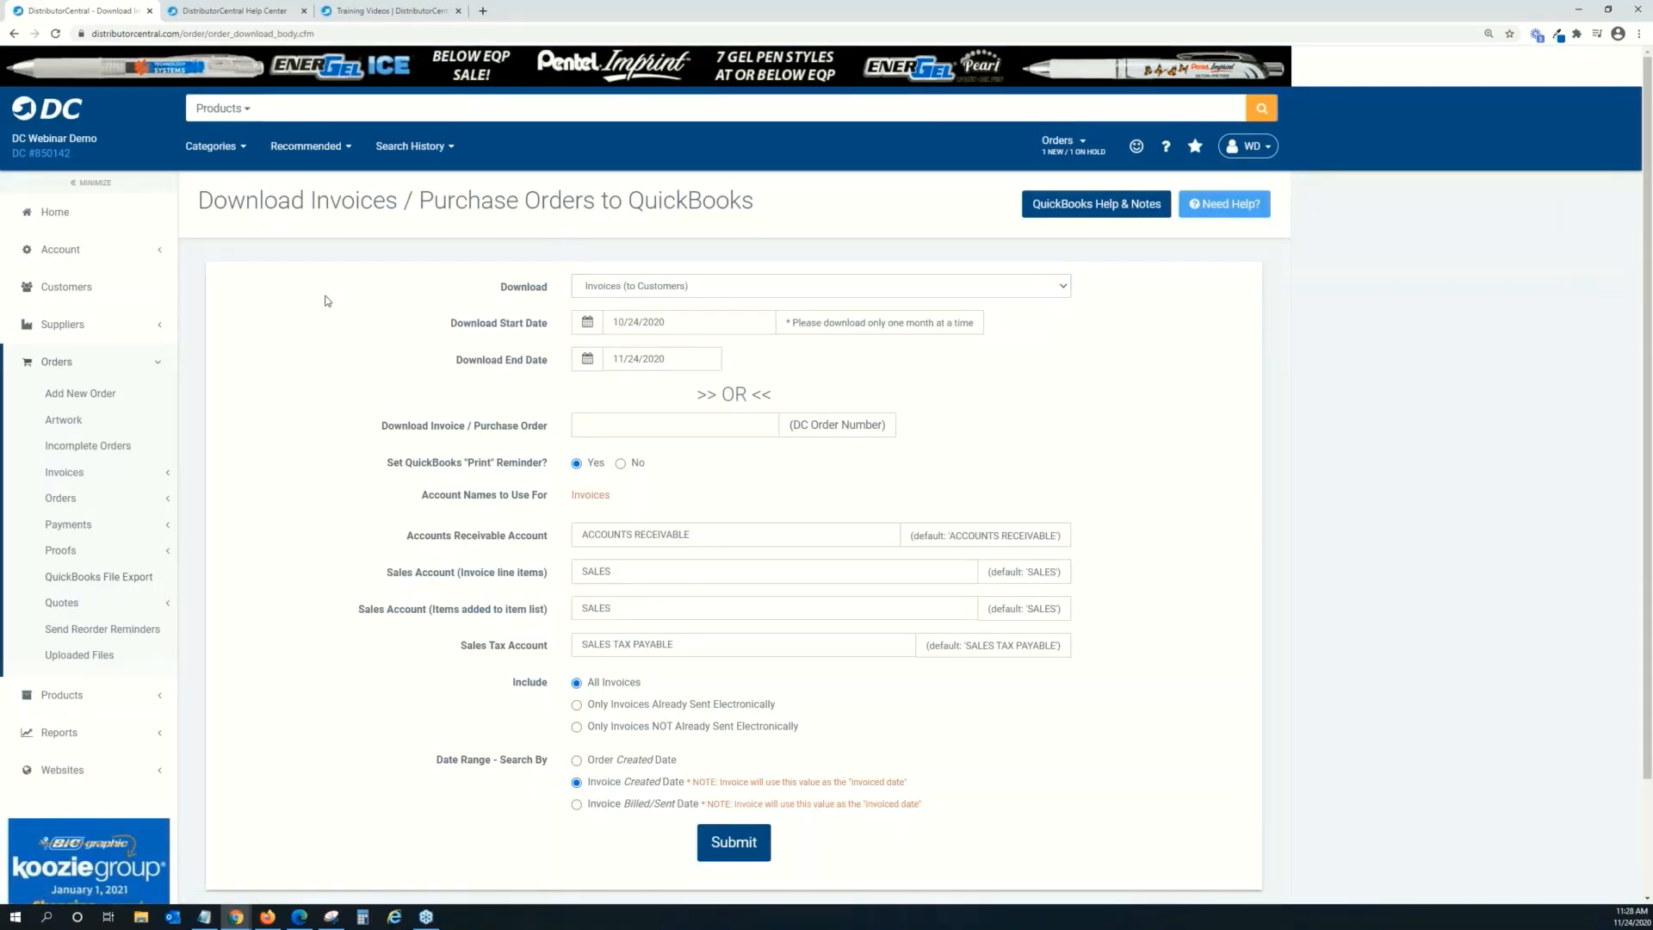
click(17, 37)
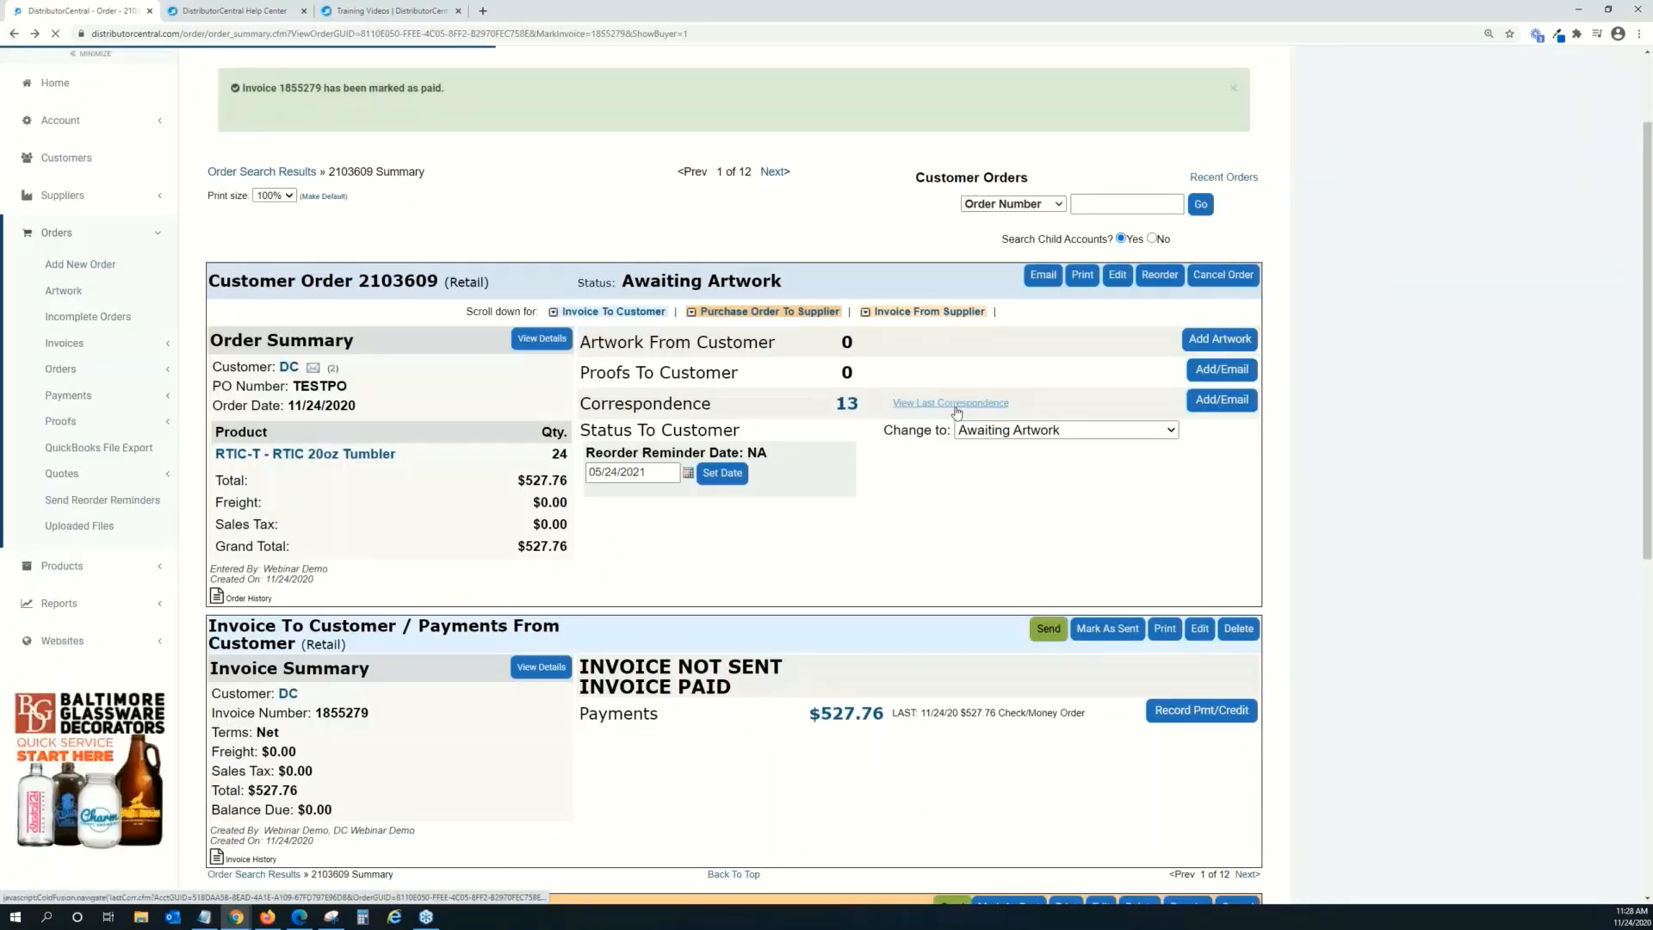
Mark the paid customer invoice as sent without emailing it, and confirm the change.
scroll(964, 430, down, 3)
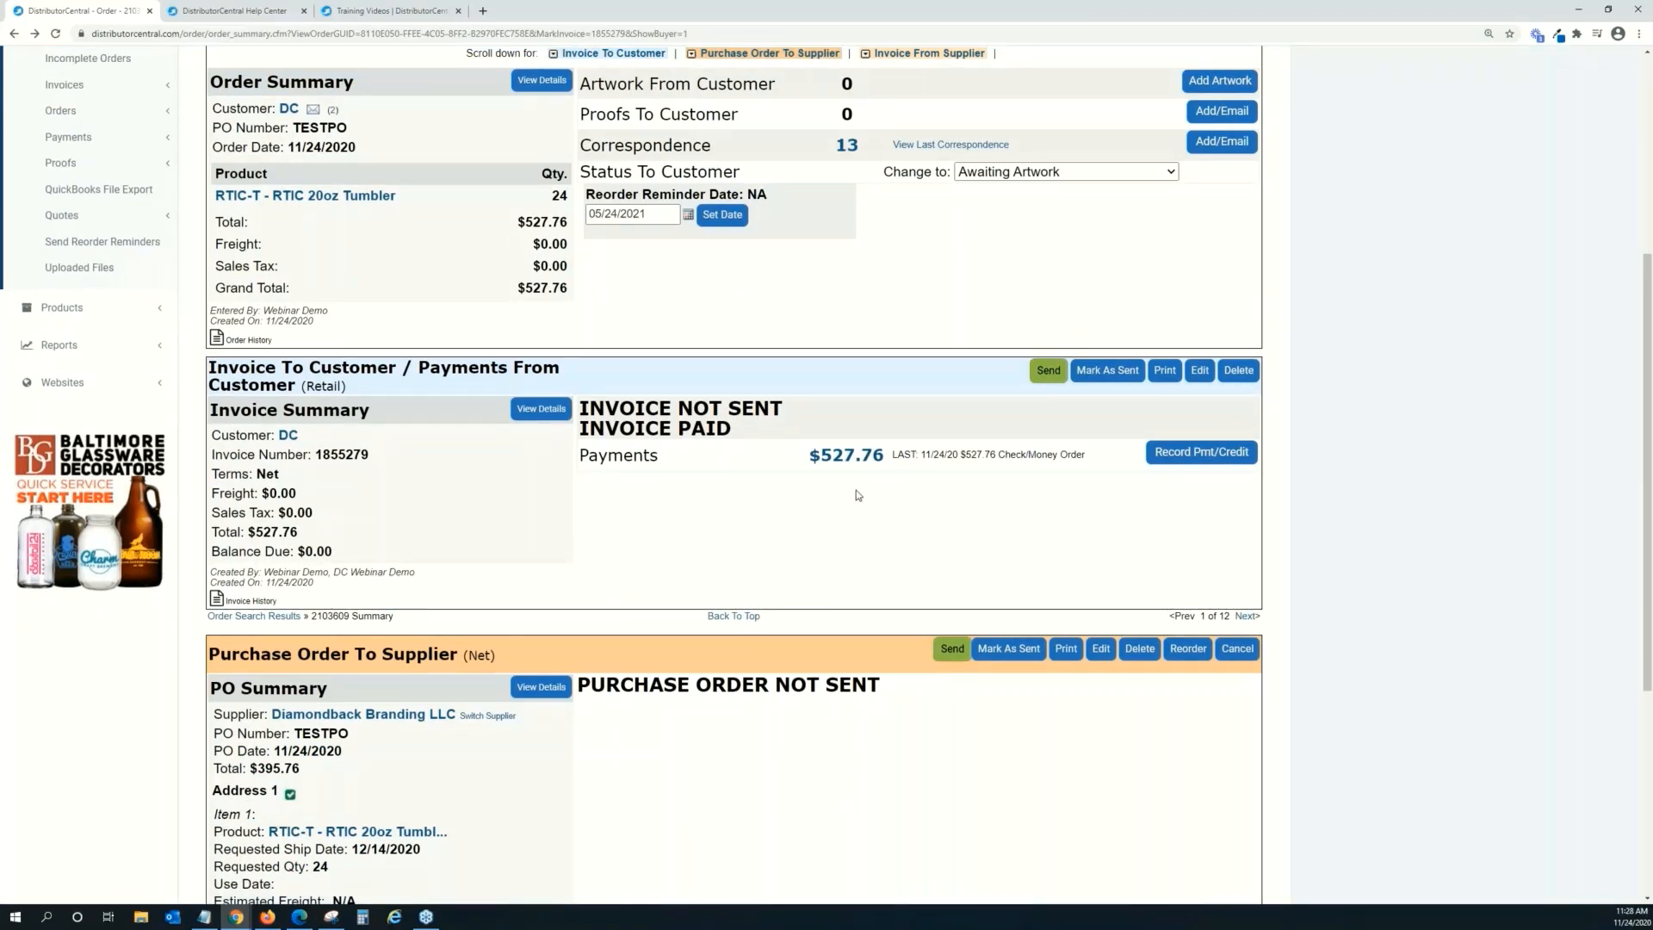
click(1106, 370)
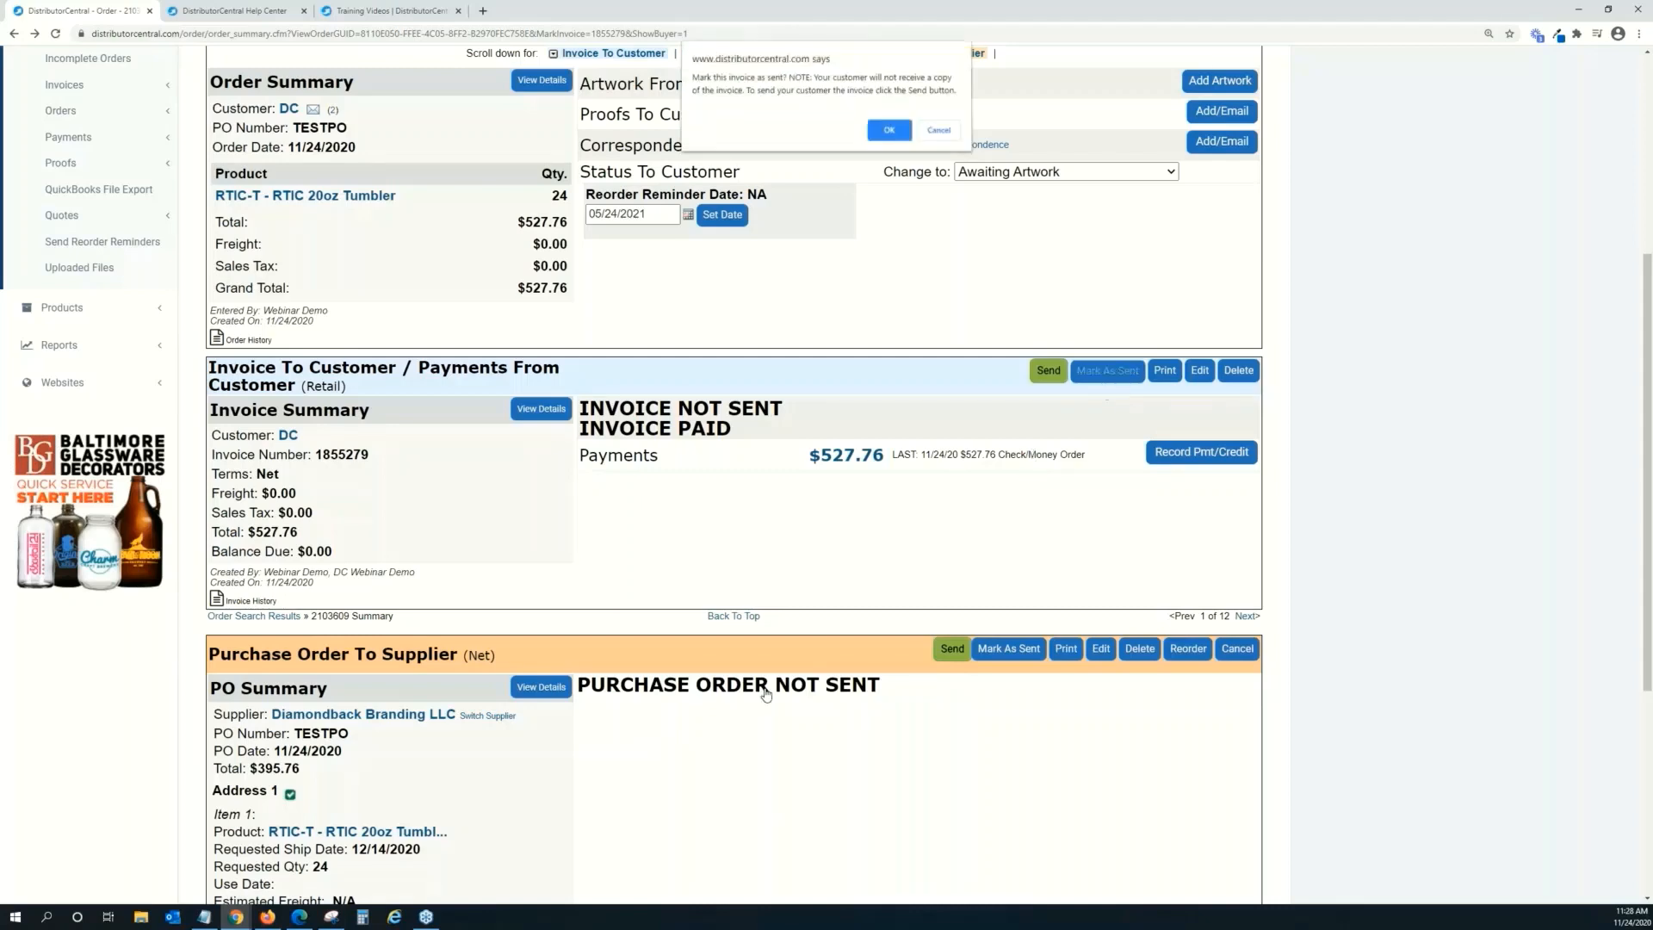
click(887, 131)
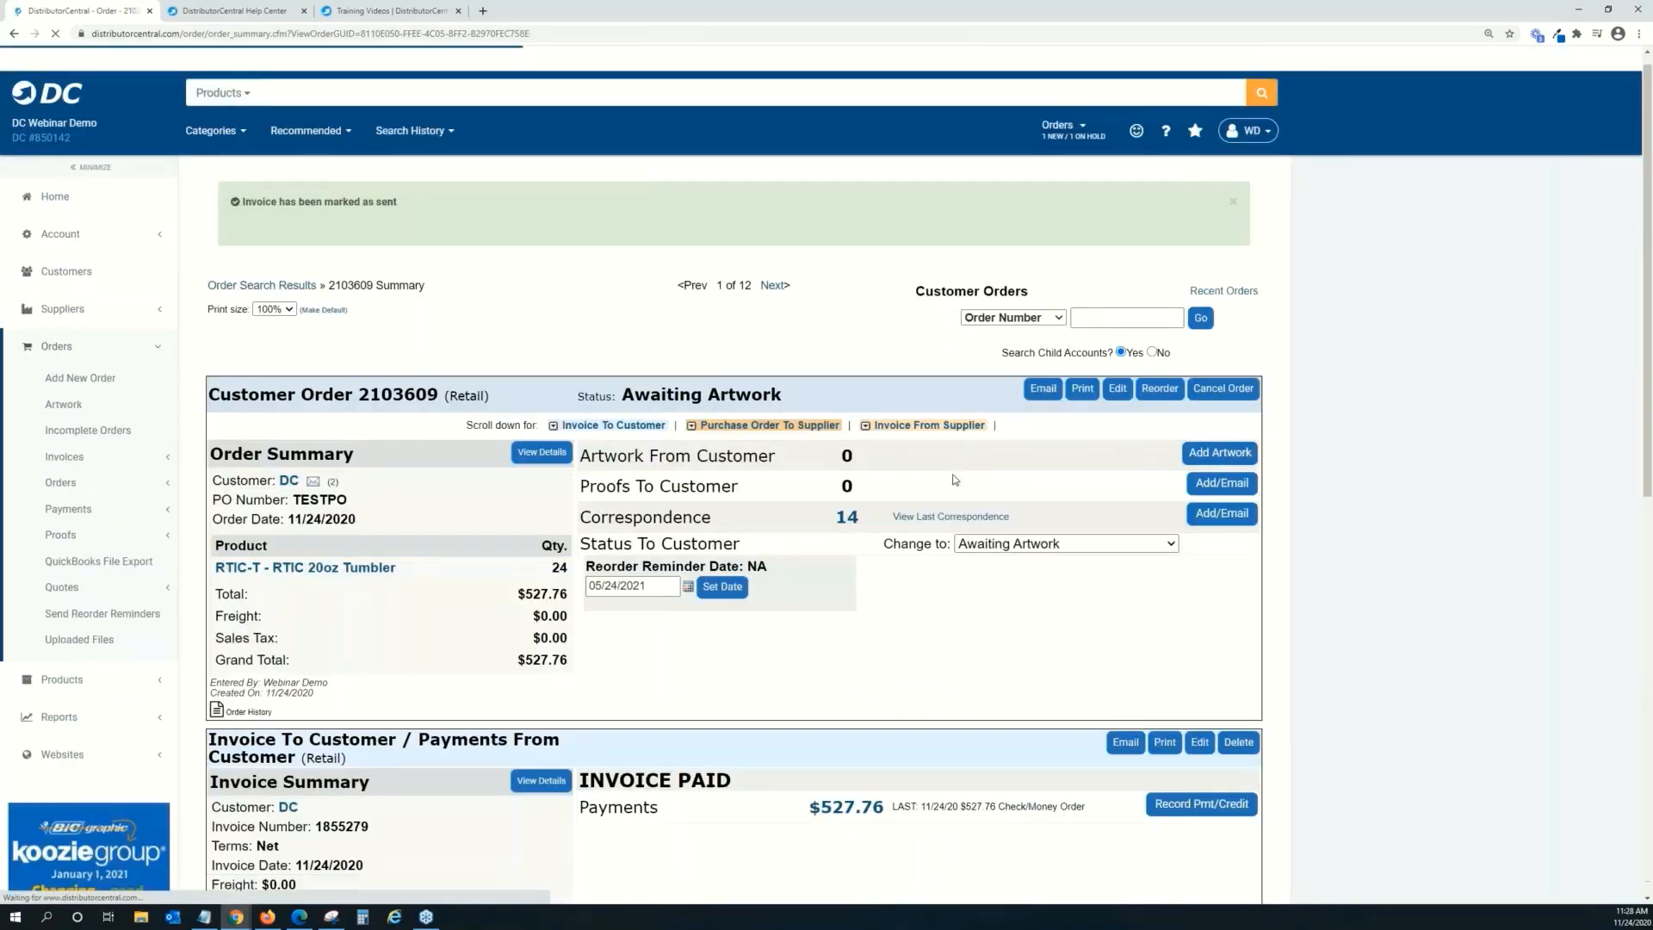
scroll(1078, 576, down, 4)
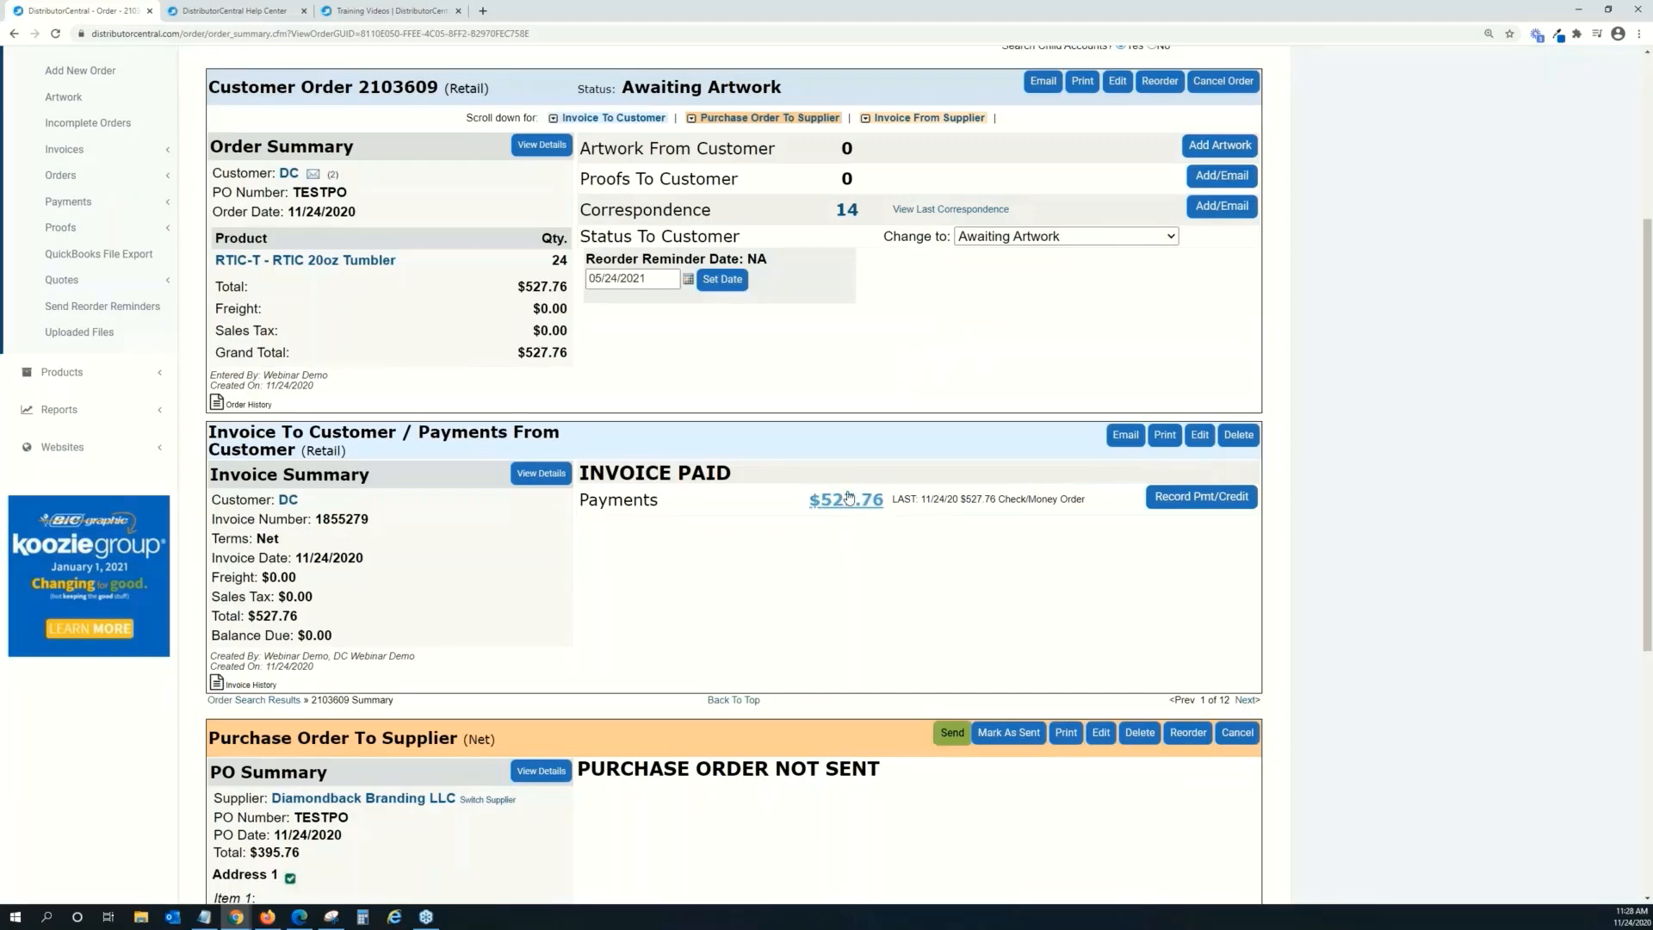
Reveal the Switch Supplier options on the purchase order to Diamondback Branding LLC and go back without choosing another supplier.
scroll(848, 498, down, 5)
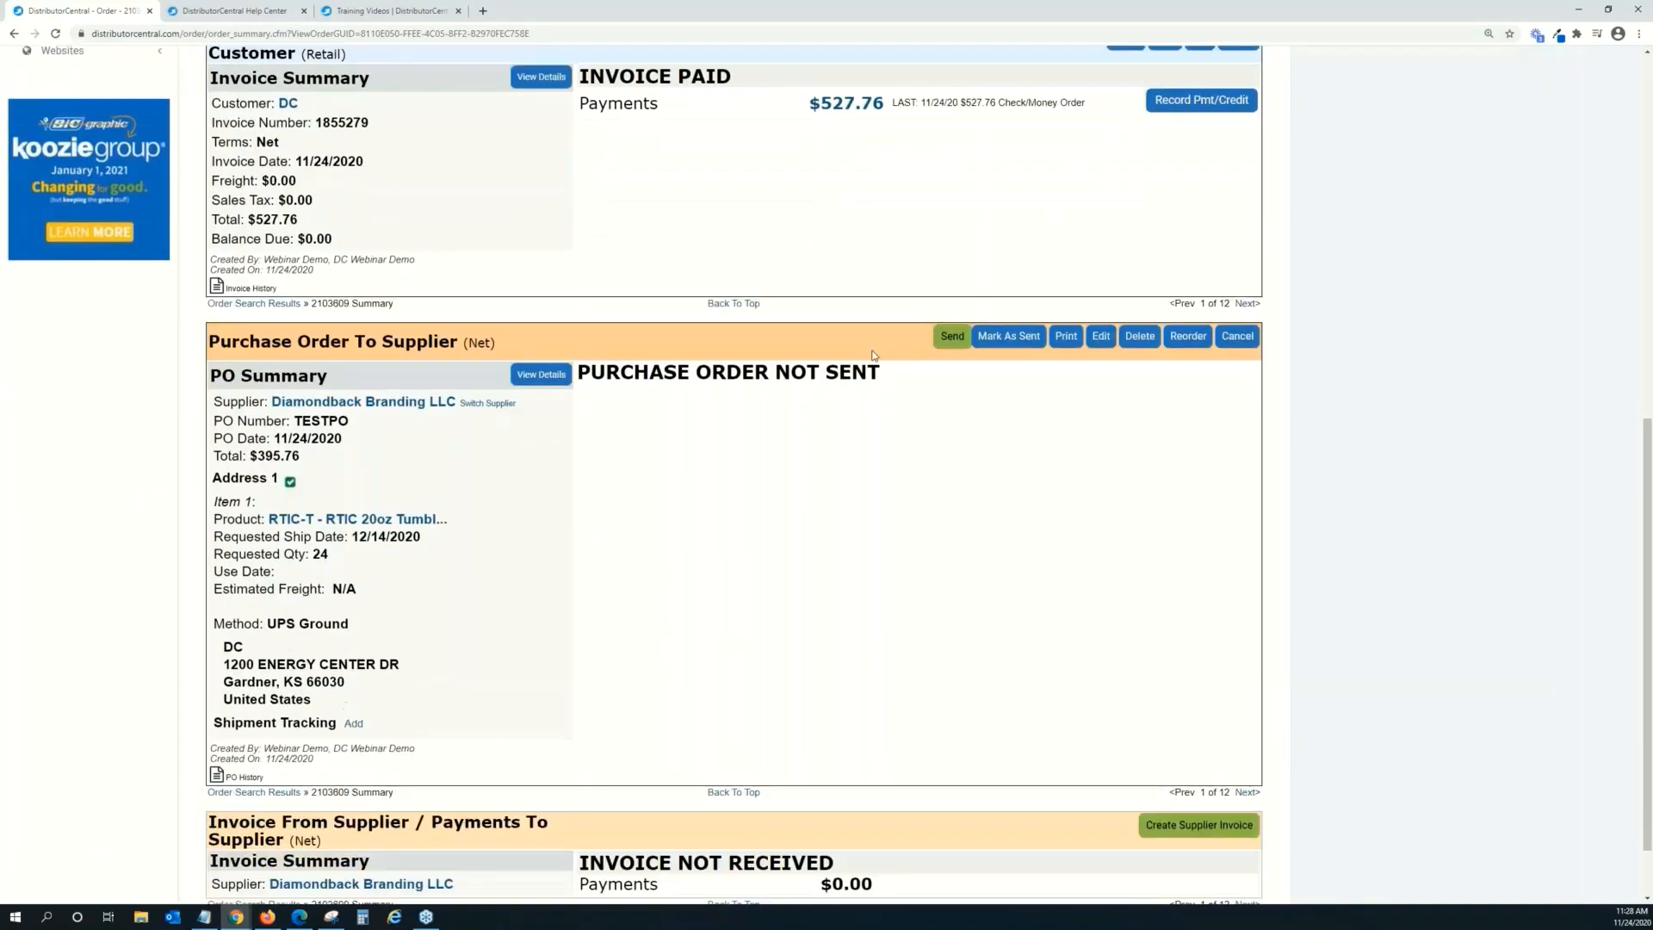
scroll(872, 355, down, 1)
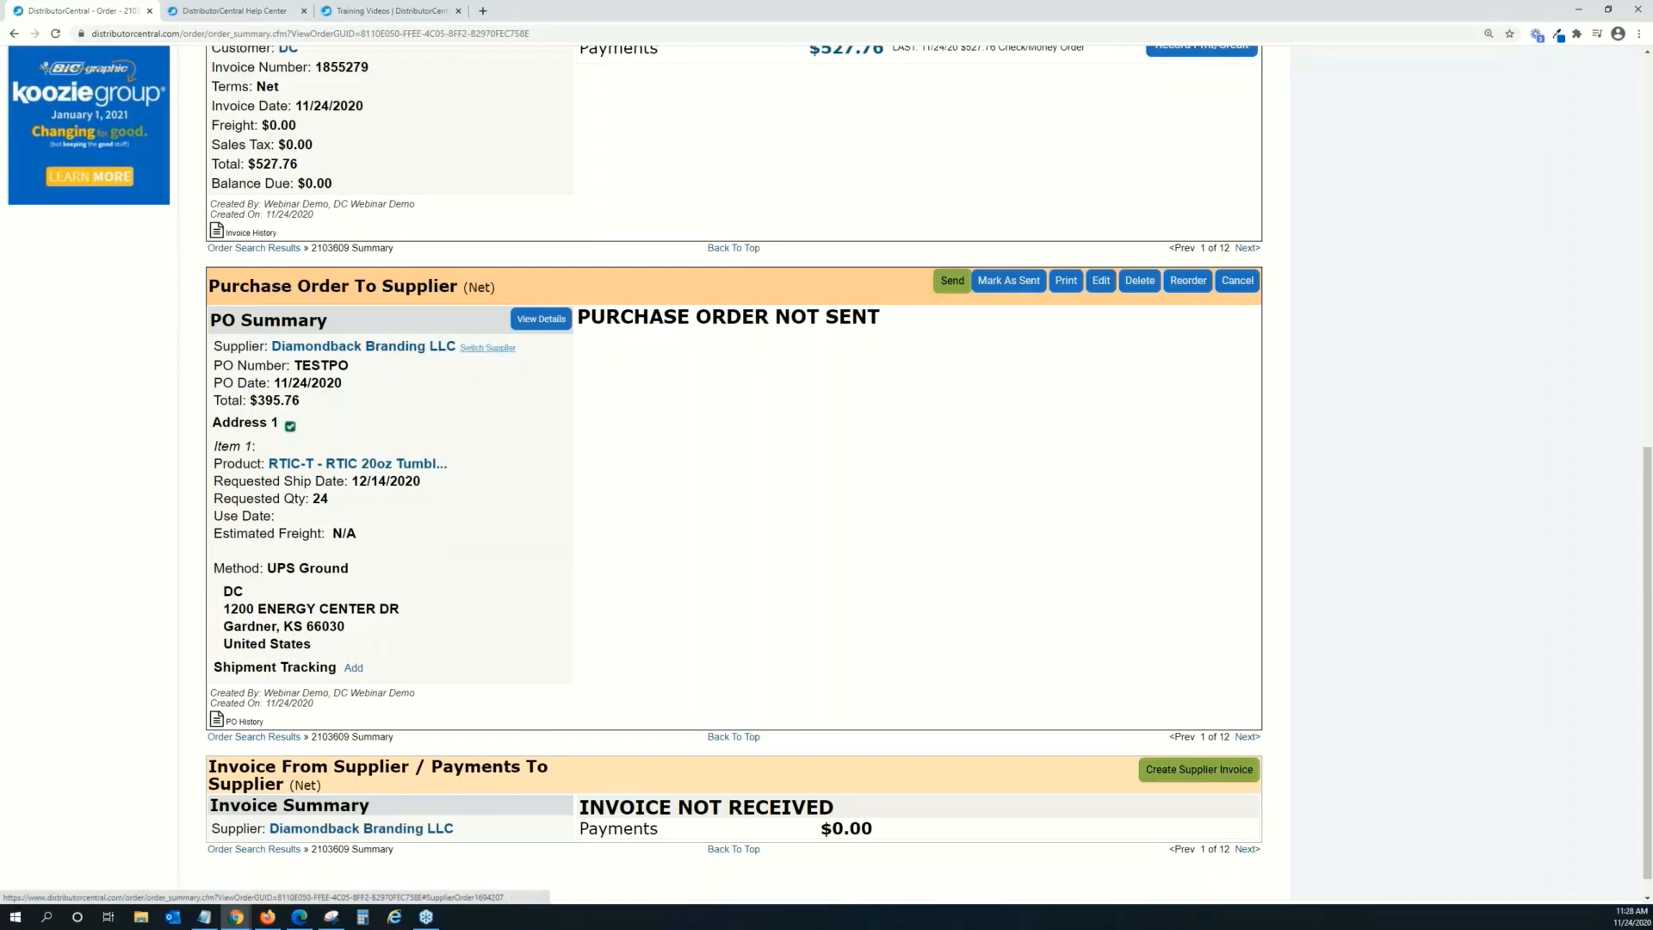
click(482, 355)
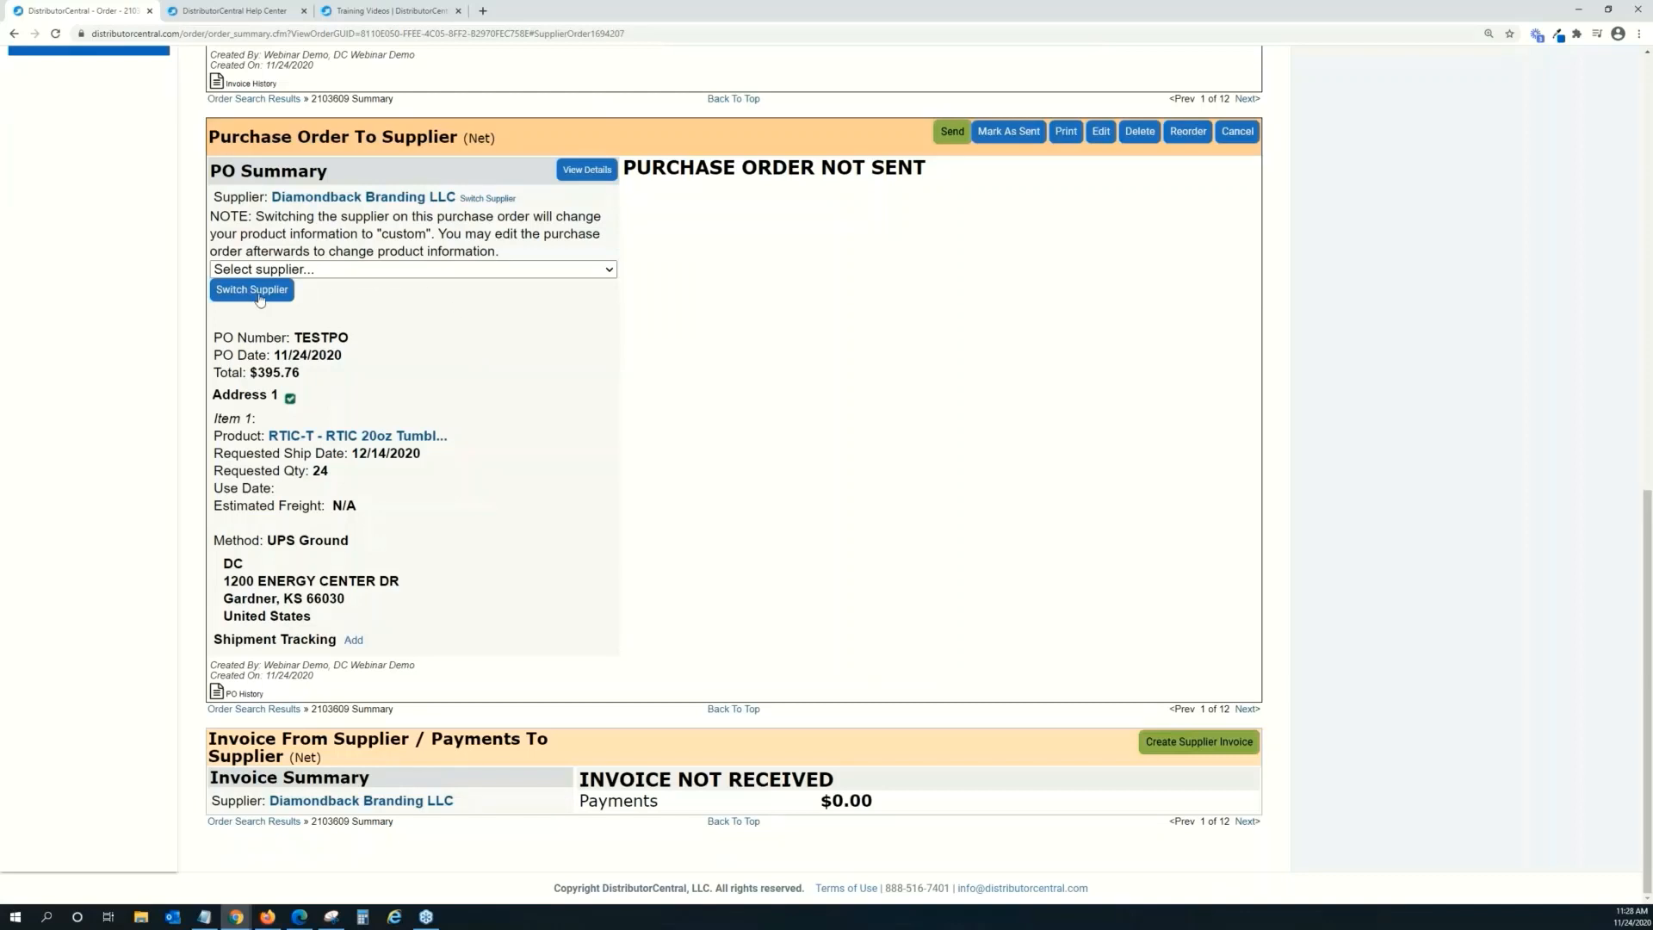
right_click(593, 344)
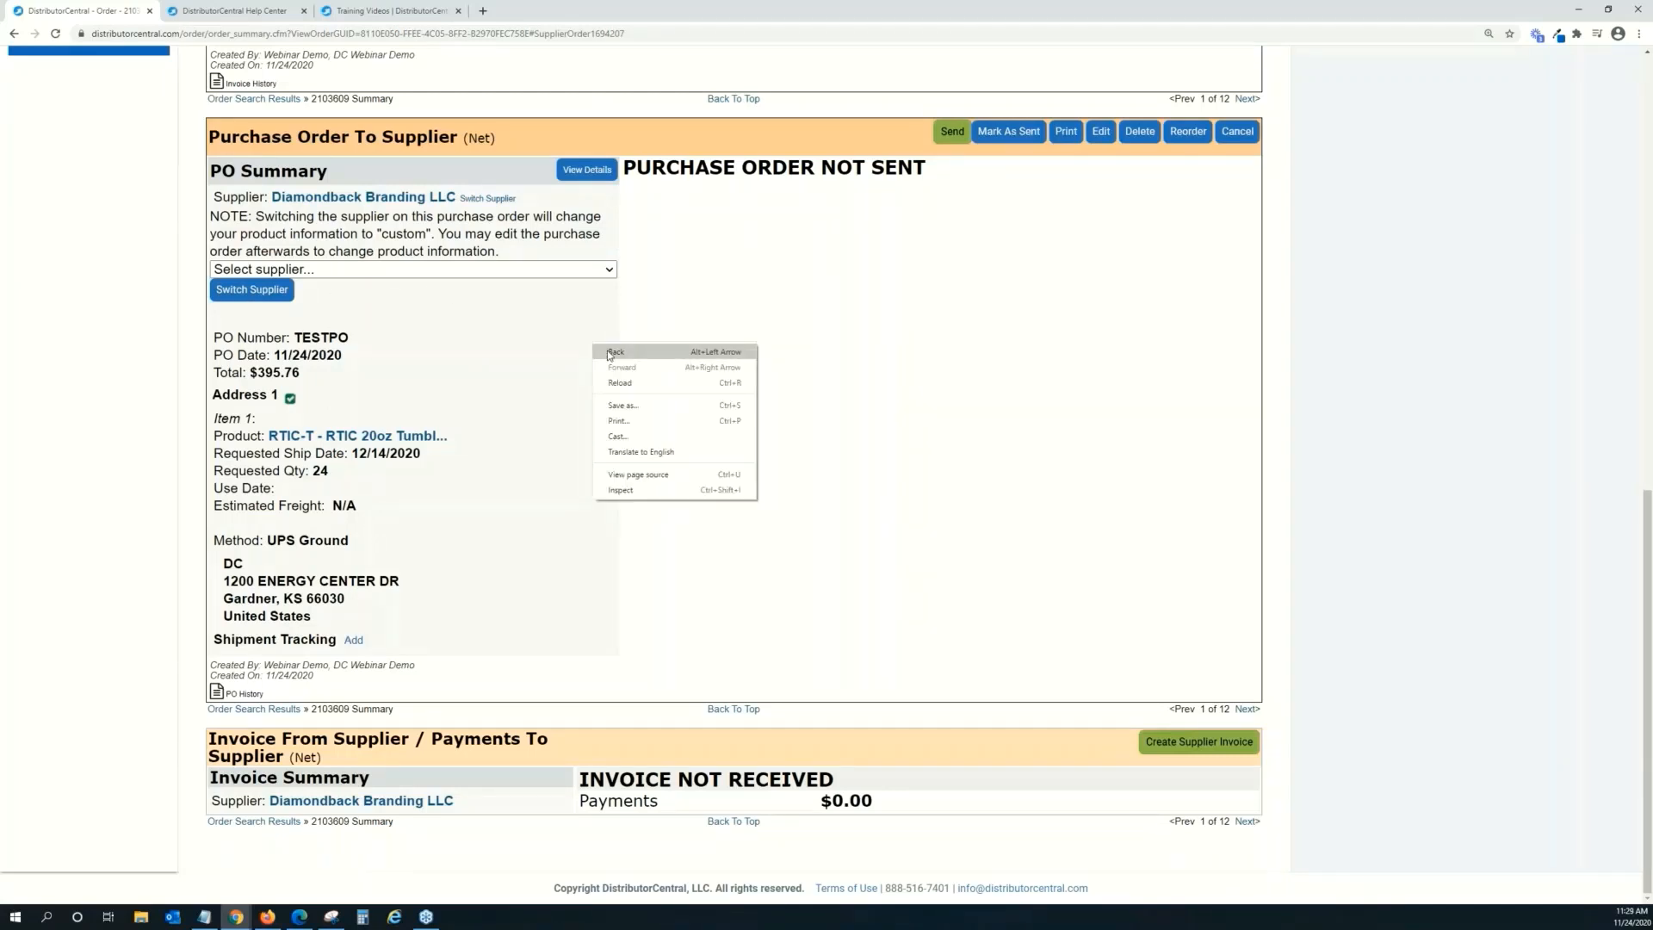
click(612, 352)
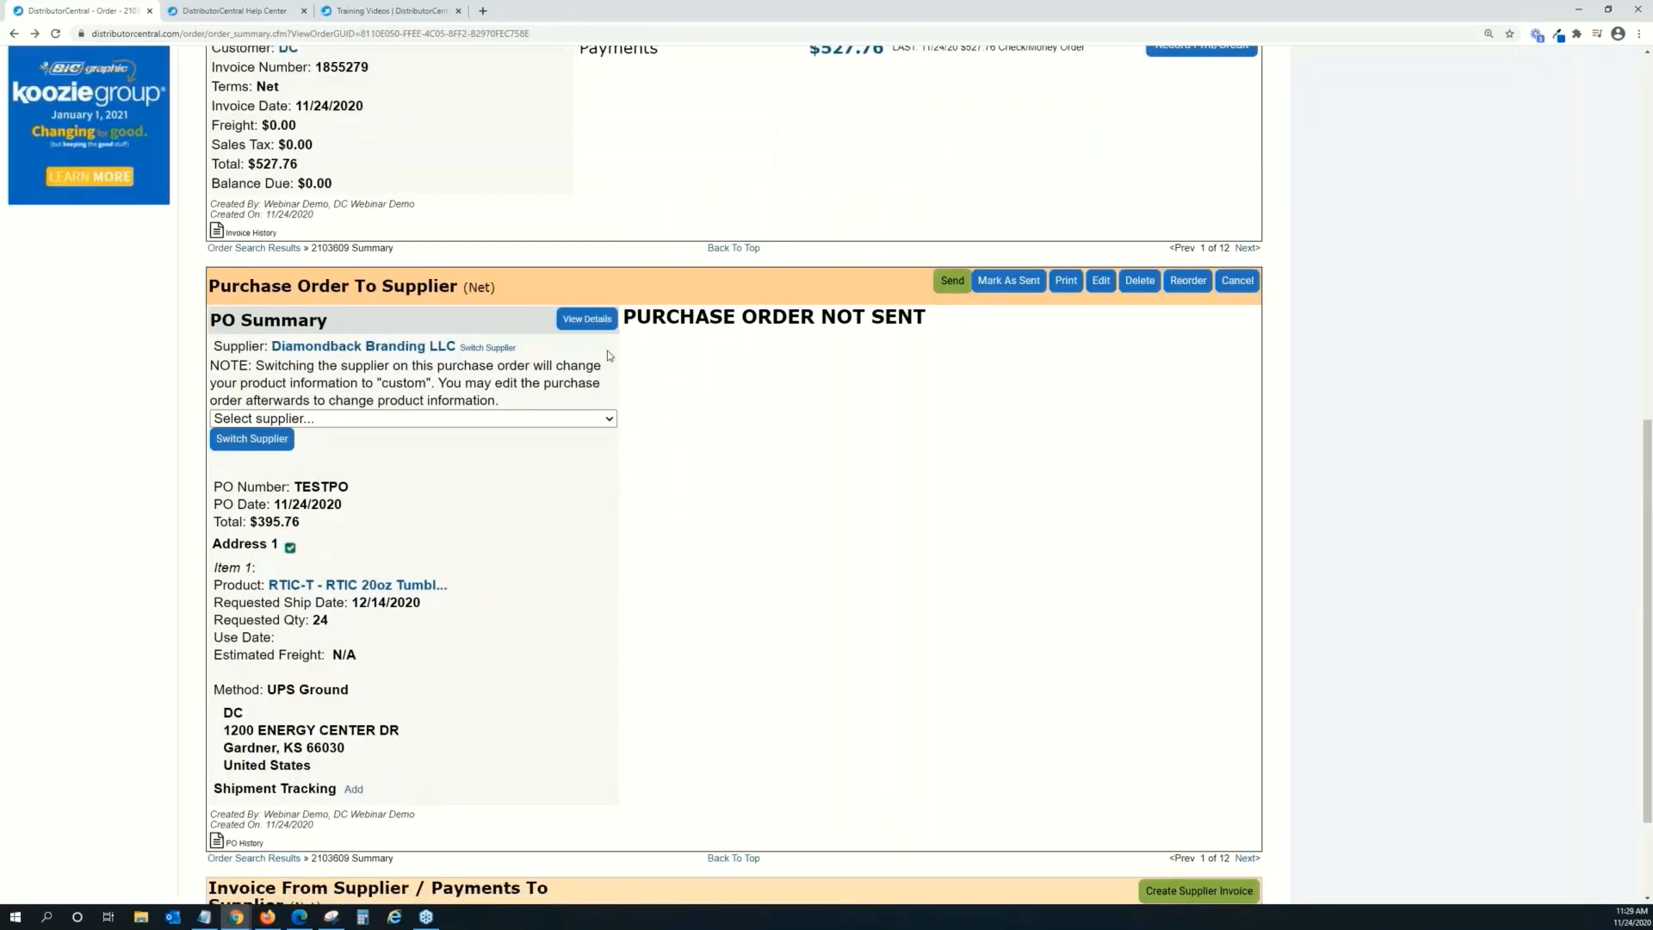
View the full details of the purchase order to the supplier and return to the order summary.
scroll(607, 353, up, 3)
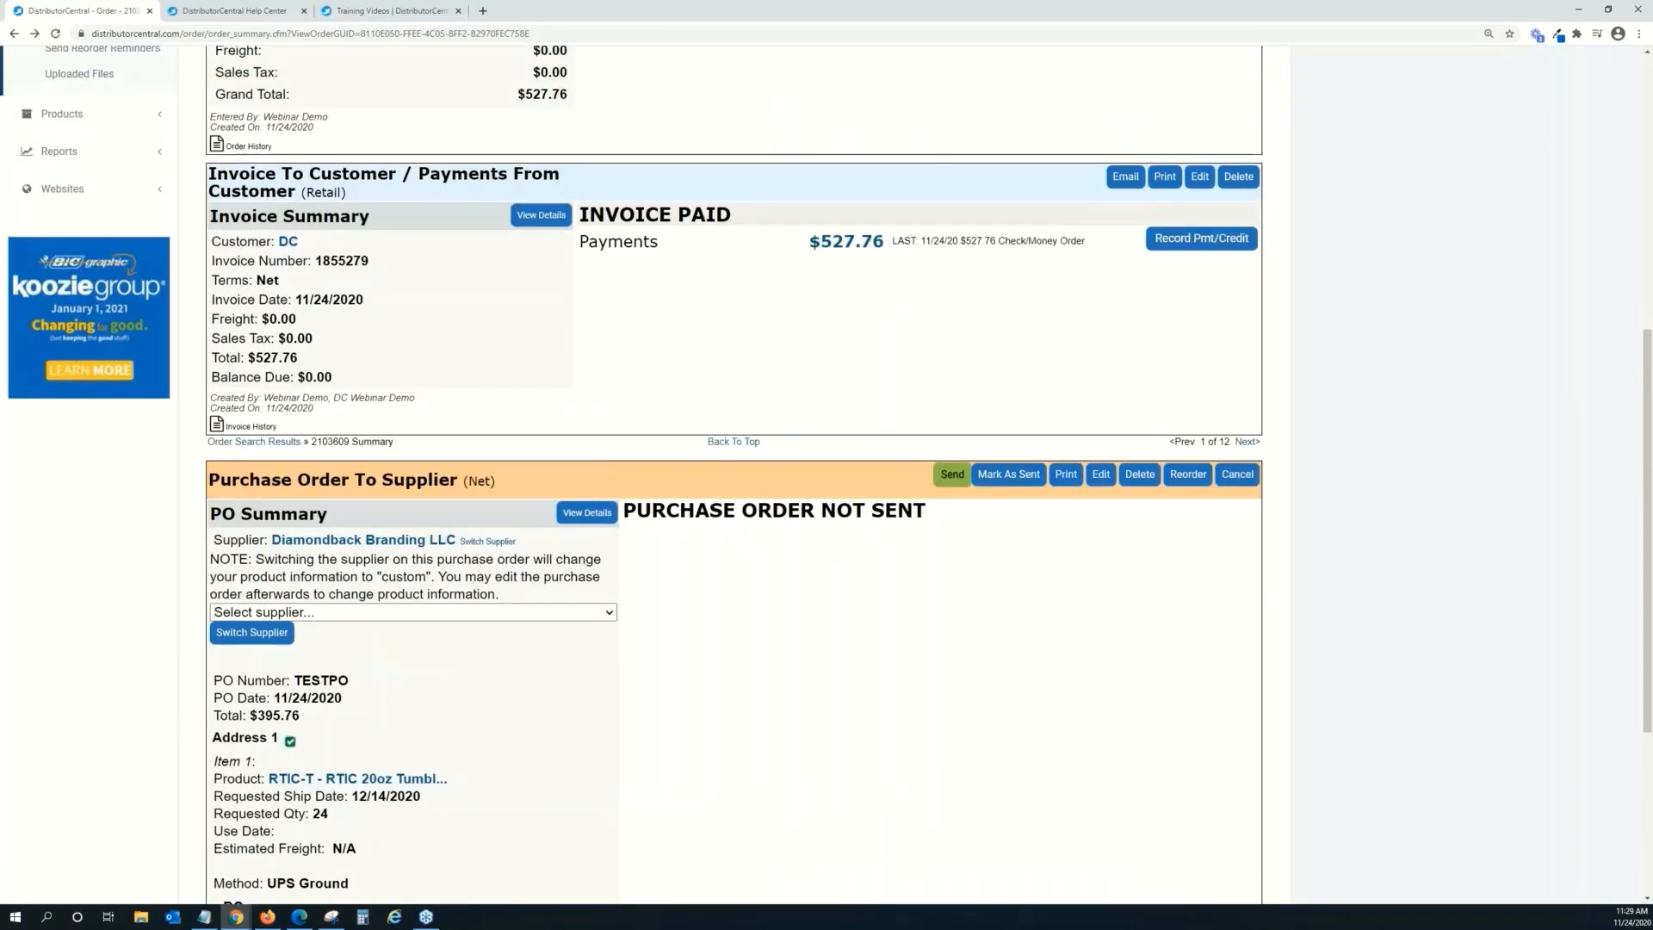
click(593, 516)
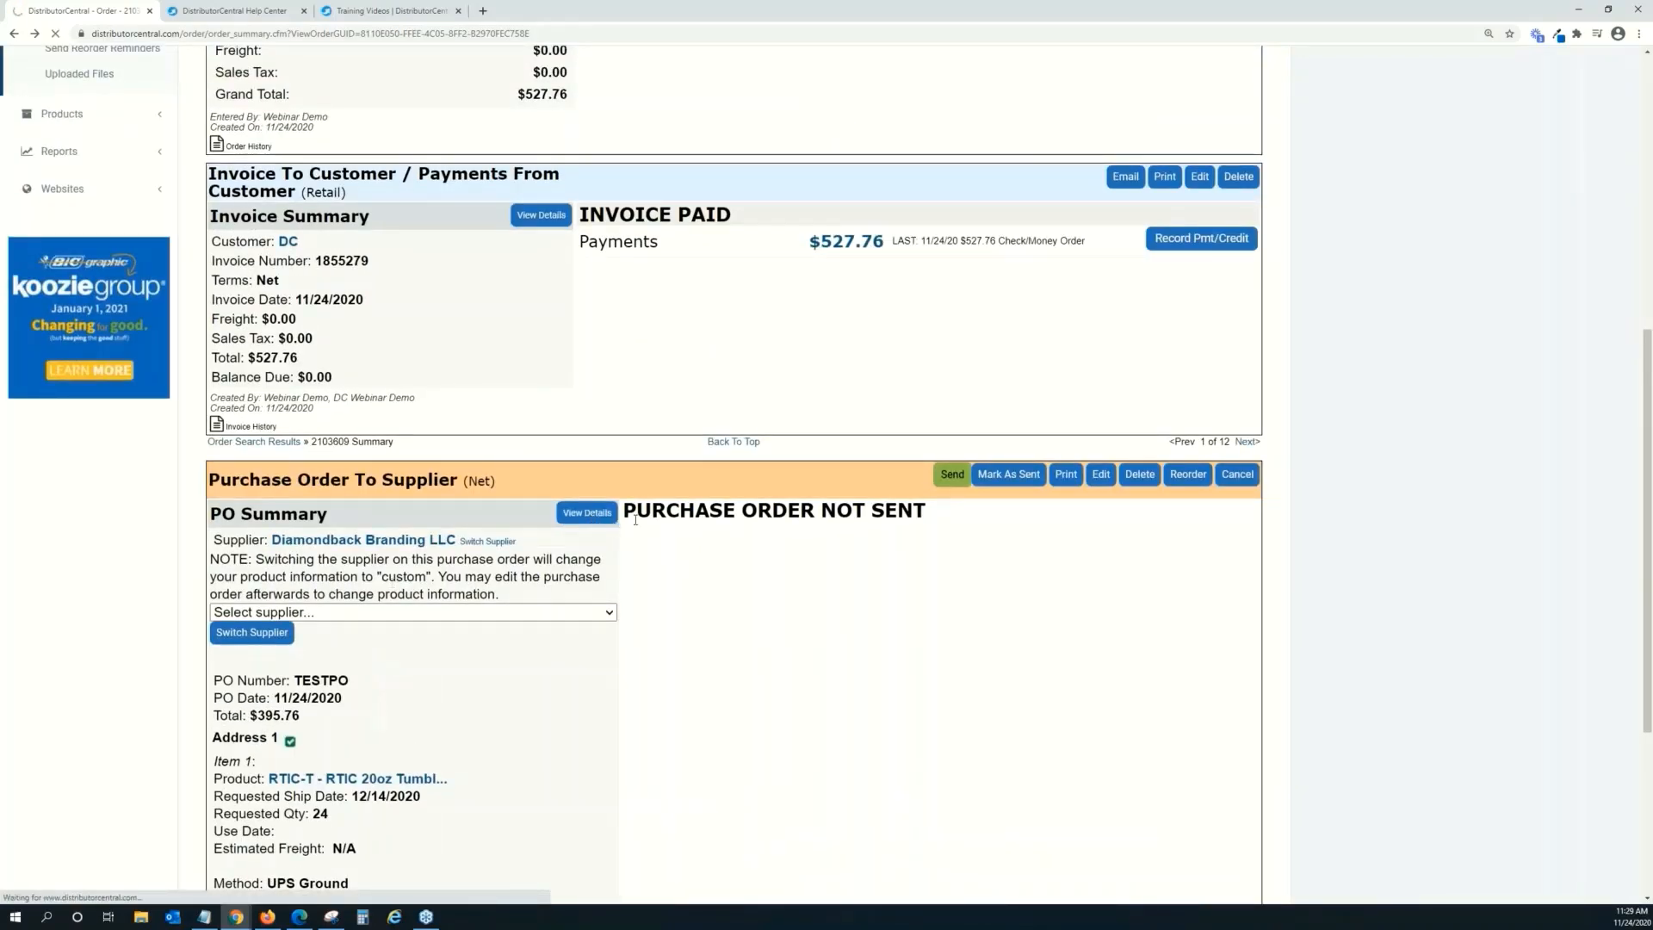
scroll(630, 519, down, 5)
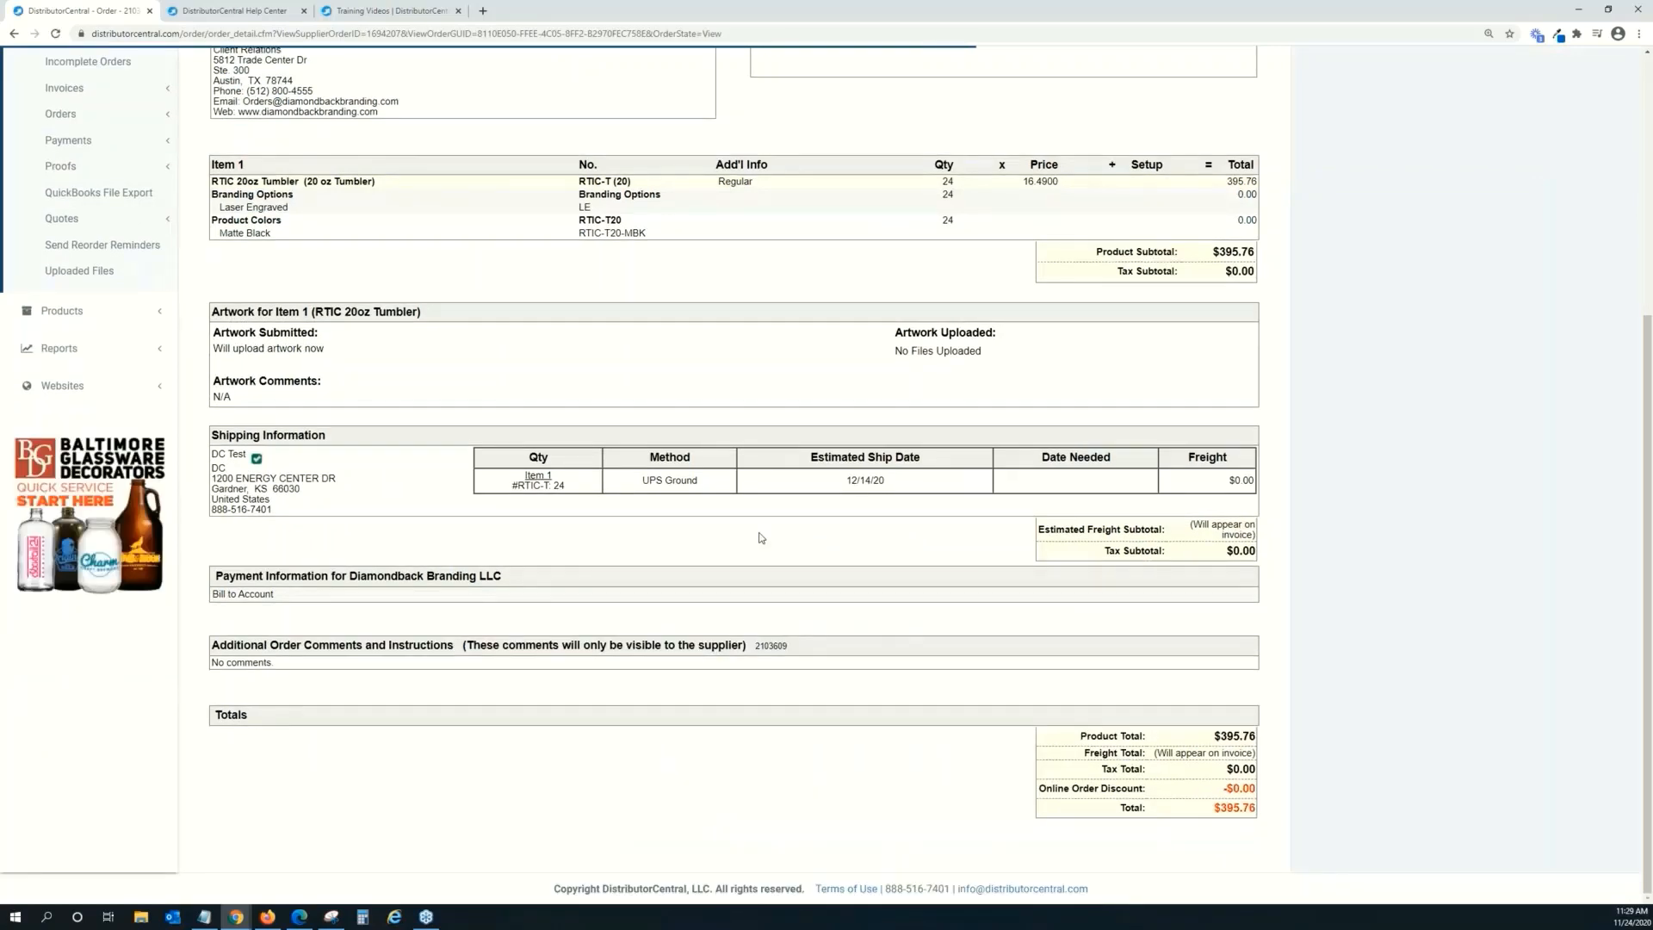
scroll(1047, 673, up, 5)
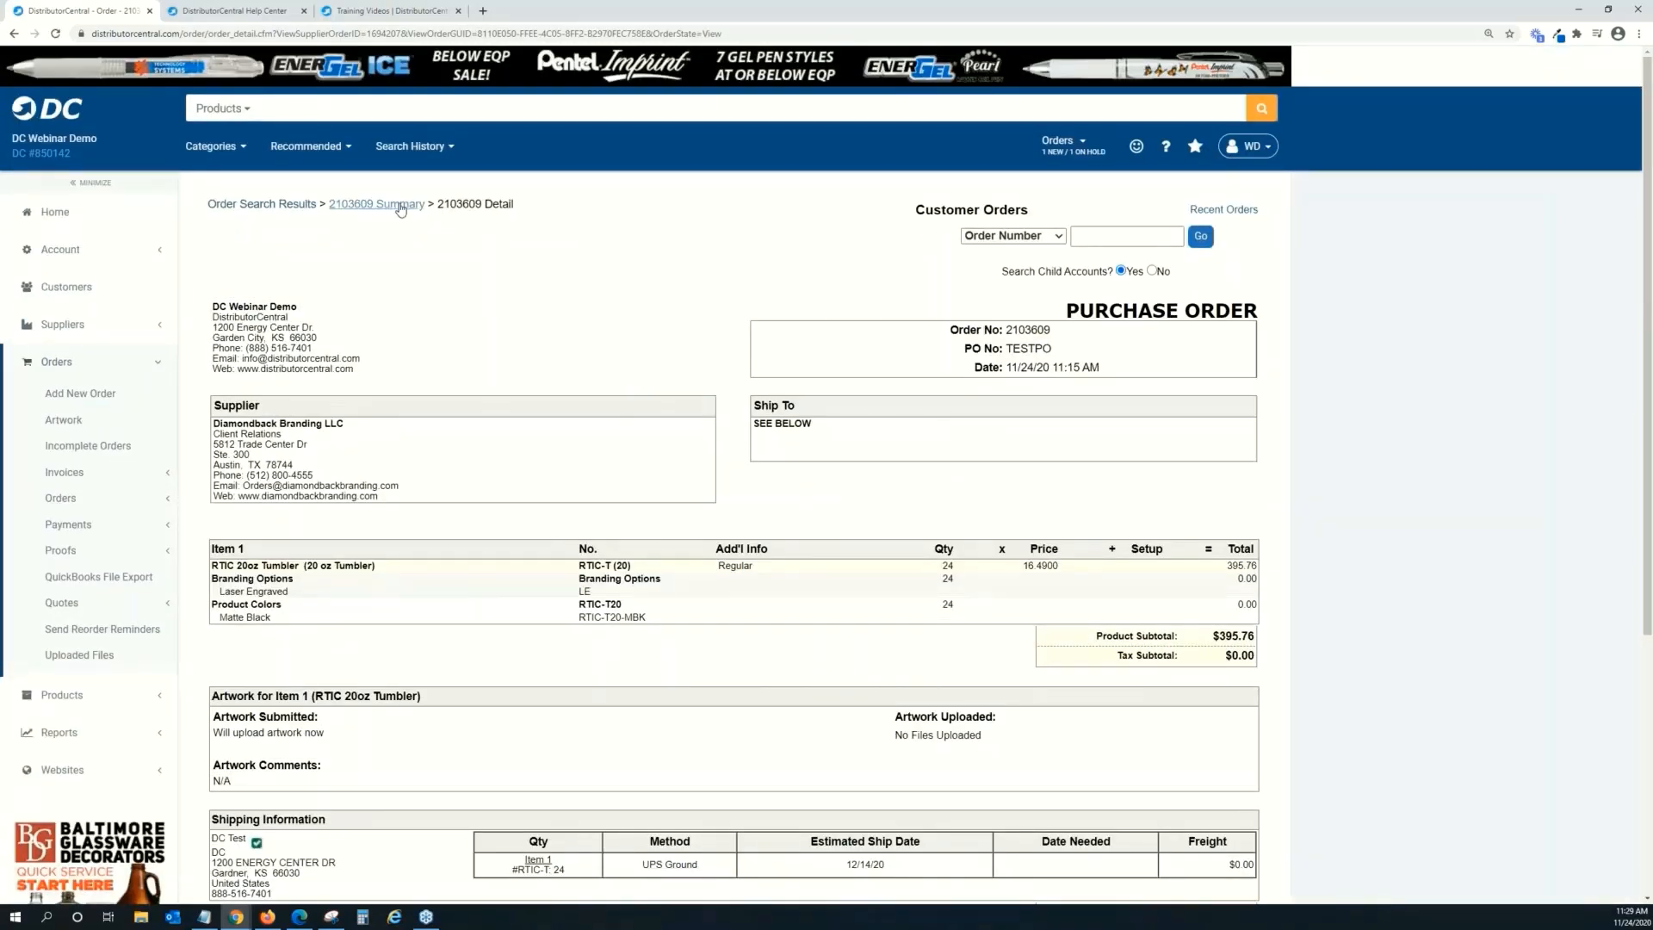
click(378, 203)
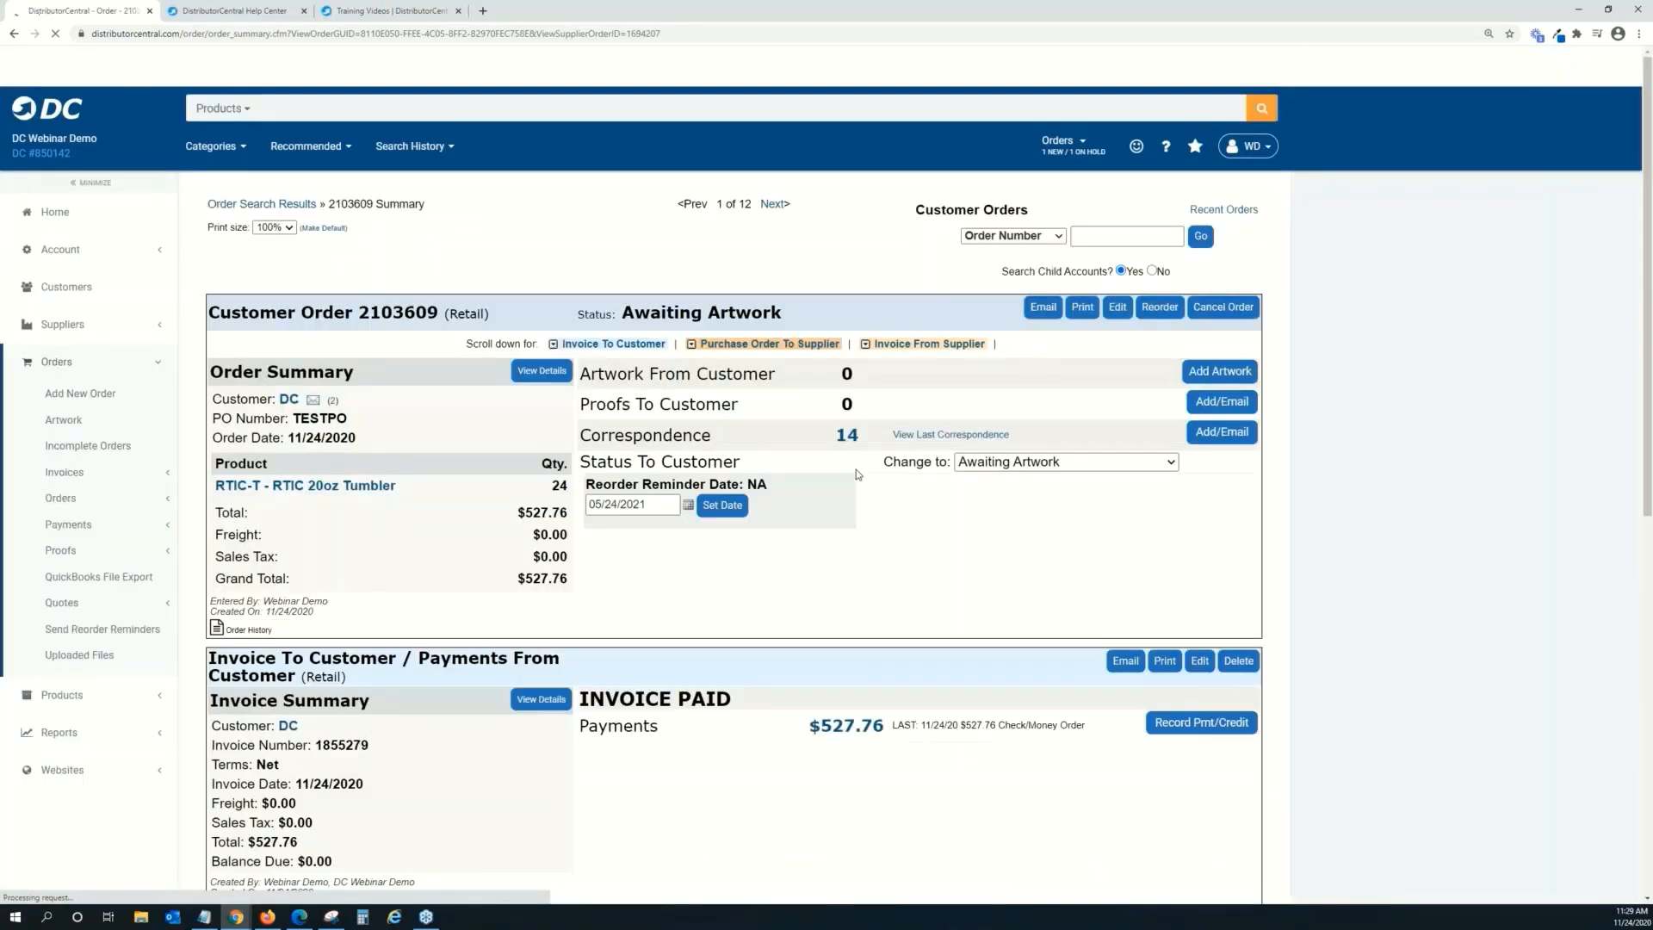
Open the purchase order's email send options, review them, and cancel back to the order summary without sending.
scroll(854, 468, down, 5)
scroll(854, 469, down, 3)
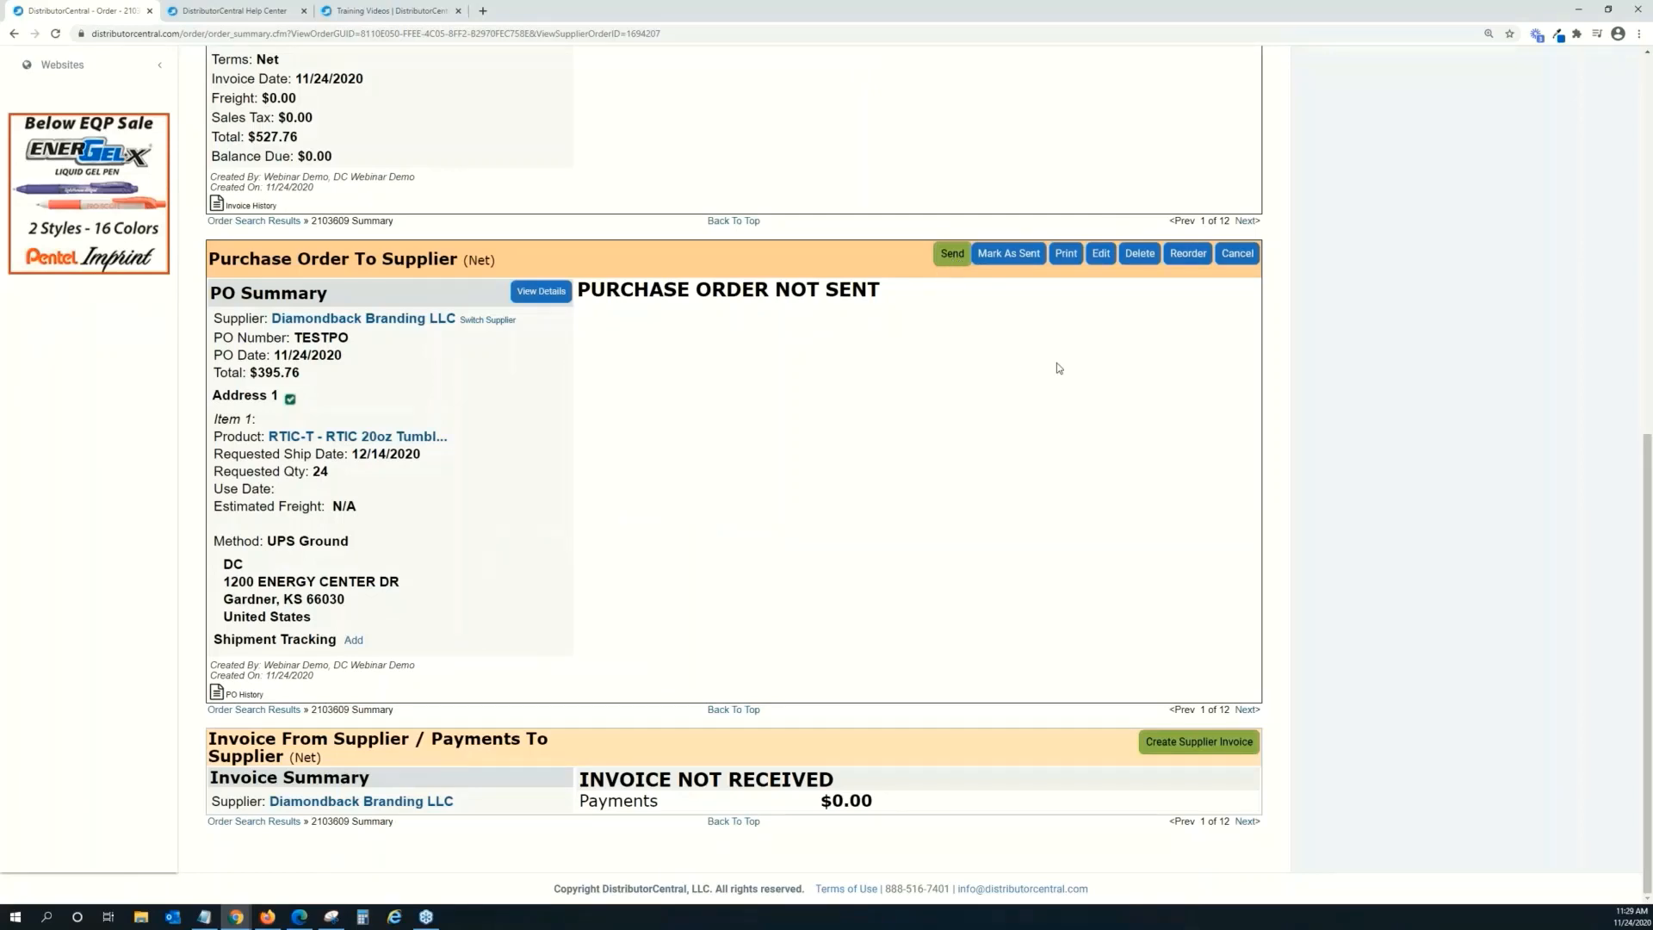
scroll(1058, 368, up, 2)
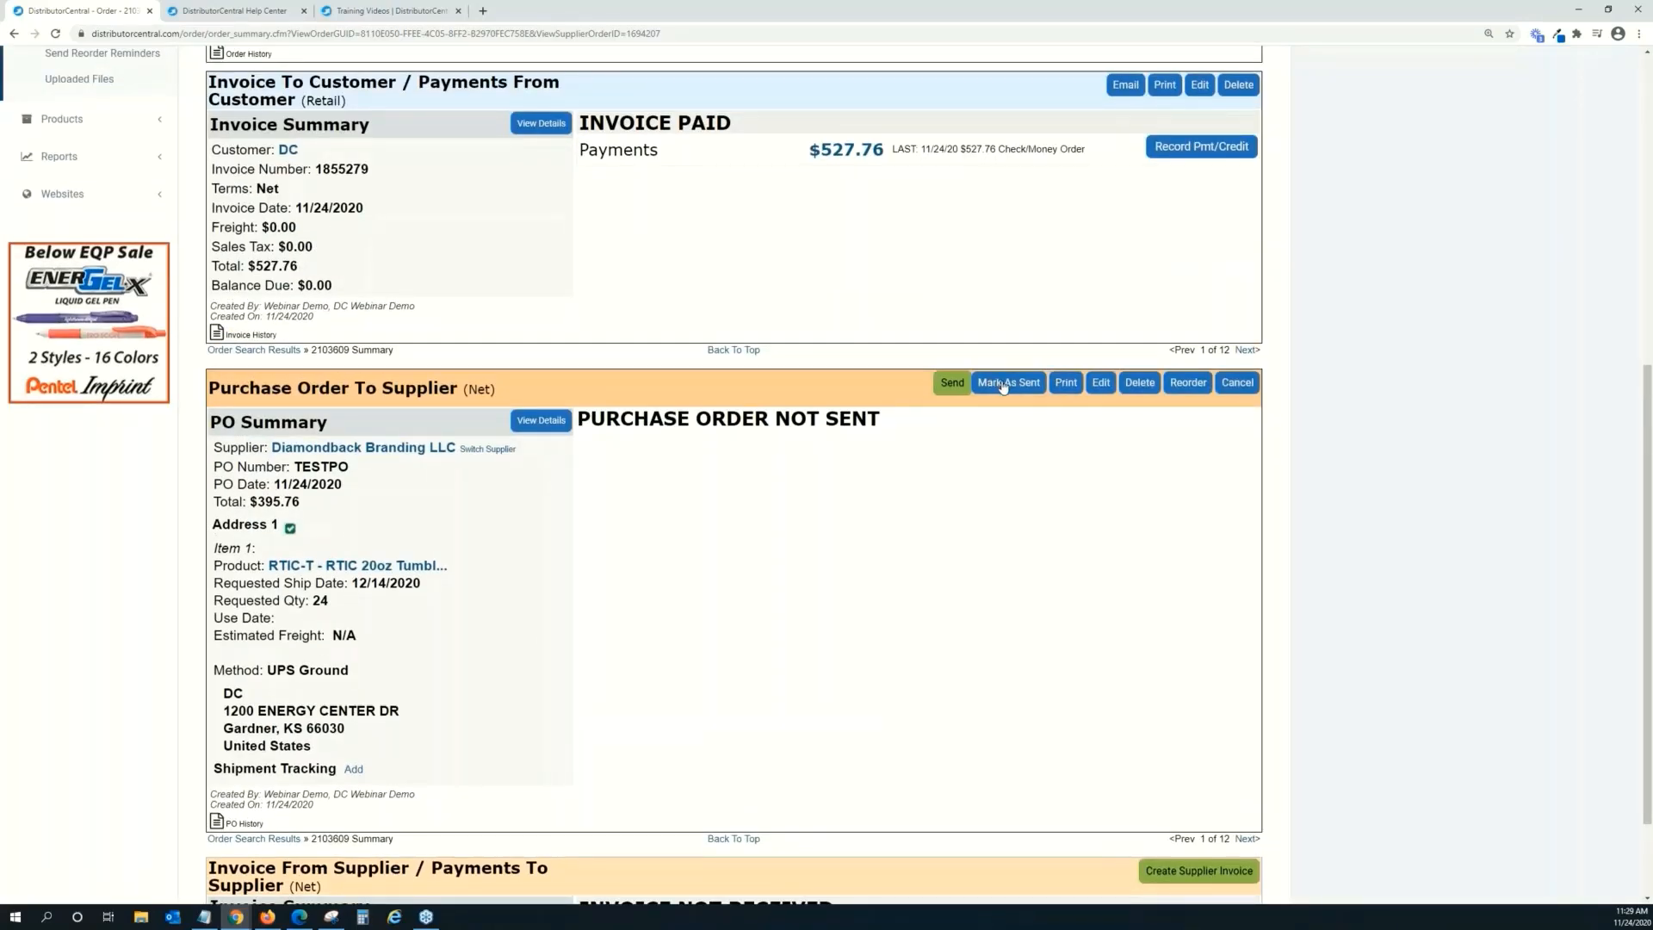
click(953, 383)
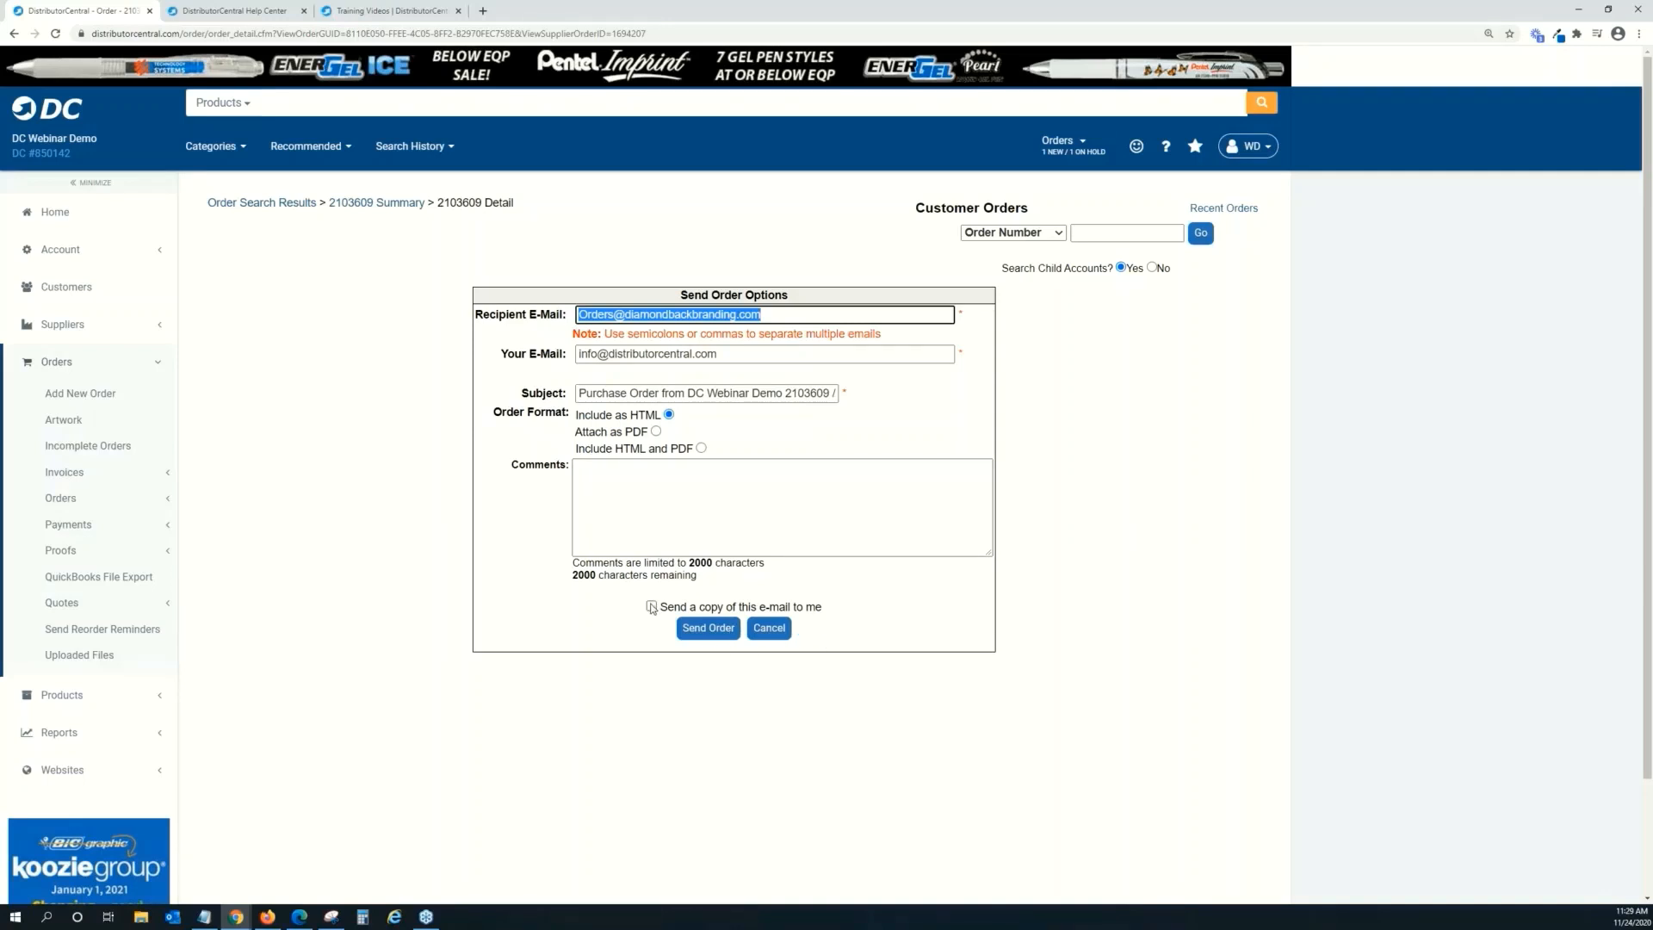
click(785, 629)
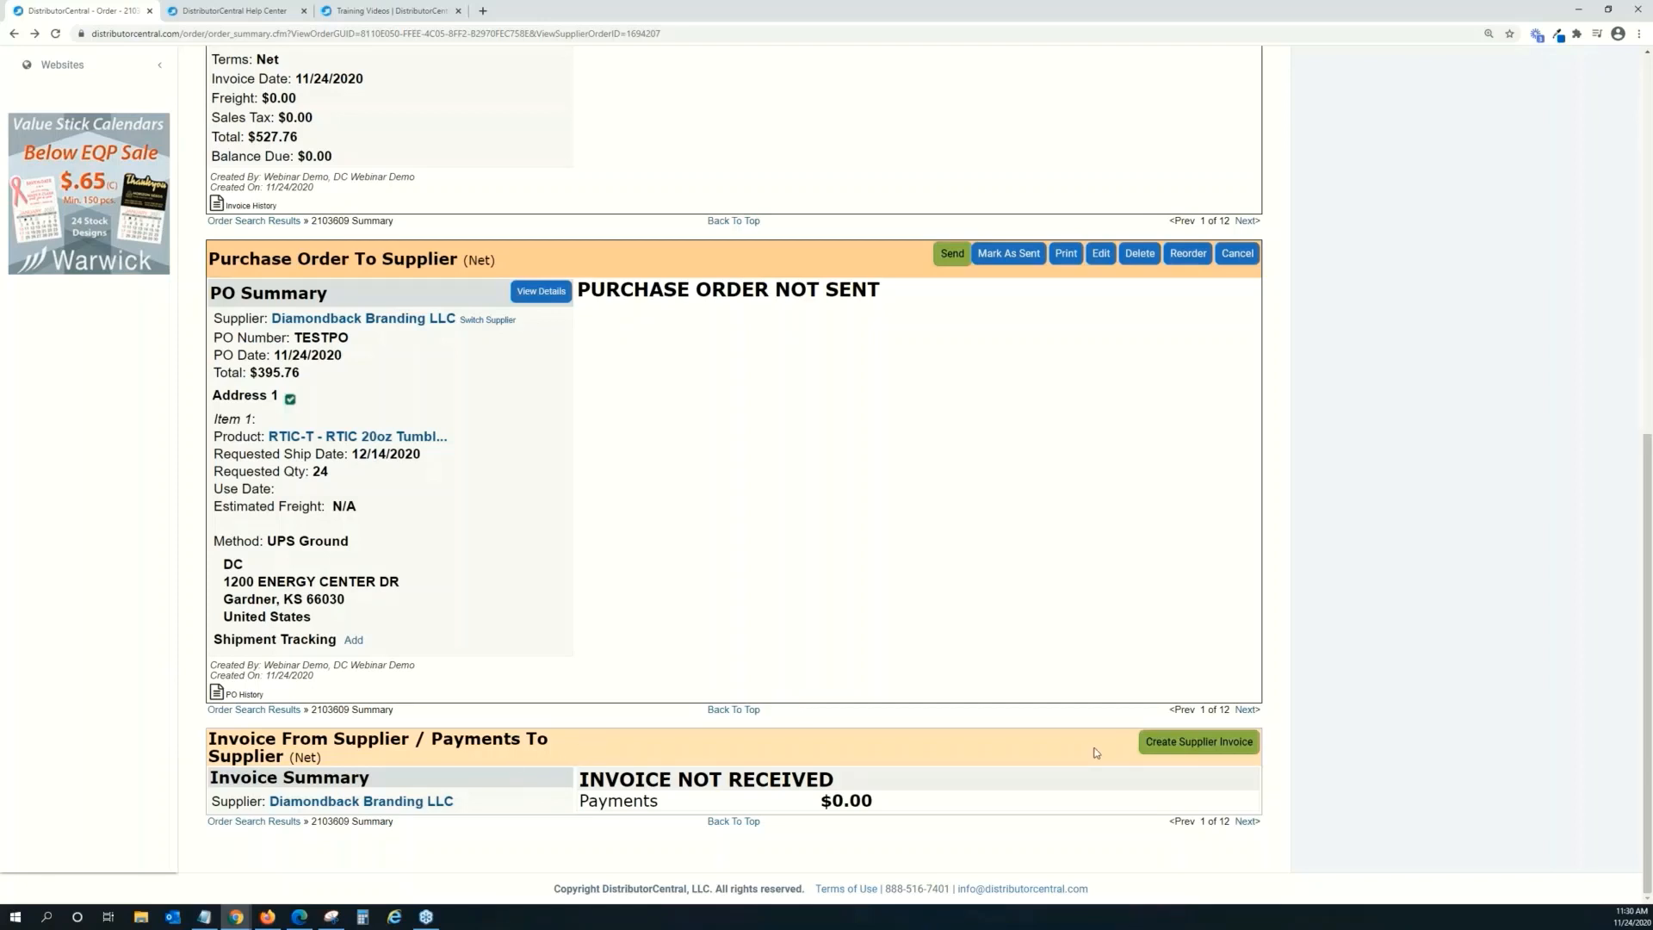
Create the supplier invoice from Diamondback Branding LLC for the tumbler order and review its summary.
click(1208, 745)
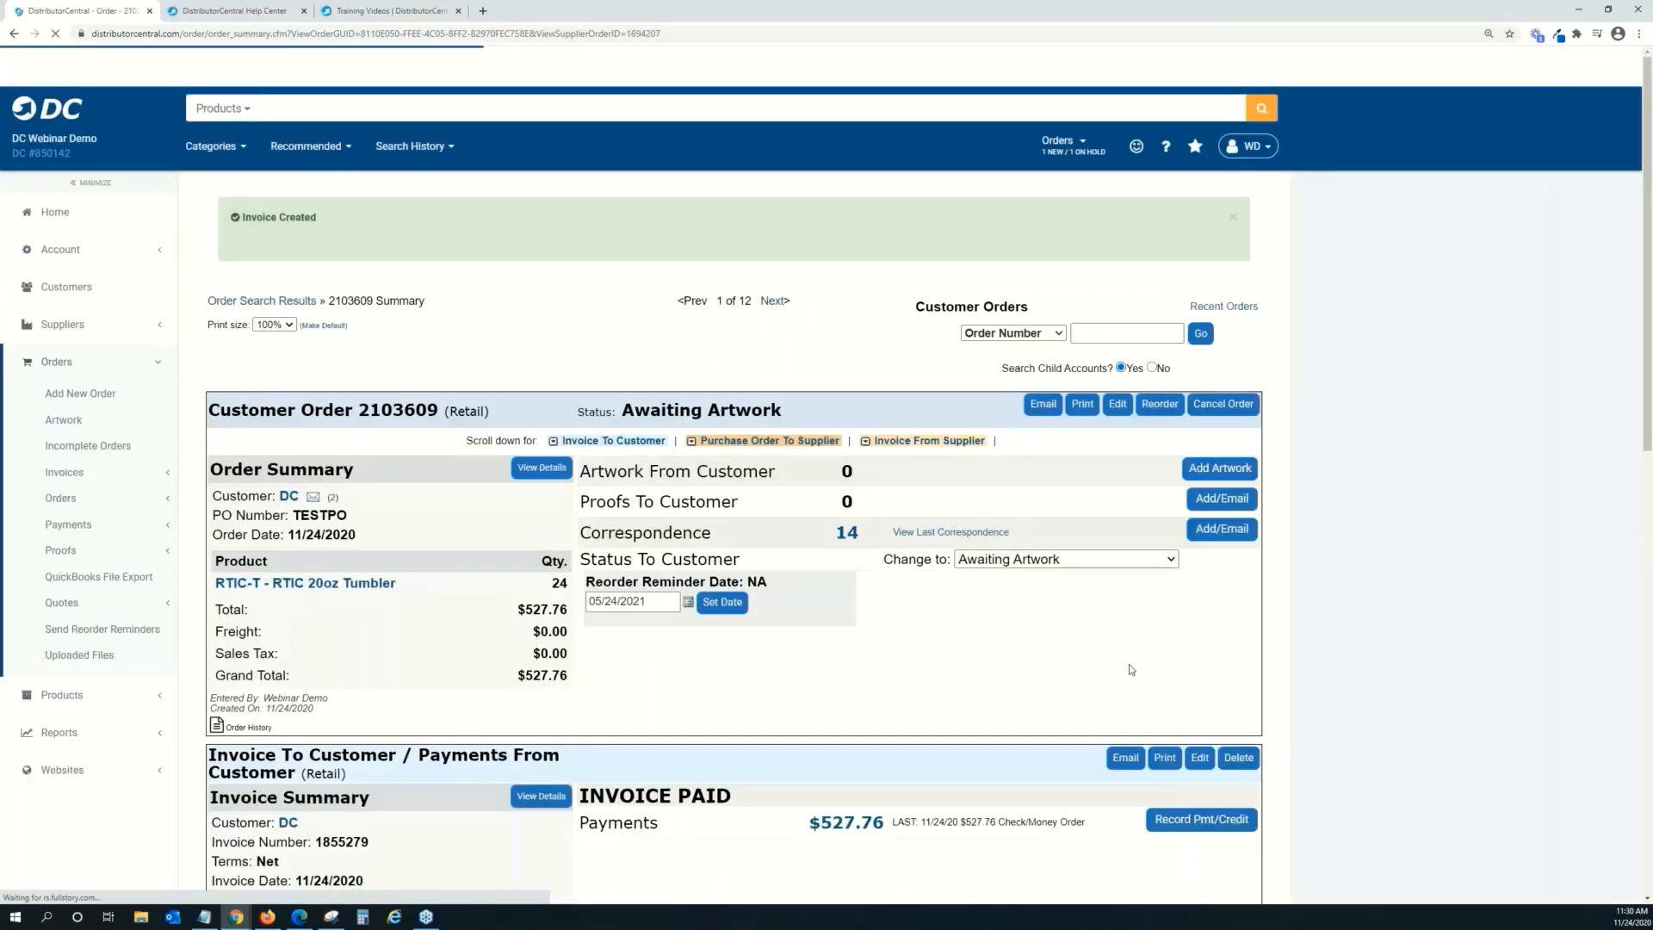
scroll(1129, 669, down, 15)
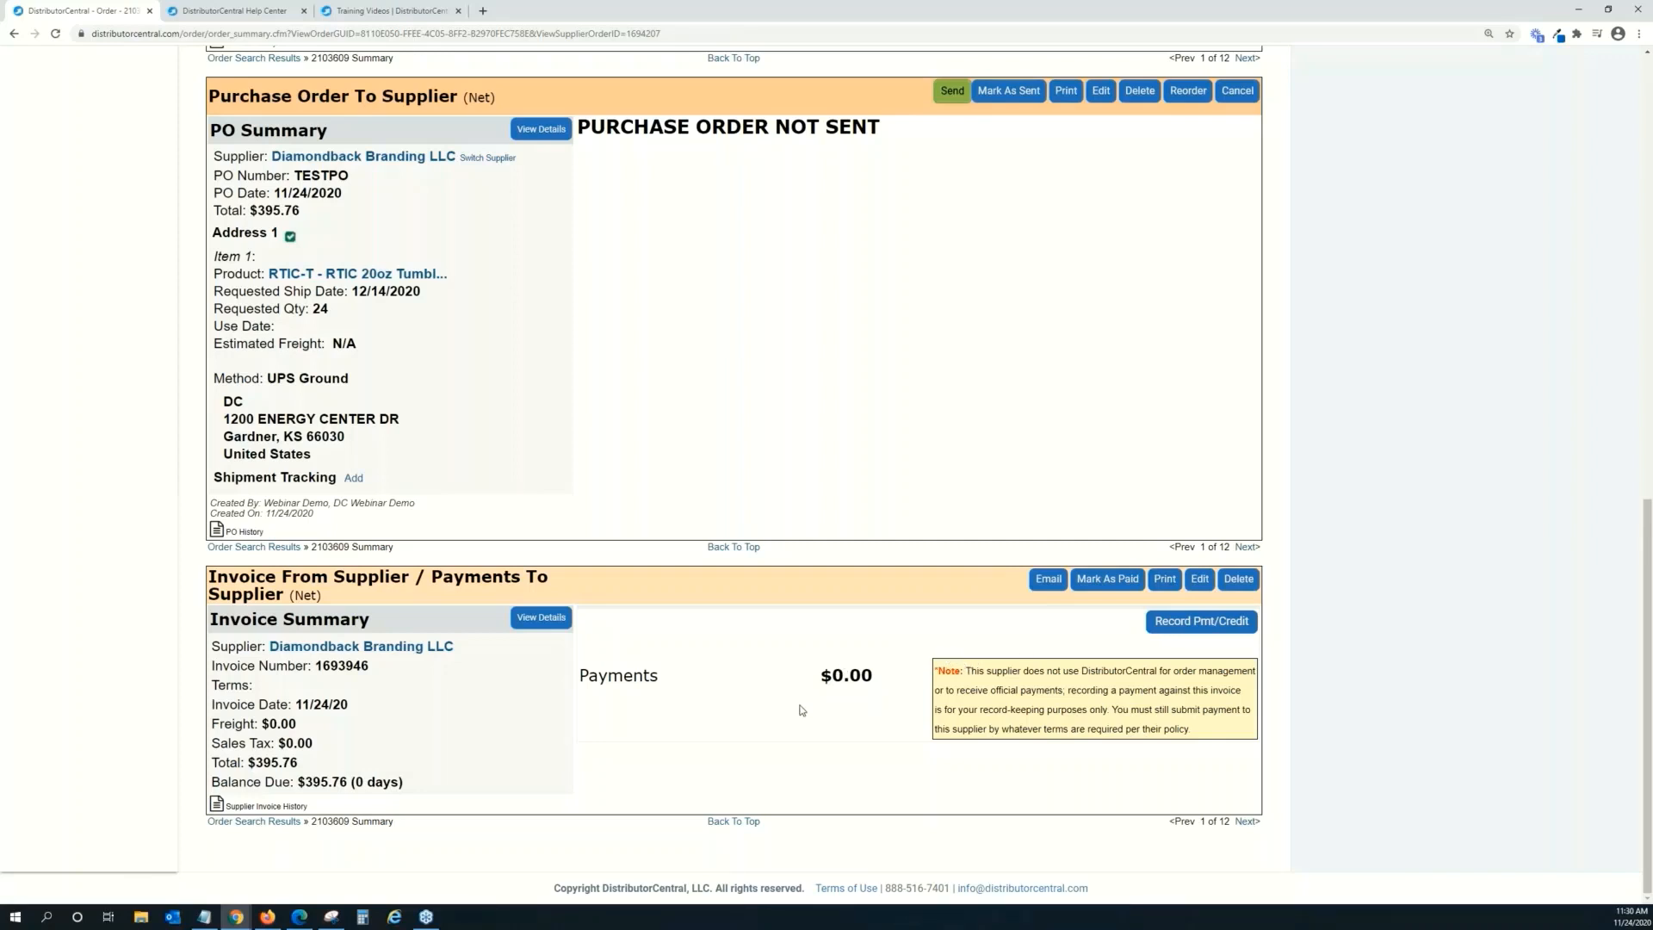
scroll(947, 544, up, 8)
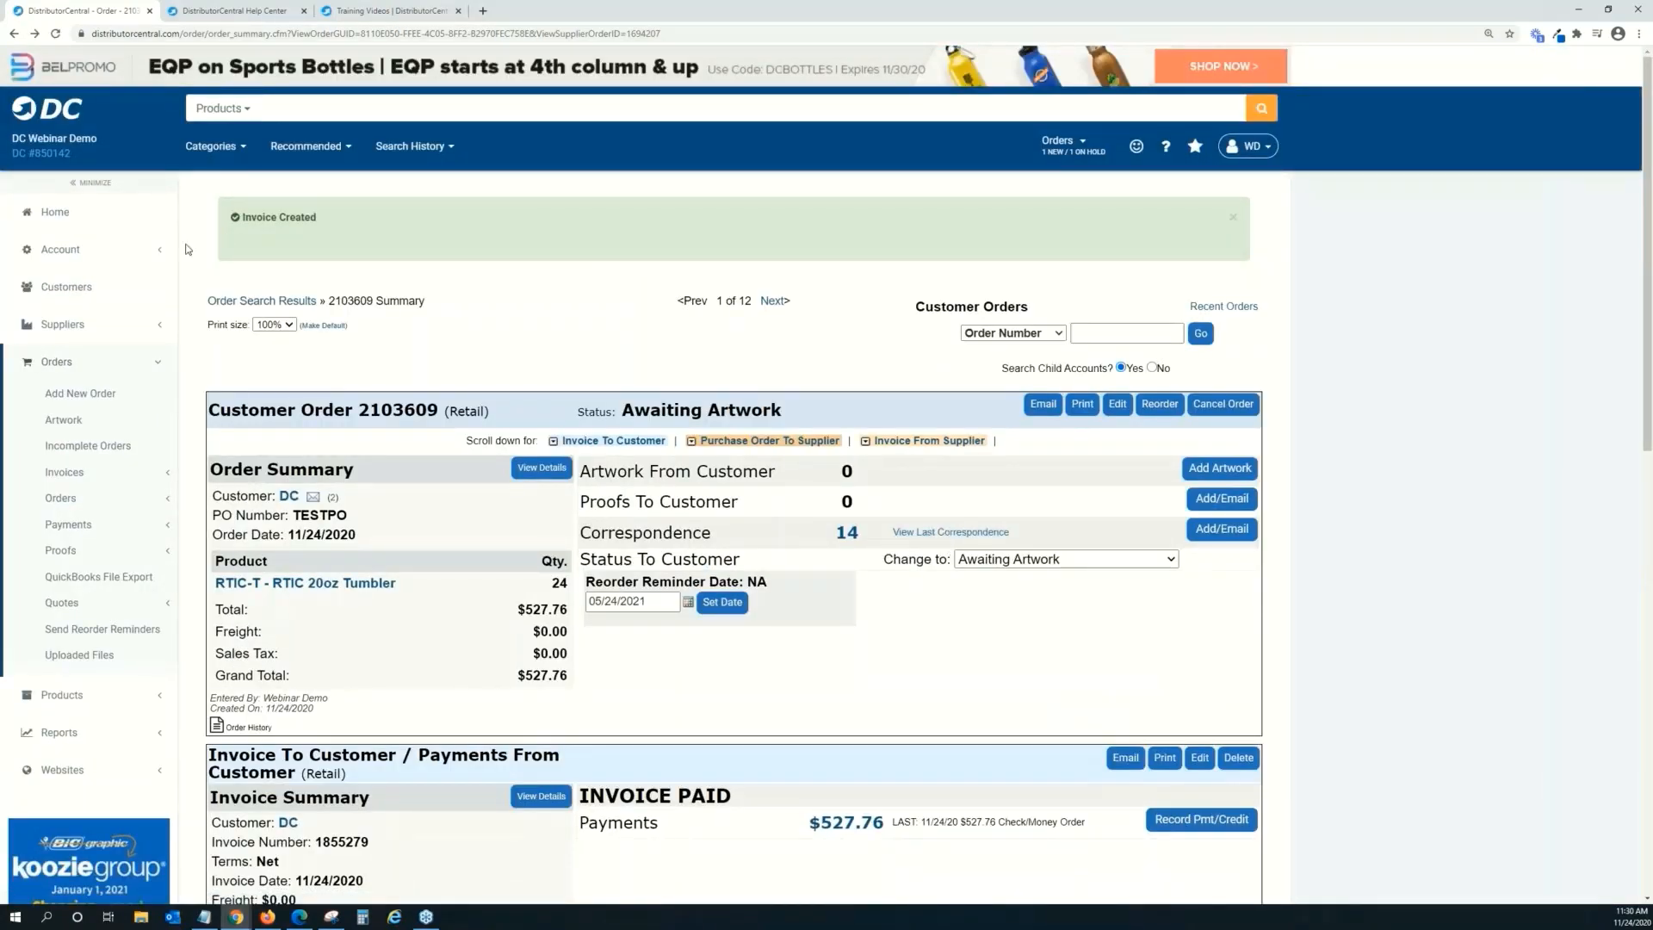
Open the new customer order for the 10ml. hand sanitizer sprayers from the home page and review its website source and summary sections.
click(95, 222)
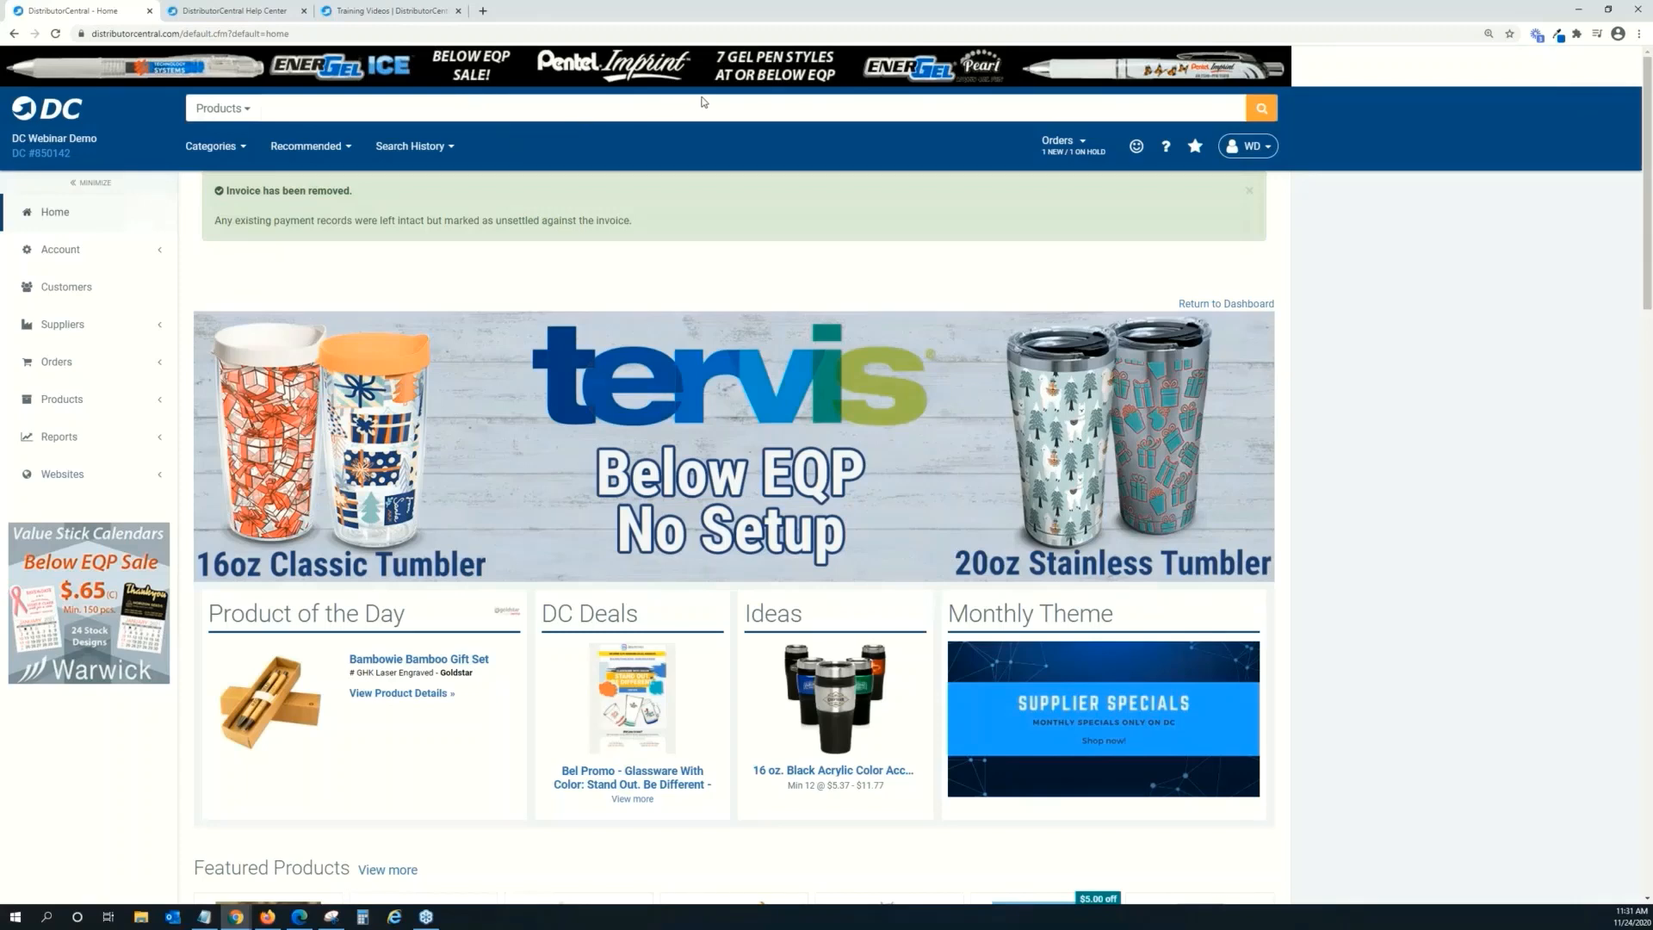
click(1082, 150)
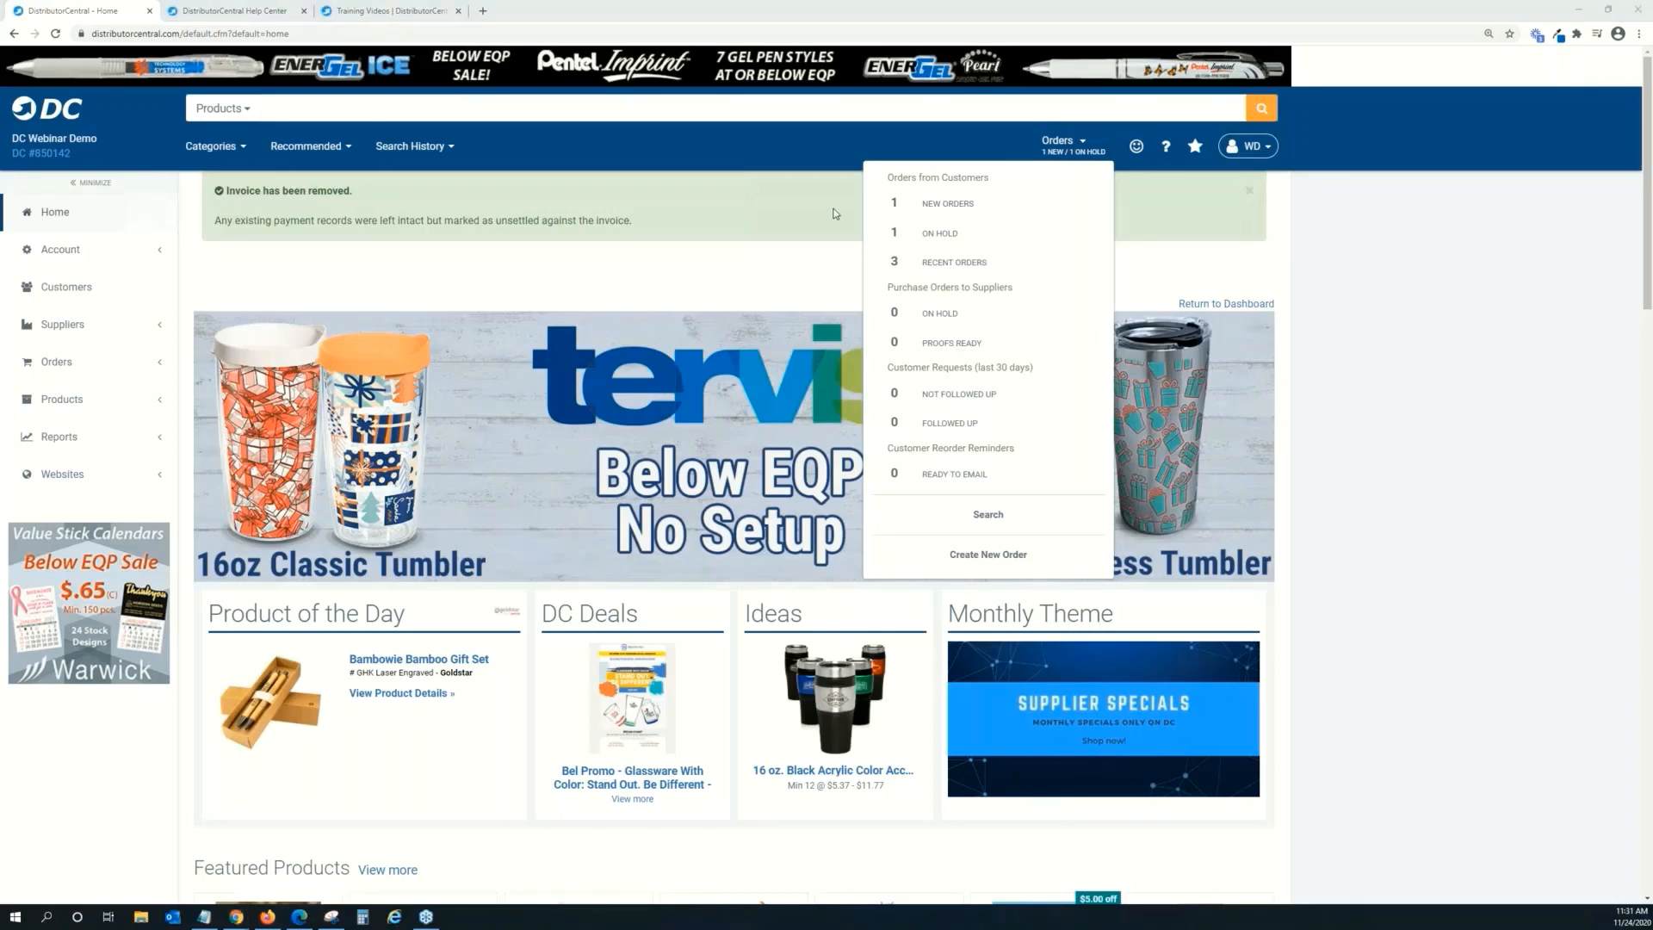
click(929, 204)
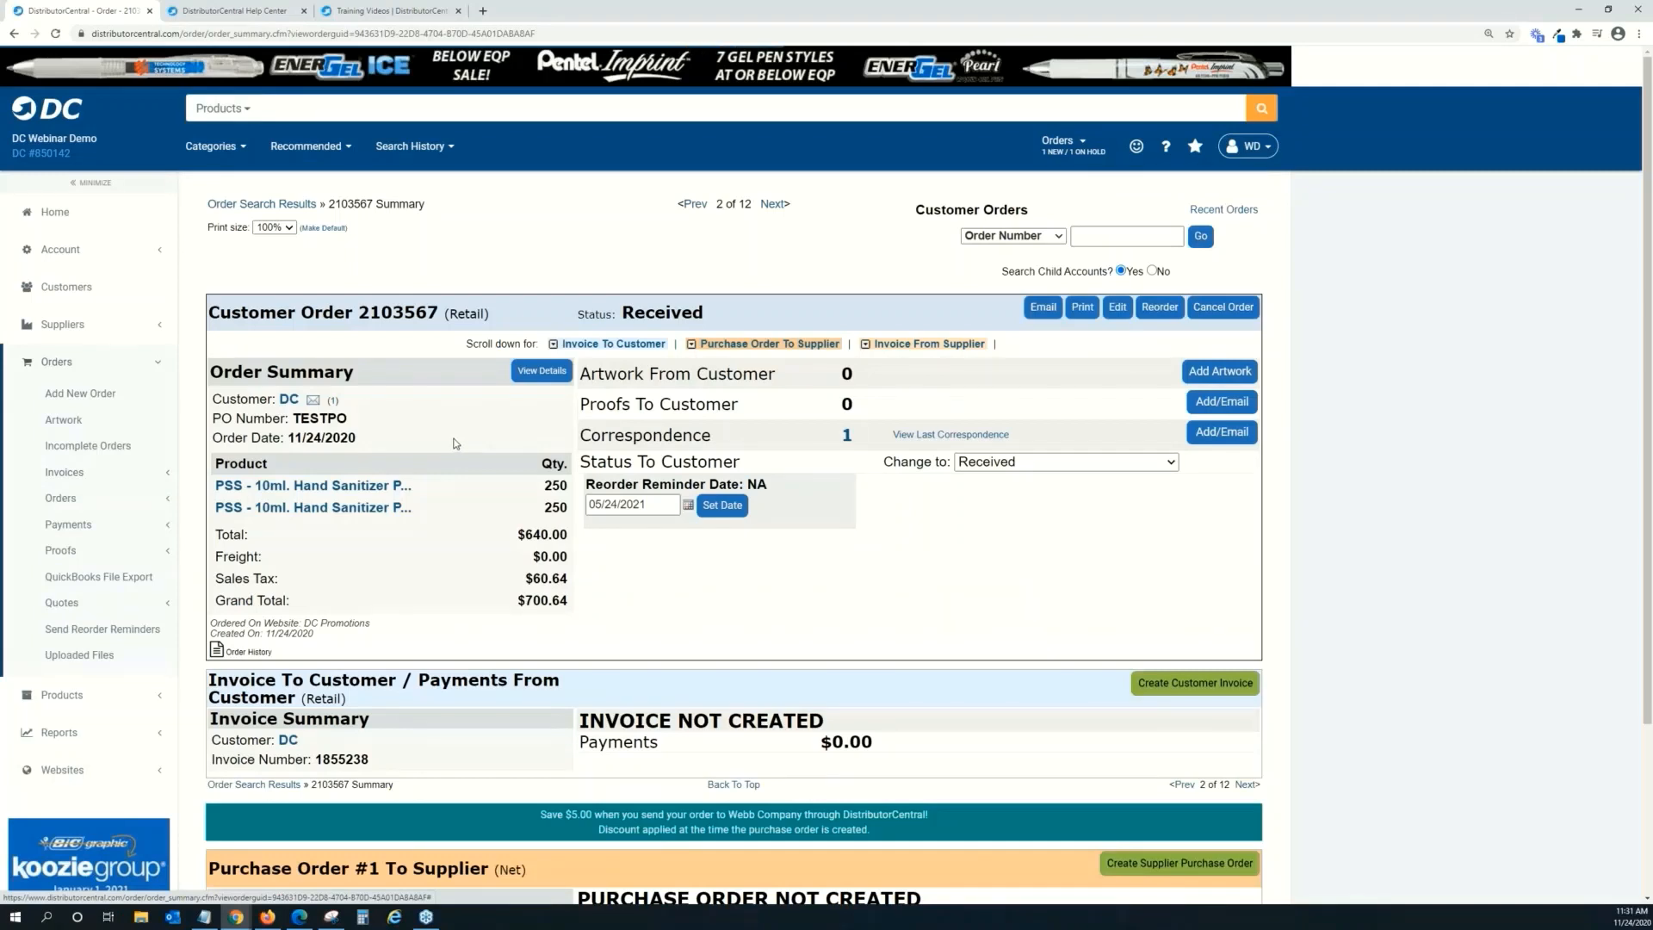
drag(372, 628, 210, 623)
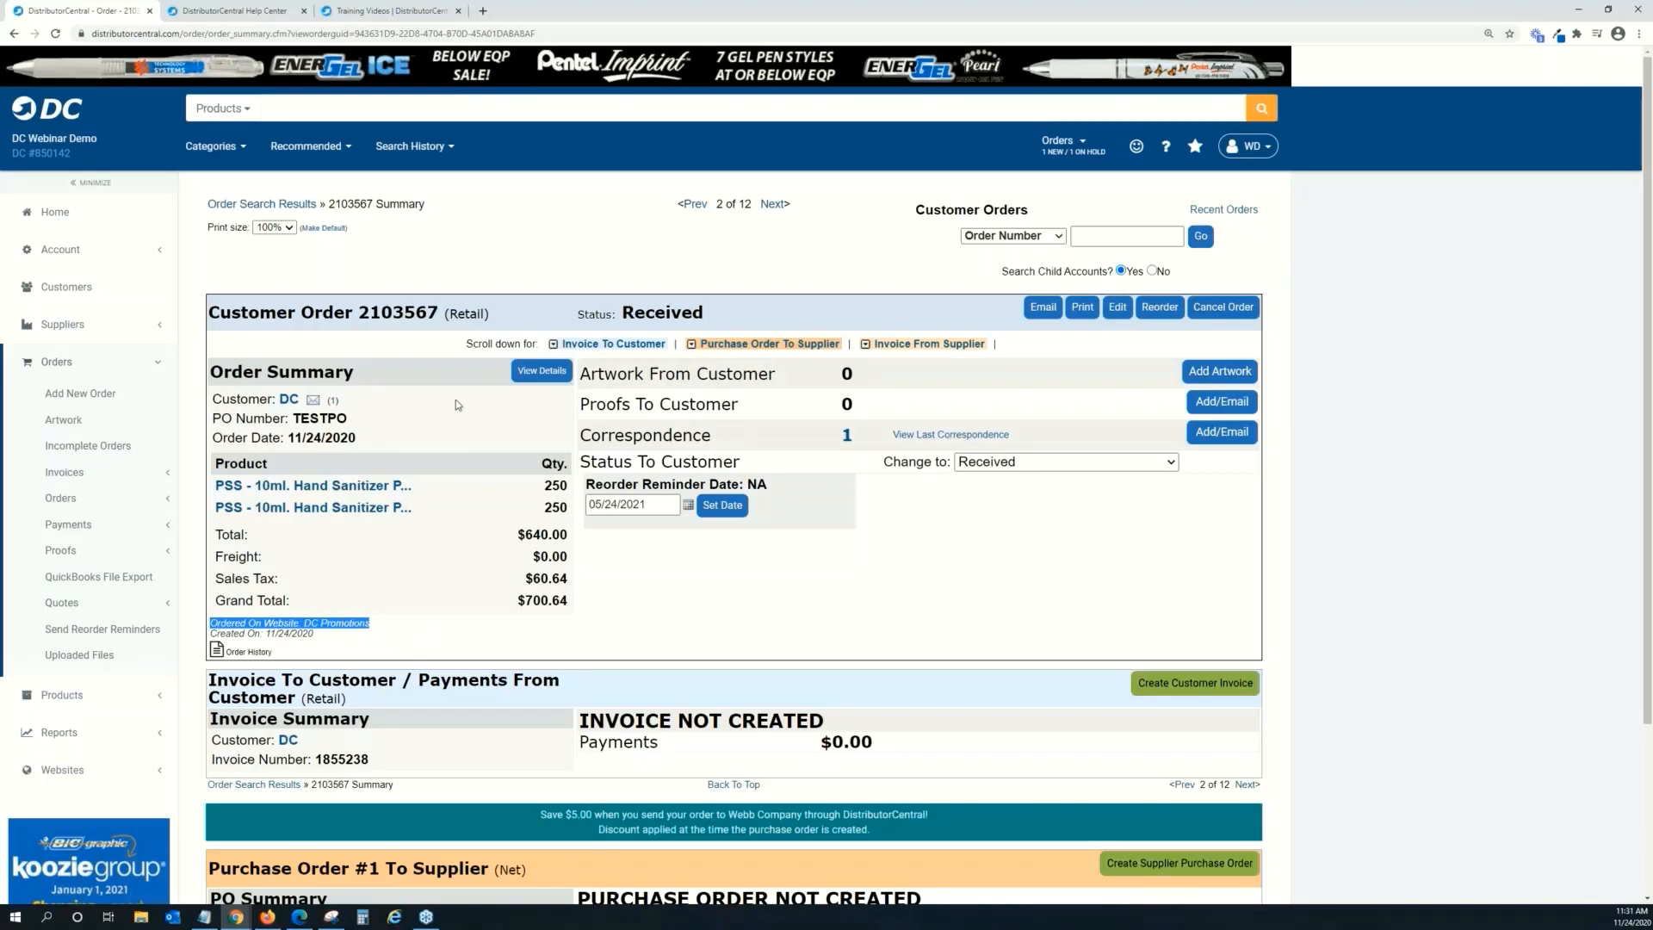
scroll(455, 400, down, 2)
scroll(455, 406, down, 1)
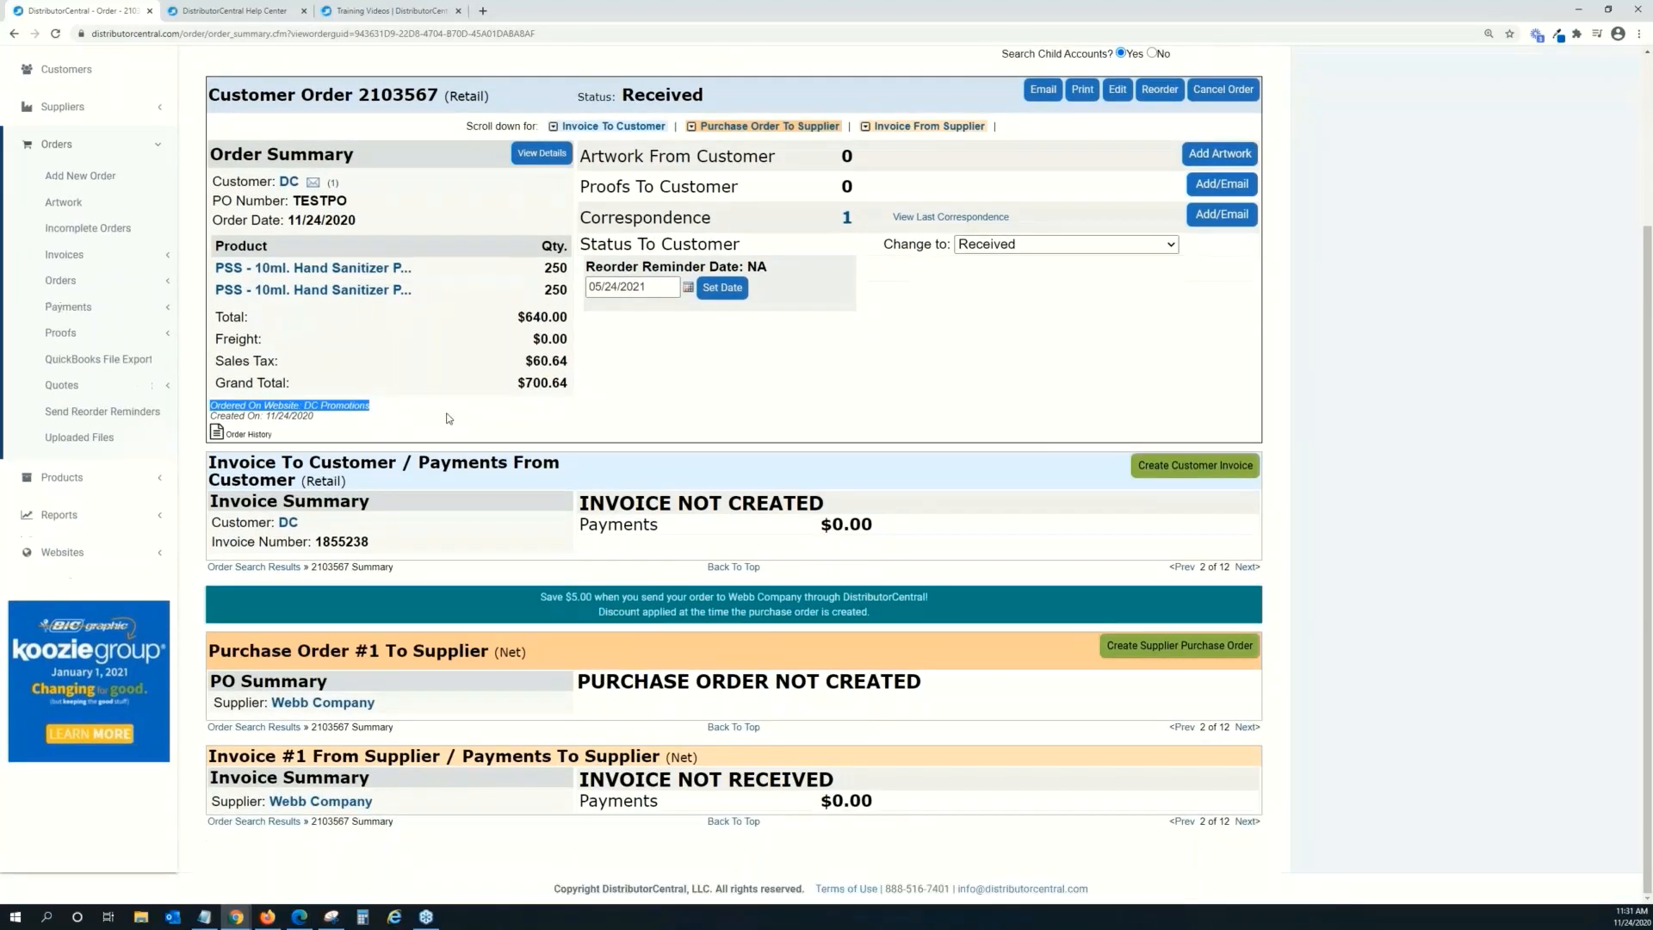
scroll(450, 424, up, 2)
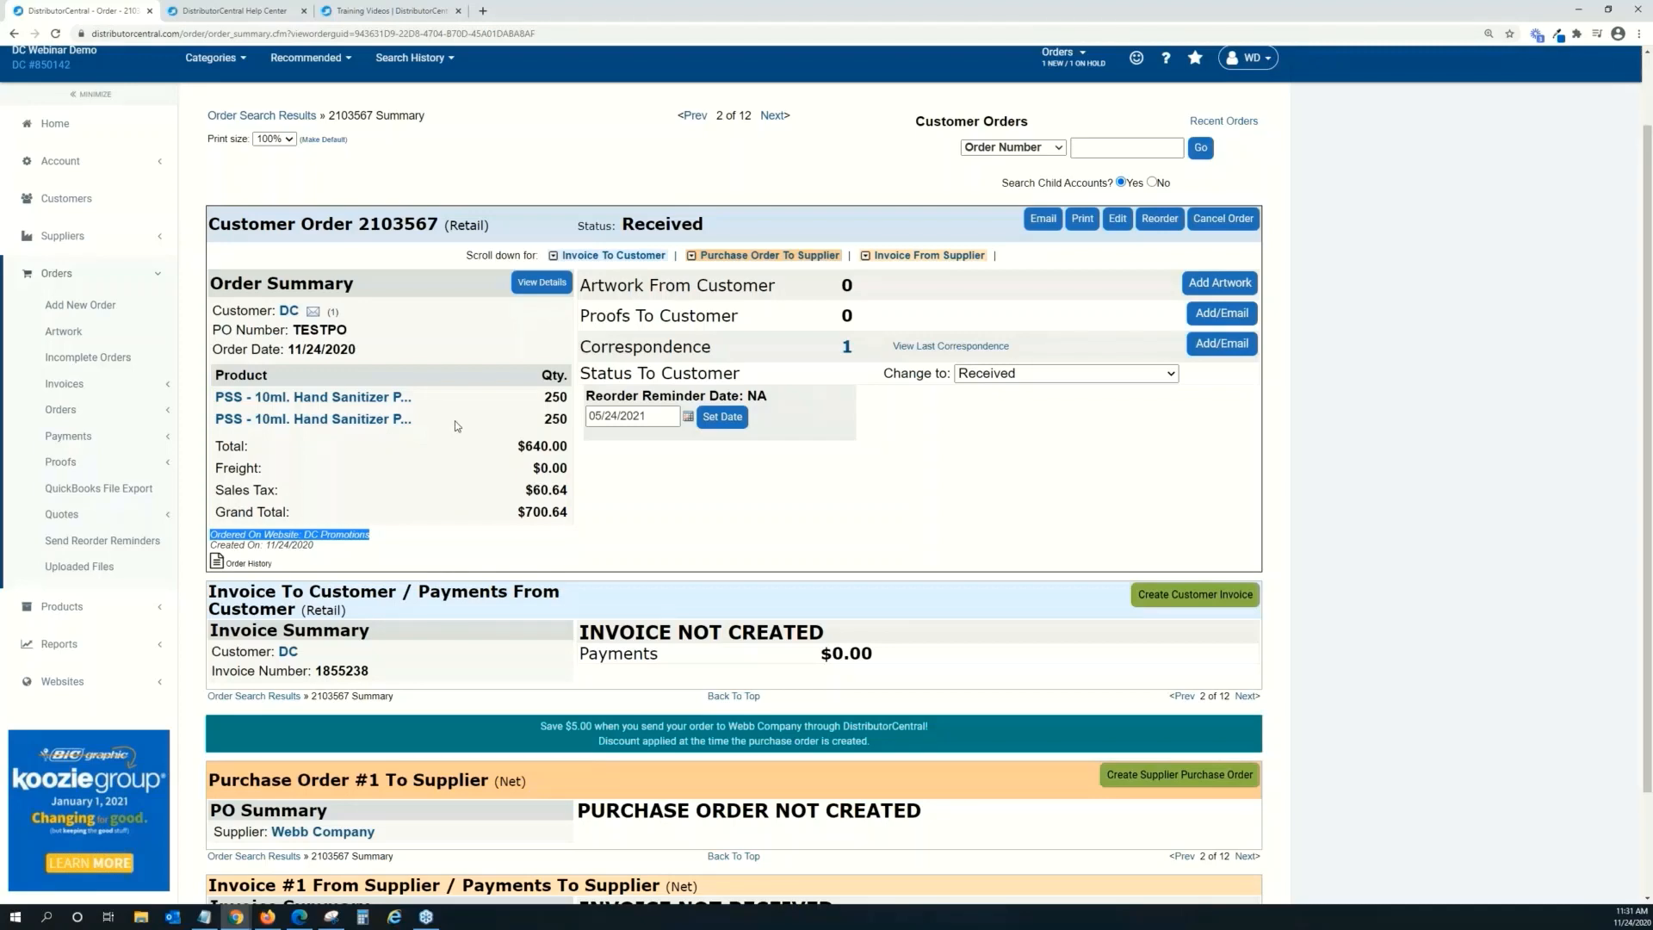
scroll(941, 593, down, 2)
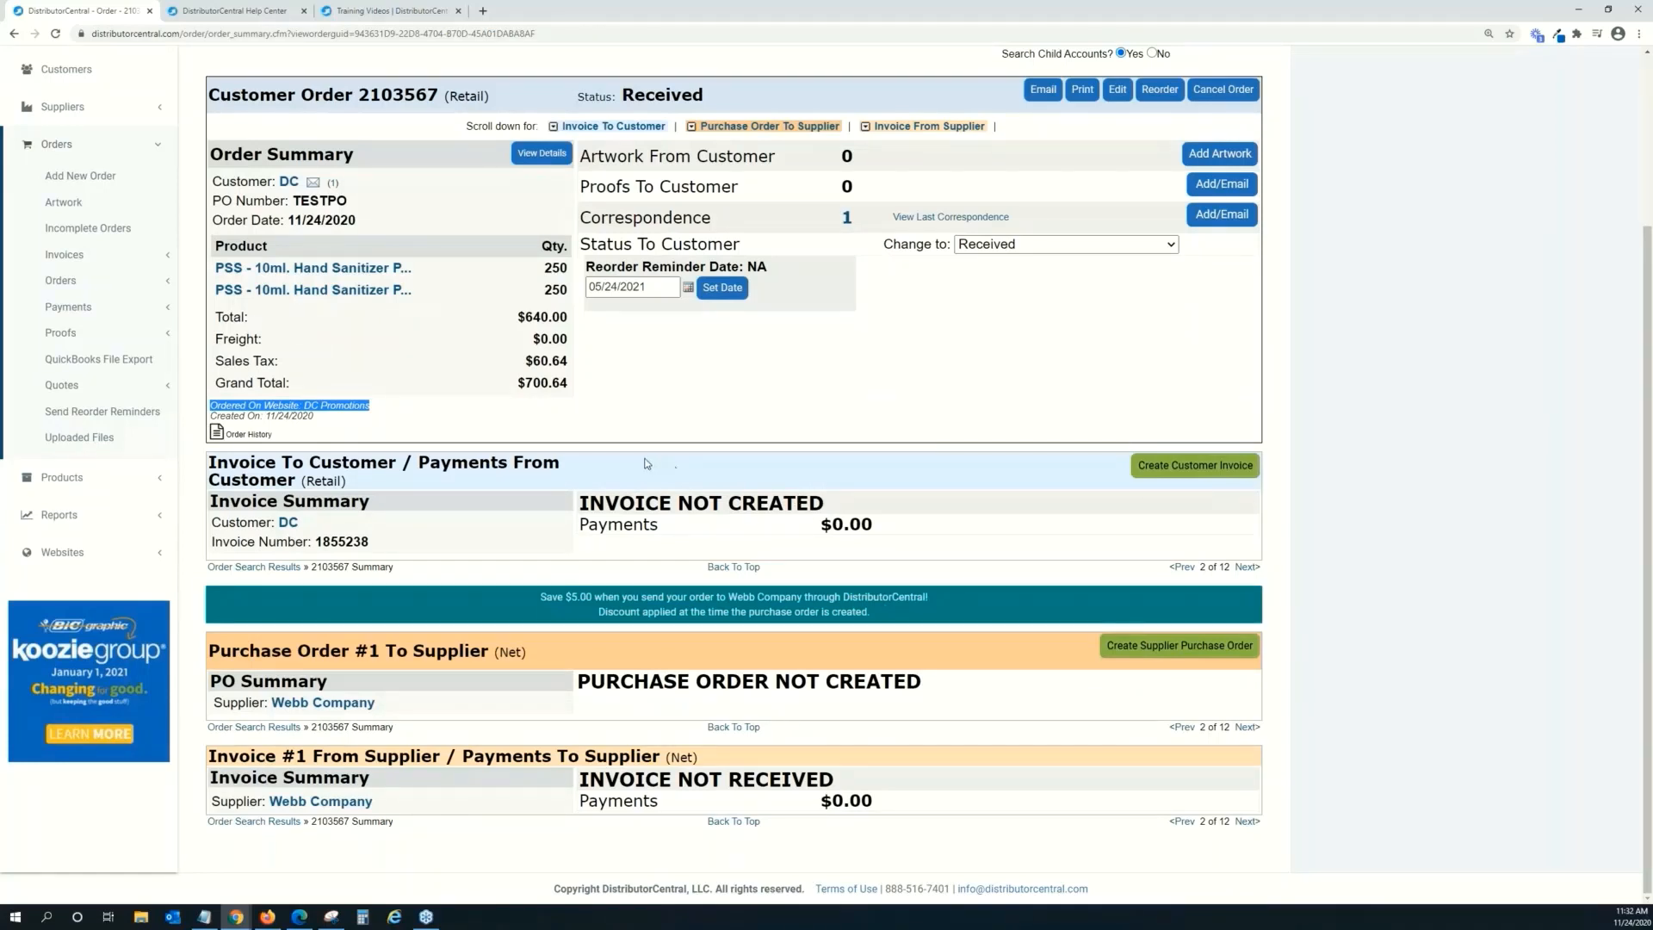
Create the supplier purchase order to Webb Company with Bill to Account payment and no supplier comments.
click(1215, 657)
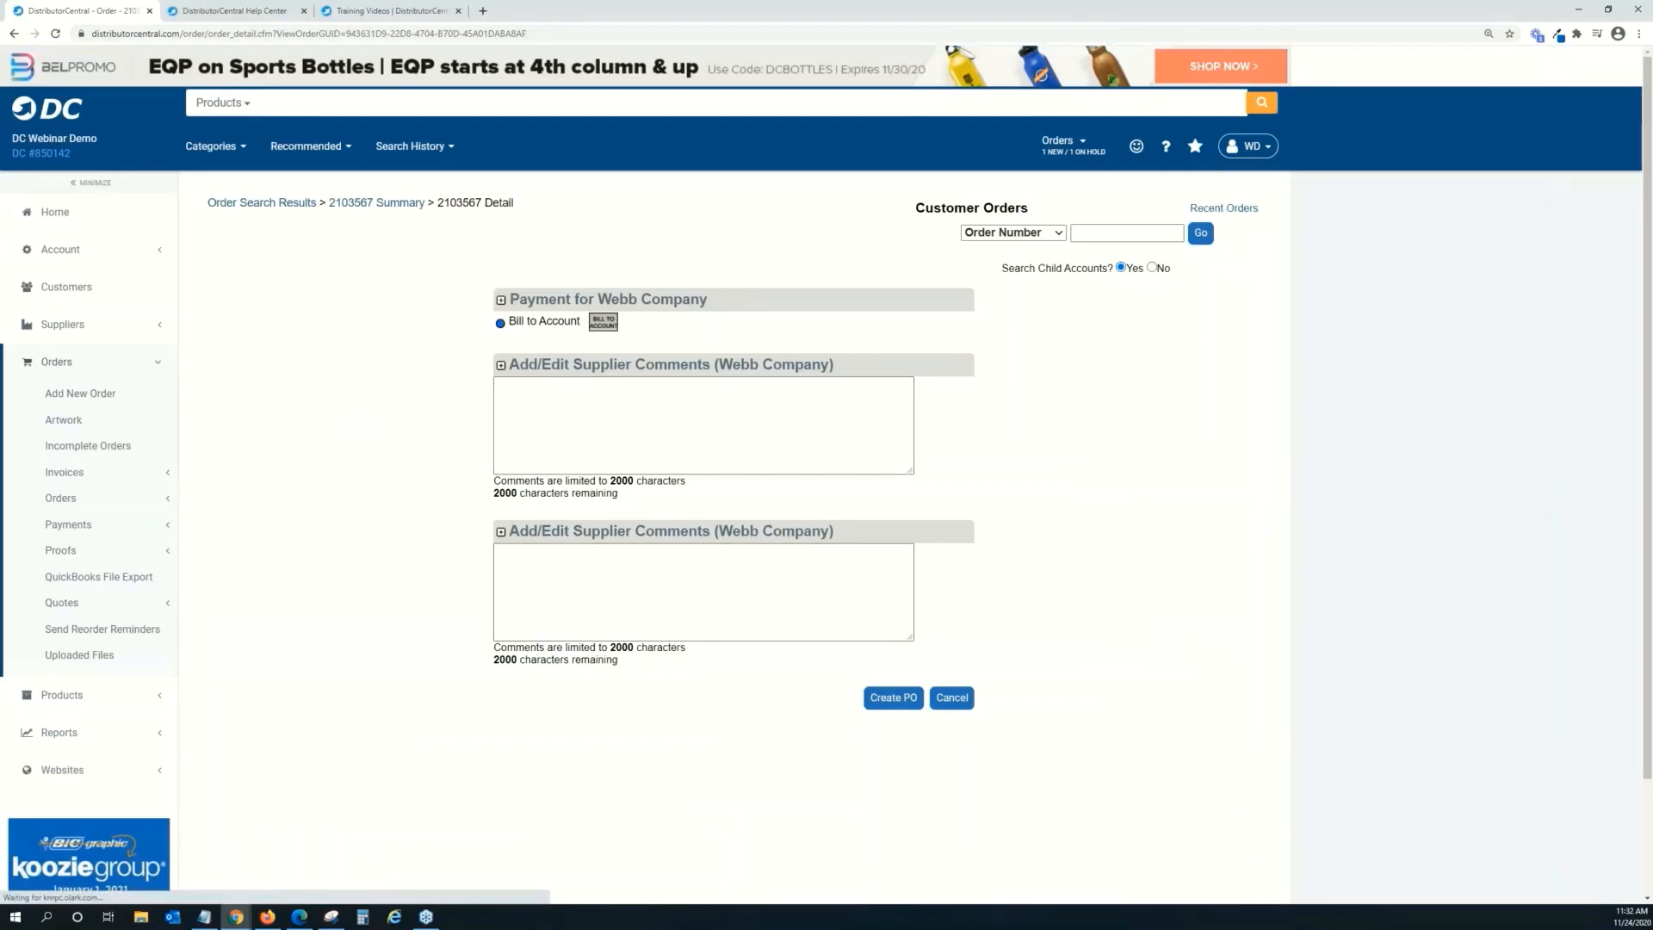
click(887, 698)
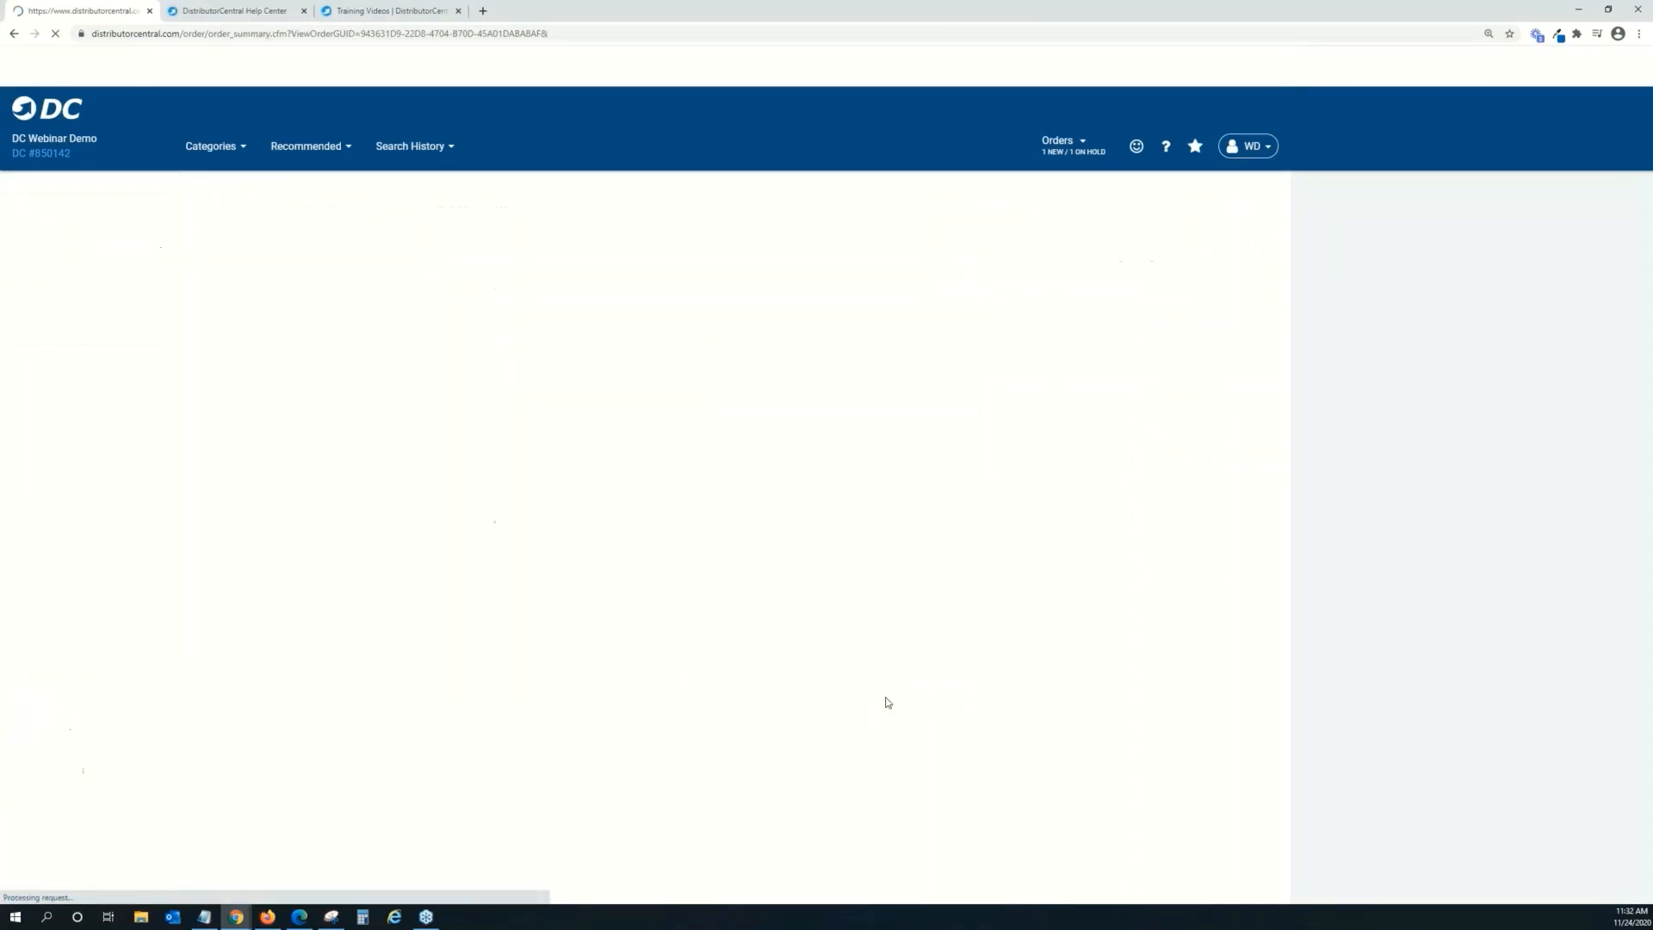
scroll(804, 498, down, 2)
scroll(803, 497, down, 2)
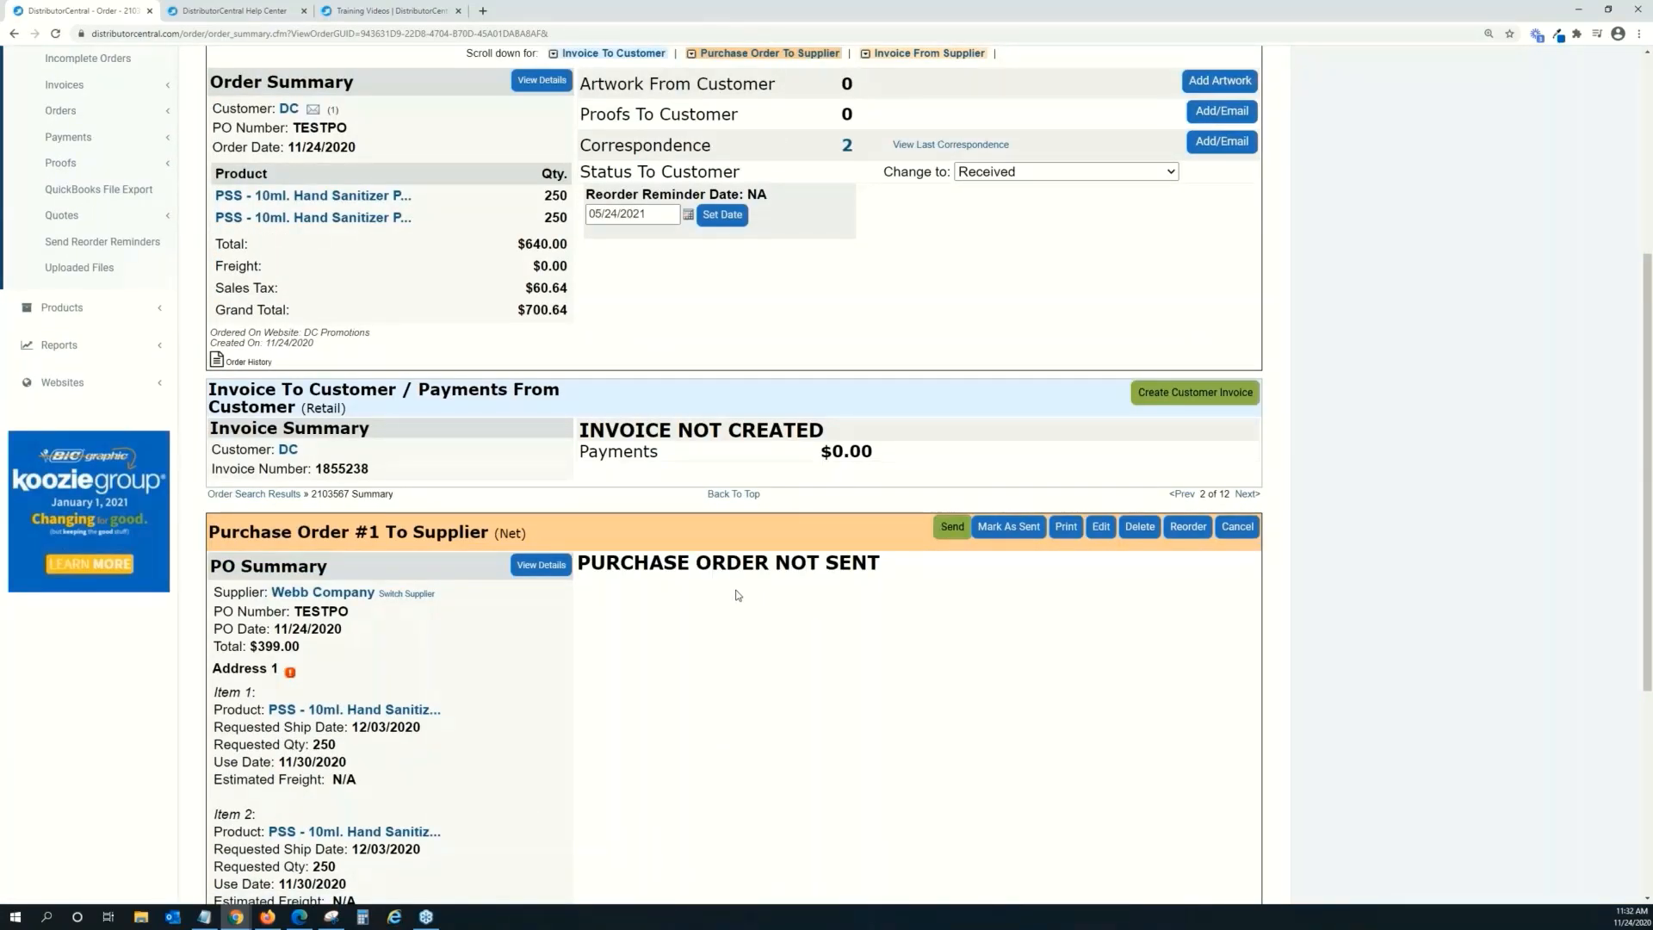
scroll(813, 593, down, 3)
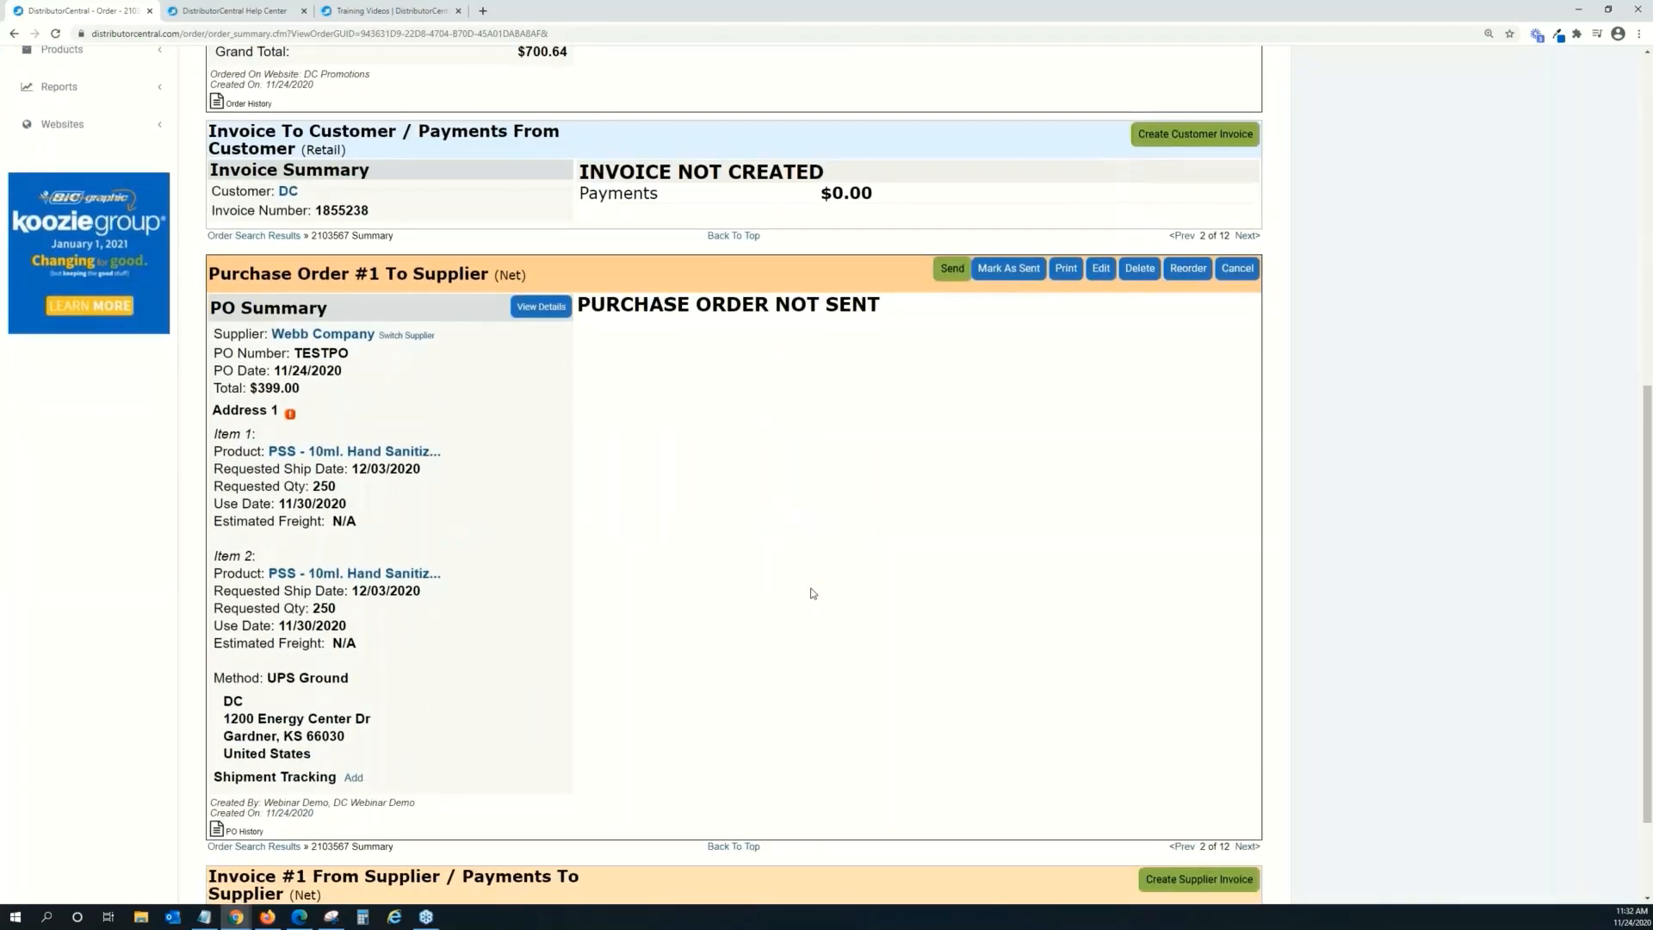
Look over the hand sanitizer order's customer invoice, supplier purchase order and supplier invoice sections and their available actions.
scroll(809, 592, up, 2)
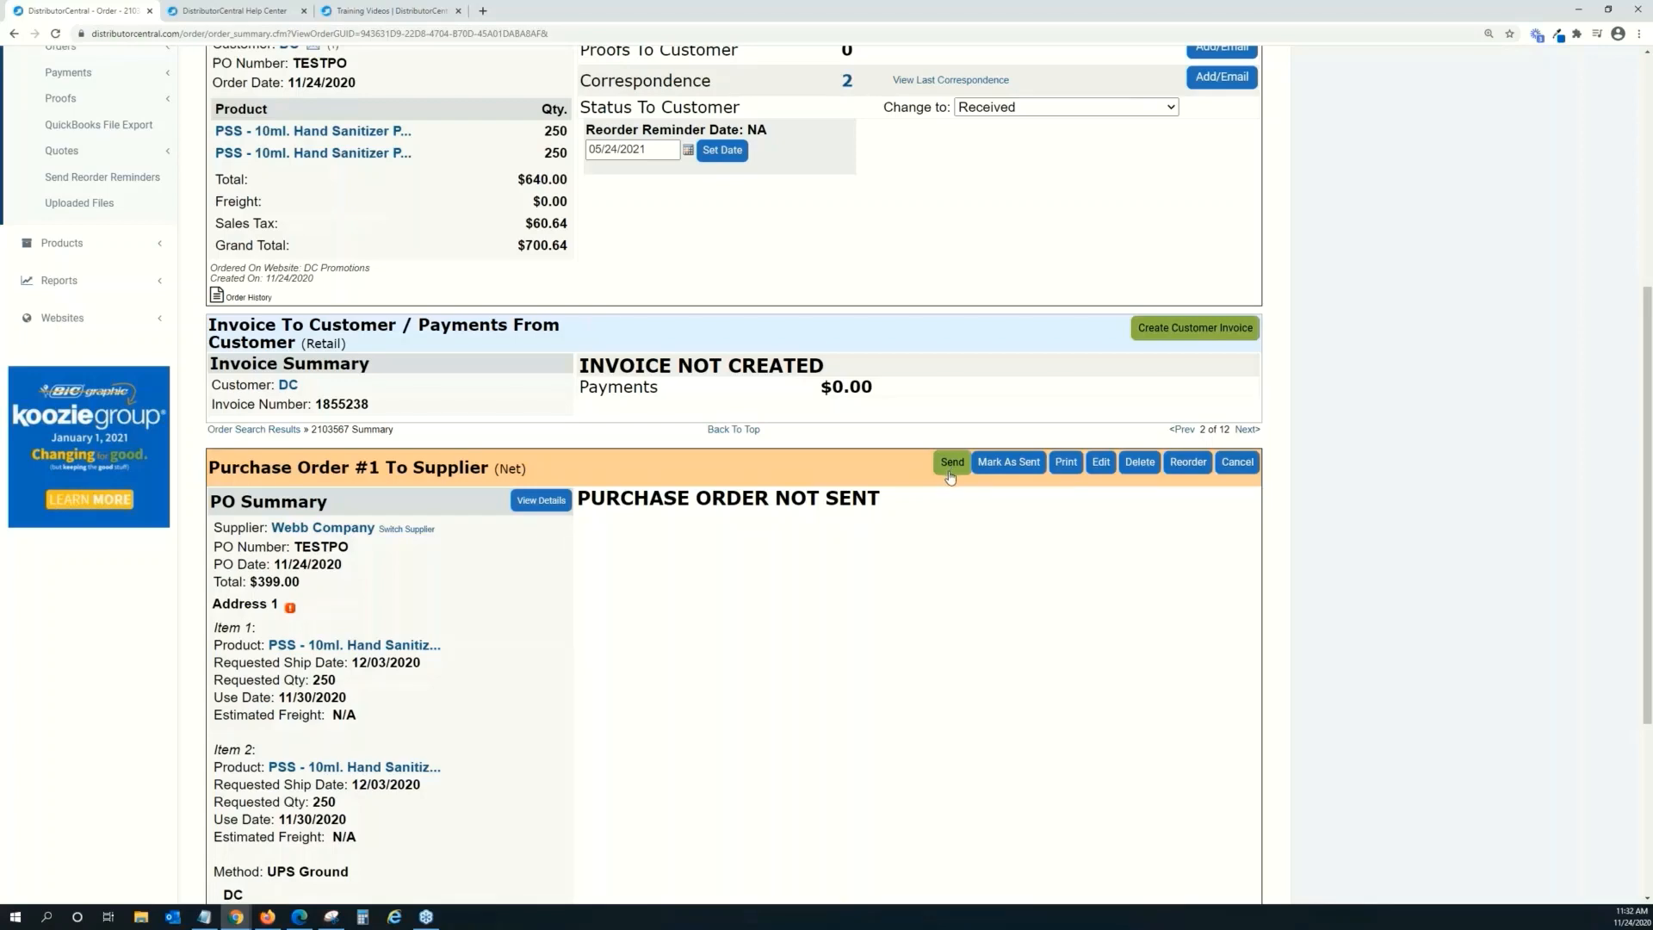
scroll(951, 478, down, 3)
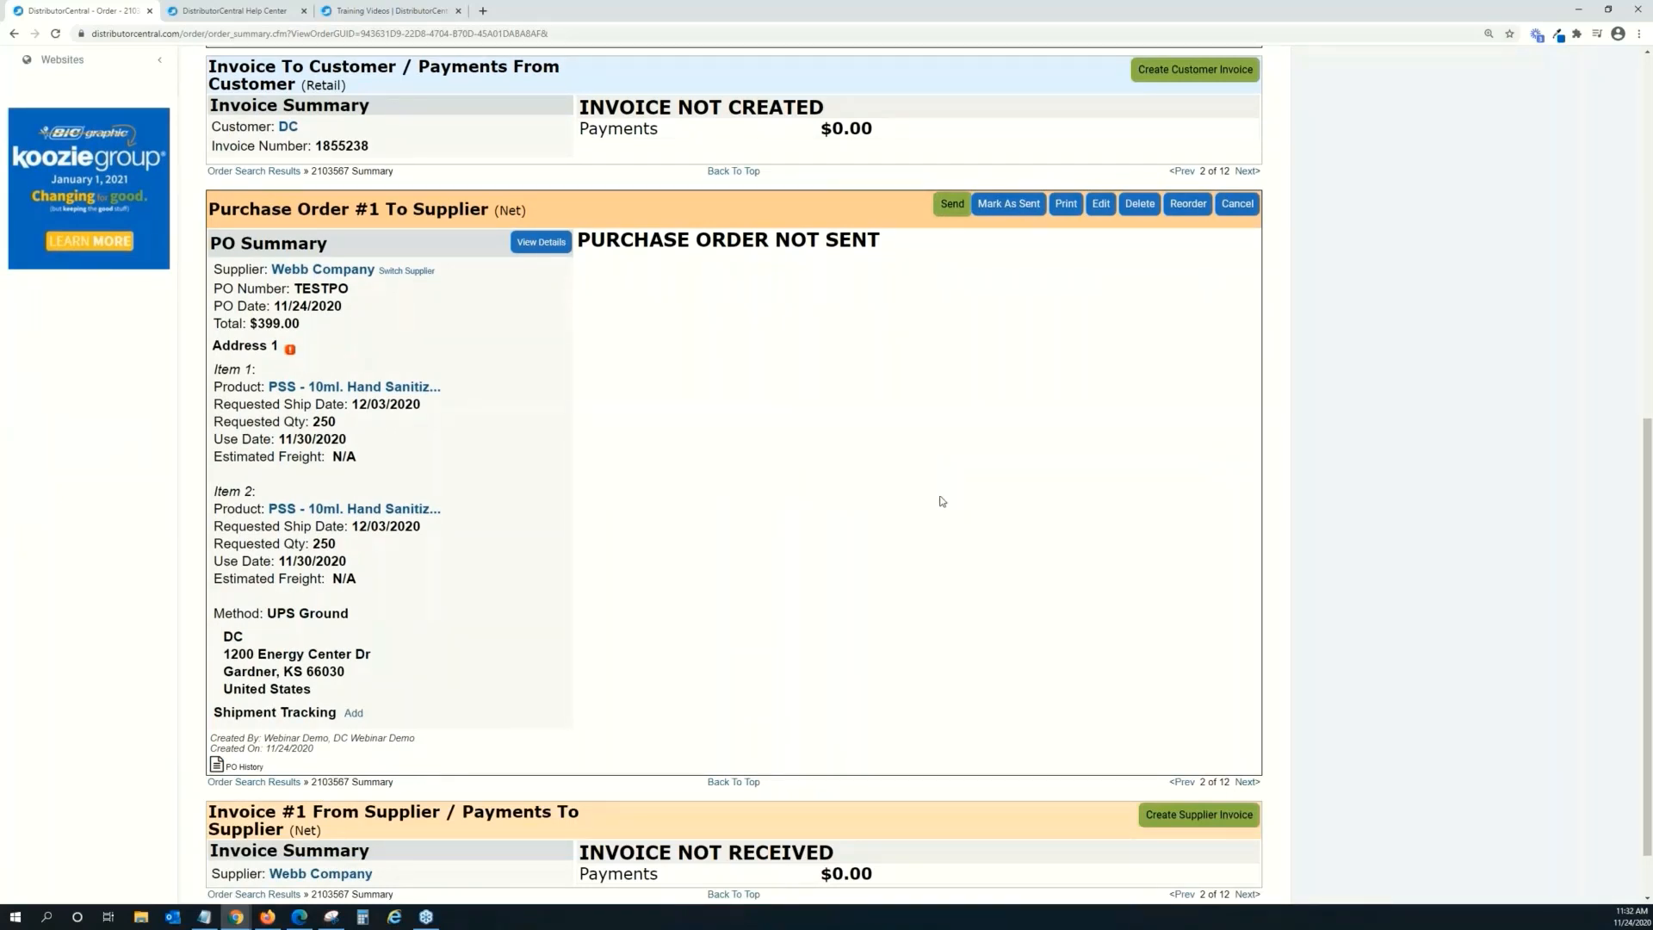
scroll(940, 504, up, 4)
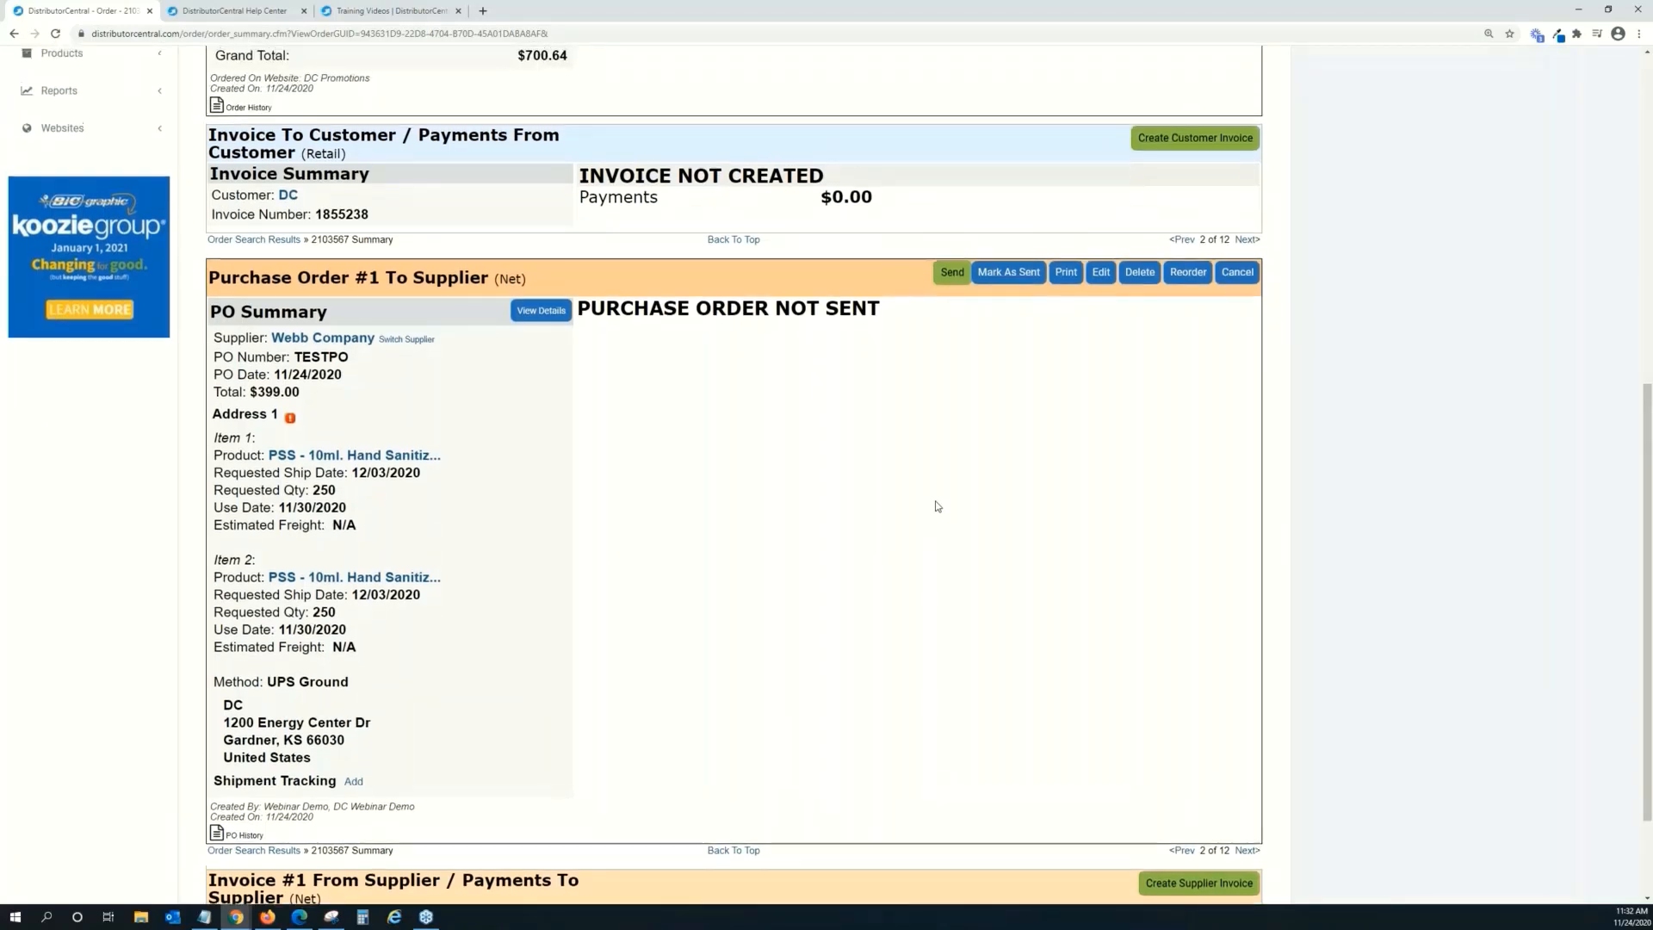
scroll(938, 506, up, 1)
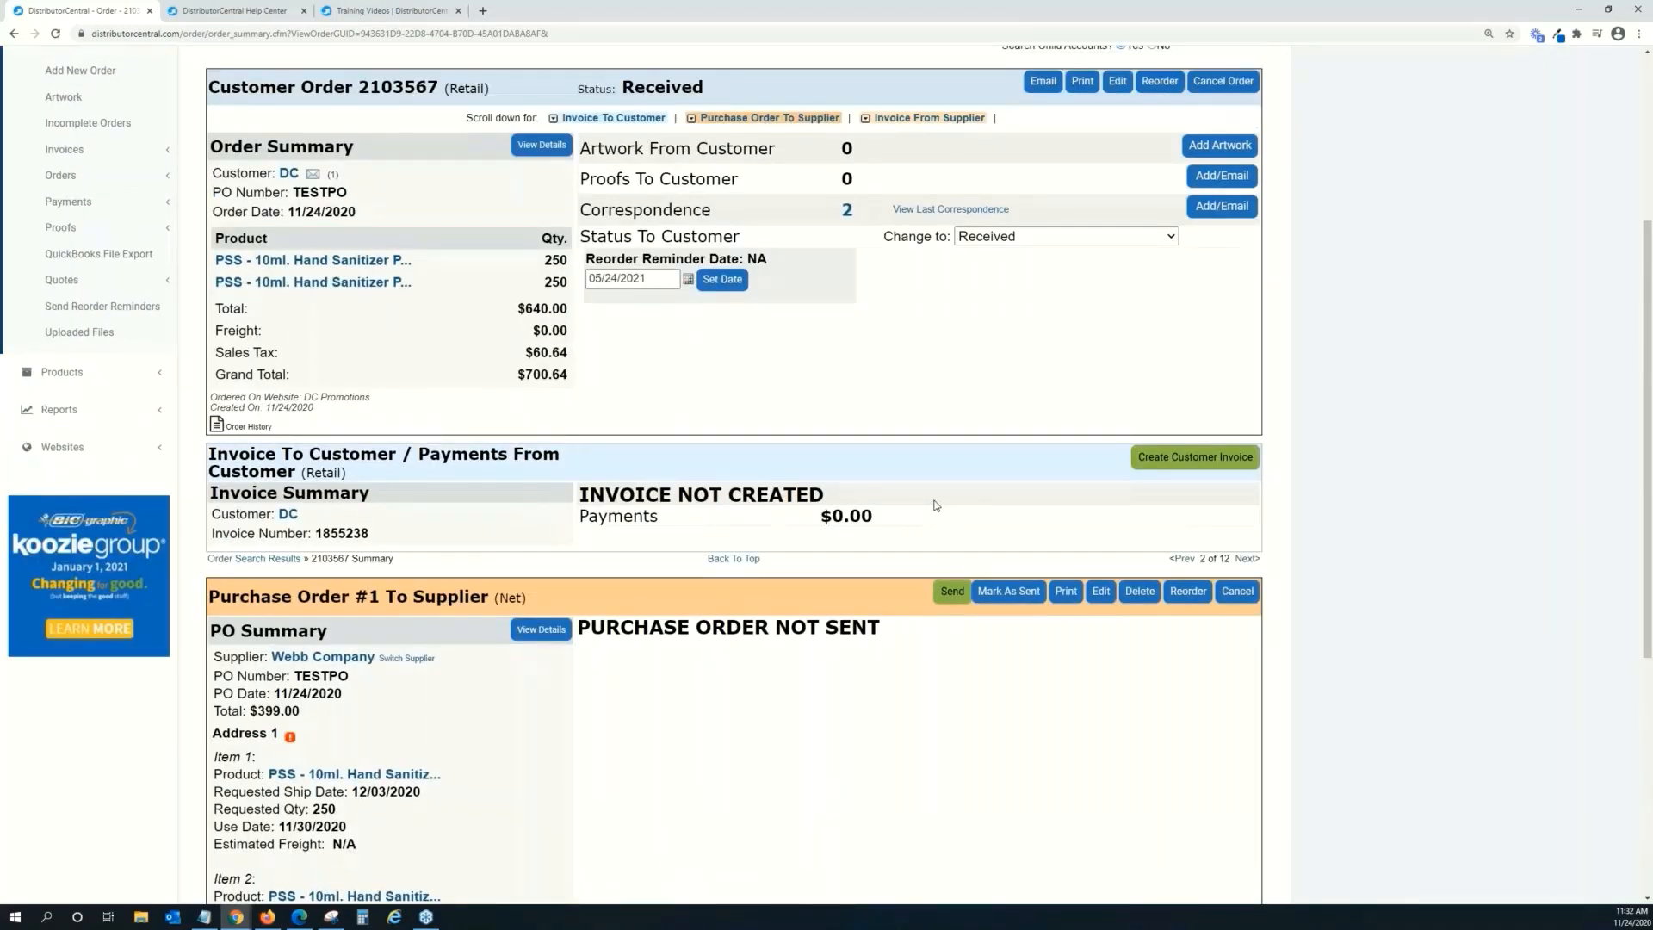
scroll(936, 505, down, 5)
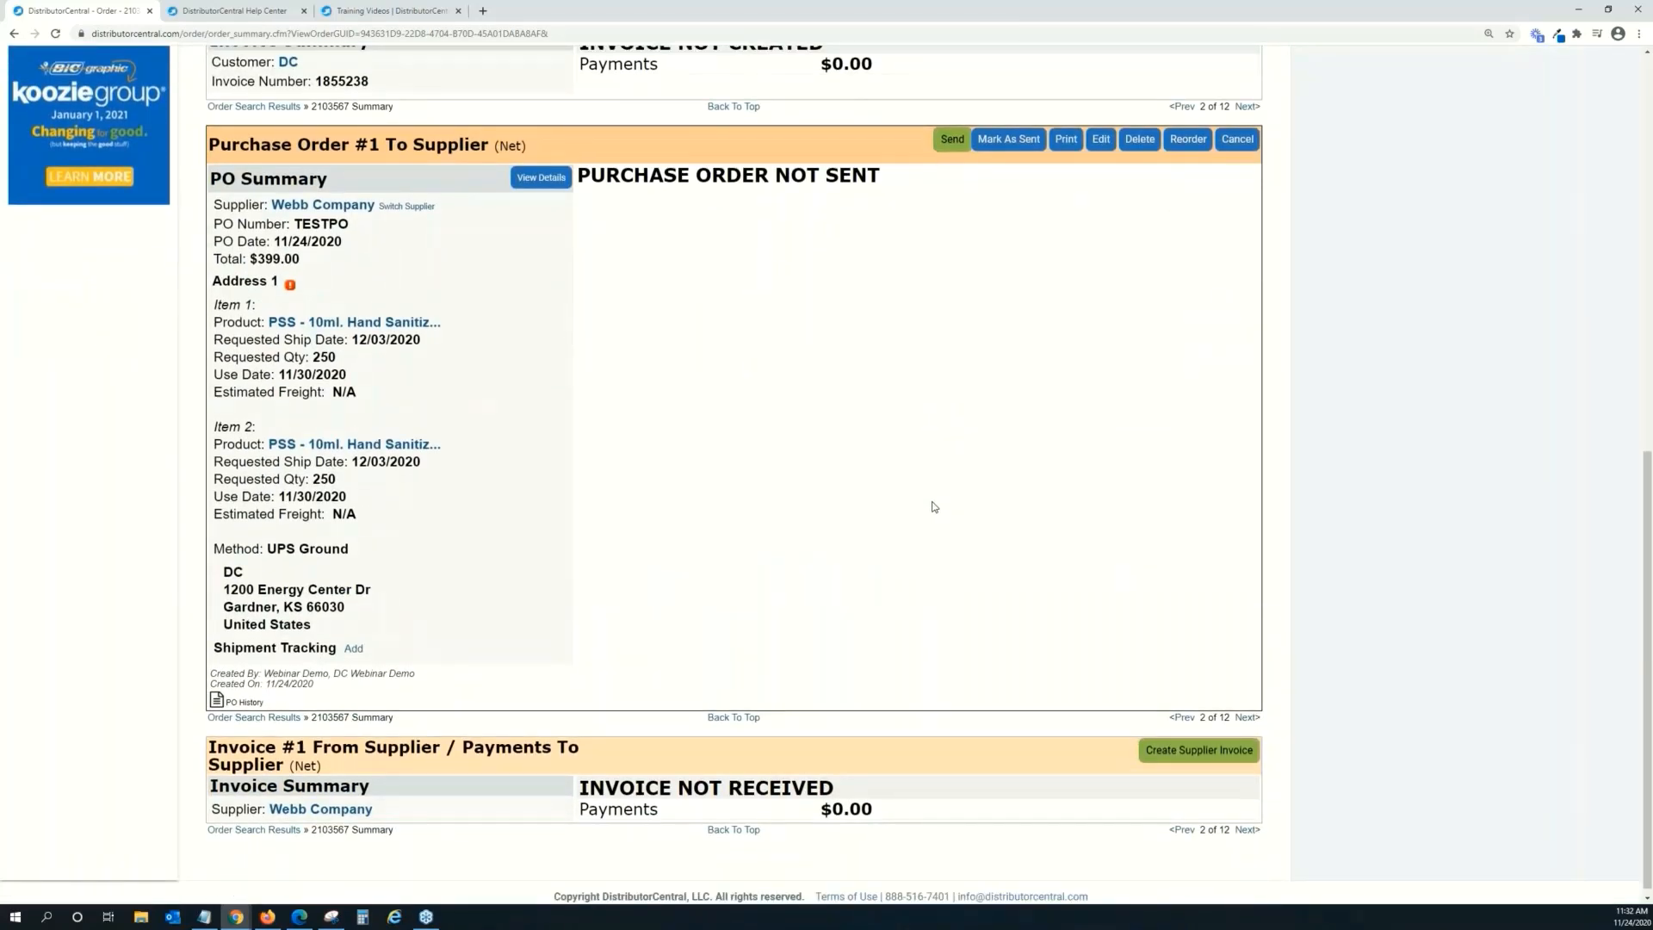
scroll(935, 507, up, 9)
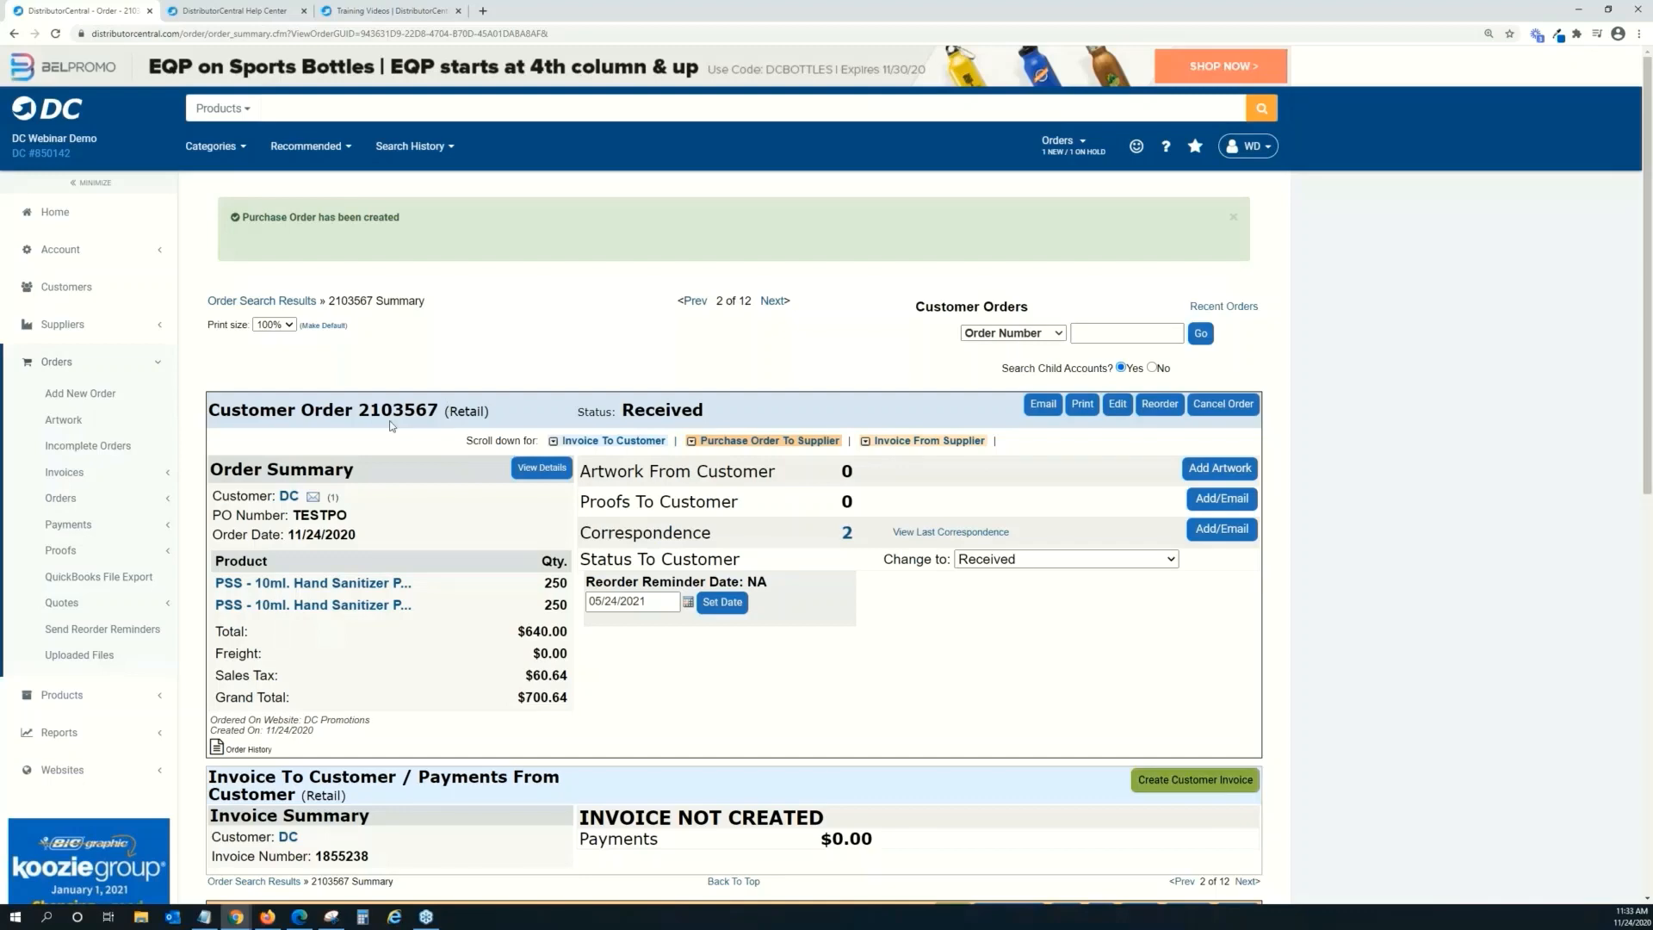
scroll(387, 325, down, 2)
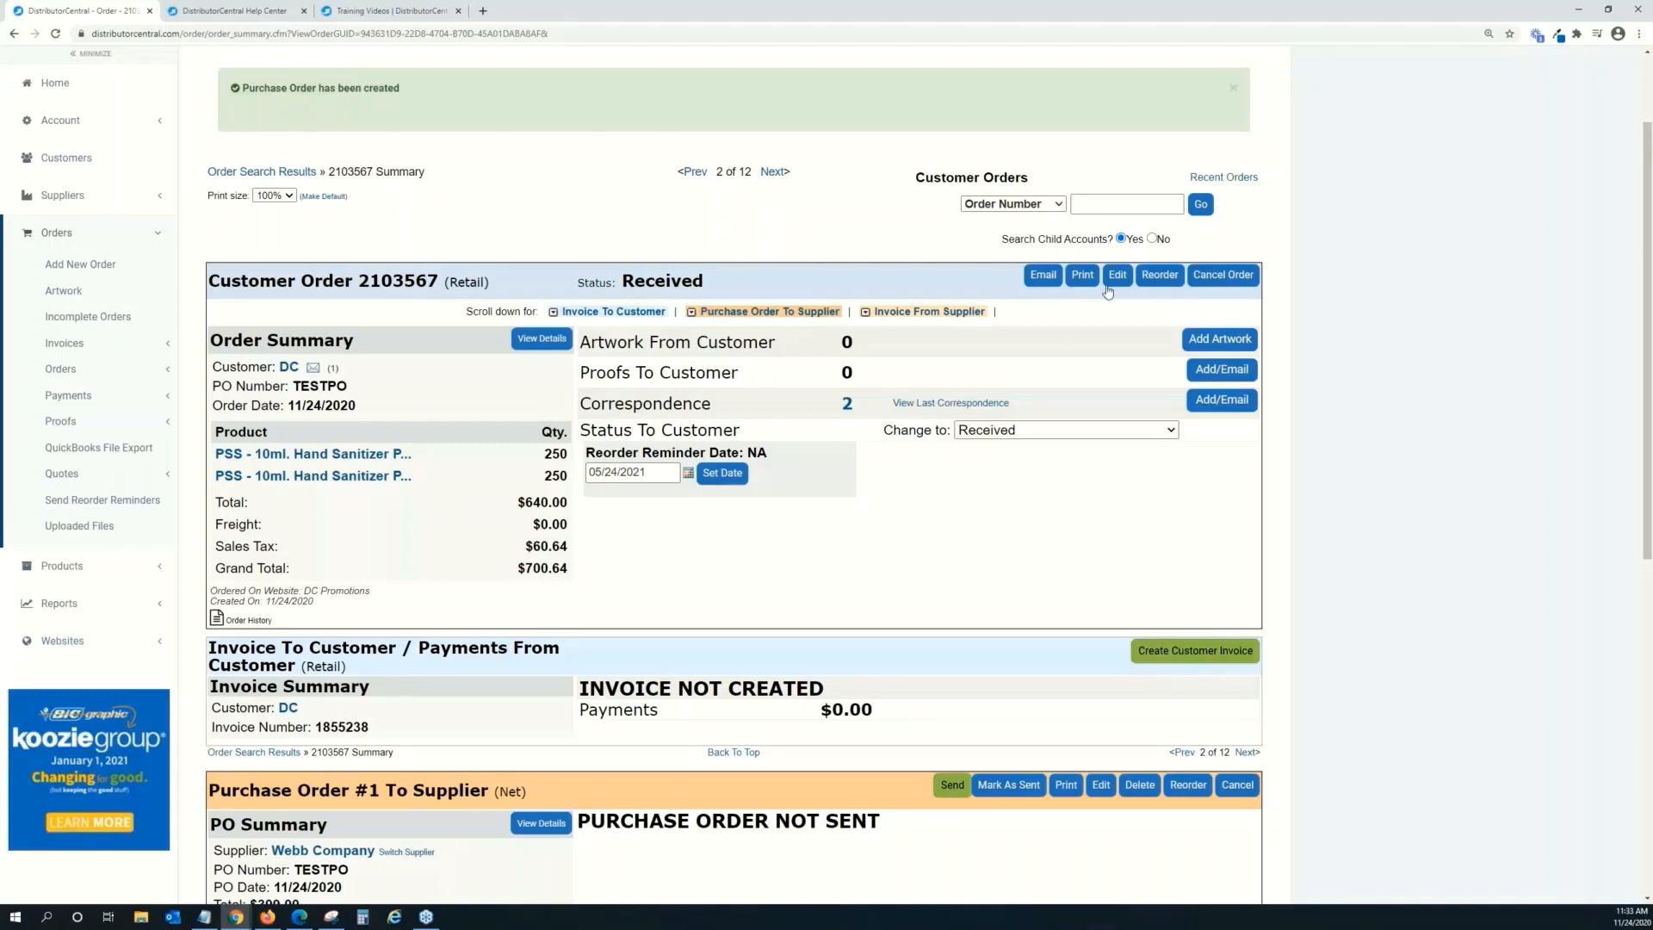
Start an exact reorder of the hand sanitizer order, review the draft through its purchase order choices, and cancel it.
click(1162, 281)
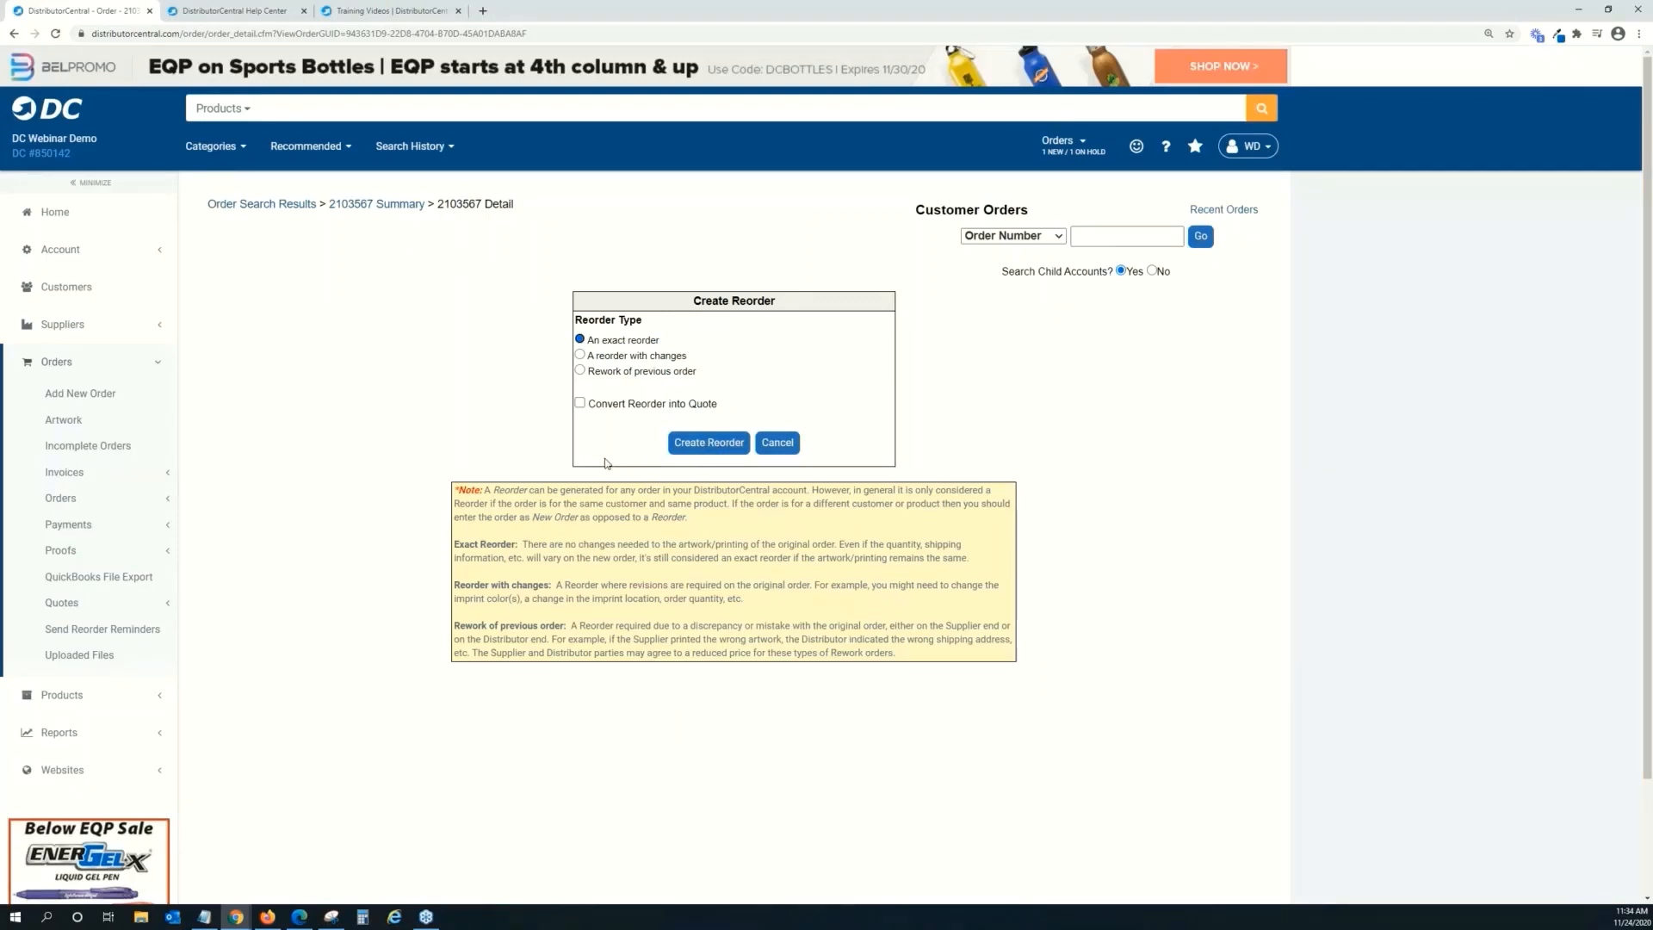
click(711, 444)
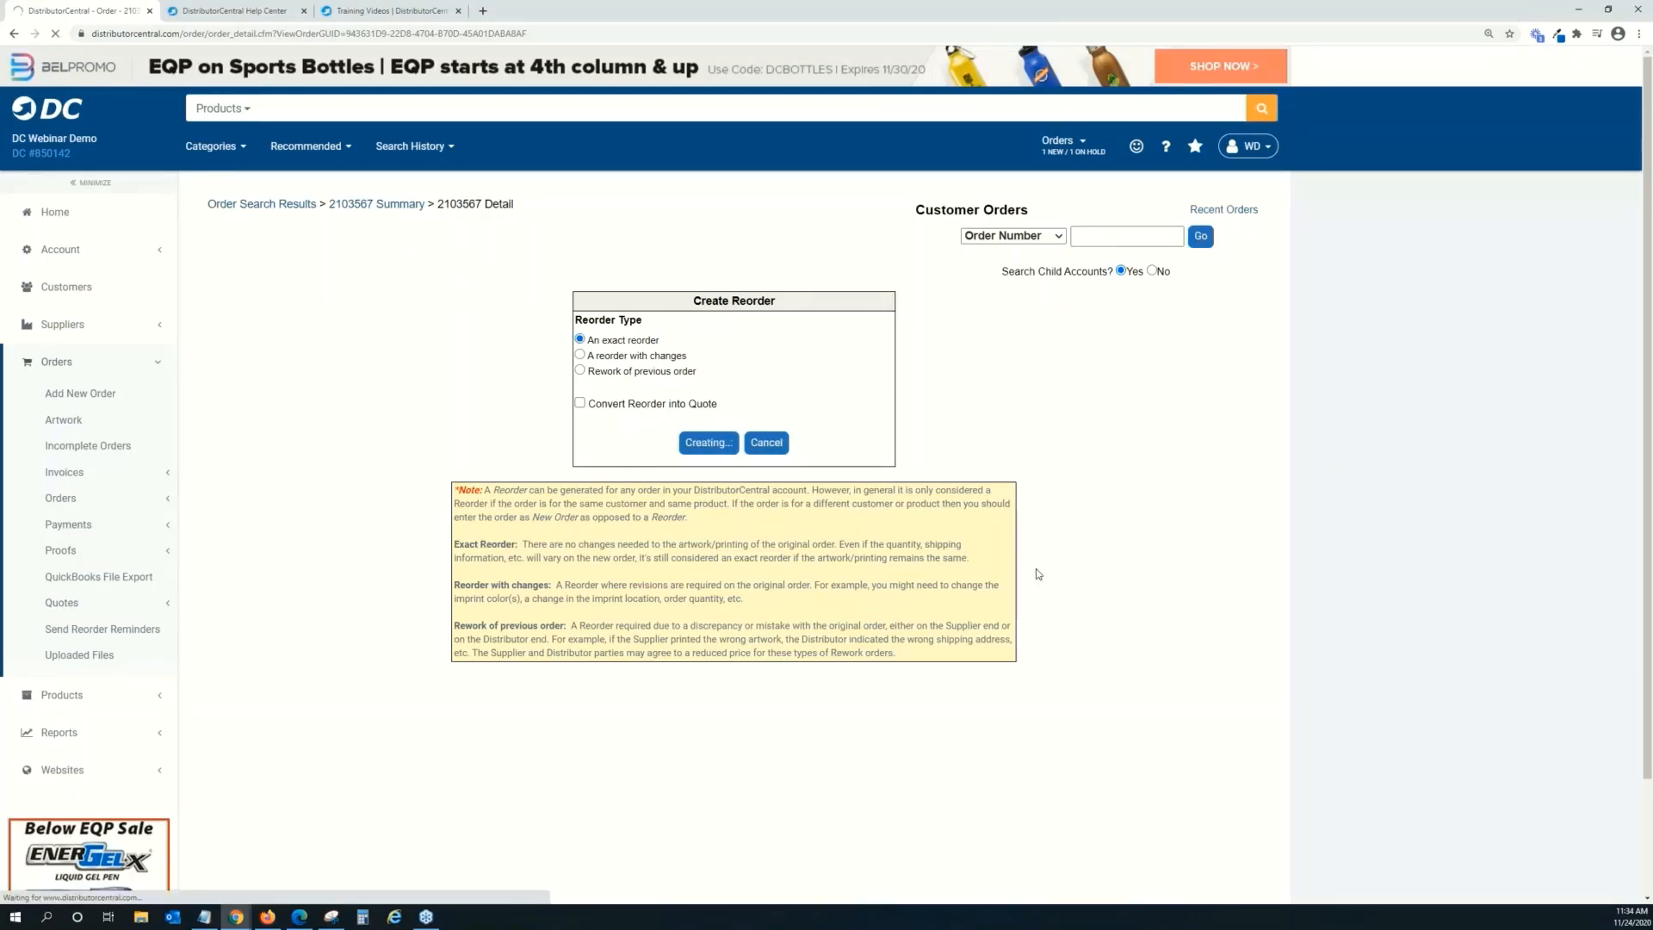
scroll(1037, 570, down, 5)
scroll(1037, 569, down, 6)
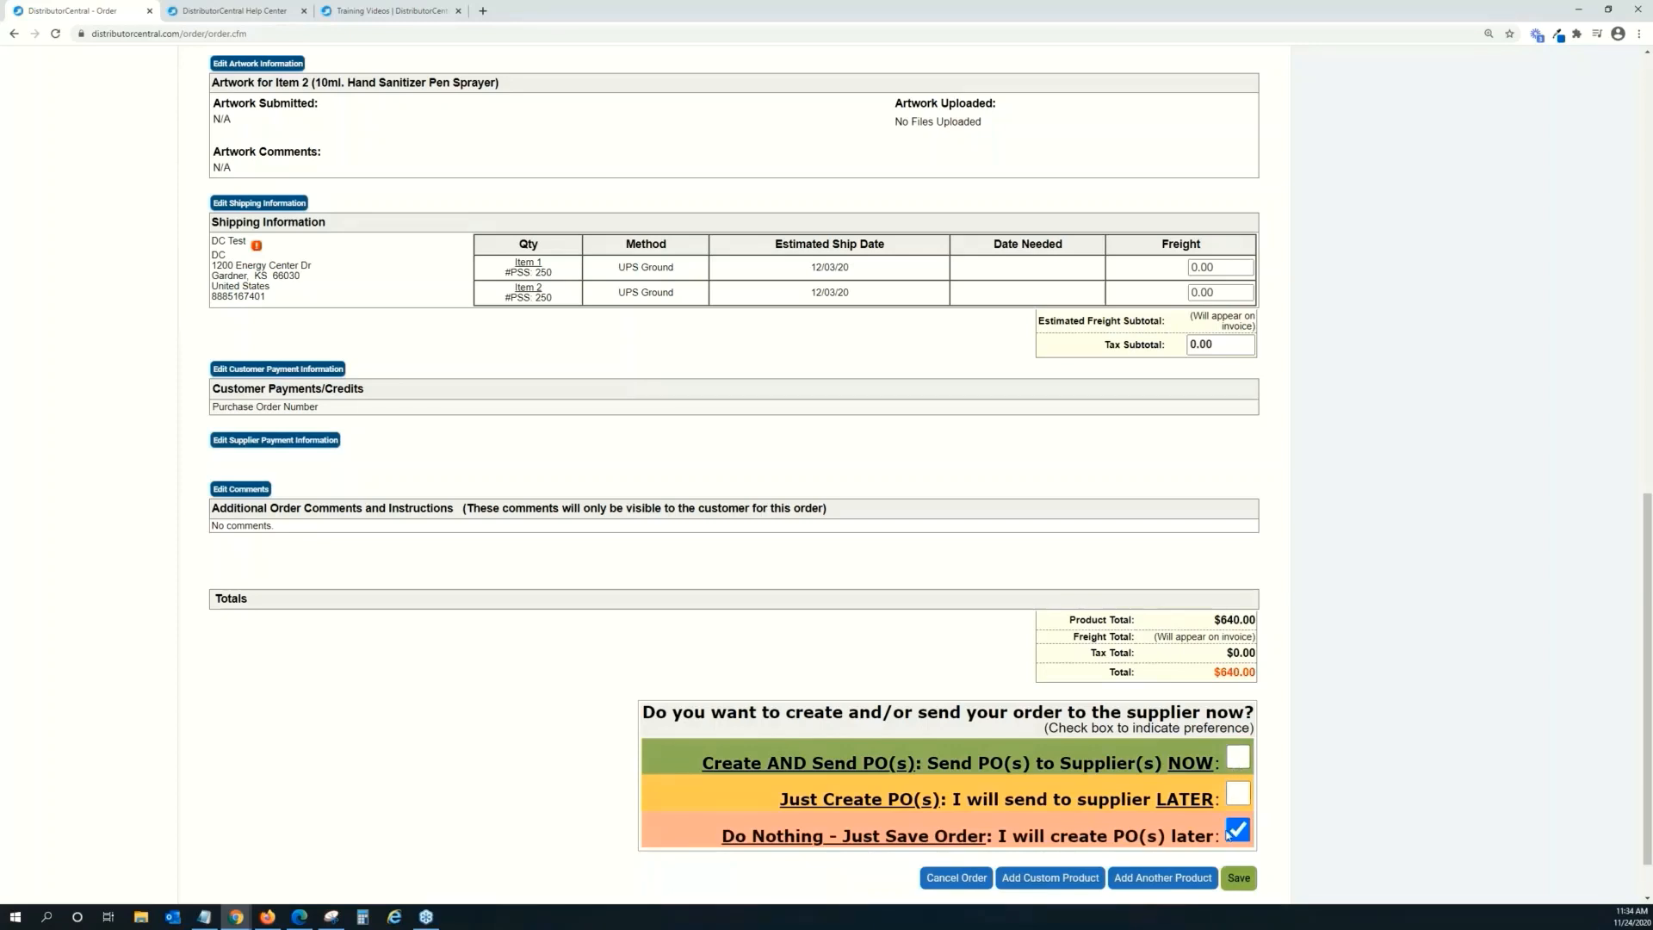
click(953, 884)
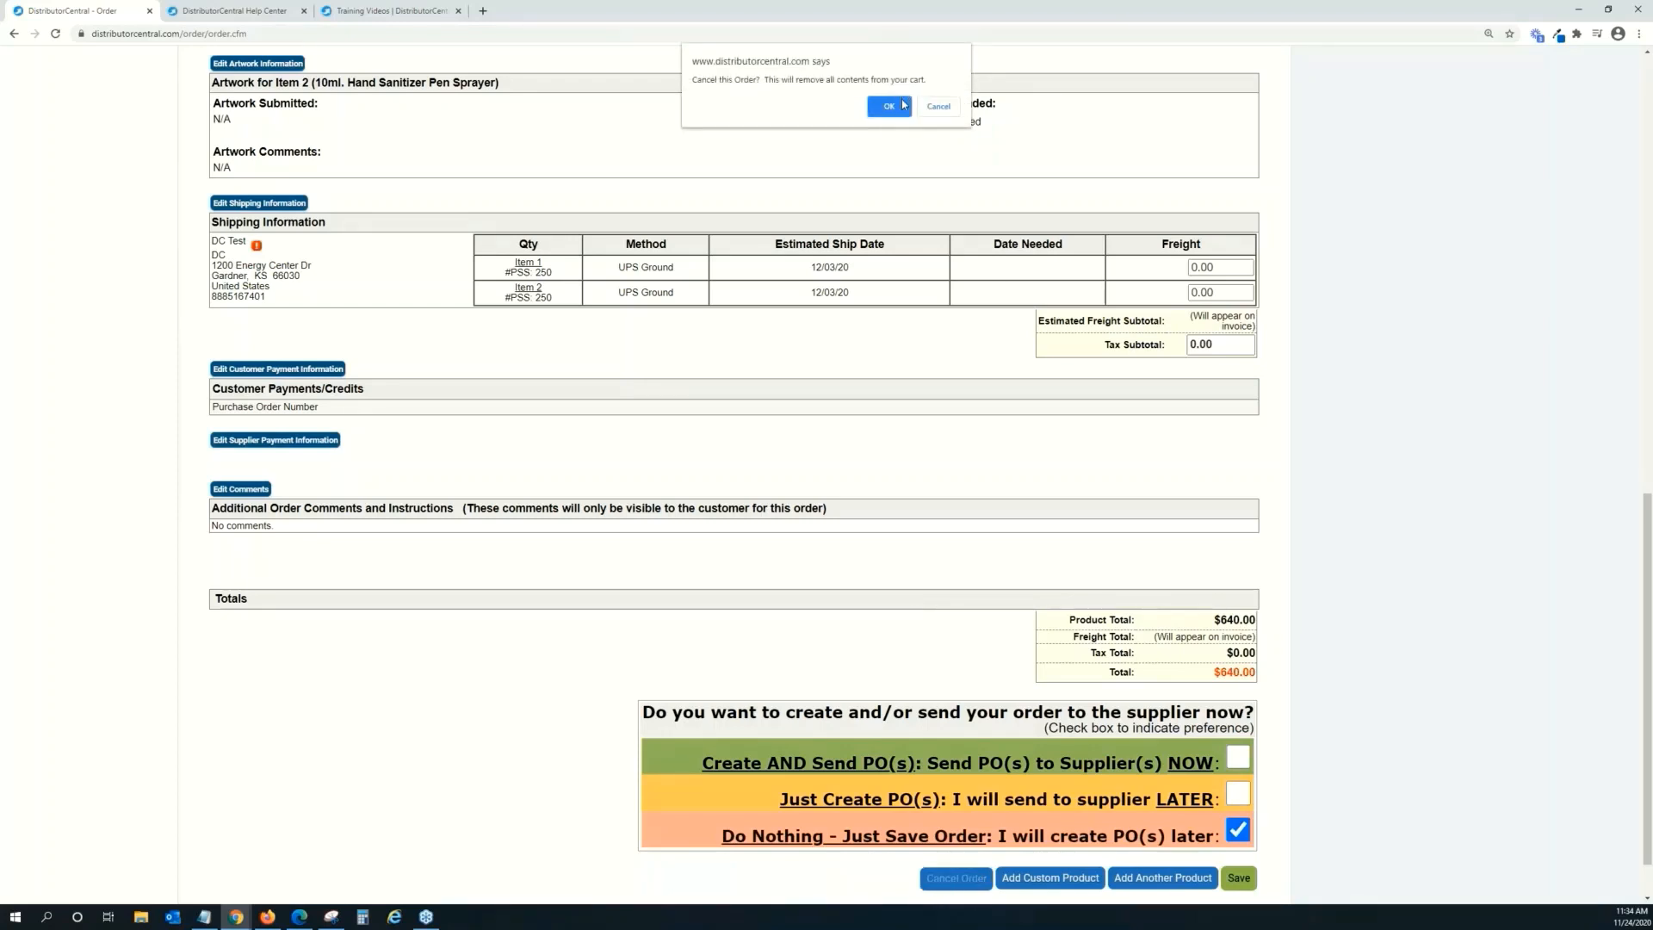
click(890, 105)
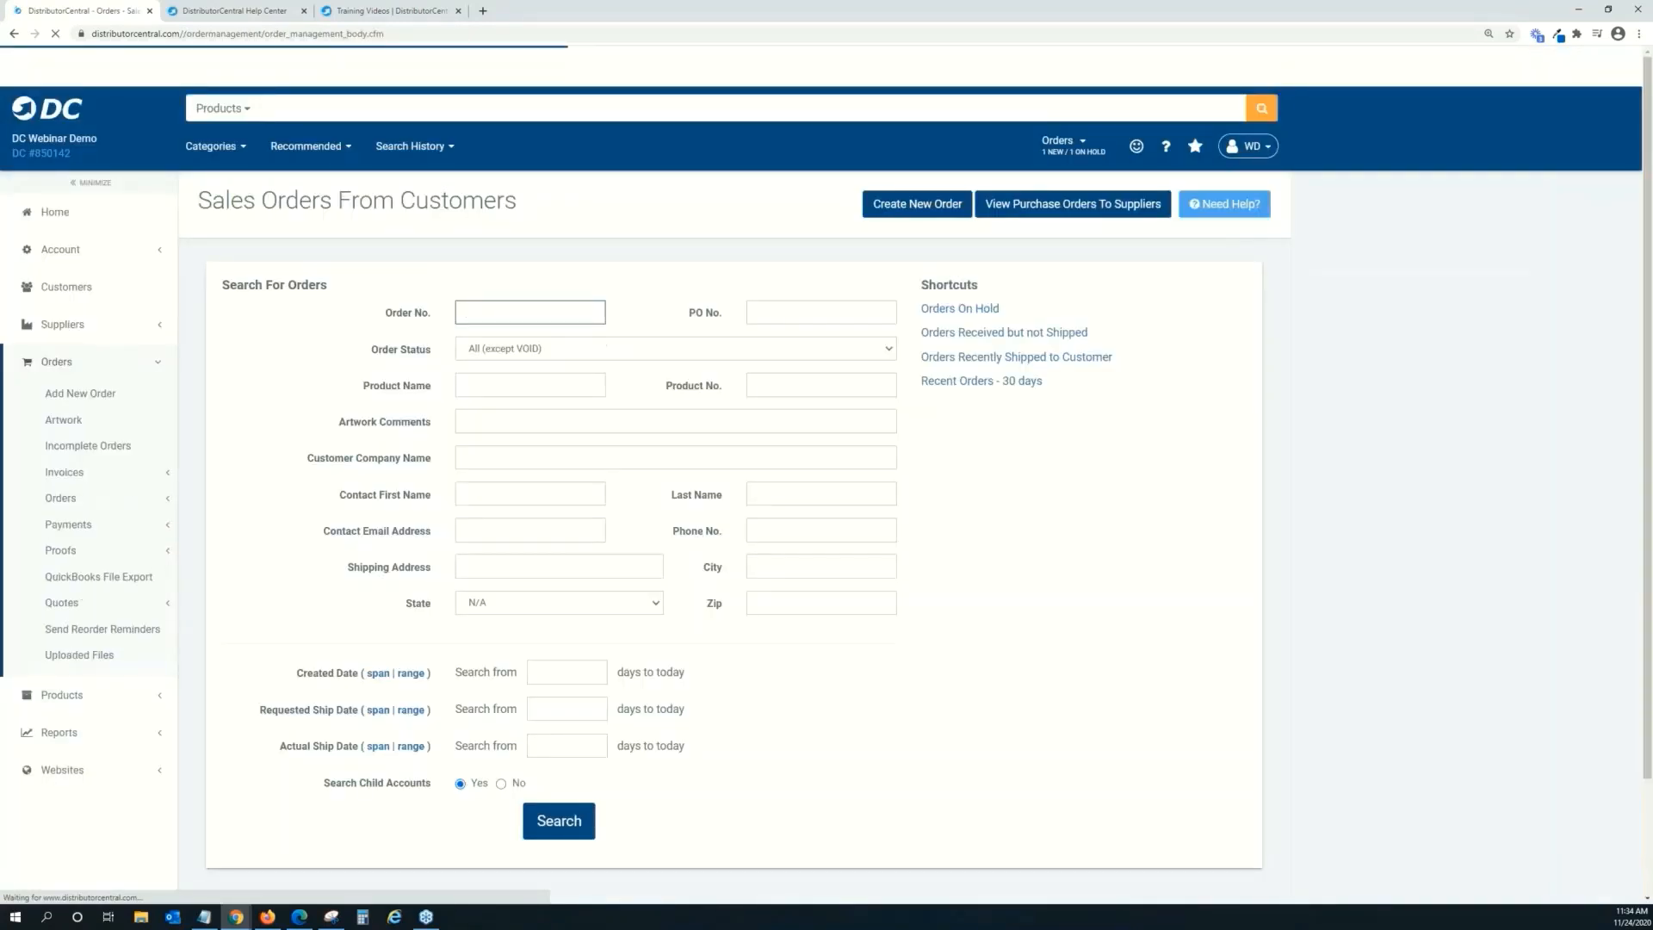
Return to the home page, switch to the DistributorCentral Help Center, and browse its article categories.
click(57, 213)
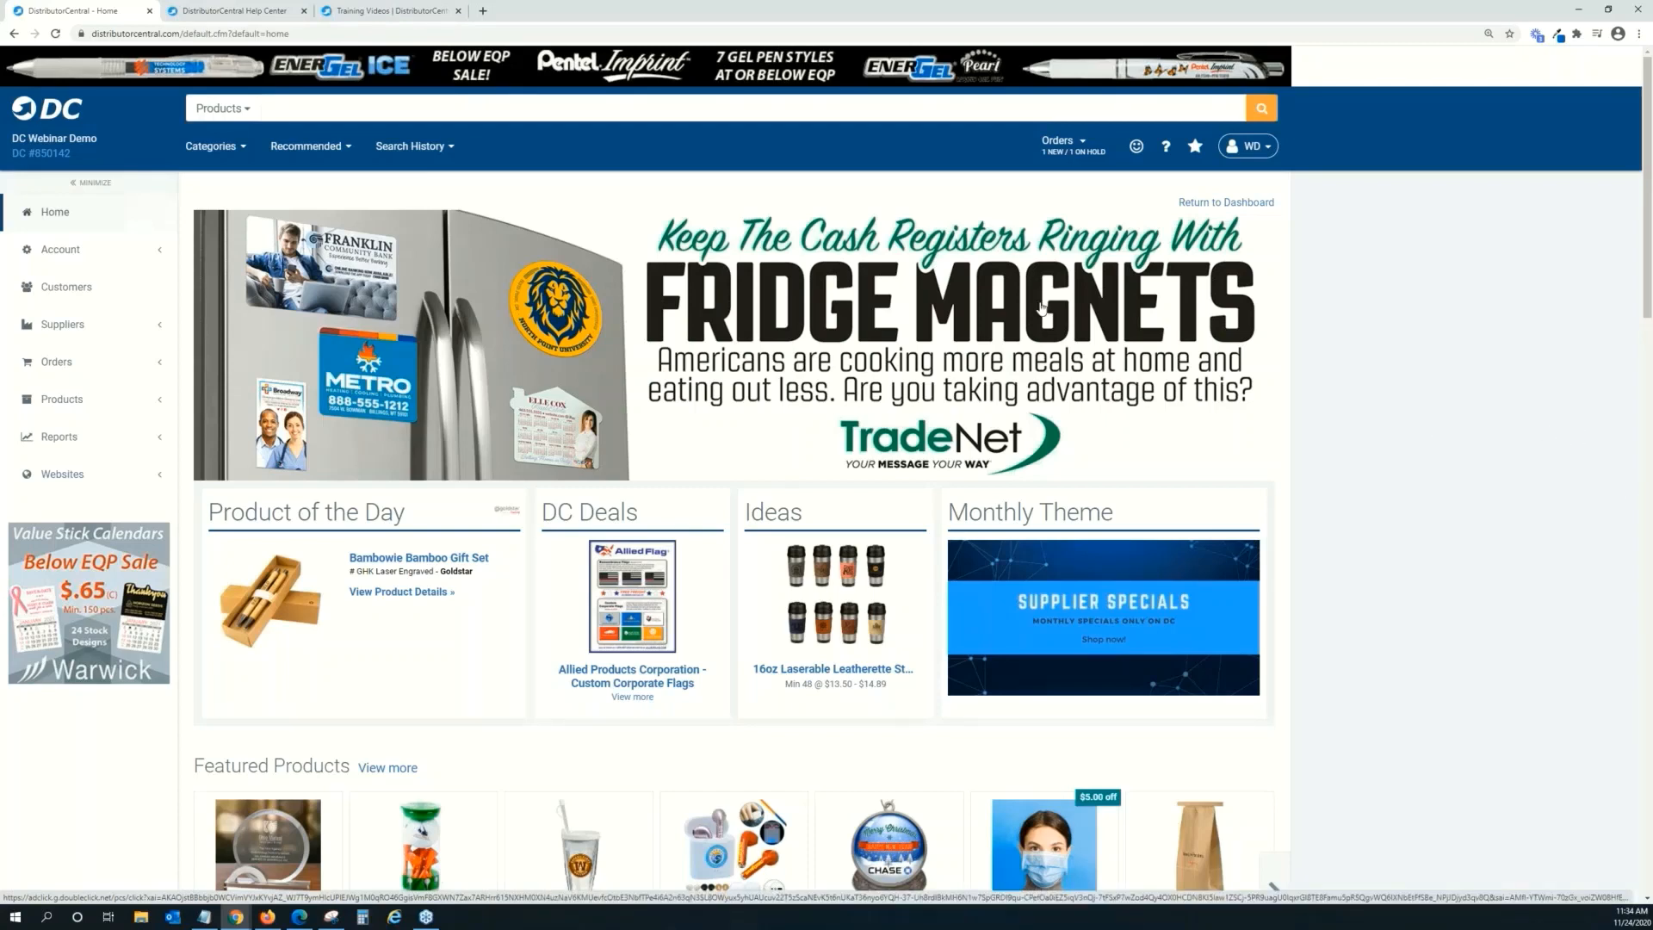
click(241, 10)
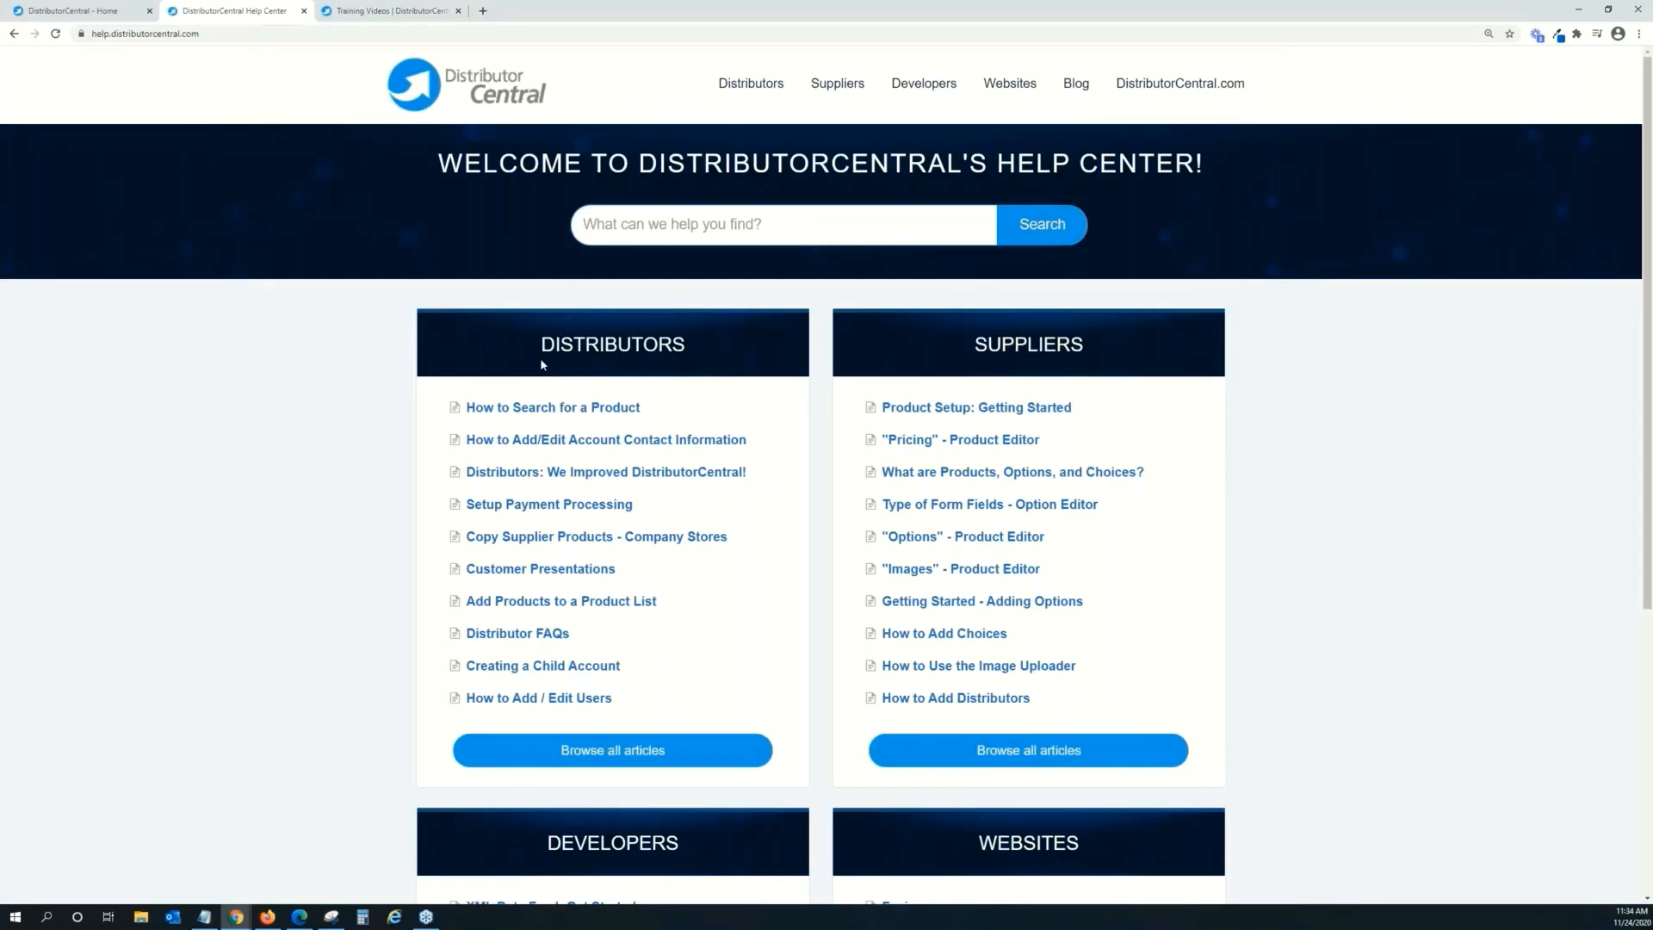
scroll(655, 267, down, 2)
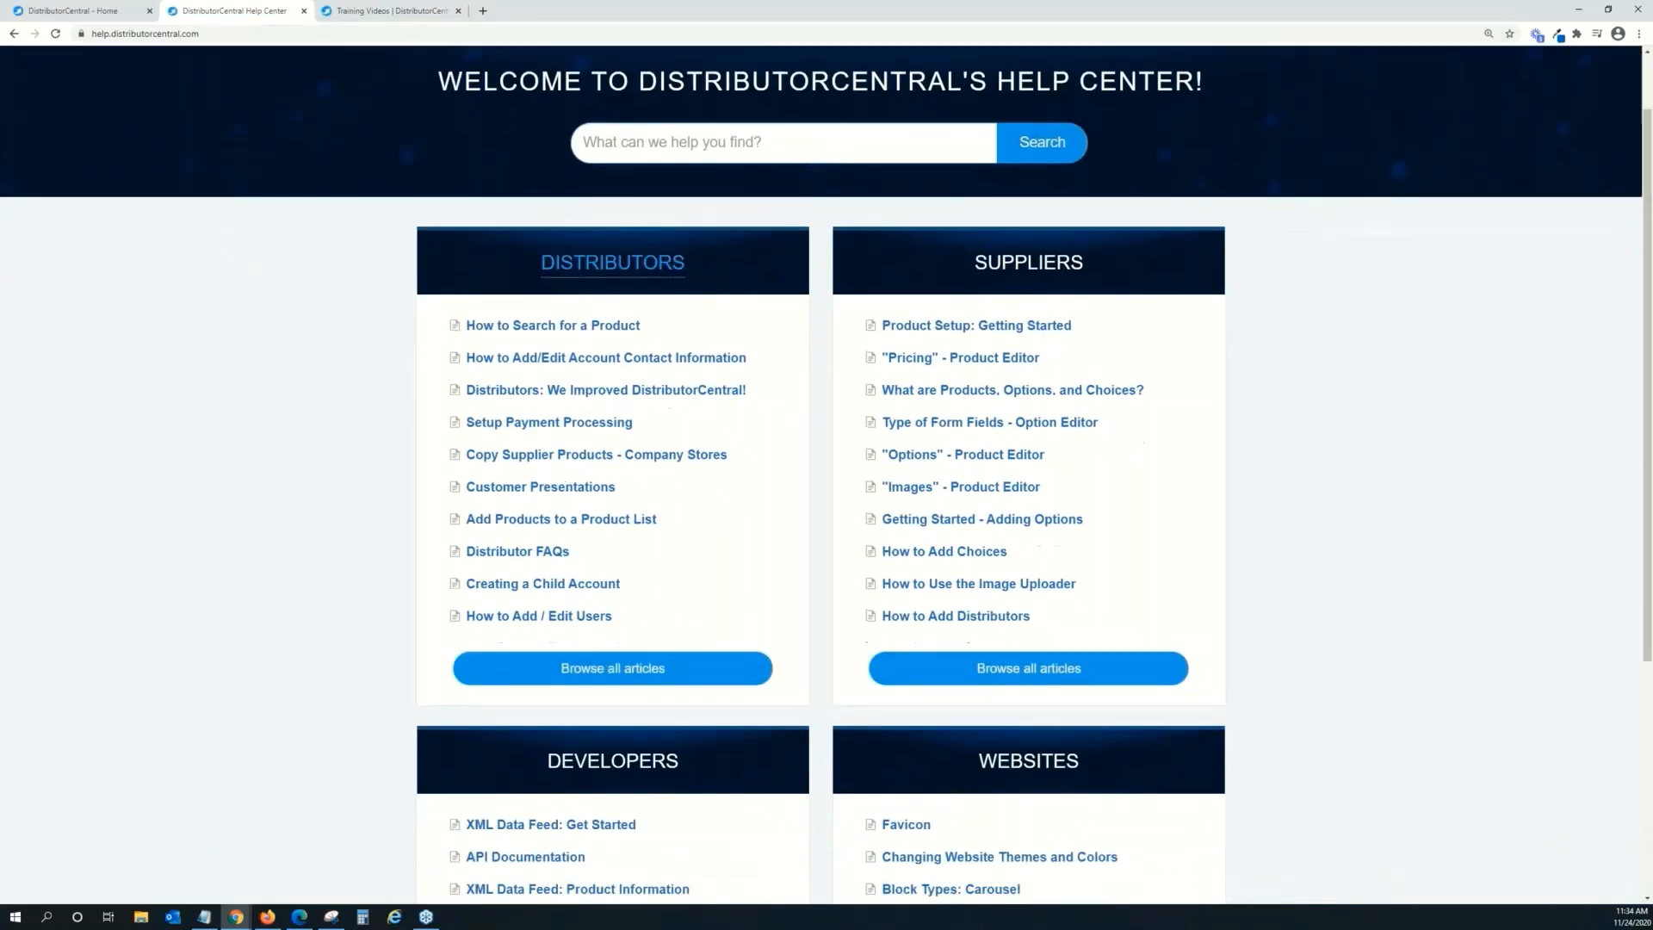
scroll(672, 274, down, 2)
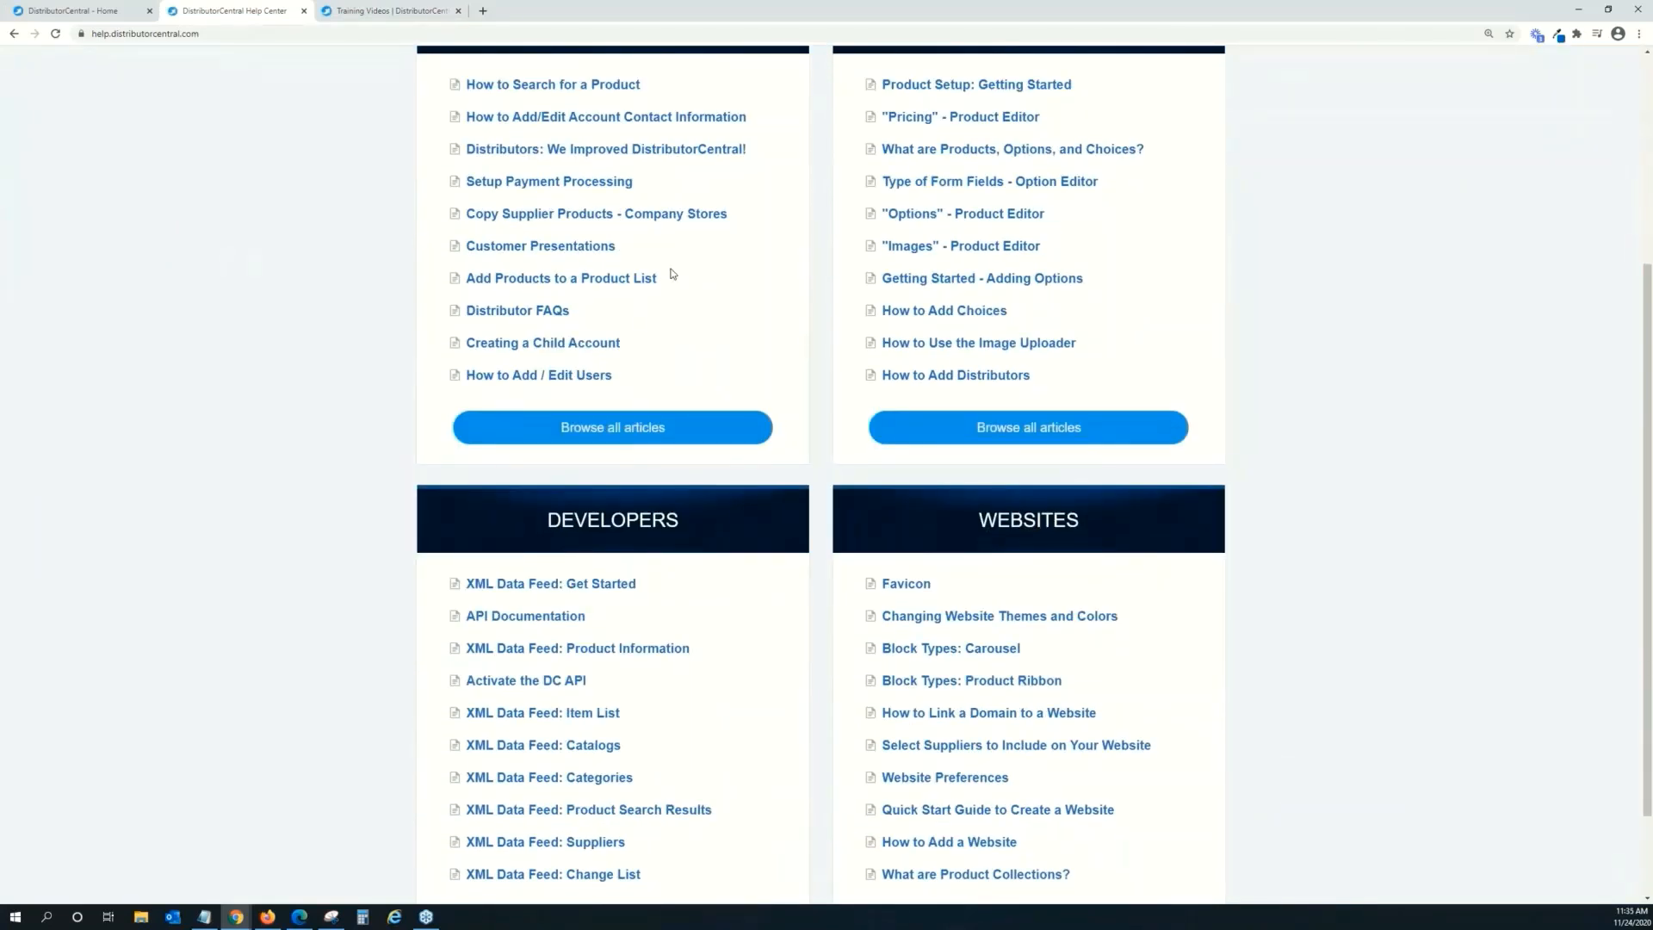
scroll(672, 274, up, 4)
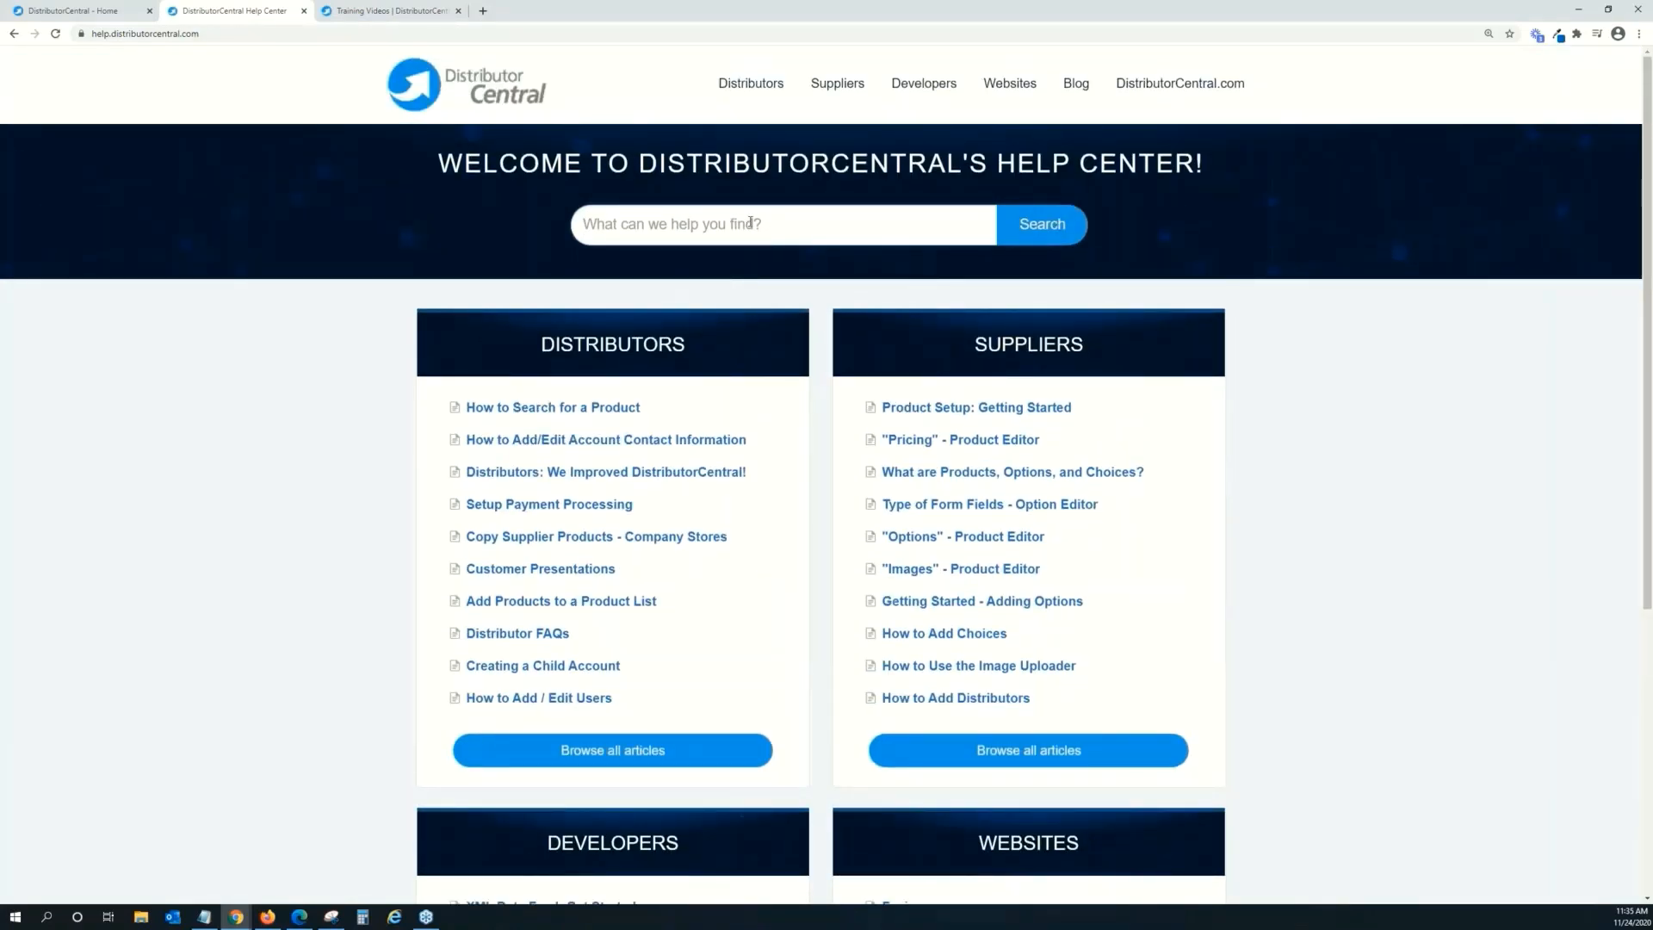
Search the Help Center for "Payment" and read through the Setup Payment Processing article.
text(Payment)
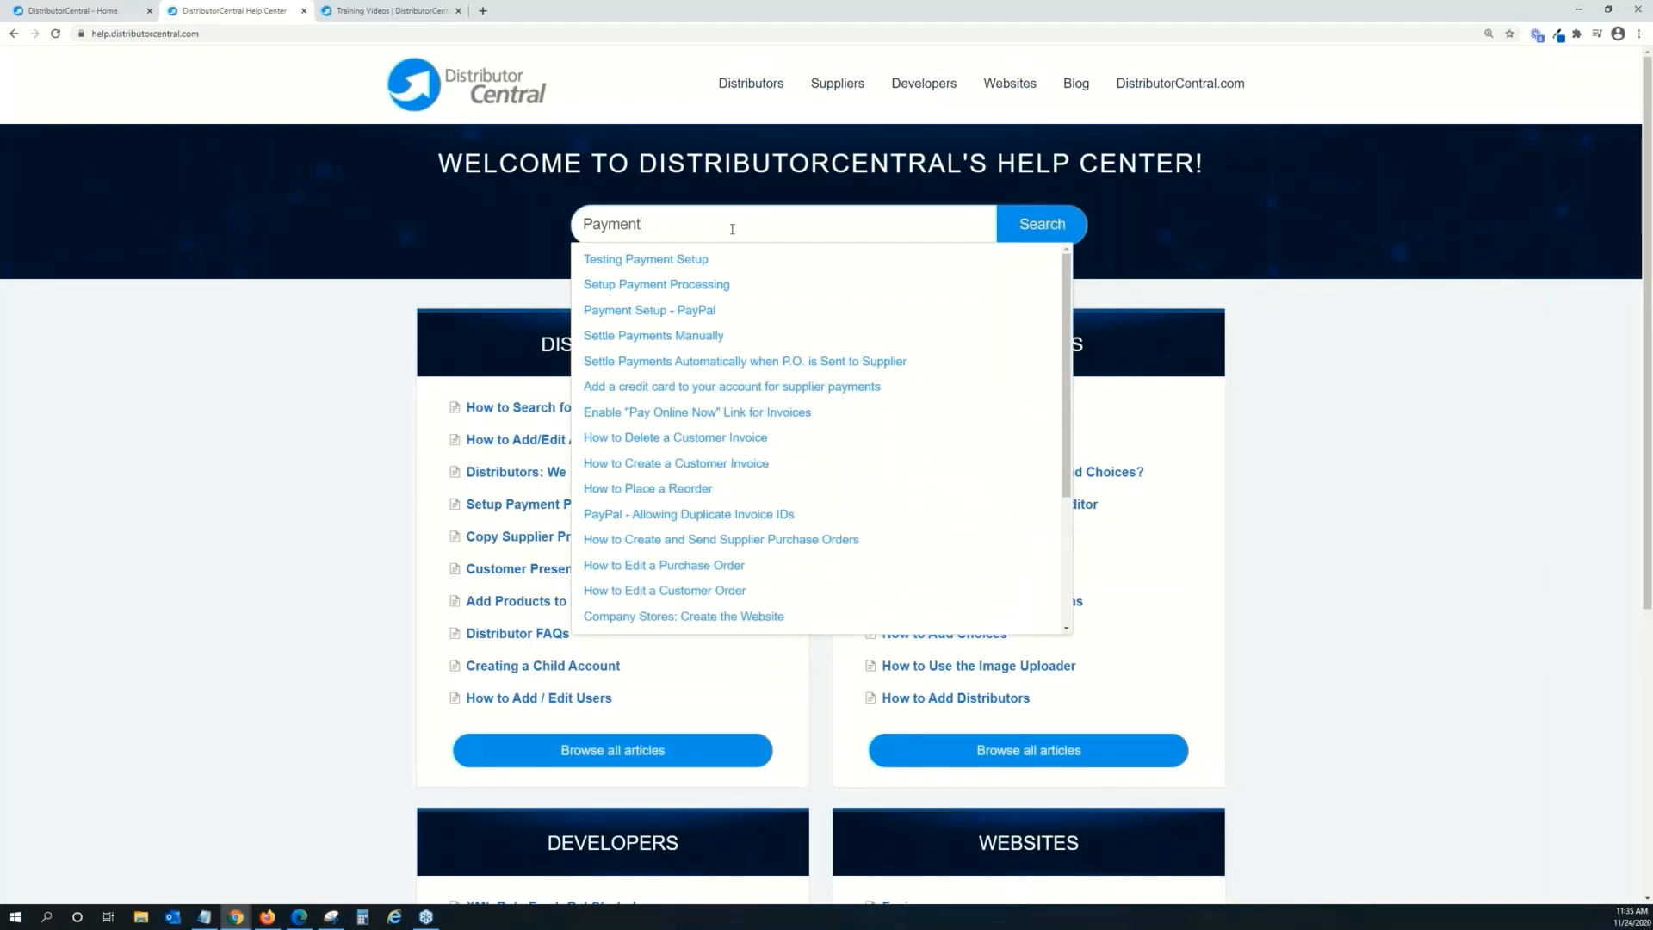
click(738, 286)
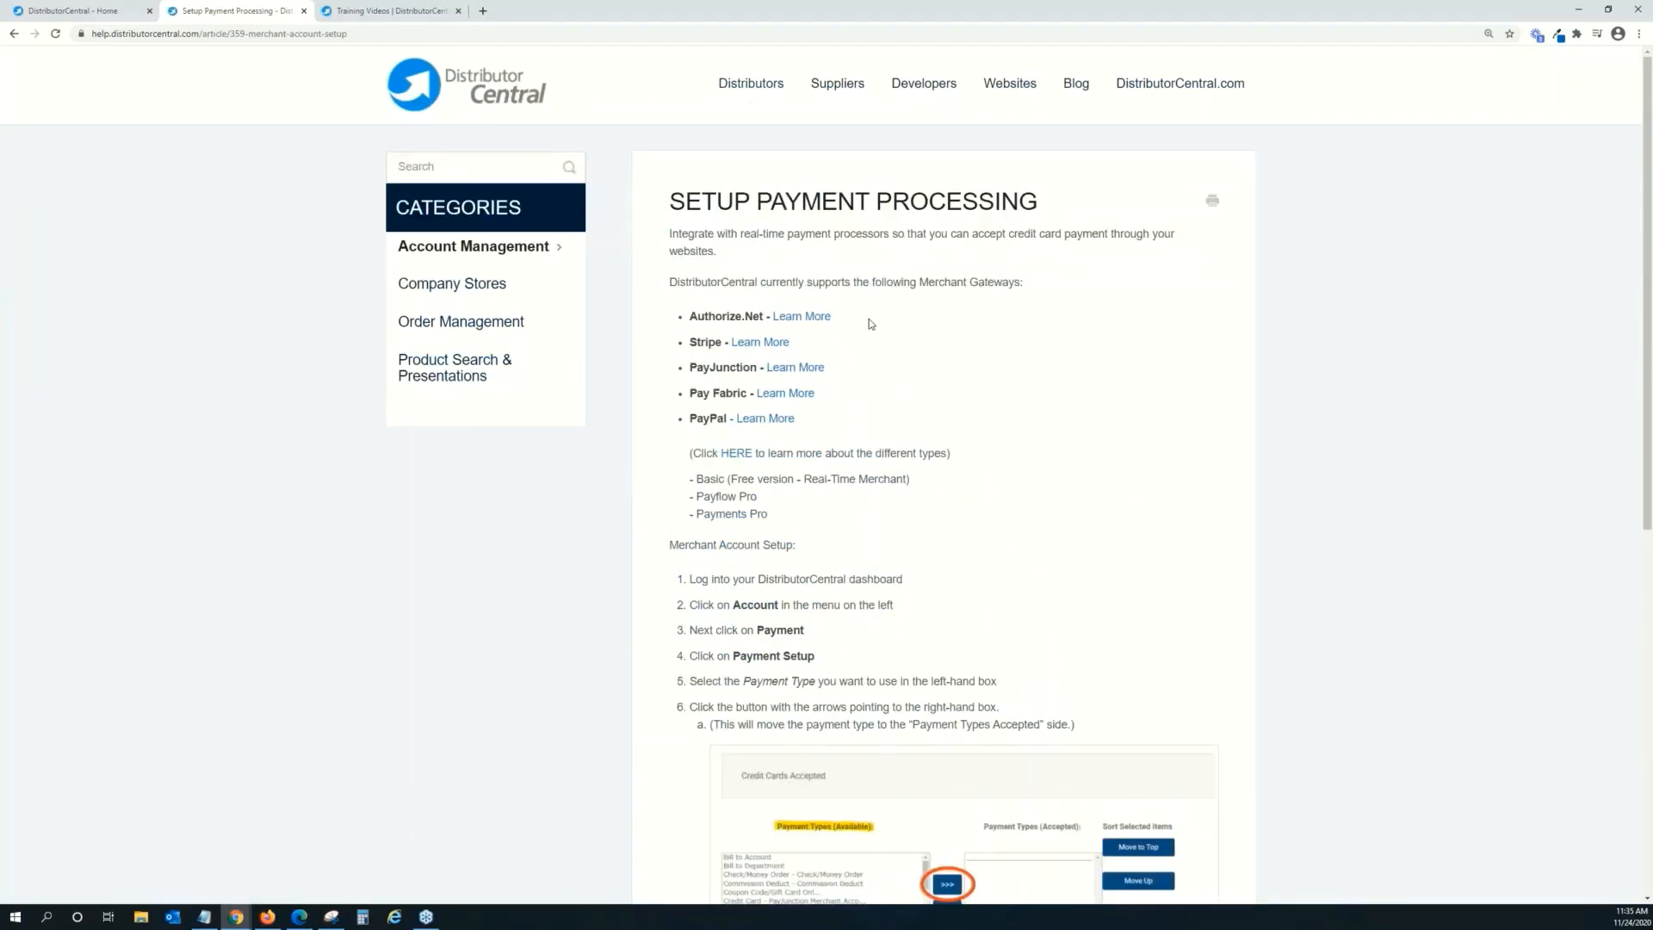
scroll(870, 323, down, 1)
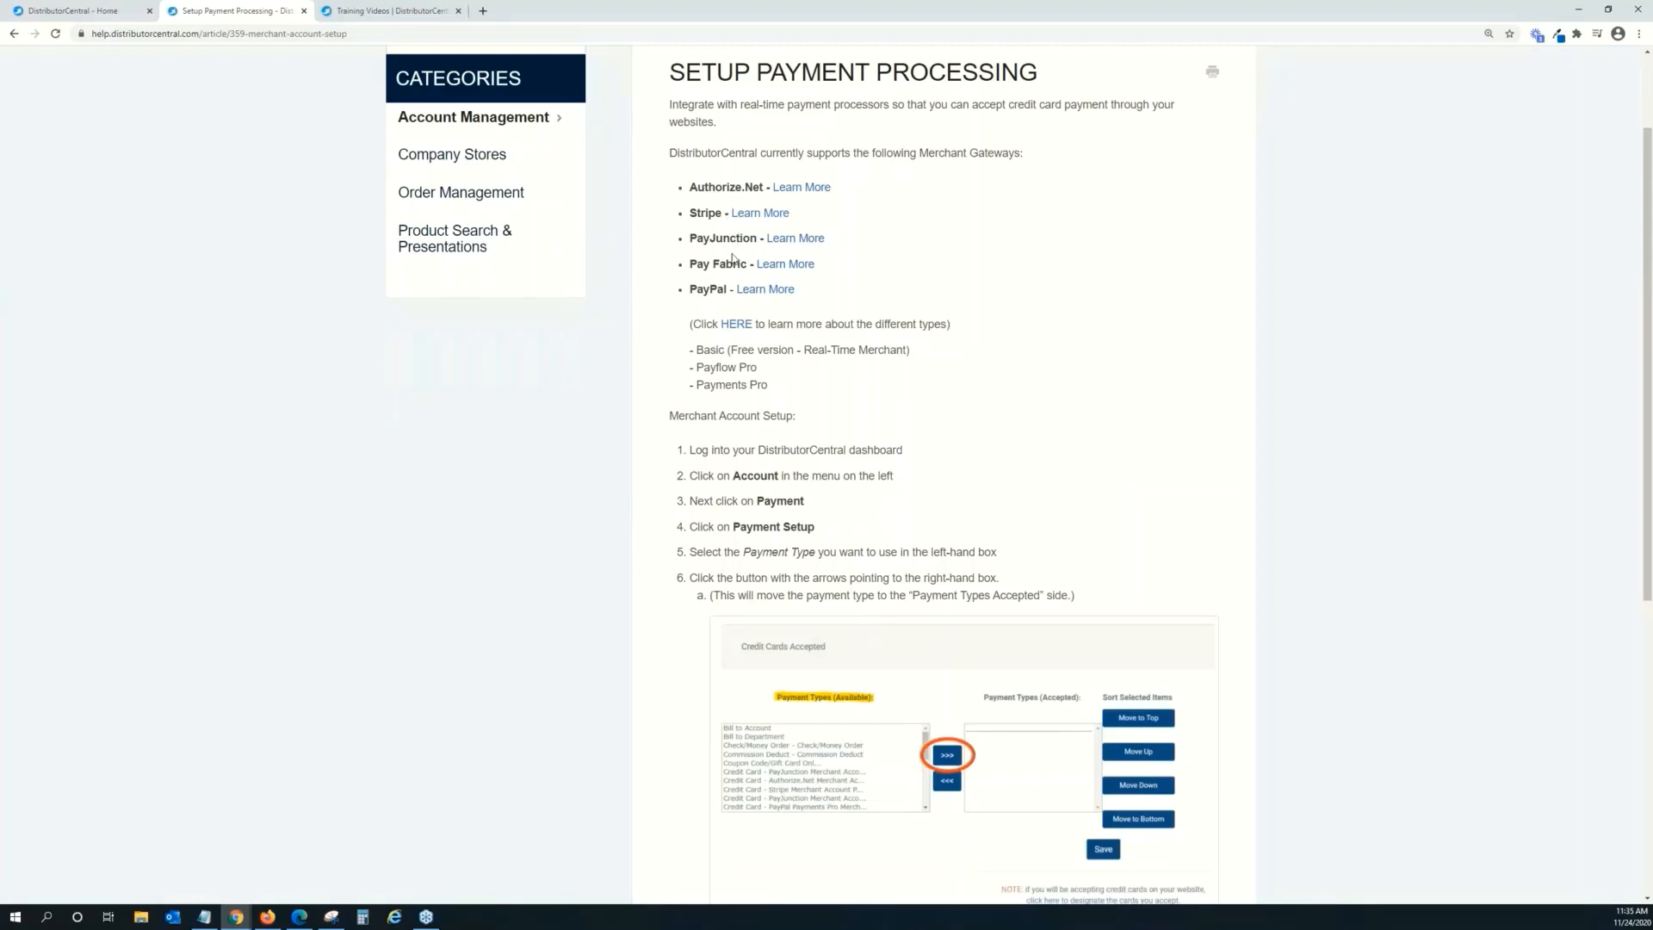
scroll(727, 287, down, 6)
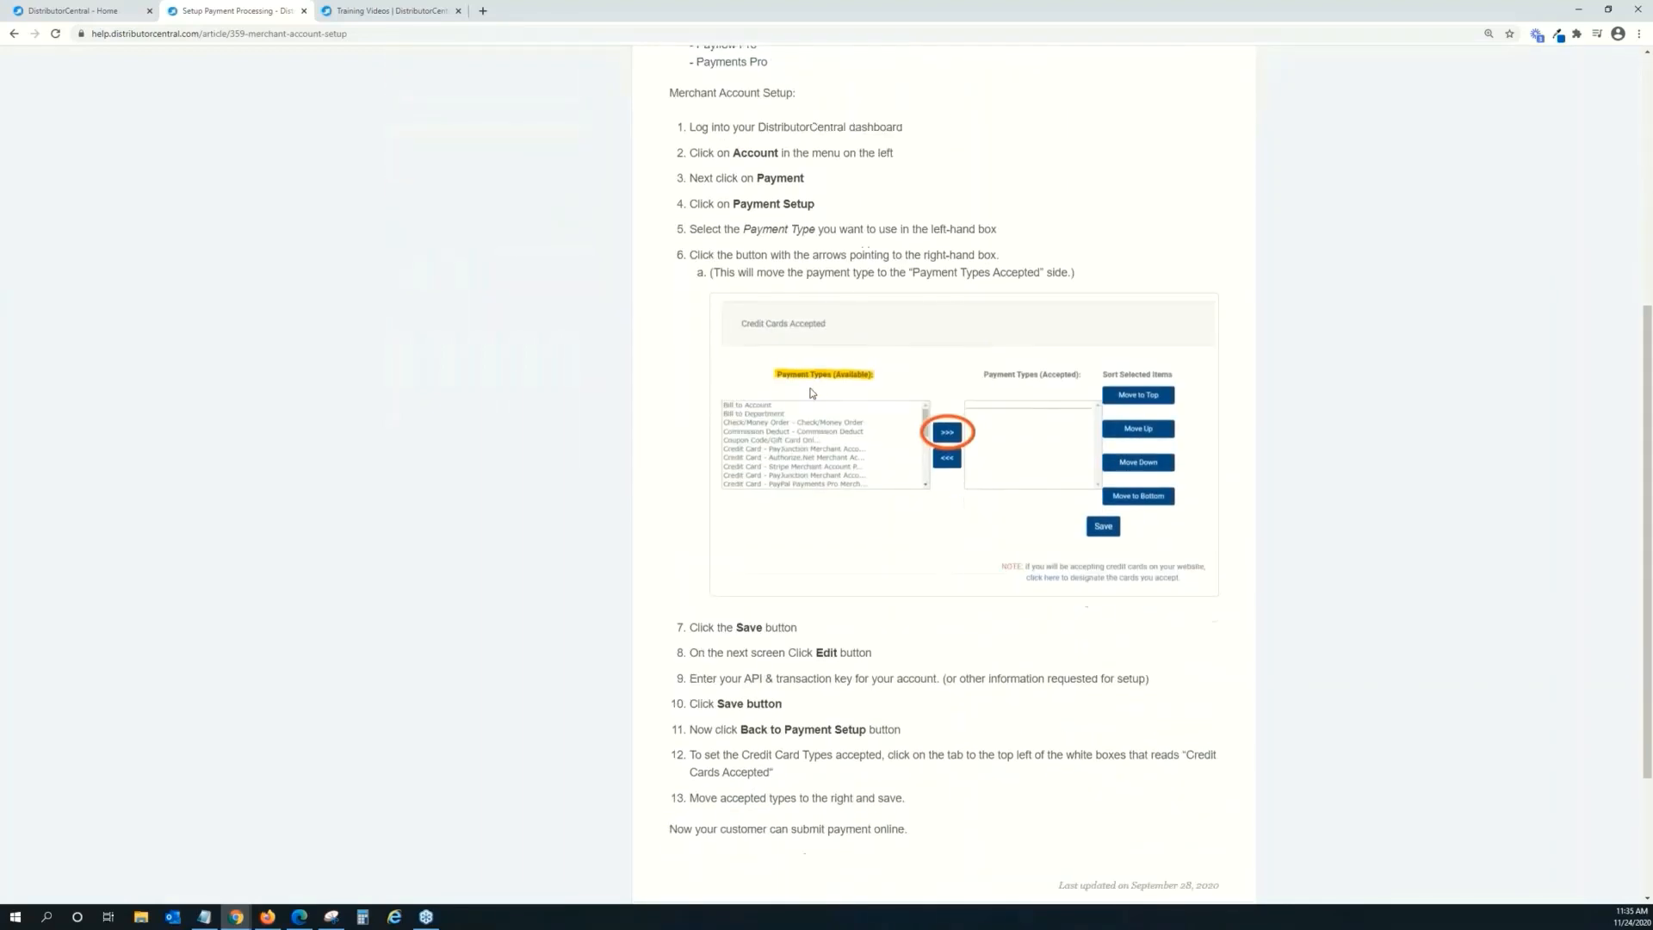
Finish viewing the Setup Payment Processing article, switch to the DistributorCentral website, and open Training Videos from its resources.
scroll(798, 401, up, 1)
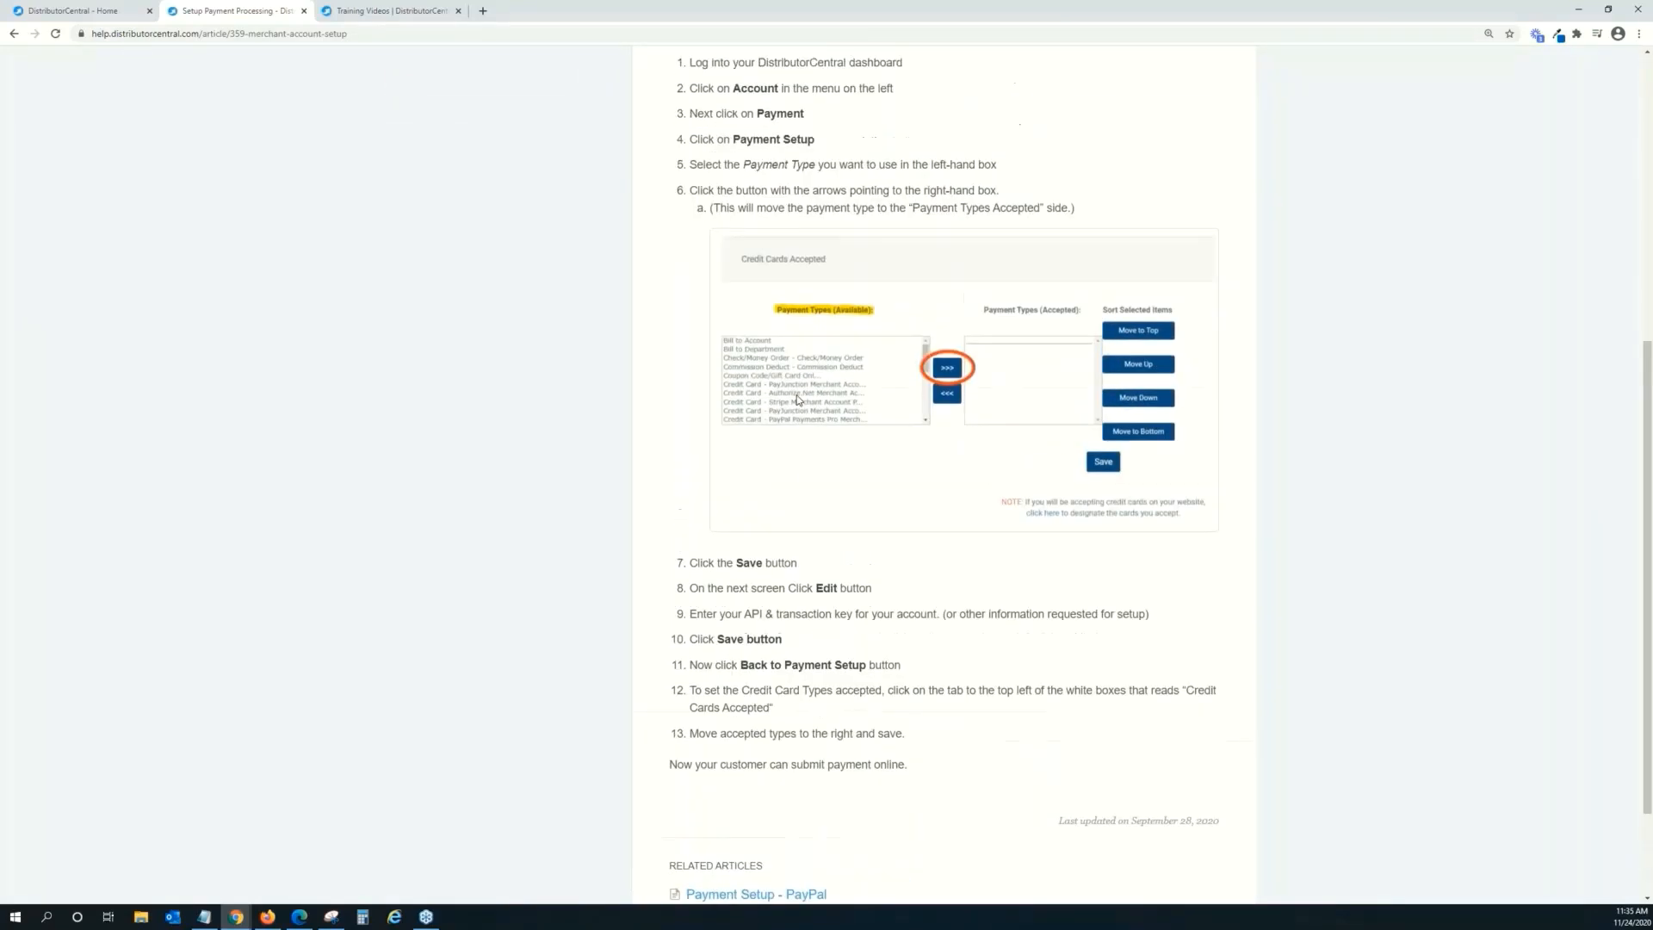
scroll(798, 400, up, 6)
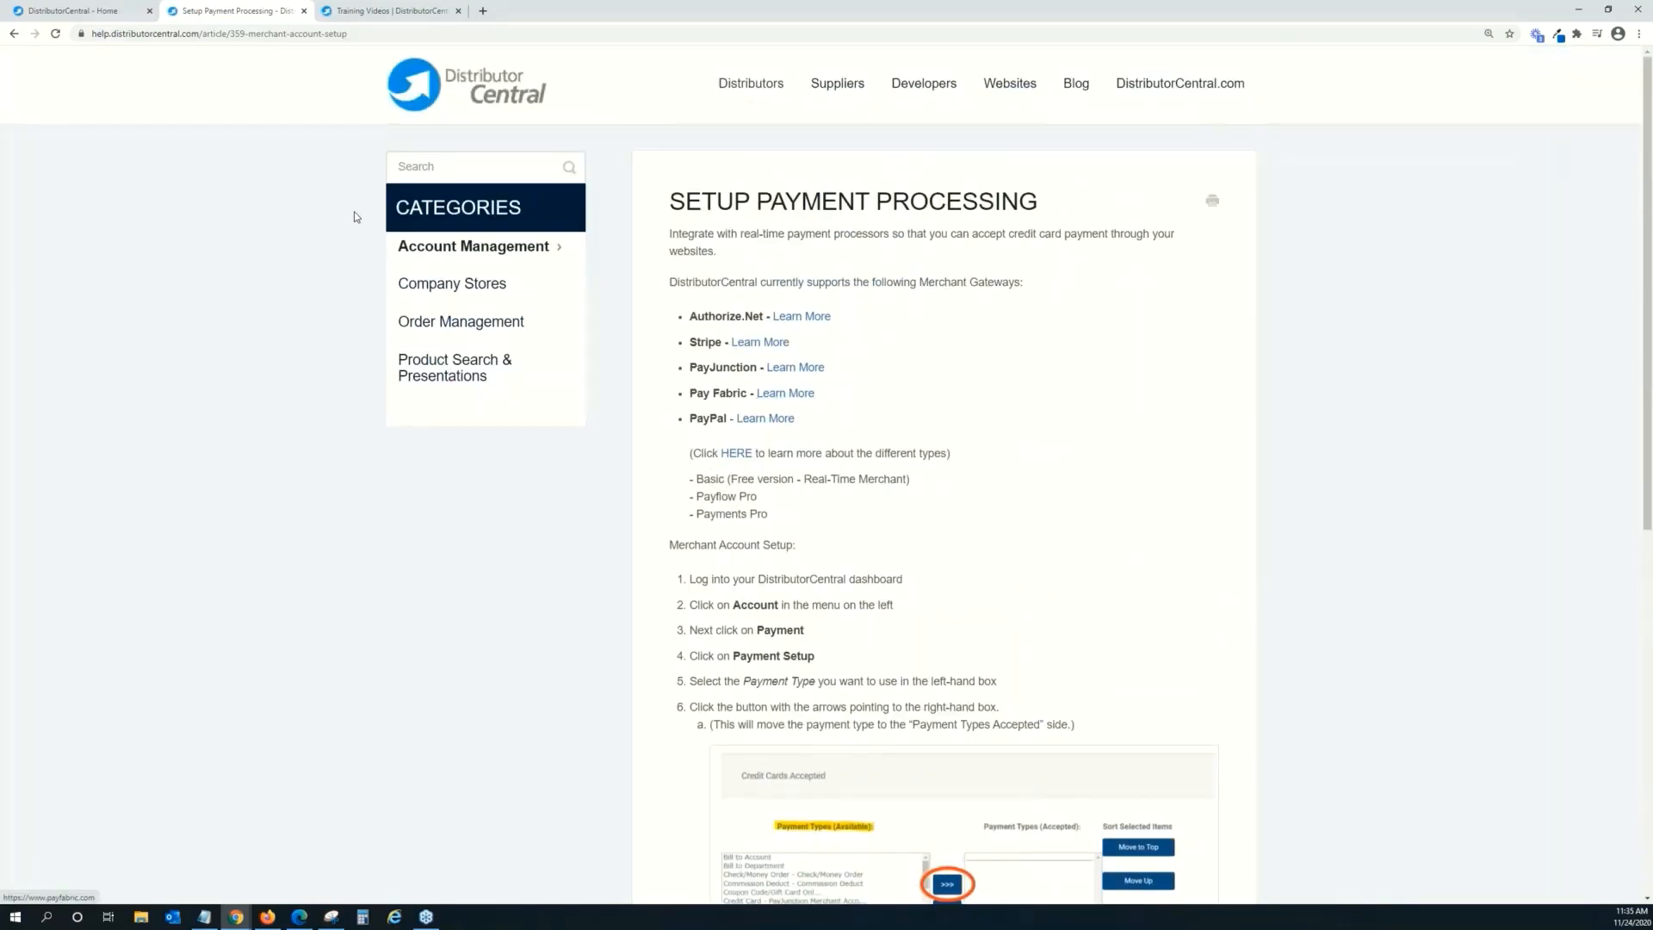
click(350, 11)
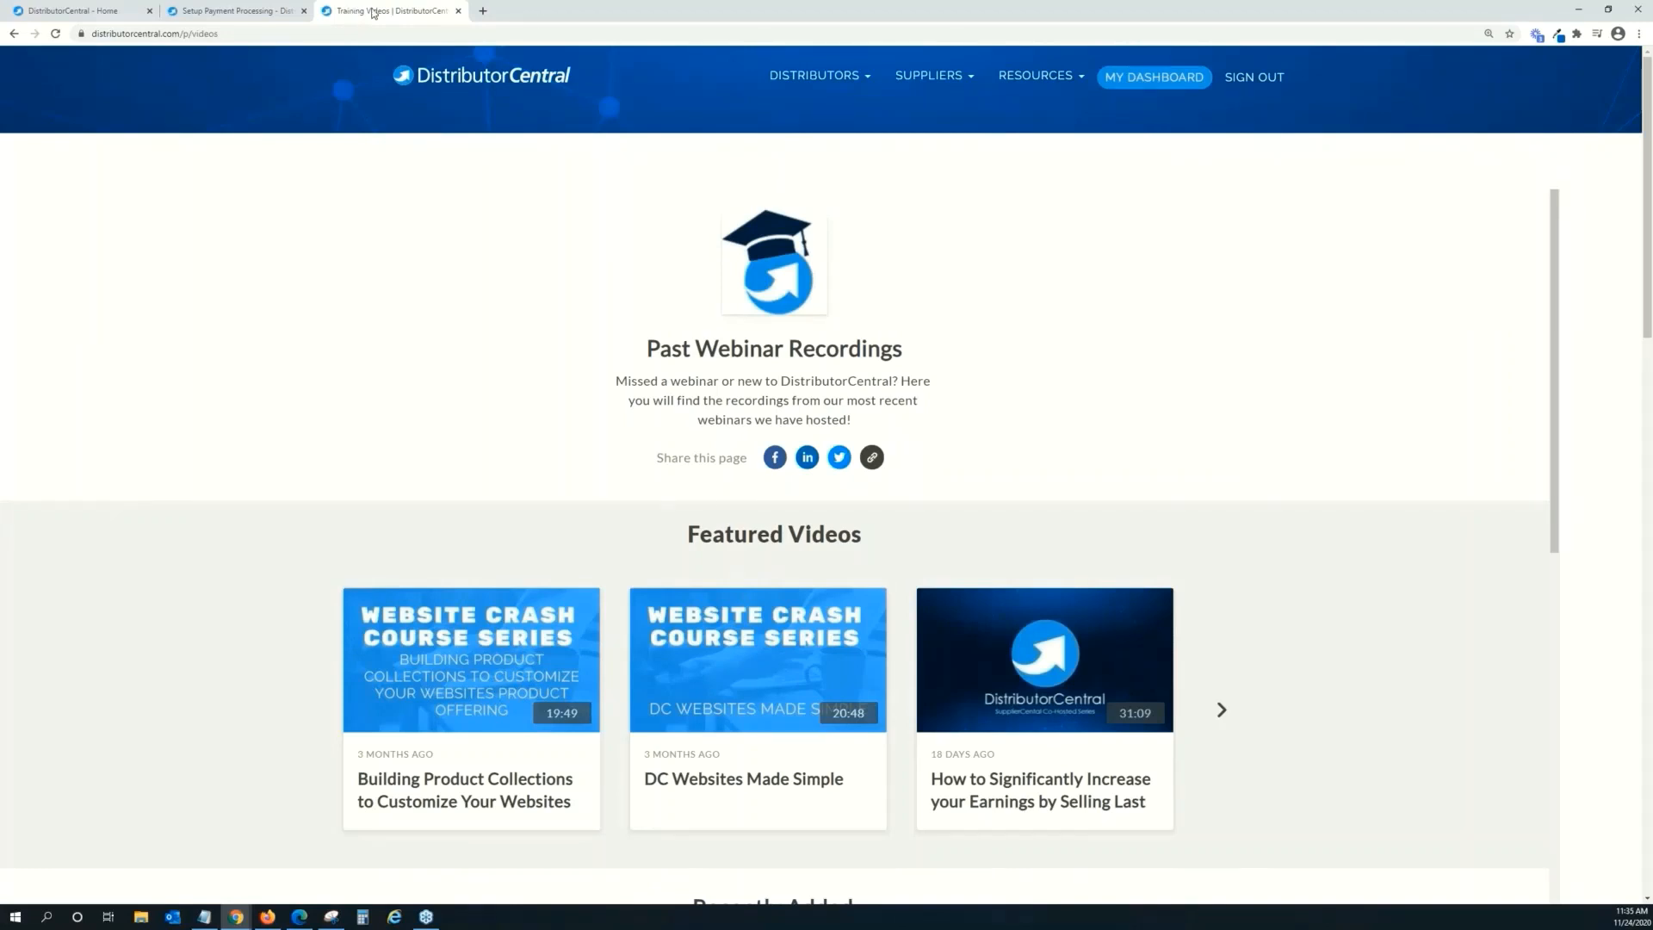
click(1065, 78)
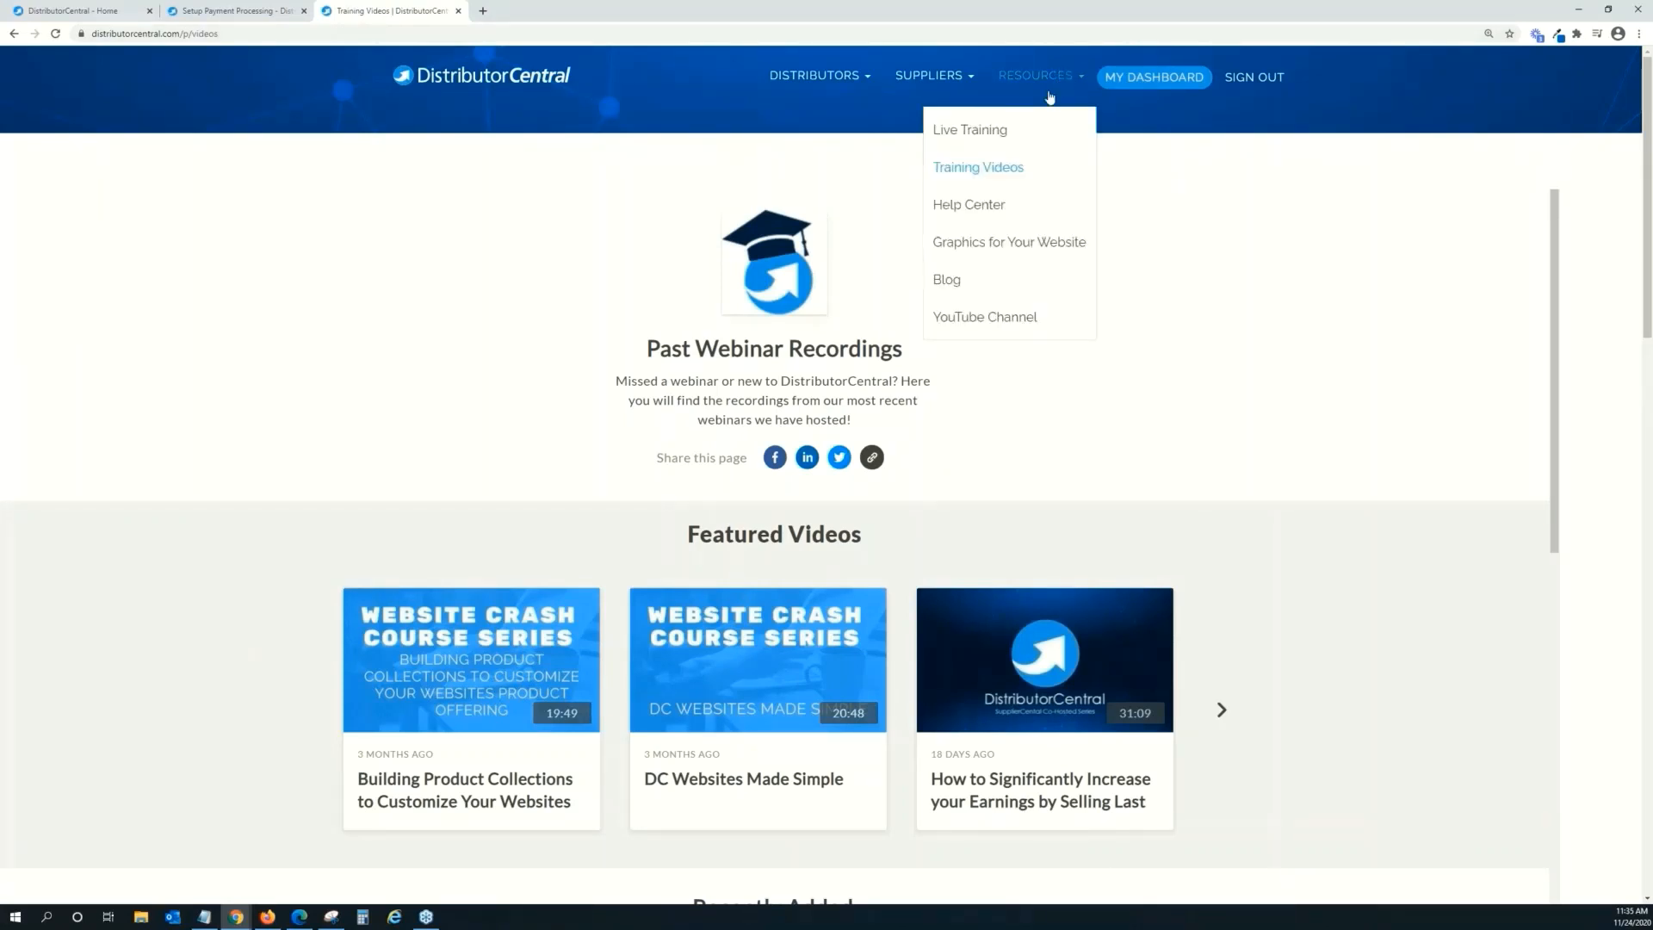
click(1007, 165)
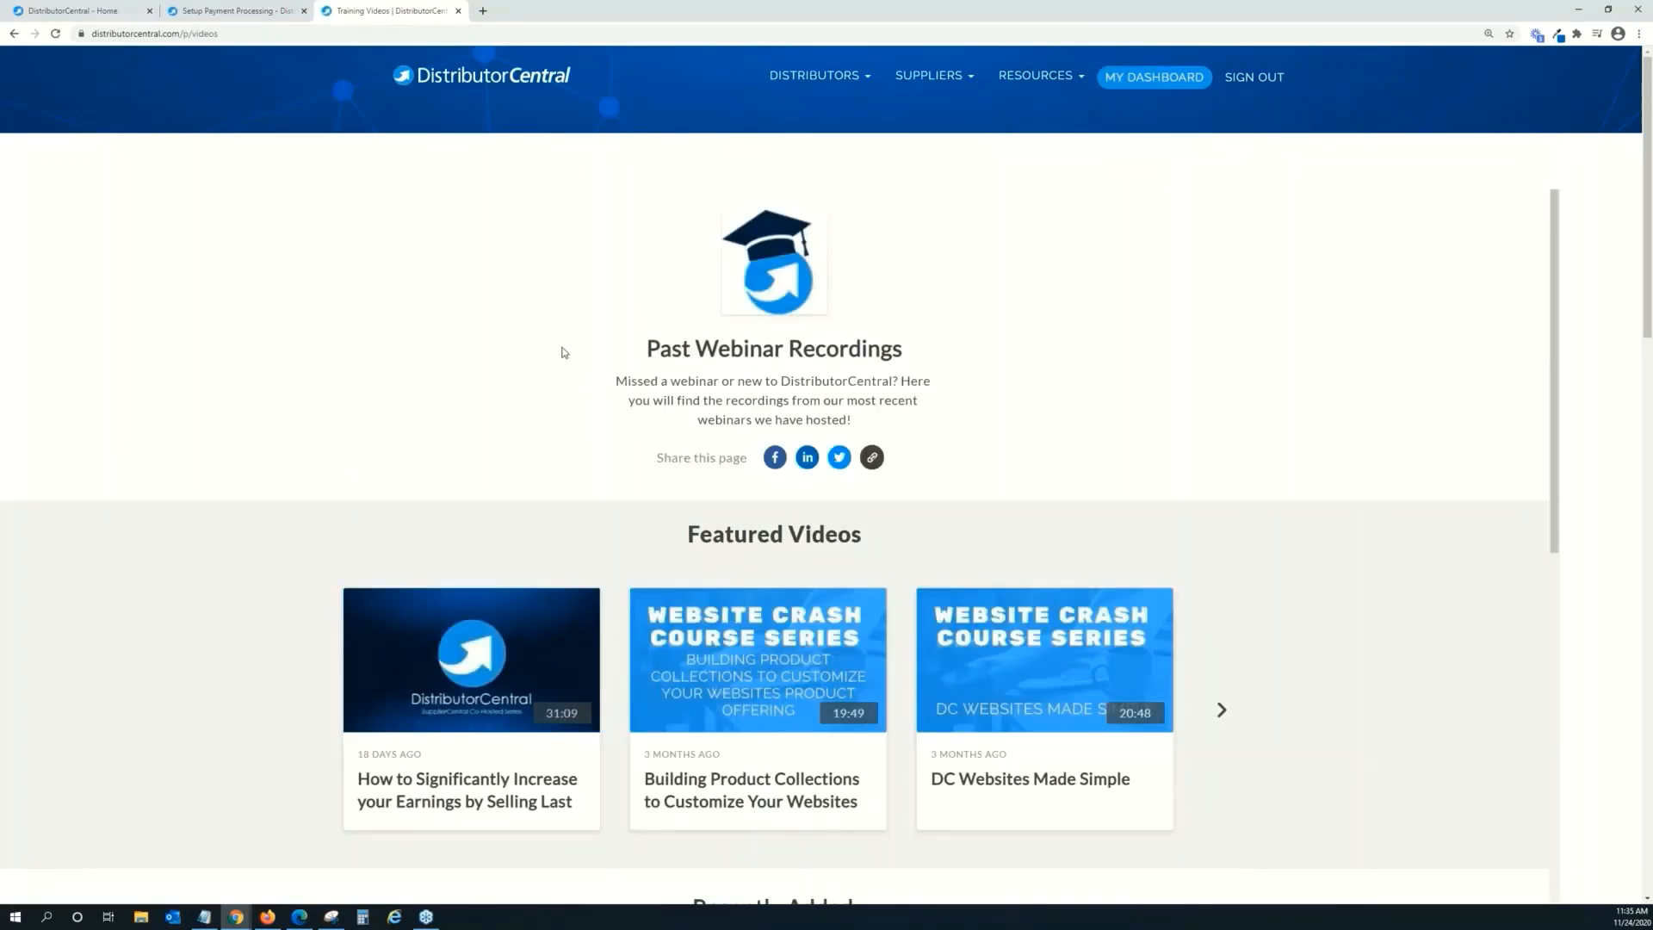
Browse the past webinar recordings by series, highlight the "Introduction to DistributorCentral Series" heading, and return to the featured videos.
scroll(564, 352, down, 5)
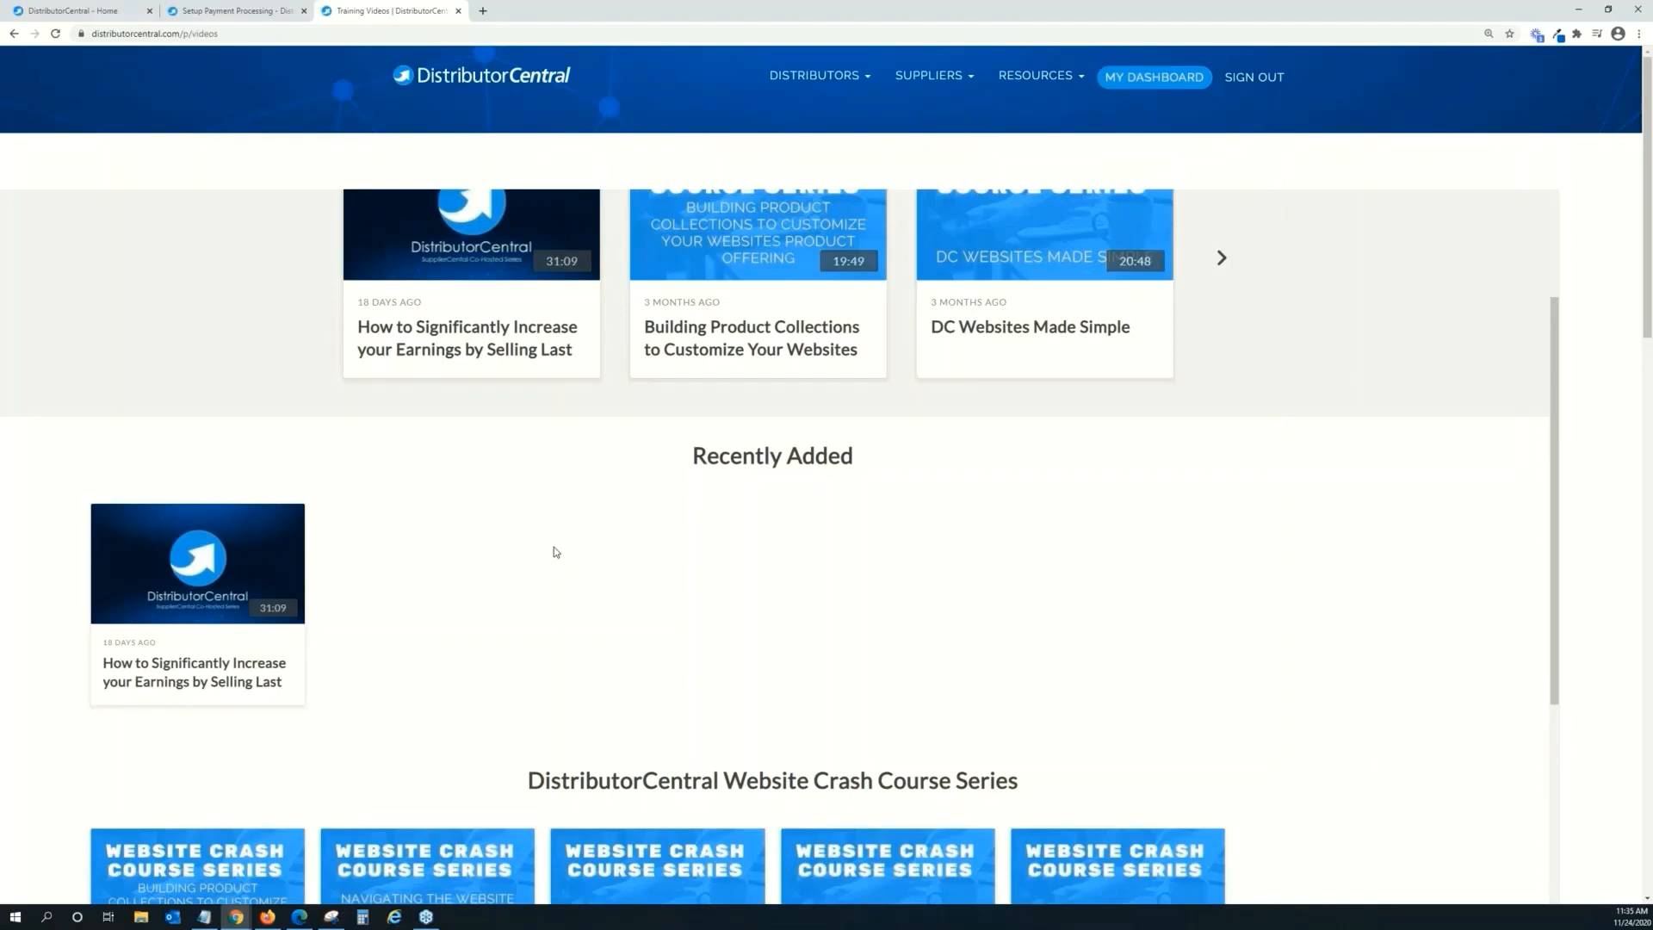
scroll(556, 552, up, 3)
scroll(544, 482, down, 6)
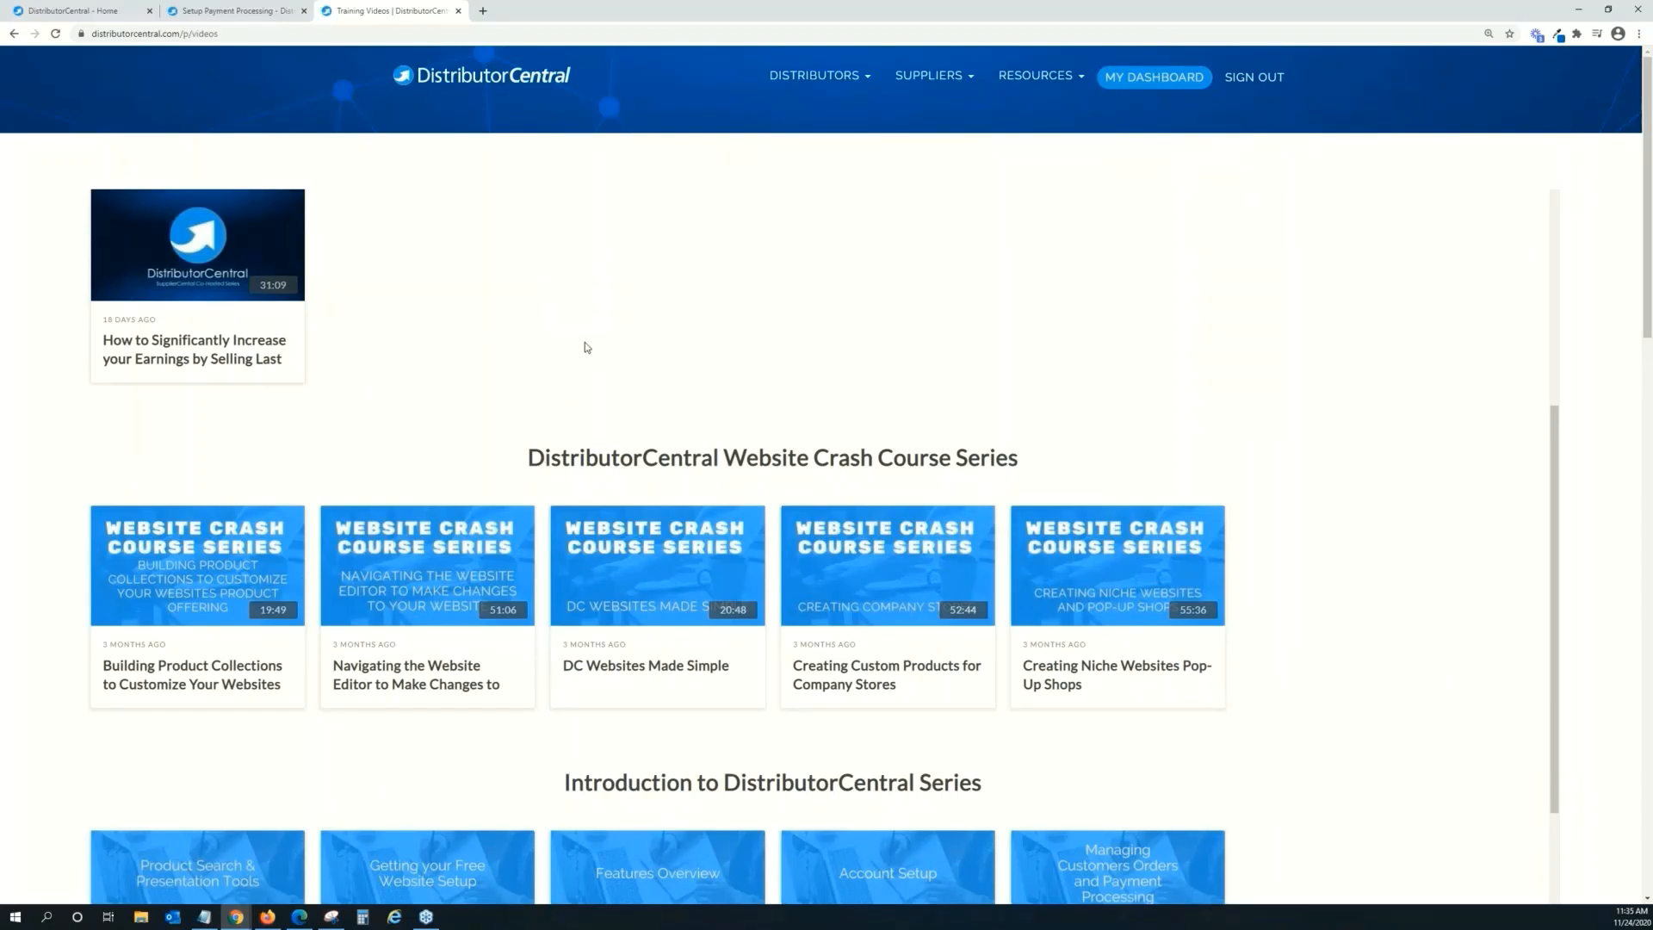
scroll(586, 346, down, 4)
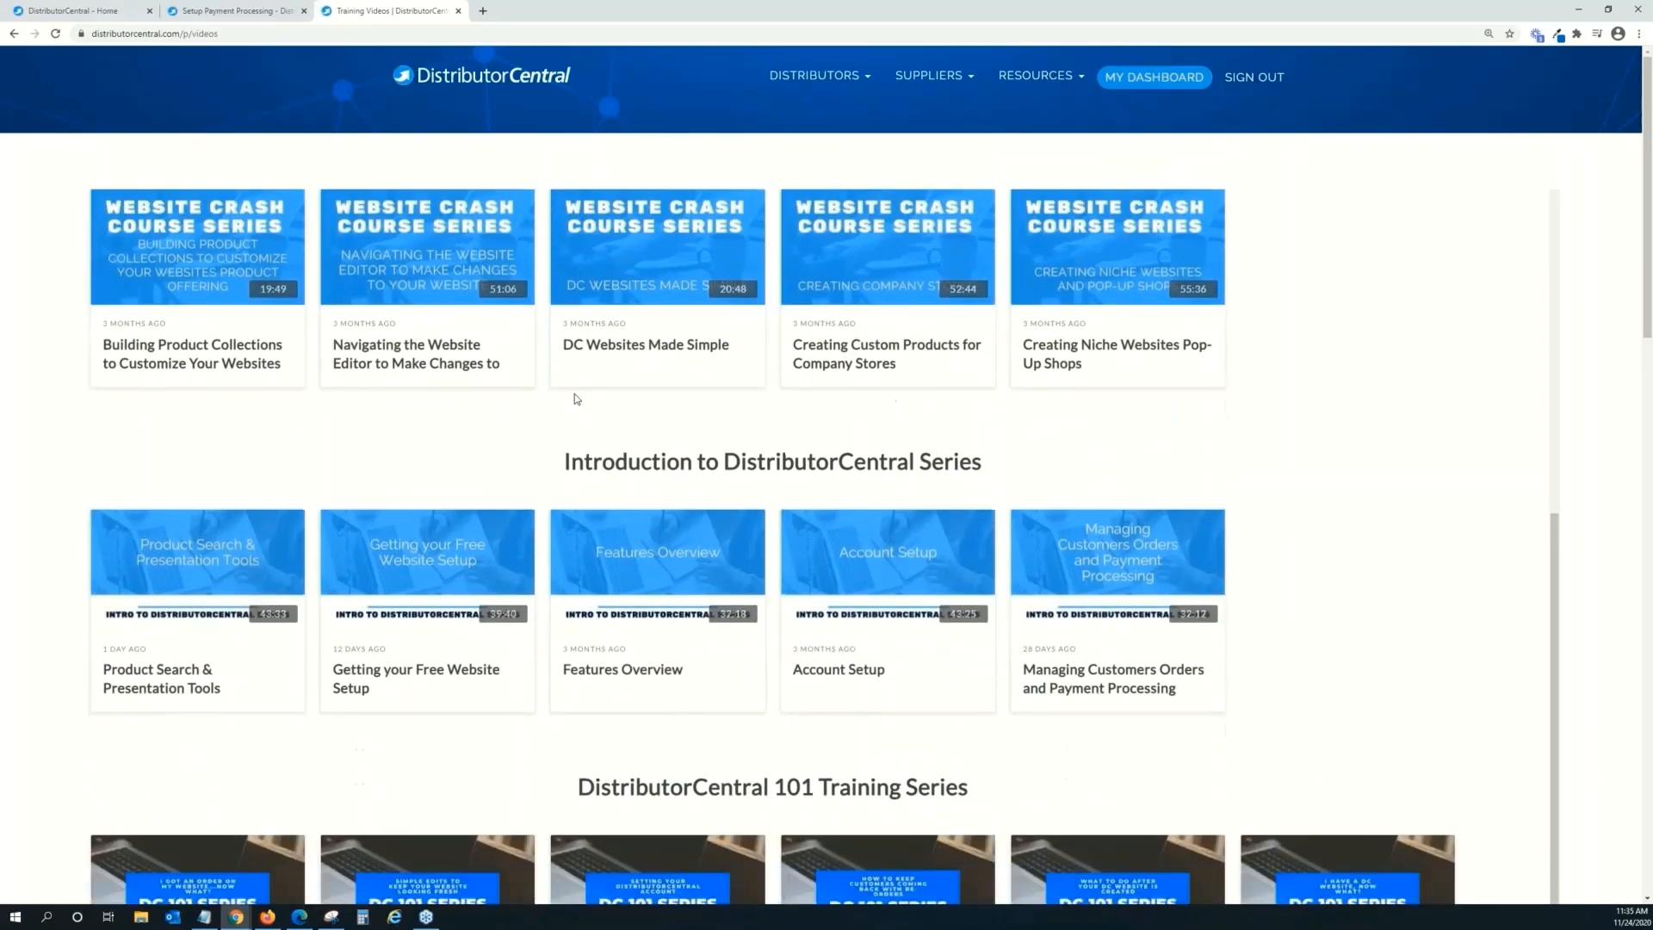
drag(562, 456, 982, 459)
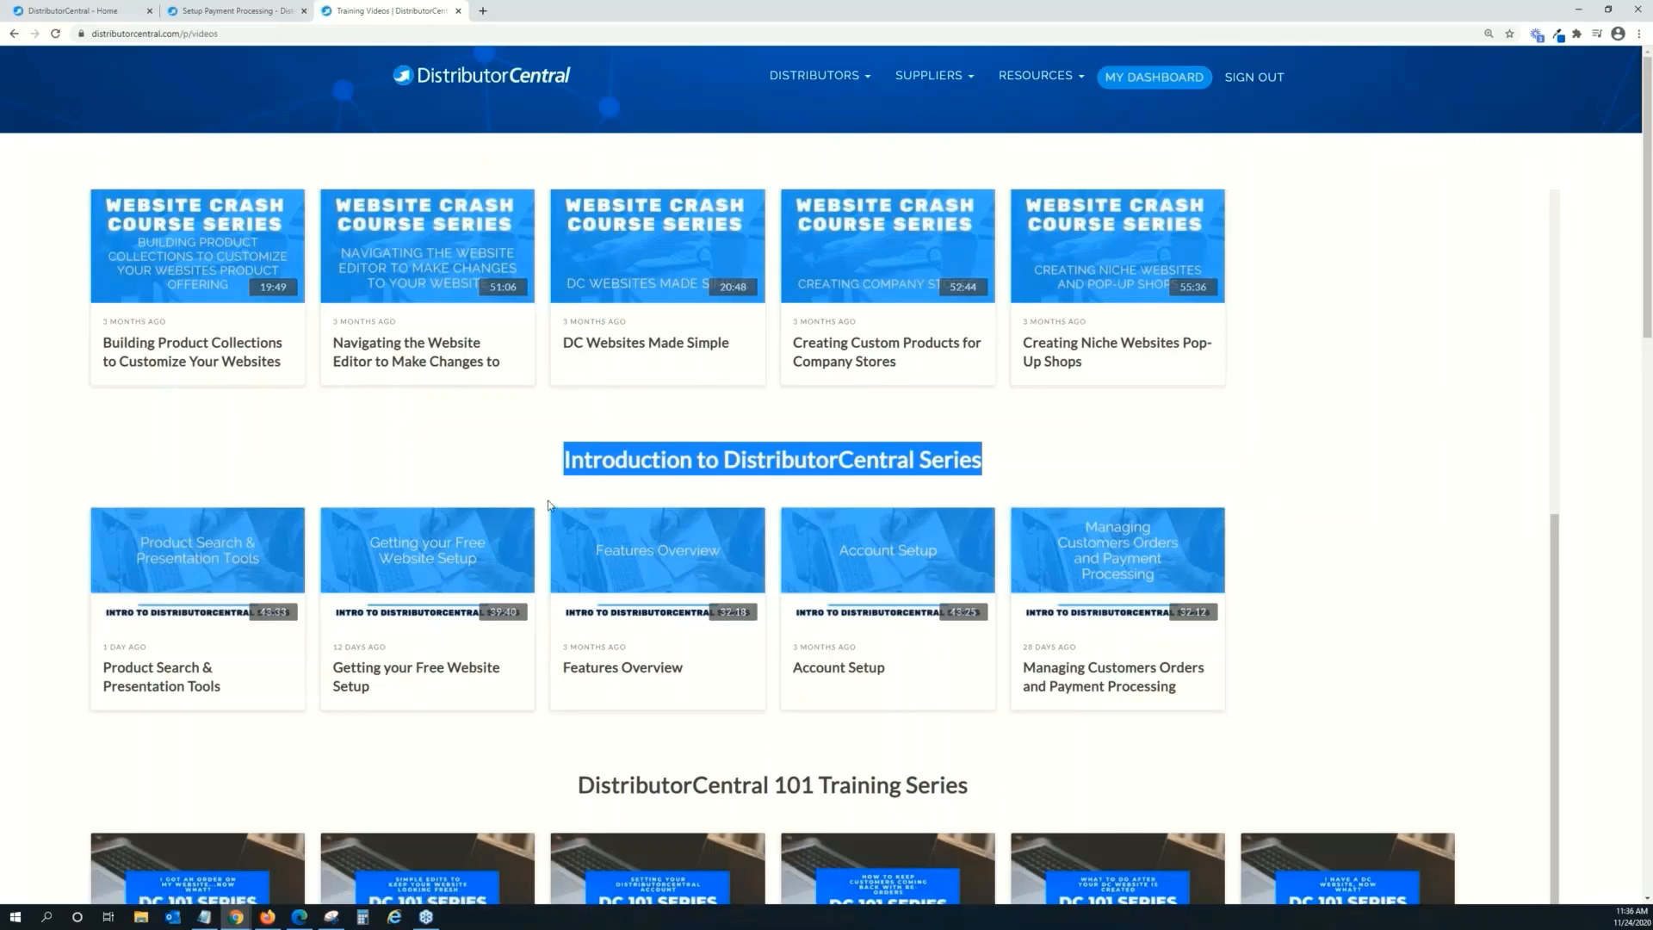
scroll(543, 491, up, 8)
scroll(775, 516, up, 3)
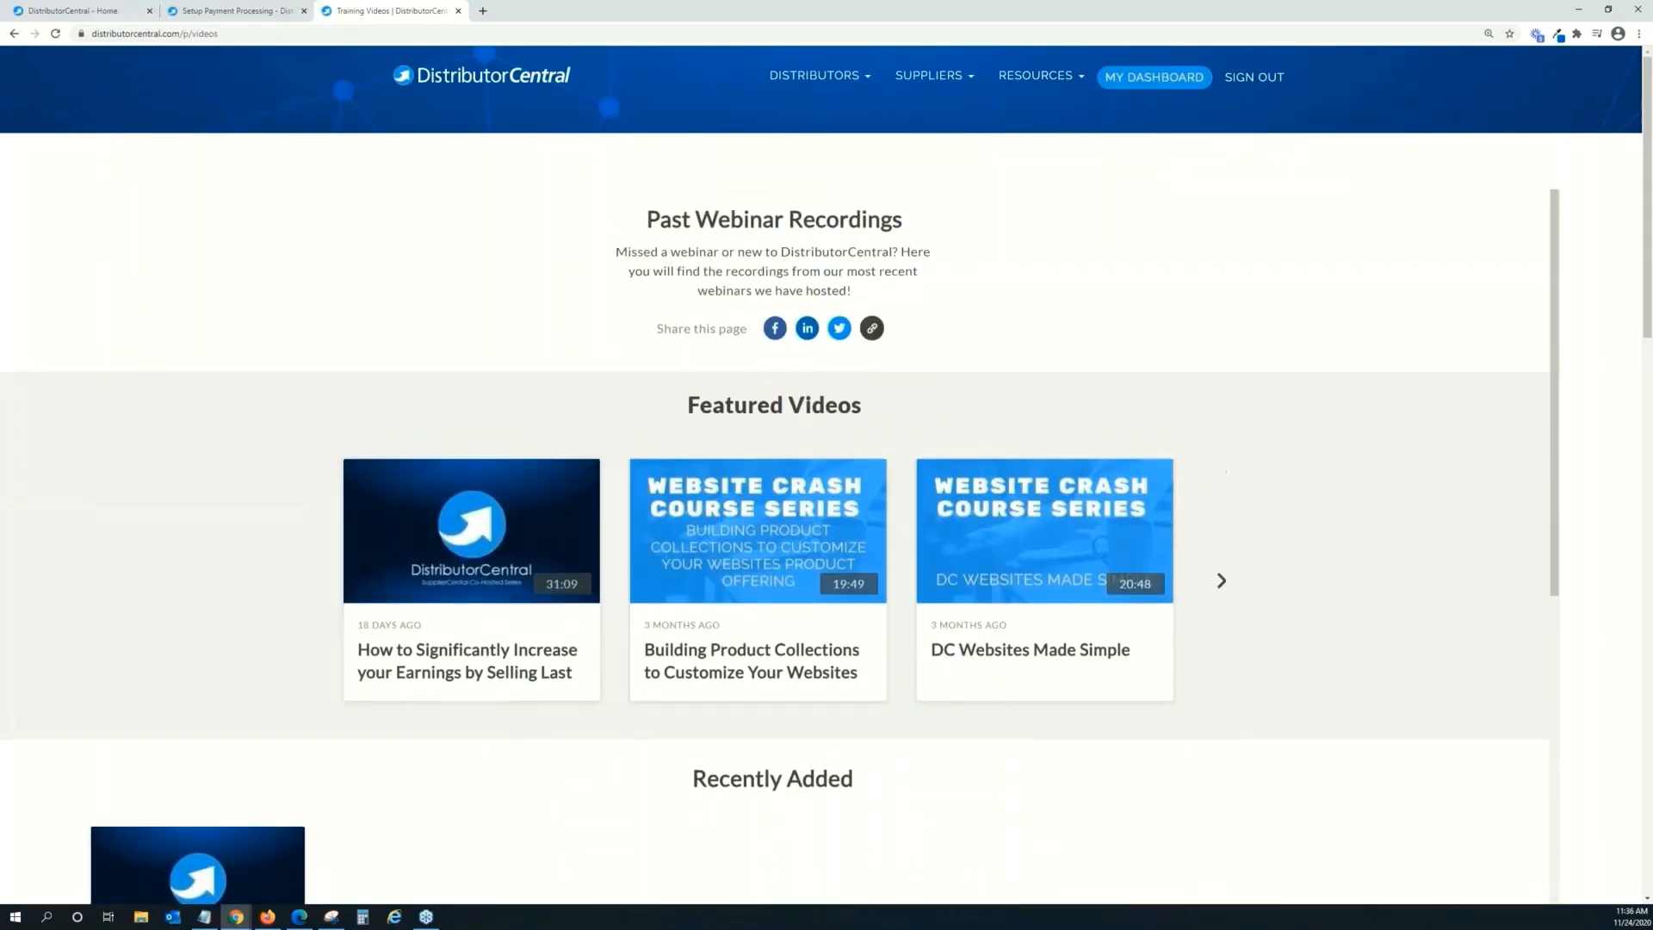